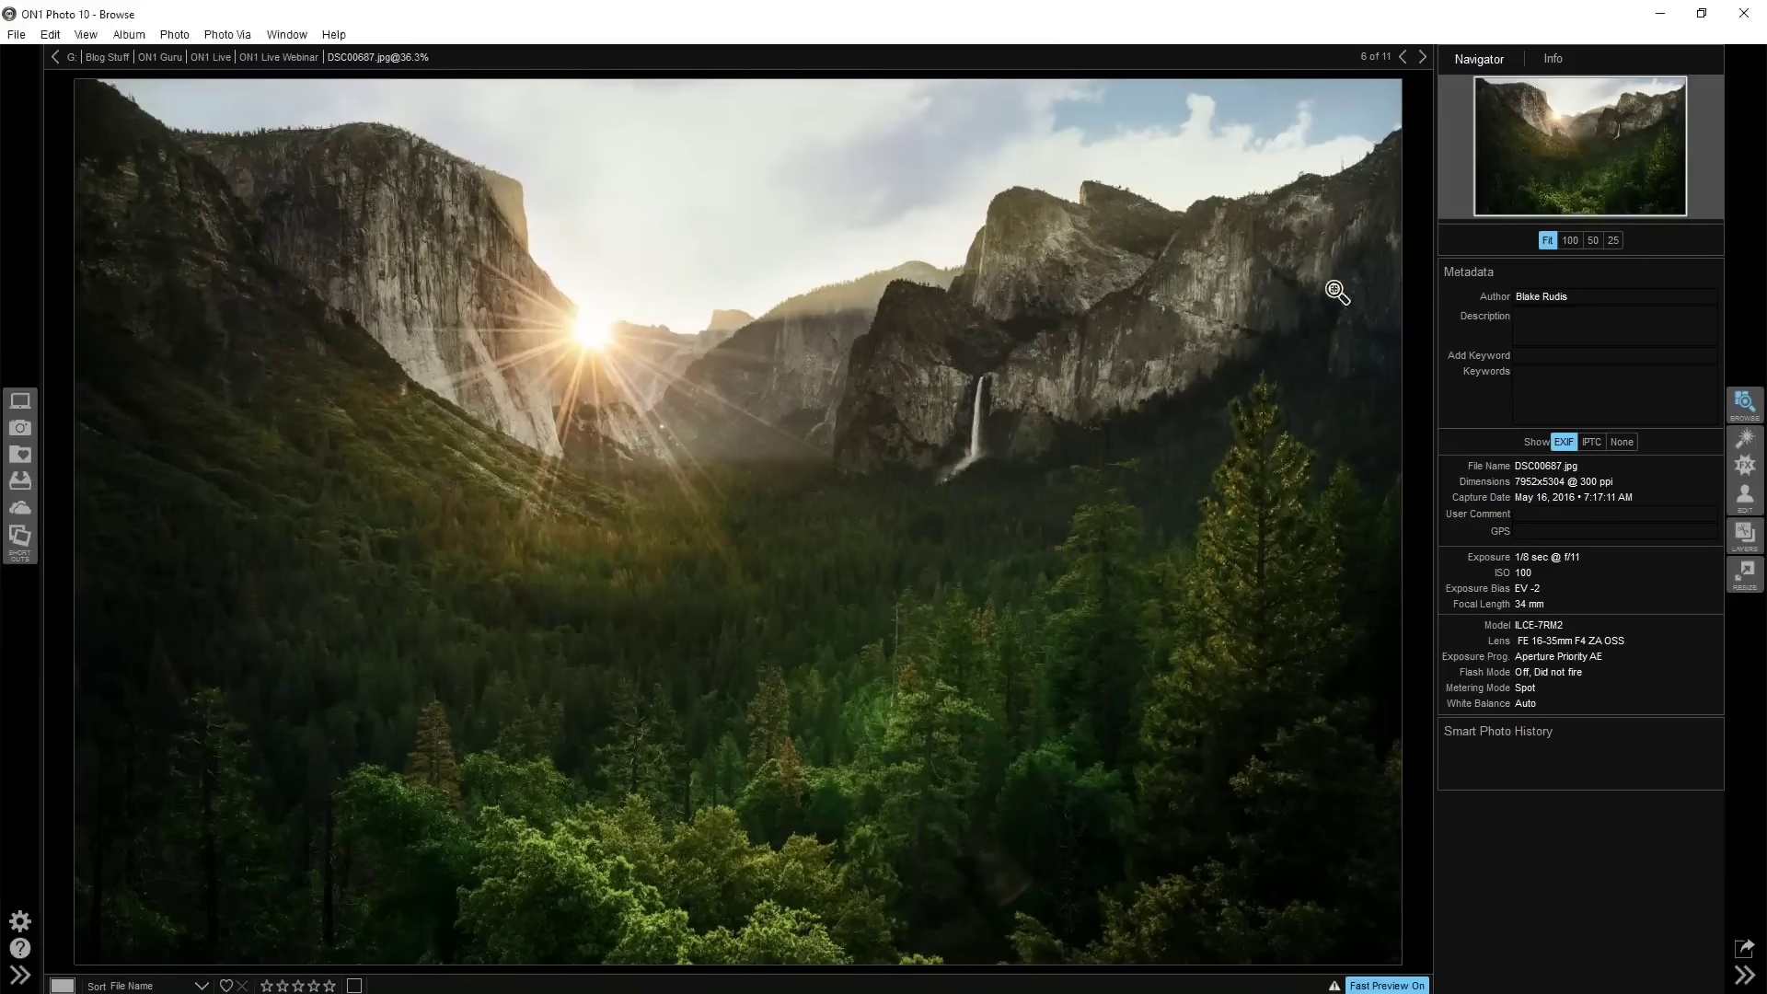
# Look through the photos from DSC00687.jpg to the end of the folder and return to DSC00687.jpg
pyautogui.press('Right')
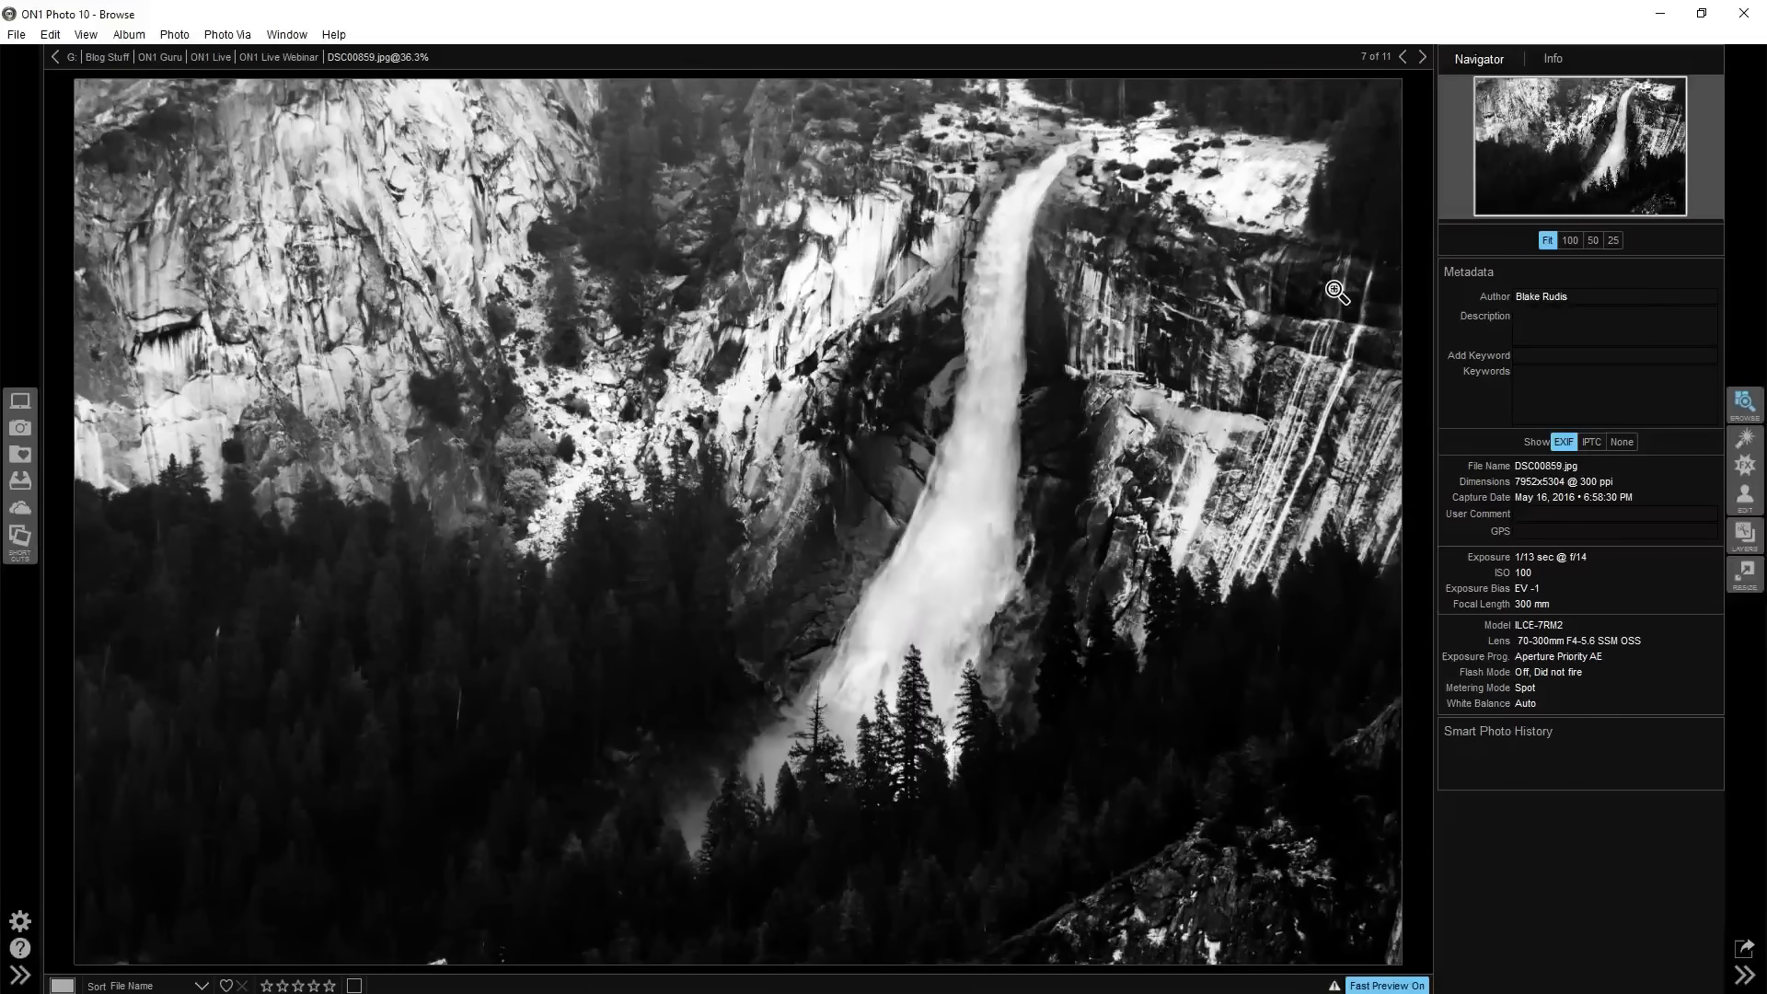
pyautogui.press('Right')
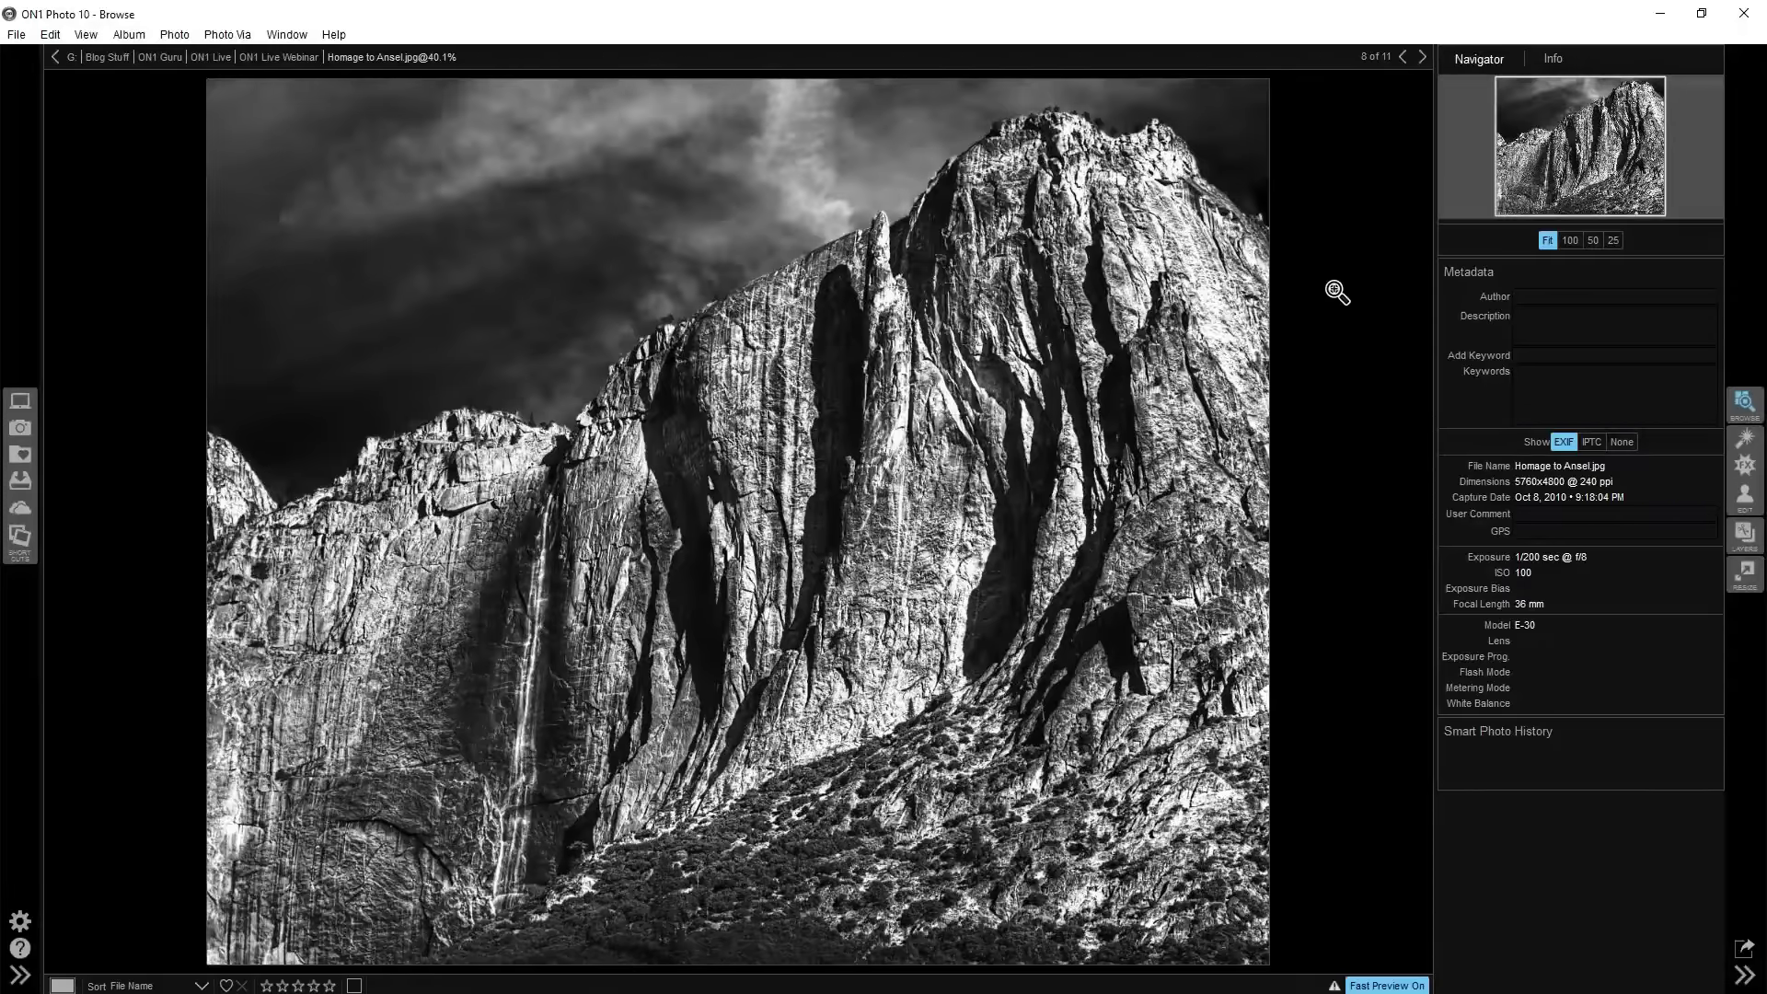
pyautogui.press('Left')
pyautogui.press('Left')
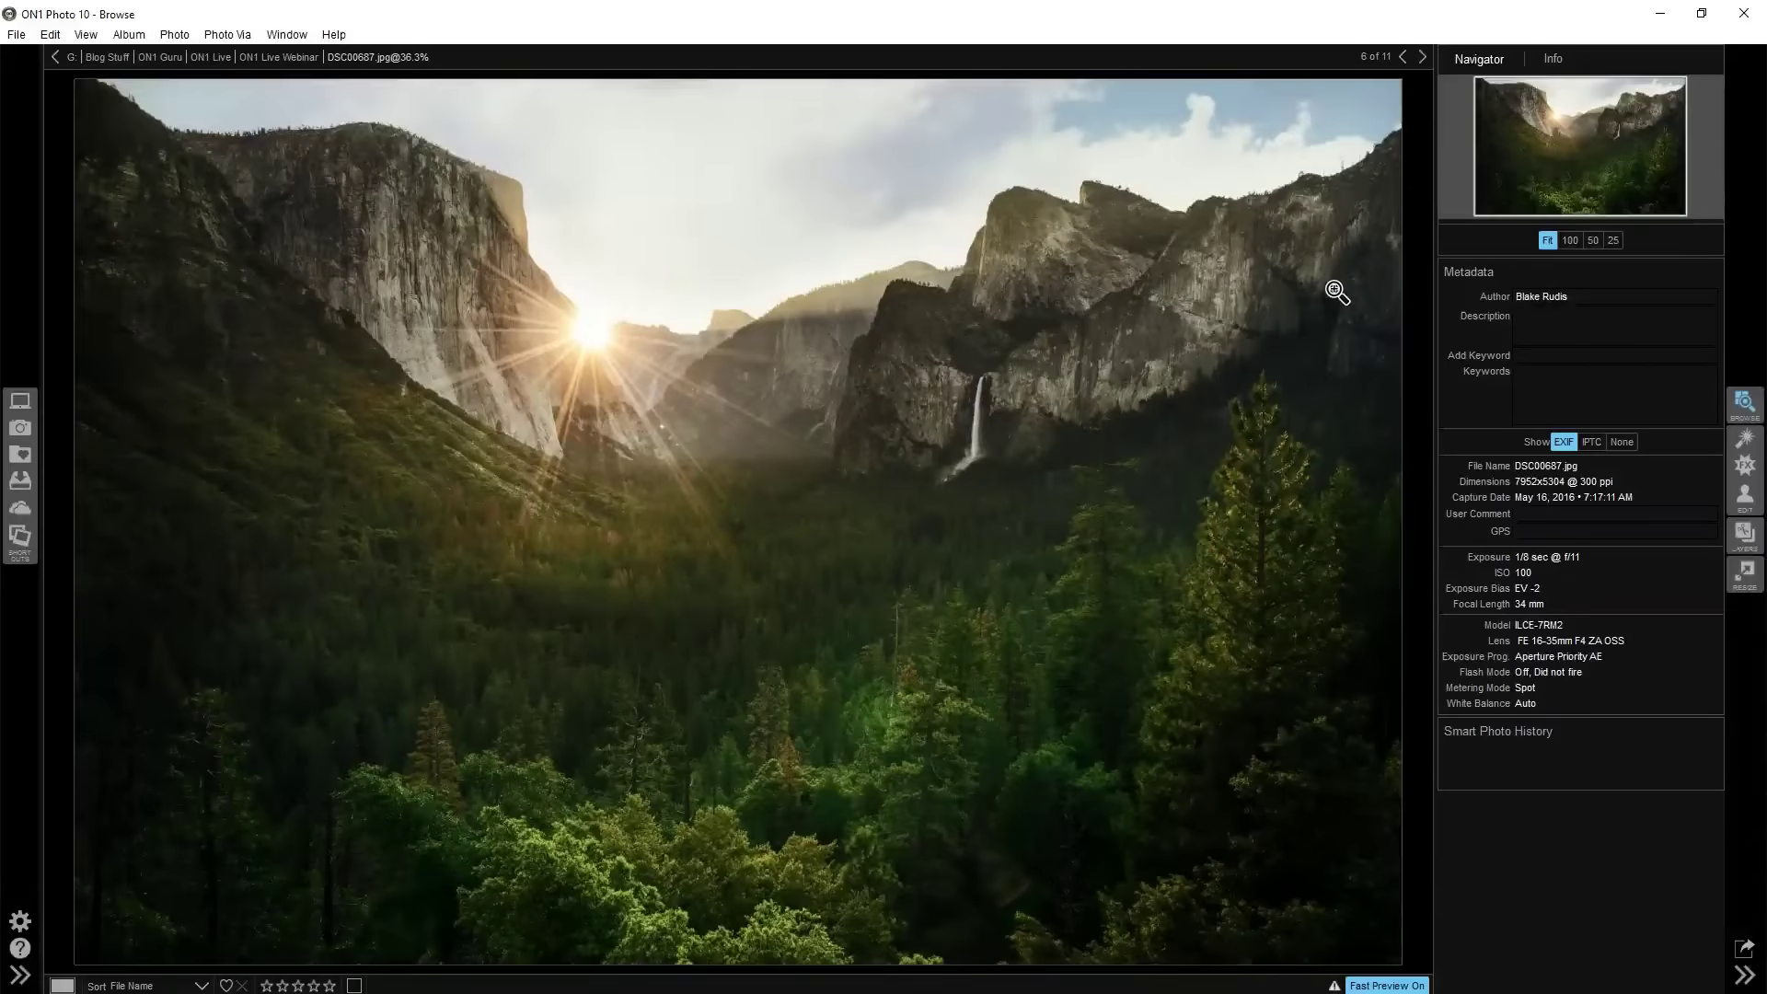
pyautogui.press('Right')
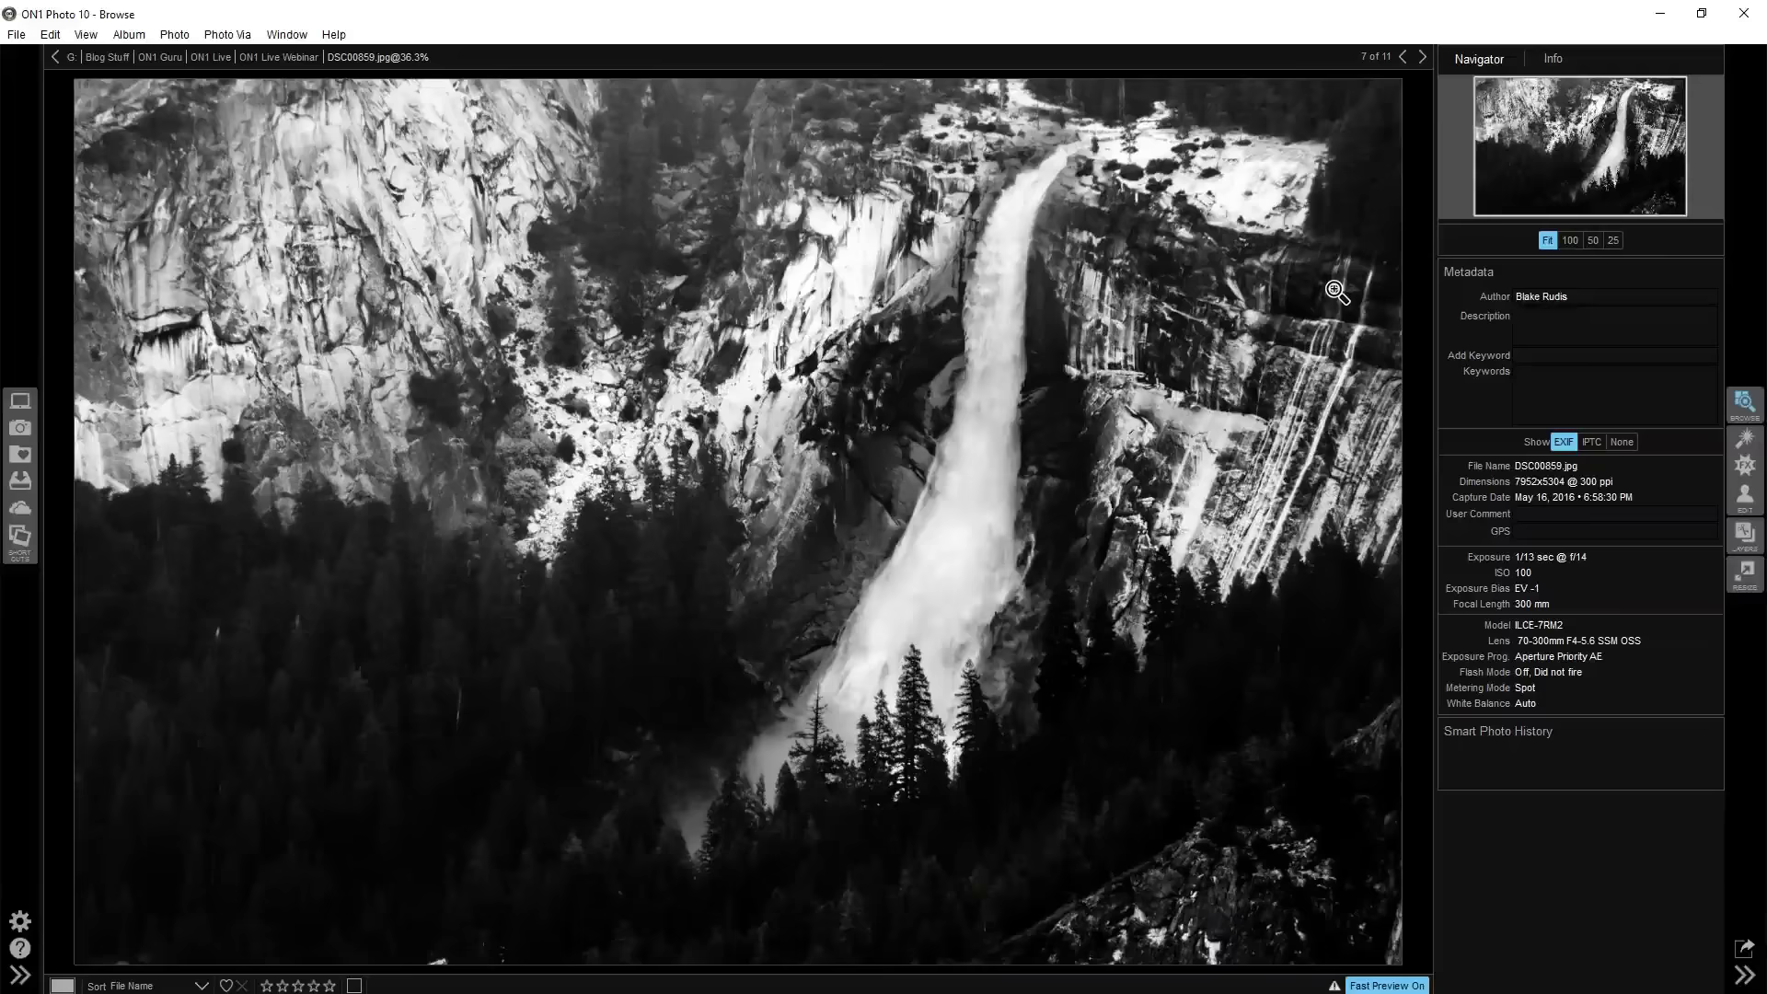
pyautogui.press('Right')
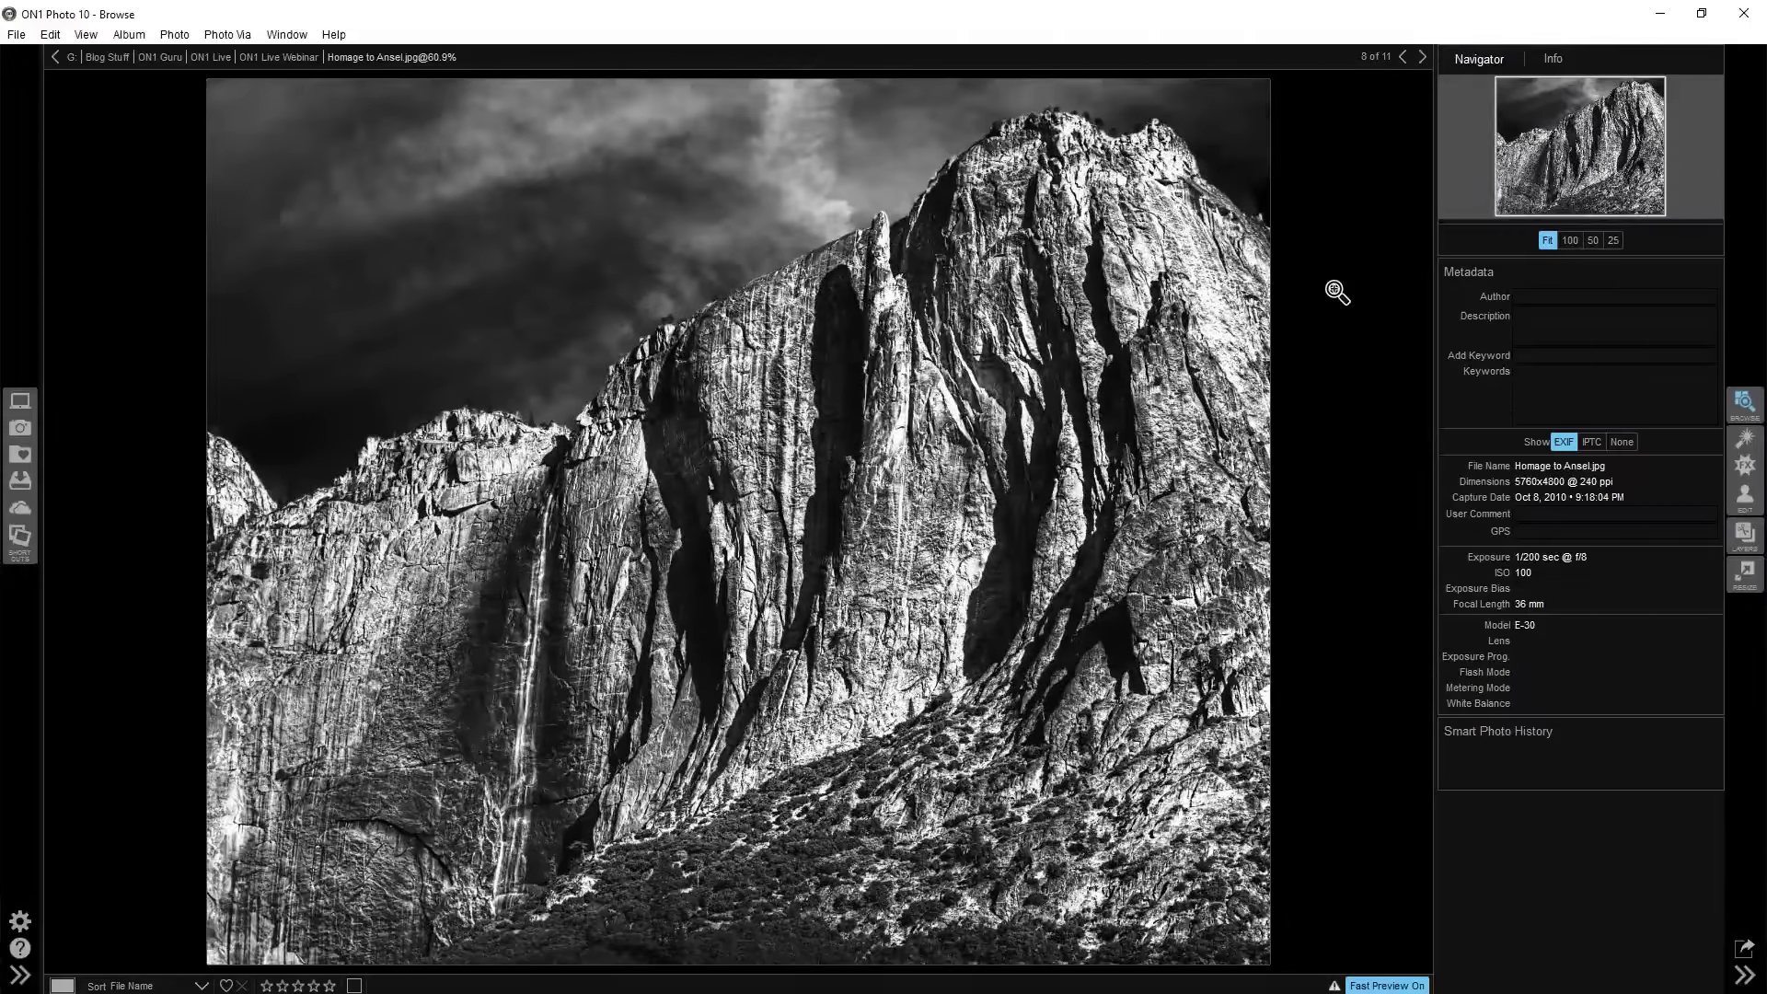
pyautogui.press('Right')
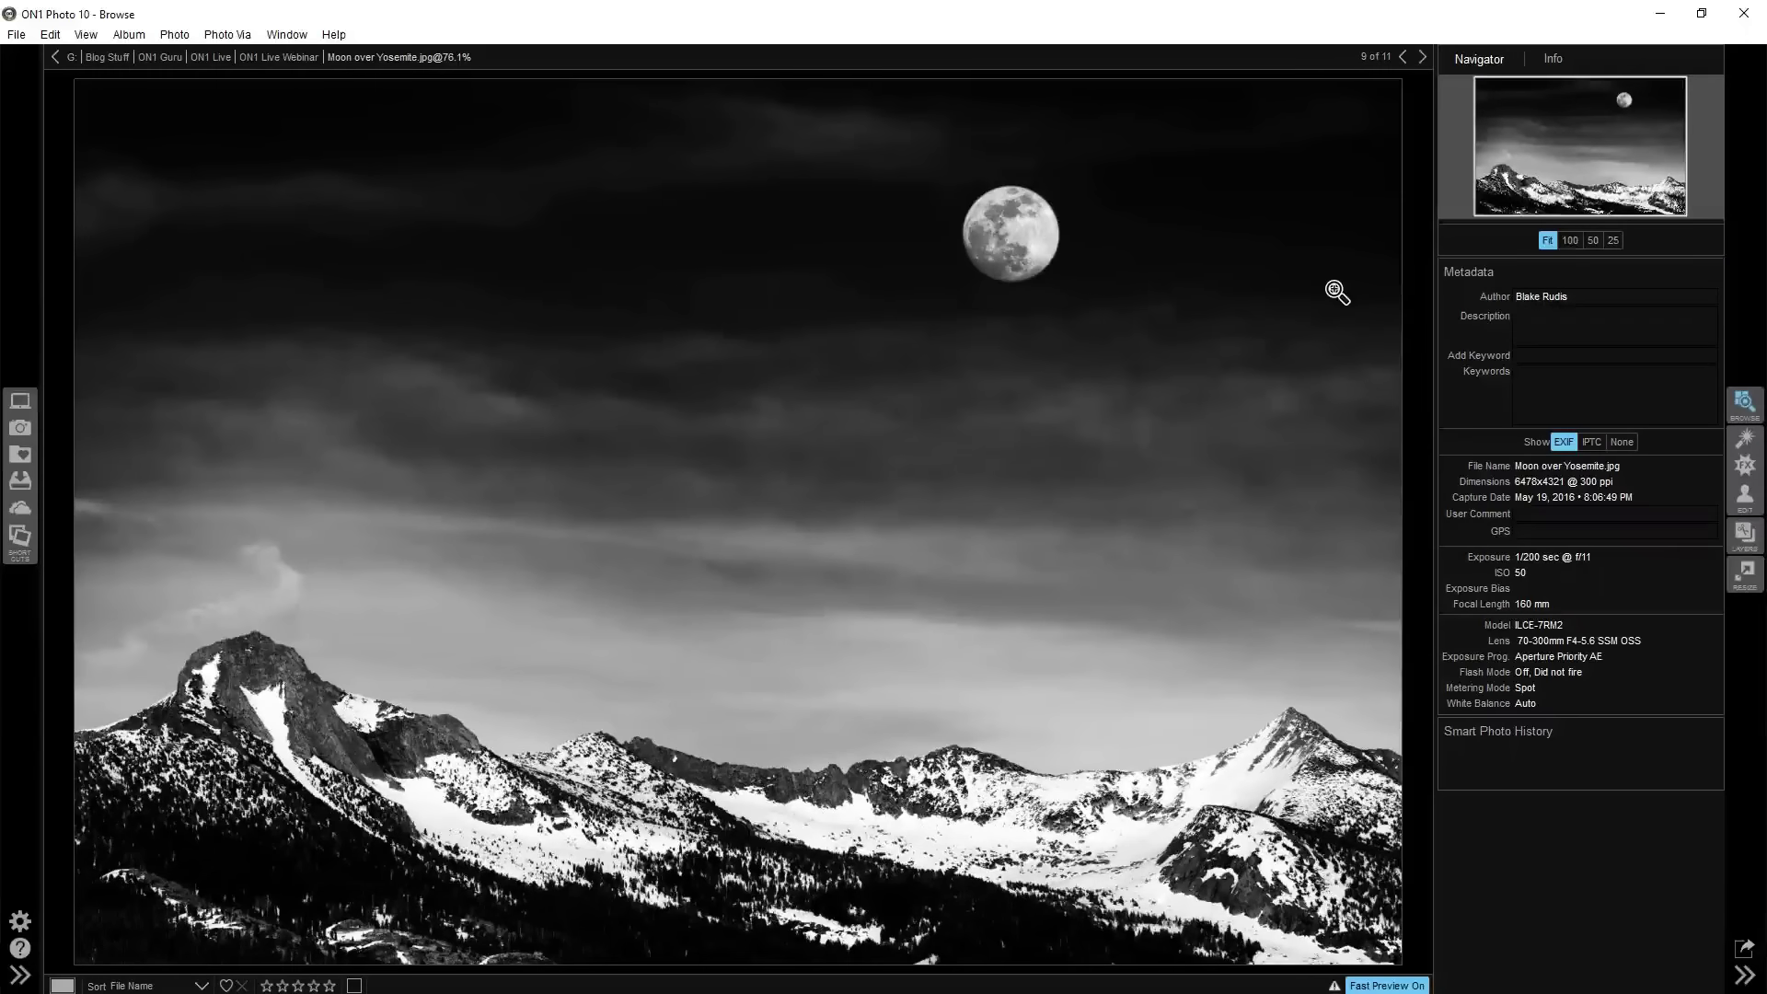
pyautogui.press('Right')
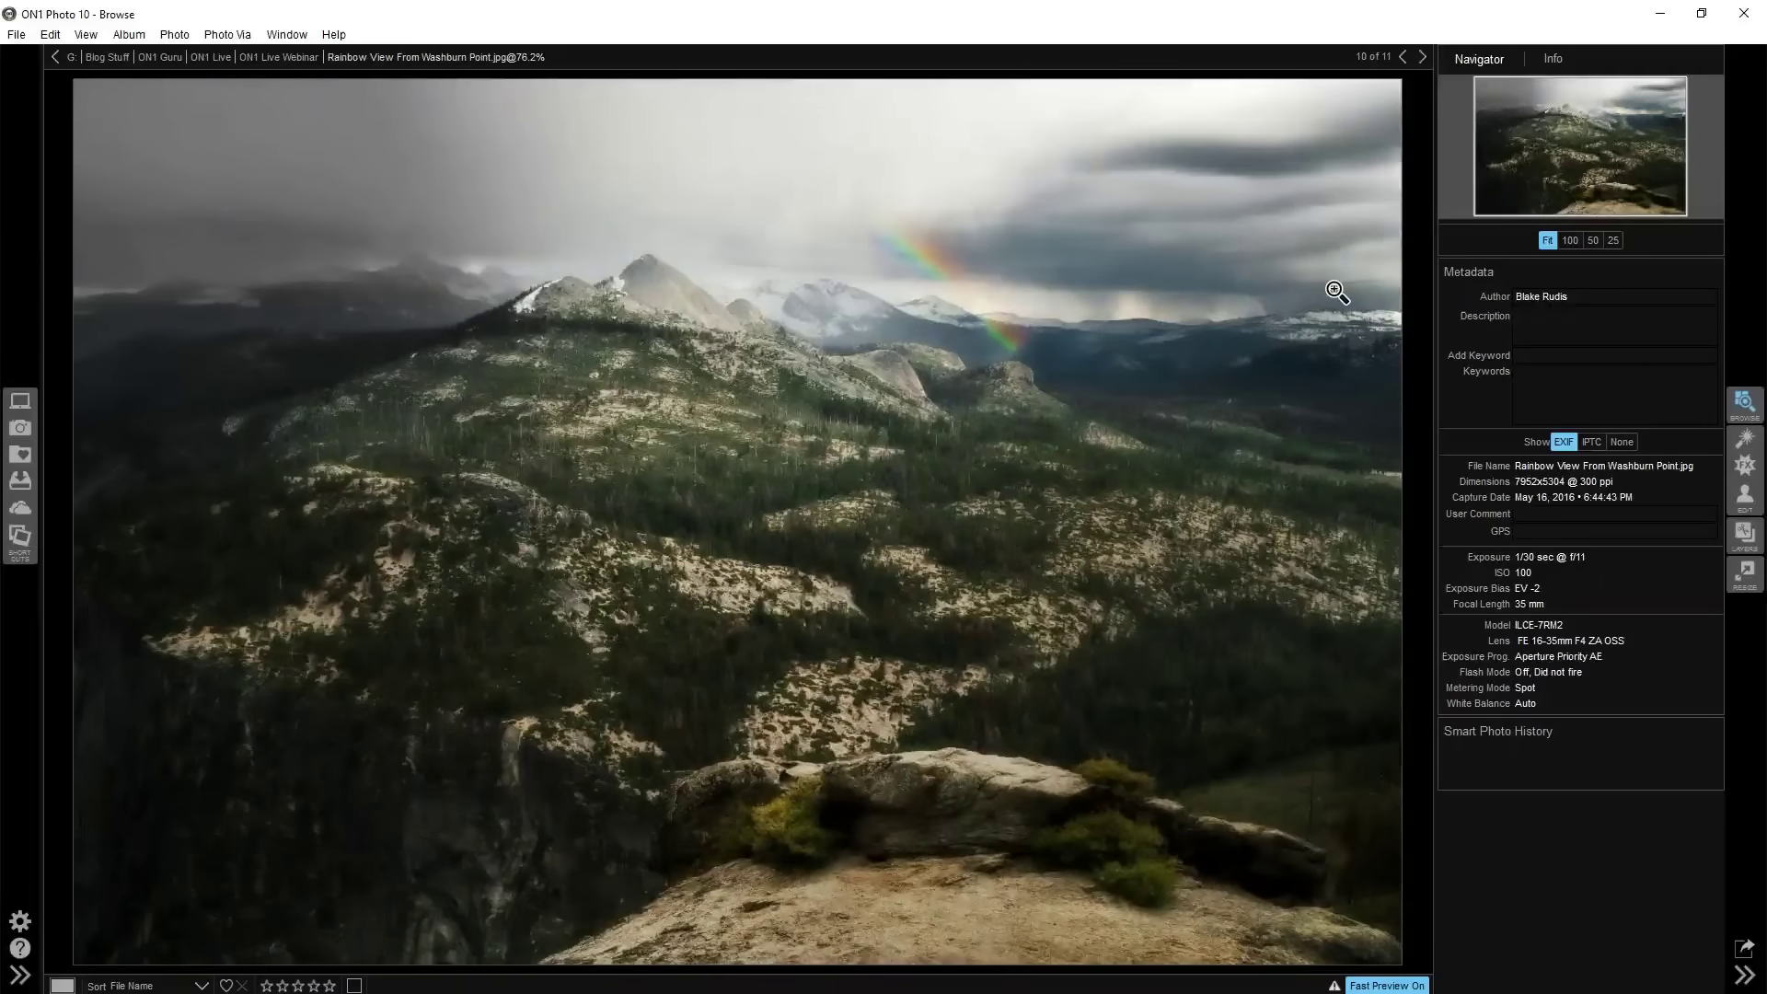
pyautogui.press('Right')
pyautogui.press('Left')
pyautogui.press('Left')
pyautogui.press('Left')
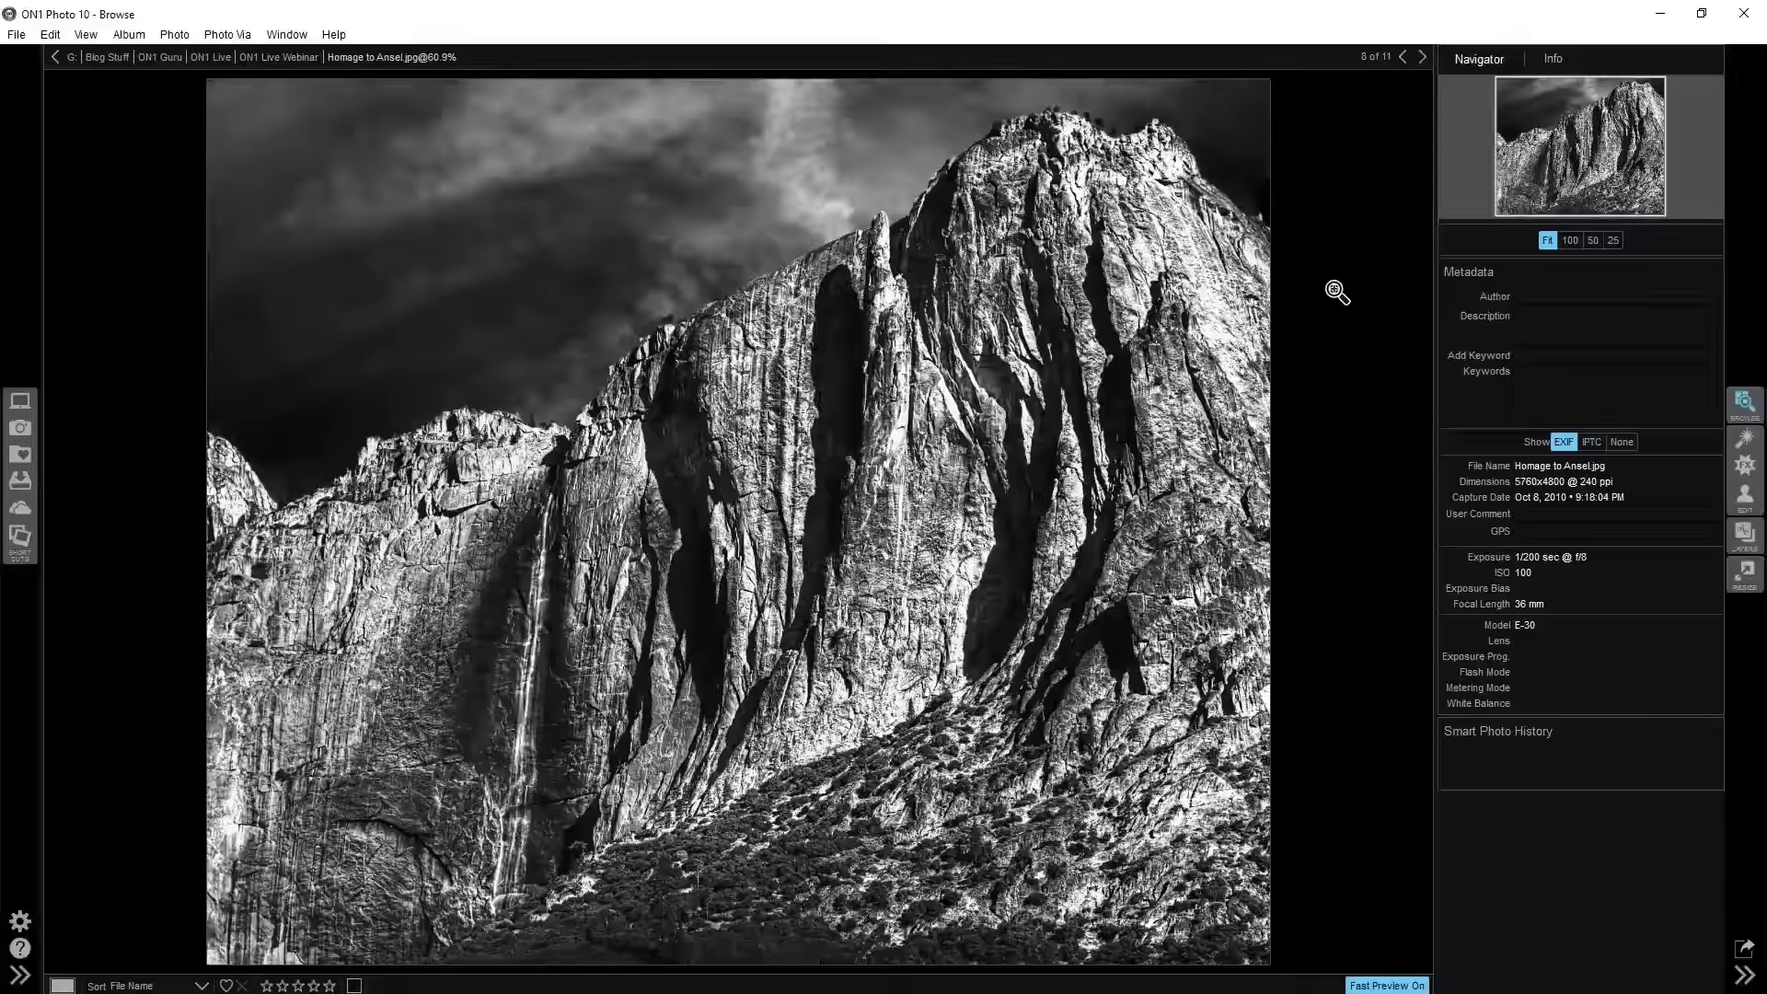
pyautogui.press('Left')
pyautogui.press('Left')
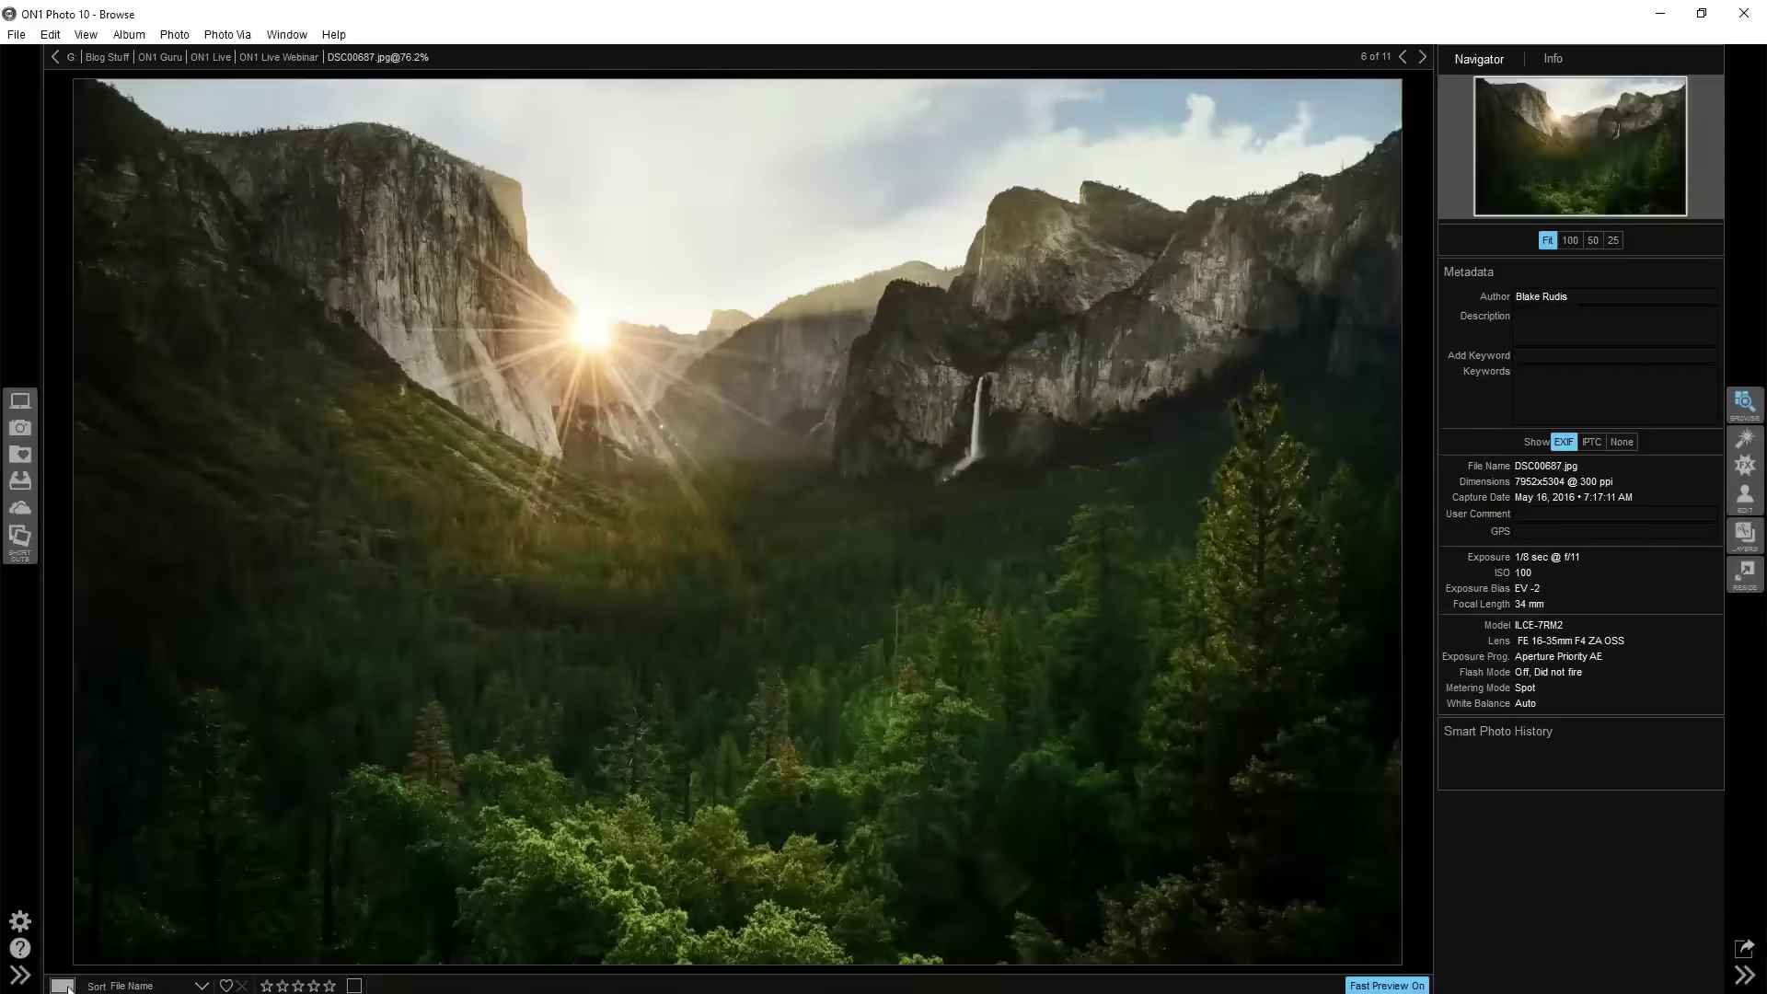
# Go back to the thumbnail grid and open 1.jpg full size with its camera info displayed
pyautogui.click(62, 986)
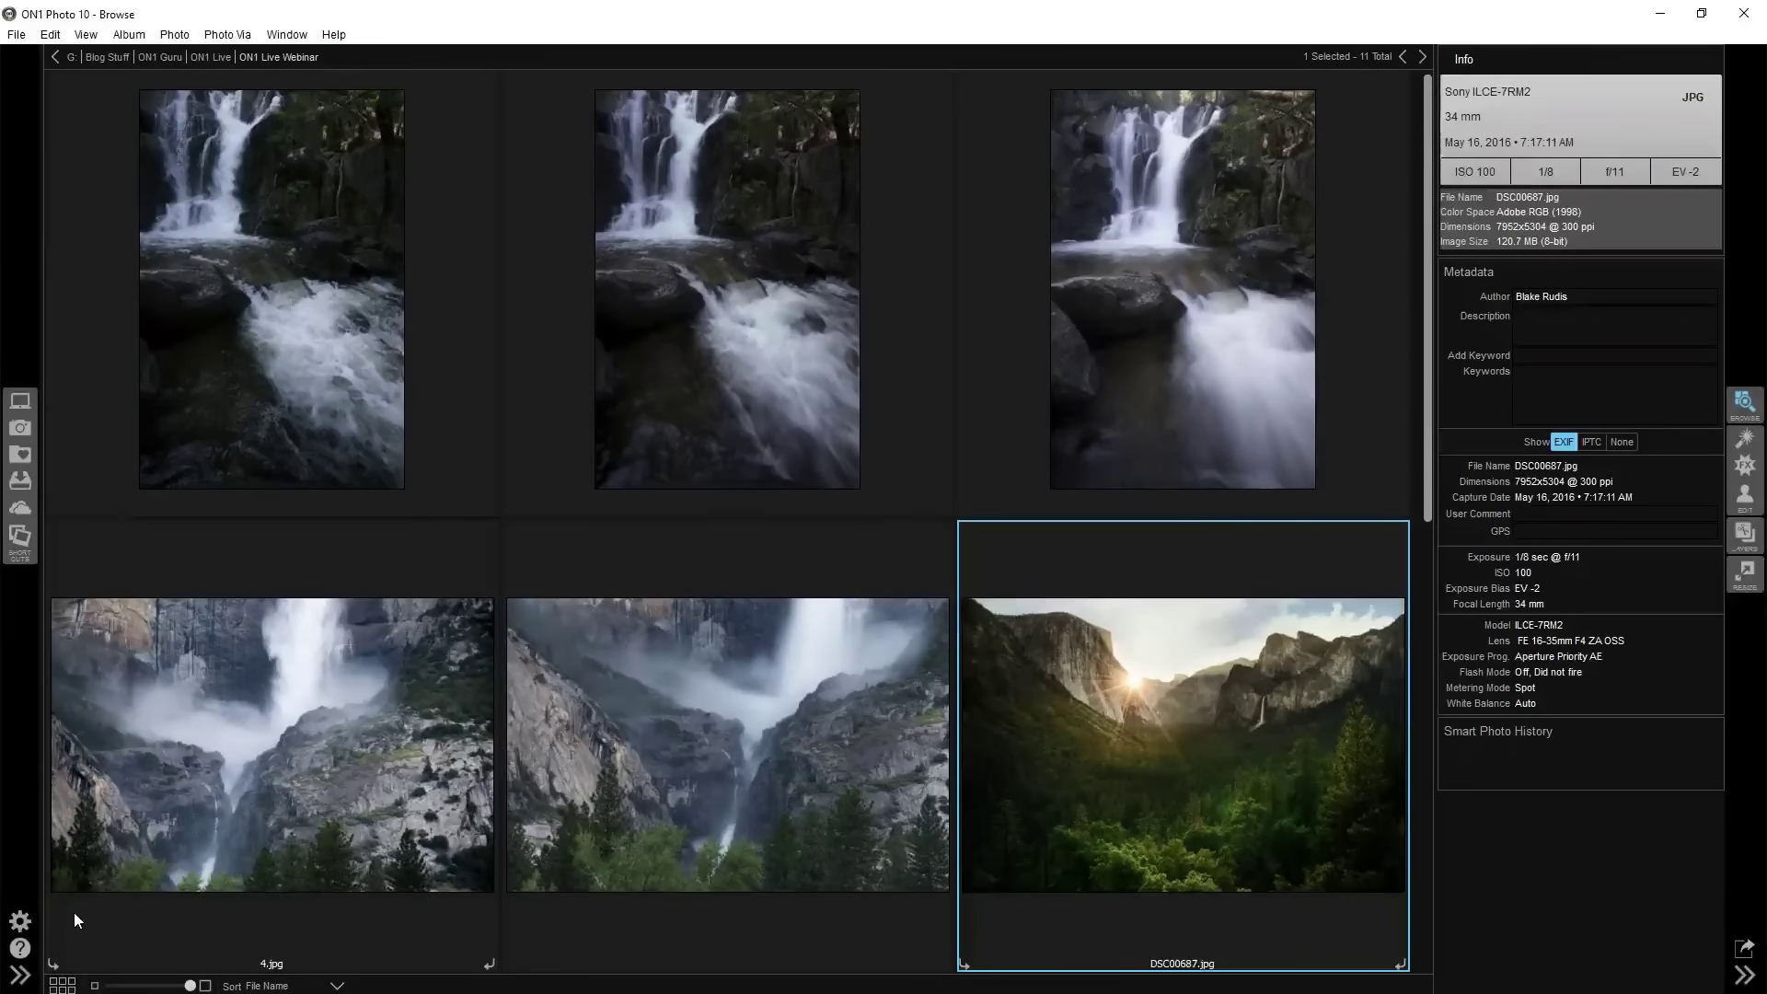
pyautogui.click(214, 363)
pyautogui.doubleClick(213, 362)
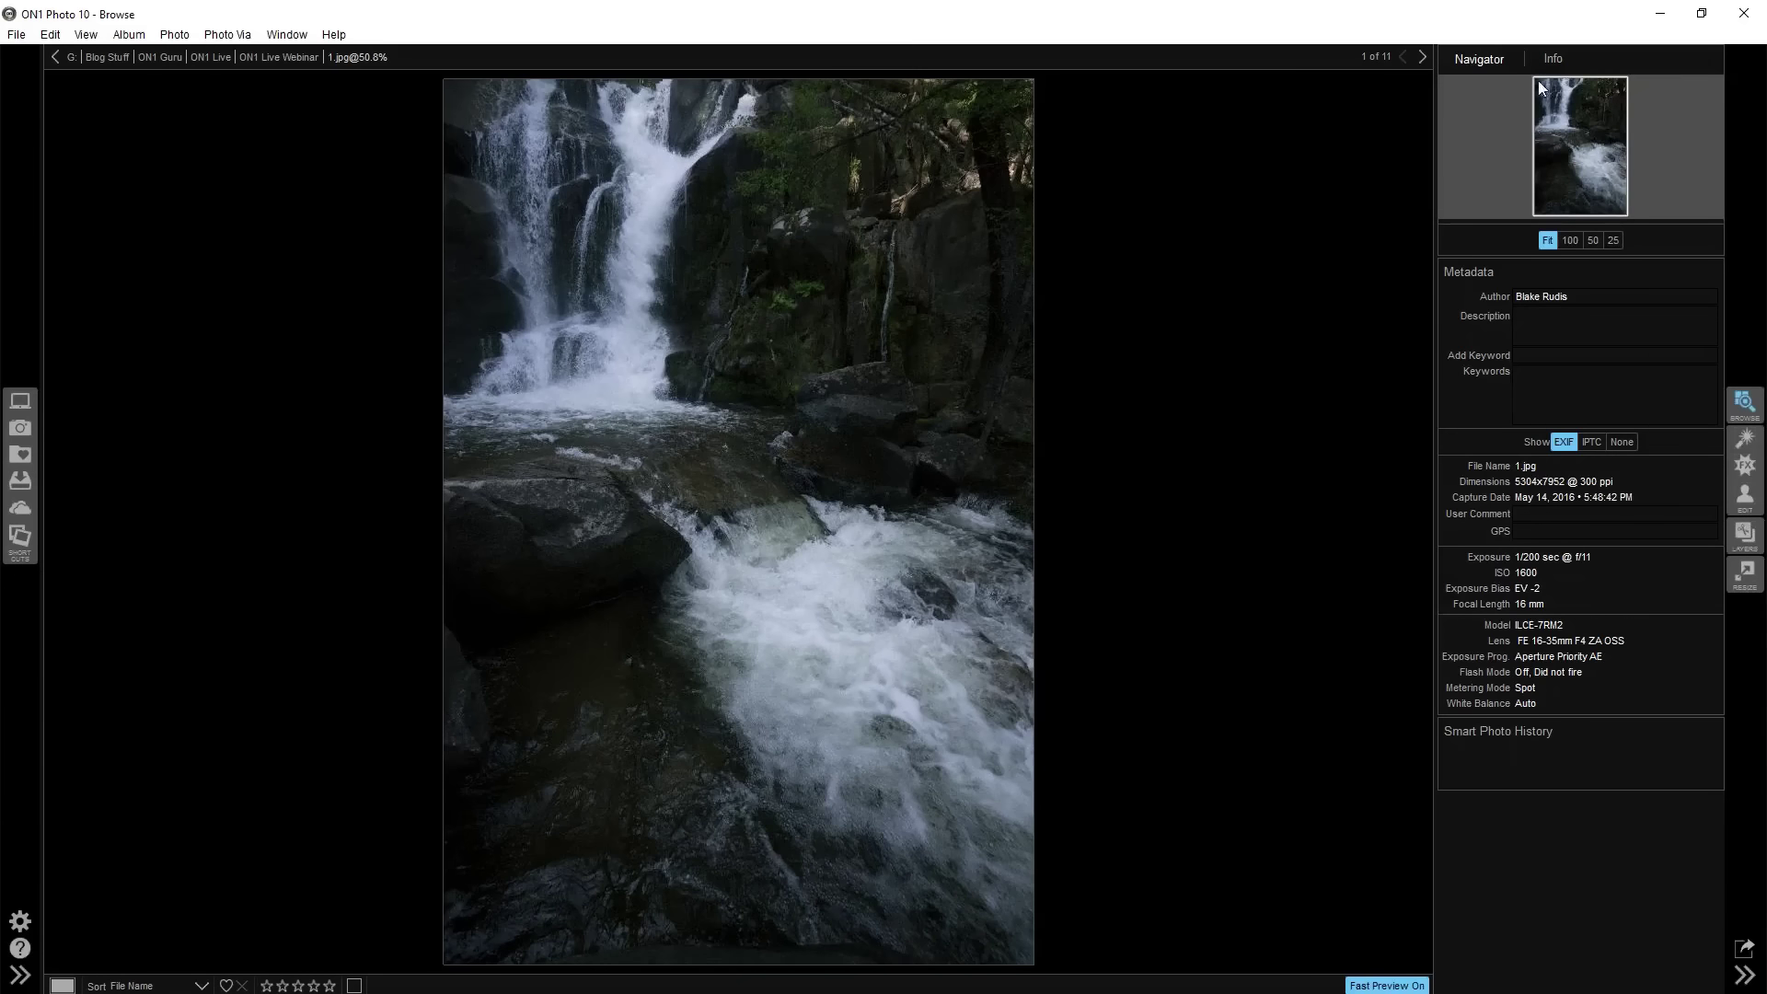
pyautogui.click(1553, 59)
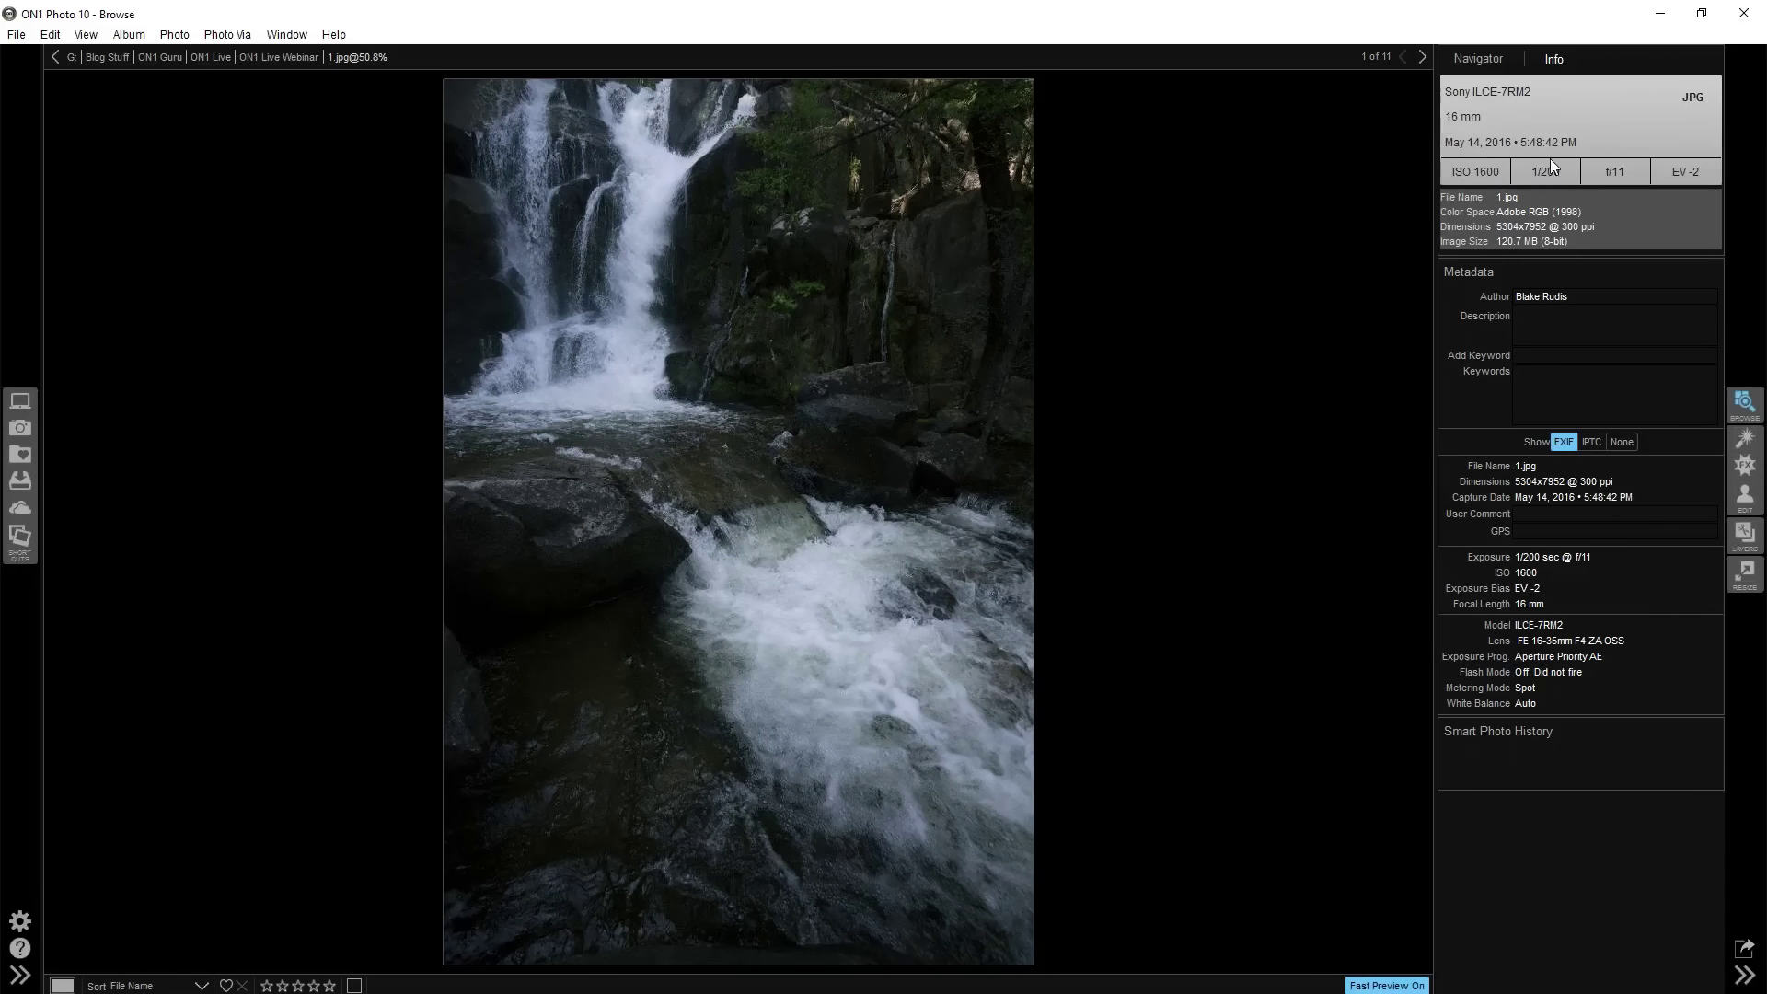
# Inspect the water detail in the waterfall at 100% in 1.jpg and 2.jpg
pyautogui.click(519, 153)
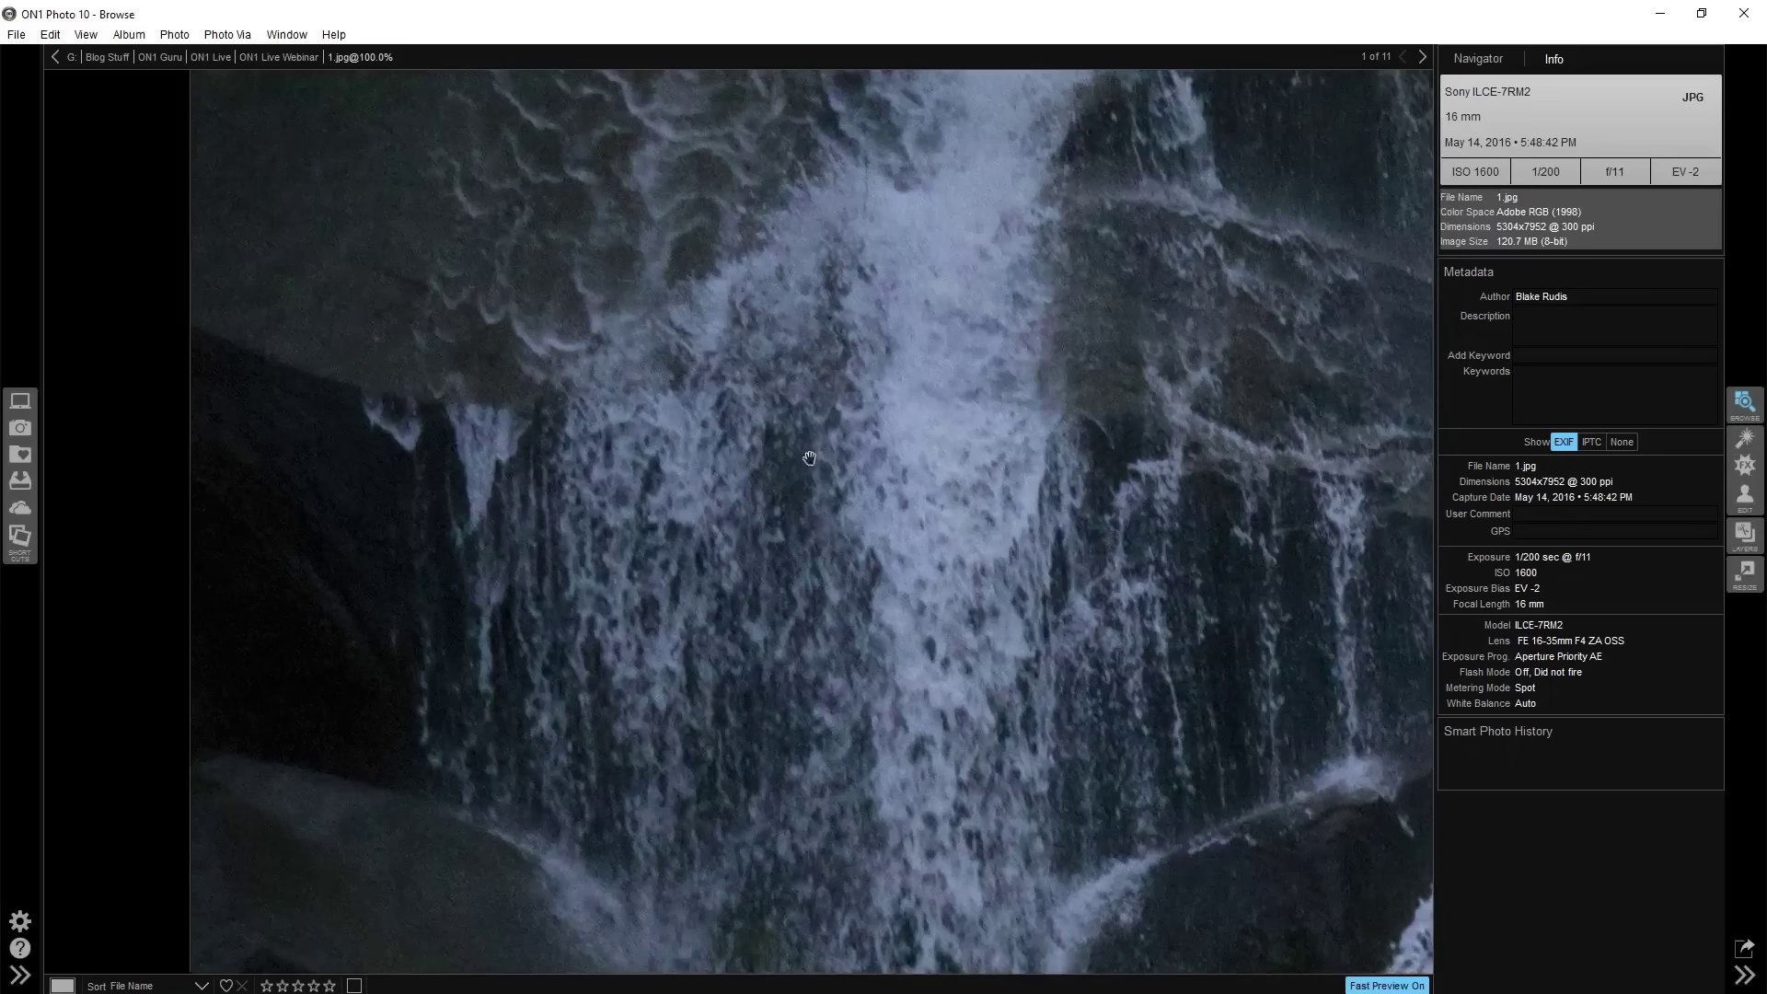
pyautogui.click(820, 378)
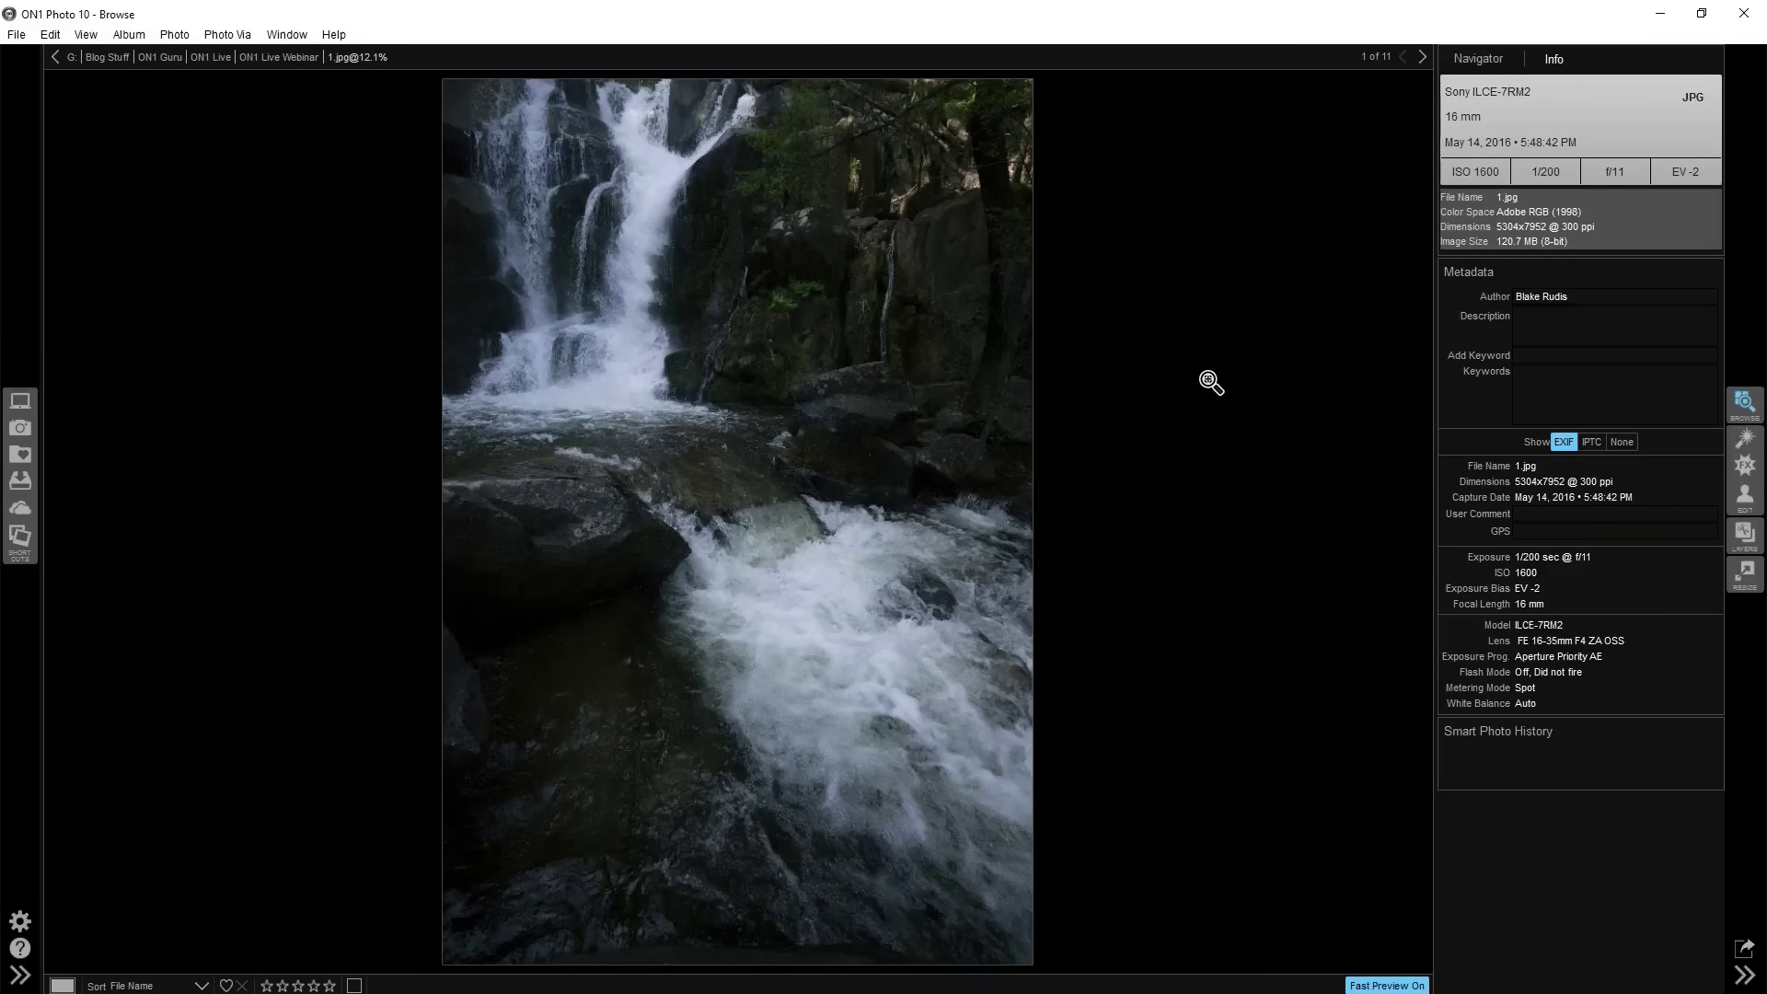
pyautogui.click(1576, 336)
pyautogui.press('Right')
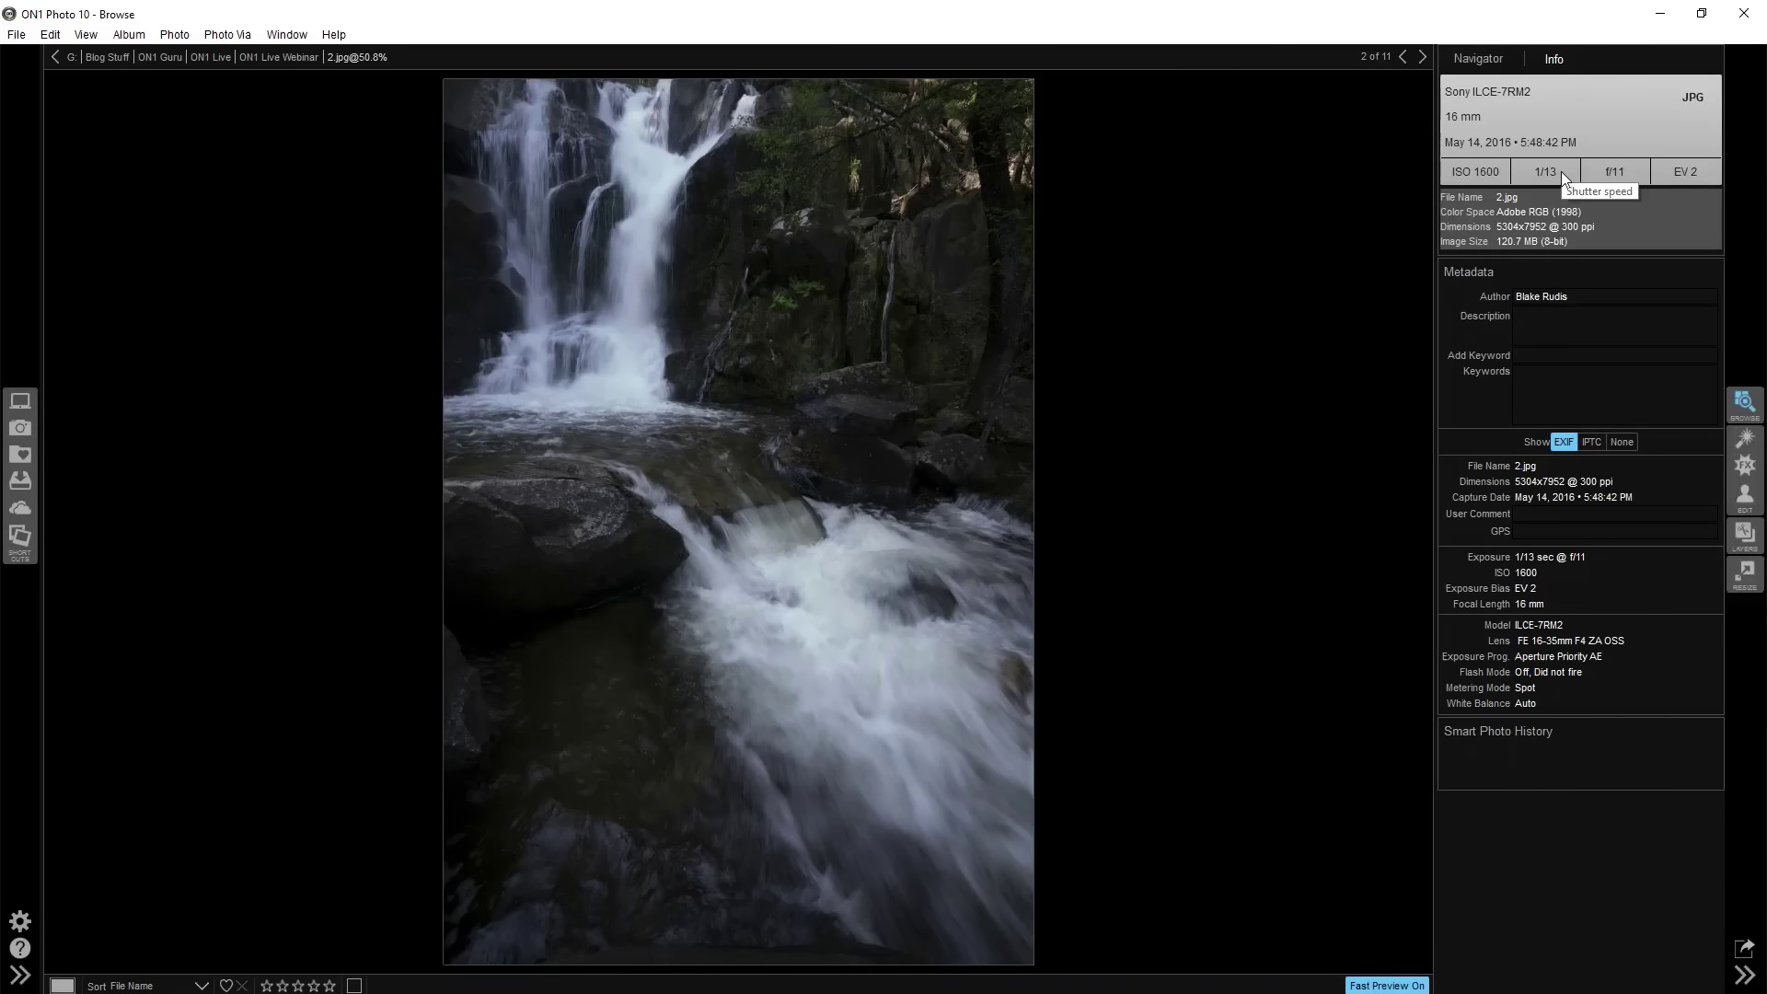
pyautogui.click(713, 301)
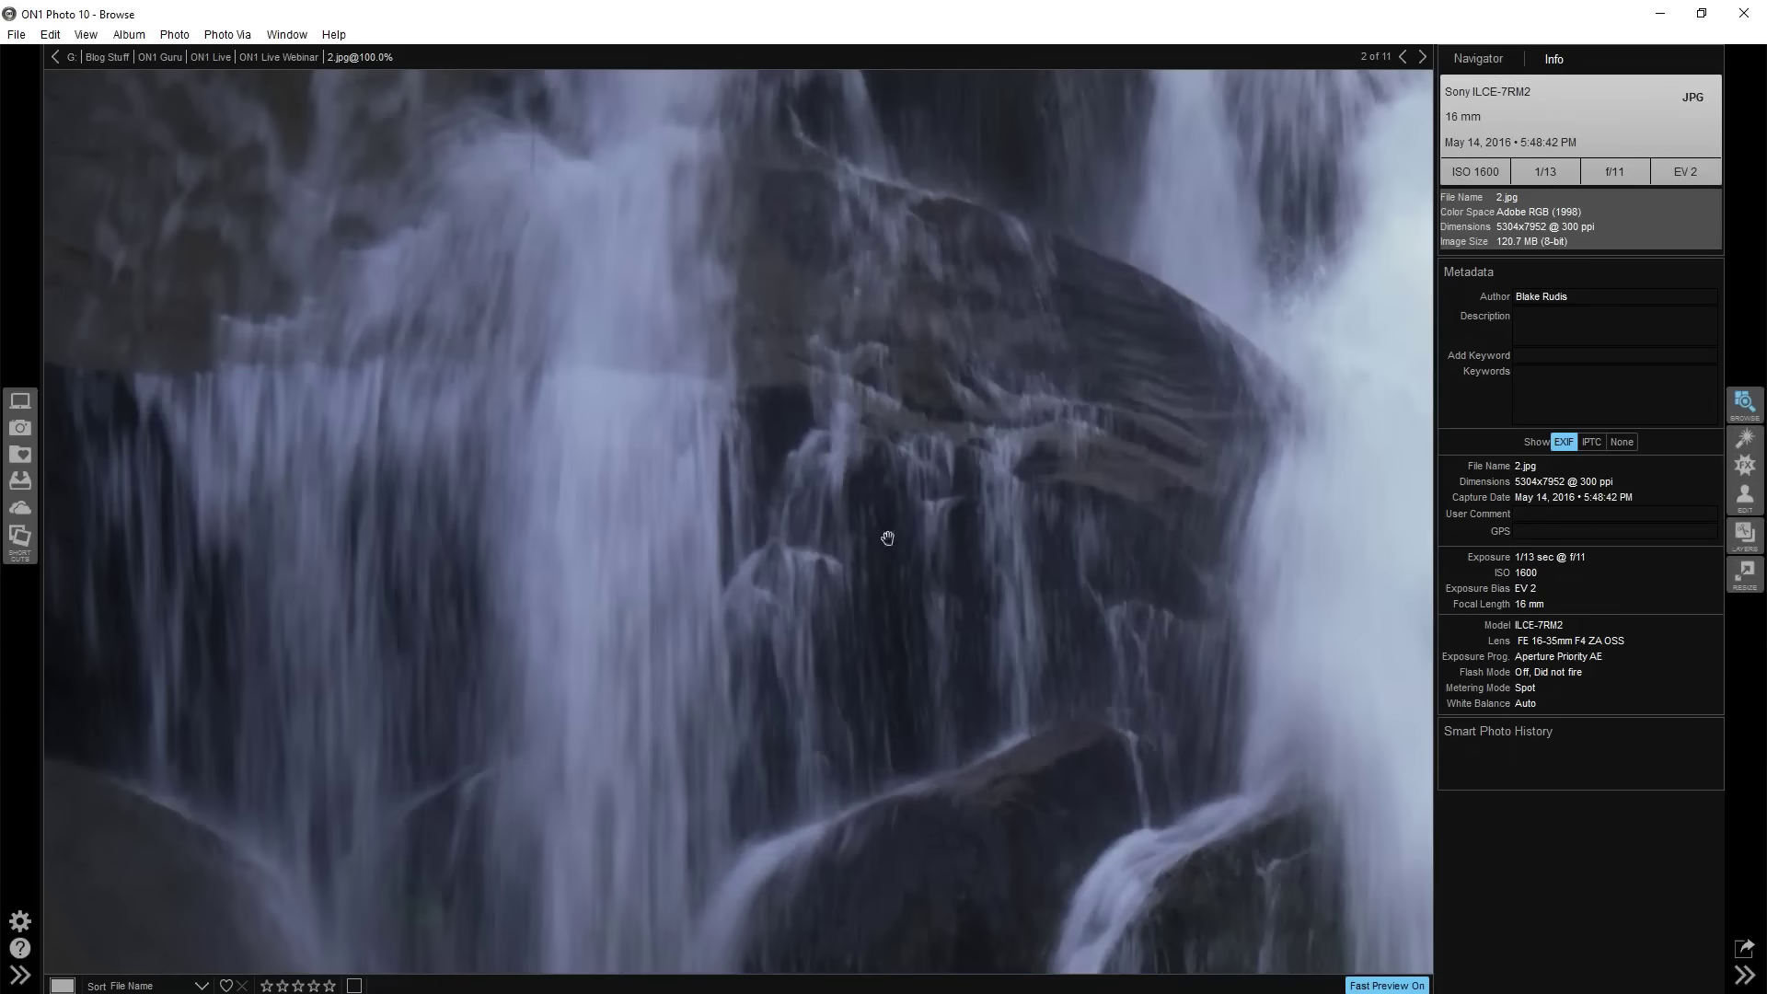
pyautogui.click(863, 511)
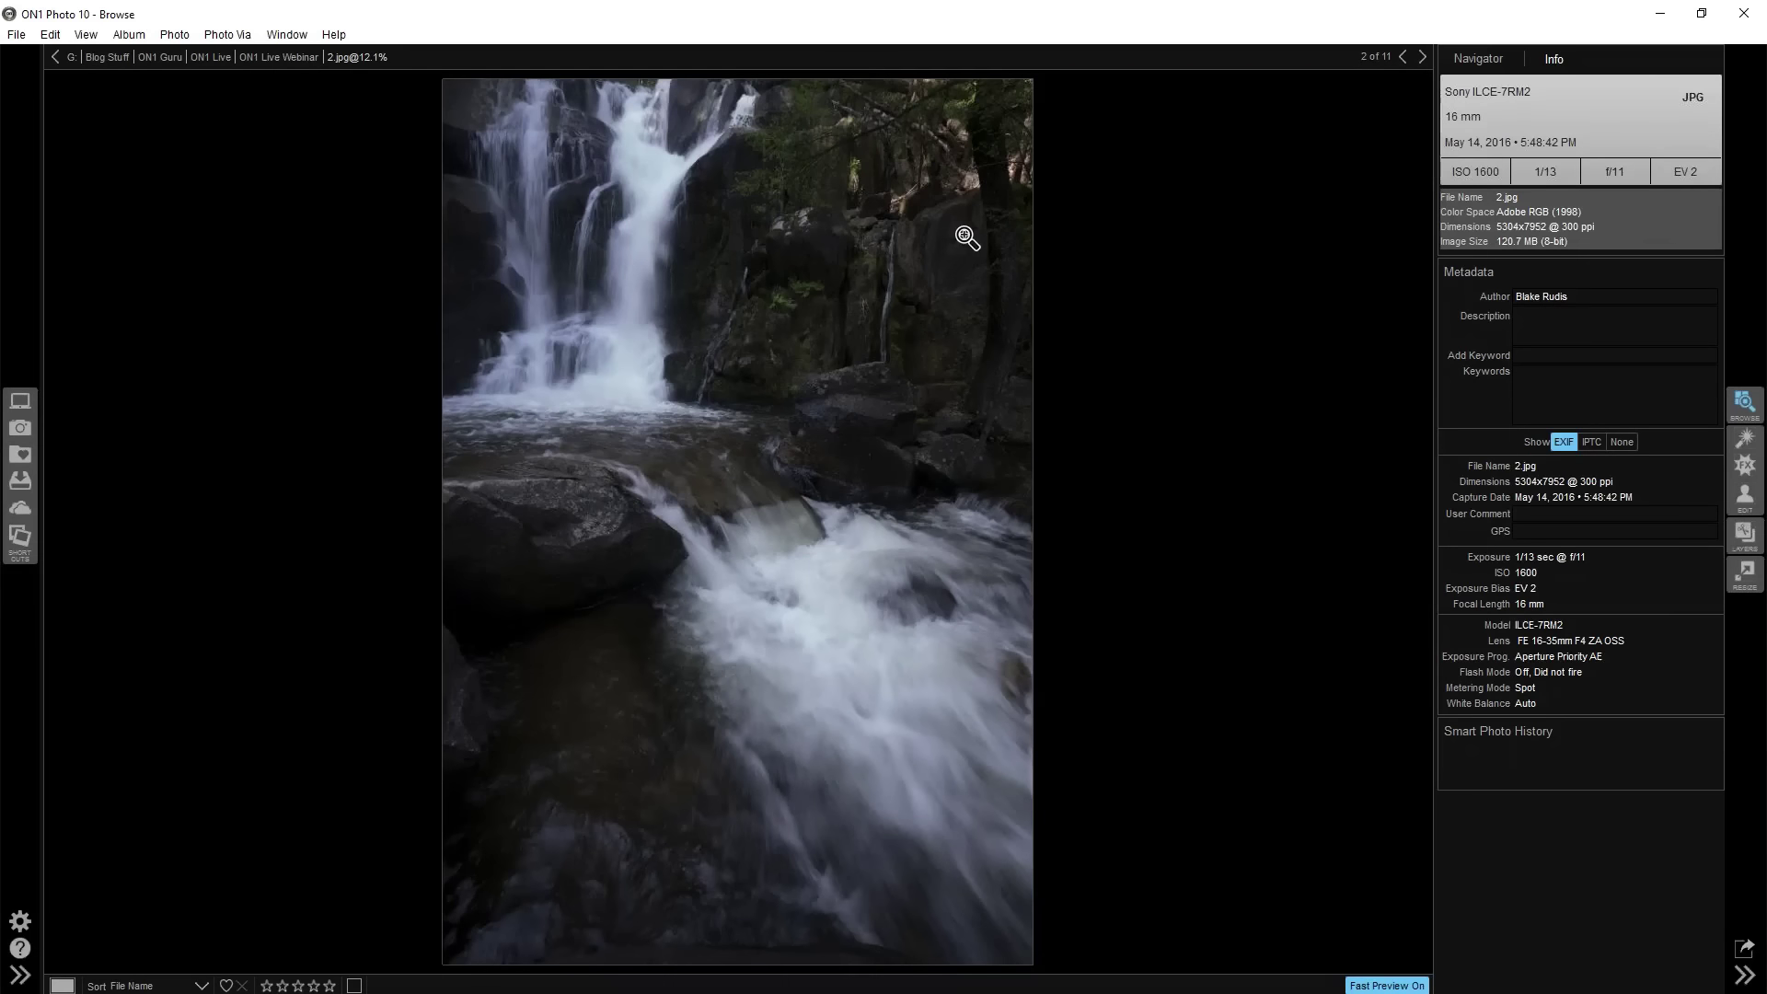
# Inspect the waterfall in 3.jpg at 100%, restore the full view and return to 1.jpg
pyautogui.press('Right')
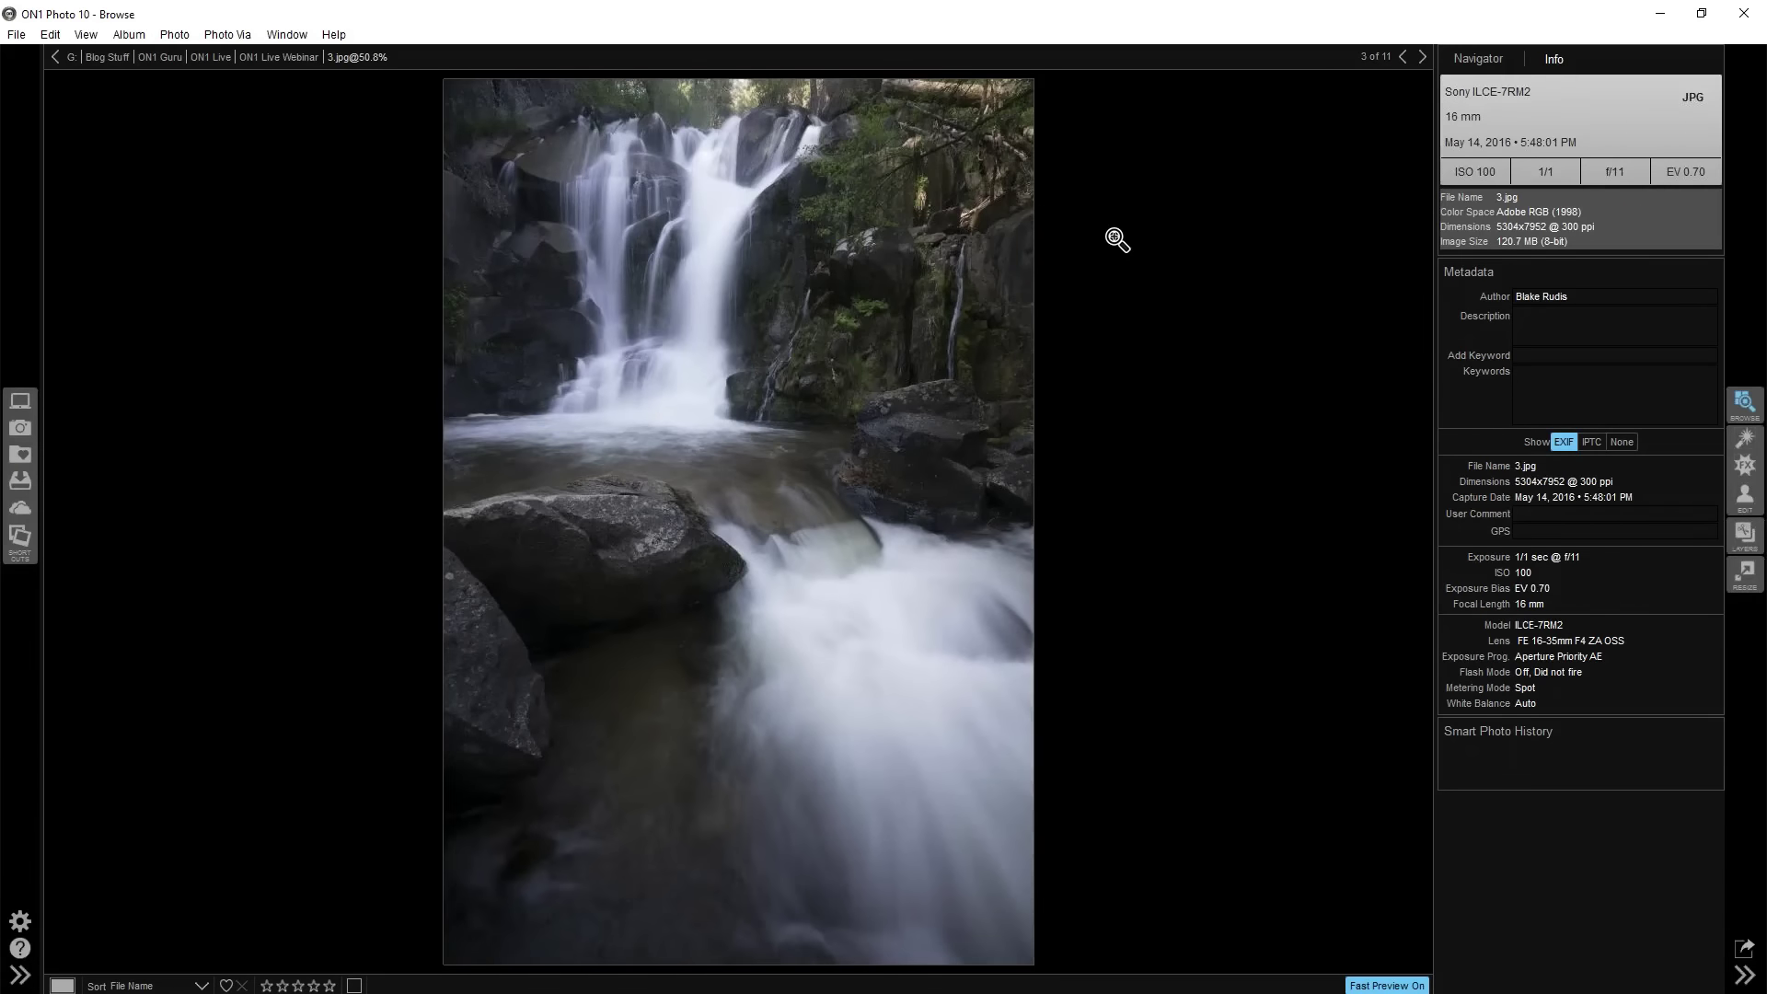
pyautogui.click(679, 241)
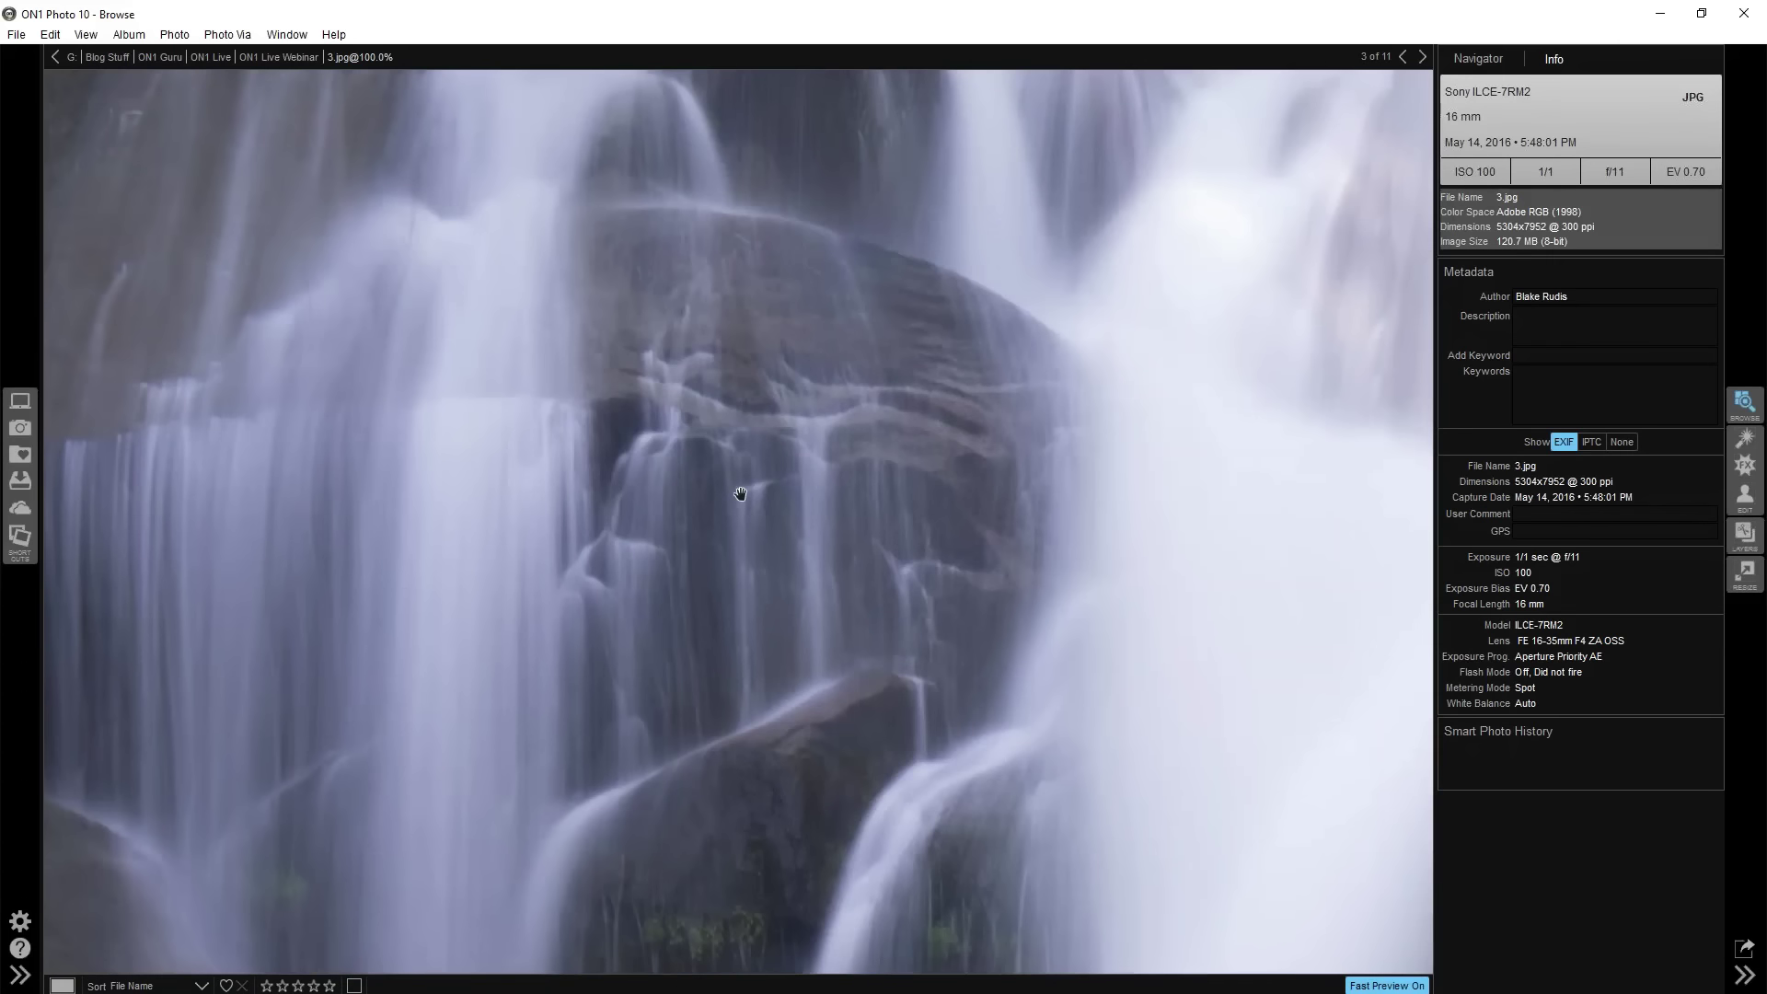
pyautogui.click(741, 494)
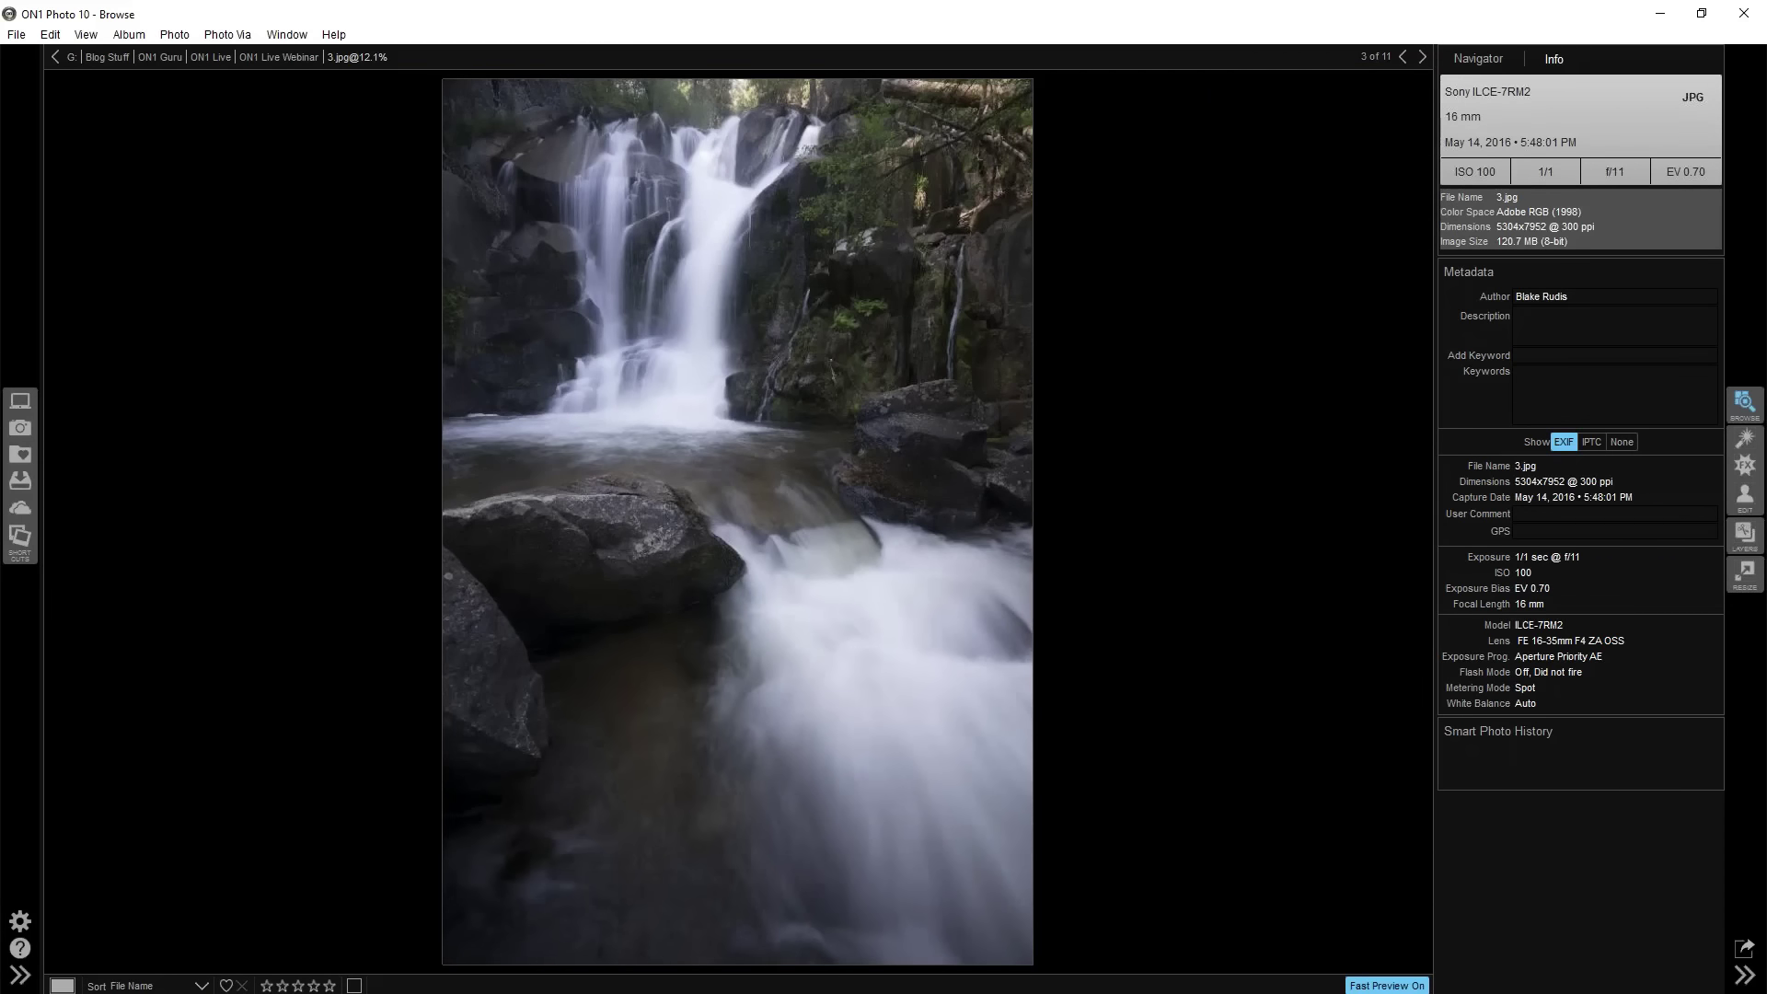
pyautogui.press('Home')
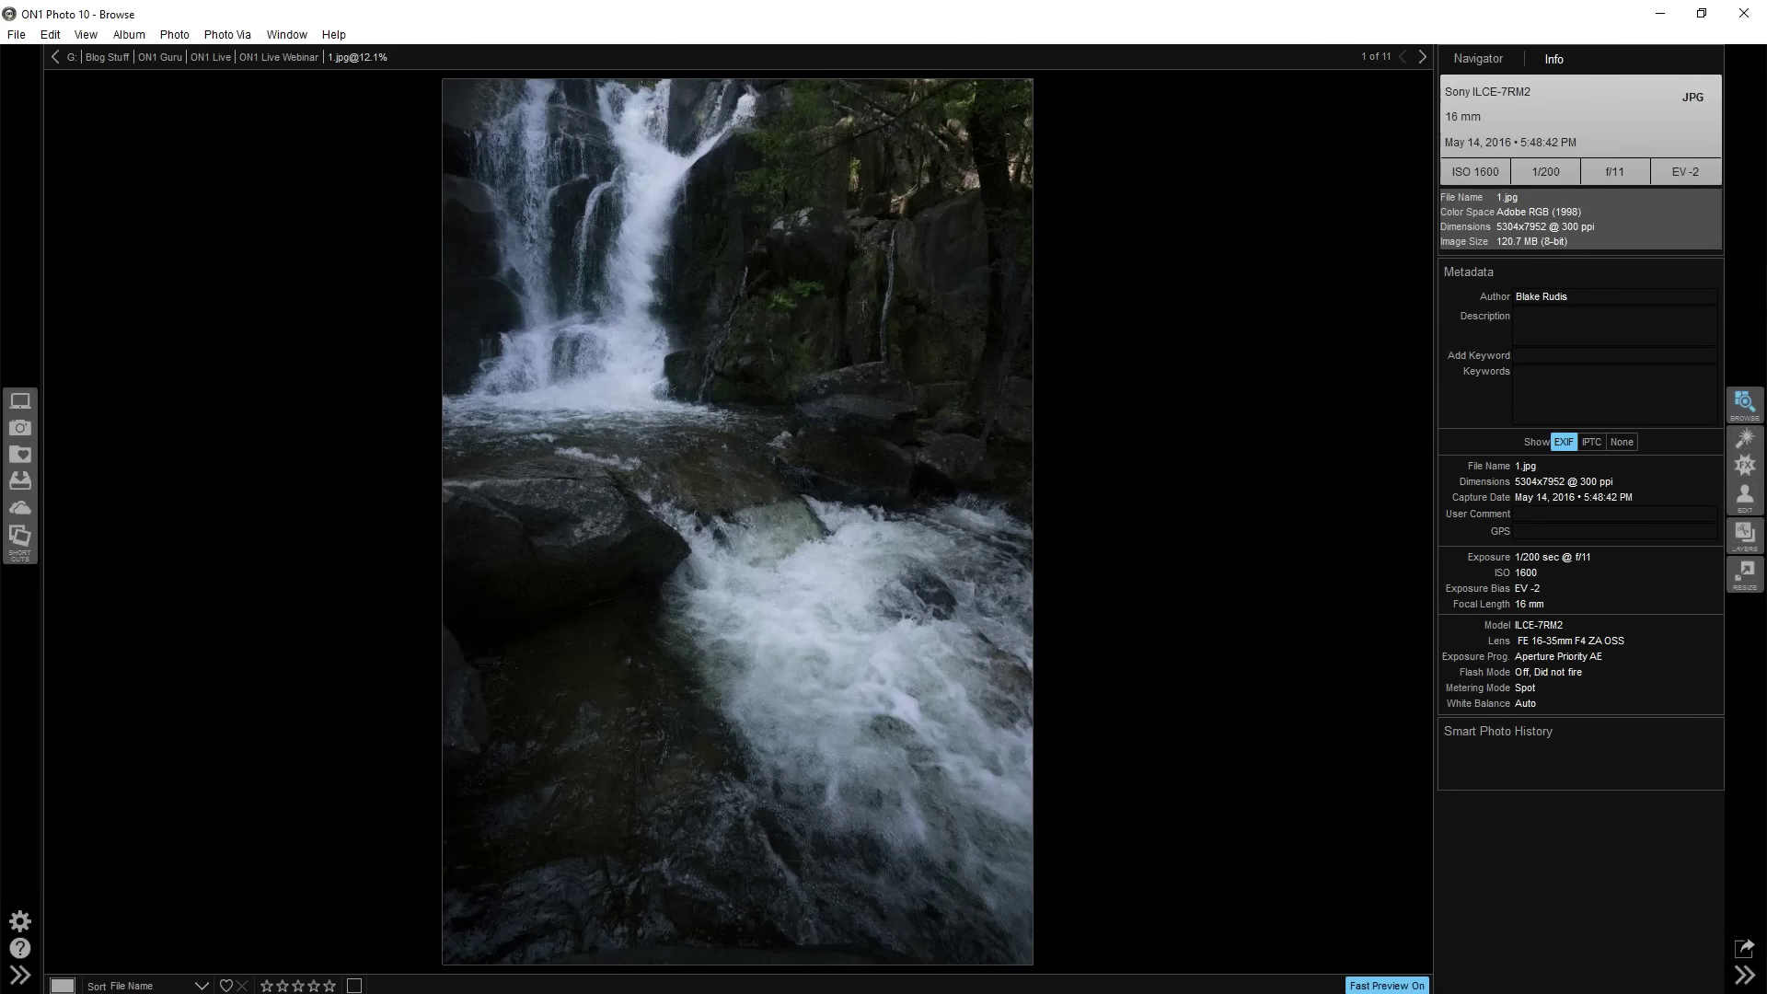
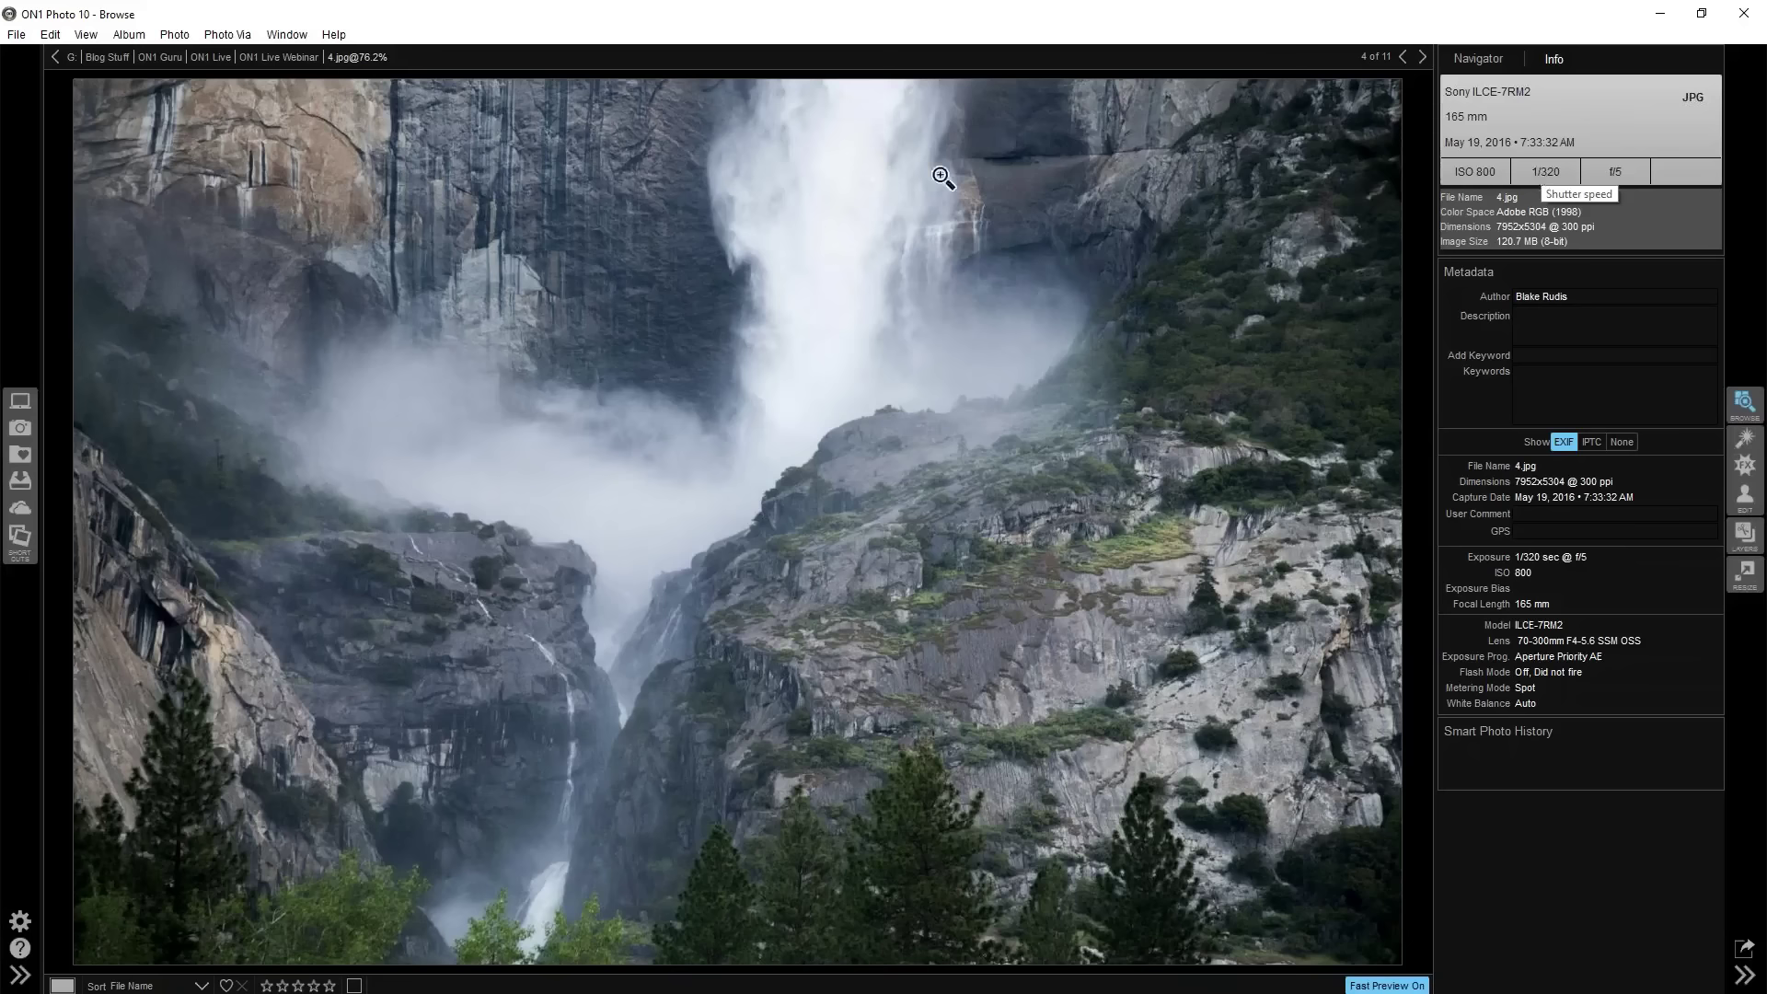
# Examine the misty waterfall in 4.jpg at 100% and compare the whole photo with 5.jpg
pyautogui.click(978, 251)
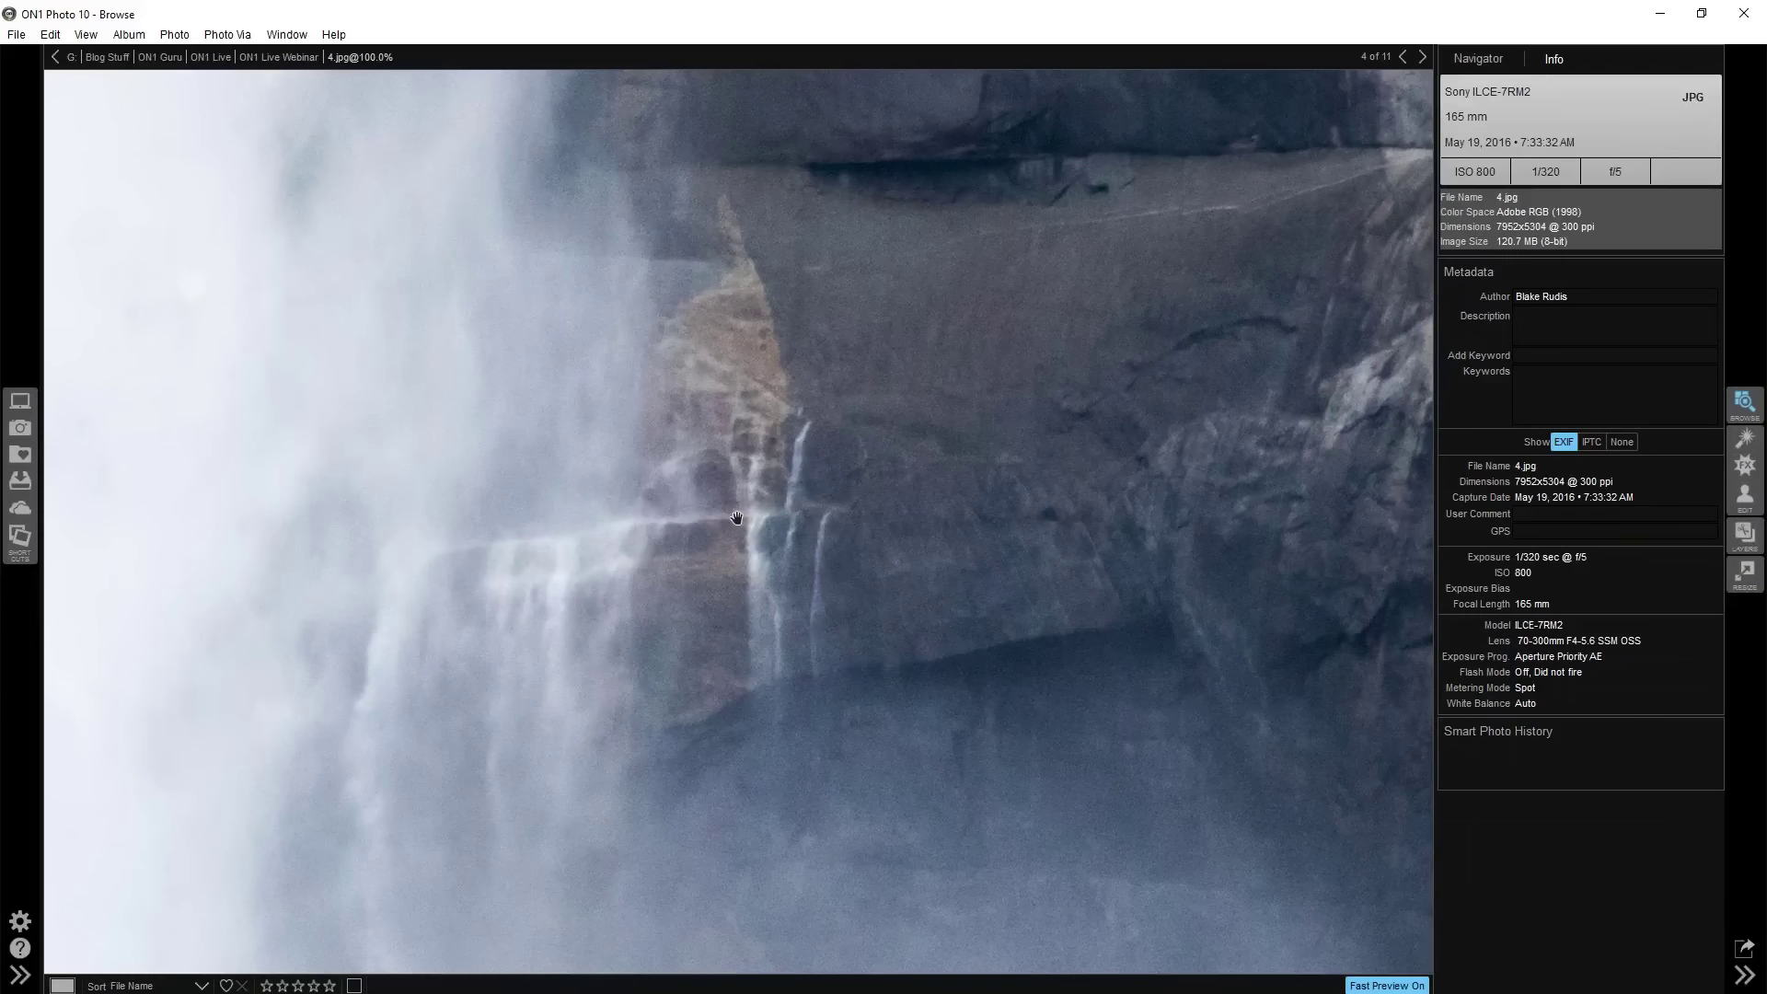
pyautogui.click(736, 517)
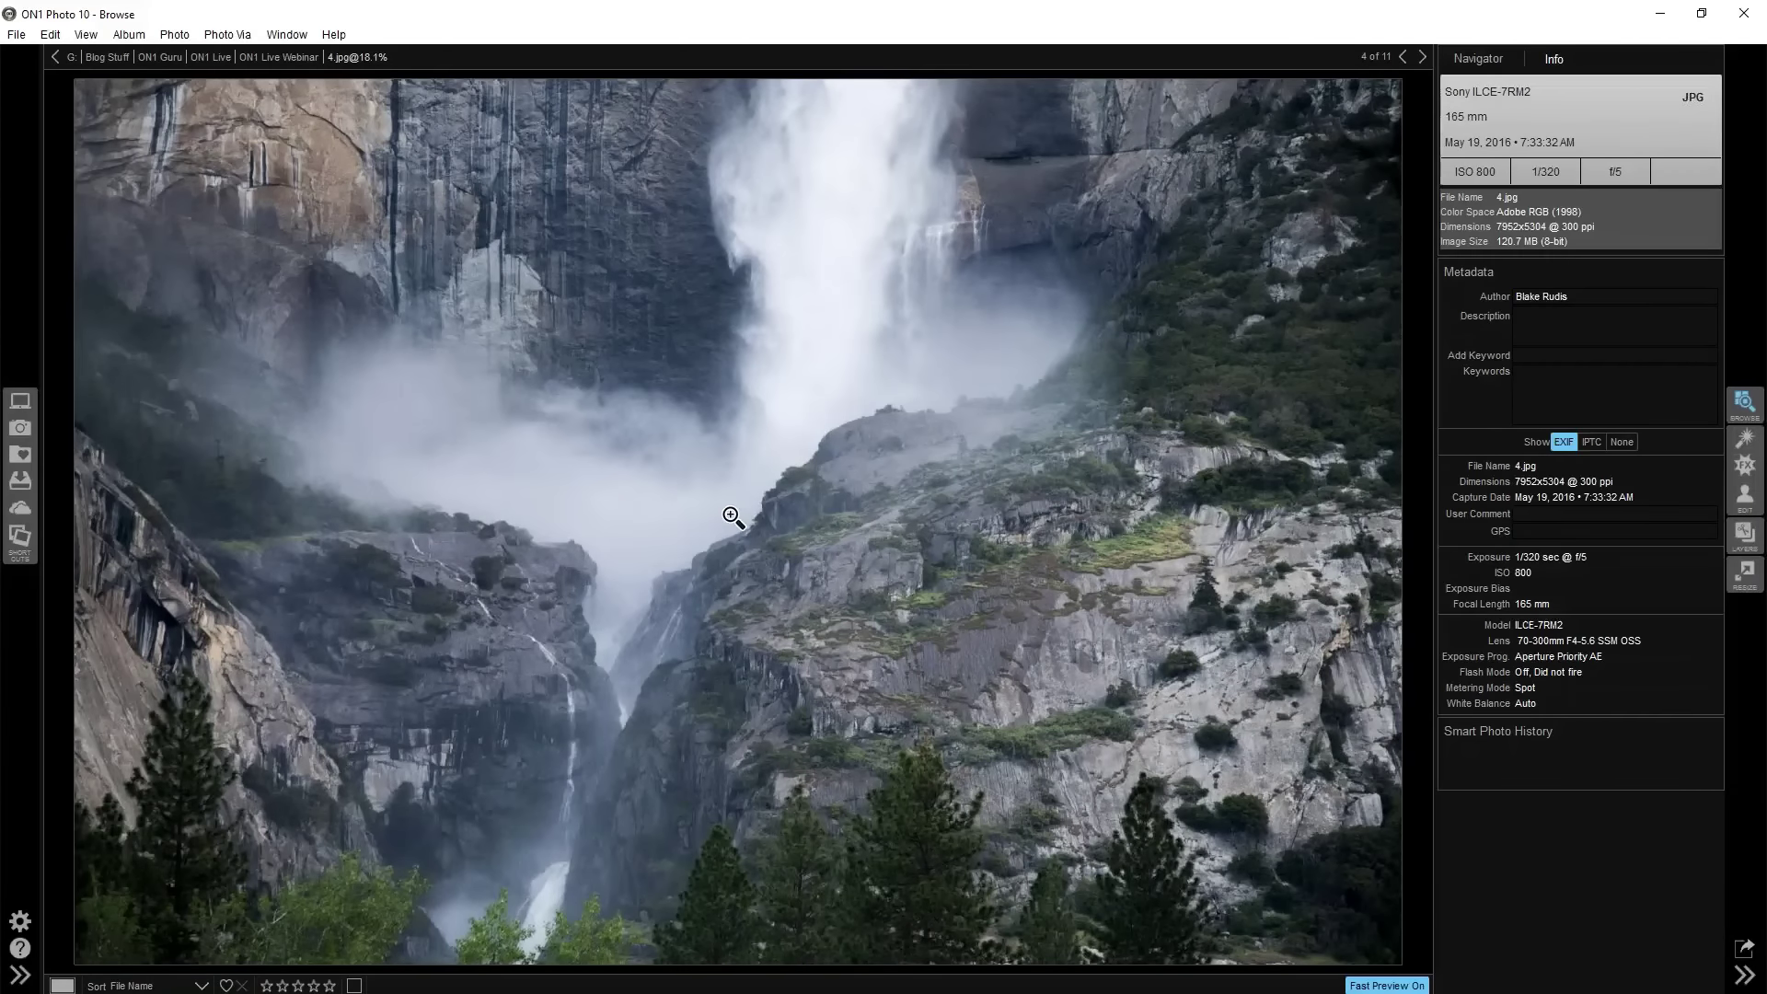
pyautogui.press('Right')
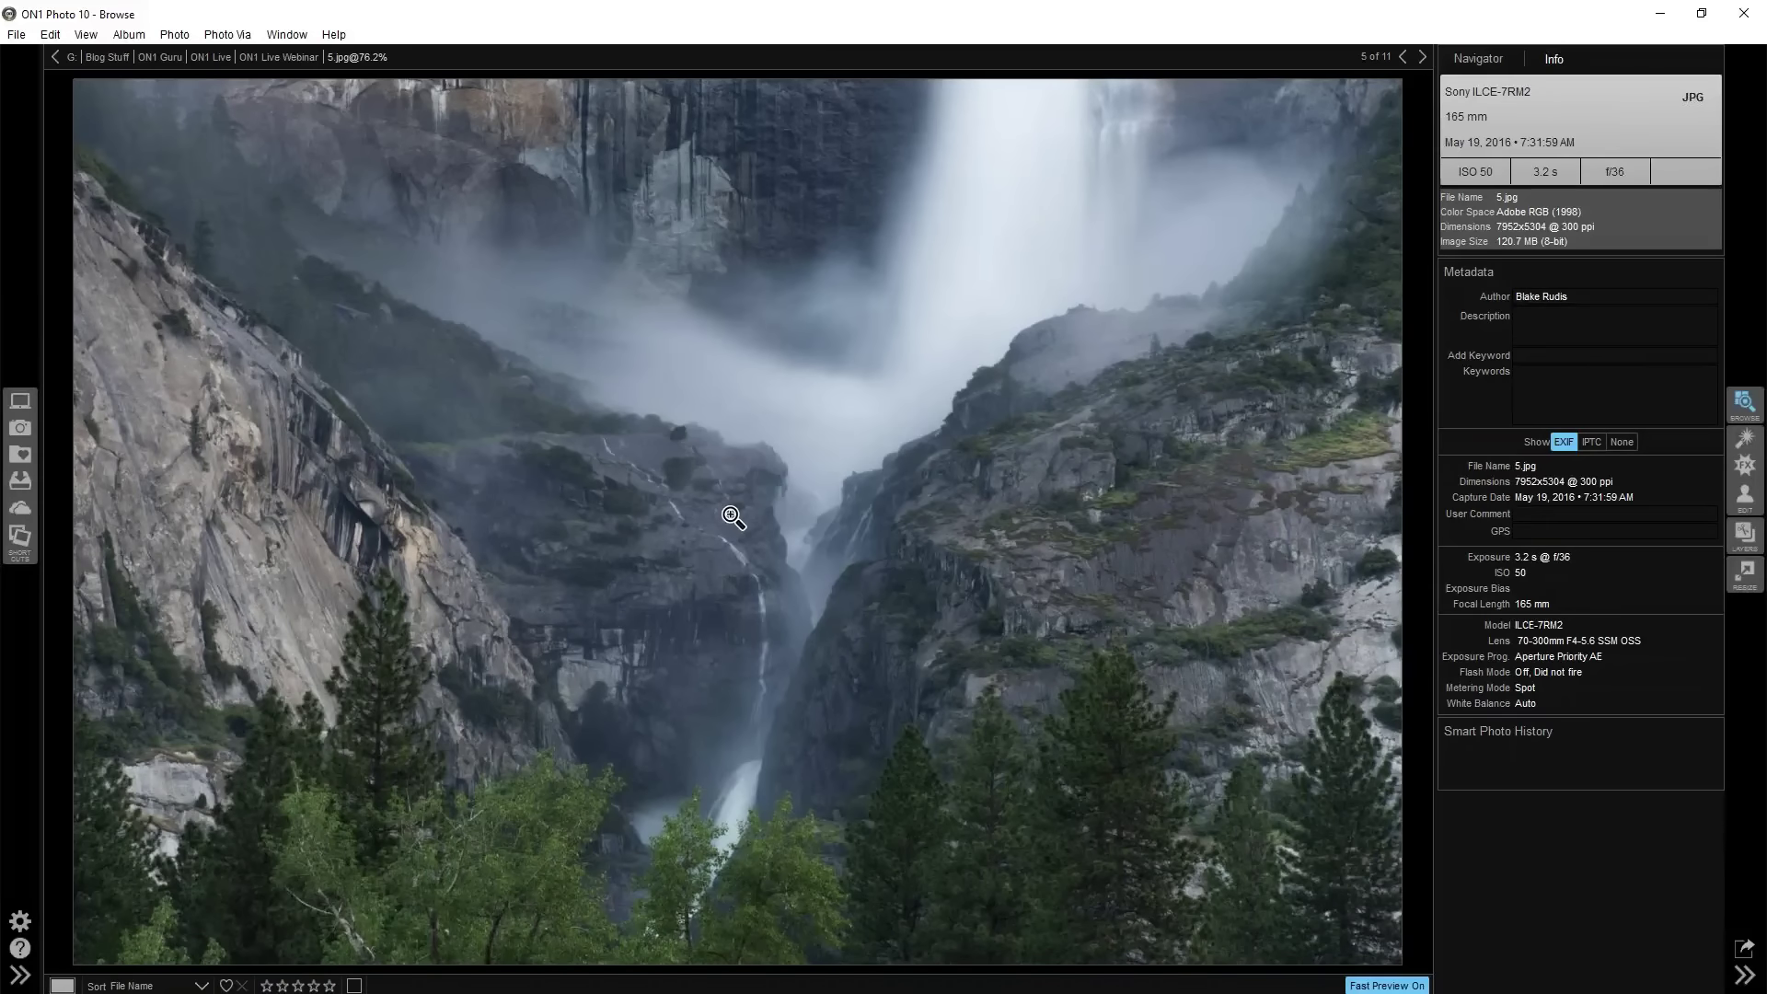
pyautogui.press('Left')
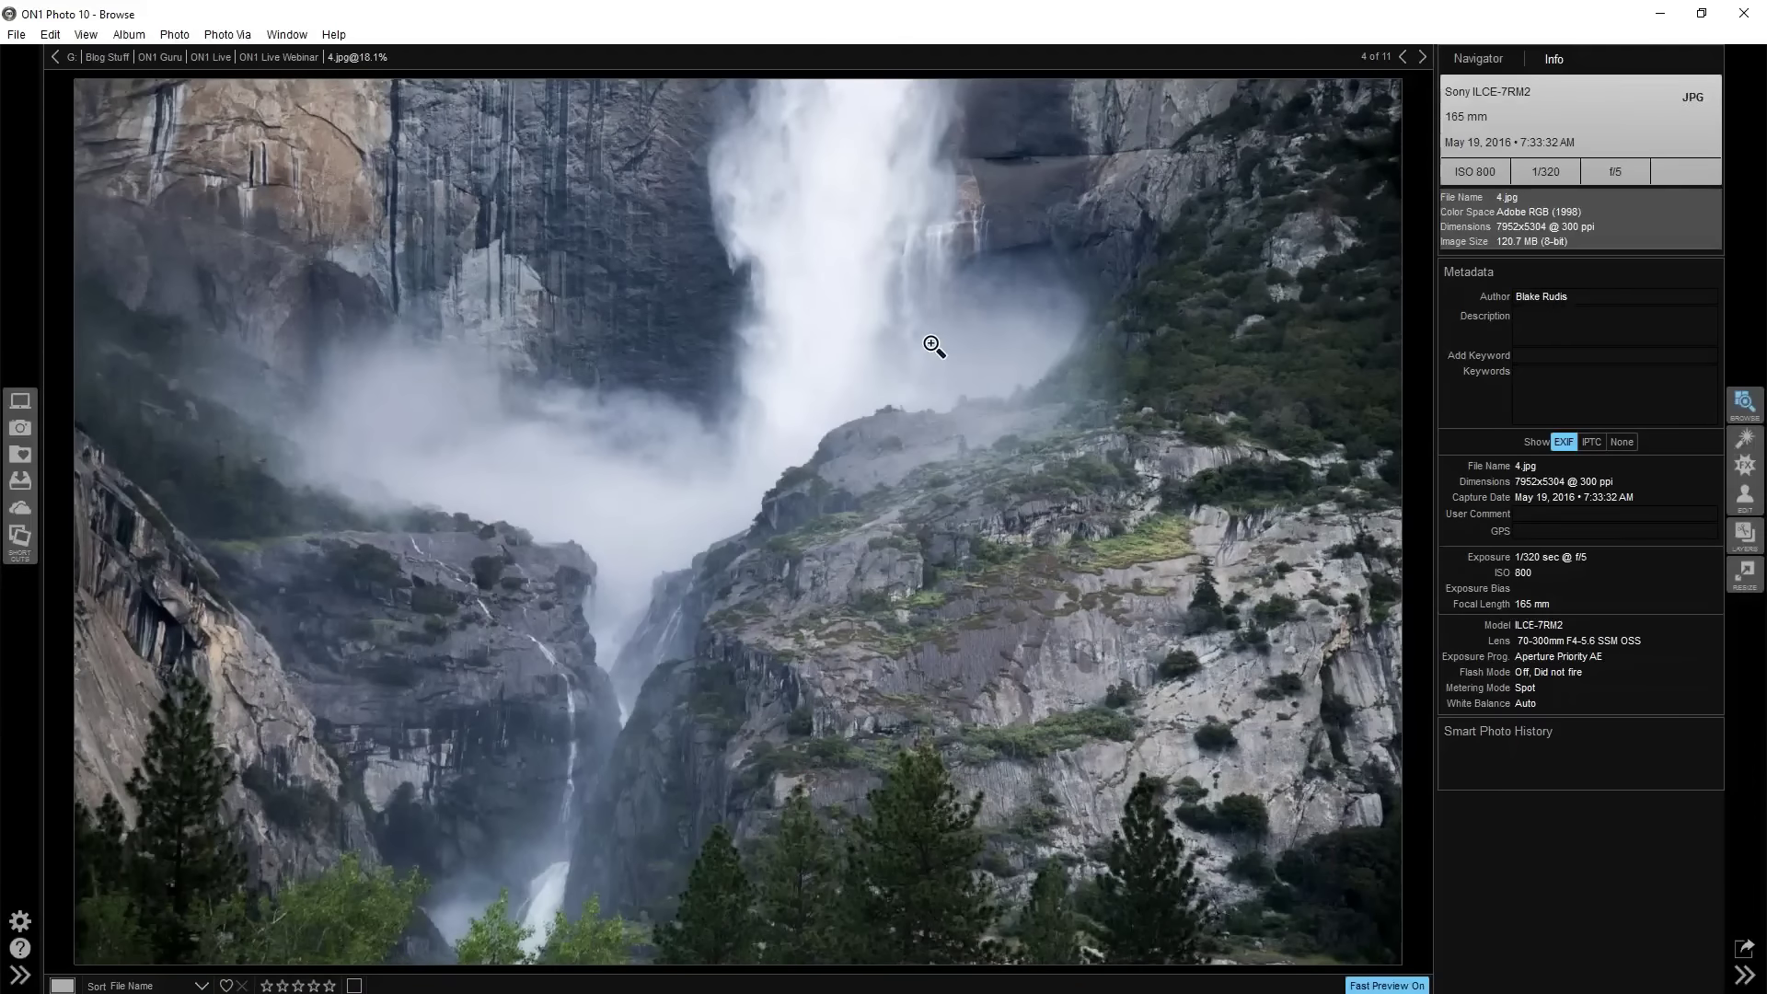
pyautogui.press('Right')
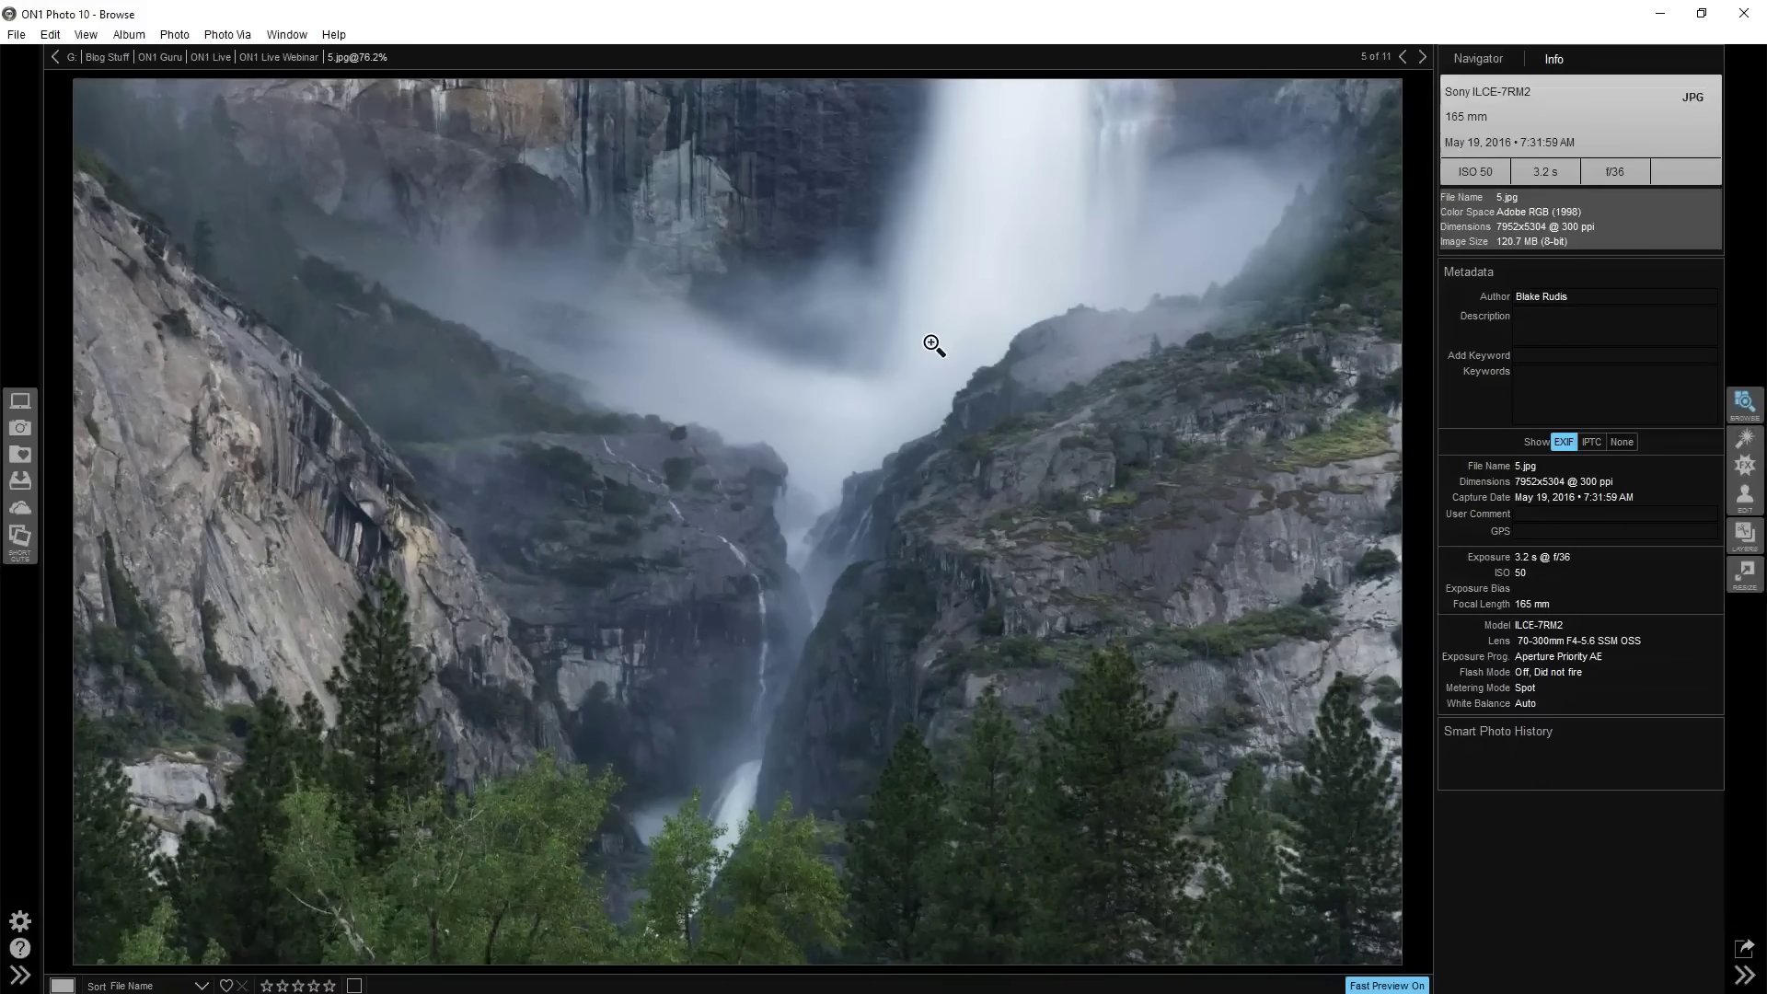
pyautogui.press('Left')
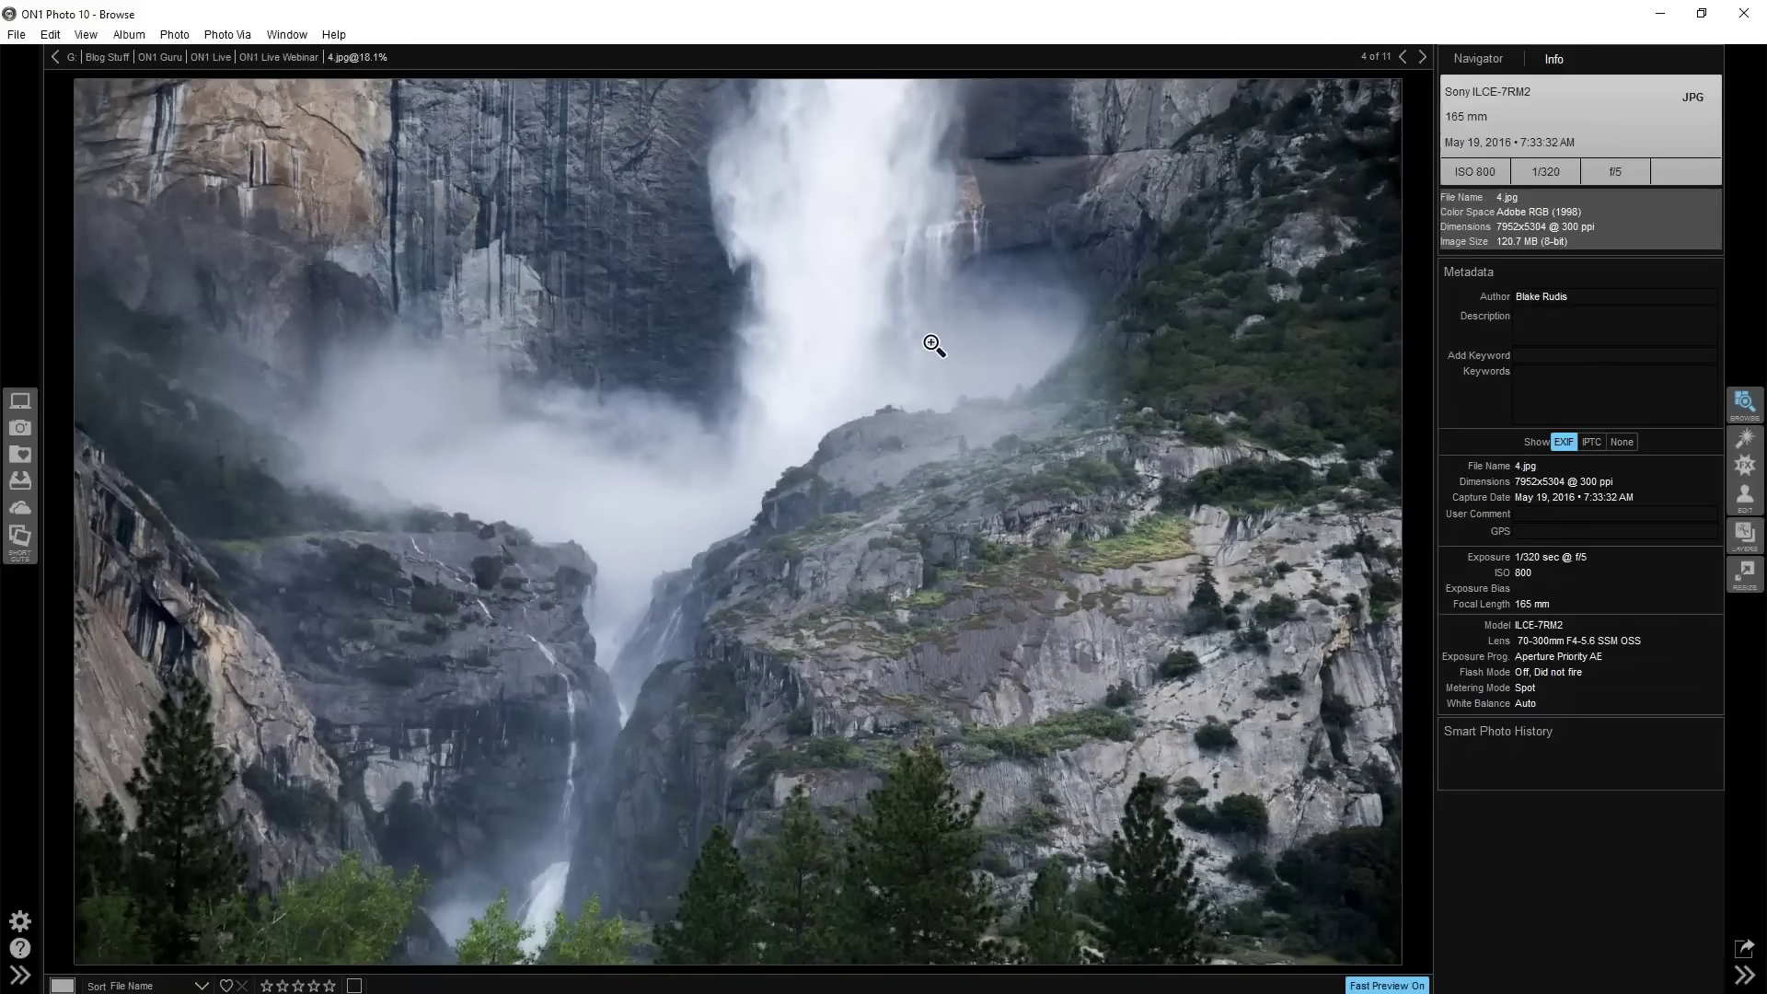
# Compare the water motion in 1.jpg, 2.jpg and 3.jpg by switching between them, and move on to 5.jpg
pyautogui.press('Left')
pyautogui.press('Left')
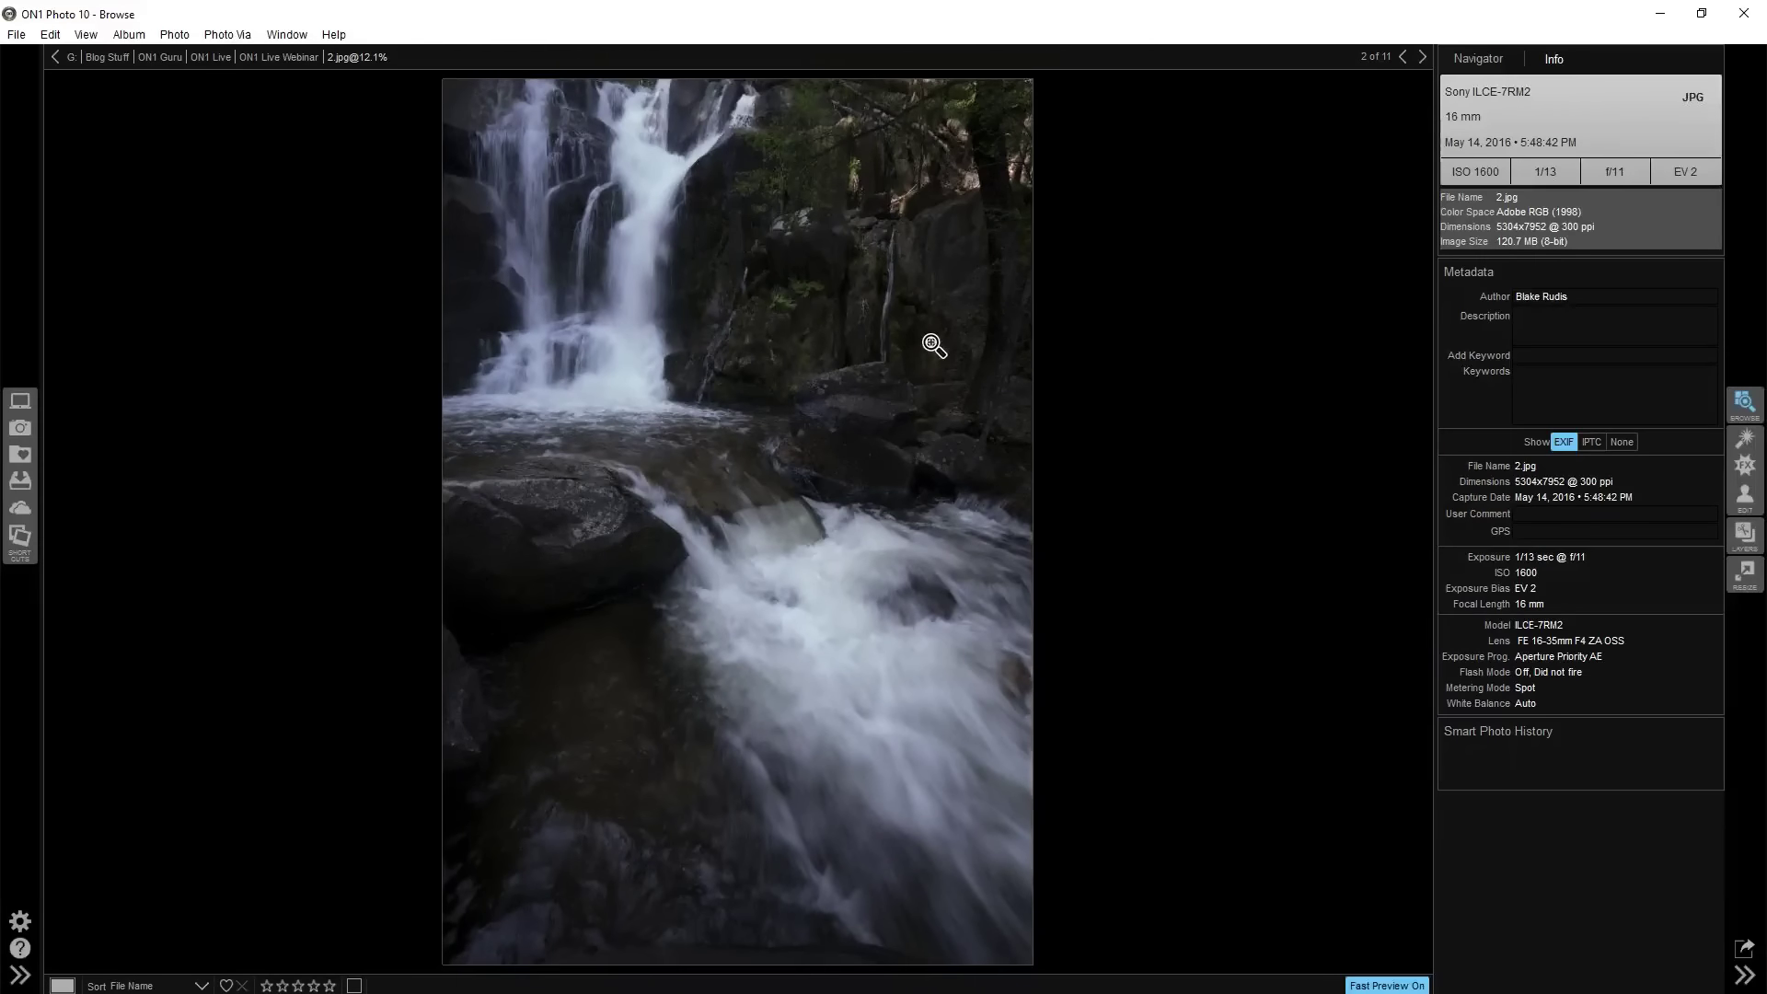
pyautogui.press('Right')
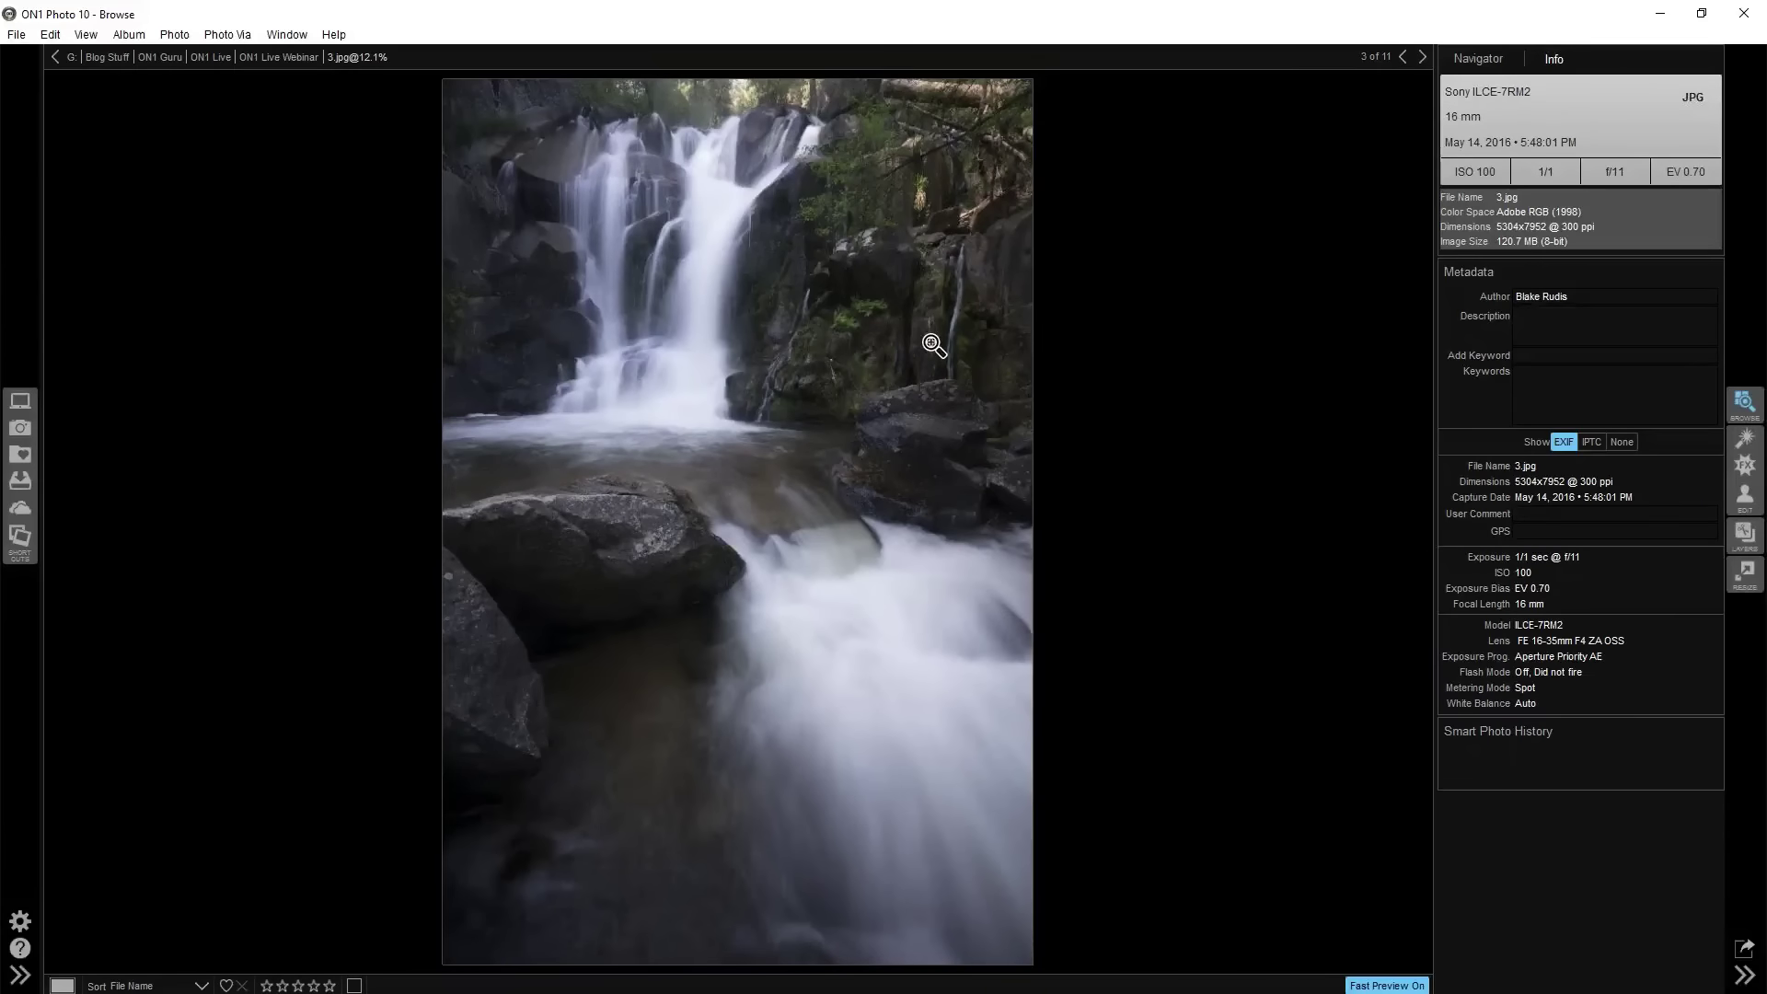
pyautogui.press('Left')
pyautogui.press('Left')
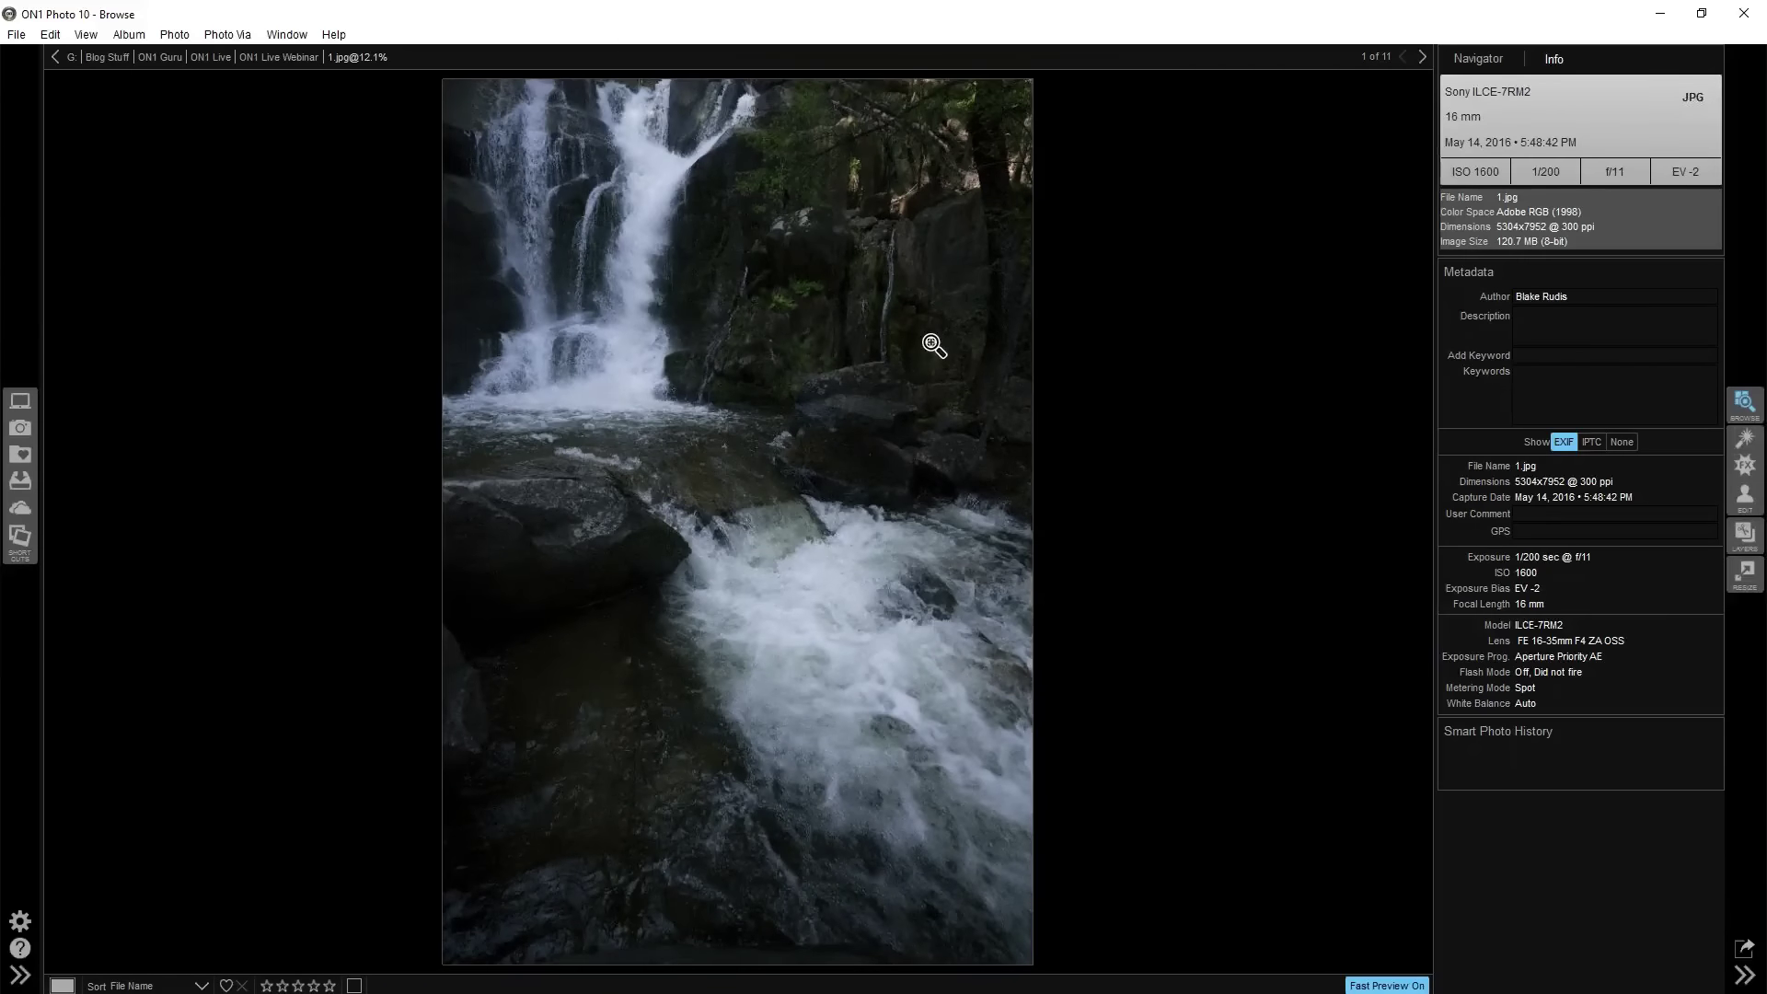
pyautogui.press('Right')
pyautogui.press('Right')
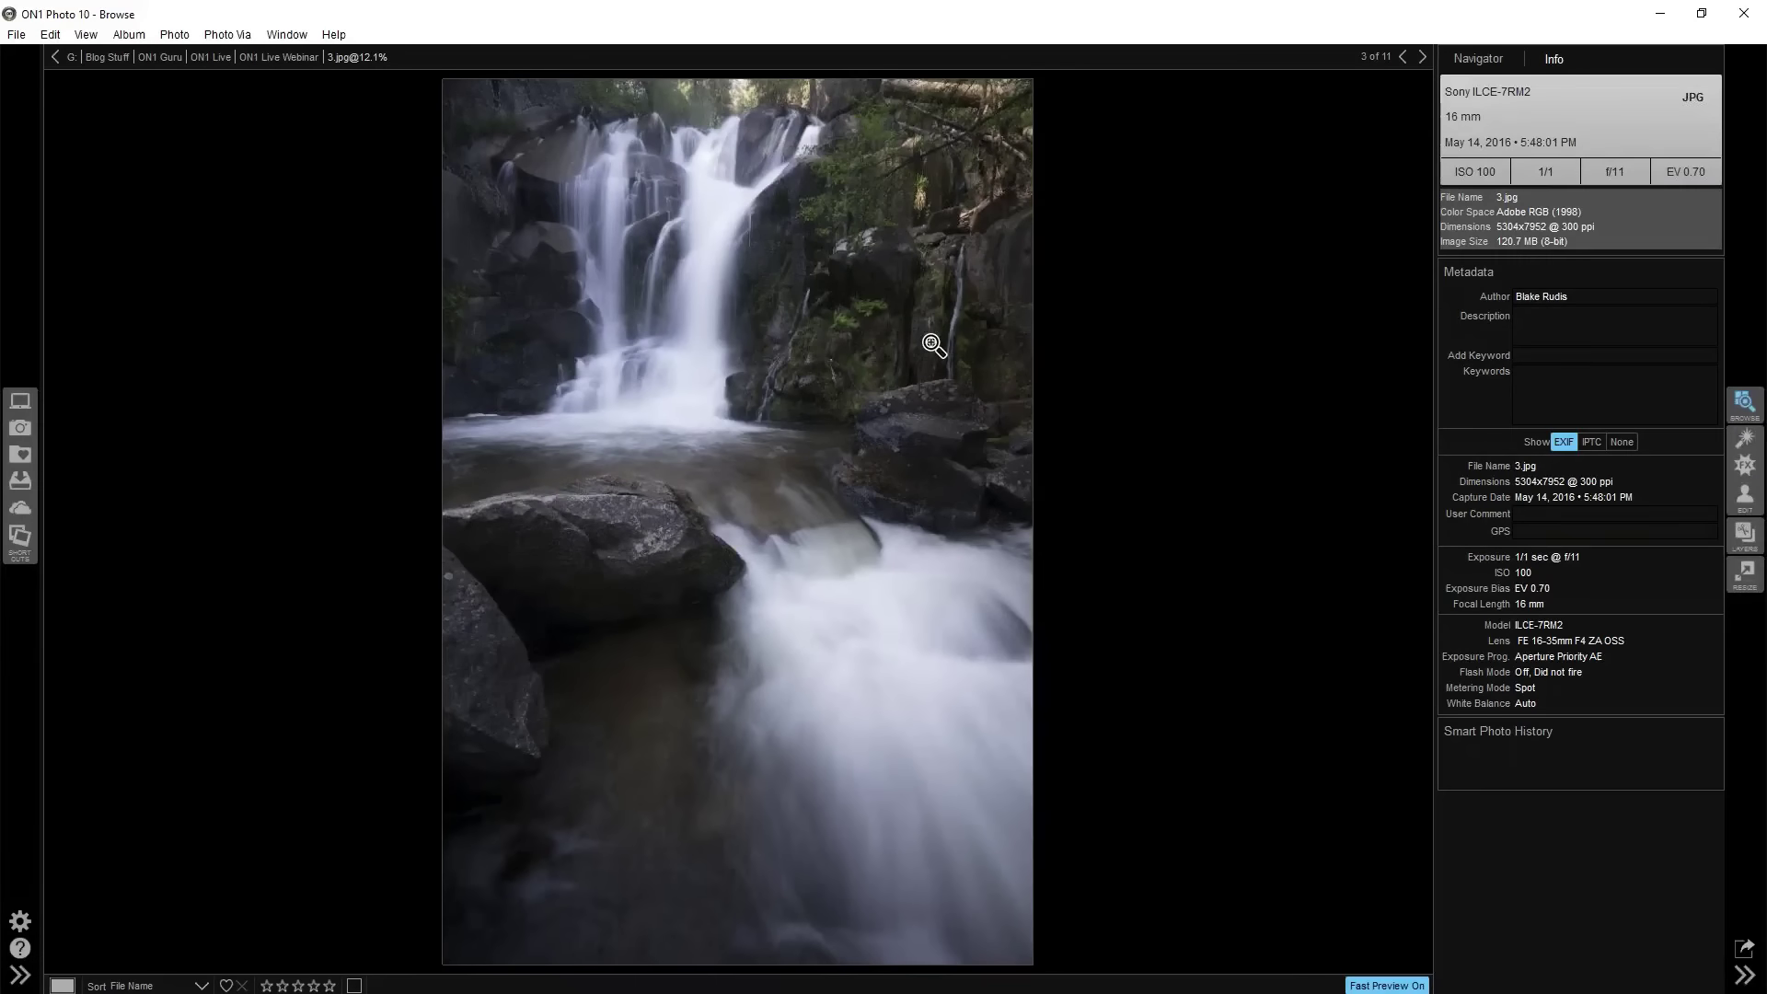
pyautogui.press('Right')
pyautogui.press('Right')
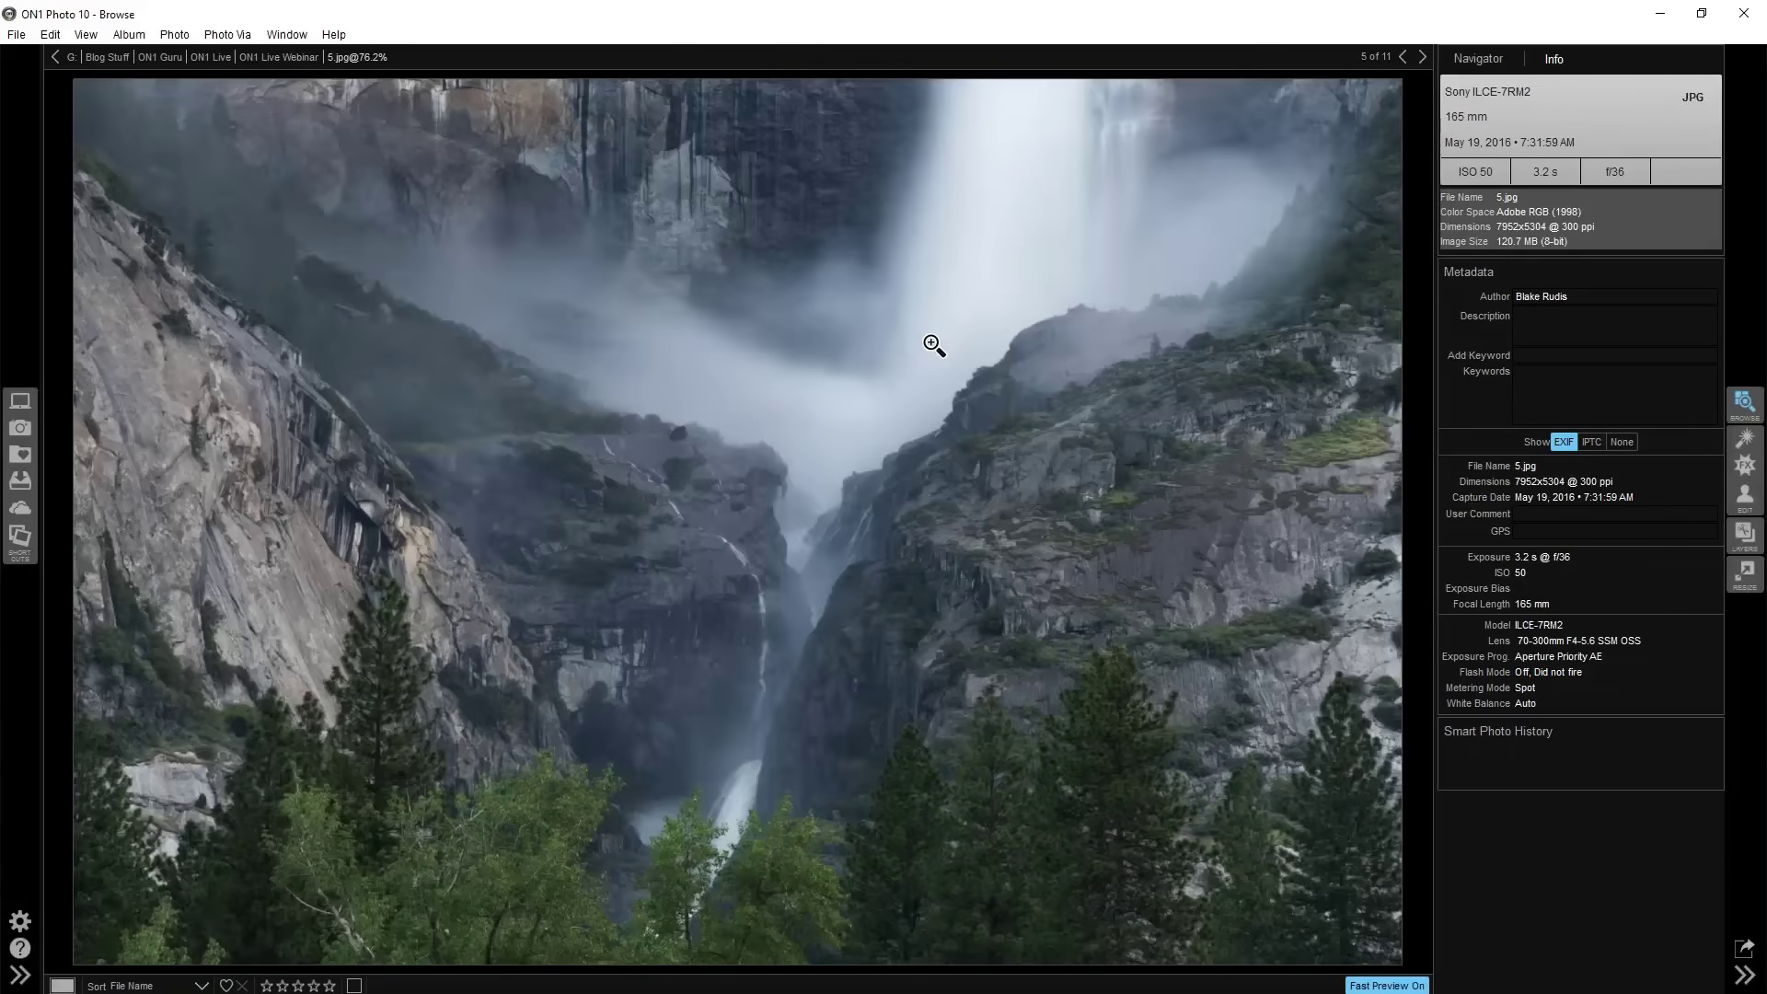
# Return to the thumbnail grid and open z Example.ARW in the full-size view
pyautogui.click(61, 985)
pyautogui.scroll(-5, 427, 735)
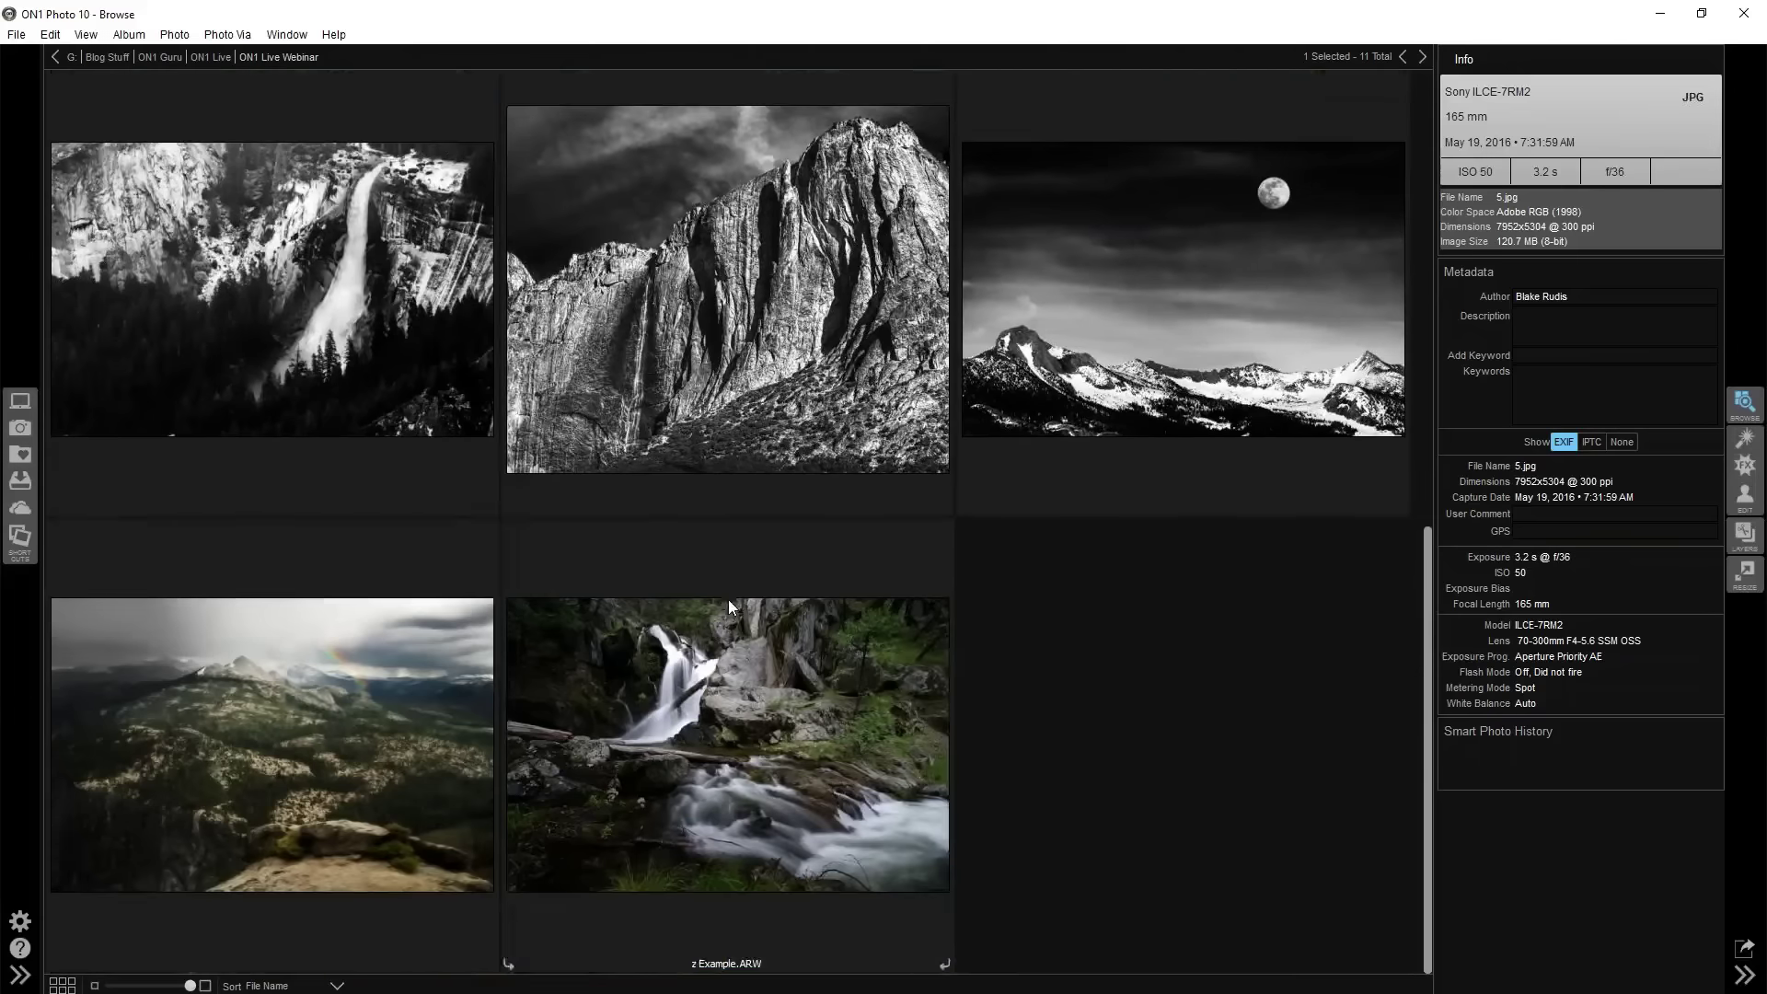
pyautogui.click(727, 599)
pyautogui.click(68, 985)
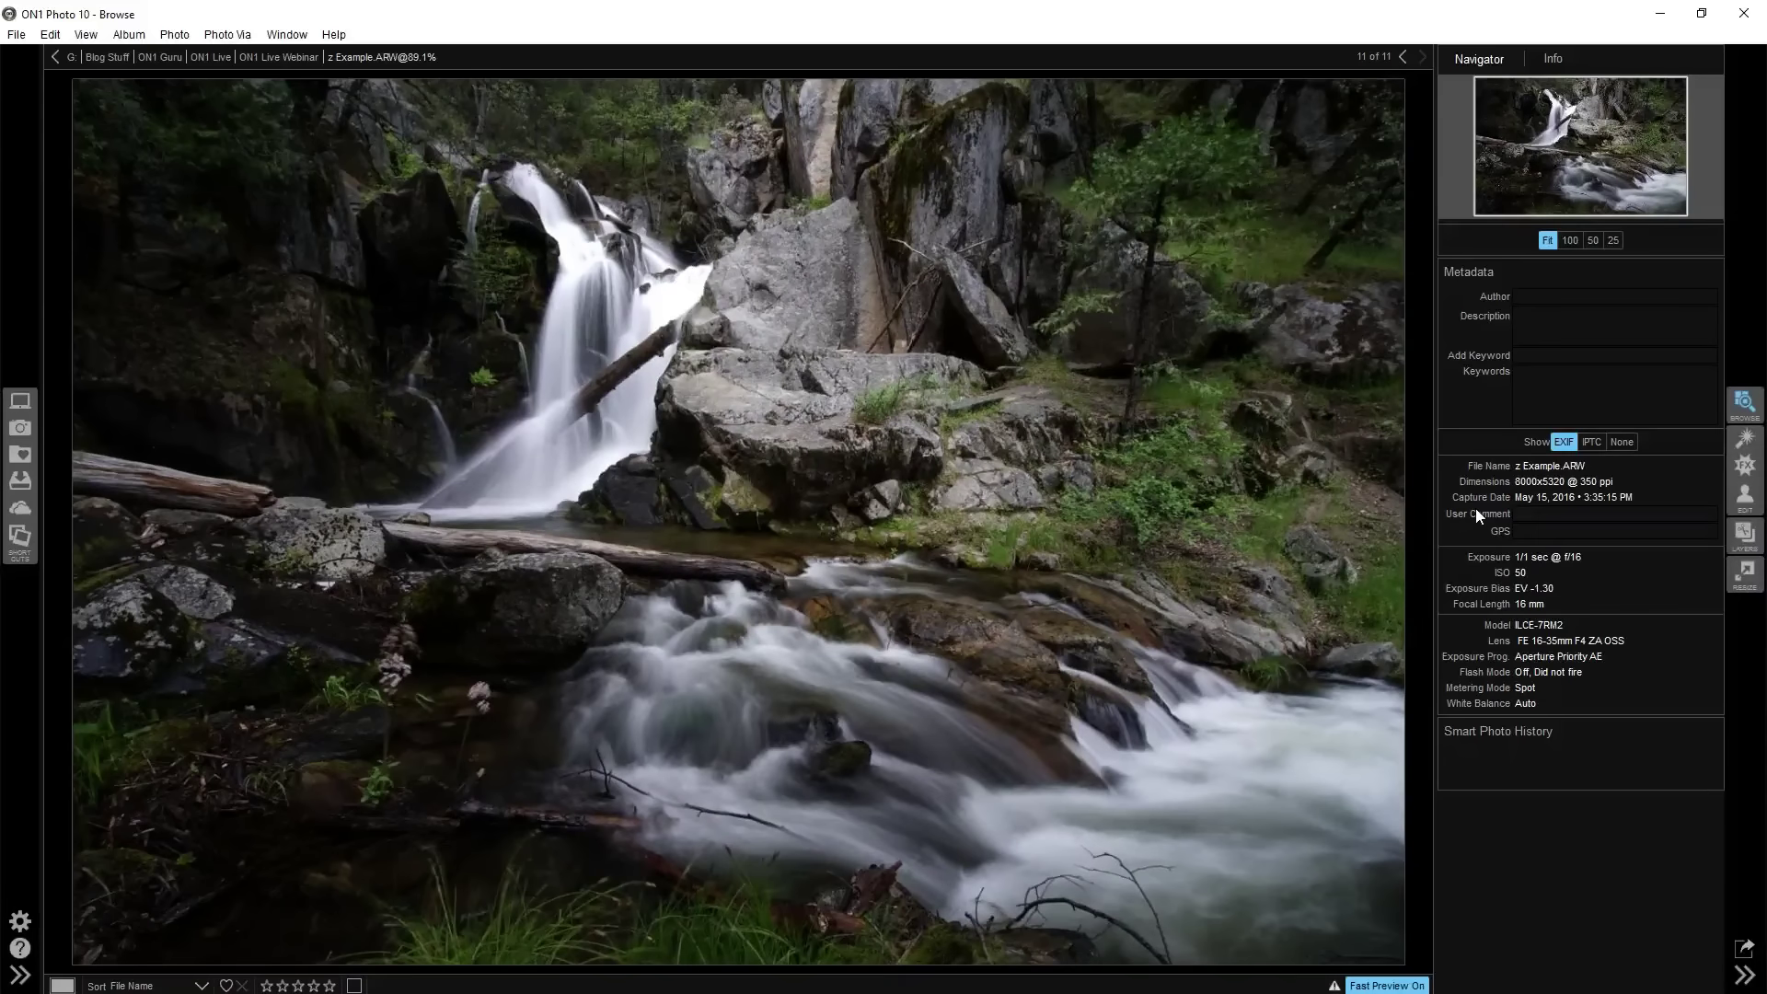
# Show the camera and exposure information for z Example.ARW
pyautogui.click(1543, 61)
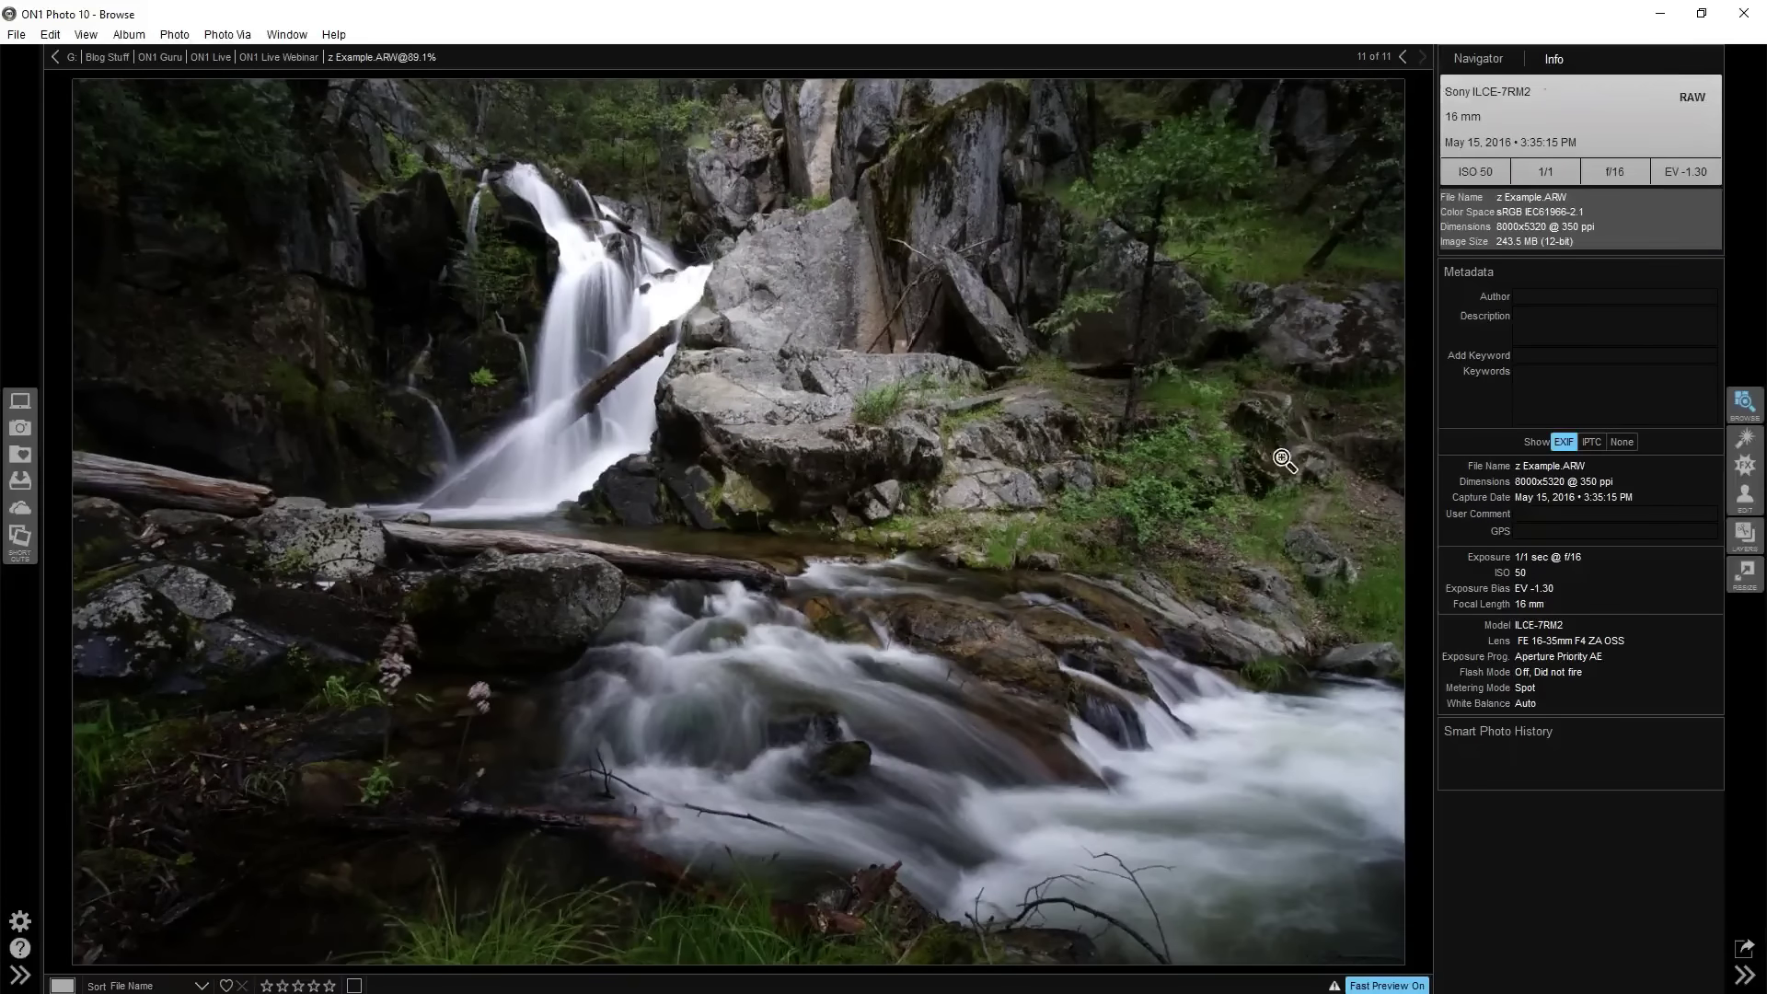
pyautogui.click(1532, 378)
pyautogui.moveTo(470, 986)
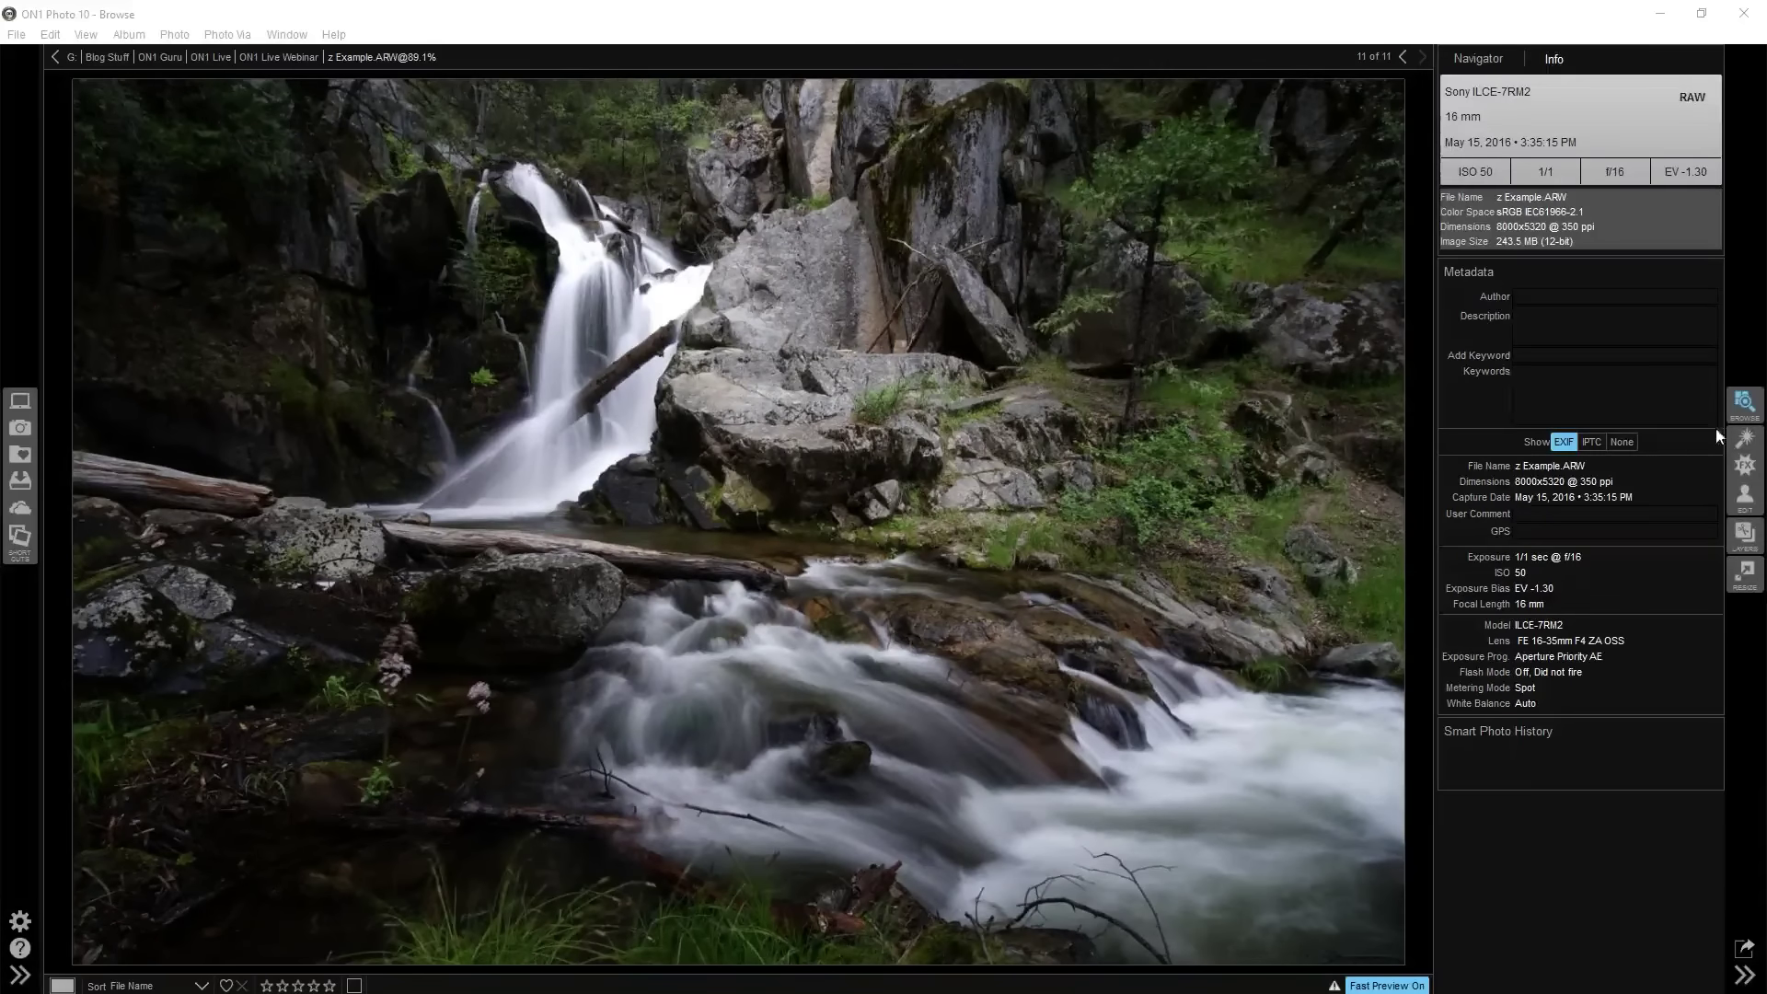
pyautogui.click(1746, 441)
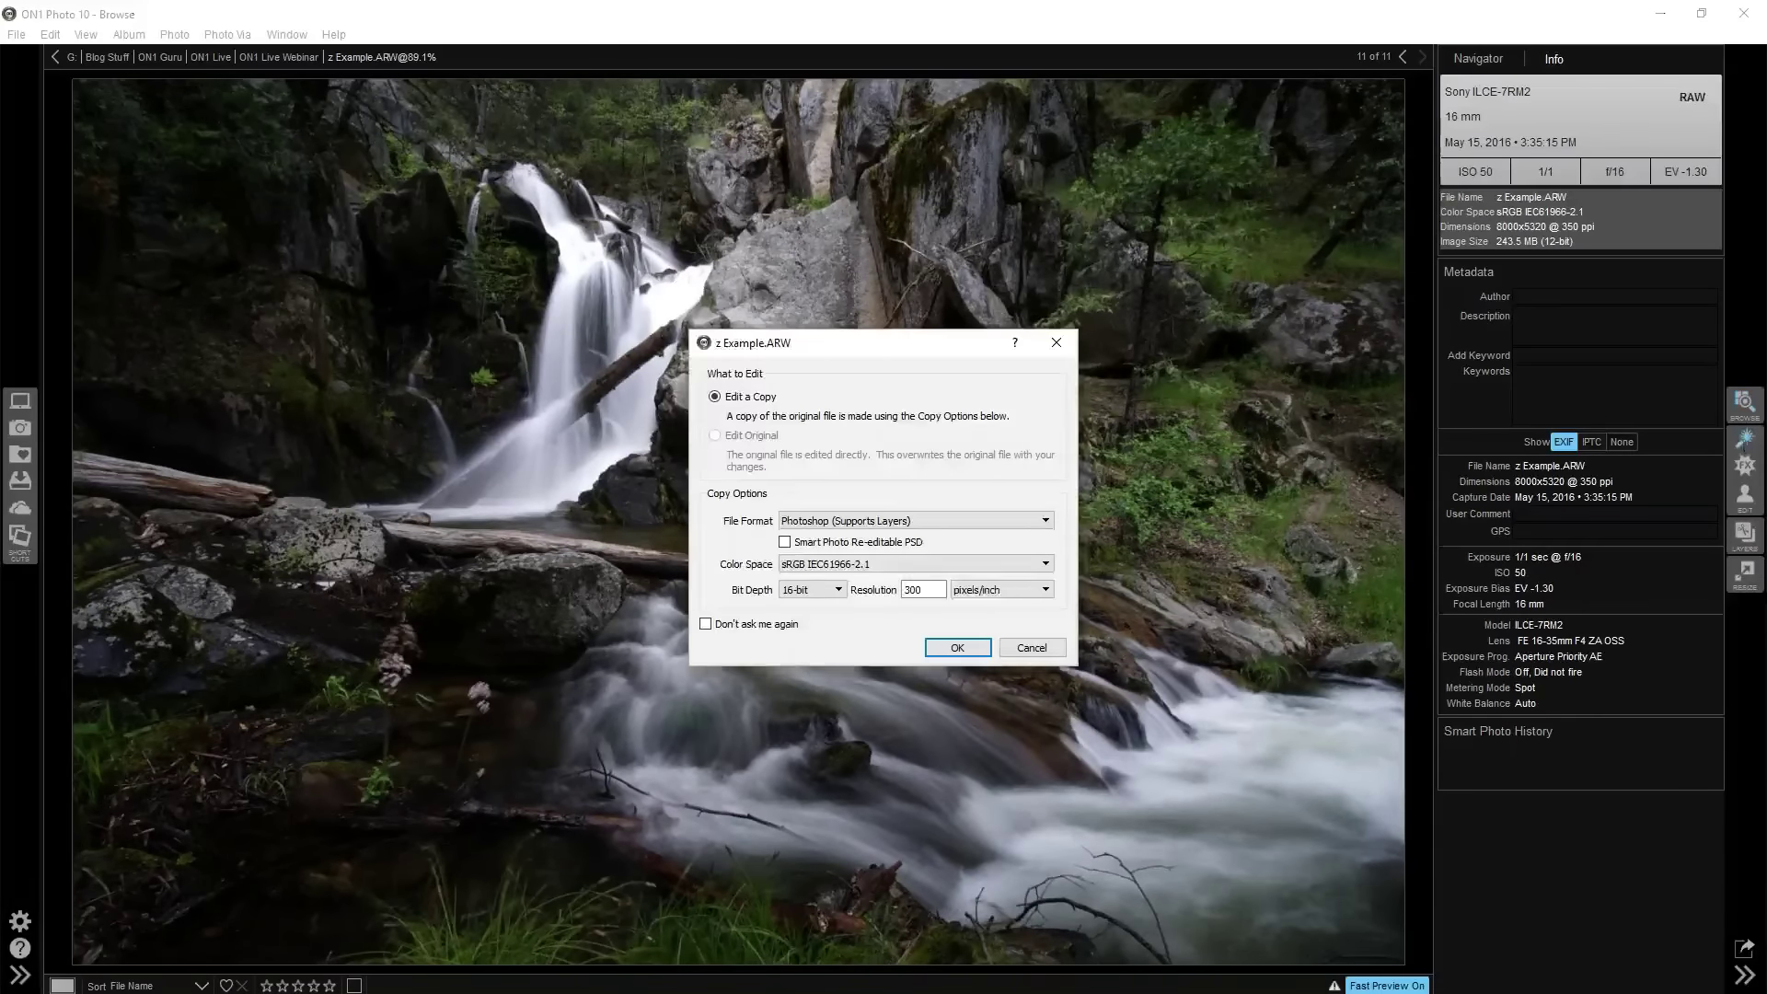
pyautogui.click(951, 652)
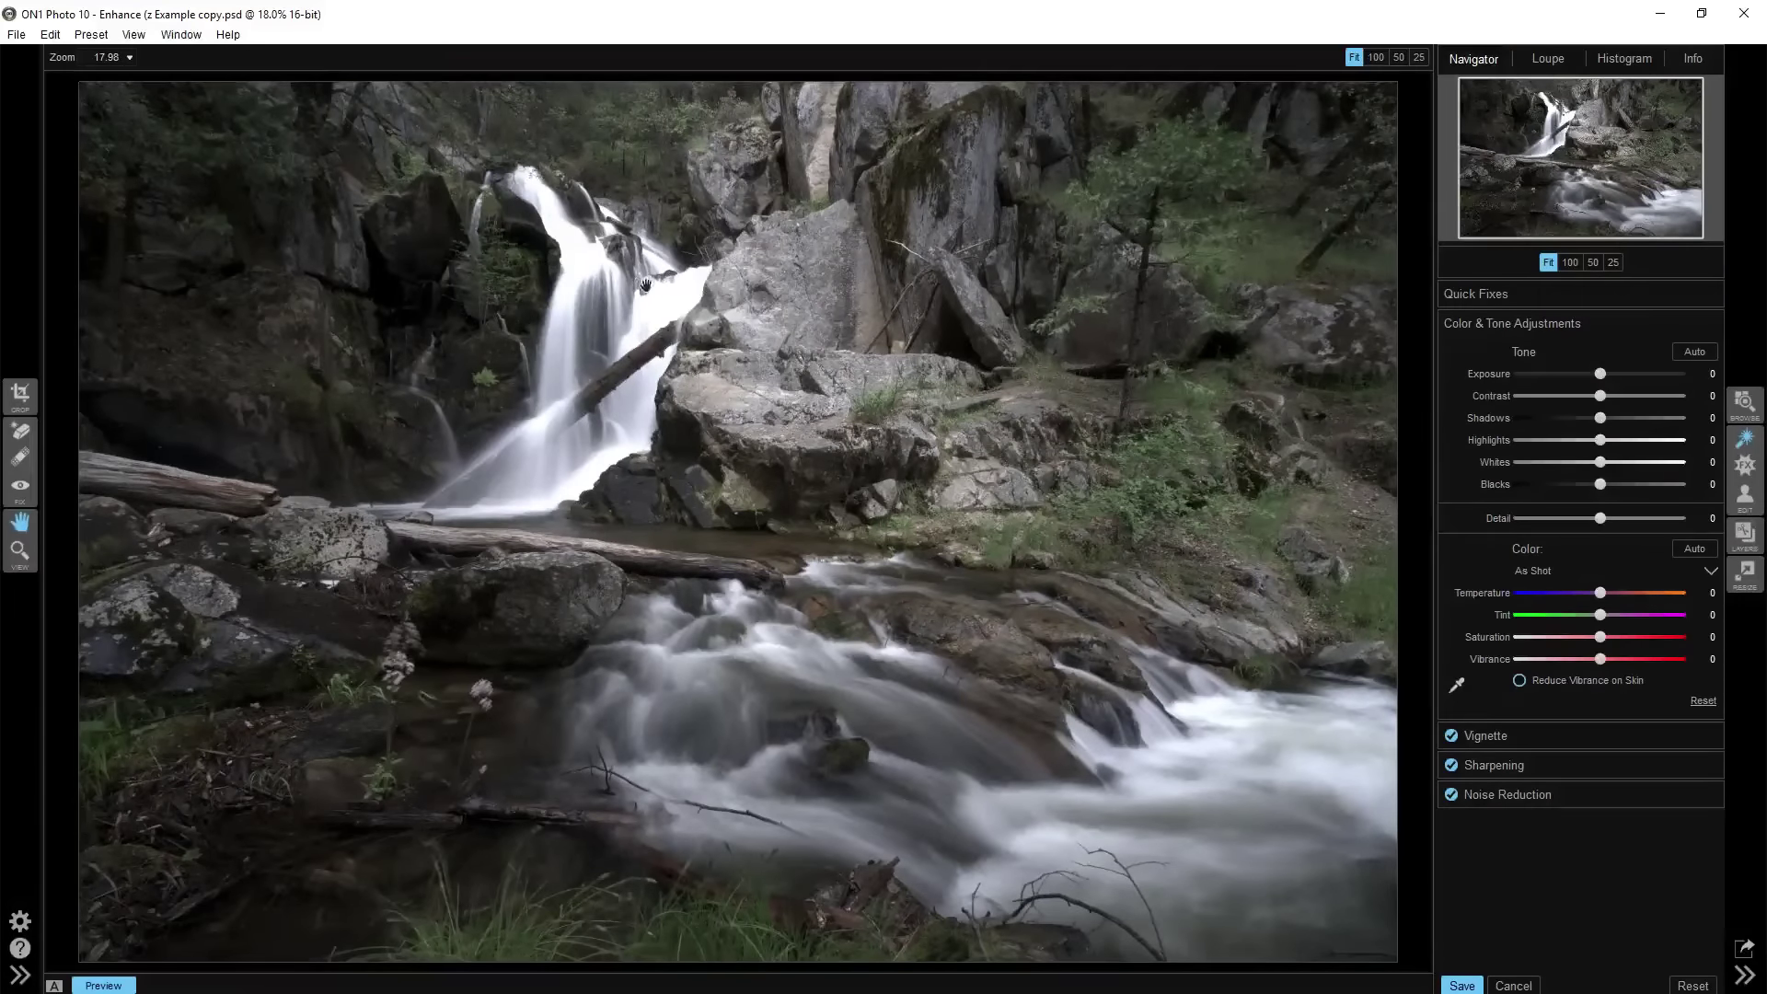
pyautogui.moveTo(1600, 440); pyautogui.dragTo(1518, 442)
pyautogui.doubleClick(1597, 443)
pyautogui.click(1742, 402)
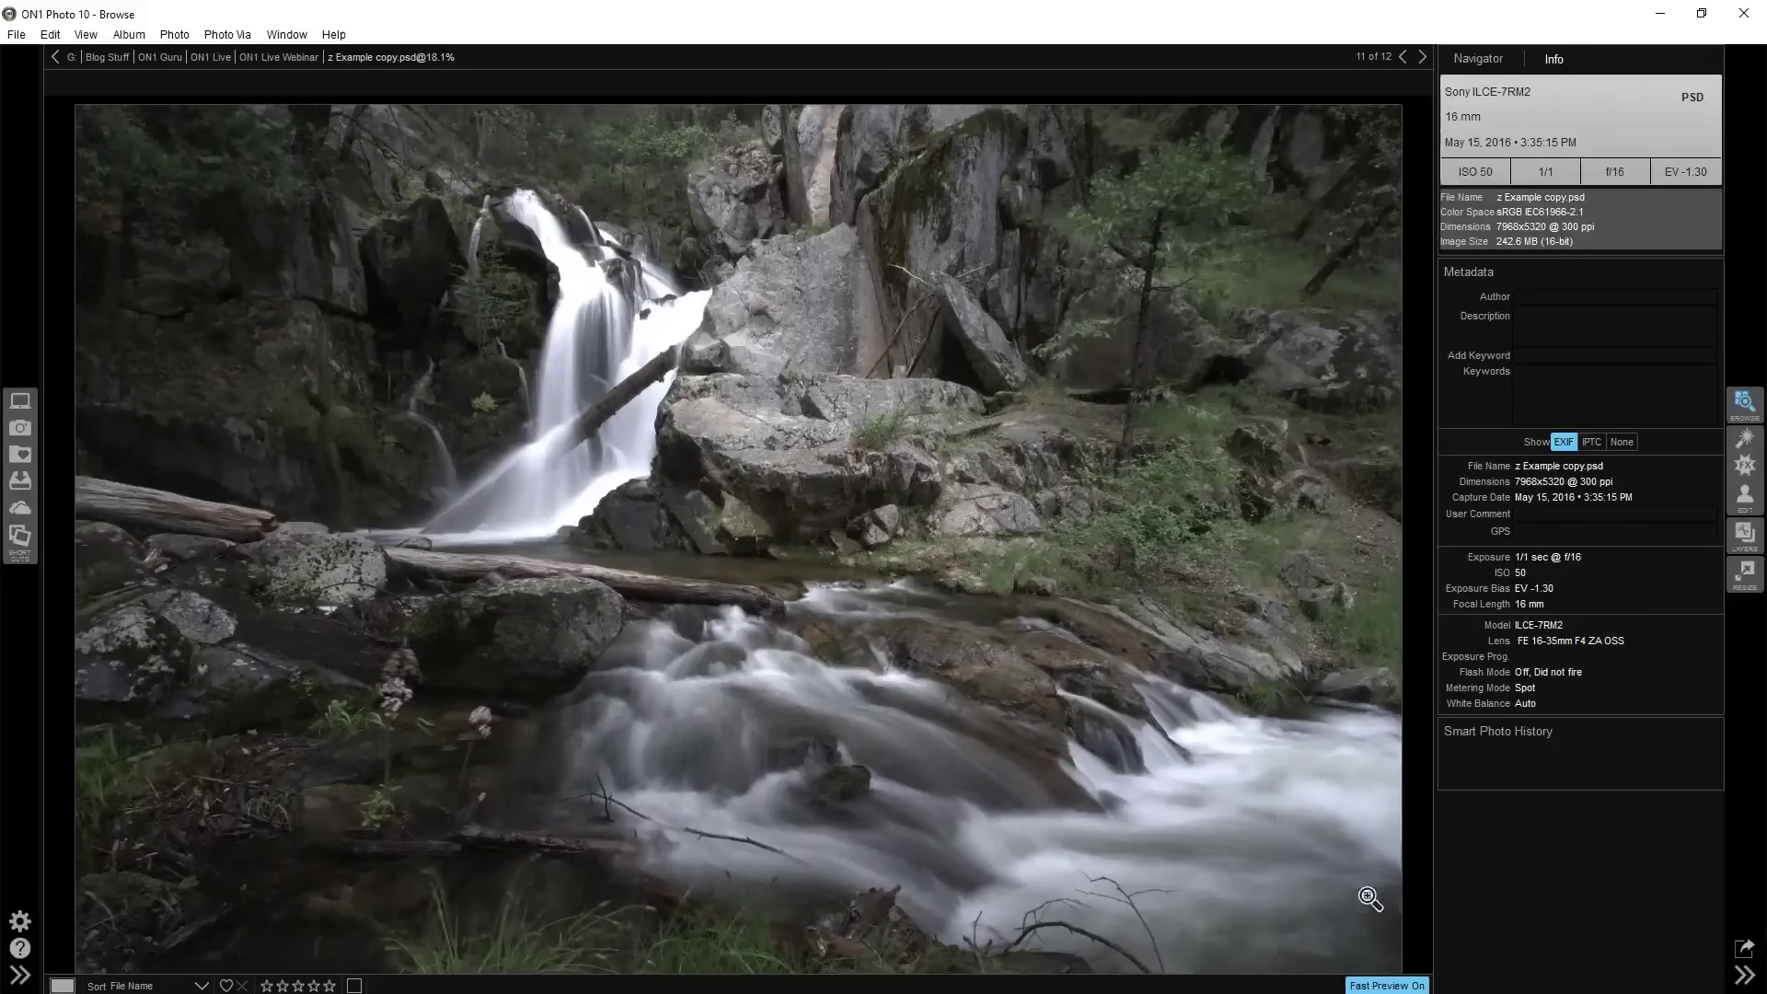
pyautogui.click(294, 55)
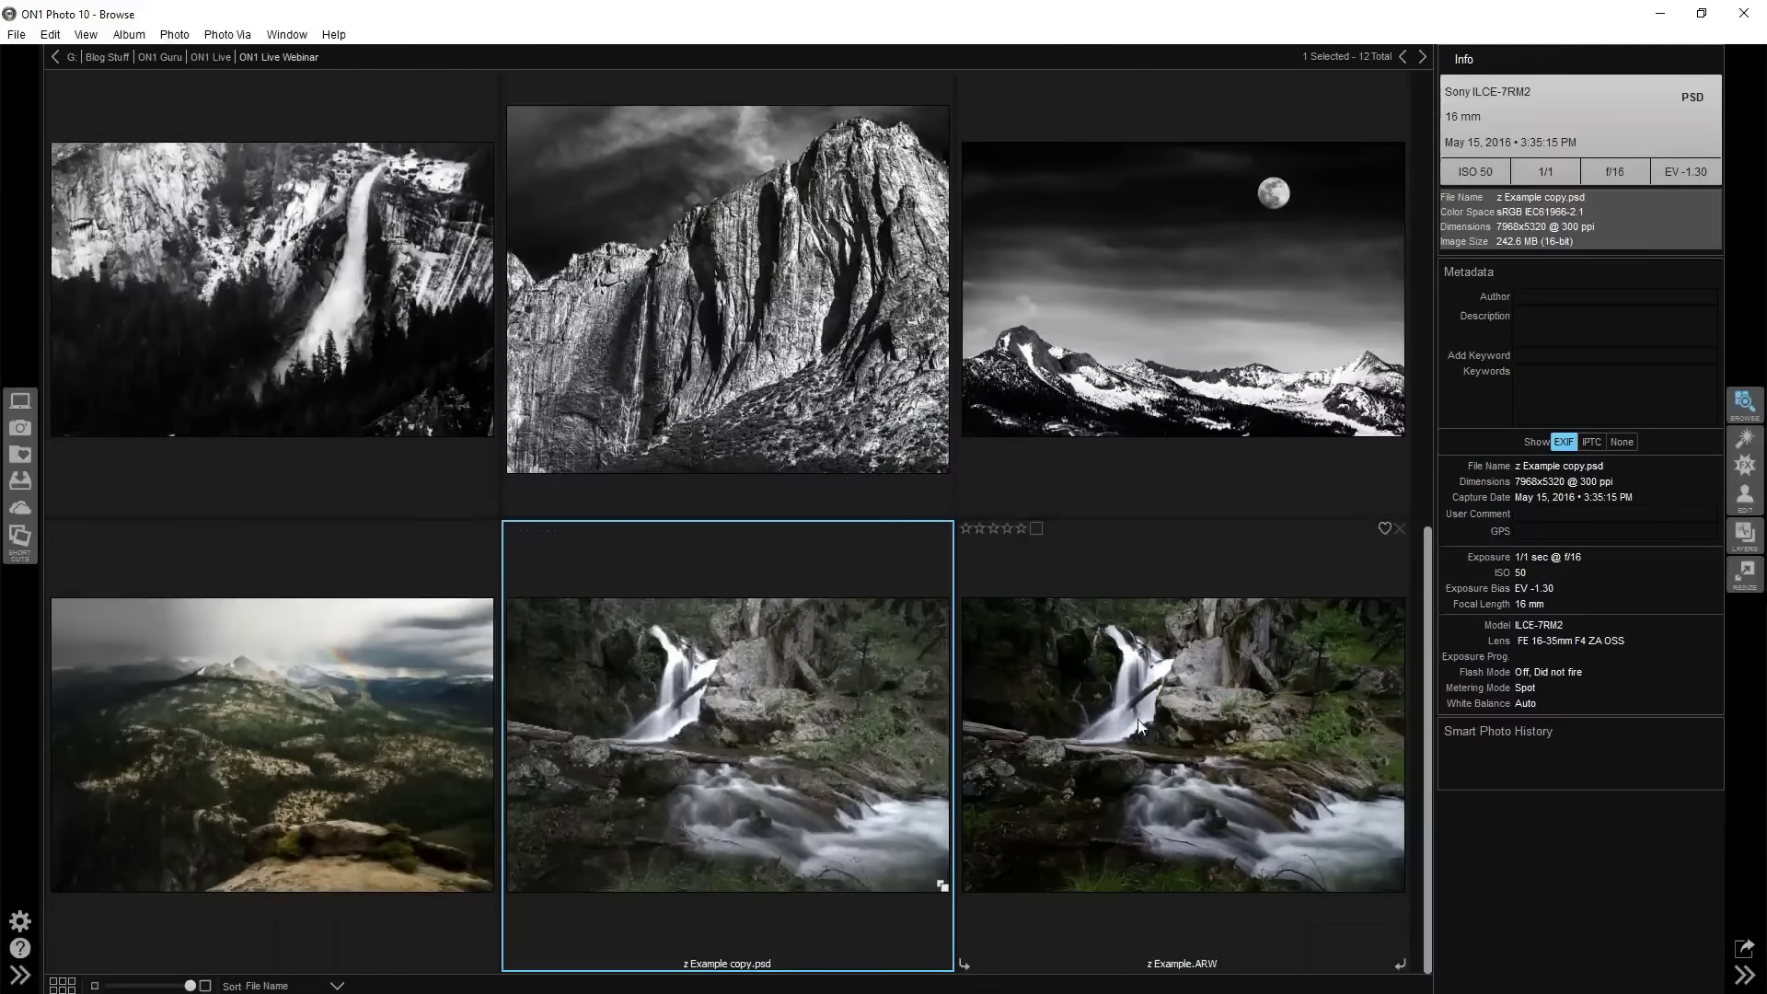
# Open z Example.ARW in Enhance as a 16-bit Photoshop copy in sRGB at 300 pixels/inch, with the options prompt suppressed from now on
pyautogui.click(1108, 704)
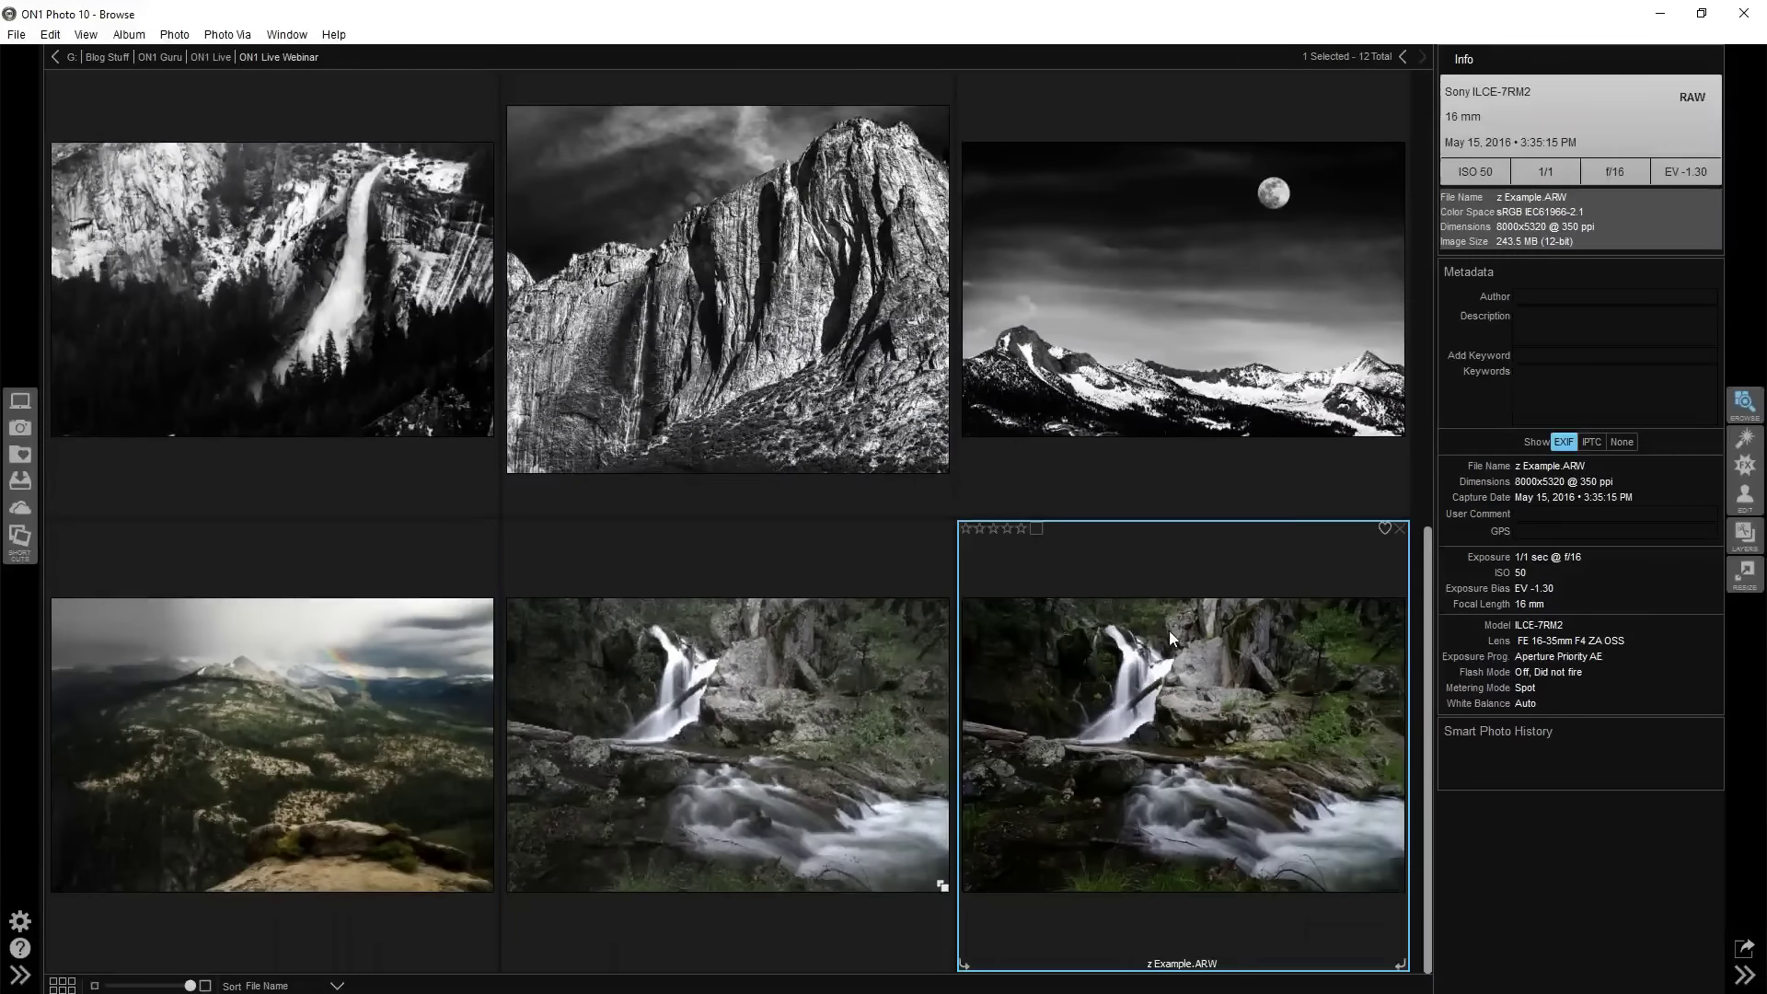
pyautogui.click(1746, 441)
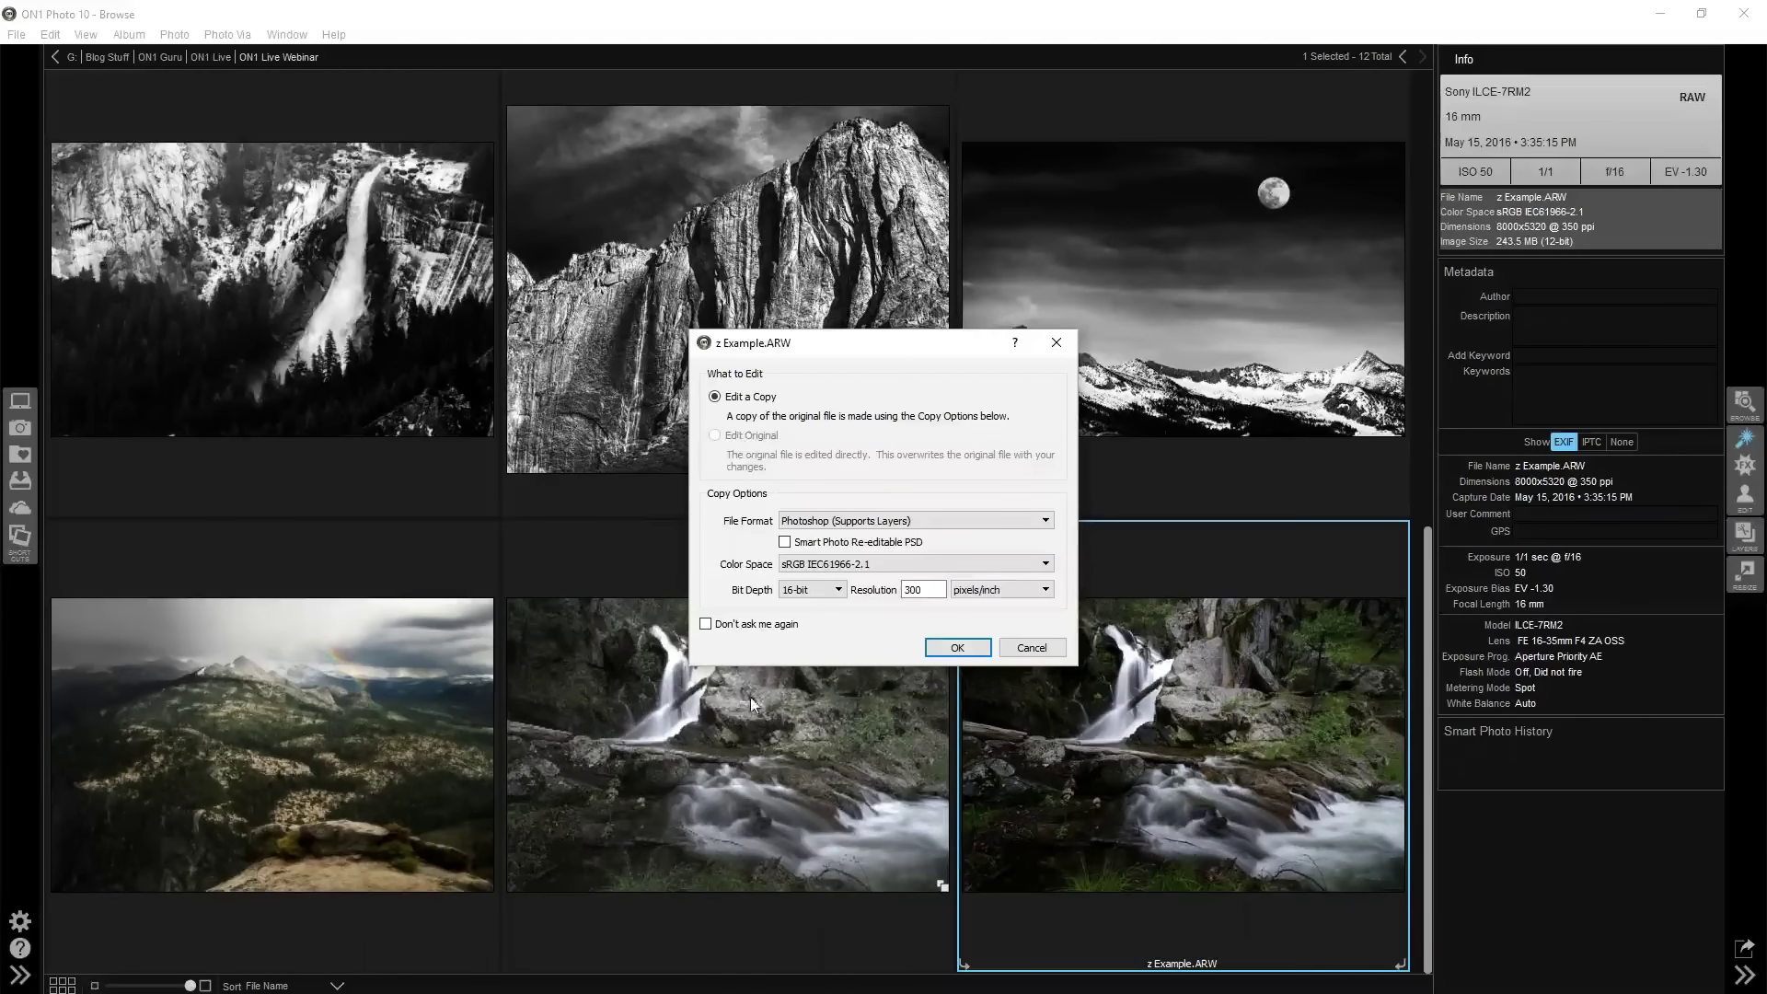
pyautogui.click(754, 624)
pyautogui.click(957, 647)
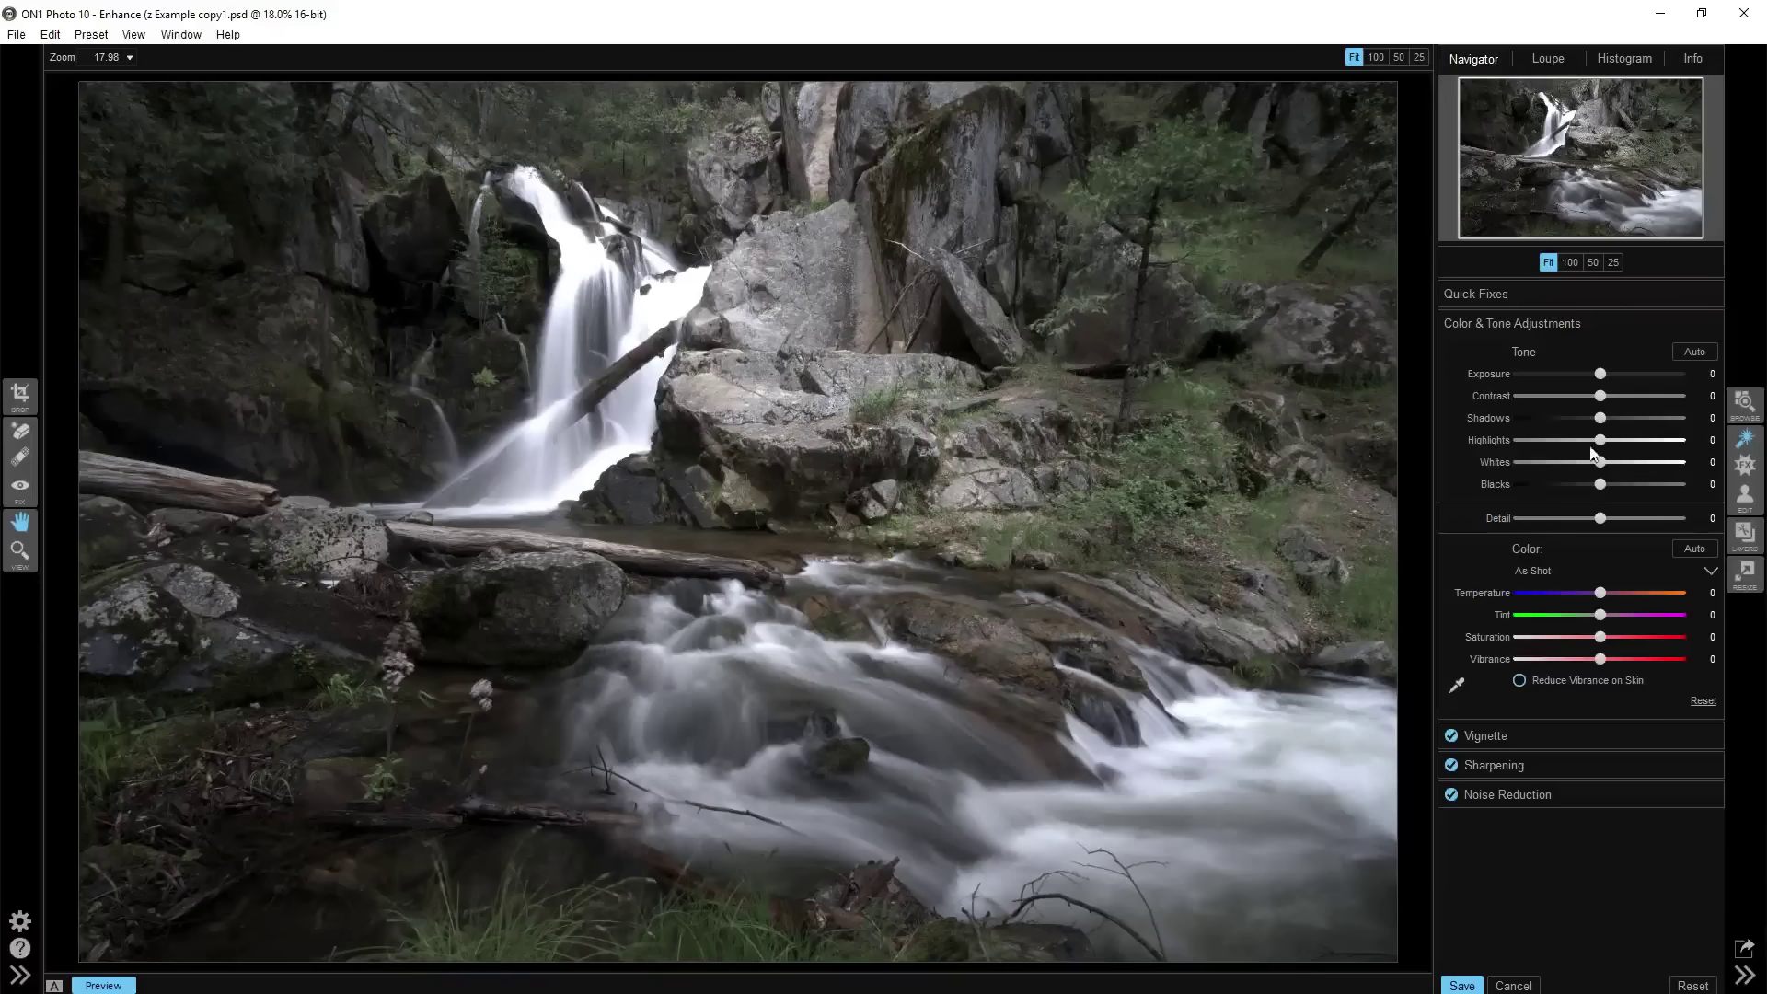
# Try shifting the photo's whites and highlights, and reset both to 0
pyautogui.moveTo(1606, 462); pyautogui.dragTo(1554, 469)
pyautogui.doubleClick(1554, 464)
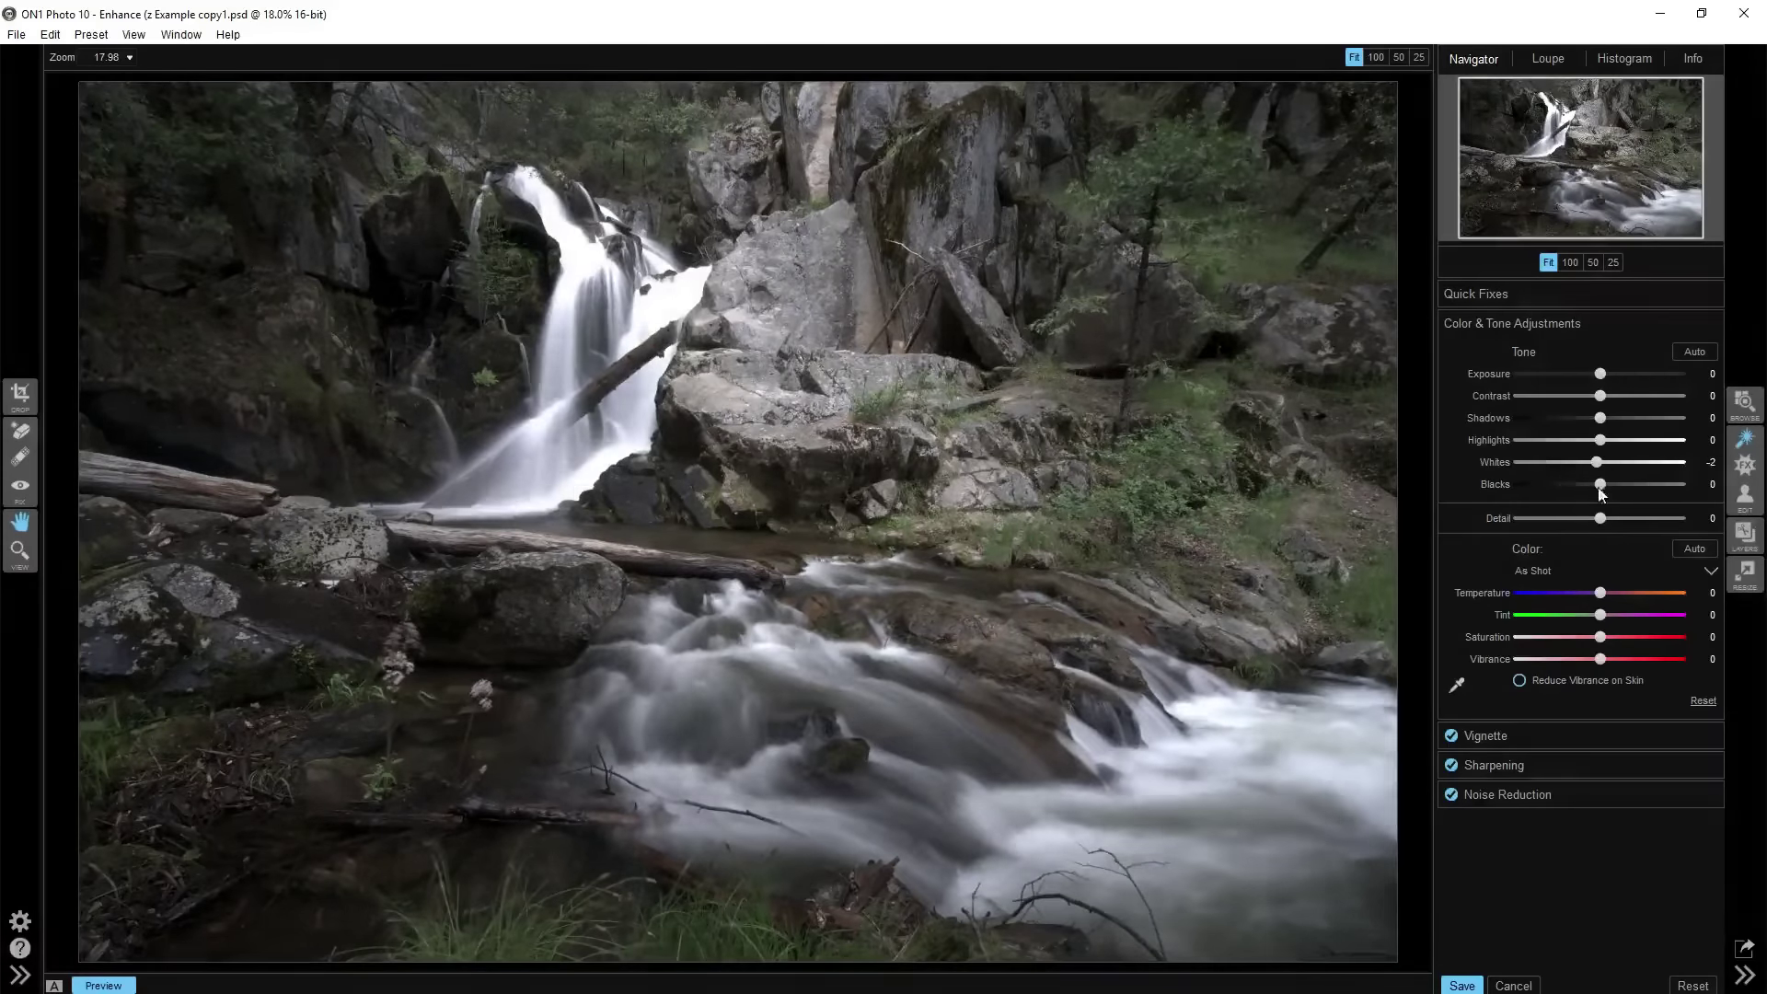
pyautogui.click(1705, 461)
pyautogui.moveTo(1602, 443)
pyautogui.mouseDown()
pyautogui.moveTo(1517, 443)
pyautogui.moveTo(1616, 442)
pyautogui.mouseUp()
pyautogui.doubleClick(1614, 442)
# Set the highlights of the waterfall photo to -100 in the tone adjustments
pyautogui.moveTo(1600, 440)
pyautogui.mouseDown()
pyautogui.moveTo(1675, 447)
pyautogui.moveTo(1572, 451)
pyautogui.mouseUp()
pyautogui.moveTo(1549, 449); pyautogui.dragTo(1675, 442)
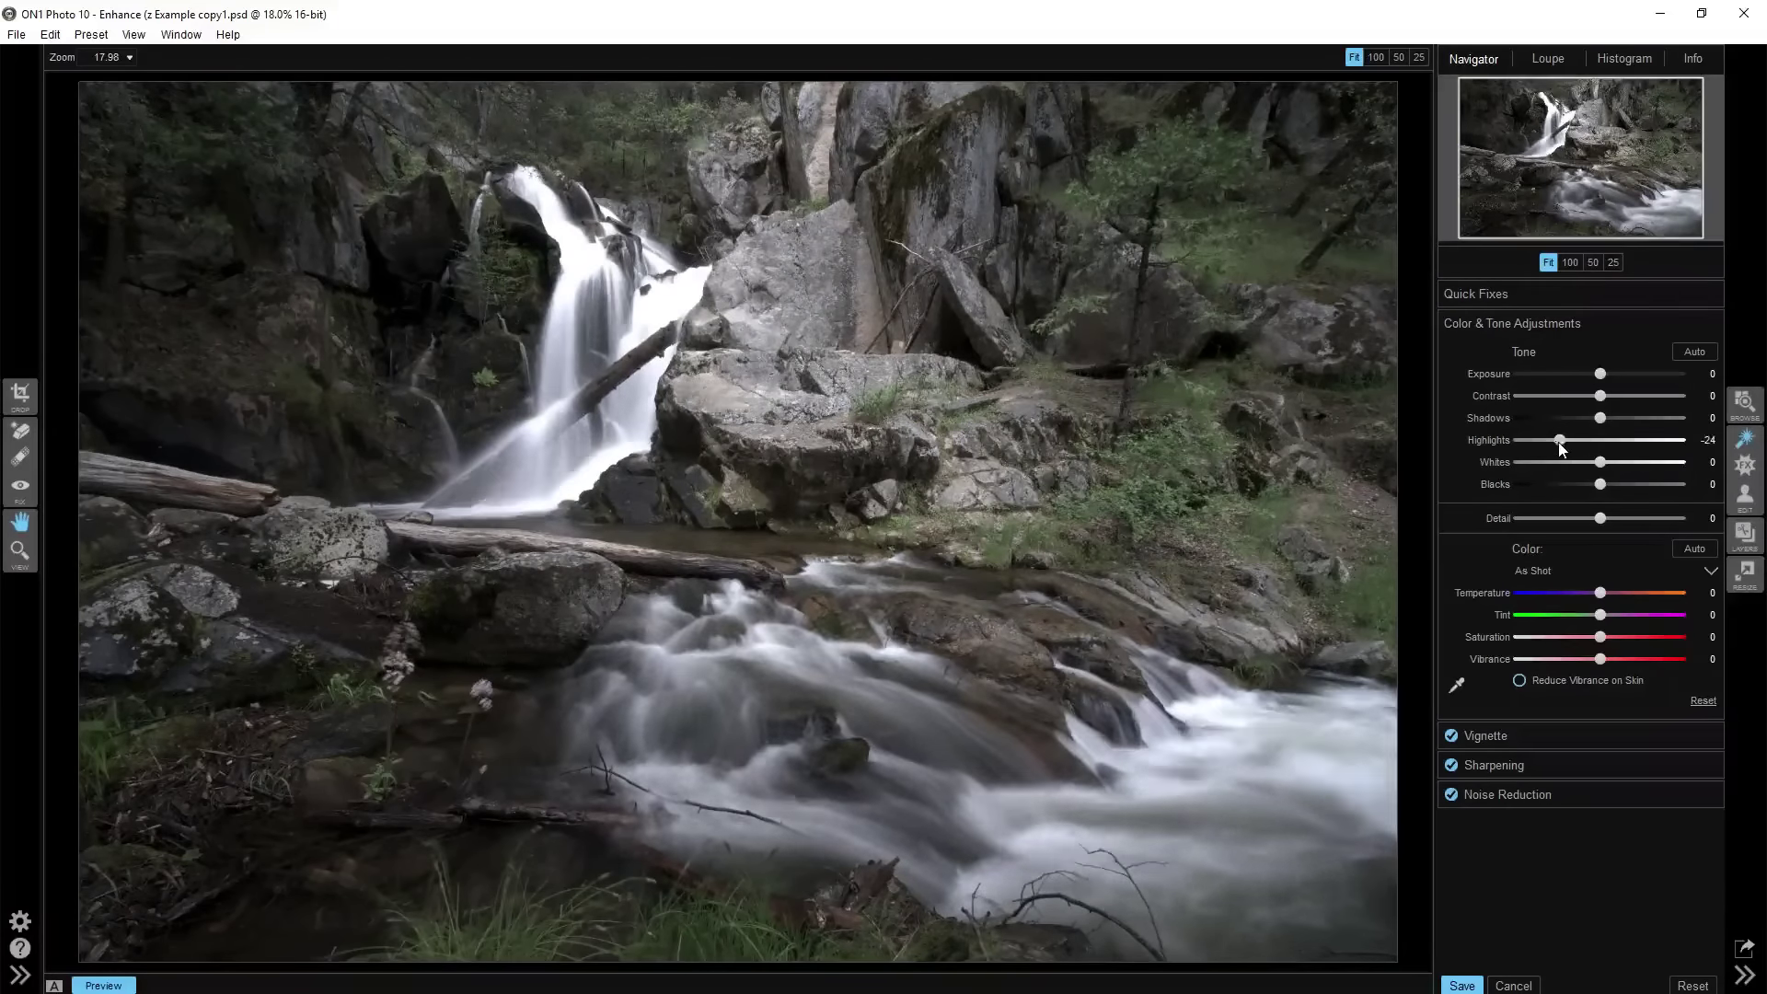
pyautogui.moveTo(1566, 442)
pyautogui.mouseDown()
pyautogui.moveTo(1660, 441)
pyautogui.moveTo(1556, 444)
pyautogui.mouseUp()
pyautogui.click(1574, 443)
pyautogui.click(1568, 443)
pyautogui.moveTo(1567, 443); pyautogui.dragTo(1507, 444)
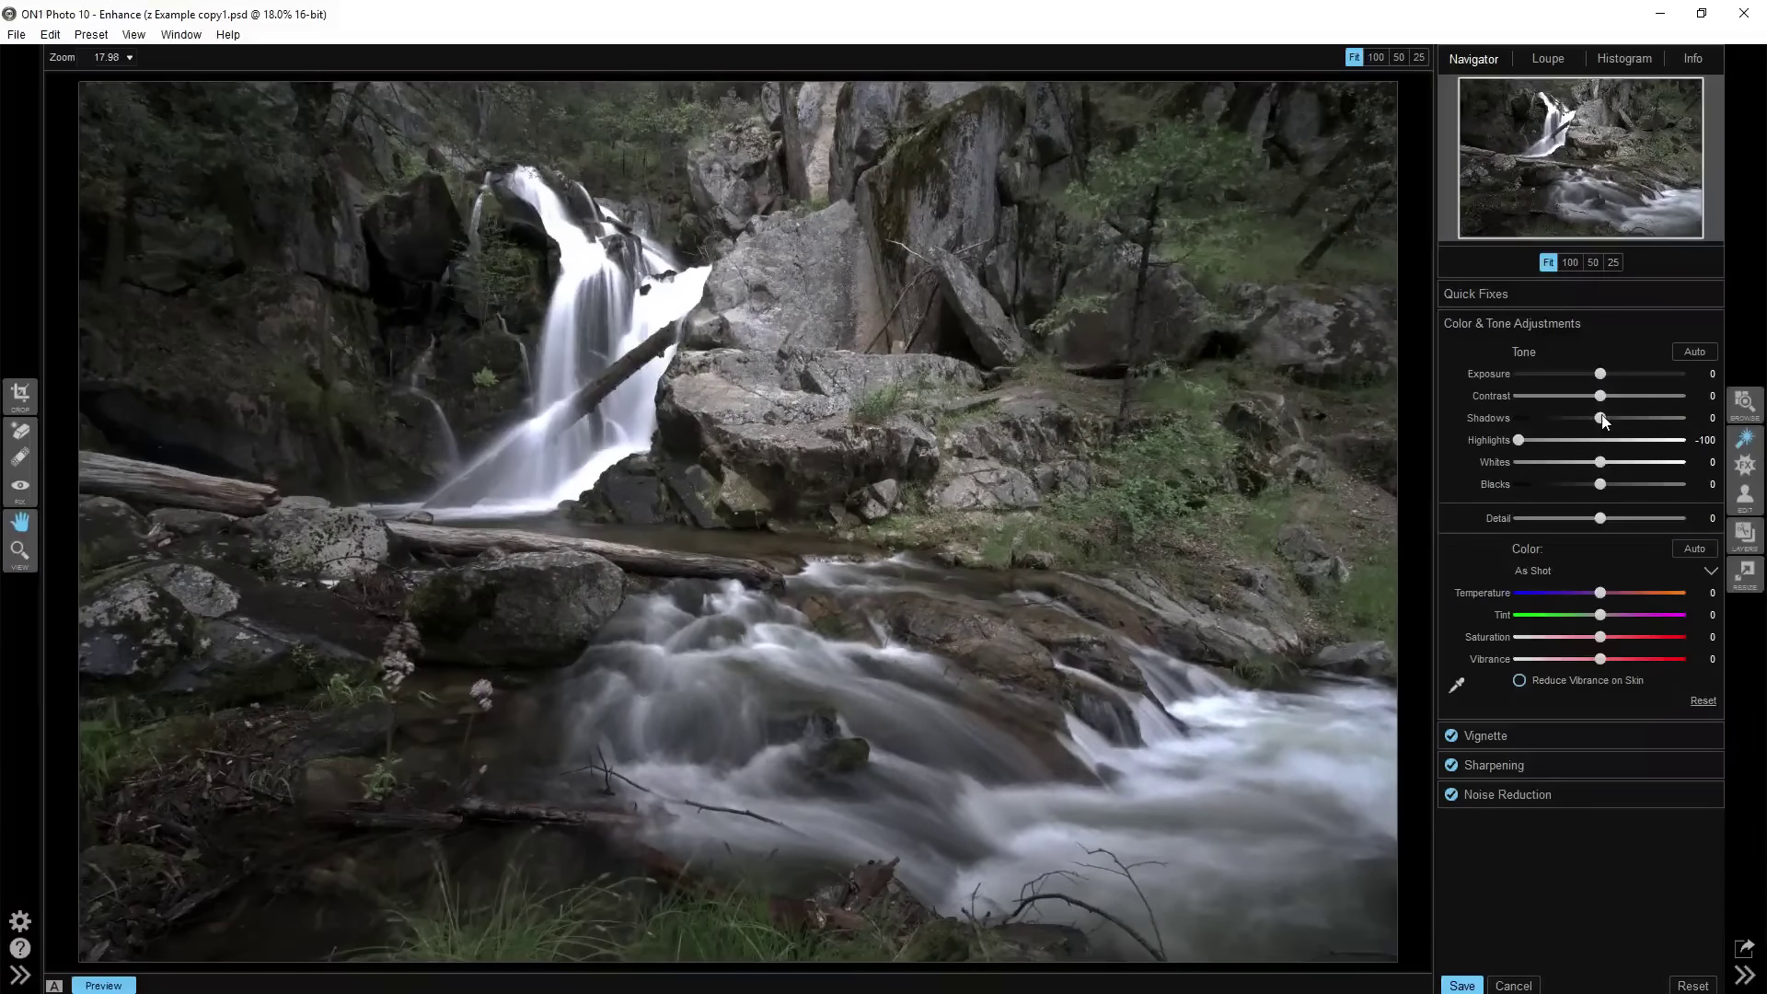
# Raise the shadows of the waterfall photo to 19
pyautogui.moveTo(1603, 421)
pyautogui.mouseDown()
pyautogui.moveTo(1642, 426)
pyautogui.moveTo(1606, 425)
pyautogui.mouseUp()
pyautogui.click(1605, 424)
pyautogui.moveTo(1622, 424); pyautogui.dragTo(1642, 424)
# Warm the photo's white balance by setting the temperature to 80 and the tint to 4
pyautogui.moveTo(1601, 593); pyautogui.dragTo(1647, 596)
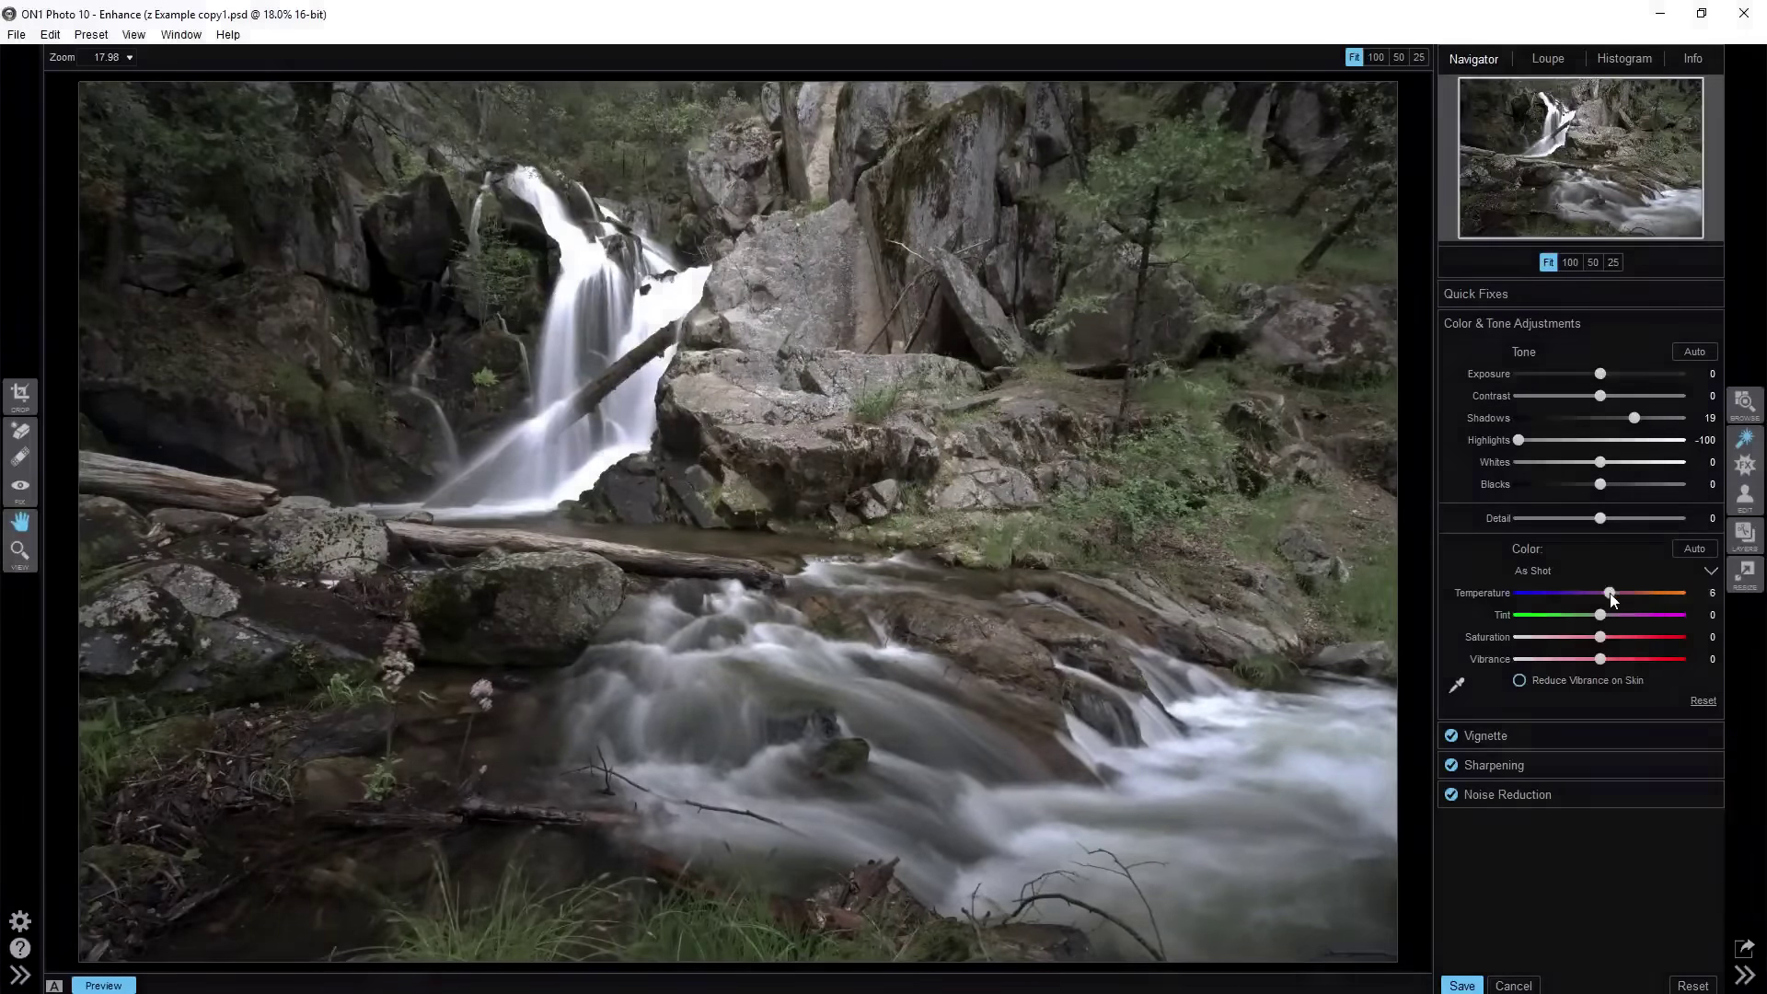
pyautogui.moveTo(1647, 597)
pyautogui.mouseDown()
pyautogui.moveTo(1610, 598)
pyautogui.moveTo(1639, 596)
pyautogui.mouseUp()
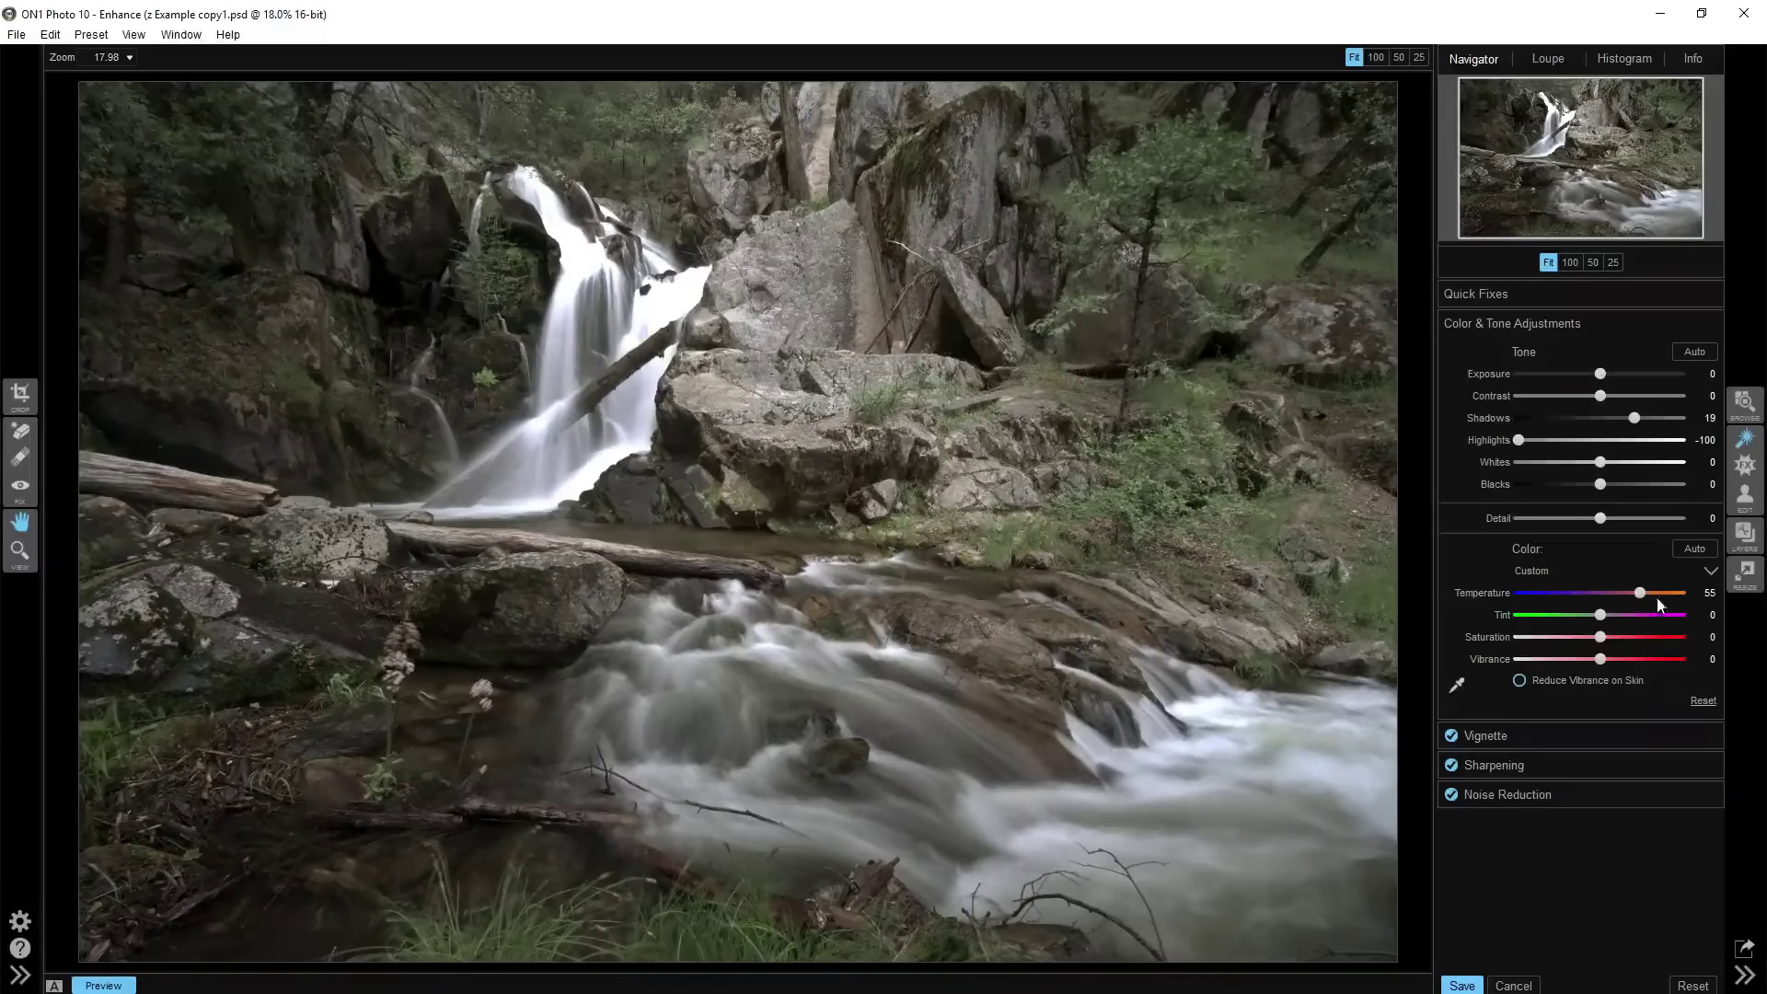
pyautogui.moveTo(1642, 598)
pyautogui.mouseDown()
pyautogui.moveTo(1608, 601)
pyautogui.moveTo(1644, 603)
pyautogui.mouseUp()
pyautogui.moveTo(1646, 599); pyautogui.dragTo(1617, 629)
pyautogui.moveTo(1607, 619)
pyautogui.mouseDown()
pyautogui.moveTo(1570, 622)
pyautogui.moveTo(1640, 622)
pyautogui.moveTo(1520, 626)
pyautogui.moveTo(1607, 635)
pyautogui.mouseUp()
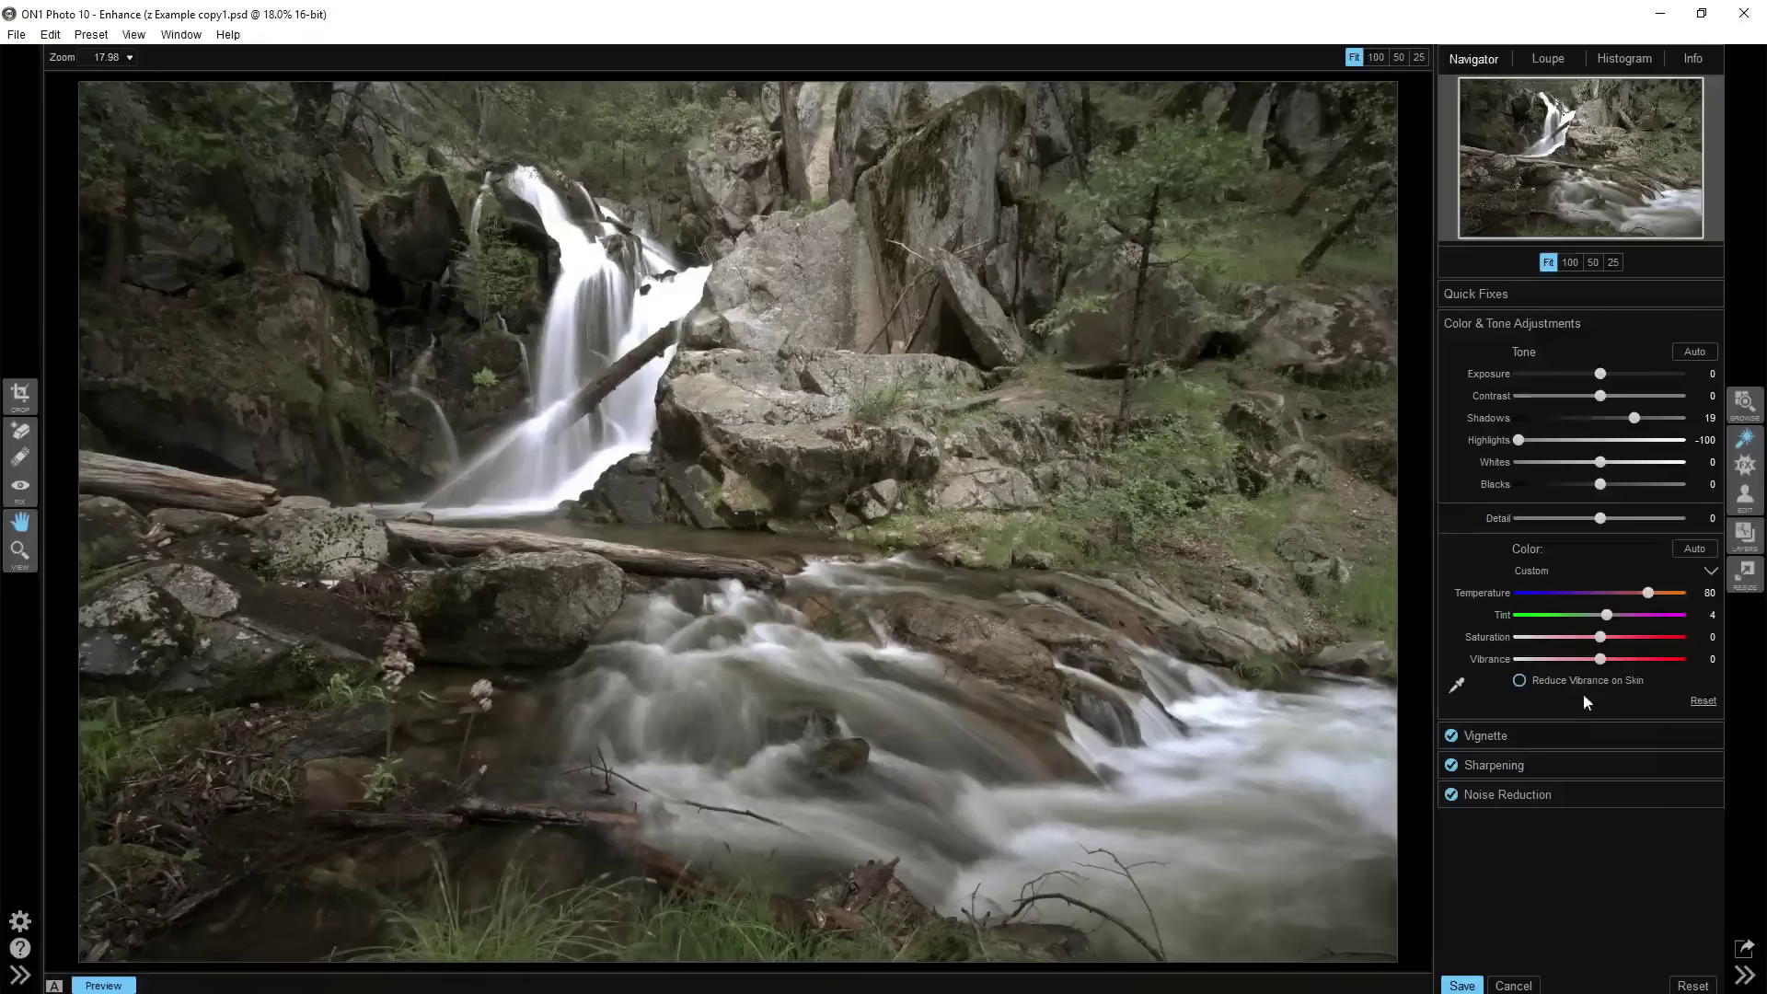
# Switch to the Effects module and add an HDR Look filter to the photo
pyautogui.click(1746, 469)
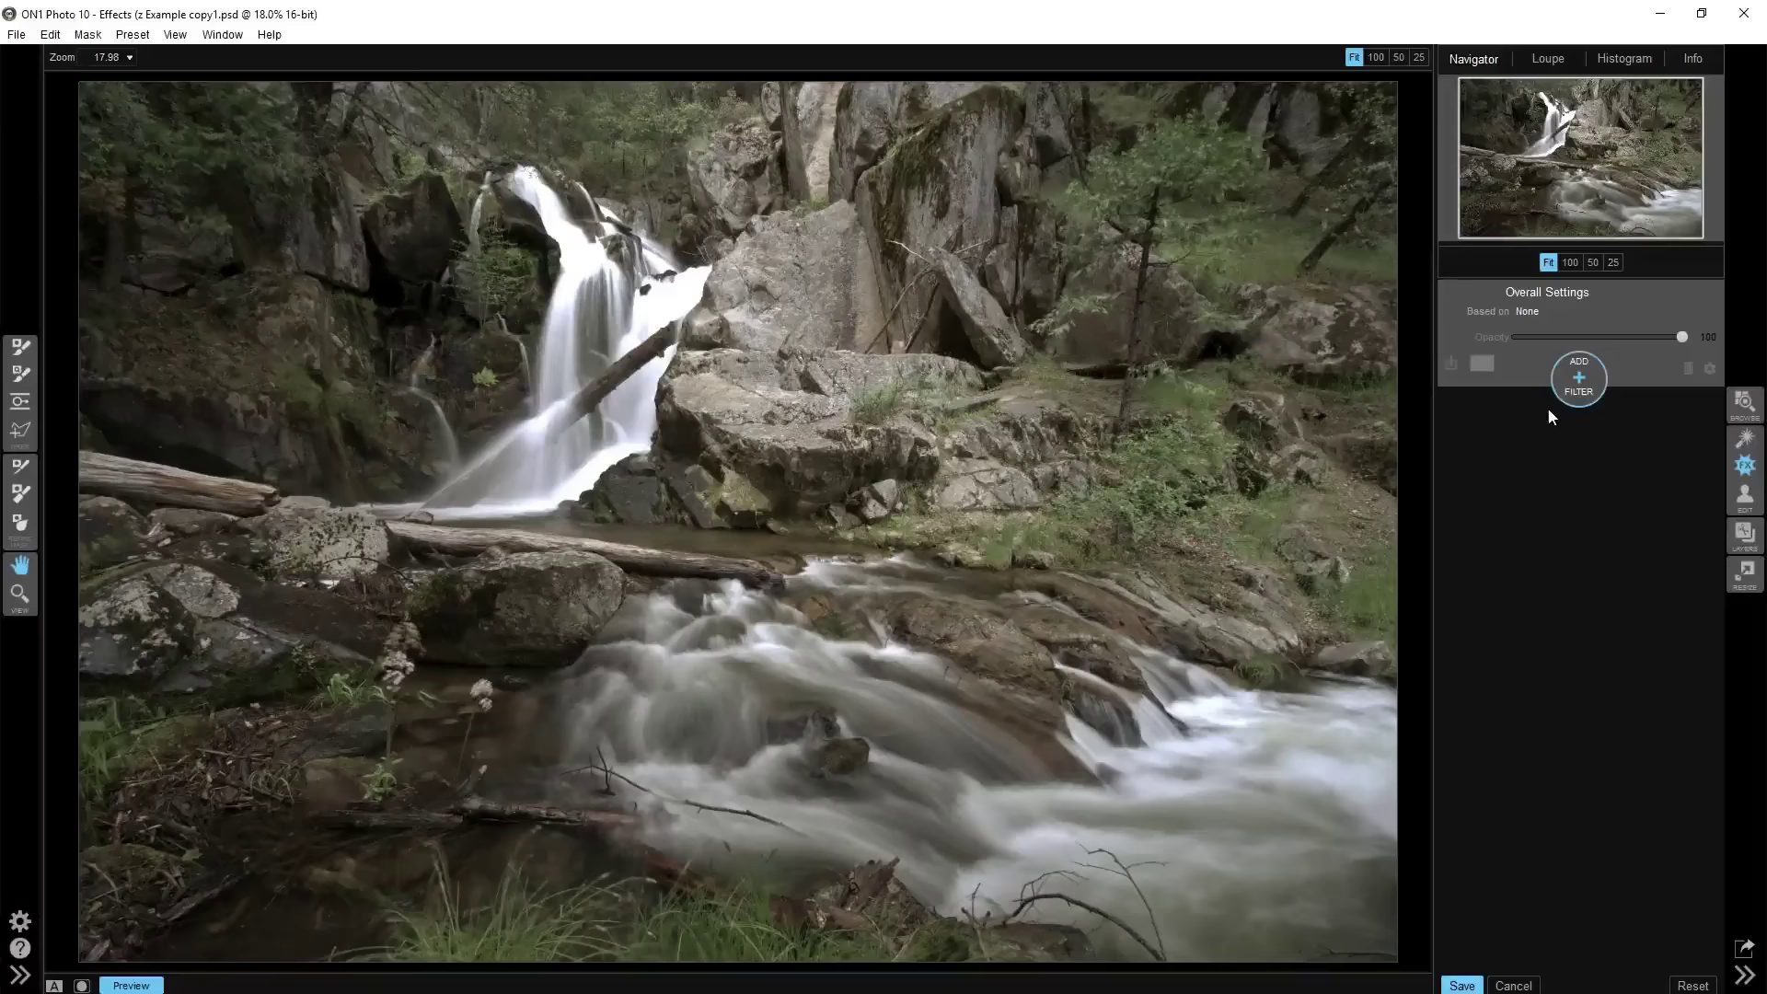
pyautogui.click(1579, 383)
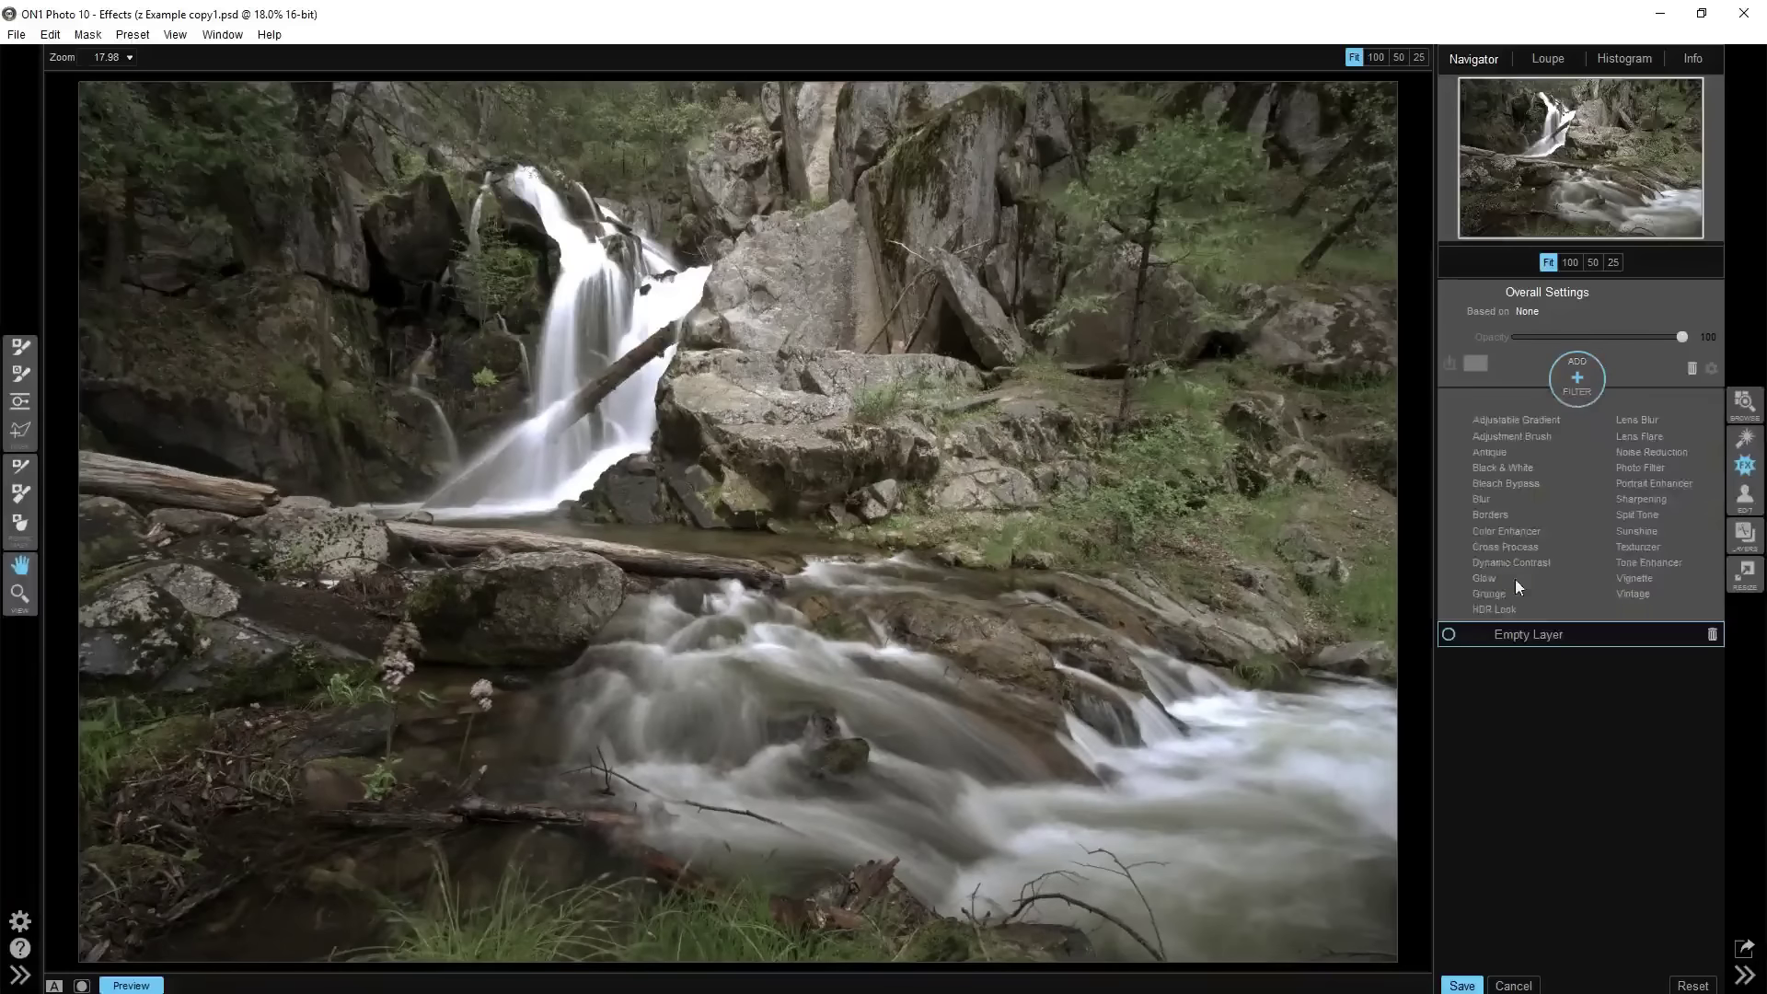
pyautogui.click(1482, 605)
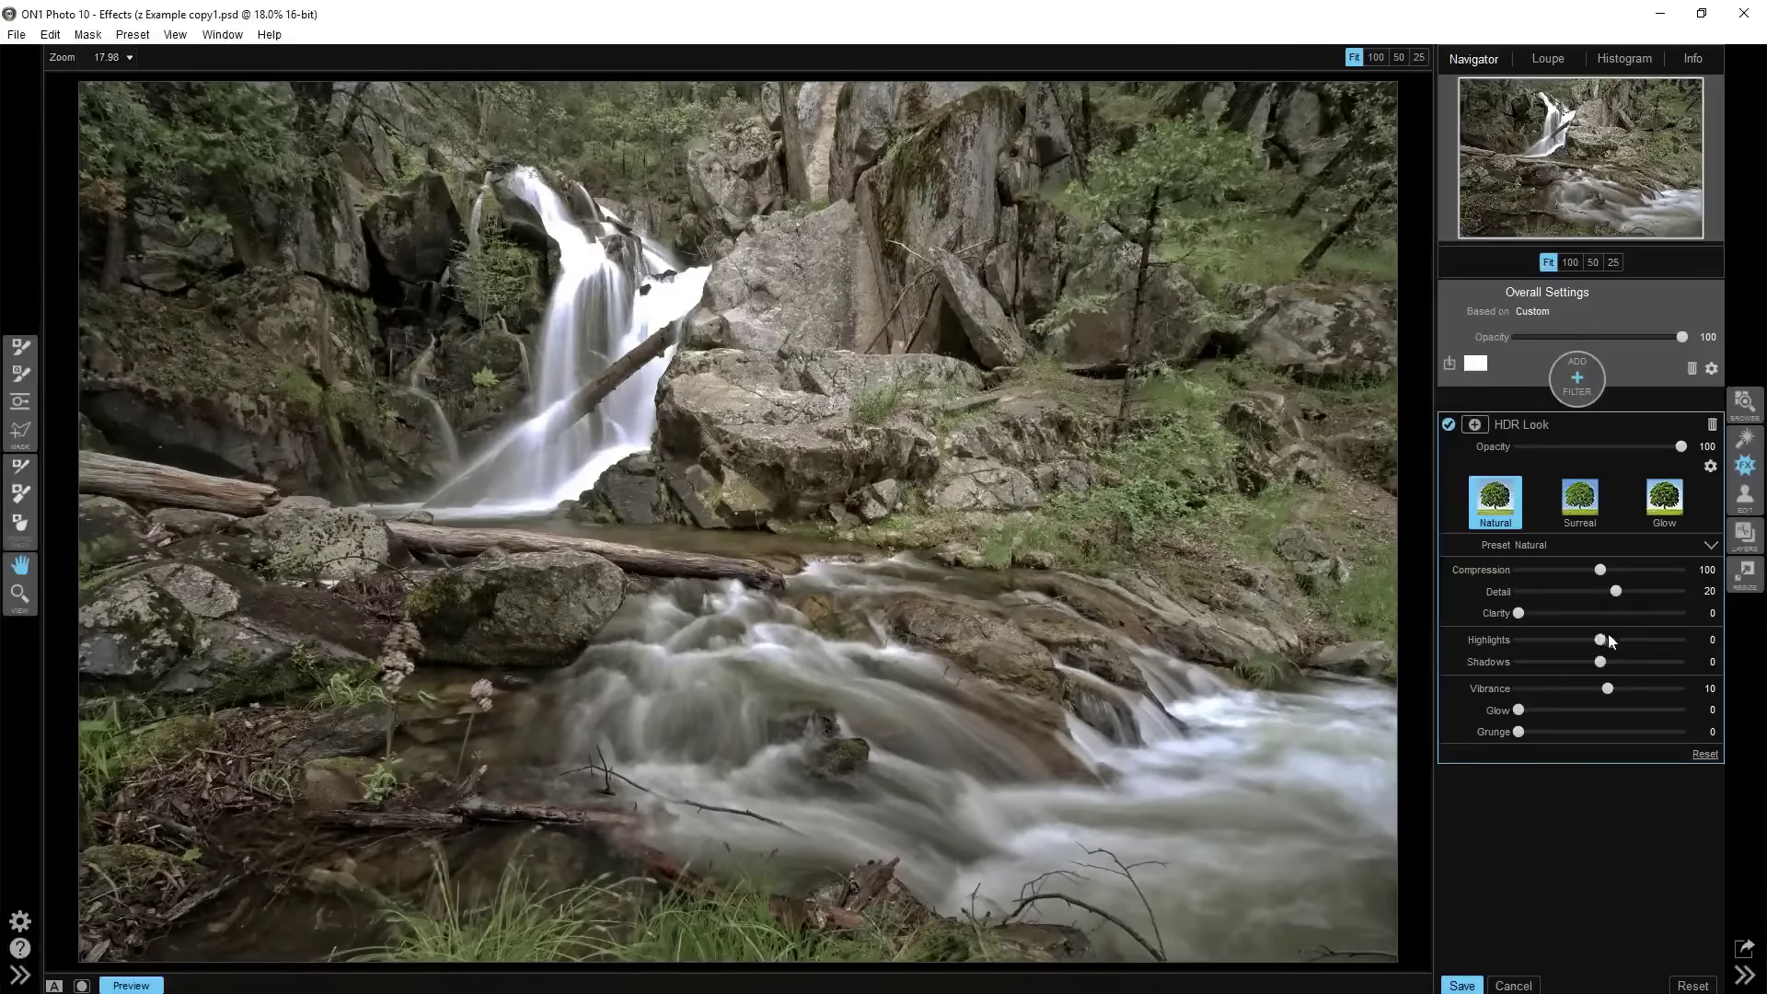
# Set the HDR Look filter's compression to 156 and its detail to 27
pyautogui.moveTo(1601, 640)
pyautogui.mouseDown()
pyautogui.moveTo(1523, 651)
pyautogui.moveTo(1617, 654)
pyautogui.moveTo(1561, 649)
pyautogui.moveTo(1601, 652)
pyautogui.mouseUp()
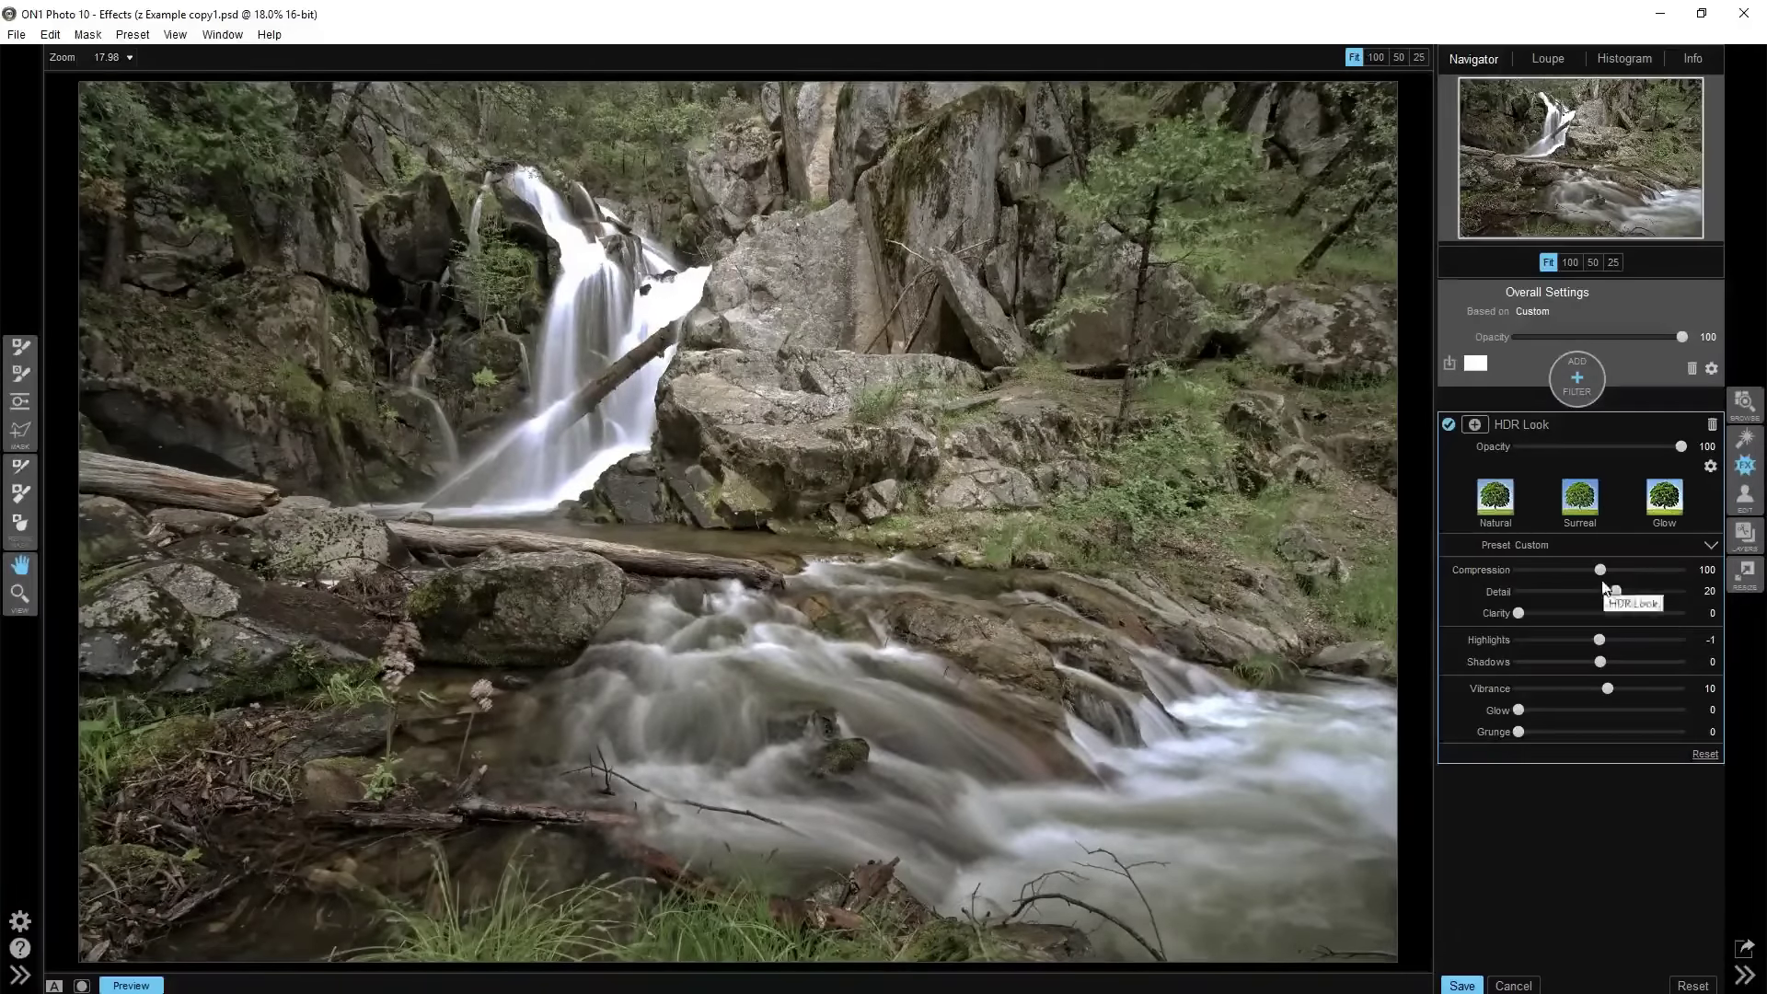
pyautogui.moveTo(1616, 592); pyautogui.dragTo(1648, 570)
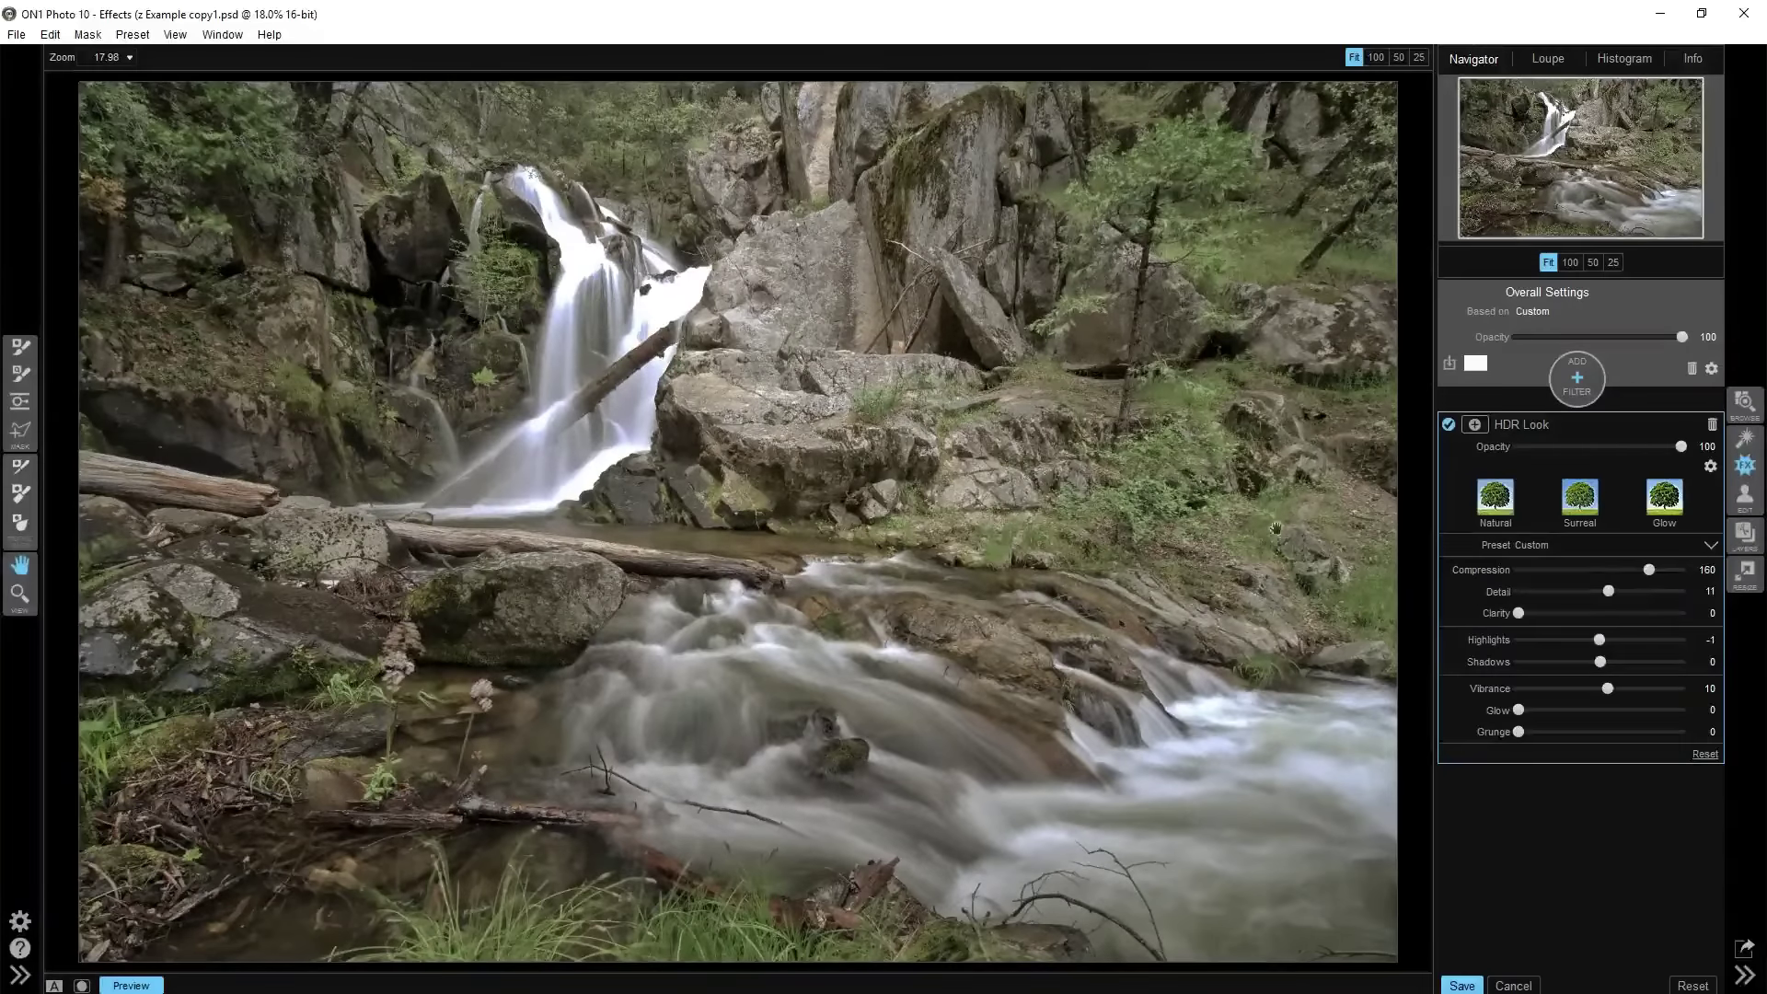
pyautogui.moveTo(1649, 570); pyautogui.dragTo(1624, 572)
pyautogui.click(1664, 571)
pyautogui.moveTo(1664, 570)
pyautogui.mouseDown()
pyautogui.moveTo(1622, 571)
pyautogui.moveTo(1641, 571)
pyautogui.mouseUp()
pyautogui.moveTo(1642, 570); pyautogui.dragTo(1651, 570)
pyautogui.click(1621, 571)
pyautogui.moveTo(1621, 571)
pyautogui.mouseDown()
pyautogui.moveTo(1647, 571)
pyautogui.moveTo(1620, 594)
pyautogui.mouseUp()
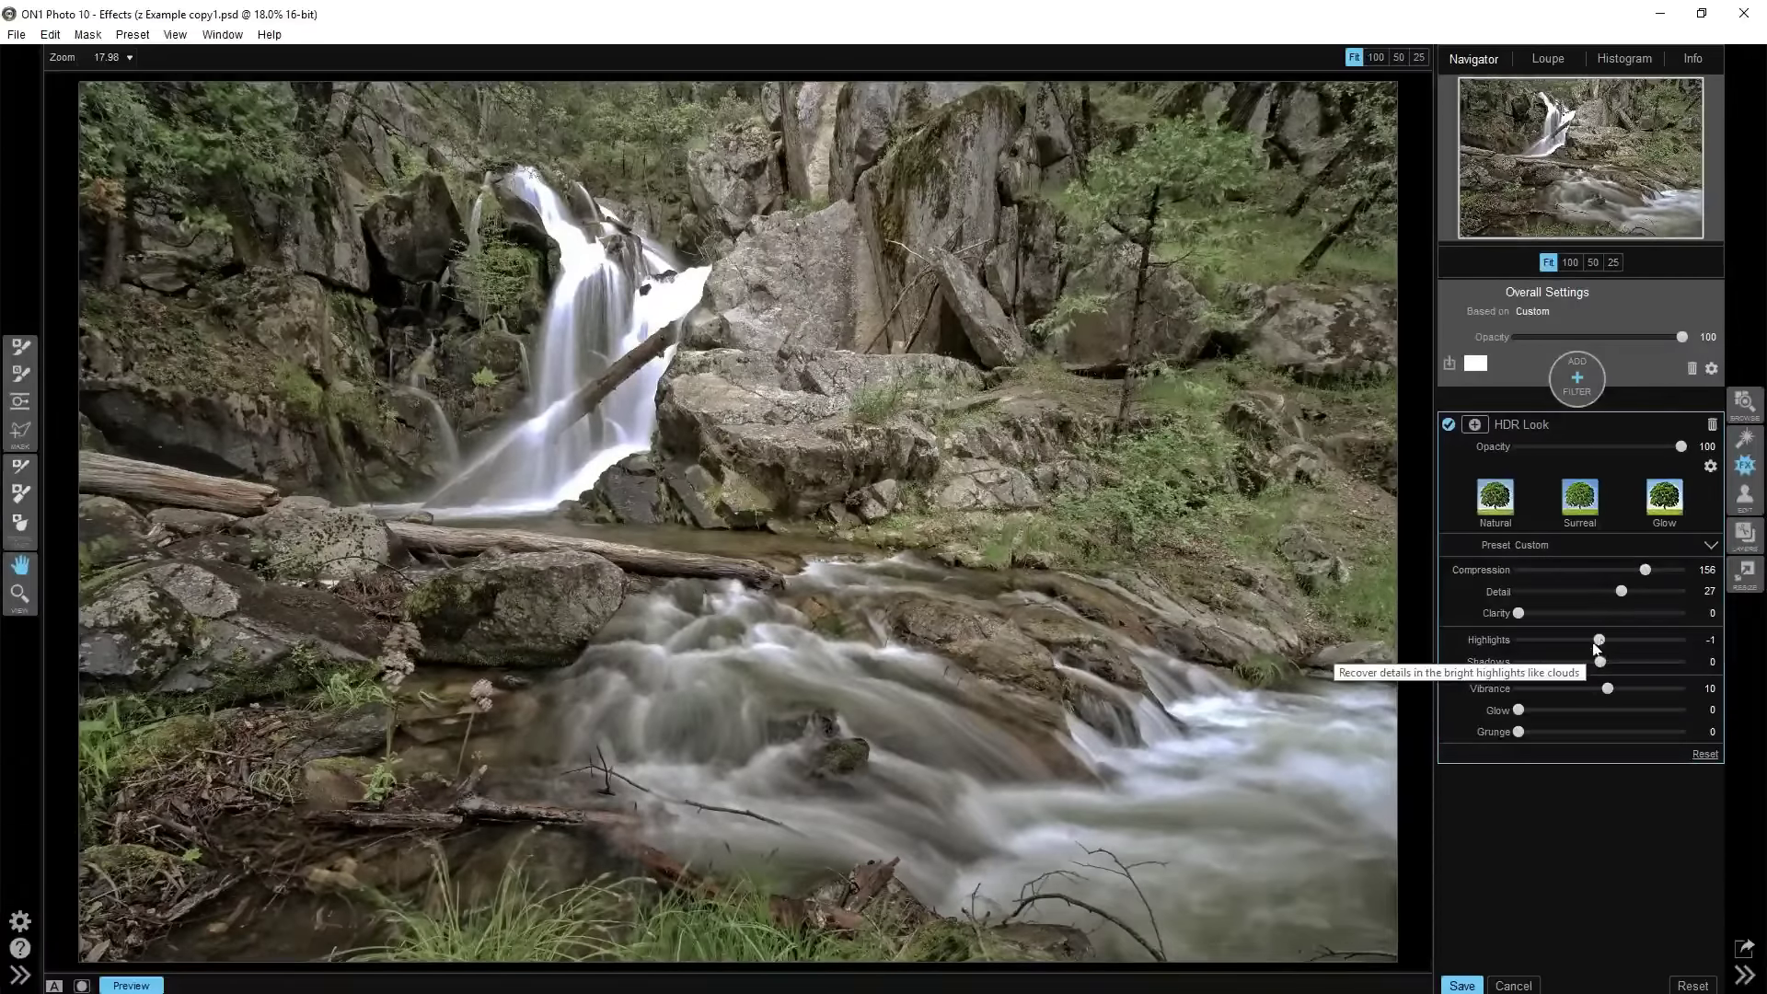
# Set the HDR Look highlights to -100 and shadows to -4, comparing the photo with and without the effect
pyautogui.moveTo(1597, 647)
pyautogui.mouseDown()
pyautogui.moveTo(1475, 644)
pyautogui.moveTo(1640, 663)
pyautogui.moveTo(1596, 665)
pyautogui.mouseUp()
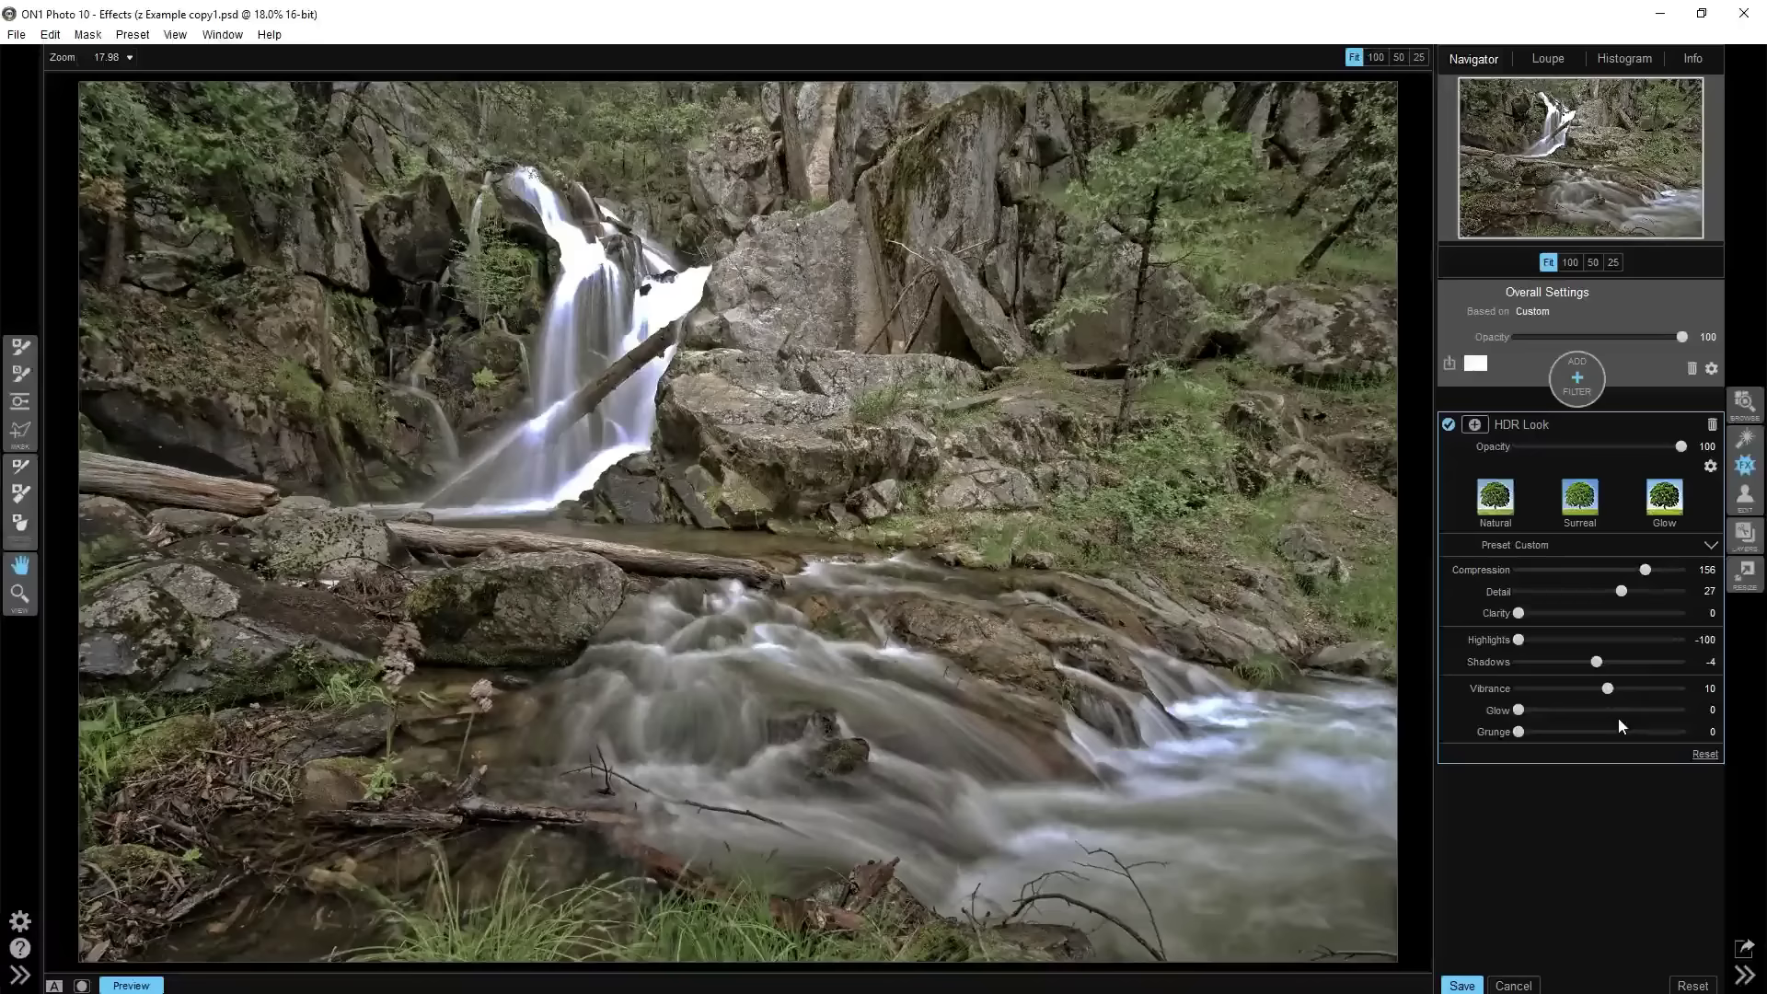
pyautogui.click(138, 986)
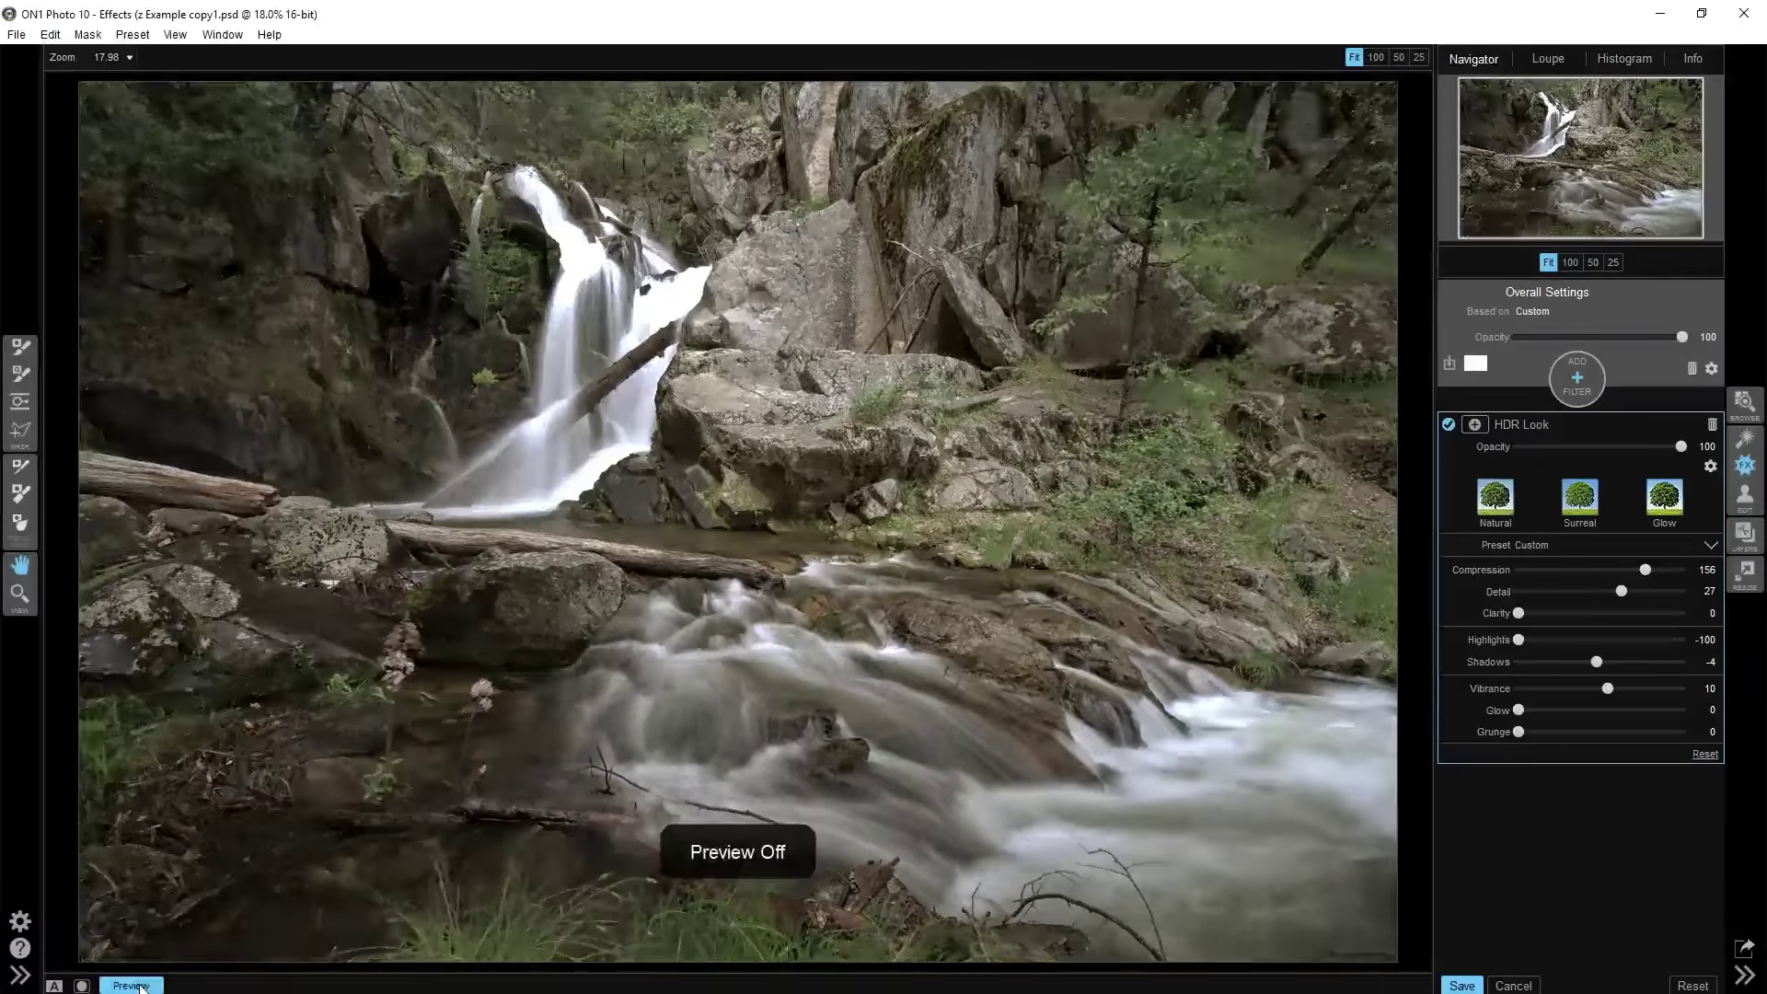
pyautogui.click(140, 987)
pyautogui.click(140, 987)
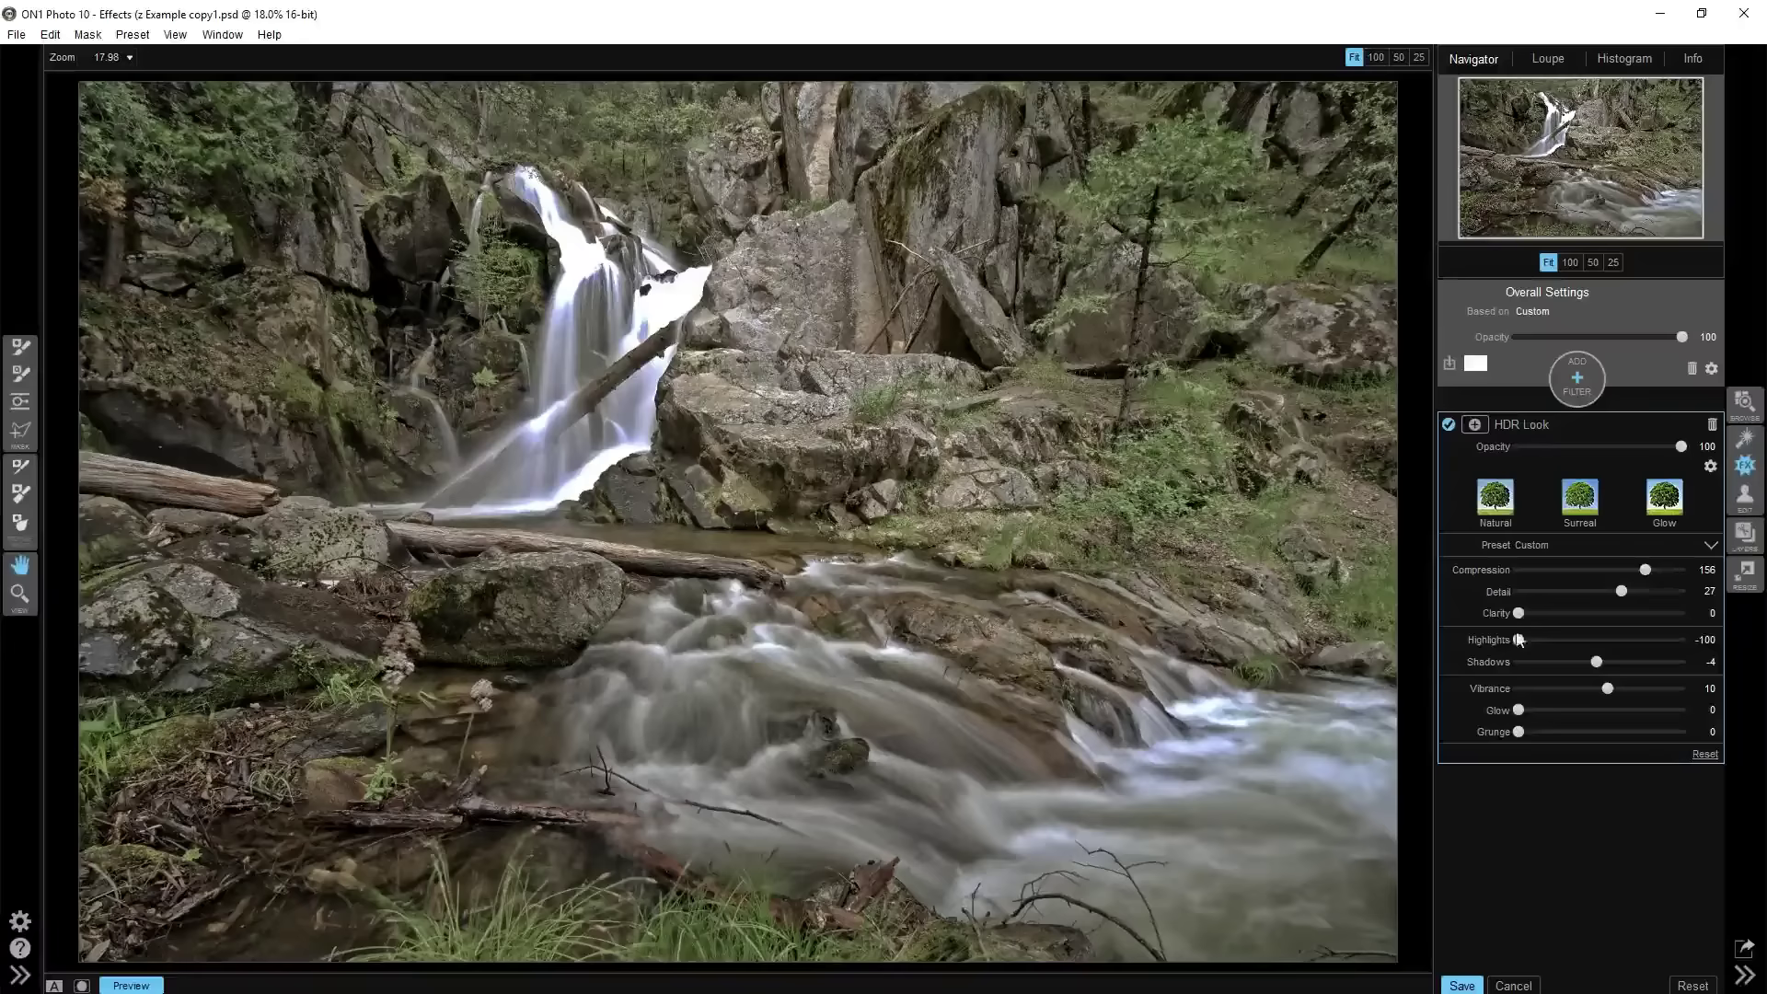
pyautogui.moveTo(1518, 640); pyautogui.dragTo(1555, 639)
pyautogui.hotkey('ctrl', 'z')
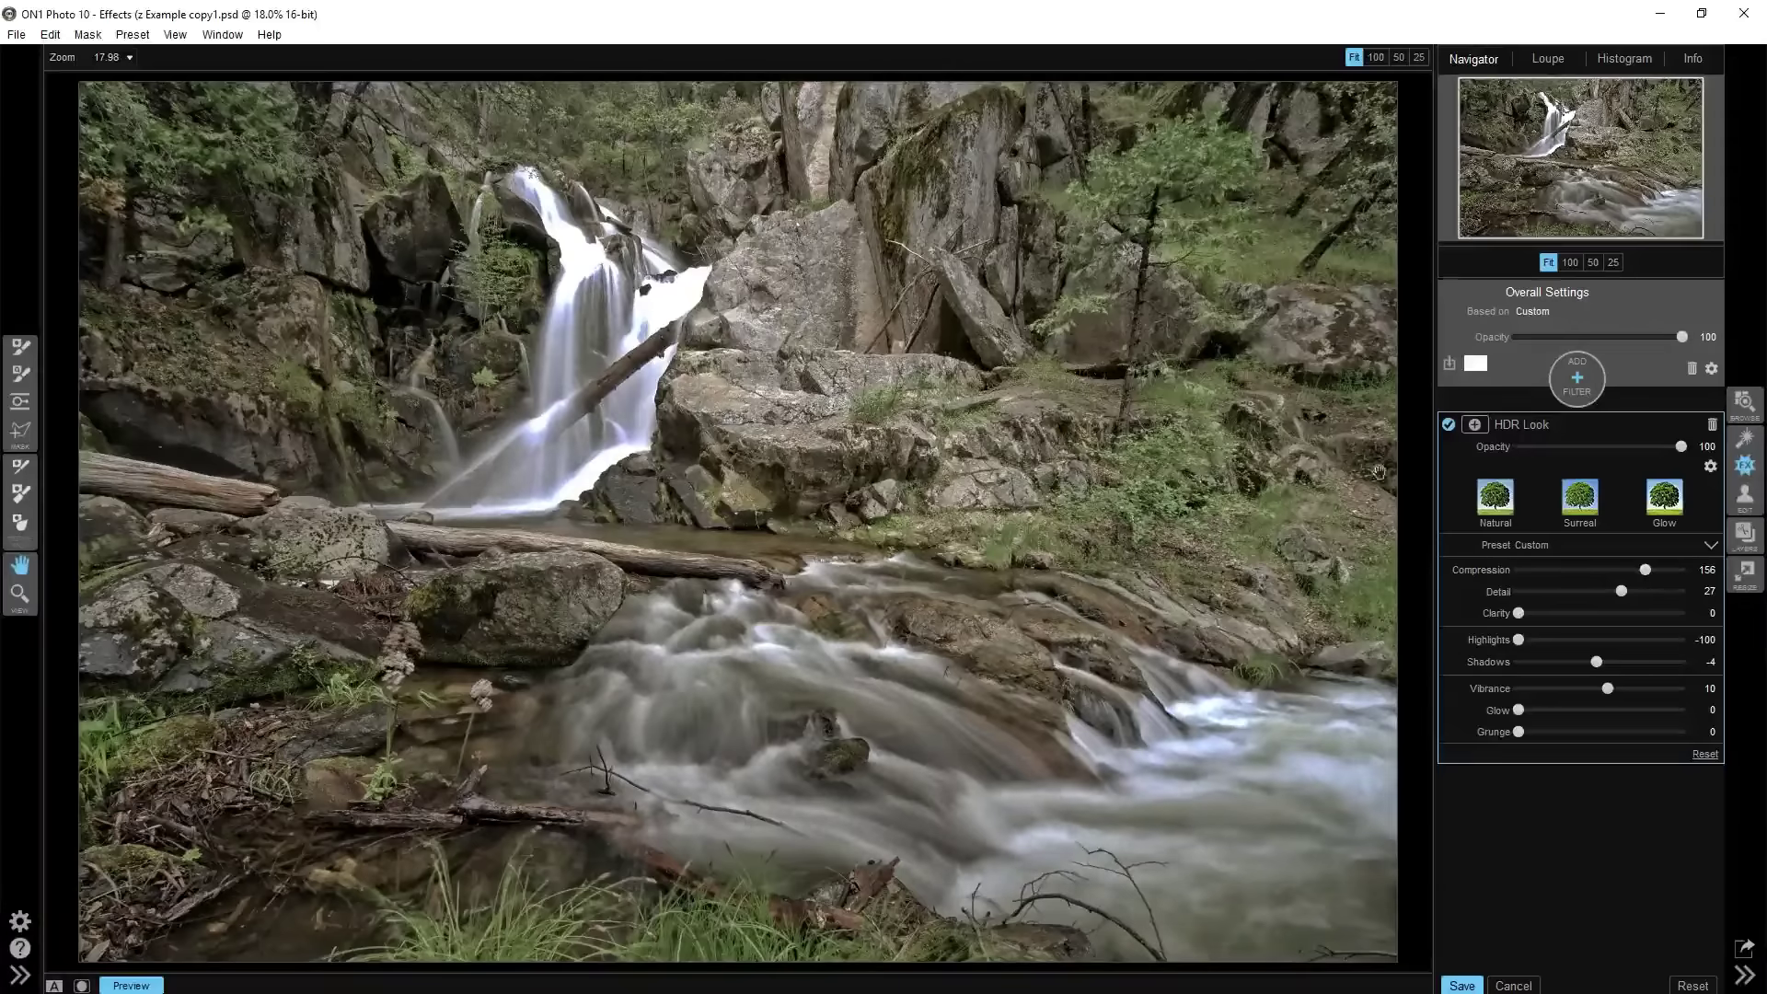
# Add a Tone Enhancer filter above HDR Look and turn off its automatic tone correction
pyautogui.click(1522, 422)
pyautogui.click(1577, 381)
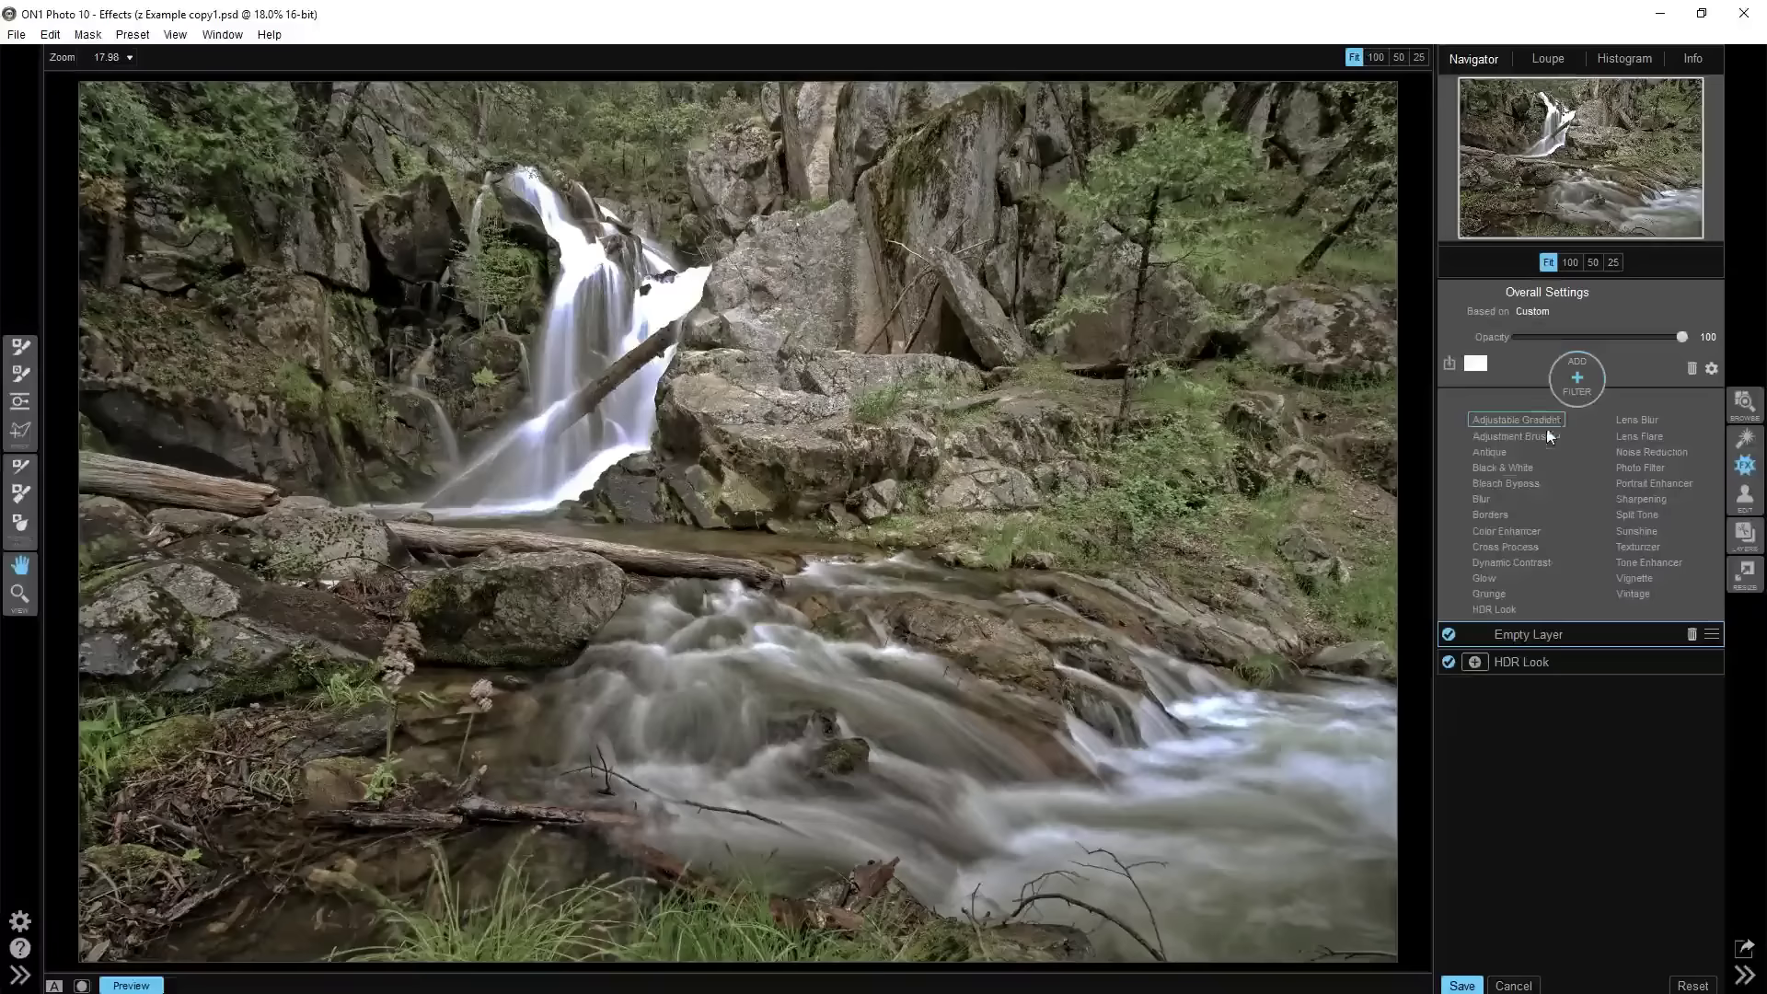
pyautogui.click(1622, 564)
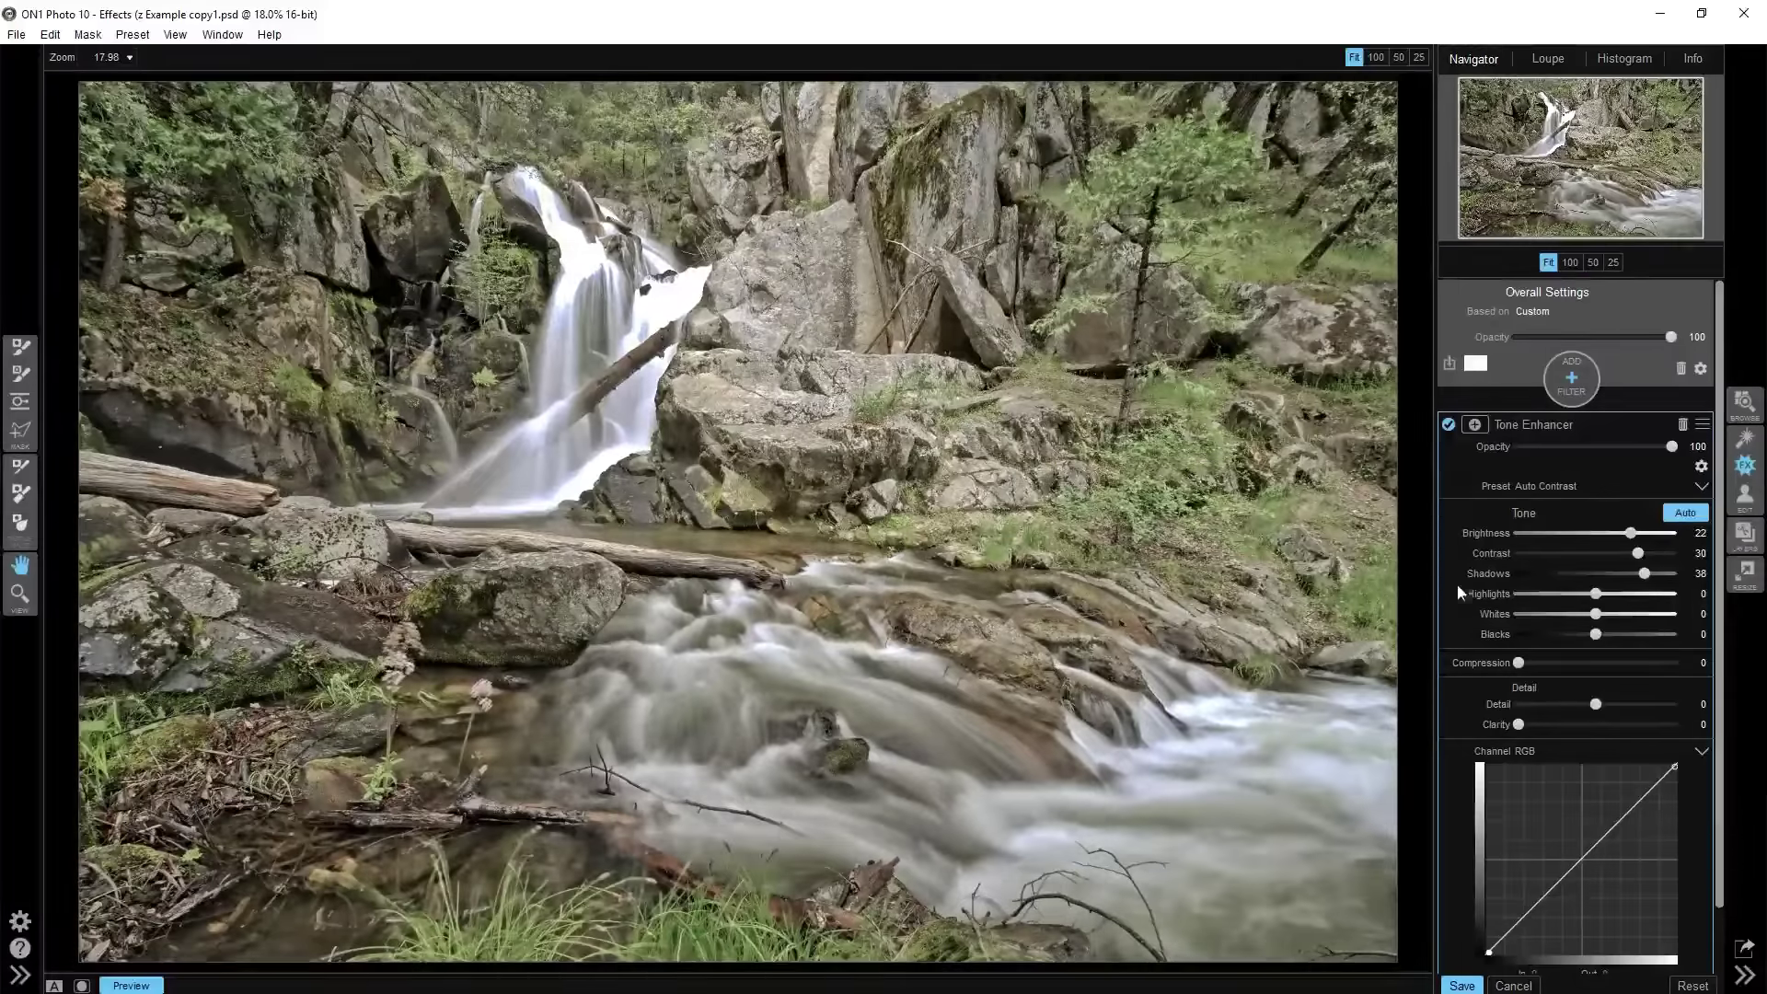
pyautogui.click(1699, 516)
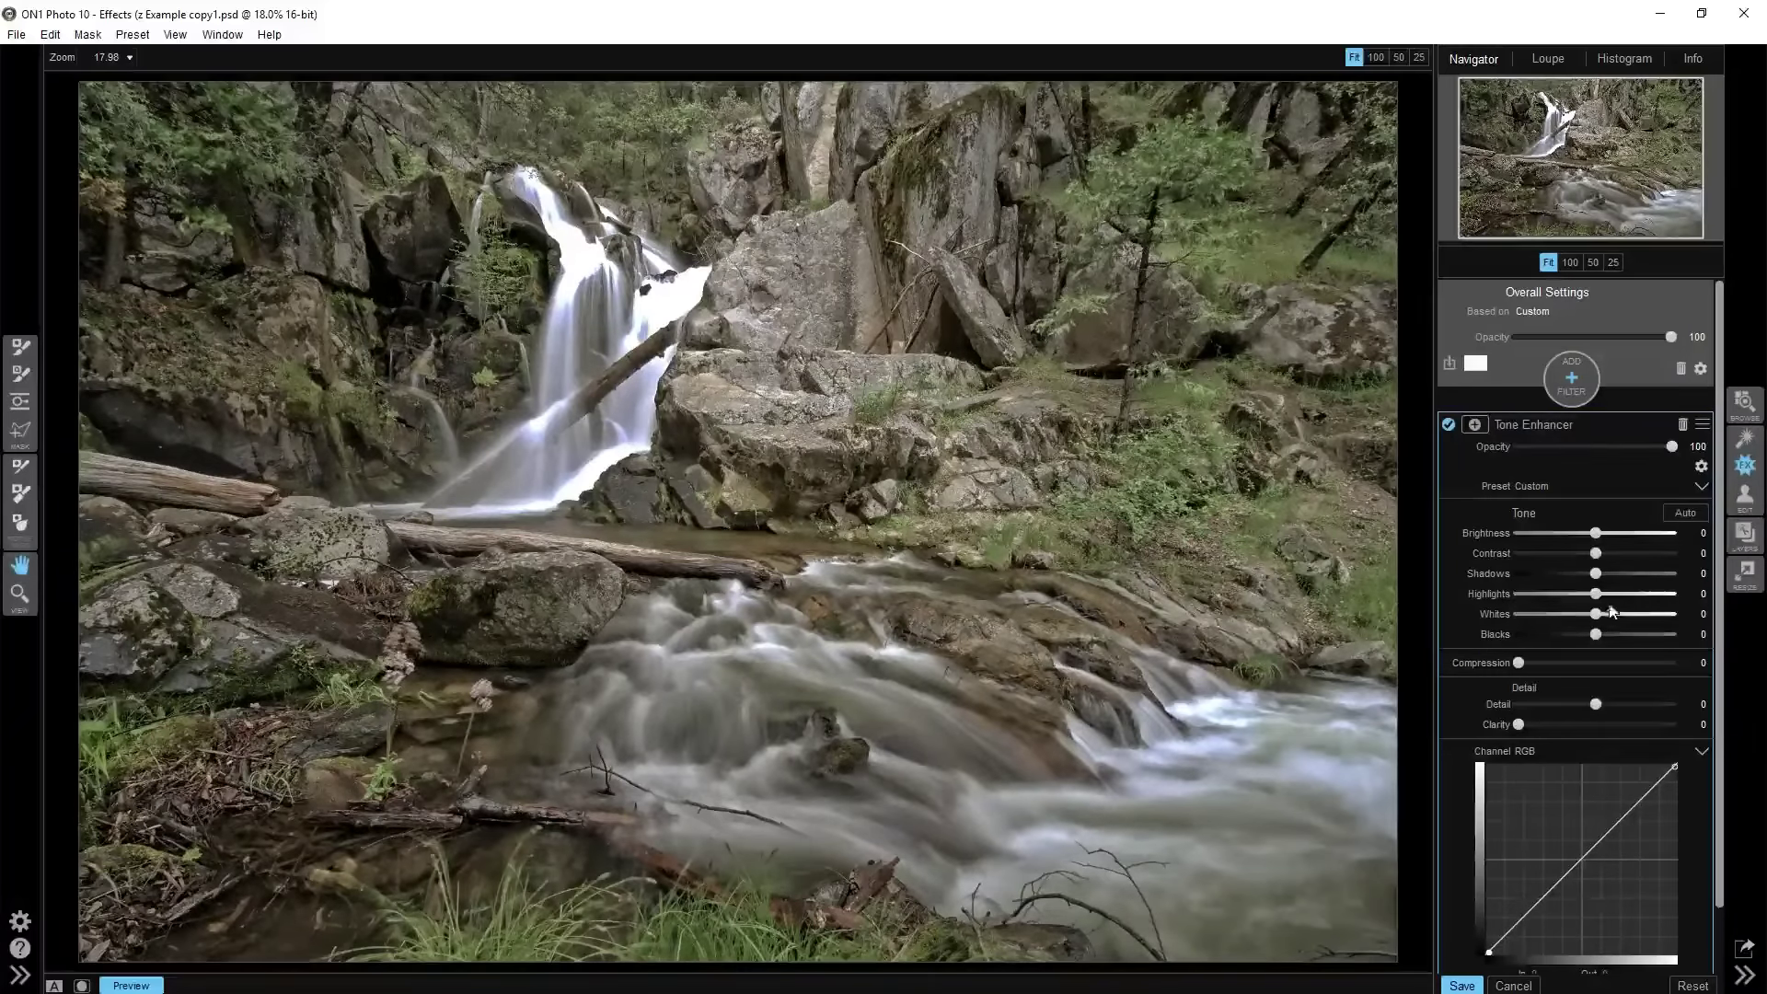
# Set the Tone Enhancer shadows to -38 and highlights to -13, keeping brightness at 0
pyautogui.moveTo(1595, 533)
pyautogui.mouseDown()
pyautogui.moveTo(1621, 536)
pyautogui.moveTo(1581, 534)
pyautogui.moveTo(1596, 536)
pyautogui.mouseUp()
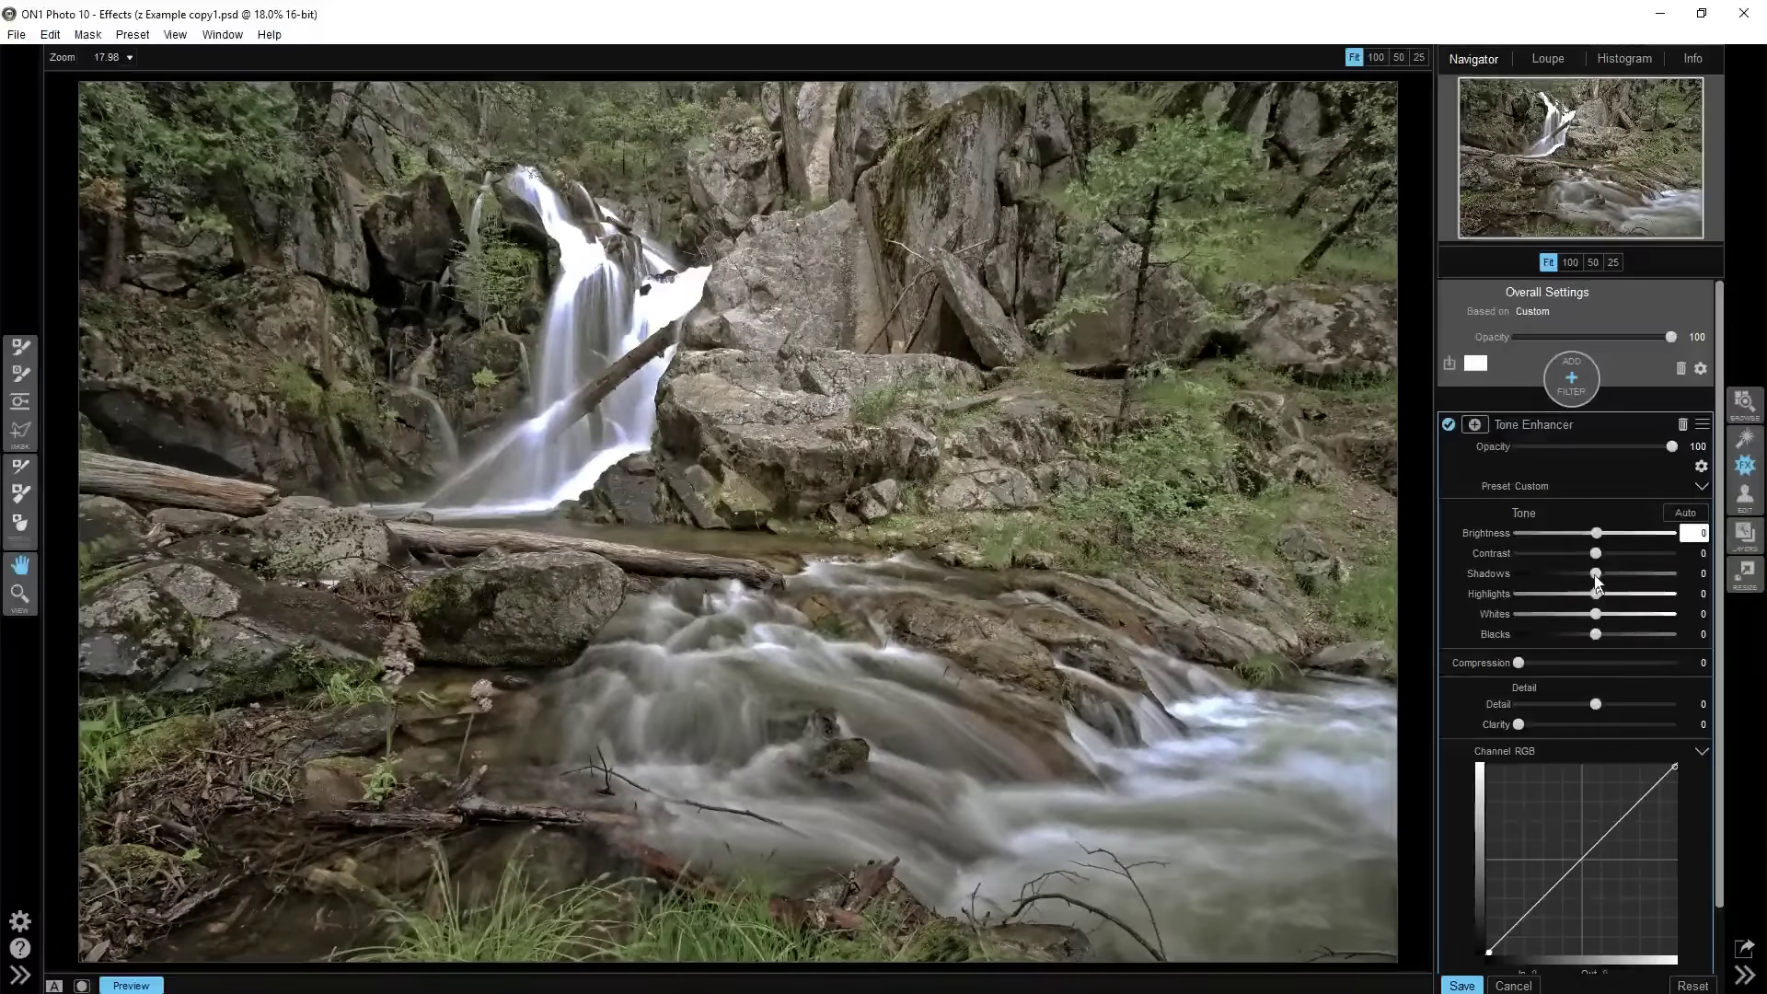
pyautogui.moveTo(1596, 574); pyautogui.dragTo(1547, 577)
pyautogui.moveTo(1596, 594); pyautogui.dragTo(1643, 594)
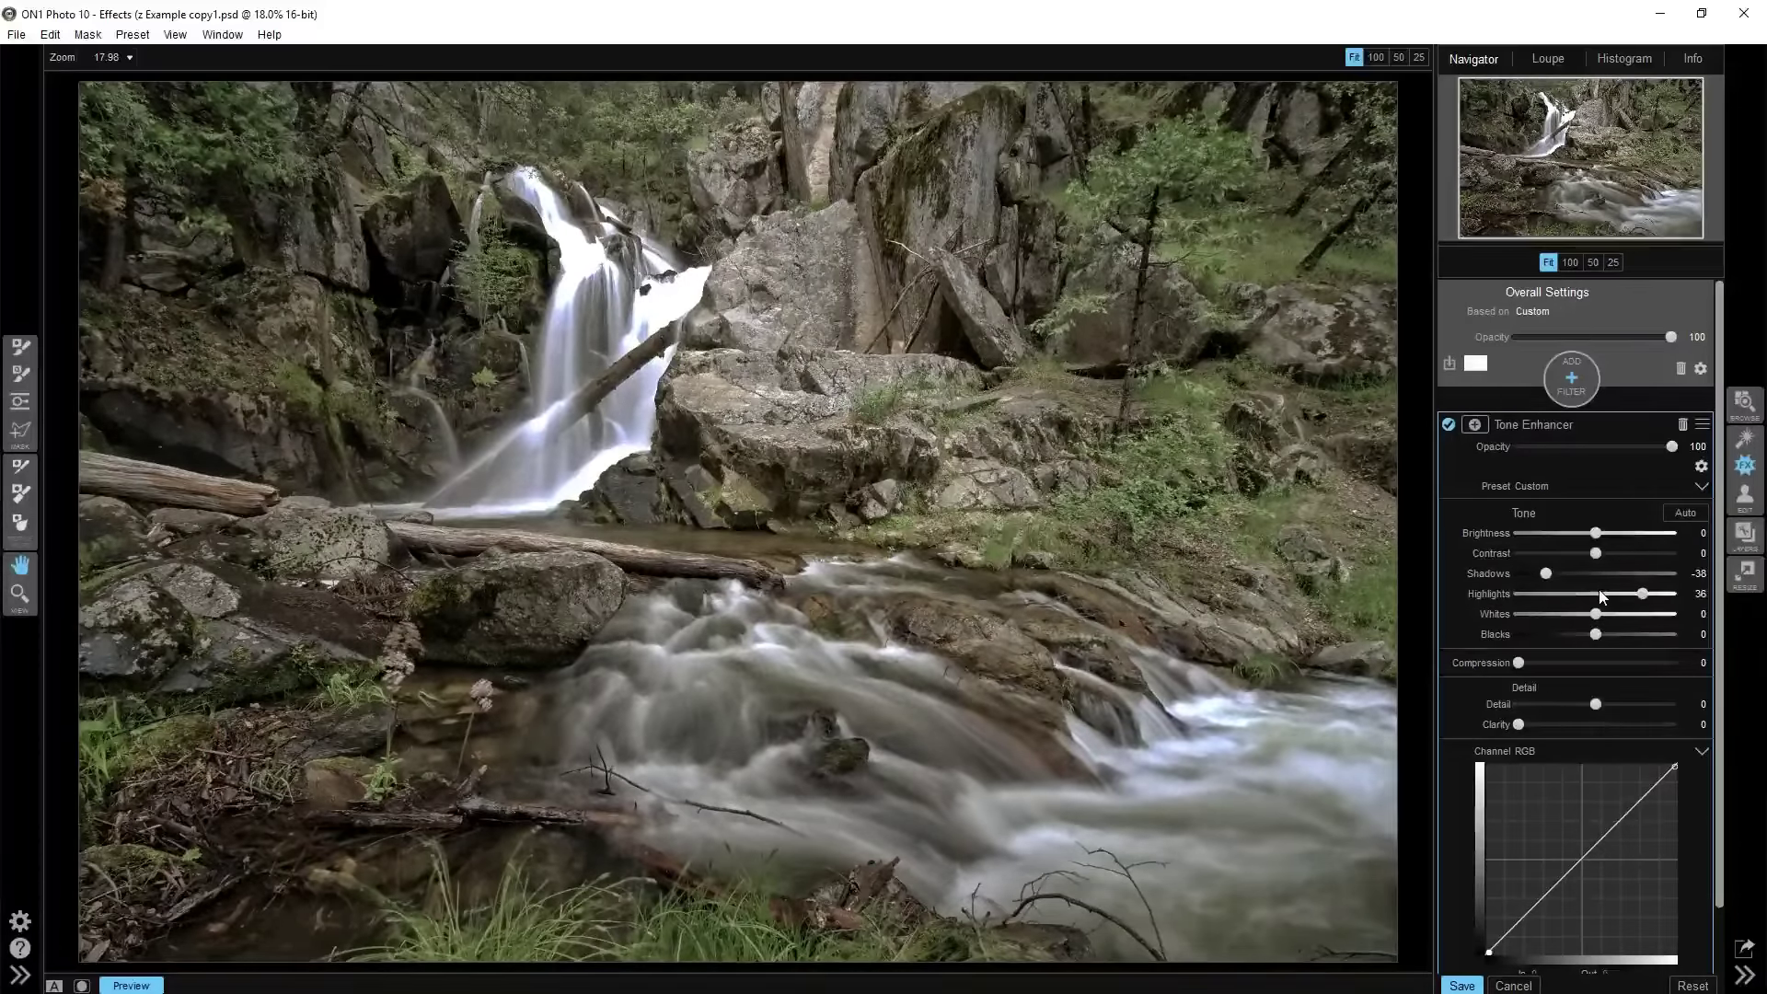
pyautogui.moveTo(1644, 594); pyautogui.dragTo(1597, 622)
# Refine the Tone Enhancer to whites -5, shadows -34, highlights -11 and blacks 2
pyautogui.moveTo(1597, 614); pyautogui.dragTo(1673, 612)
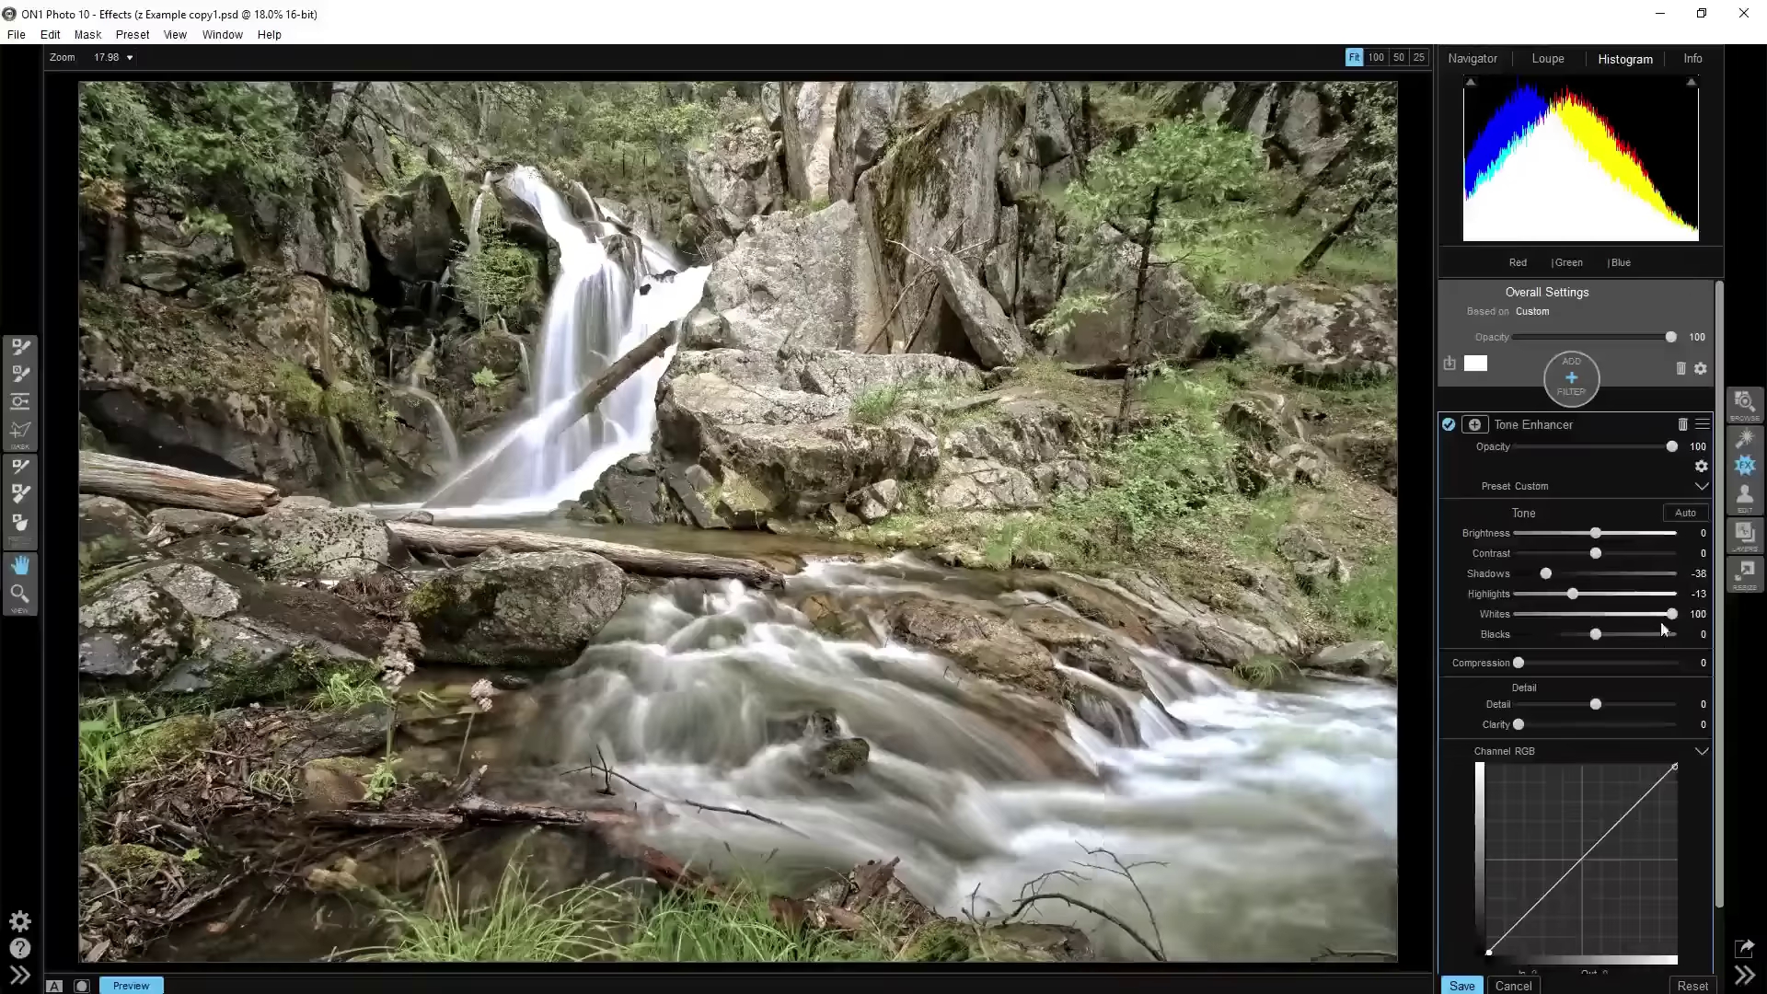
pyautogui.moveTo(1671, 613); pyautogui.dragTo(1599, 596)
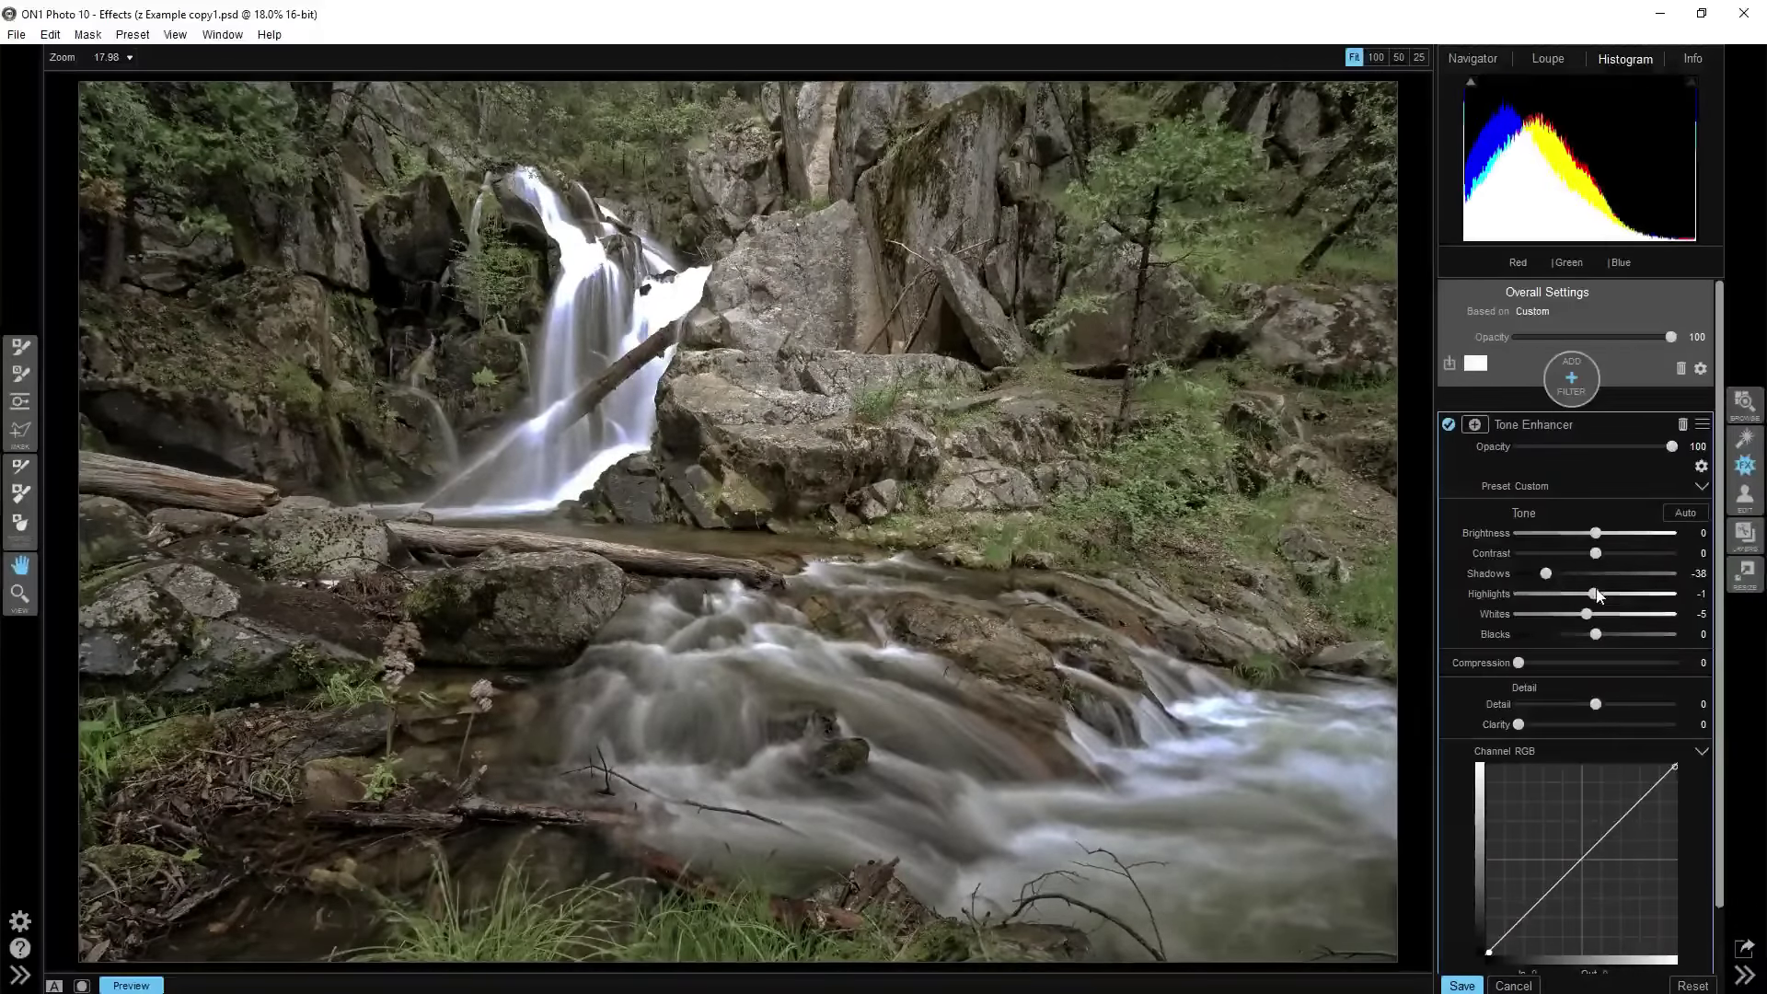
pyautogui.moveTo(1599, 596); pyautogui.dragTo(1546, 578)
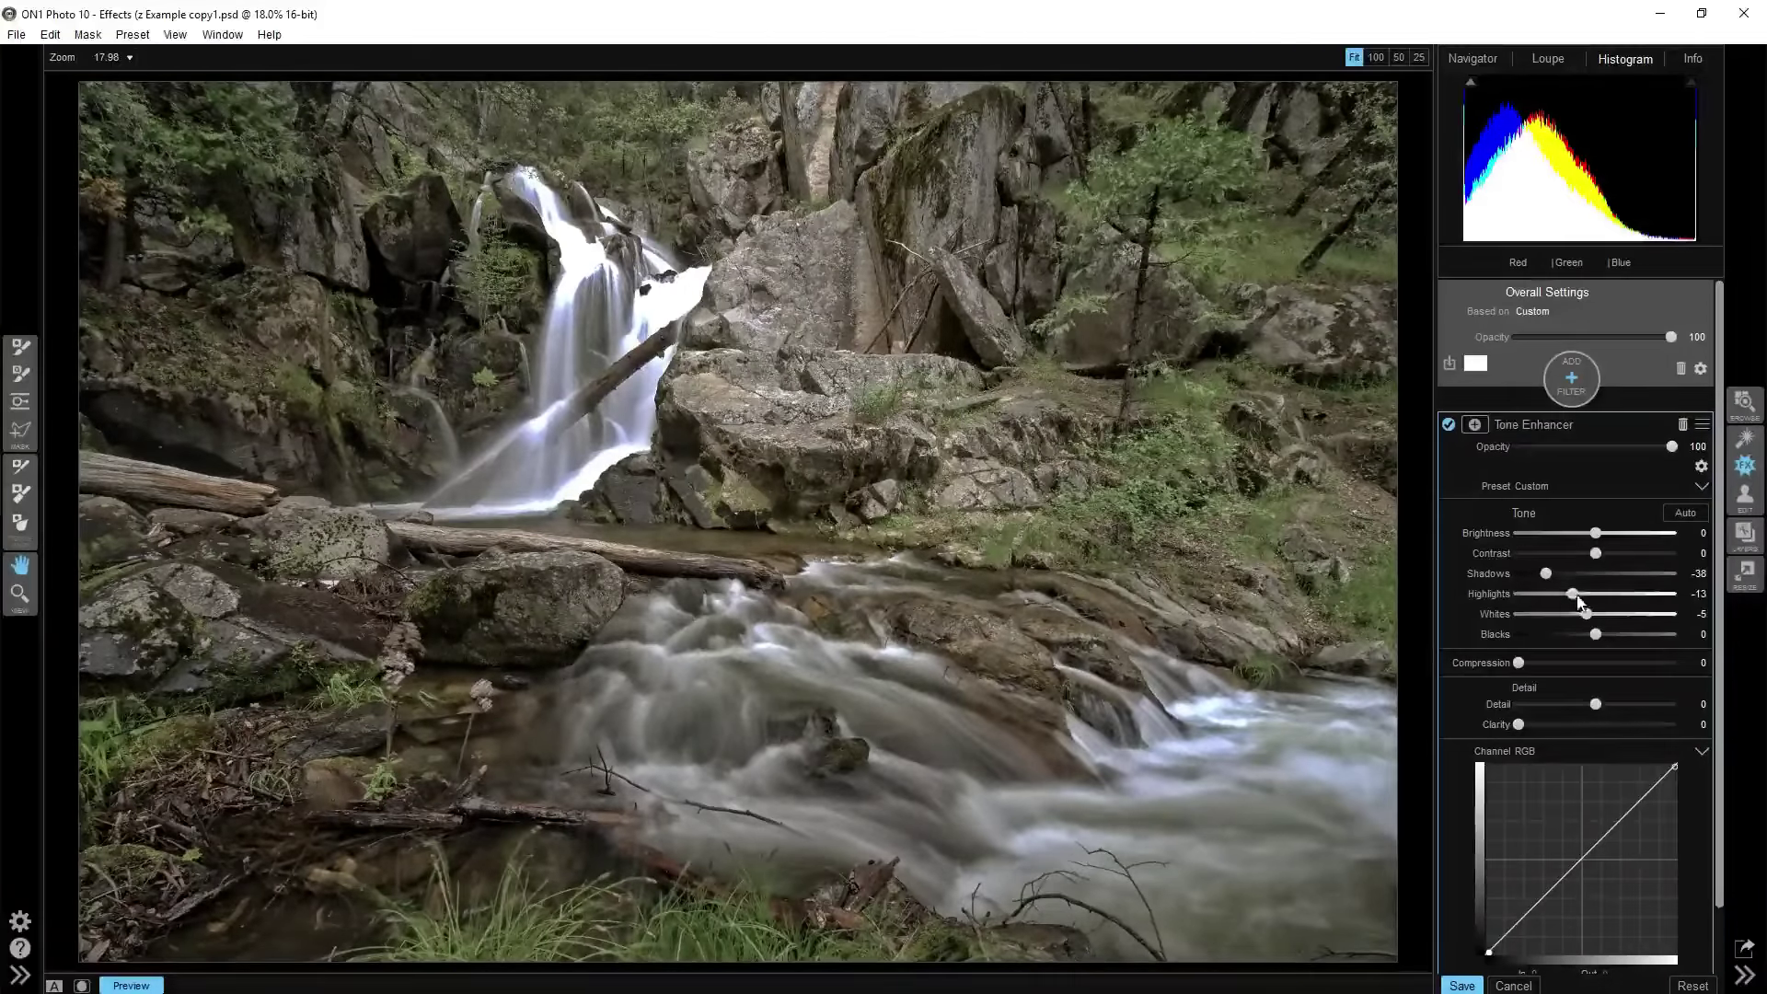
pyautogui.moveTo(1576, 594); pyautogui.dragTo(1599, 635)
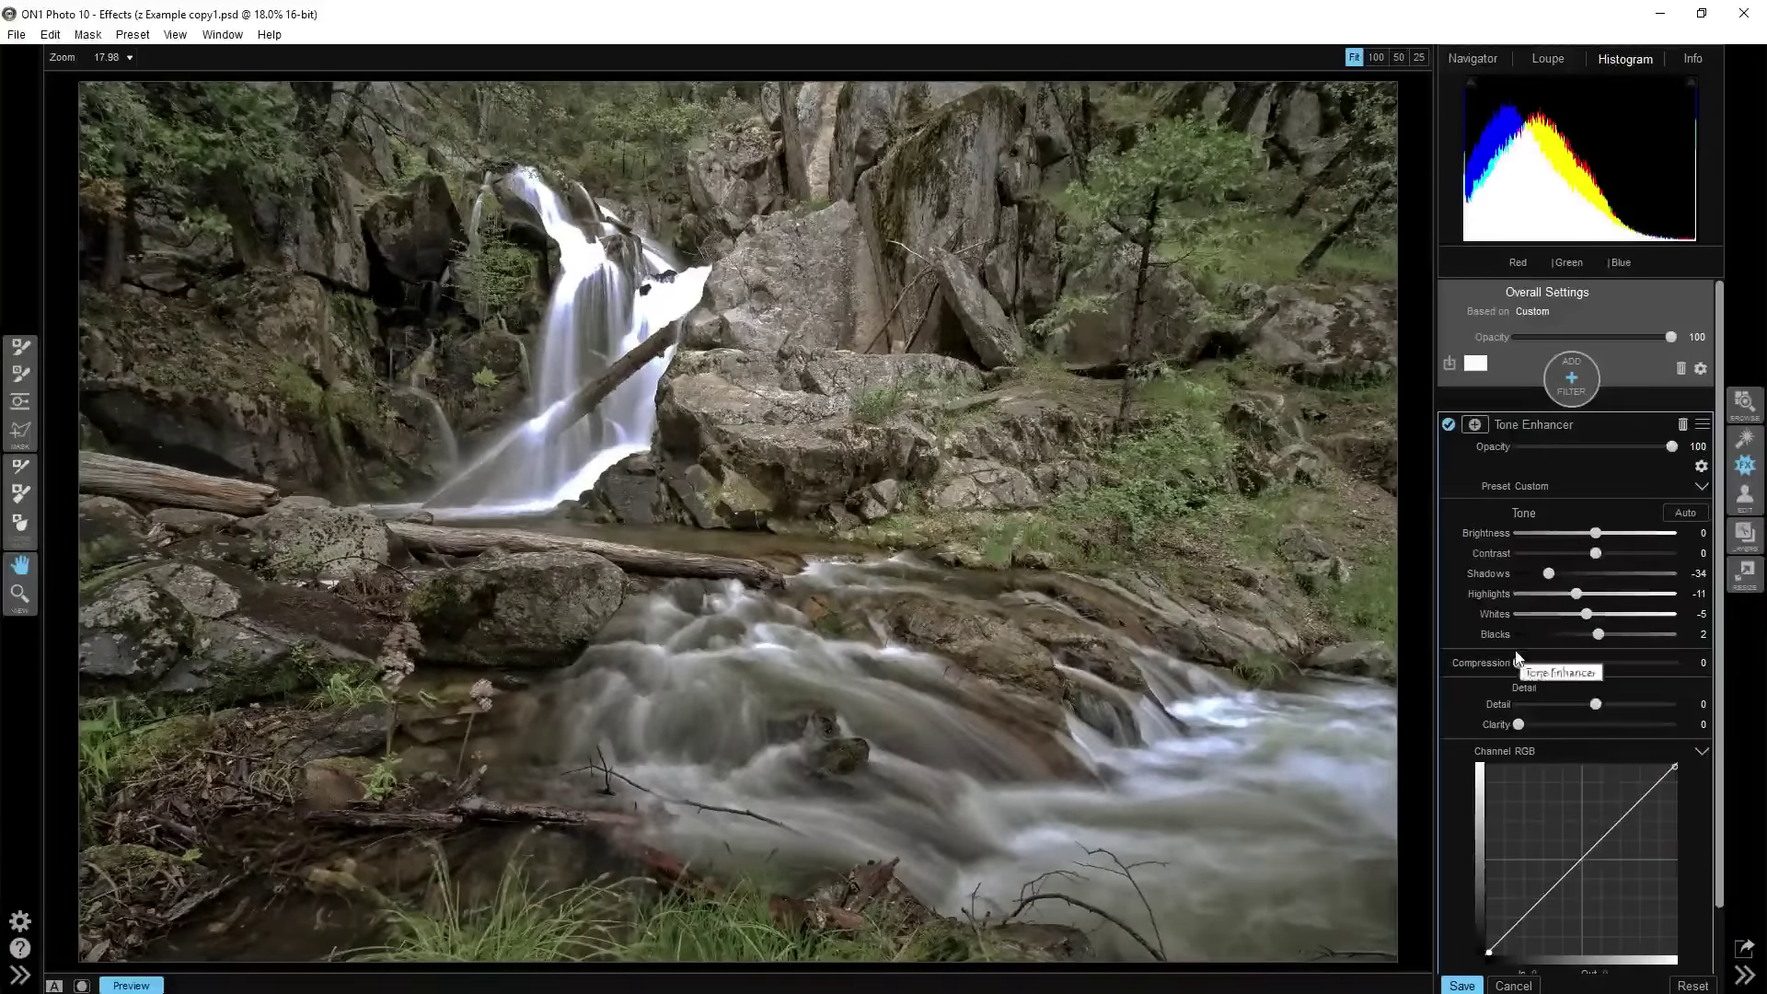
pyautogui.scroll(-1, 1552, 708)
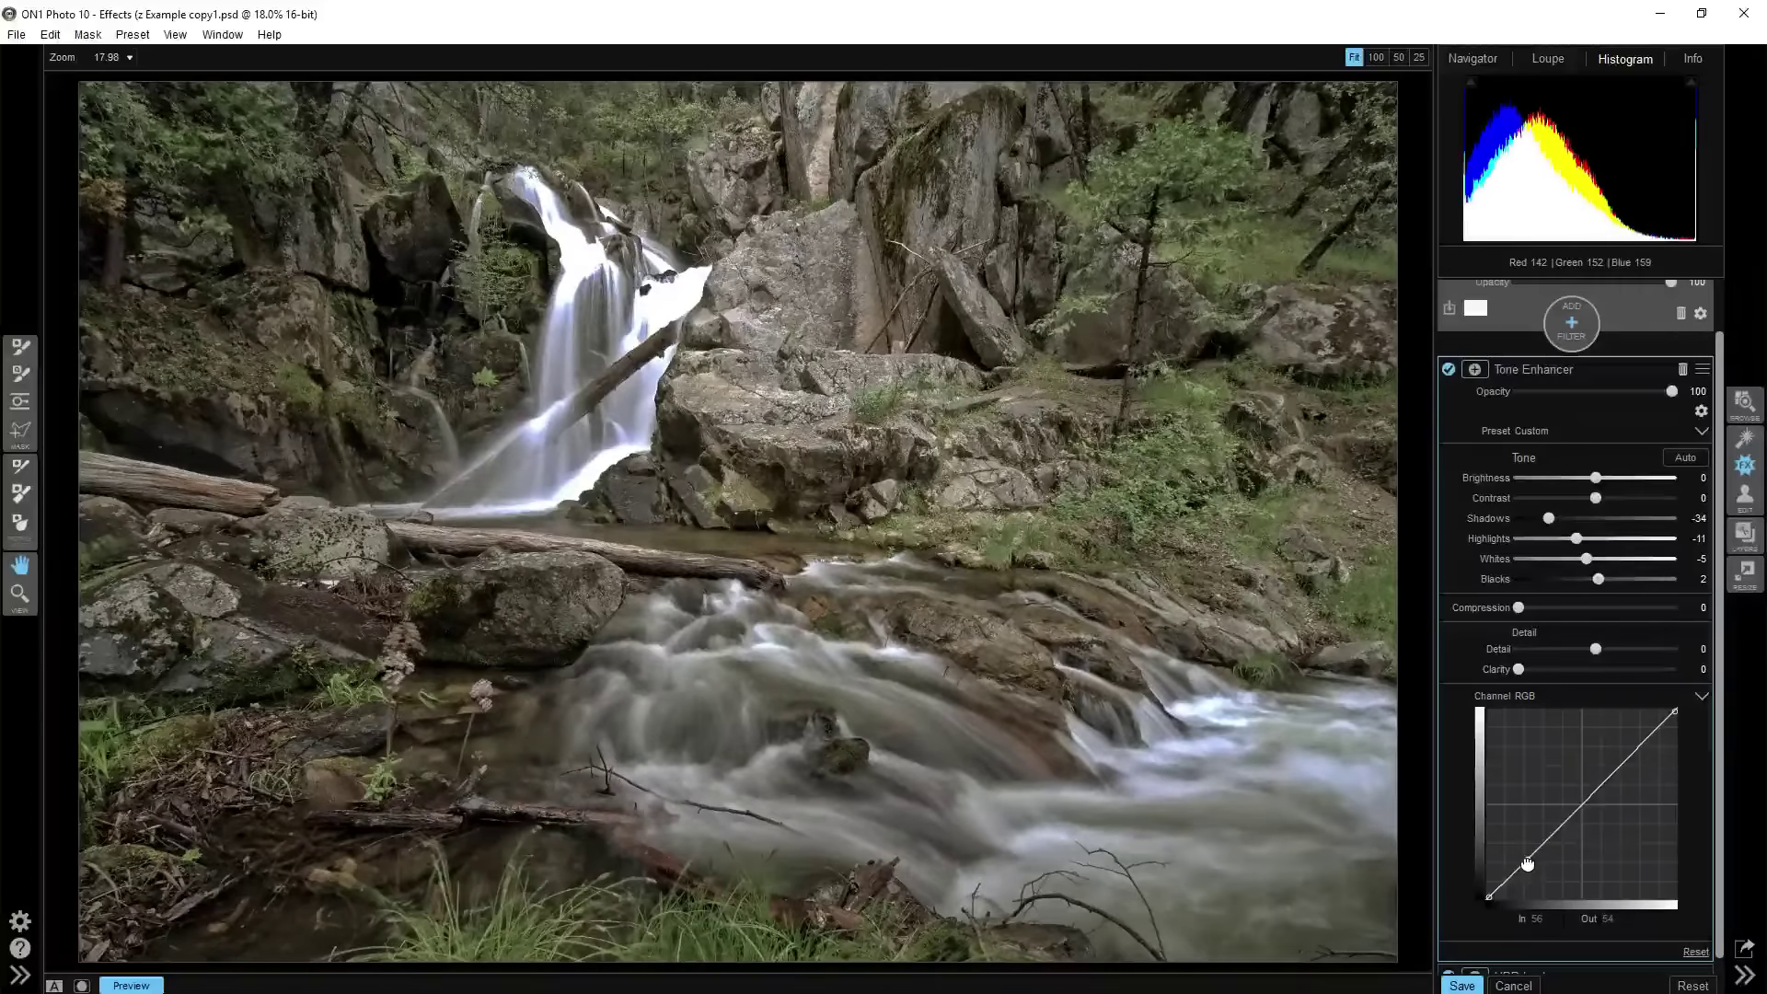
# Shape the Tone Enhancer's RGB curve with a shadow point at about input 55, output 48 and an upper point at about input 172, output 169
pyautogui.moveTo(1528, 865); pyautogui.dragTo(1526, 861)
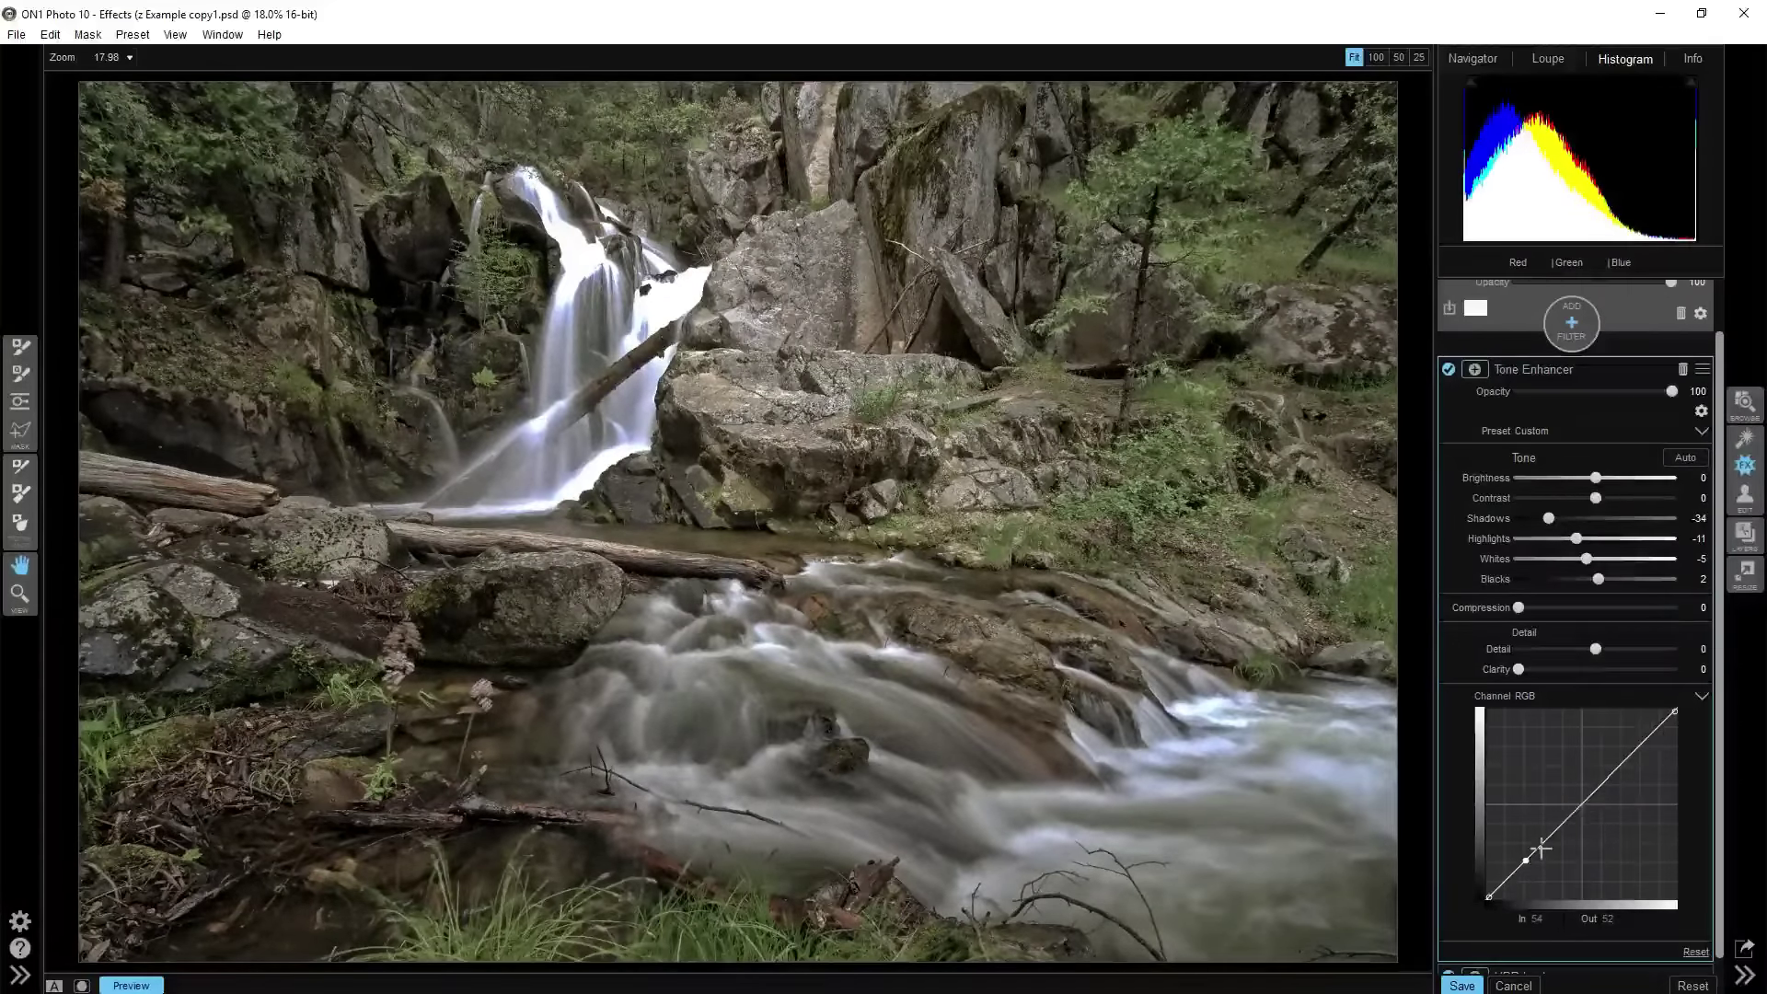
pyautogui.moveTo(1526, 862); pyautogui.dragTo(1528, 870)
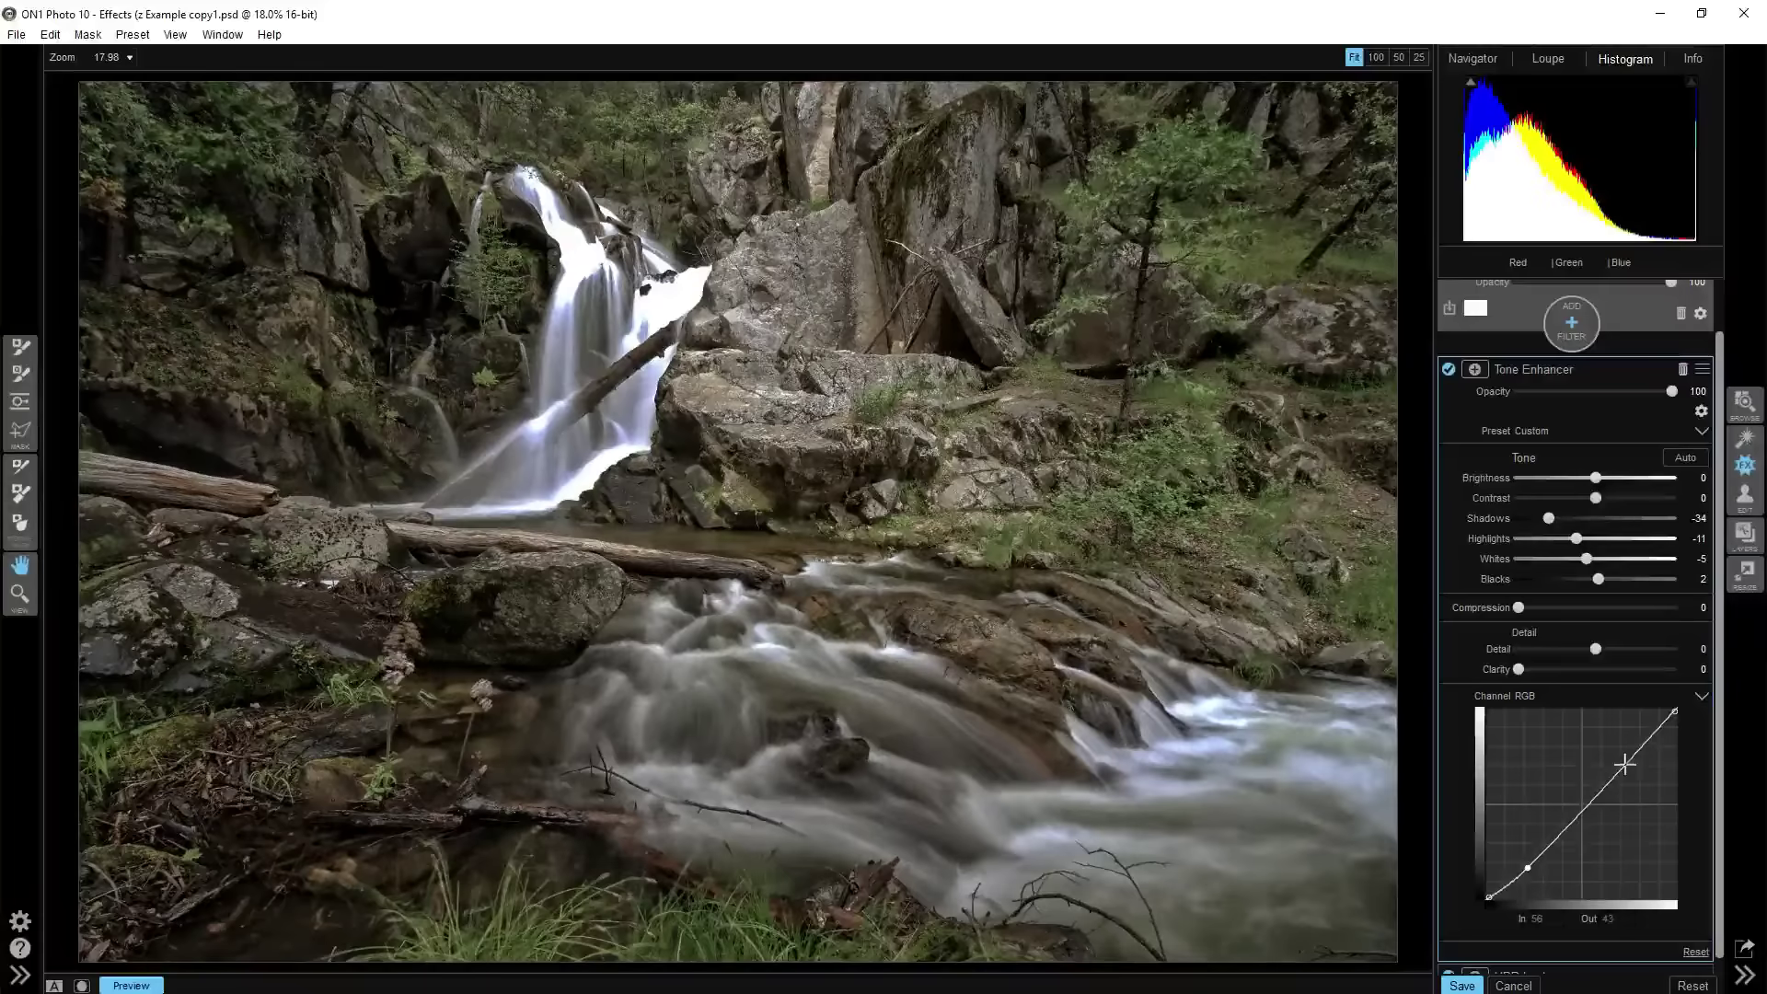
pyautogui.moveTo(1627, 765); pyautogui.dragTo(1615, 775)
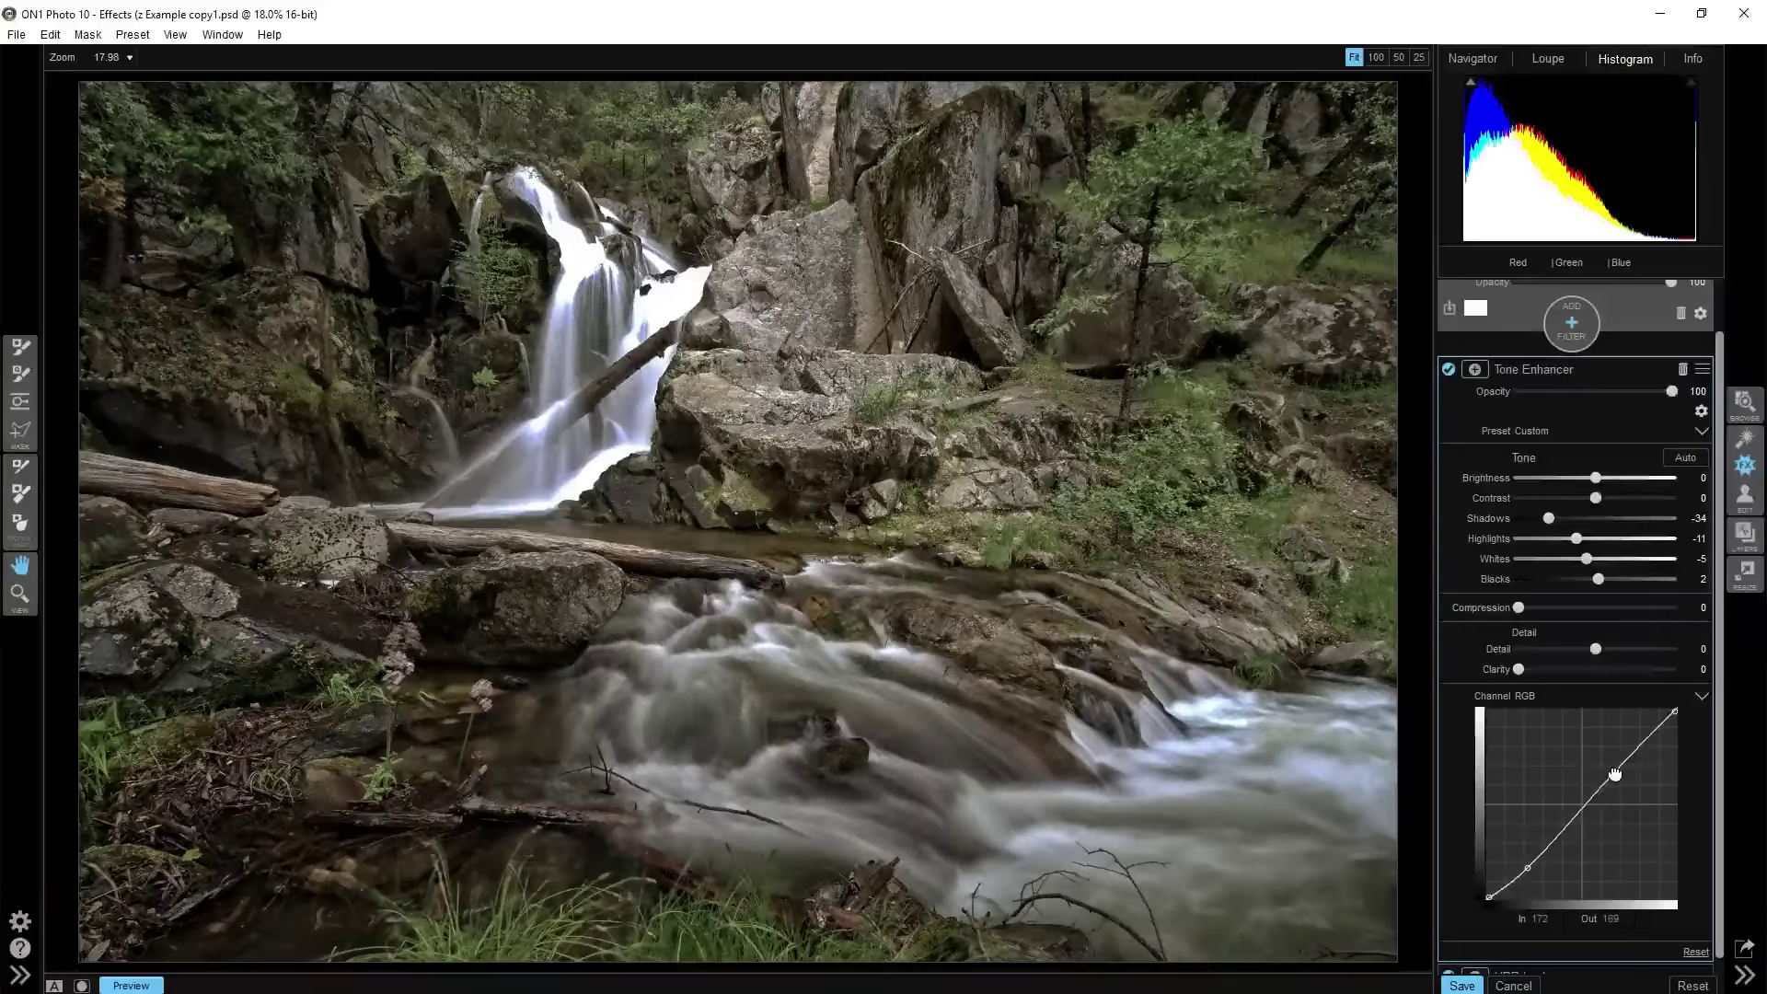
pyautogui.moveTo(1532, 876); pyautogui.dragTo(1526, 870)
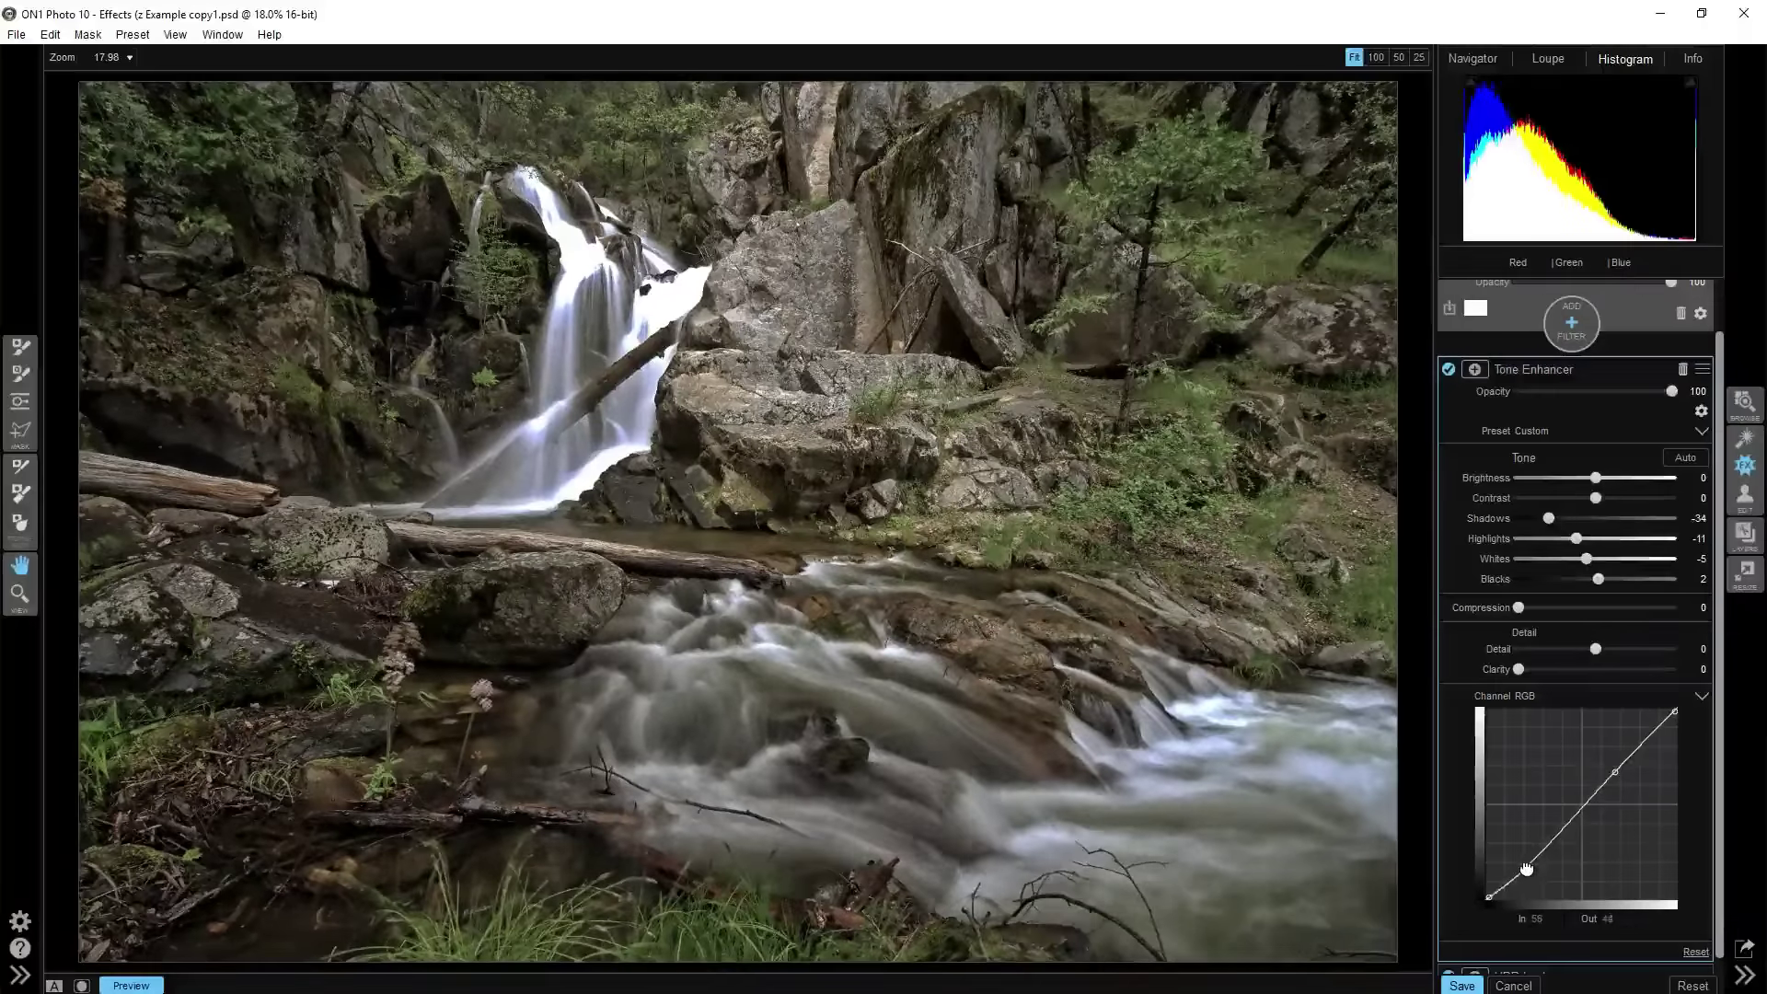
# Add a second Tone Enhancer filter above the first and turn off its automatic tone correction
pyautogui.click(1524, 370)
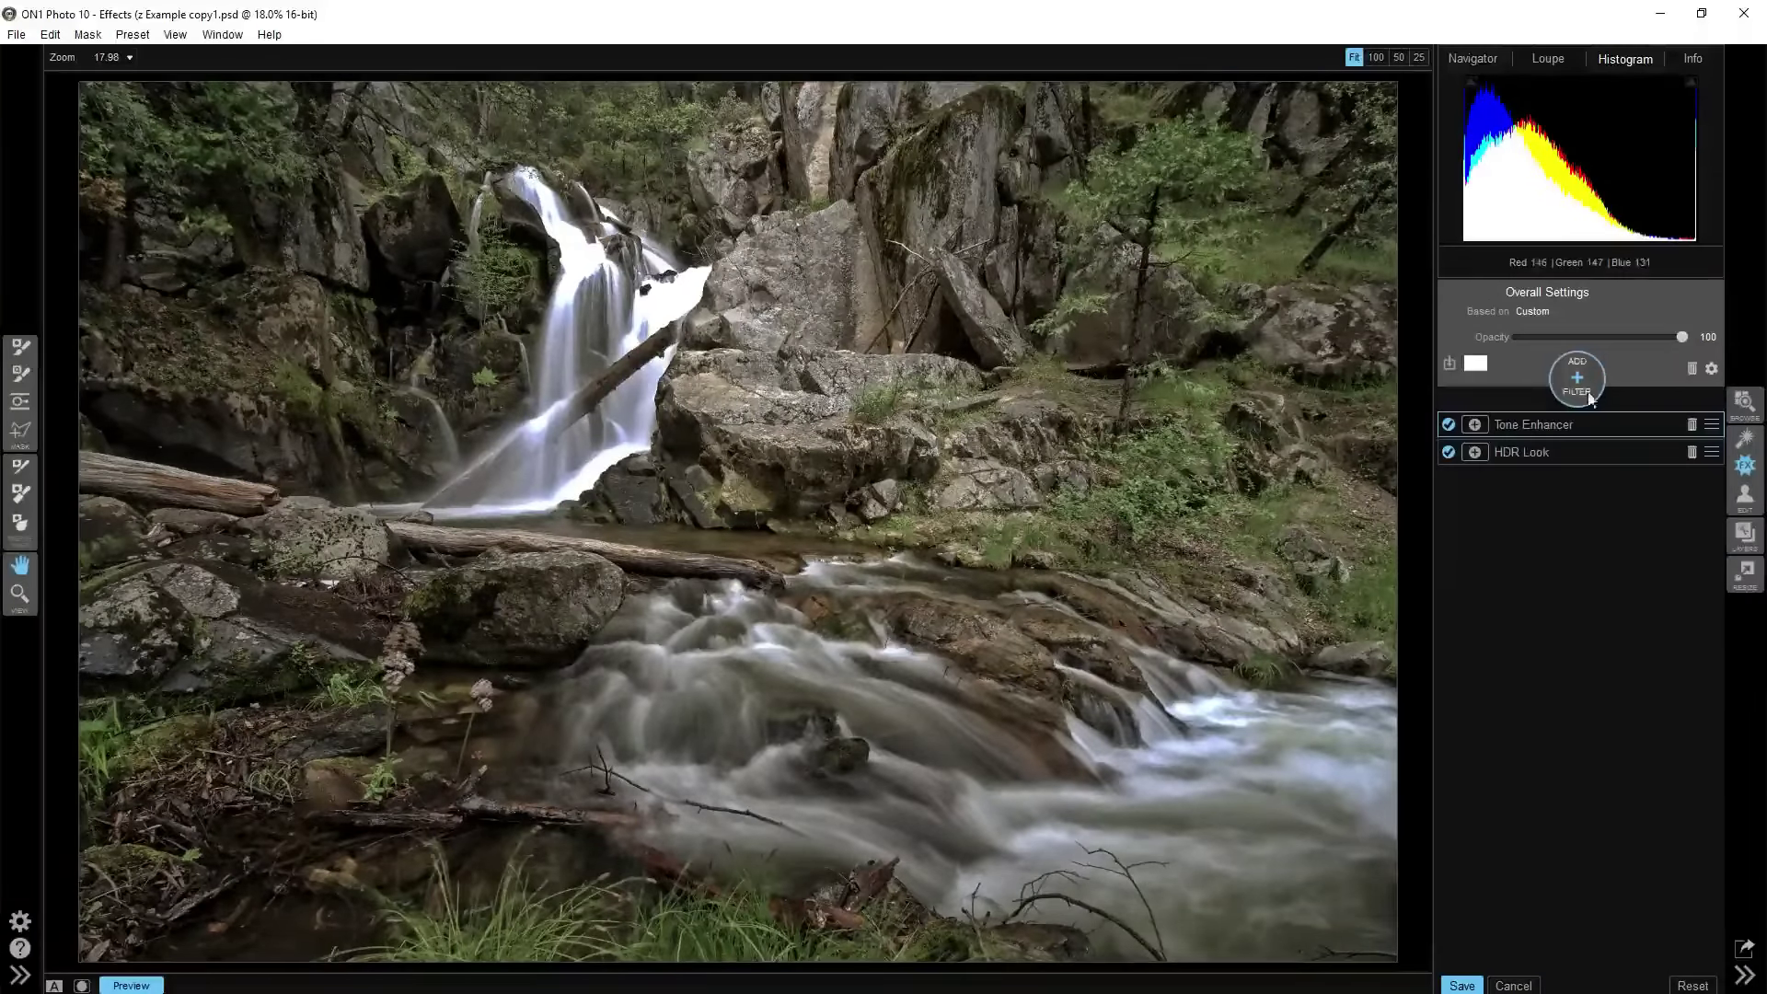
pyautogui.click(1583, 383)
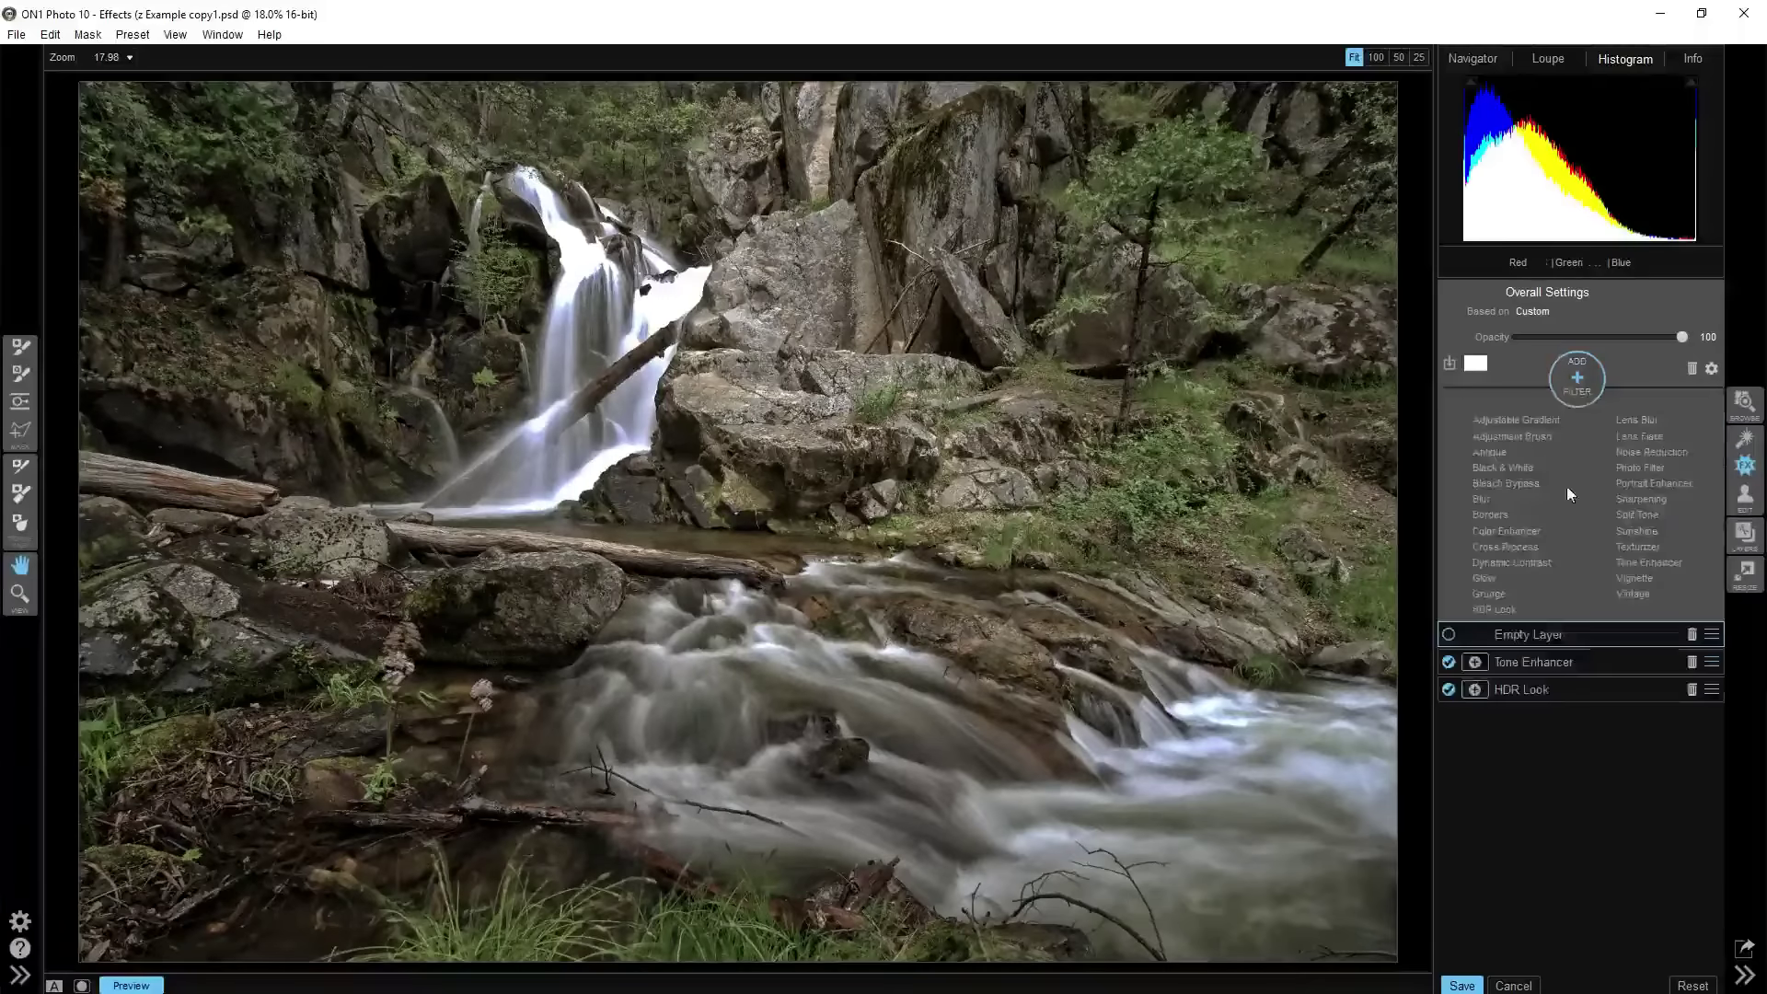
pyautogui.click(1638, 562)
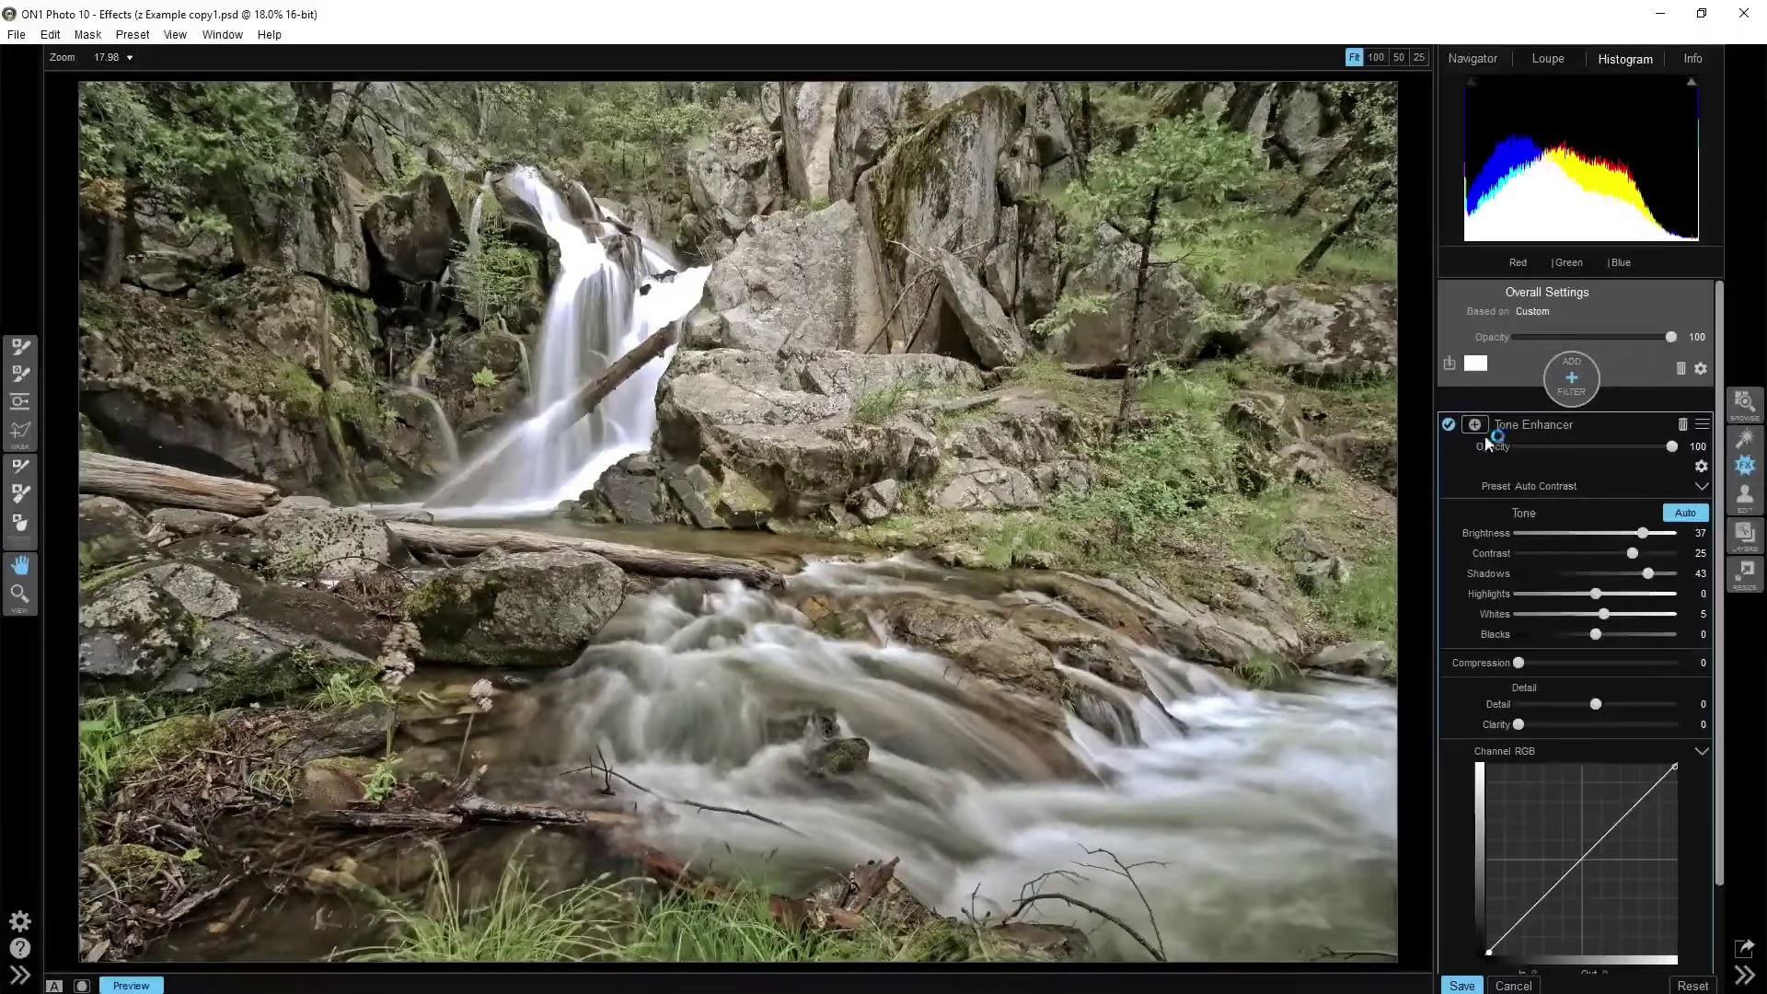
pyautogui.click(1677, 512)
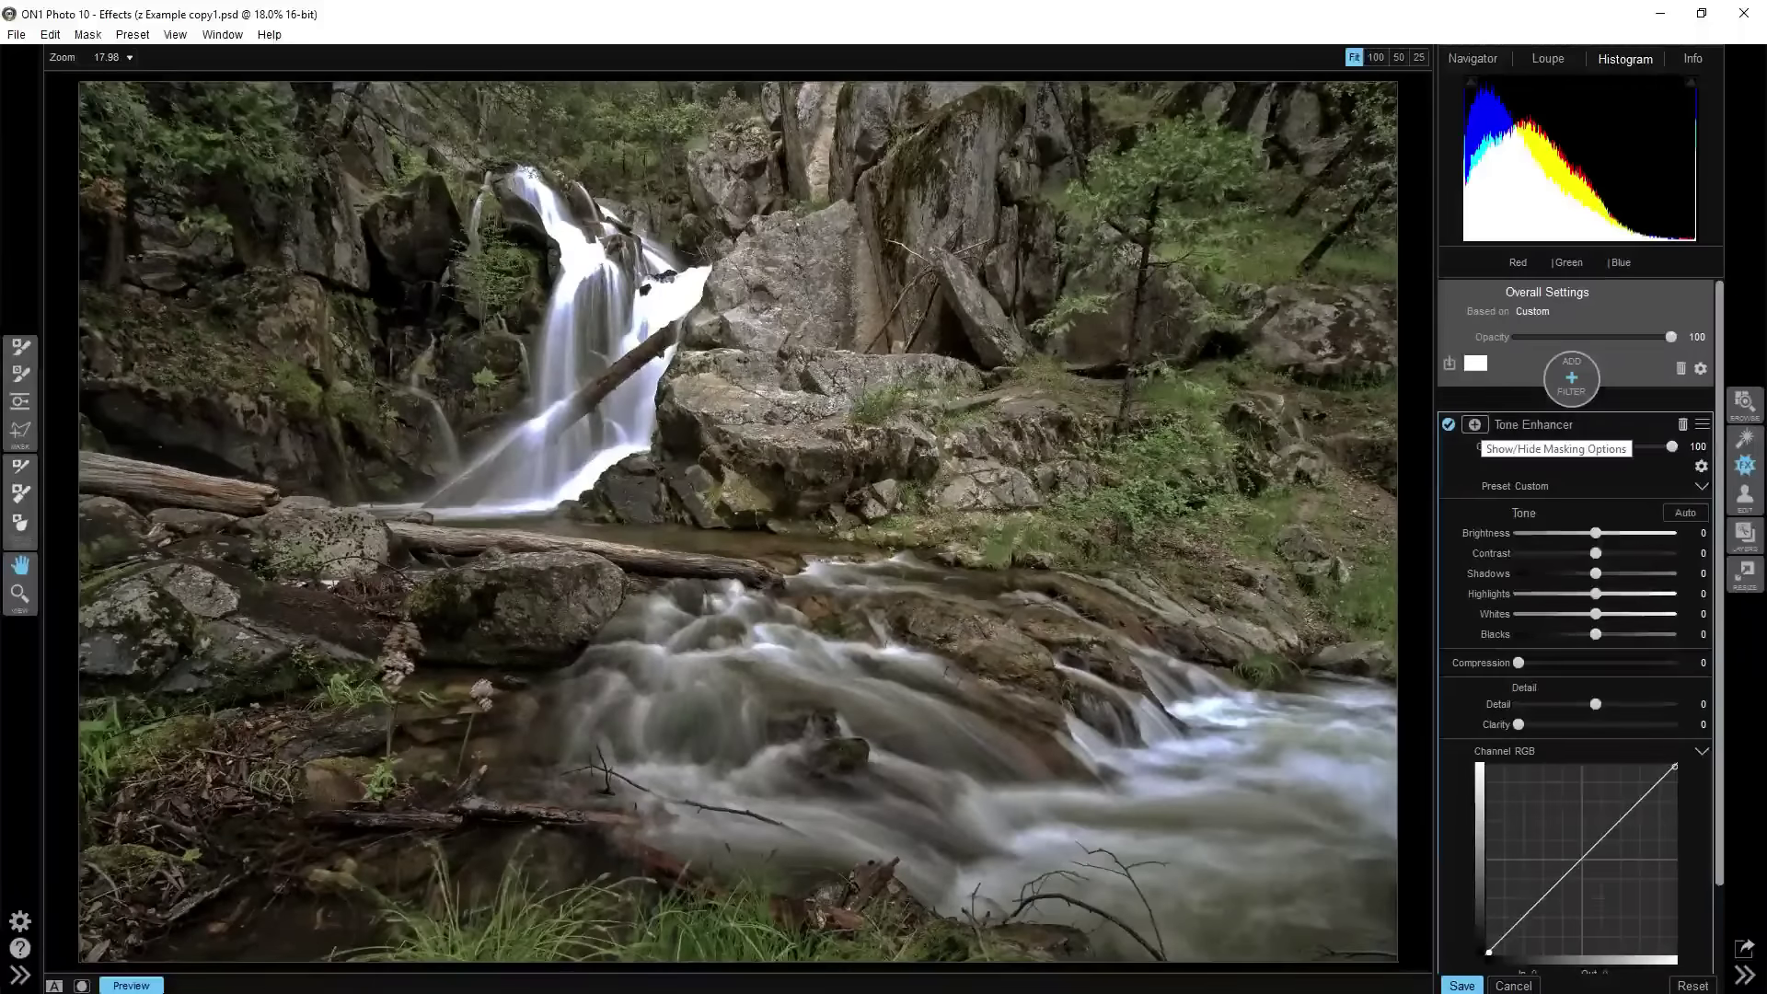
# Create a luminosity mask for the new Tone Enhancer filter and display the mask in grayscale
pyautogui.click(1474, 425)
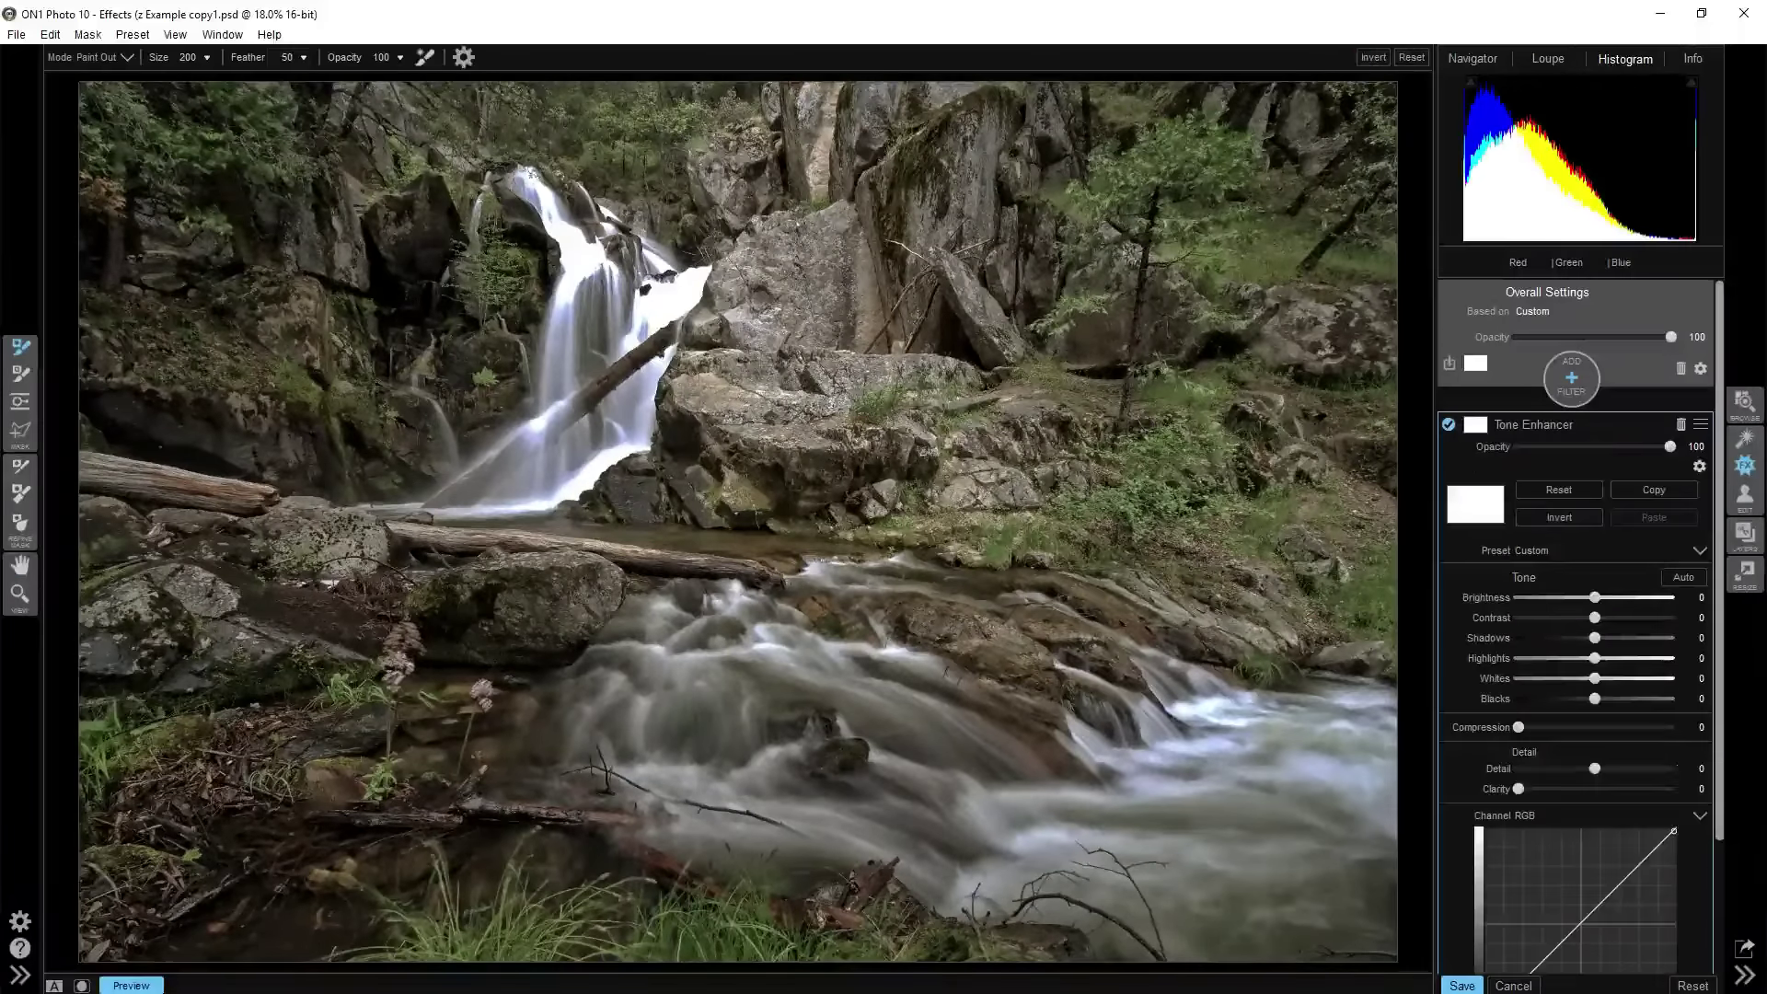
pyautogui.rightClick(1484, 509)
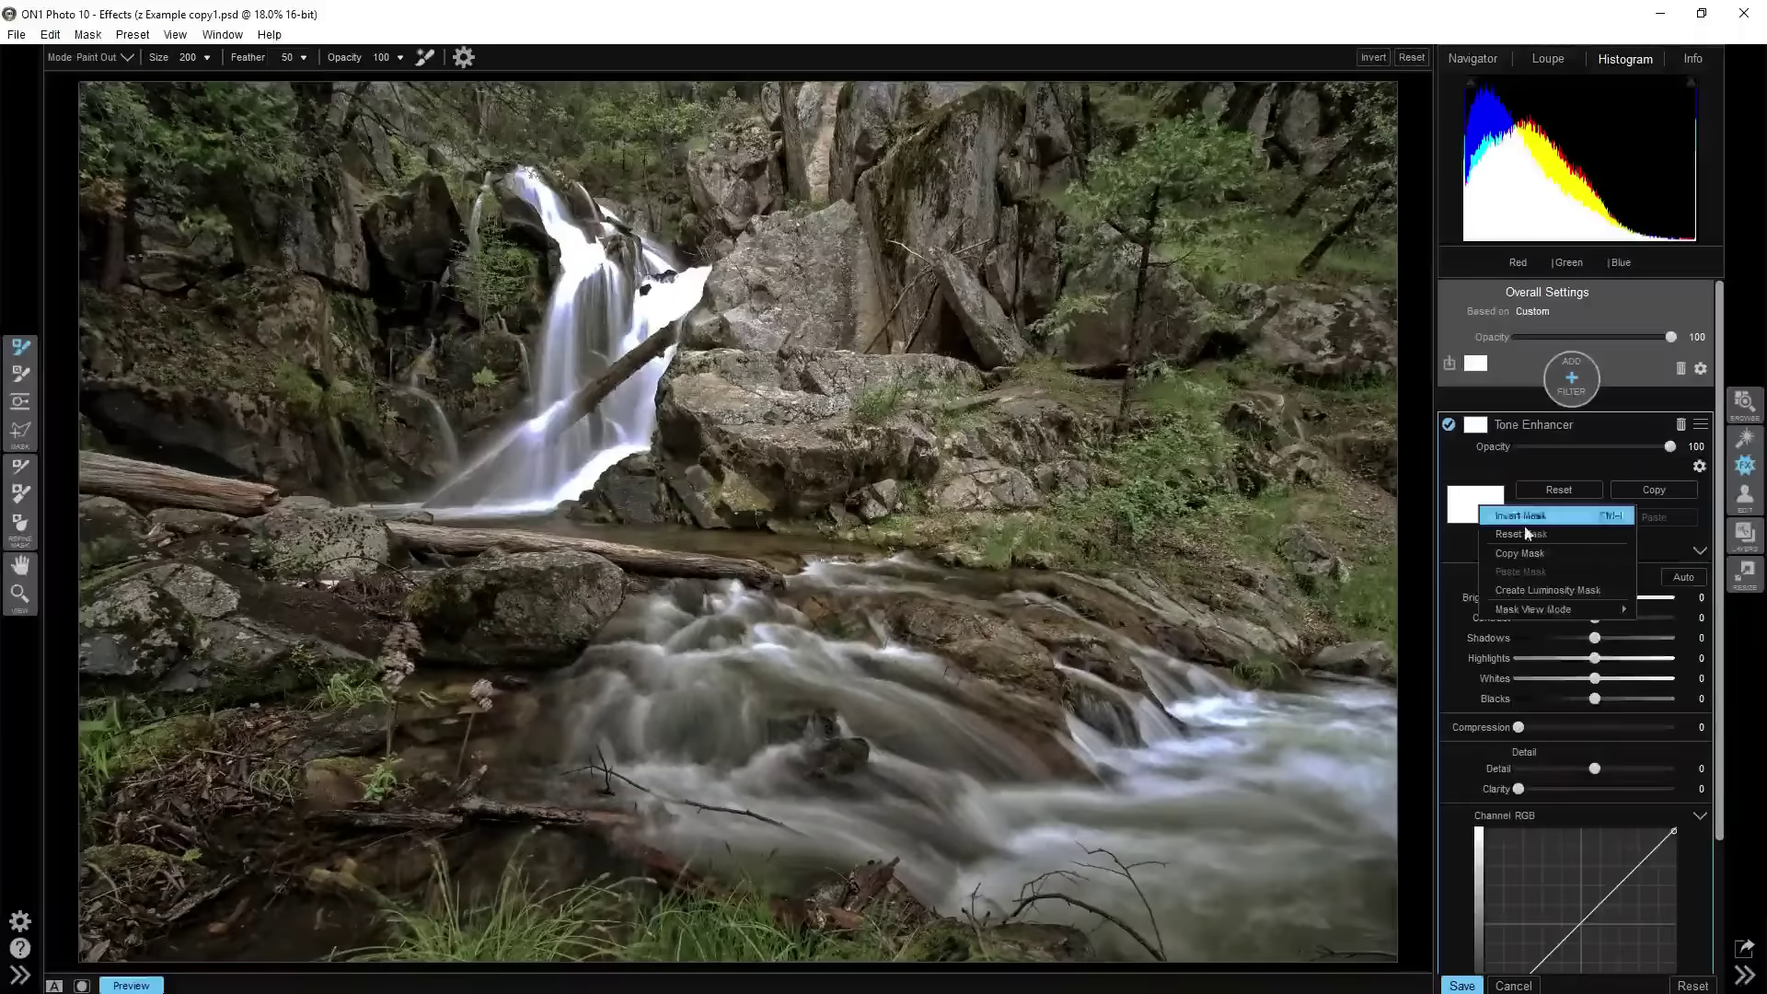
pyautogui.click(1546, 590)
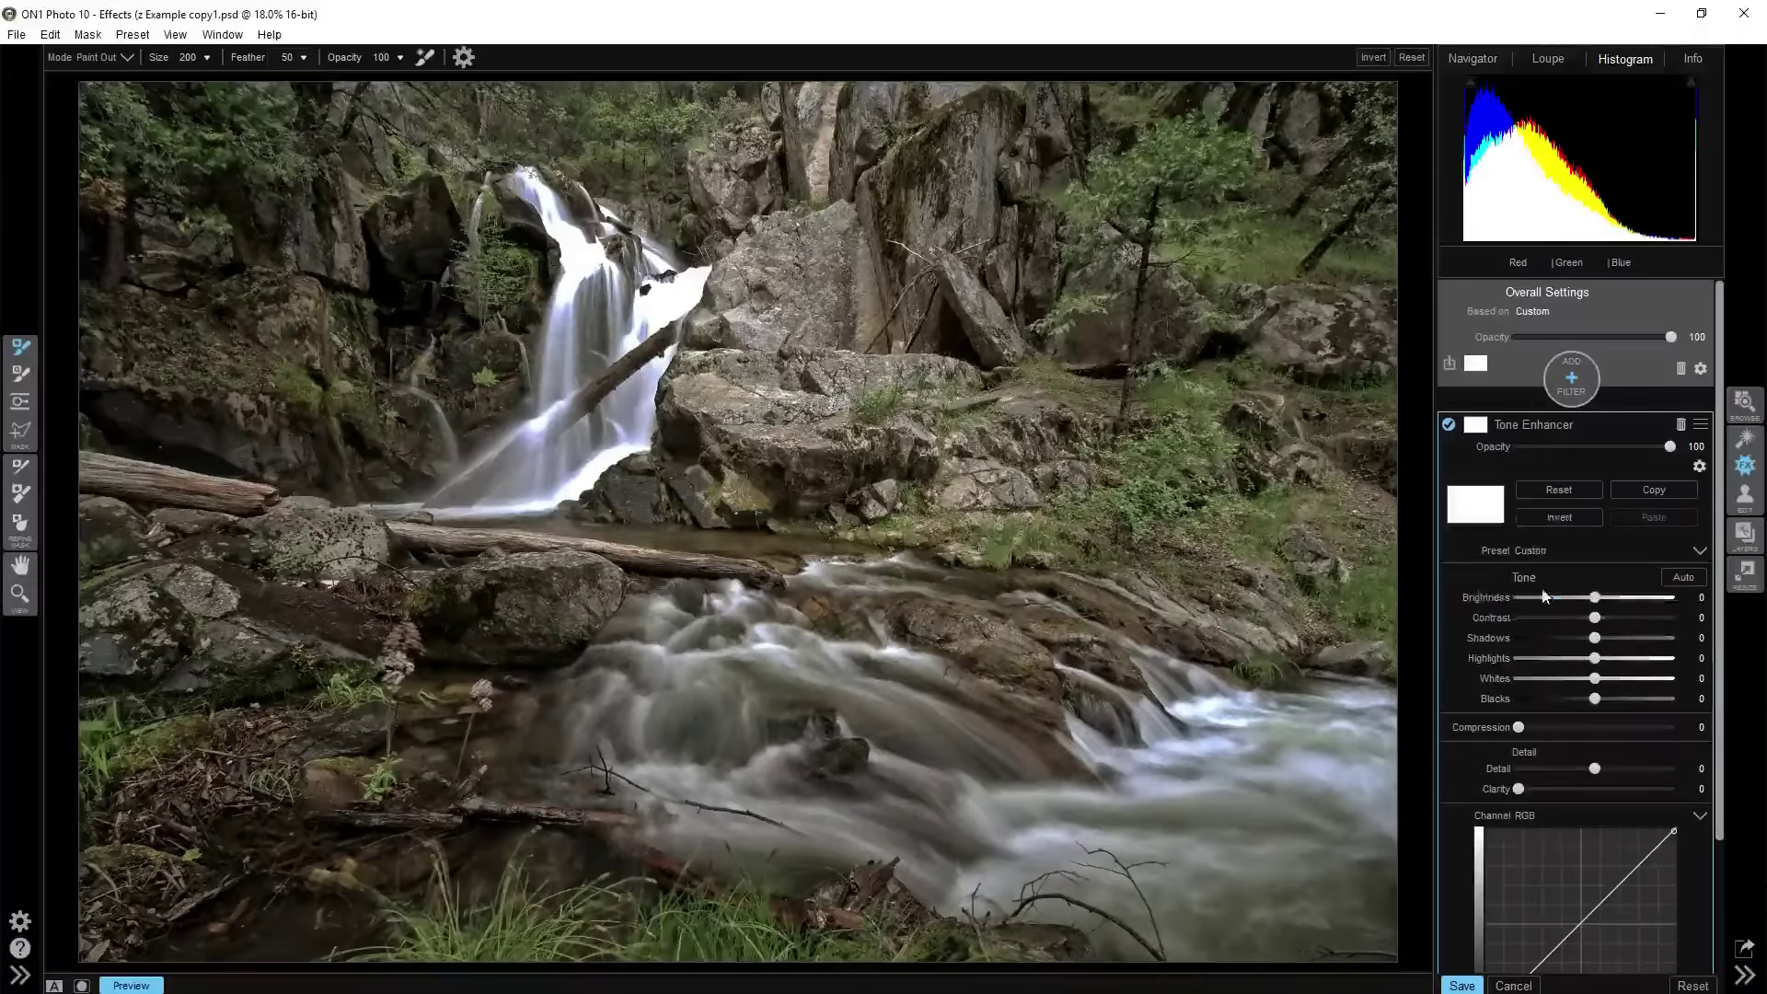
pyautogui.rightClick(1473, 501)
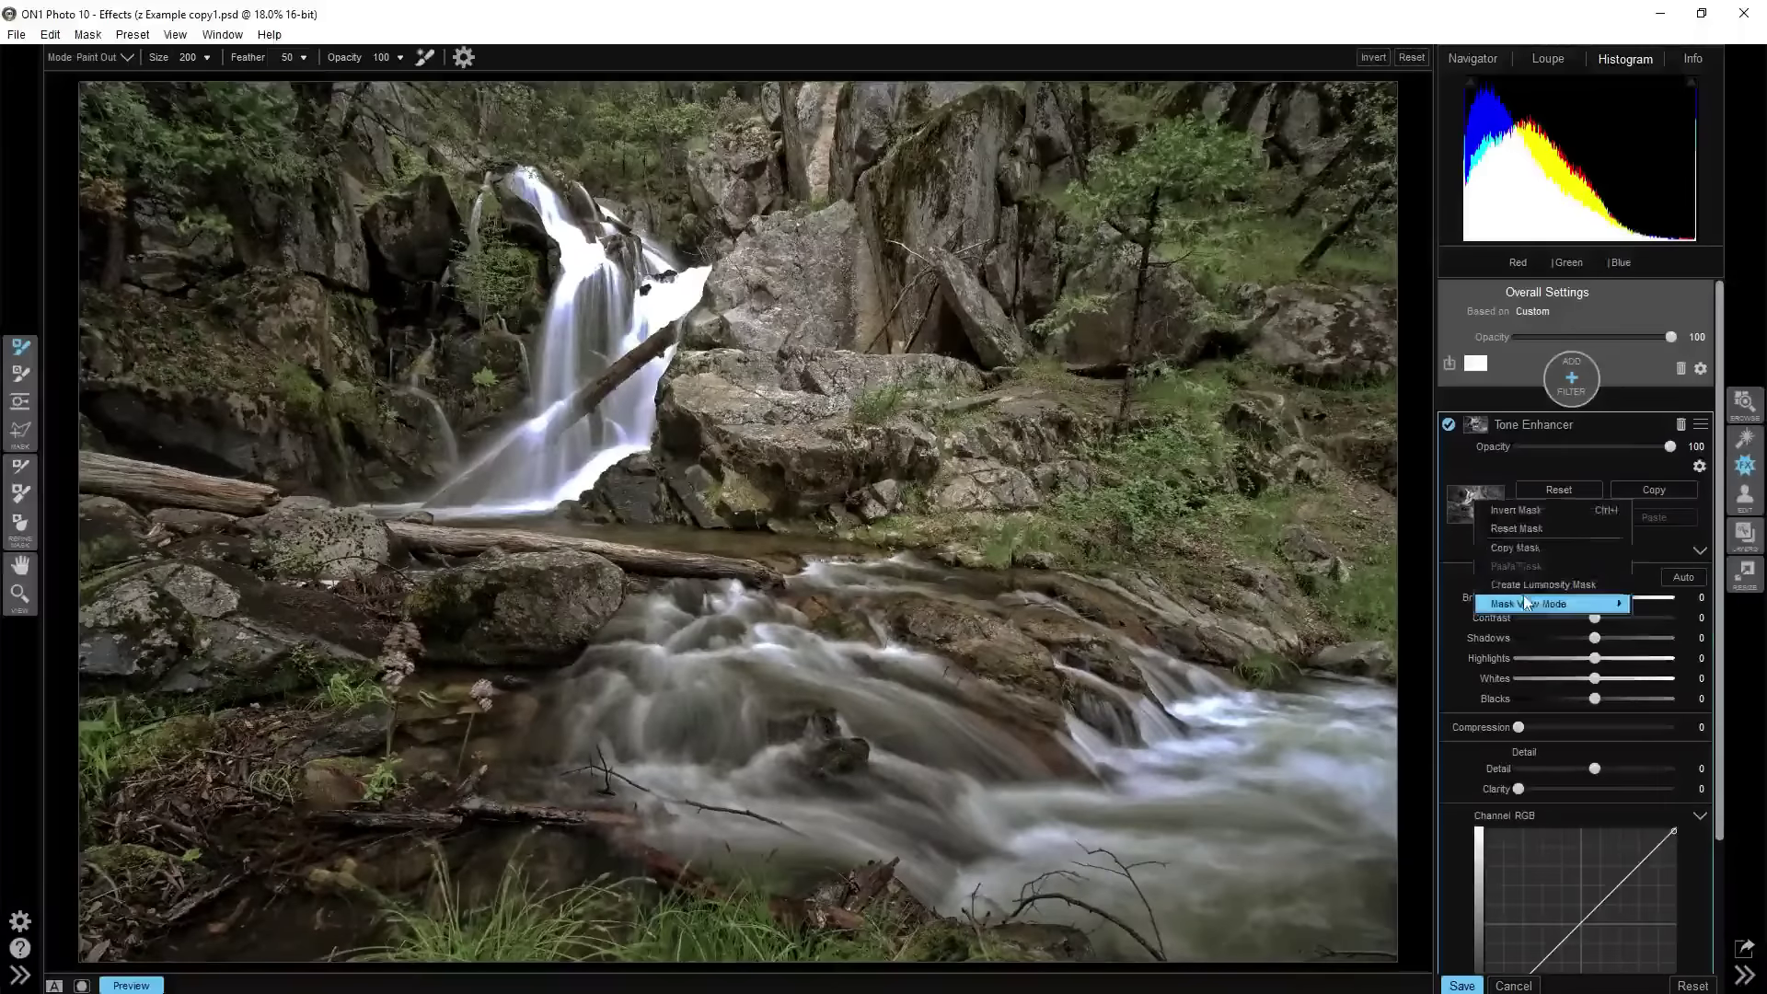
pyautogui.moveTo(1565, 604)
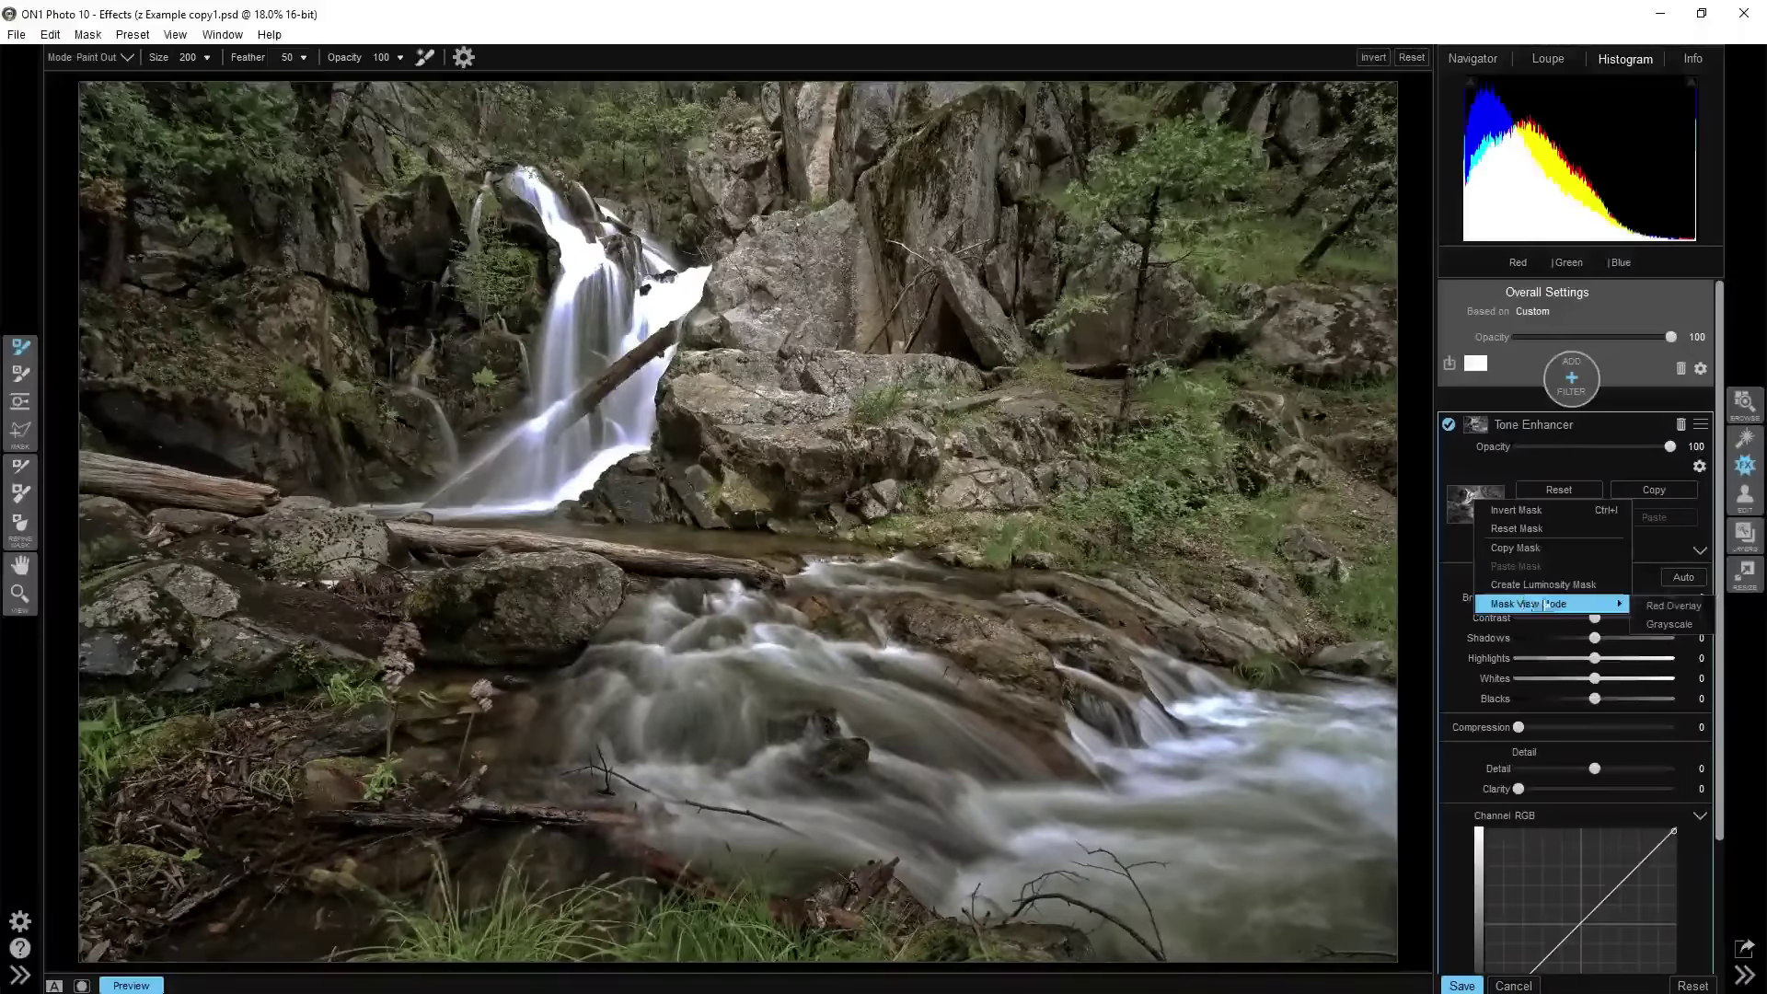
pyautogui.click(1666, 608)
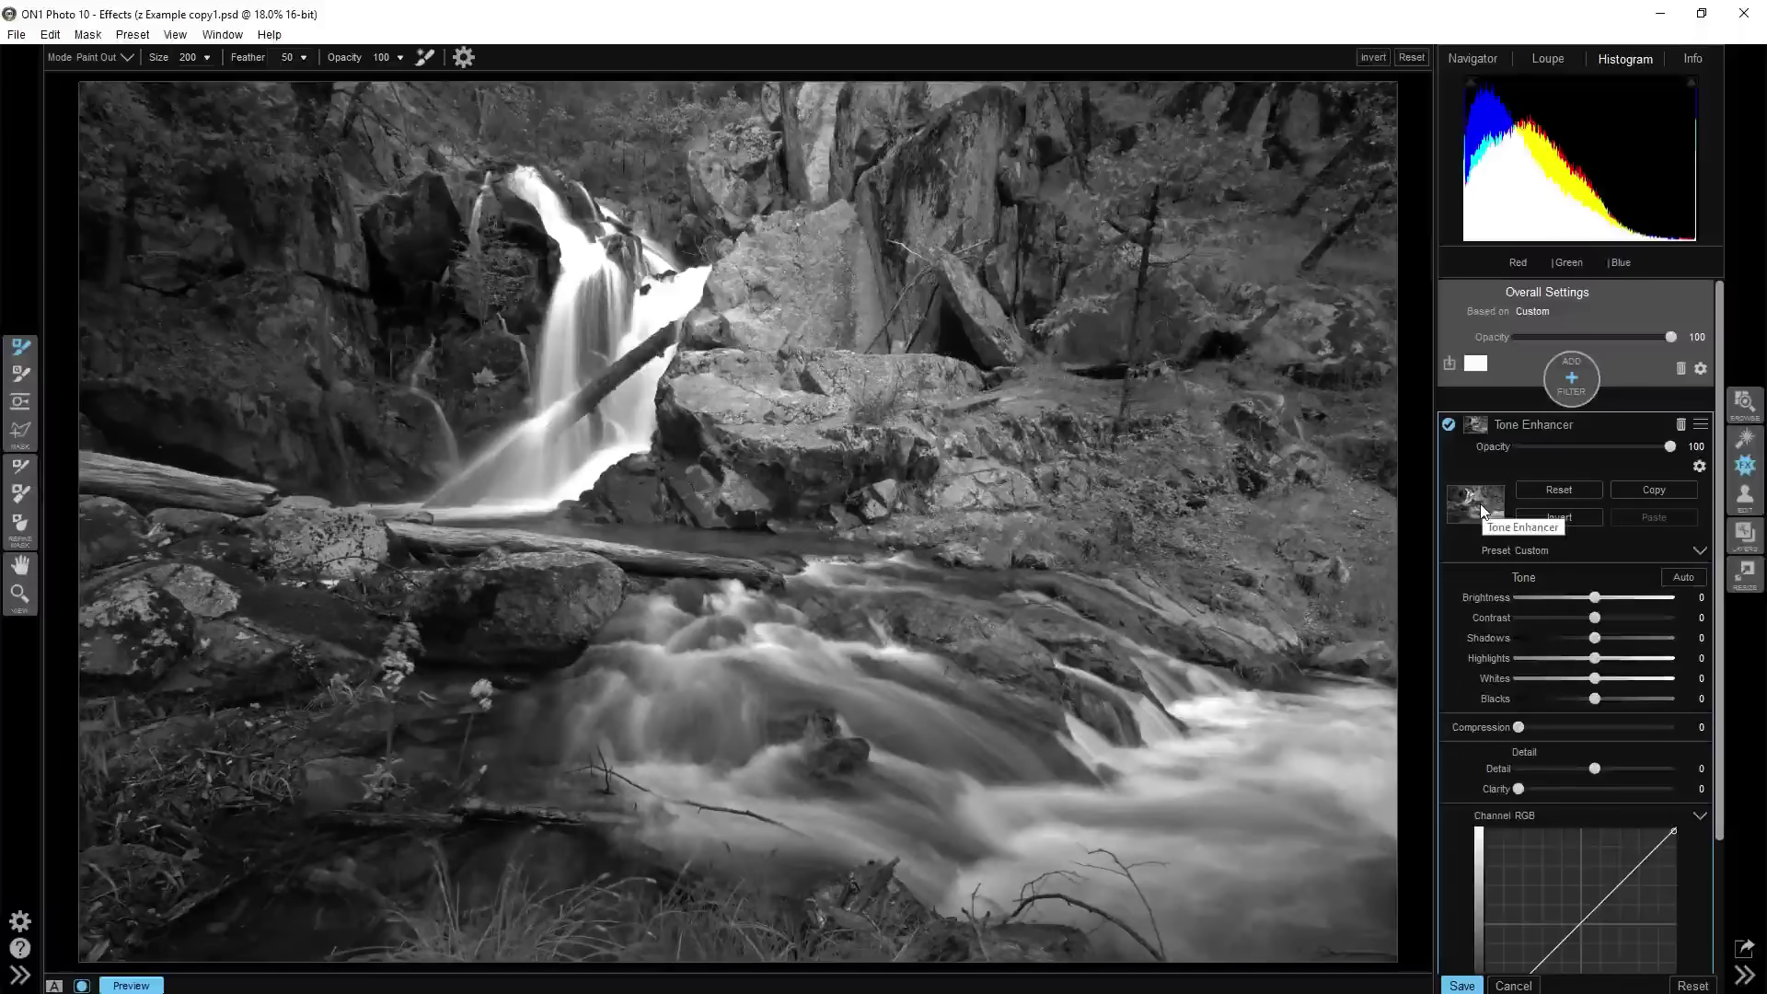
# Invert the luminosity mask and switch its view mode to Red Overlay
pyautogui.click(1563, 521)
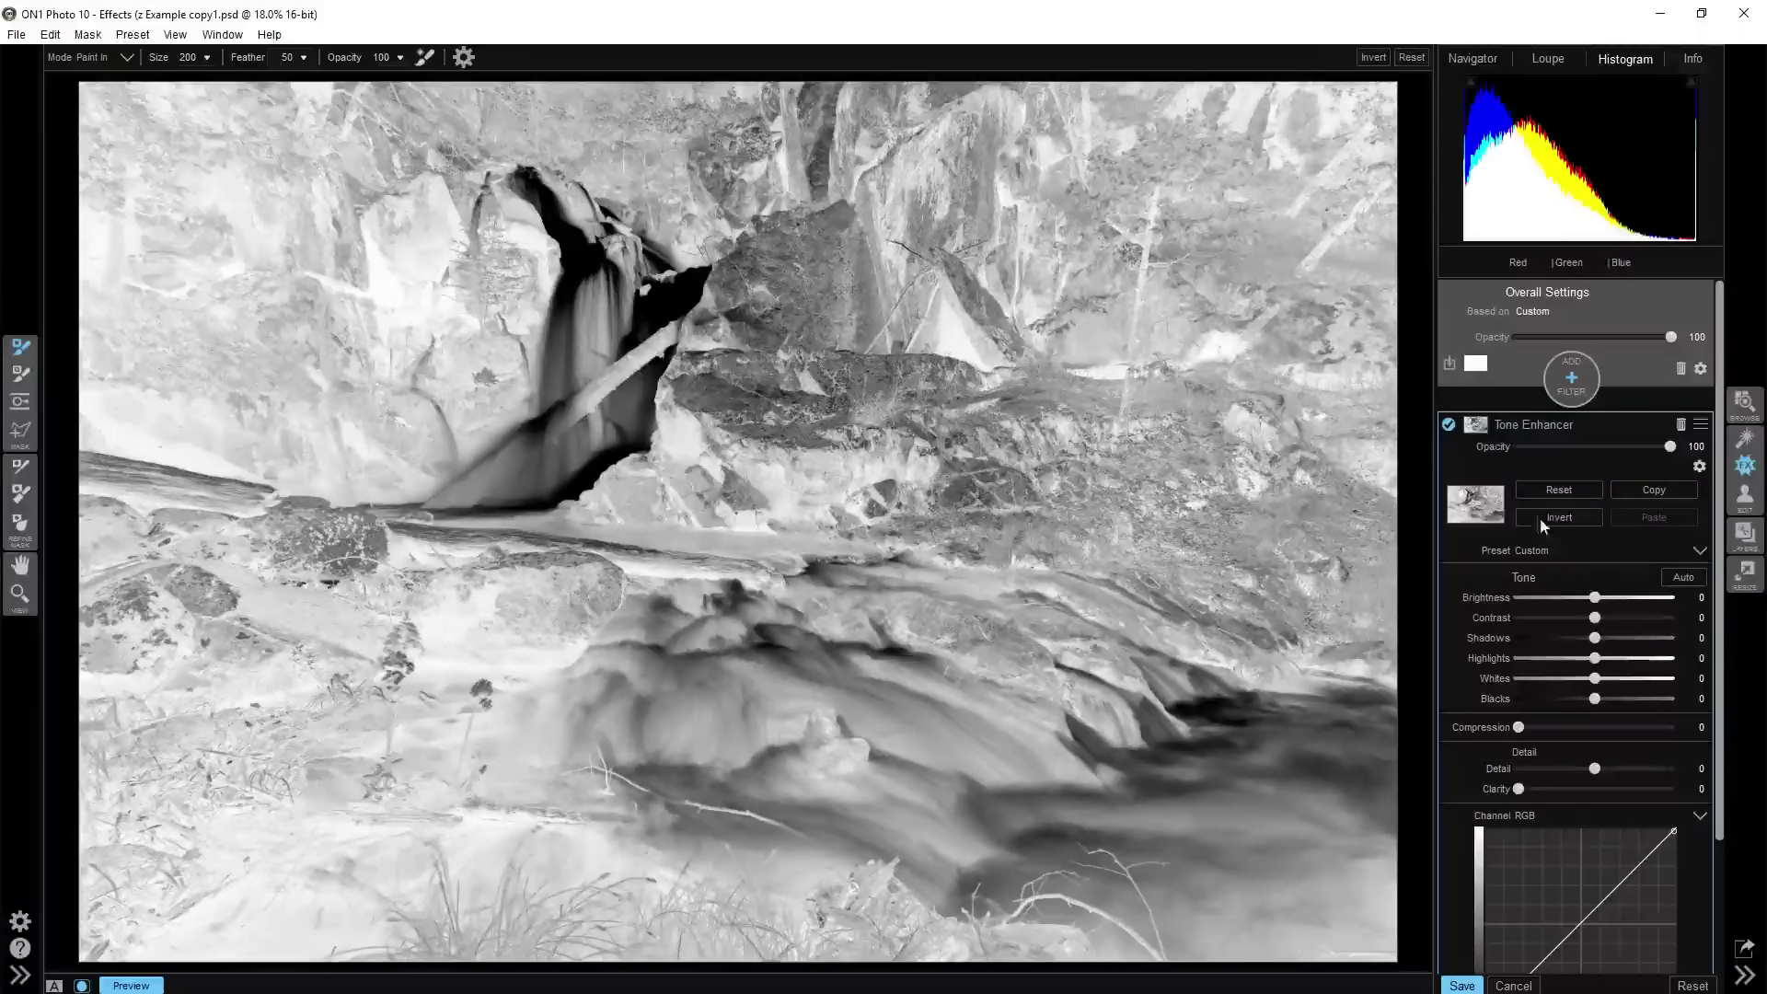
pyautogui.rightClick(1472, 500)
pyautogui.moveTo(1532, 603)
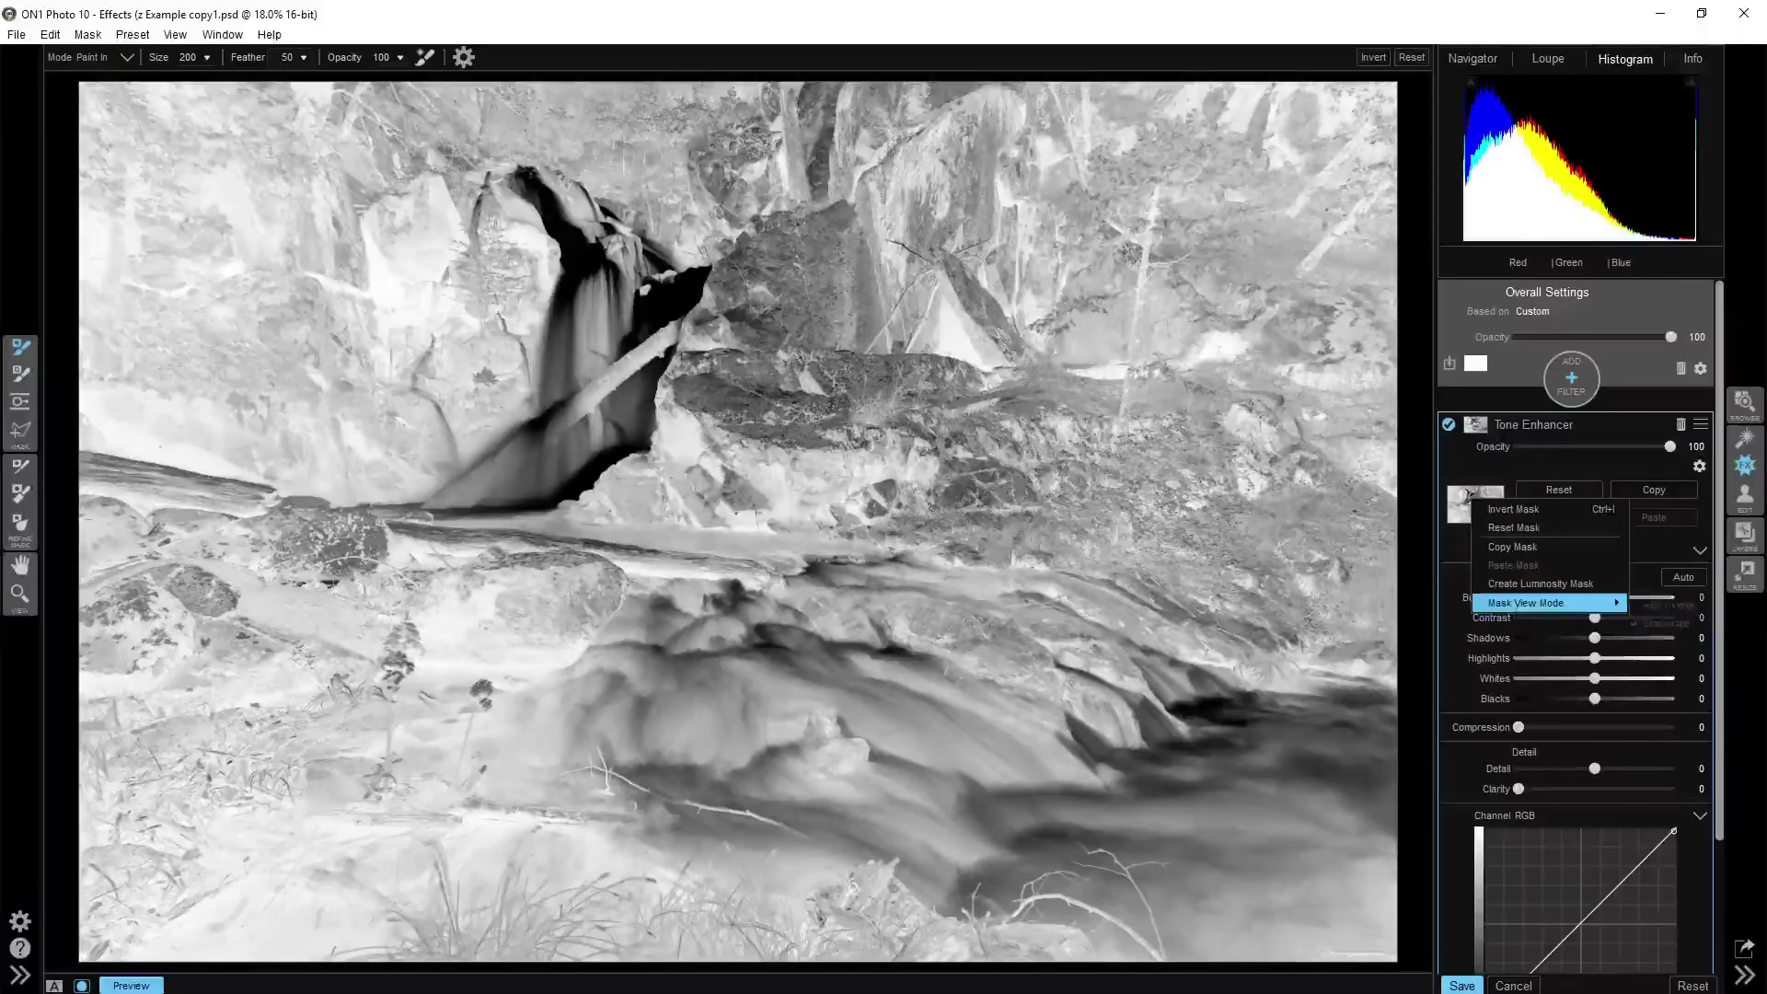
pyautogui.click(1650, 606)
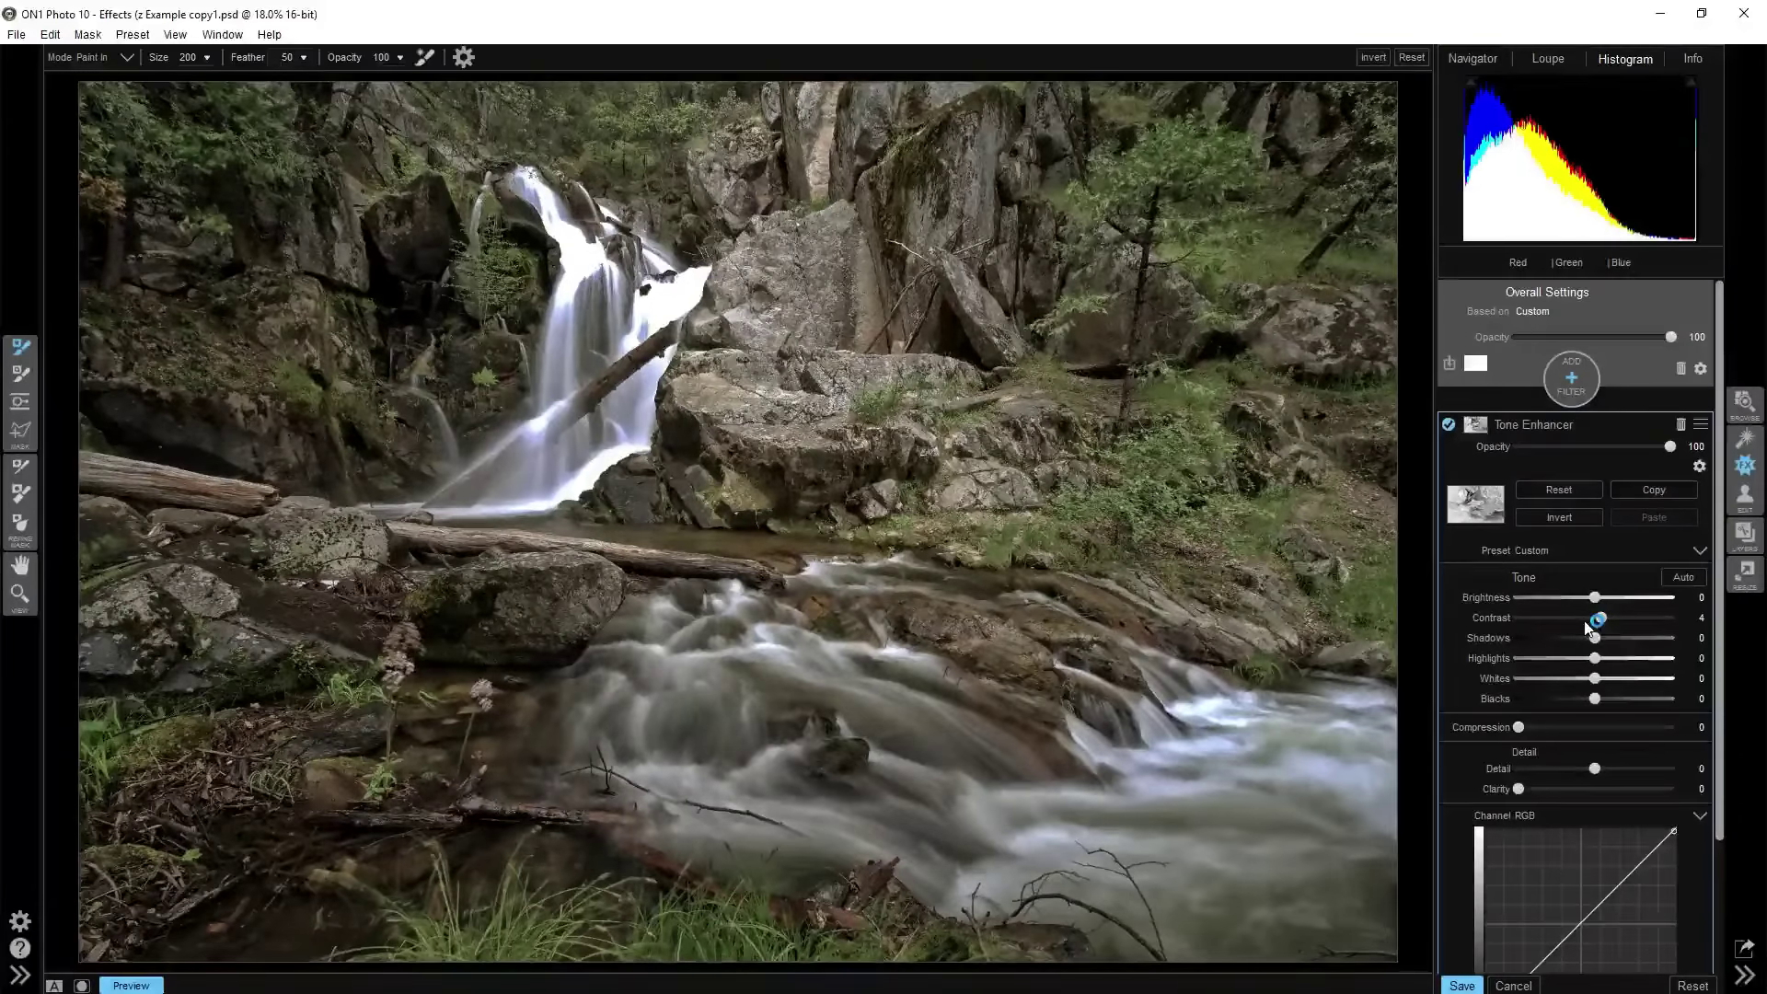
# Set the masked Tone Enhancer's contrast to 20 and shadows to -36, then check its mask in grayscale view and hide it
pyautogui.moveTo(1594, 627); pyautogui.dragTo(1629, 626)
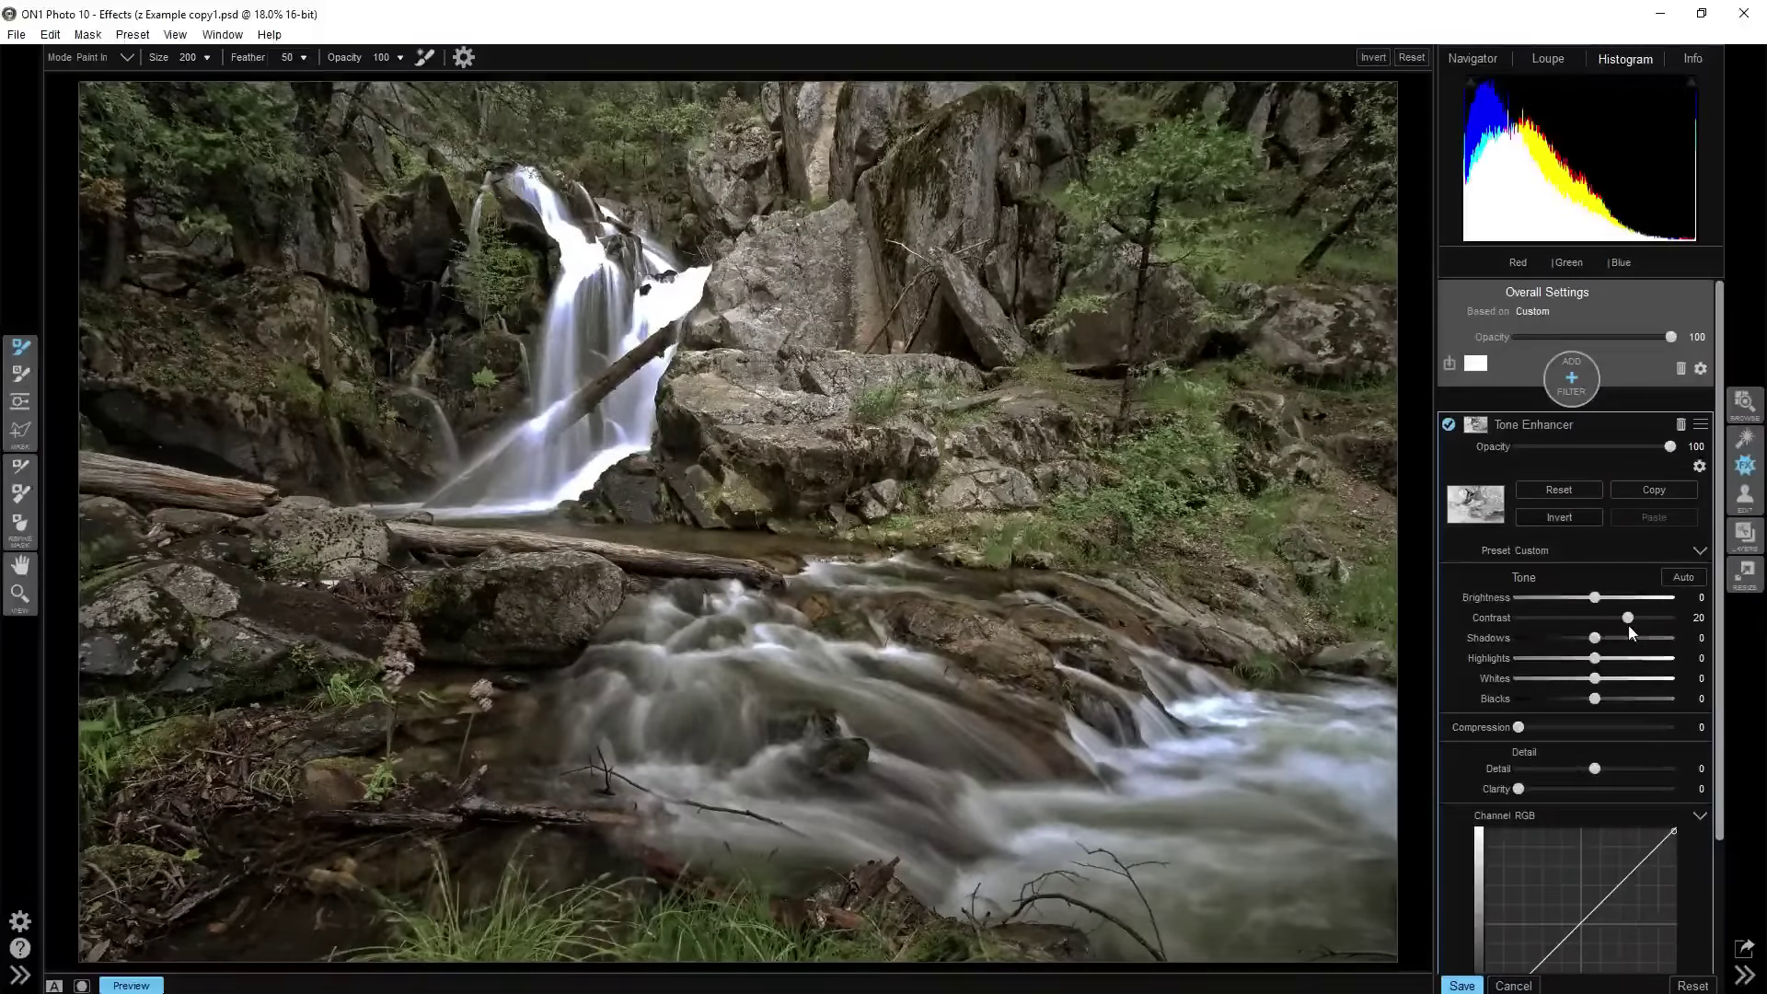
pyautogui.moveTo(1595, 638); pyautogui.dragTo(1547, 639)
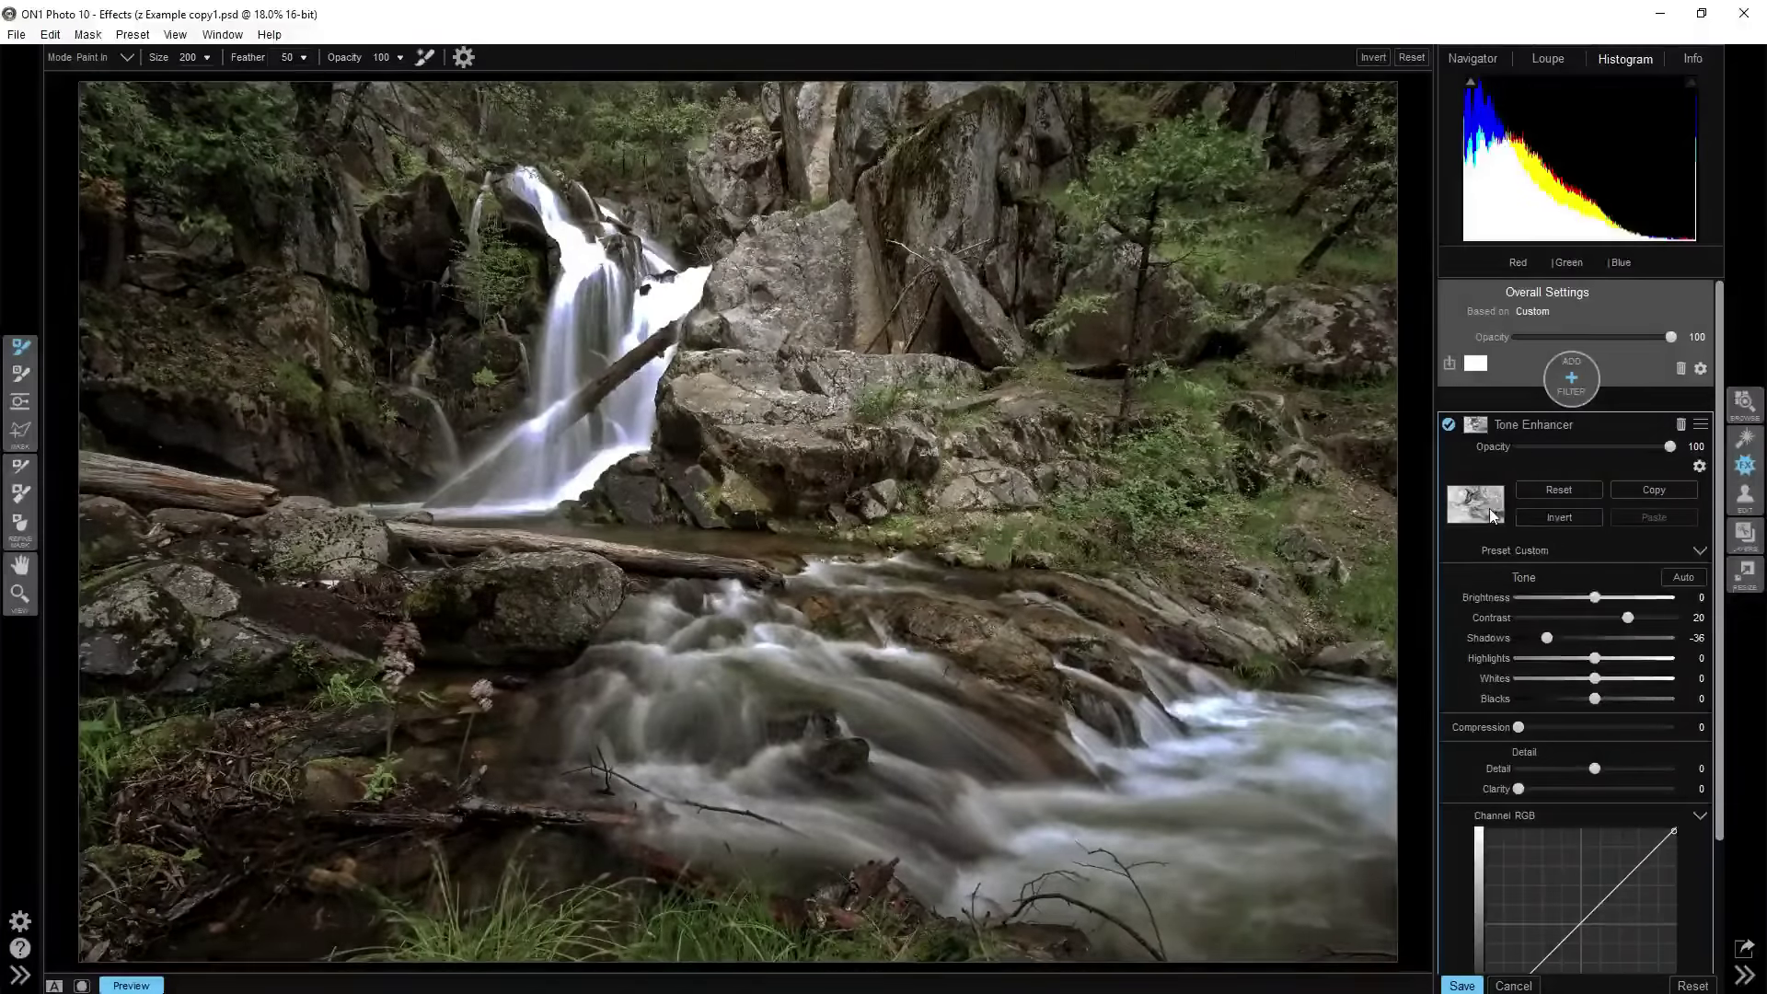
pyautogui.rightClick(1476, 504)
pyautogui.moveTo(1574, 605)
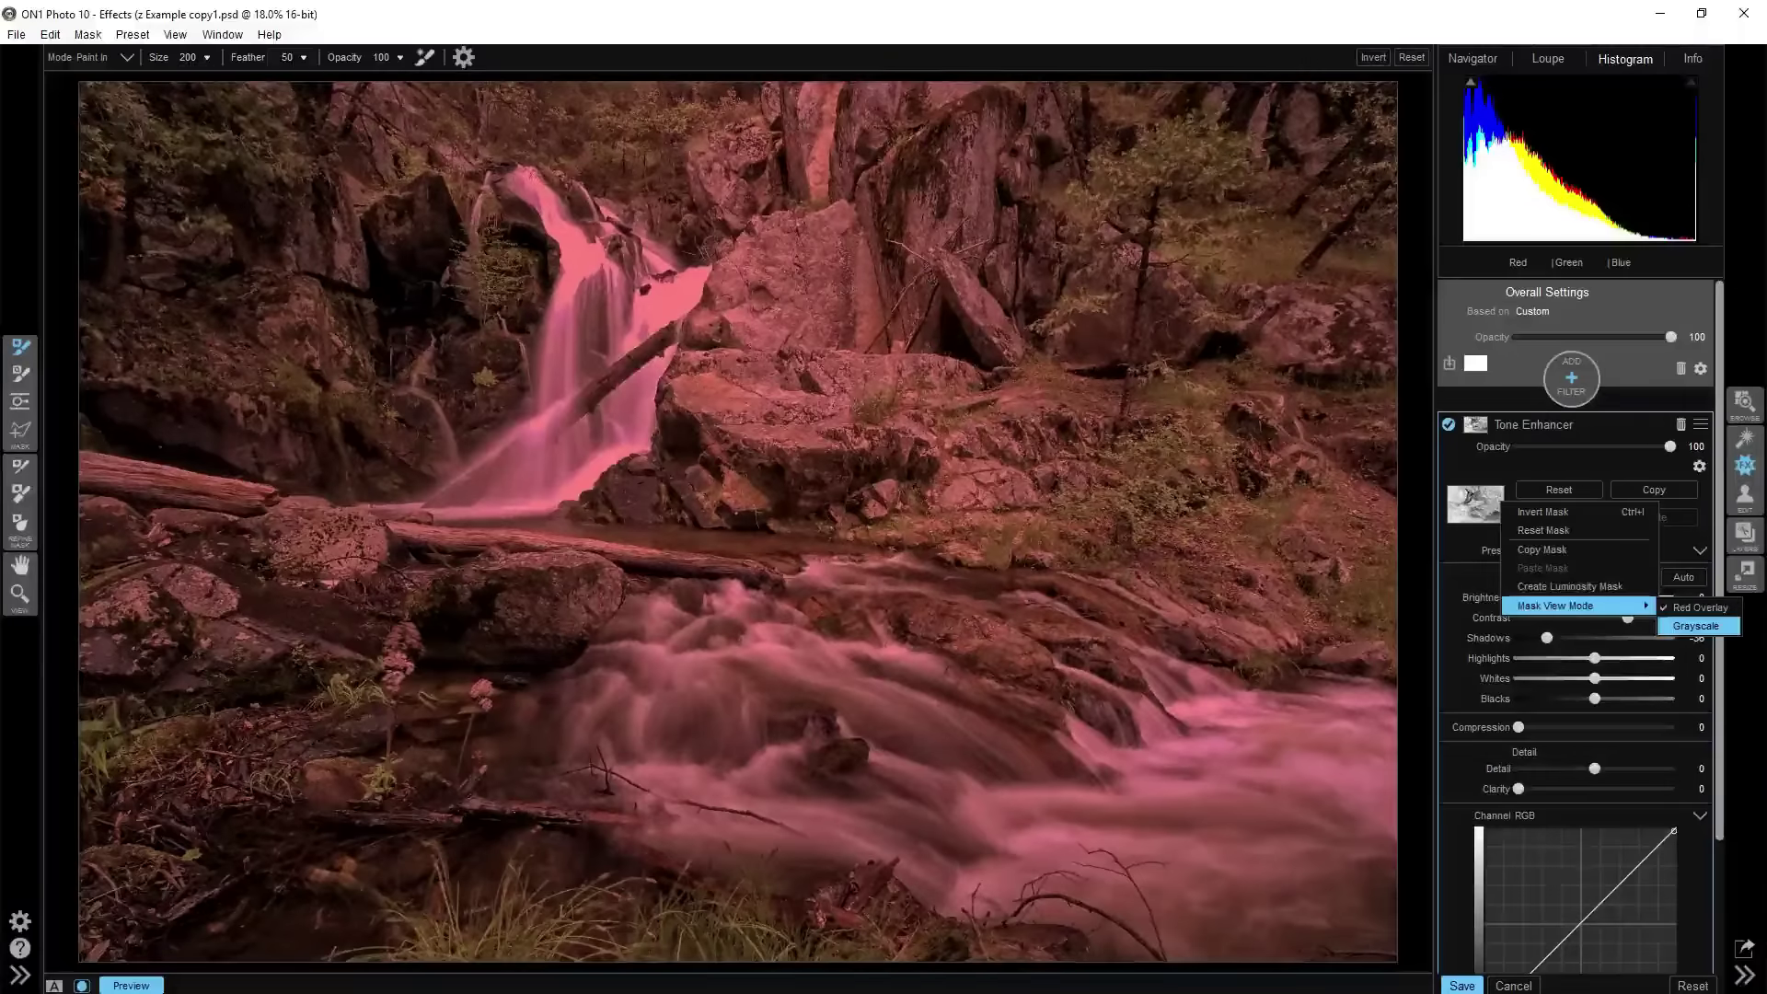
pyautogui.click(1696, 626)
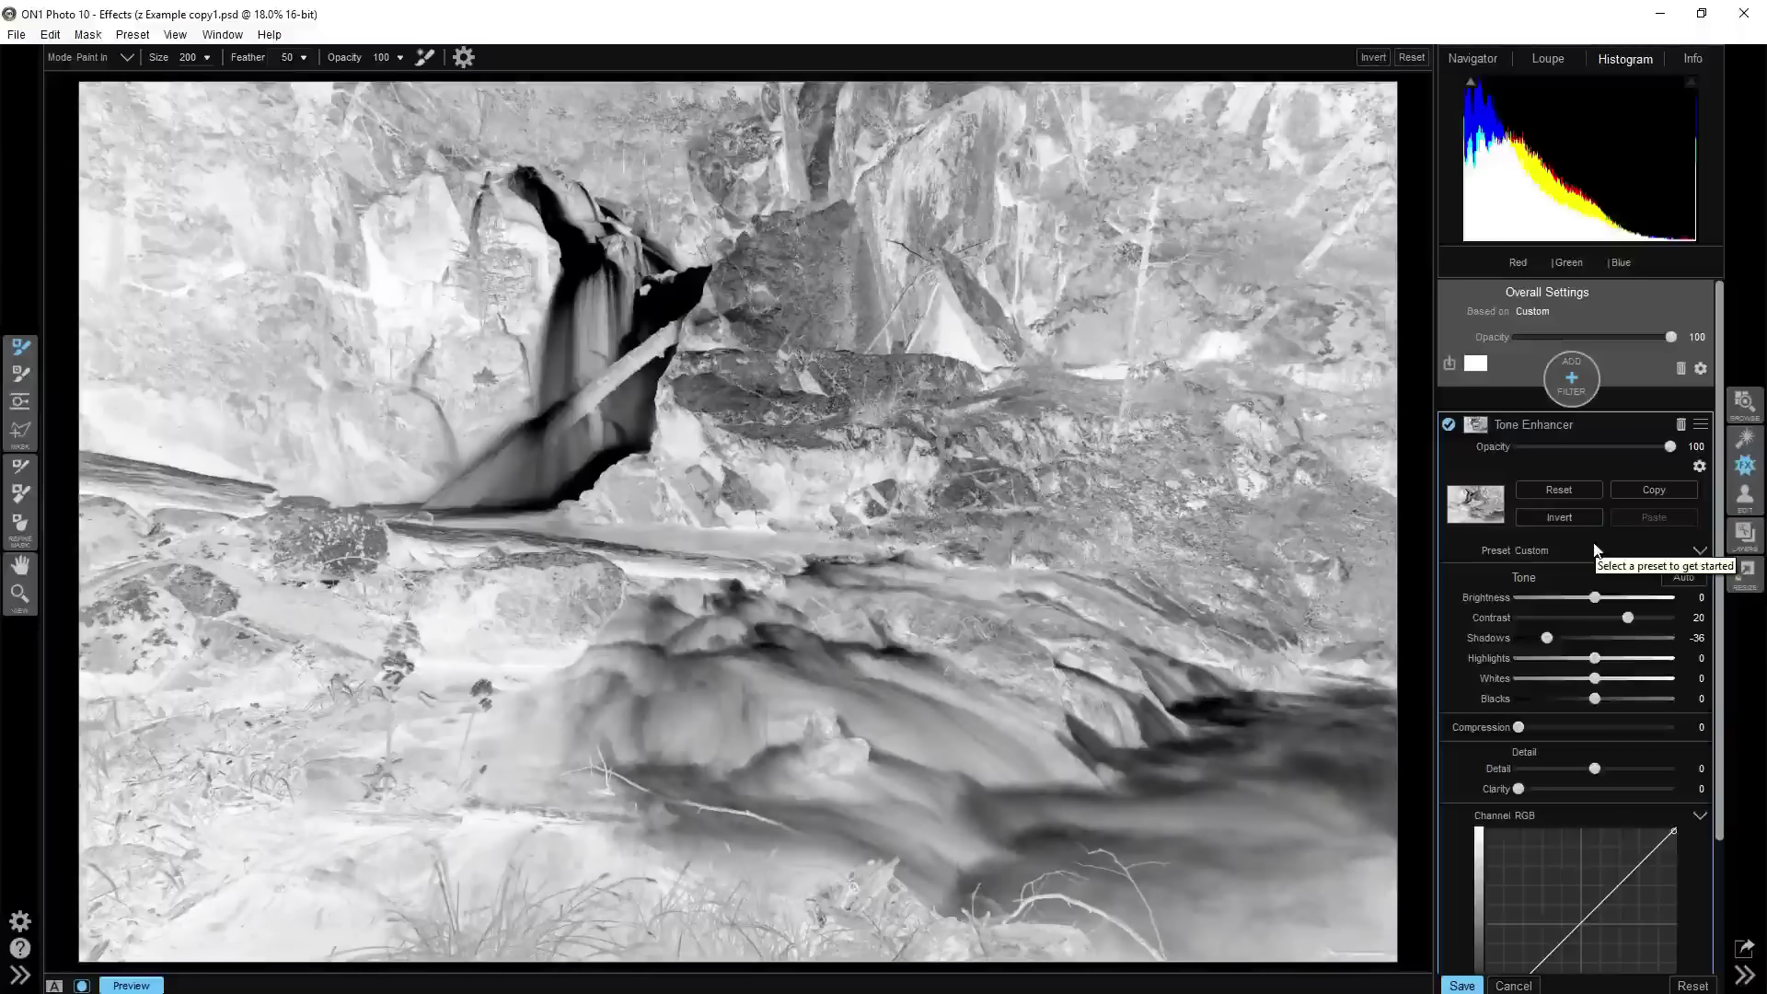
pyautogui.hotkey('ctrl', 'm')
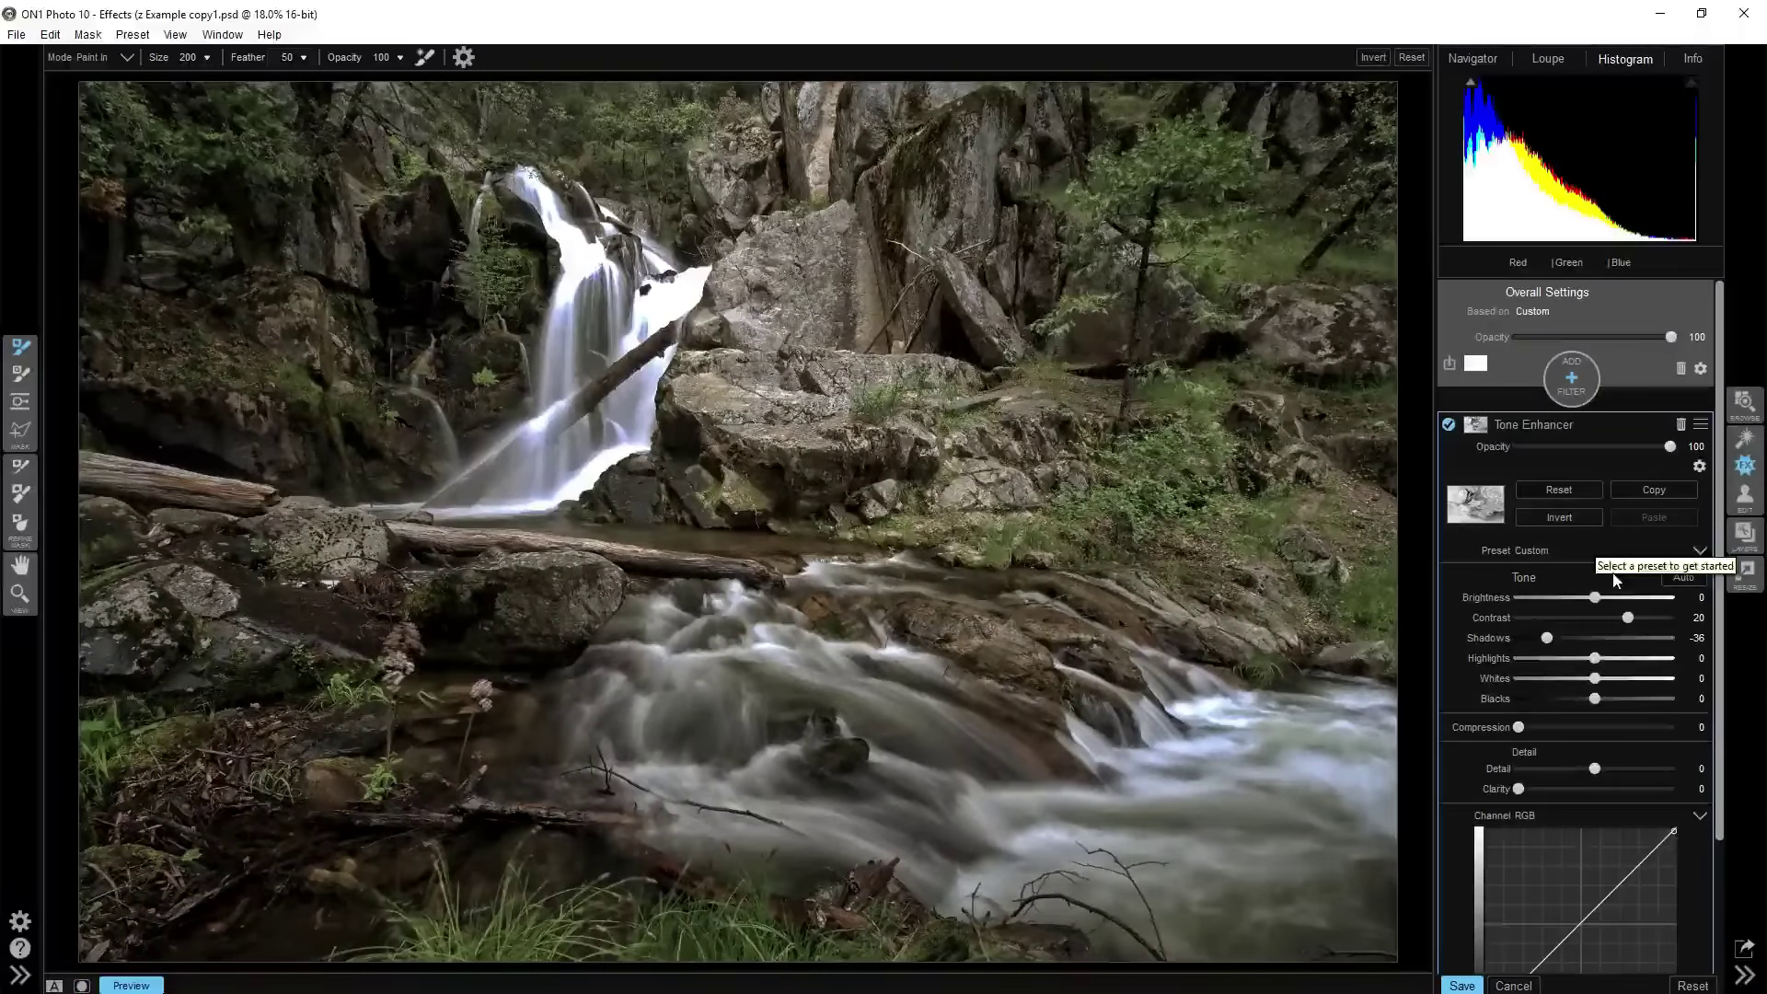
# Set the masked Tone Enhancer's shadows to -38 and highlights to -11, trying both darker and brighter highlights and comparing with the mask
pyautogui.moveTo(1547, 638); pyautogui.dragTo(1546, 644)
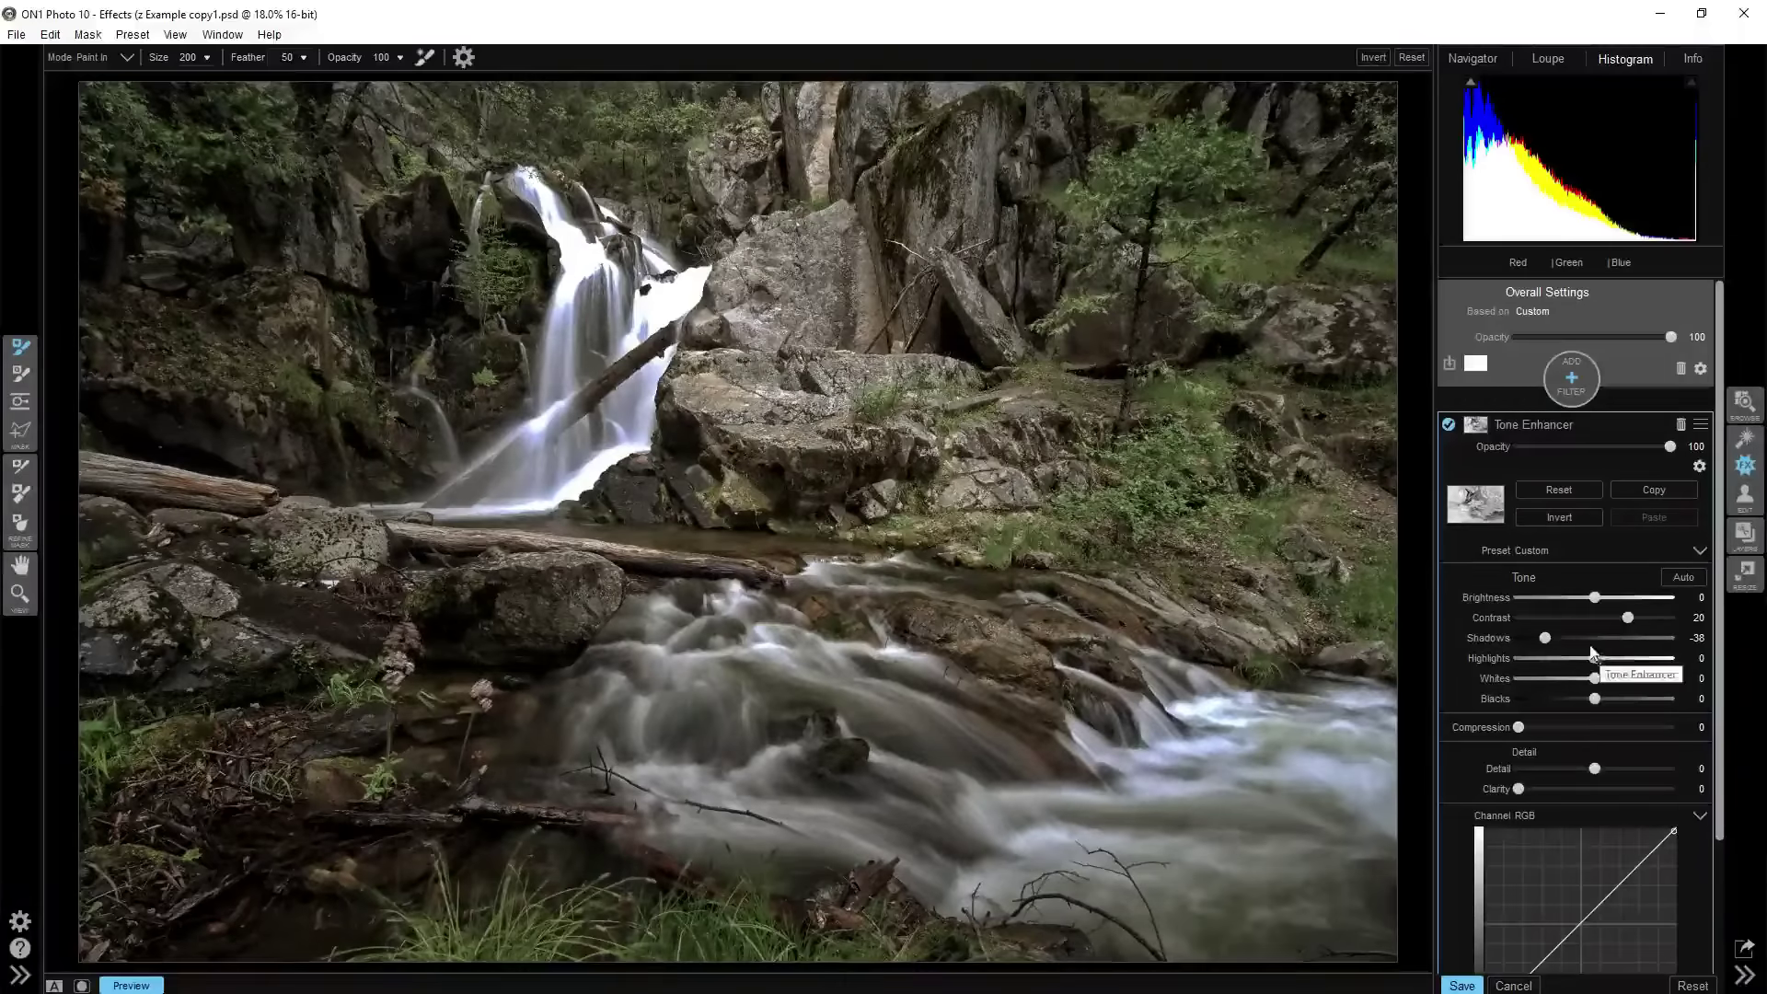
pyautogui.moveTo(1592, 662); pyautogui.dragTo(1561, 667)
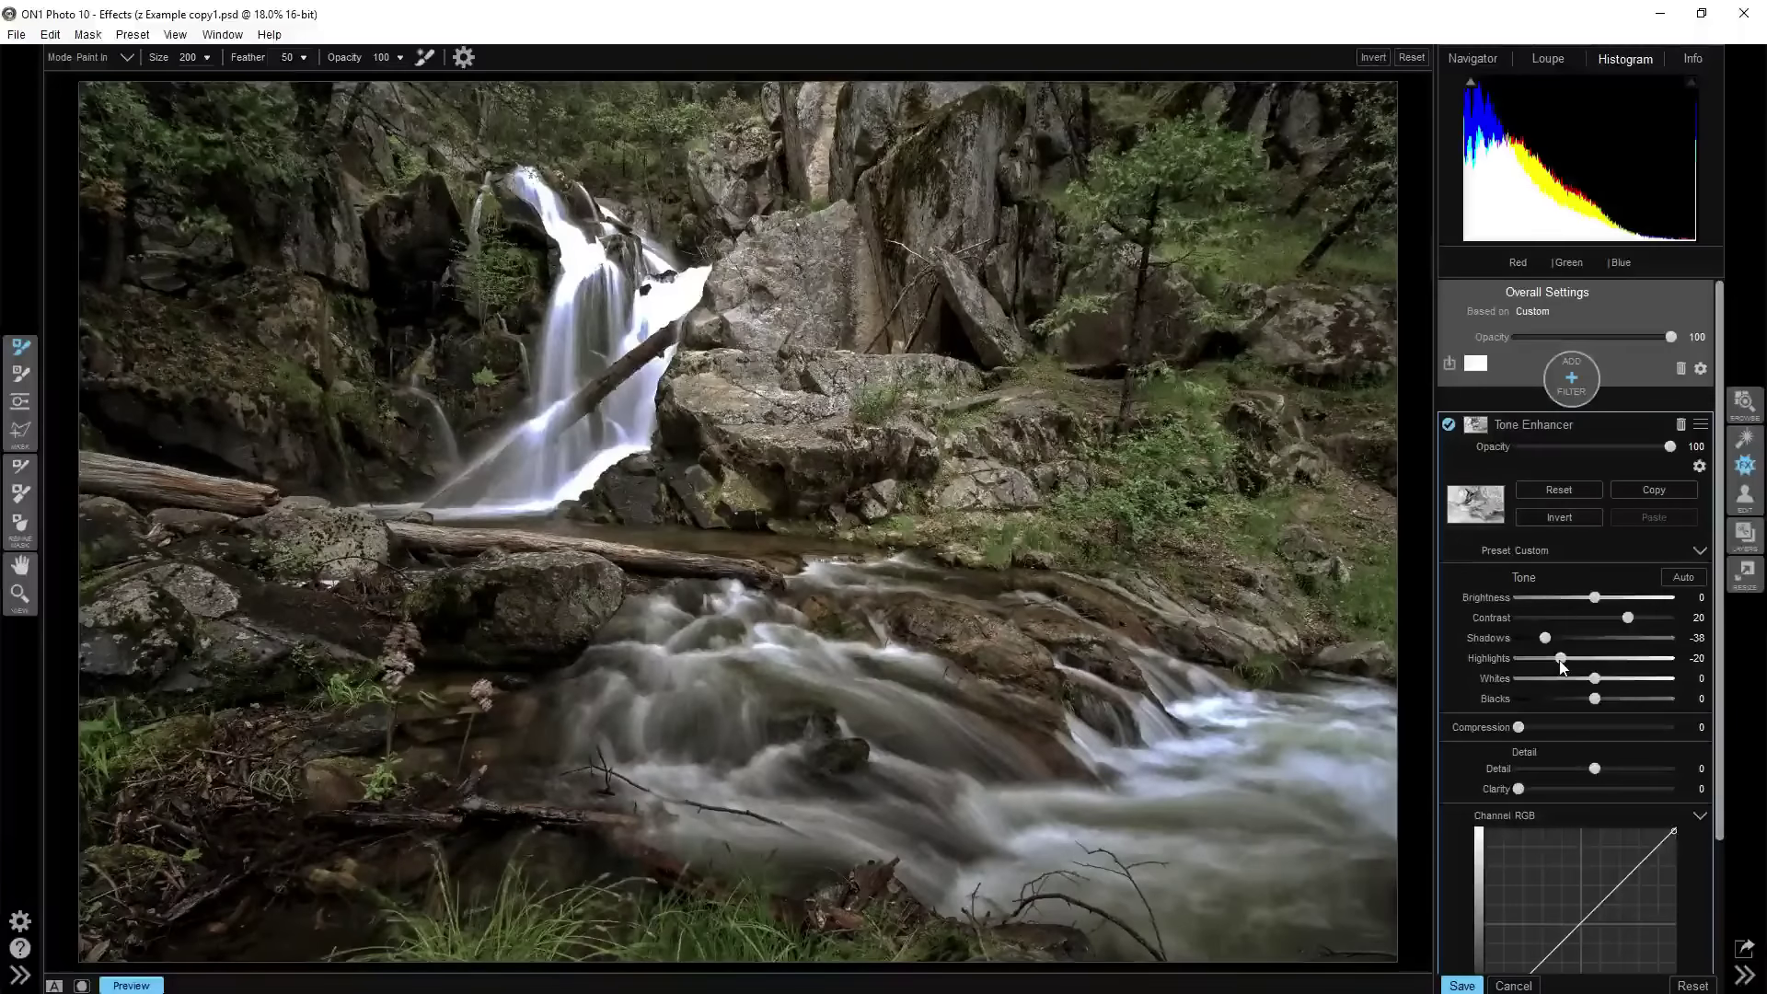
pyautogui.moveTo(1561, 659); pyautogui.dragTo(1596, 659)
pyautogui.moveTo(1596, 659); pyautogui.dragTo(1607, 661)
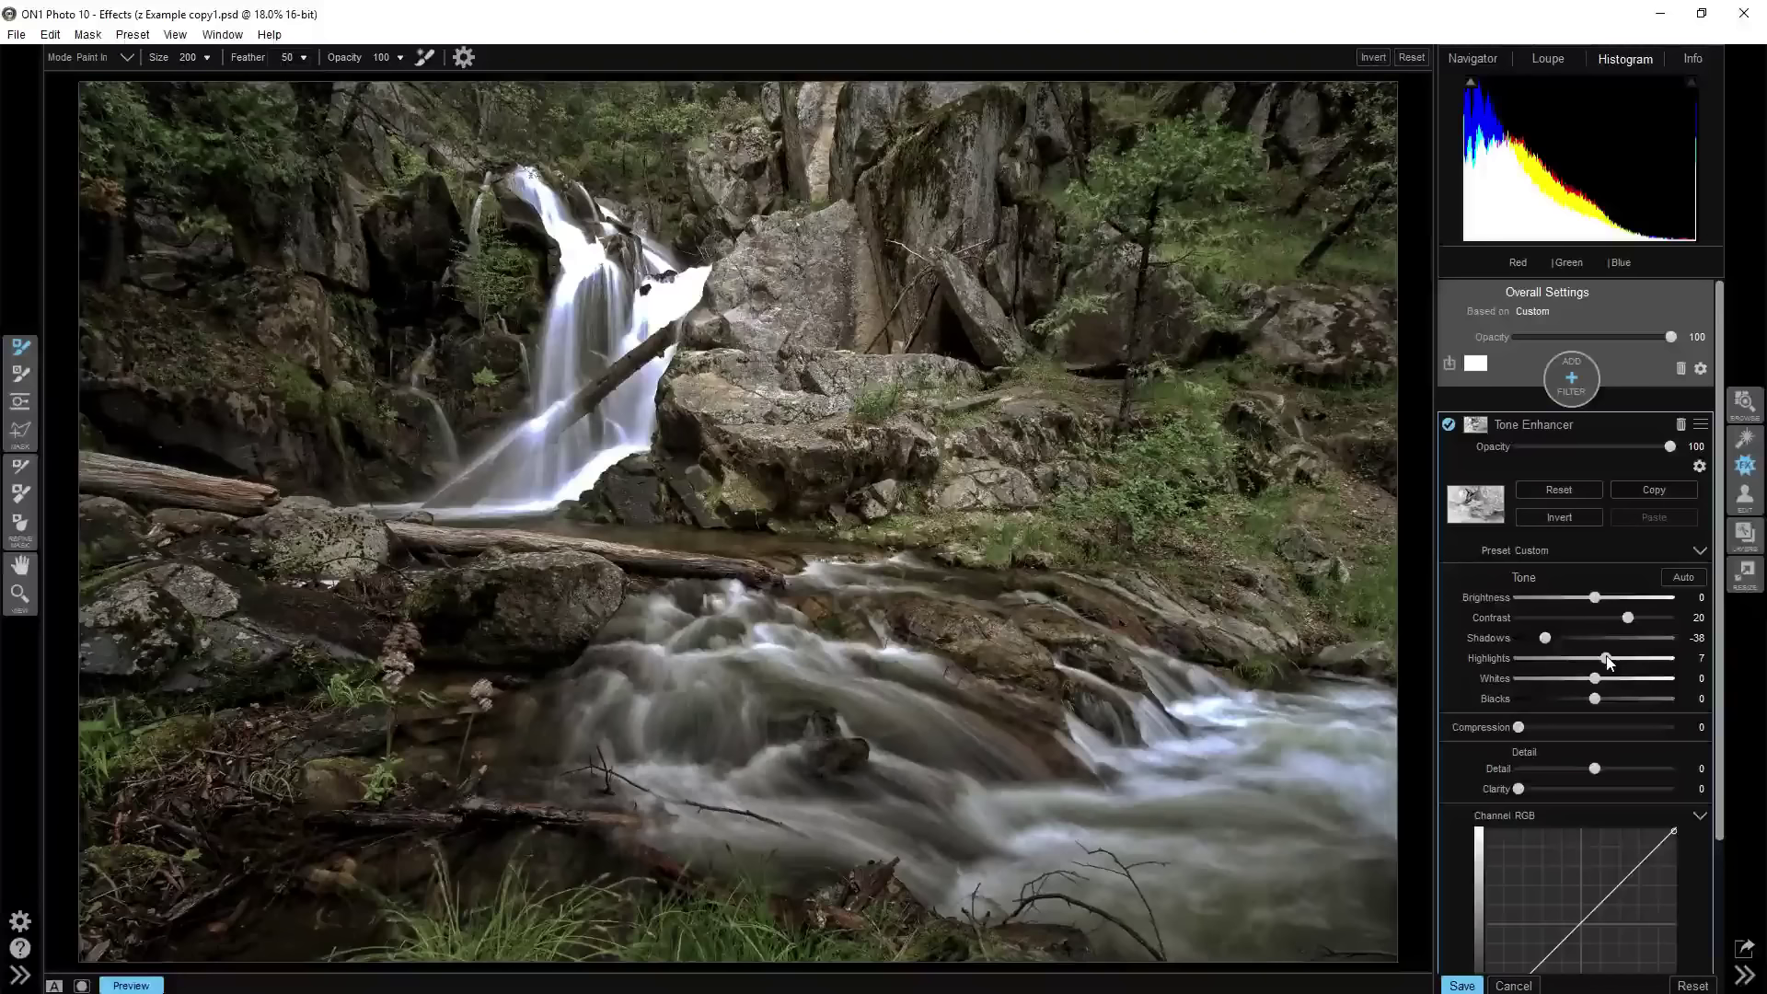
pyautogui.moveTo(1608, 661); pyautogui.dragTo(1613, 667)
pyautogui.moveTo(1613, 668); pyautogui.dragTo(1580, 667)
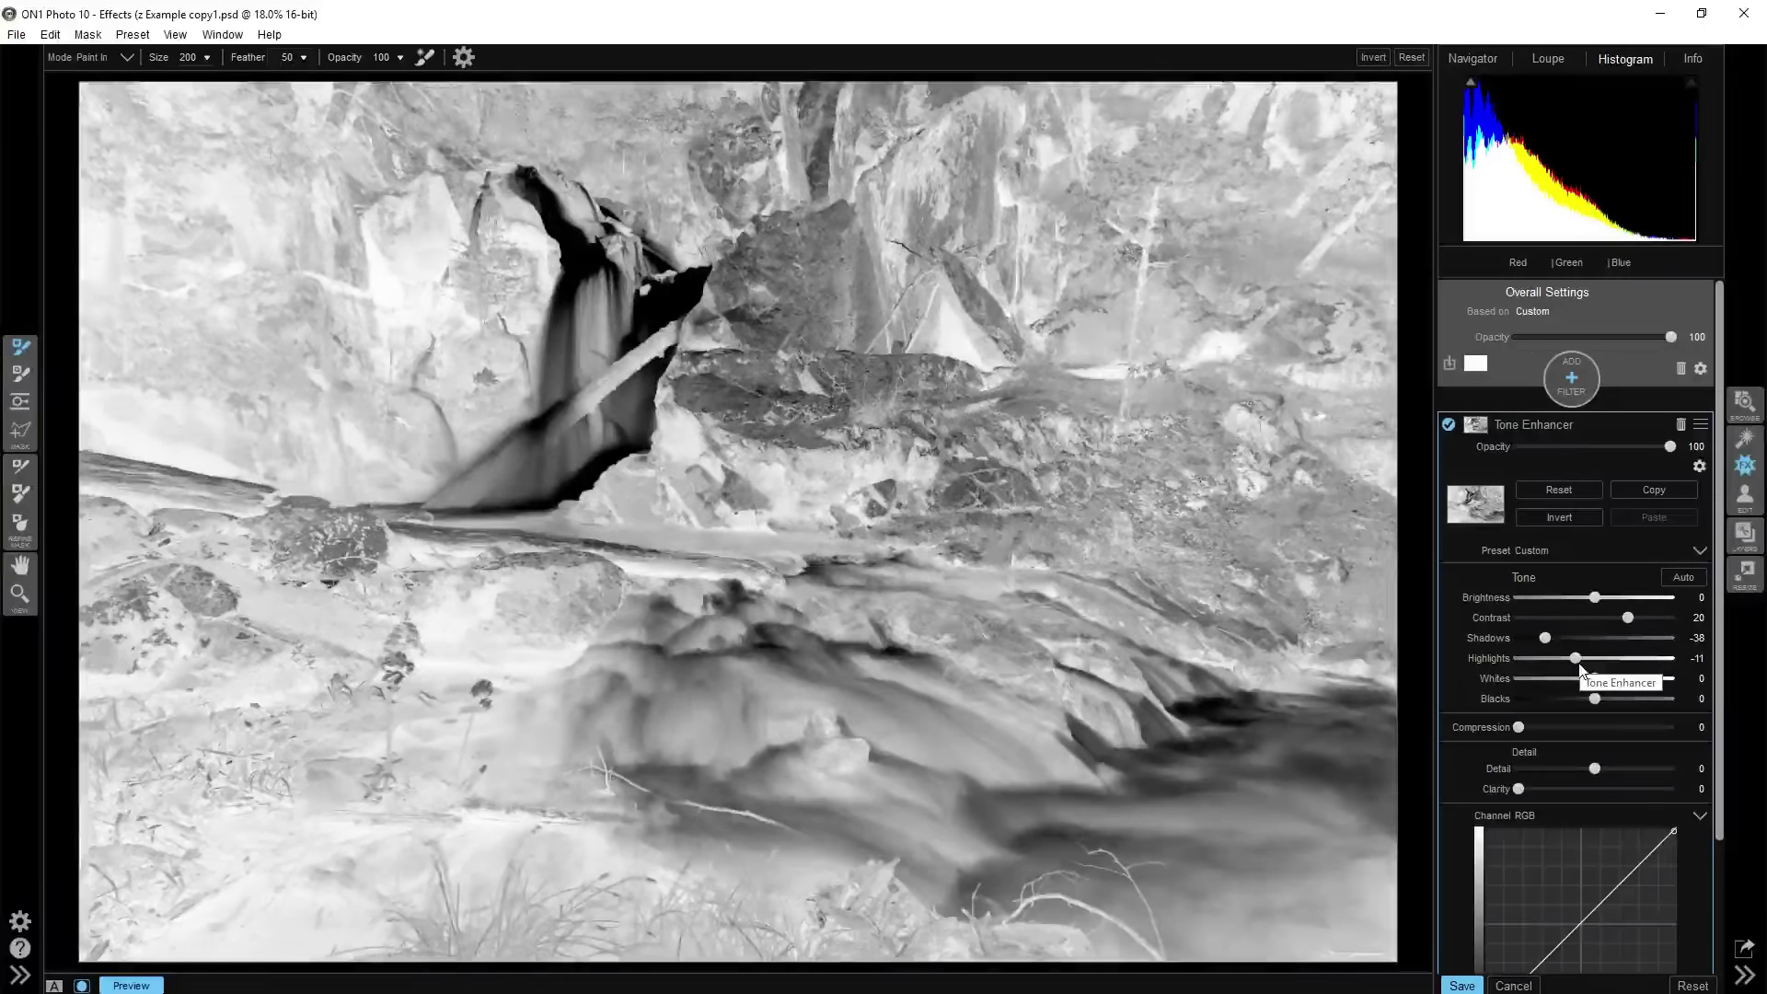
pyautogui.hotkey('ctrl', 'm')
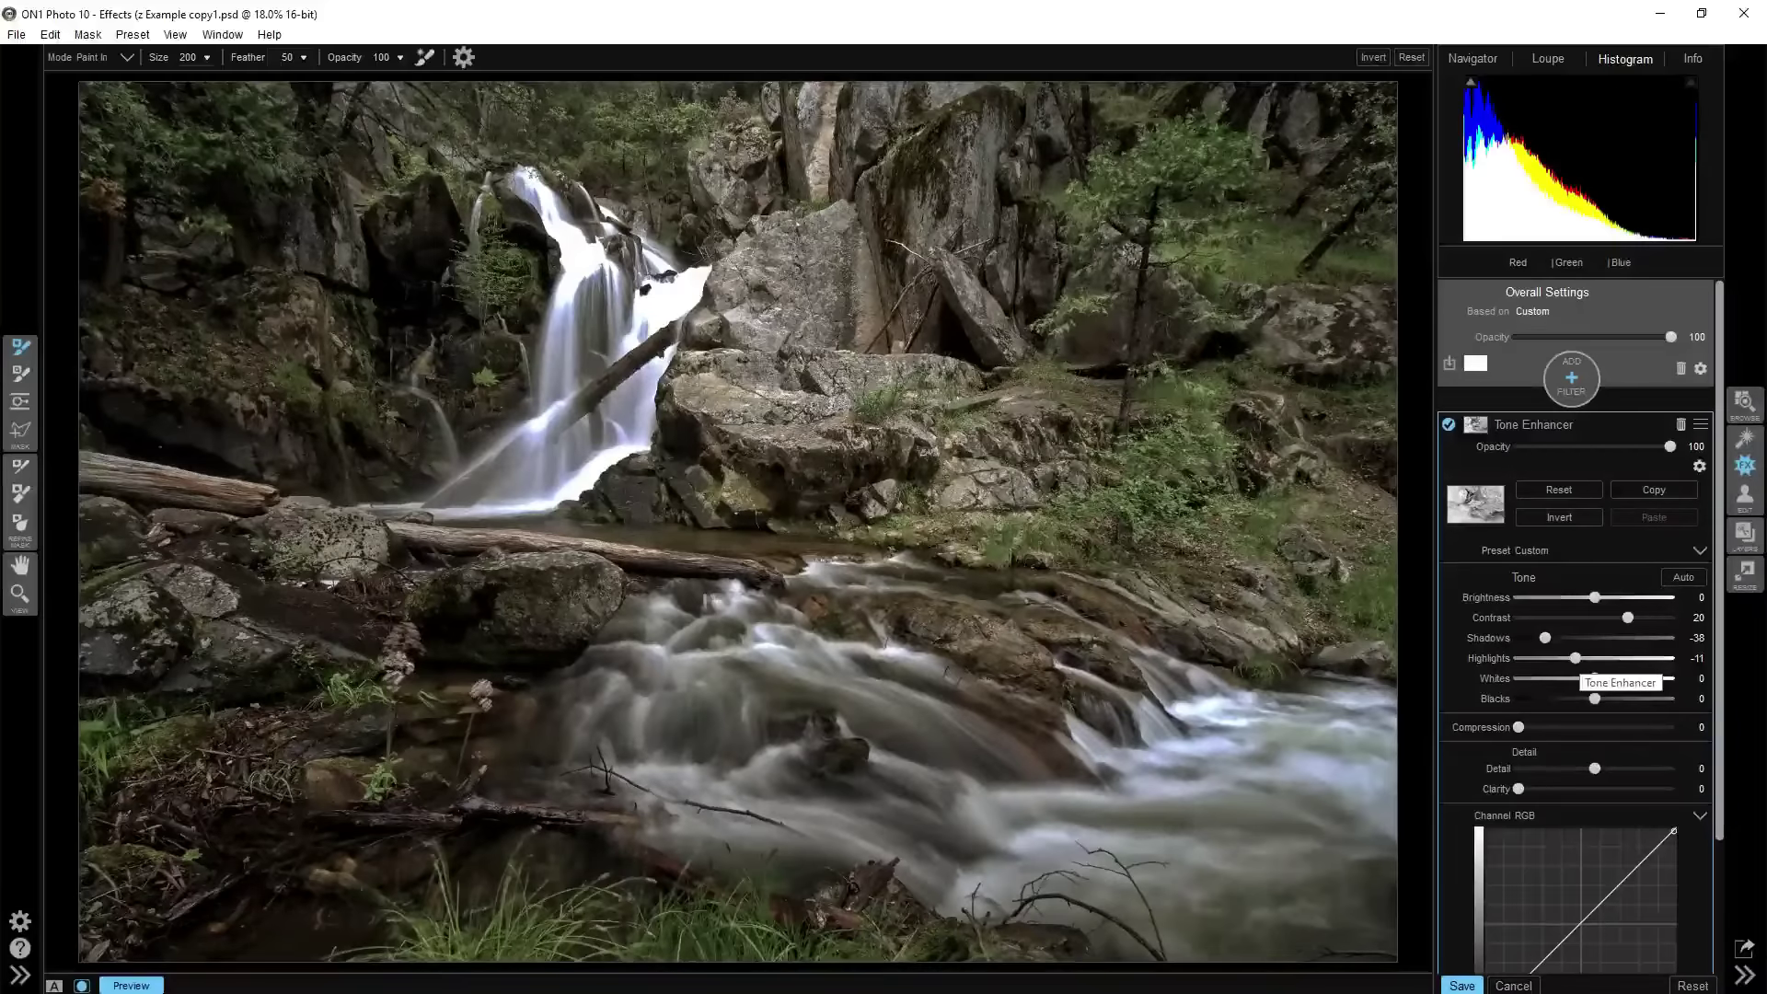
# Refine the masked Tone Enhancer to highlights -14 and whites -6, checking the mask and keeping detail at 0
pyautogui.scroll(-3, 1573, 661)
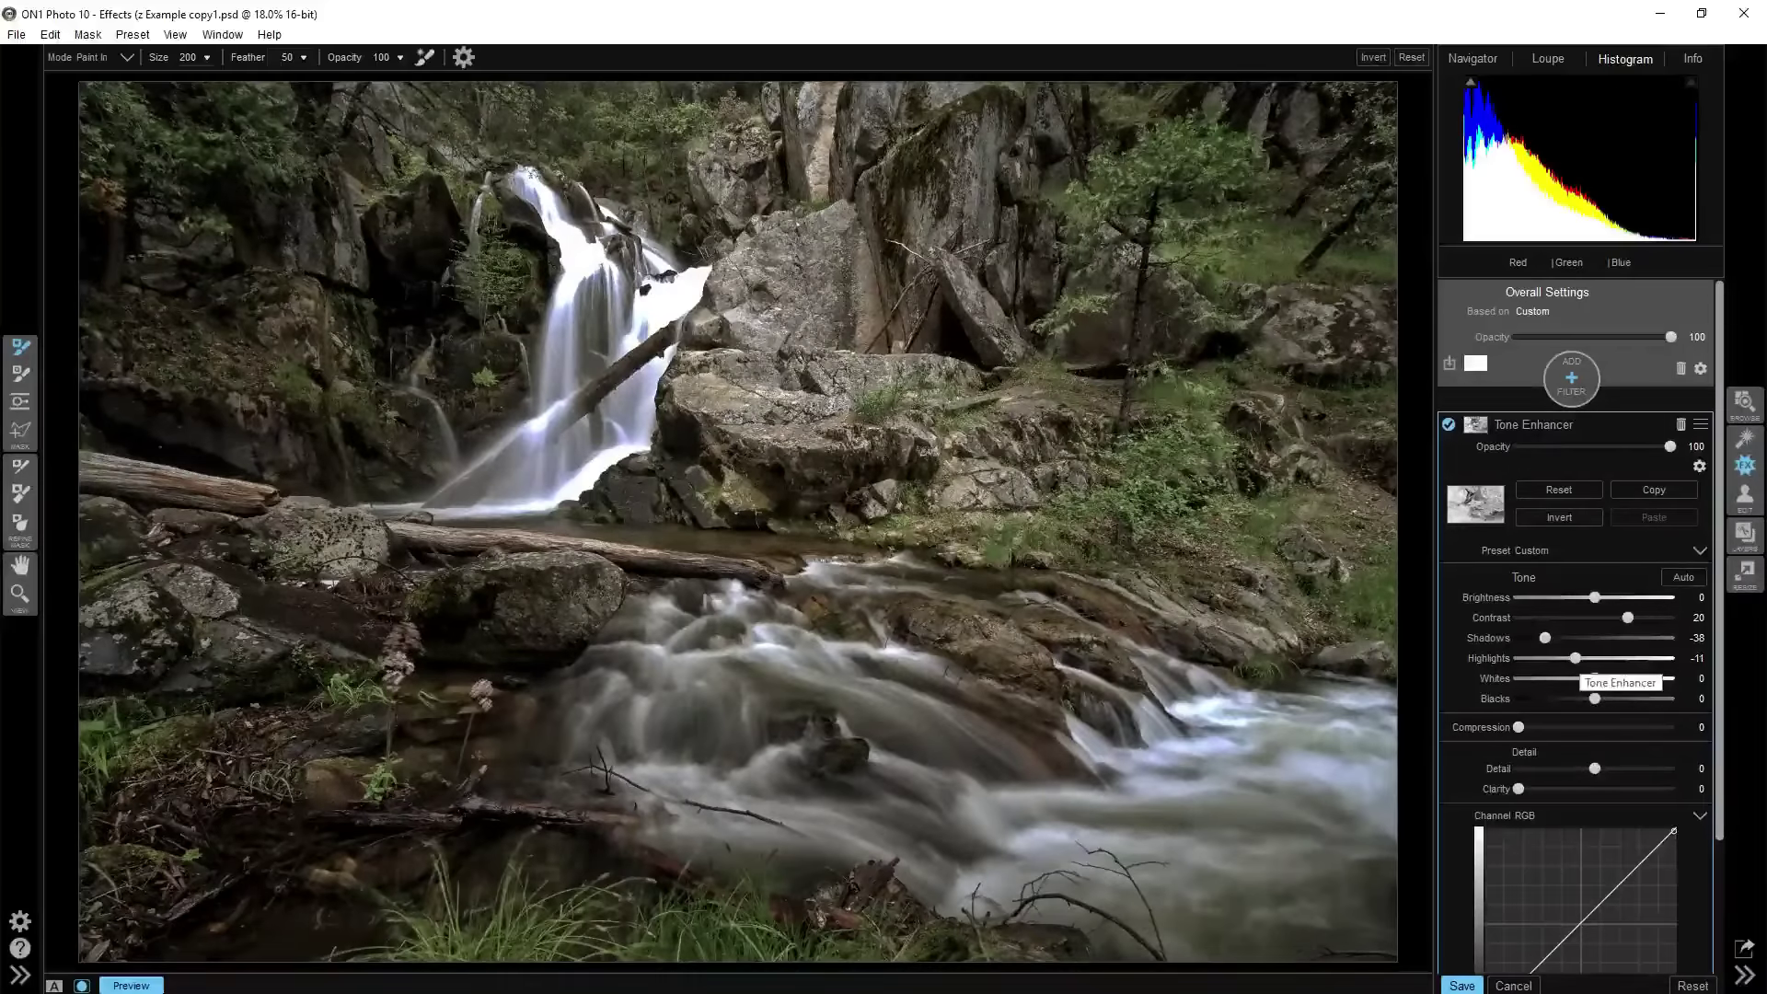
pyautogui.click(1573, 665)
pyautogui.moveTo(1571, 679)
pyautogui.mouseDown()
pyautogui.moveTo(1627, 679)
pyautogui.moveTo(1584, 683)
pyautogui.mouseUp()
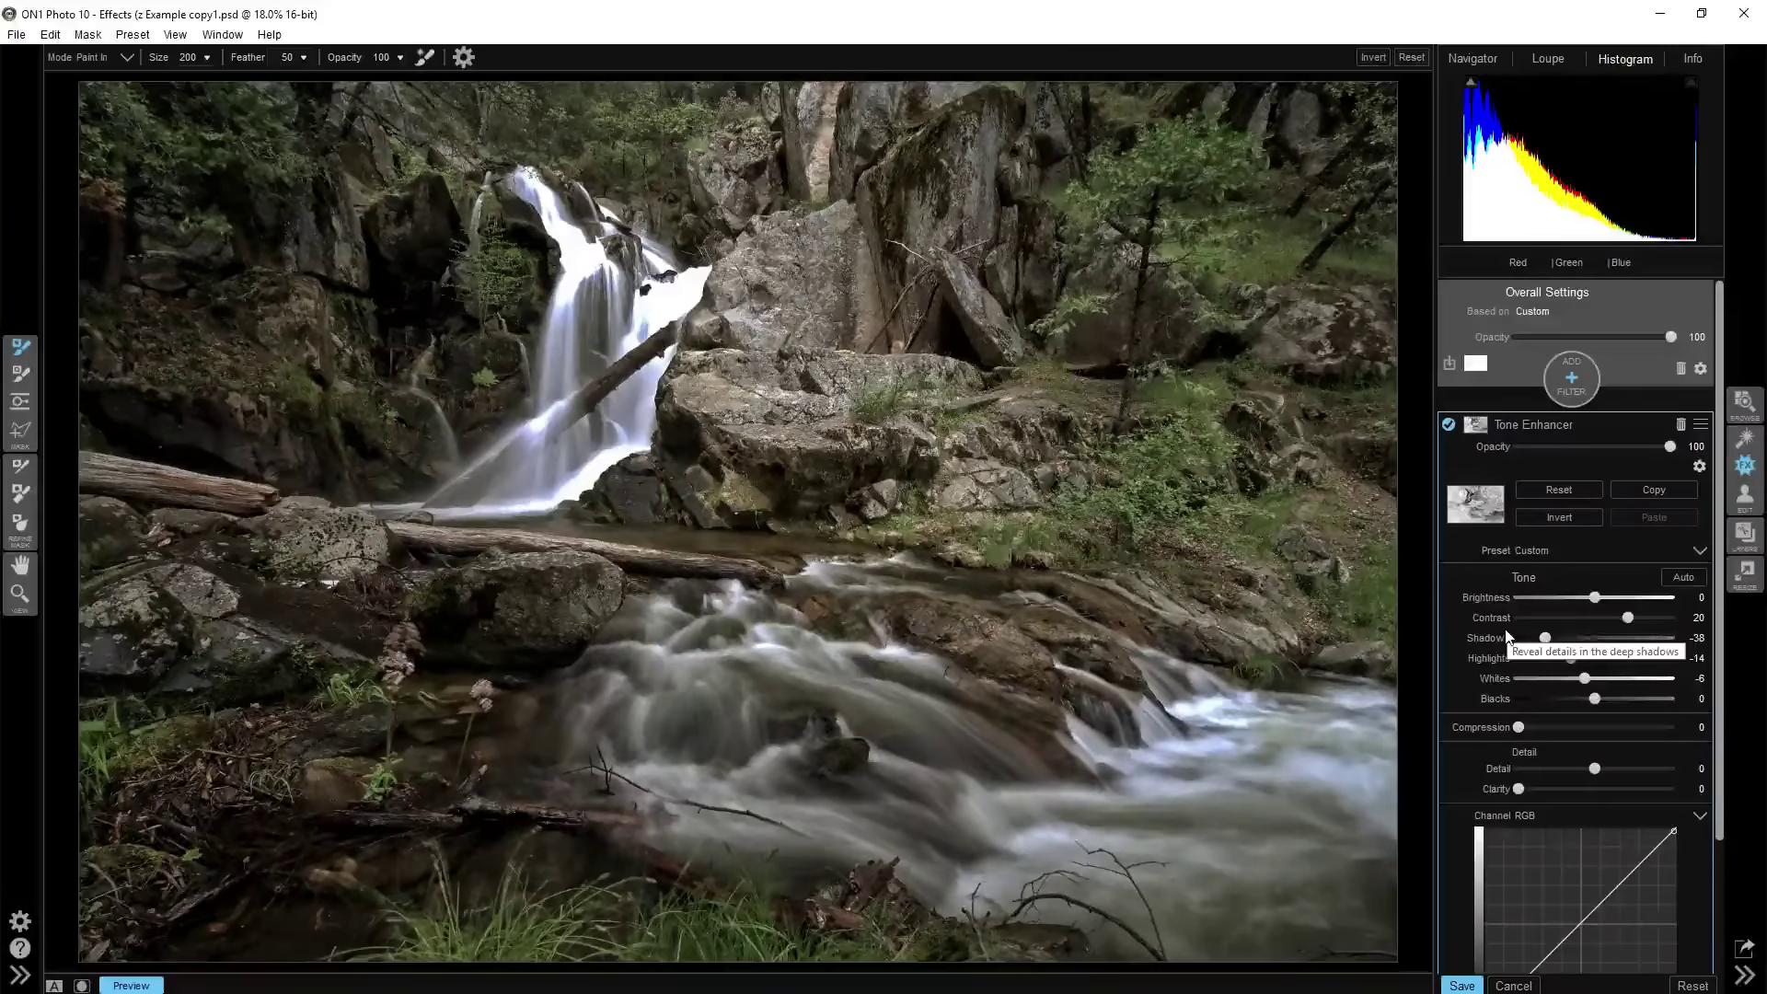
pyautogui.hotkey('ctrl', 'm')
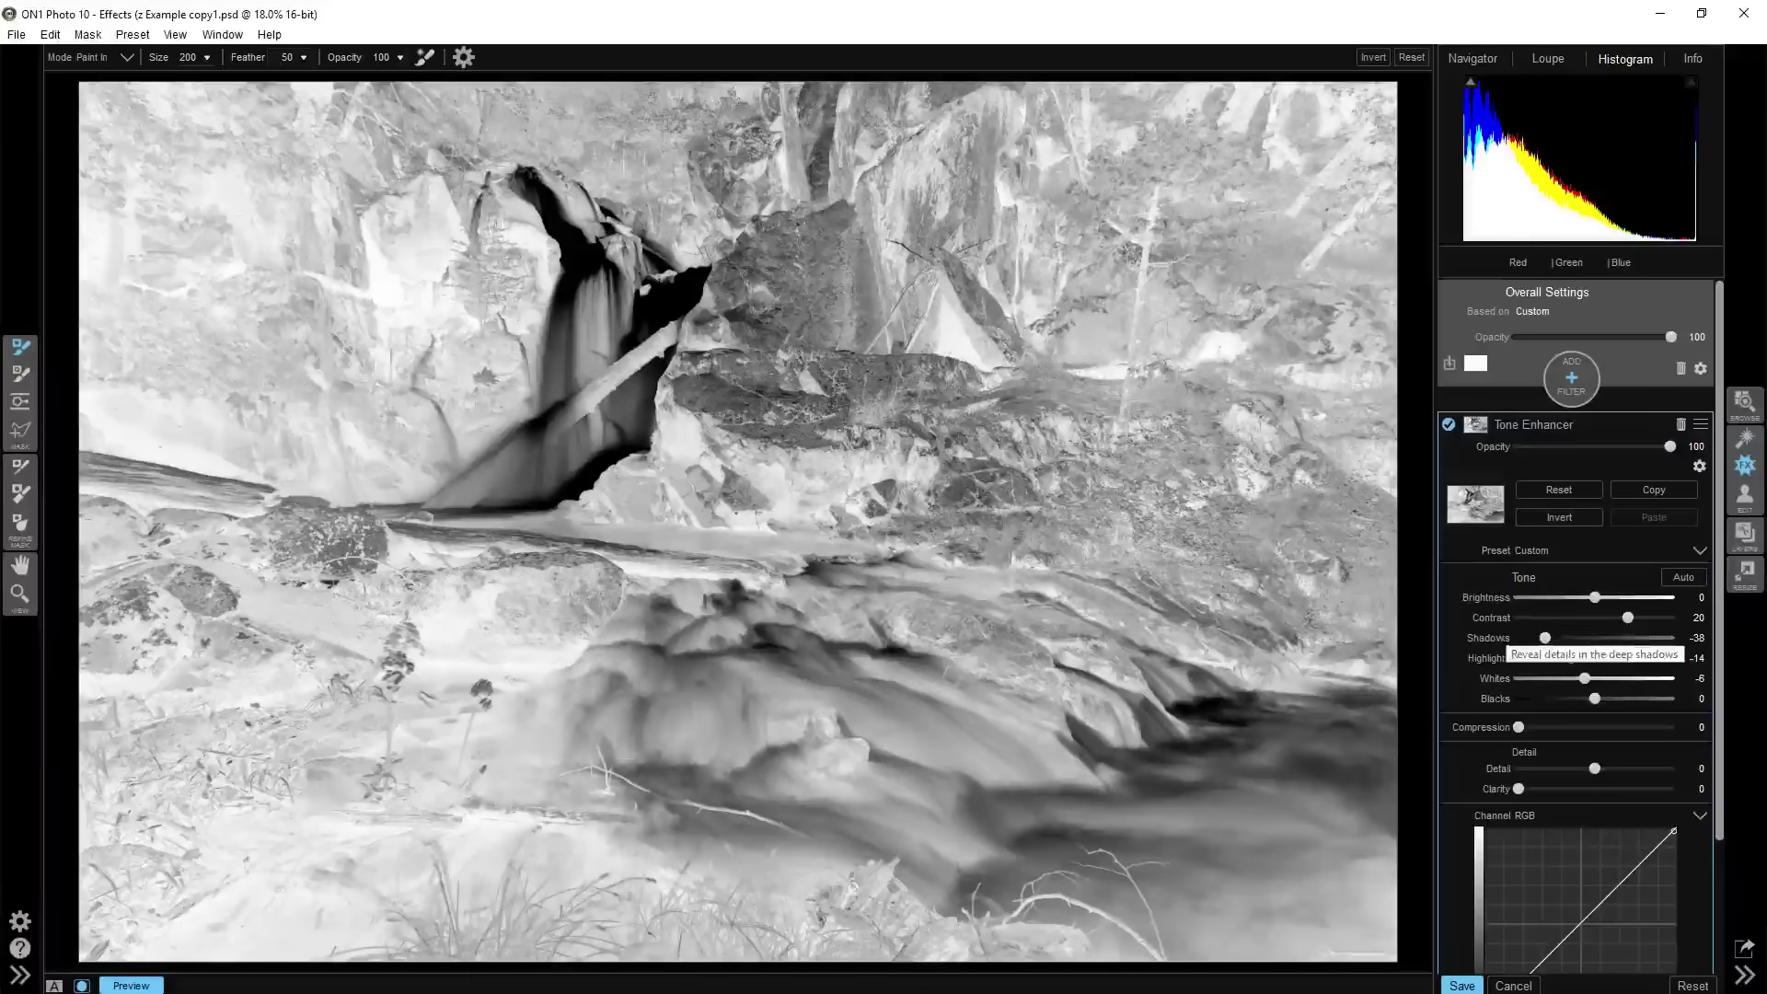
pyautogui.hotkey('ctrl', 'm')
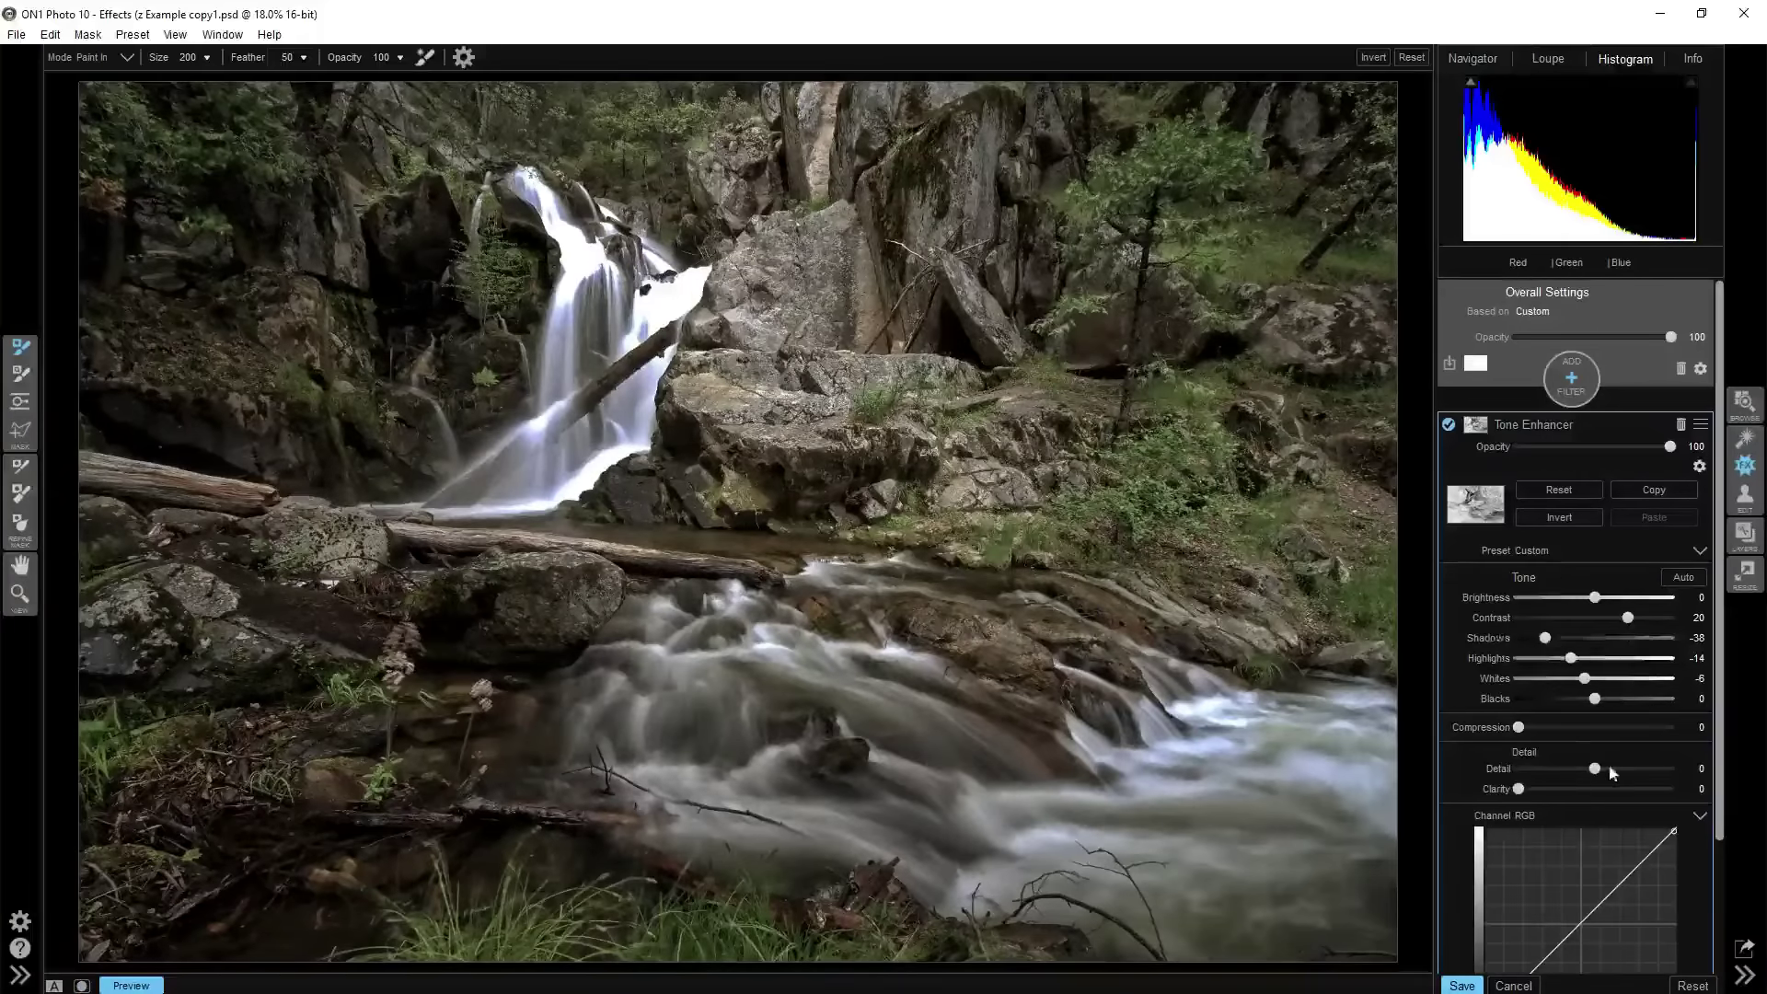
pyautogui.moveTo(1595, 769)
pyautogui.mouseDown()
pyautogui.moveTo(1629, 773)
pyautogui.moveTo(1594, 776)
pyautogui.mouseUp()
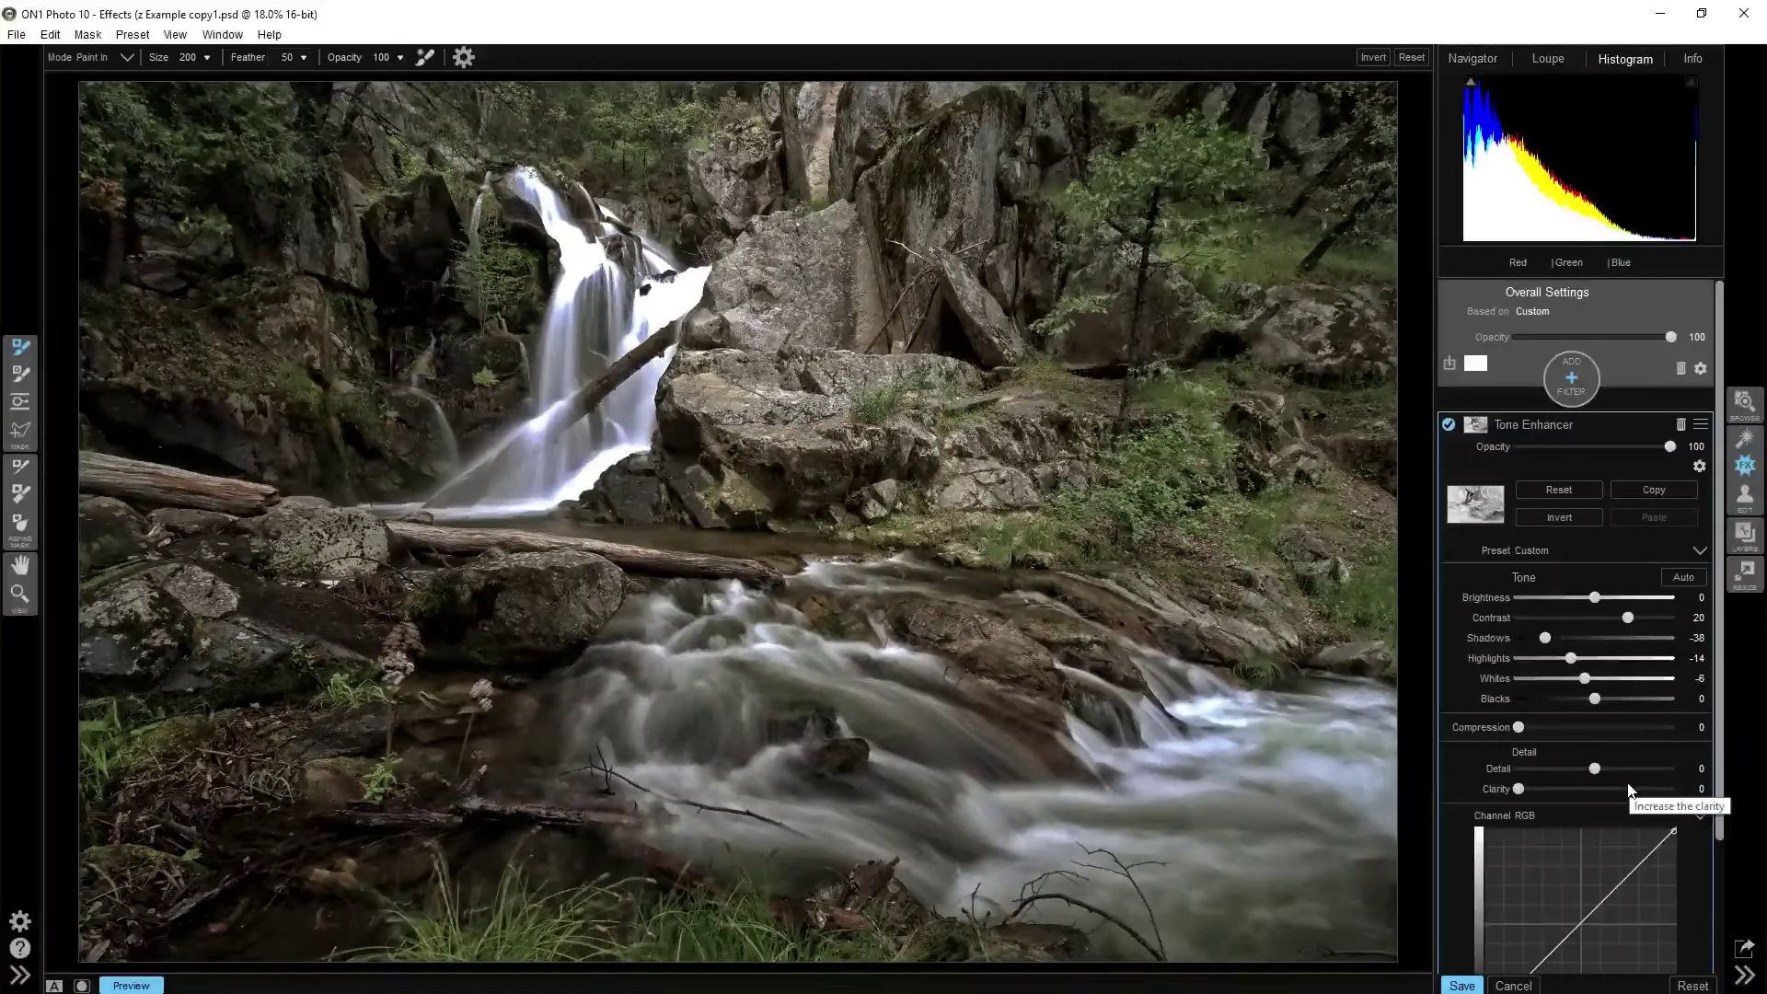
# Collapse the masked Tone Enhancer and compare the photo with the HDR Look filter off and on
pyautogui.click(1520, 428)
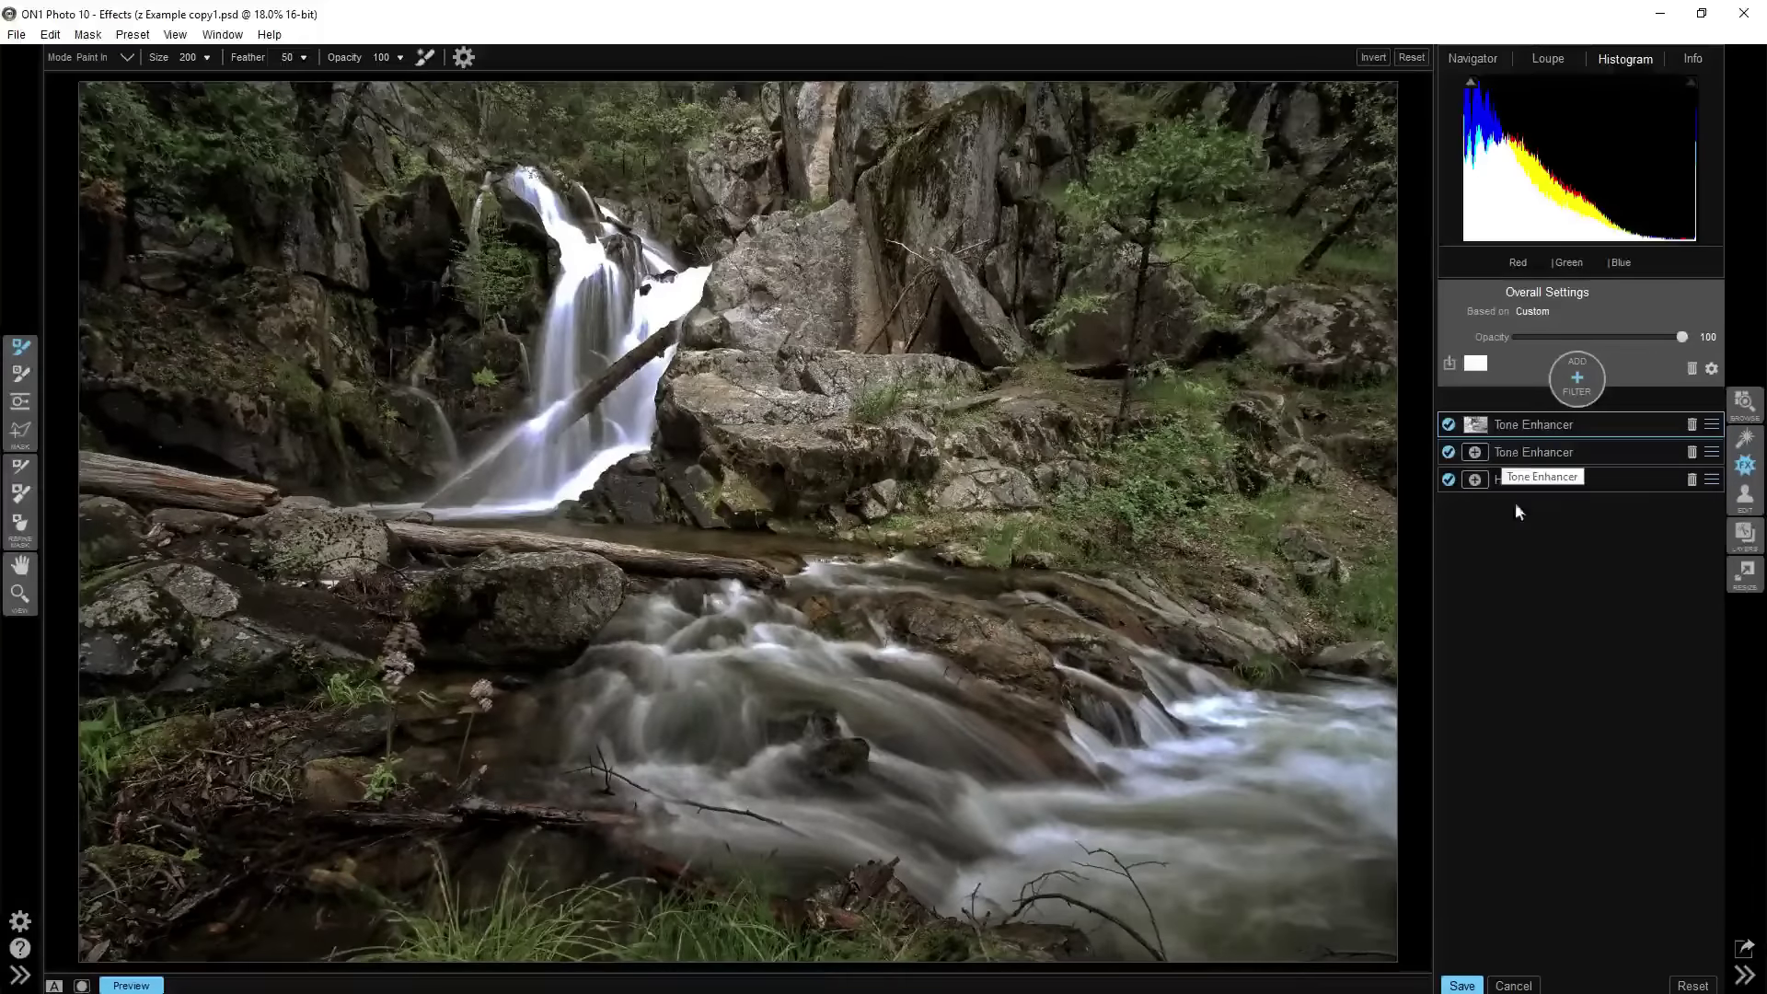
pyautogui.click(1449, 480)
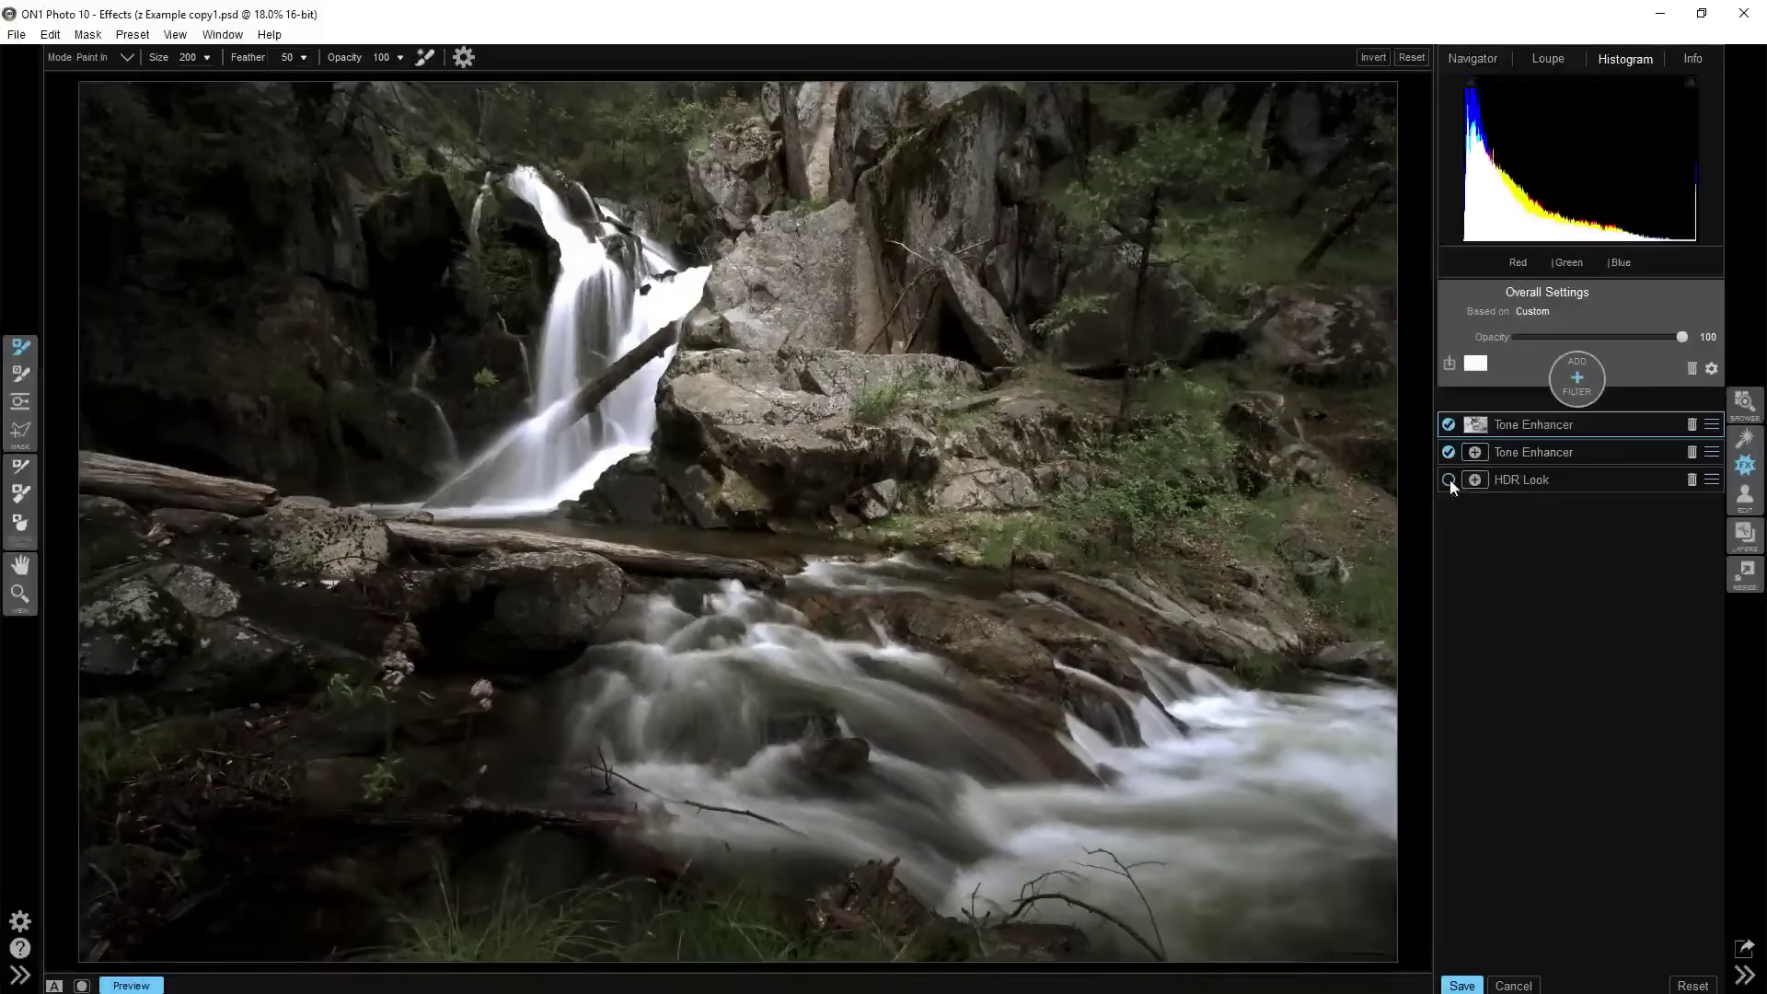
pyautogui.click(1449, 480)
pyautogui.click(1448, 479)
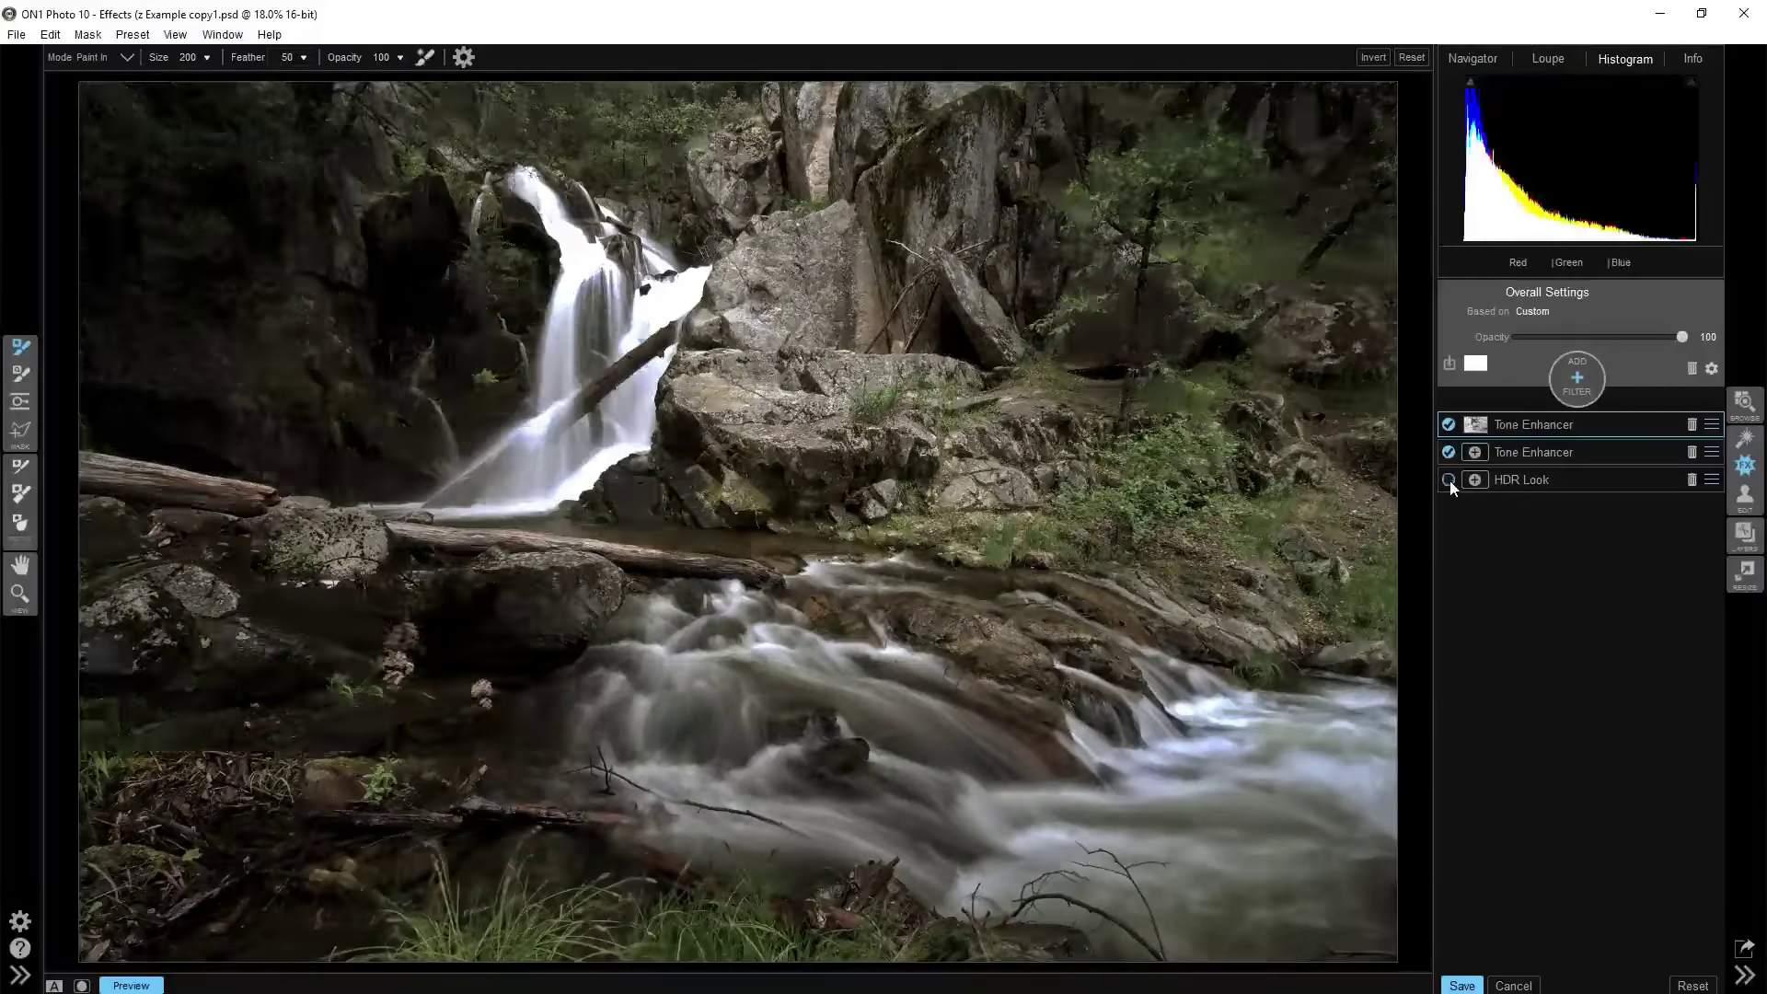
pyautogui.click(1449, 480)
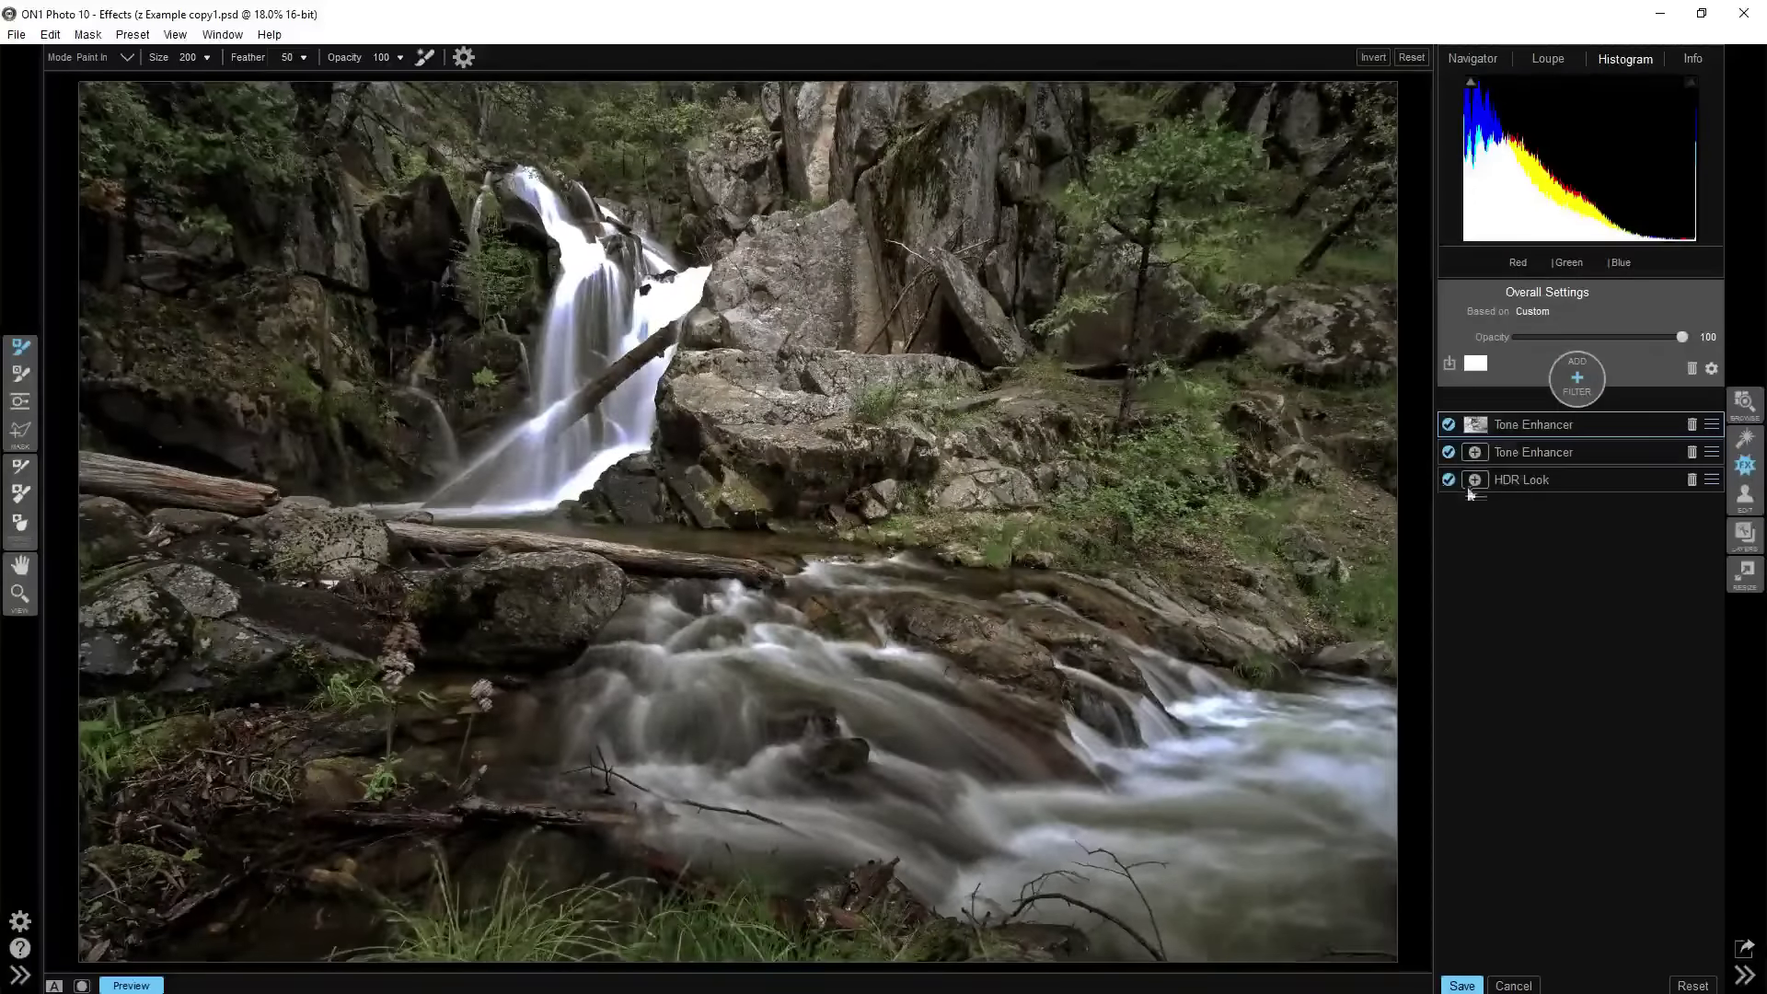
pyautogui.click(1449, 479)
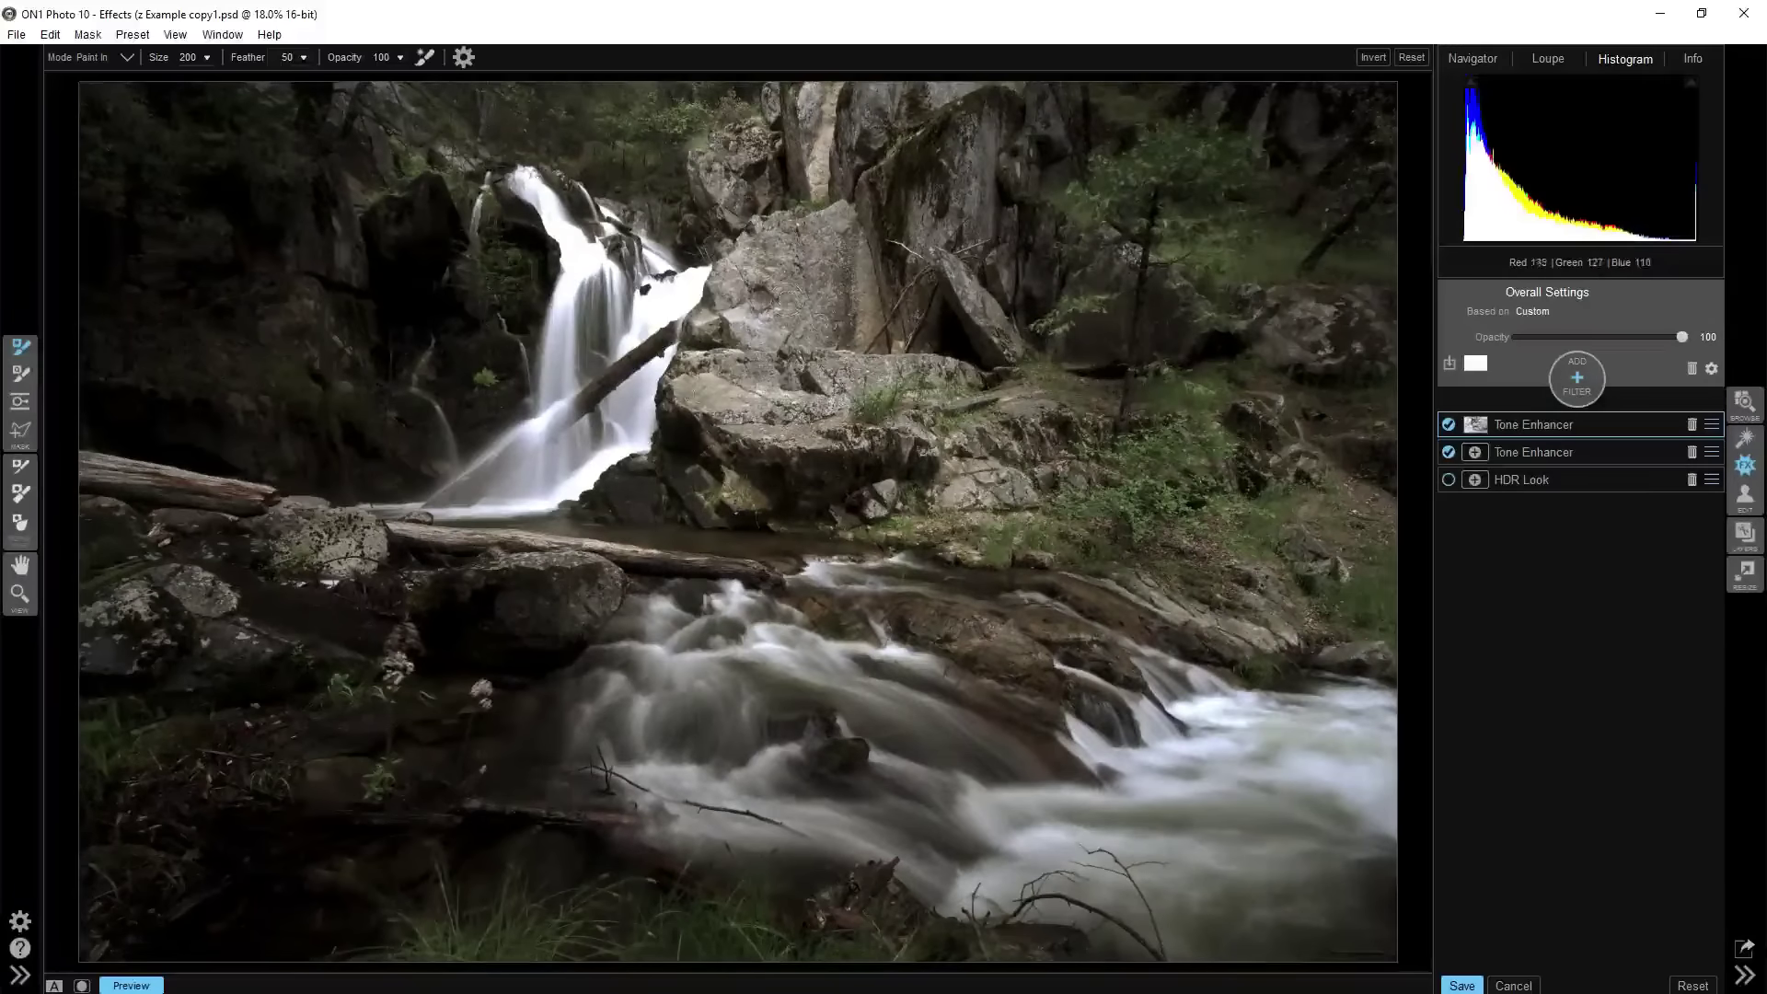
pyautogui.click(1449, 479)
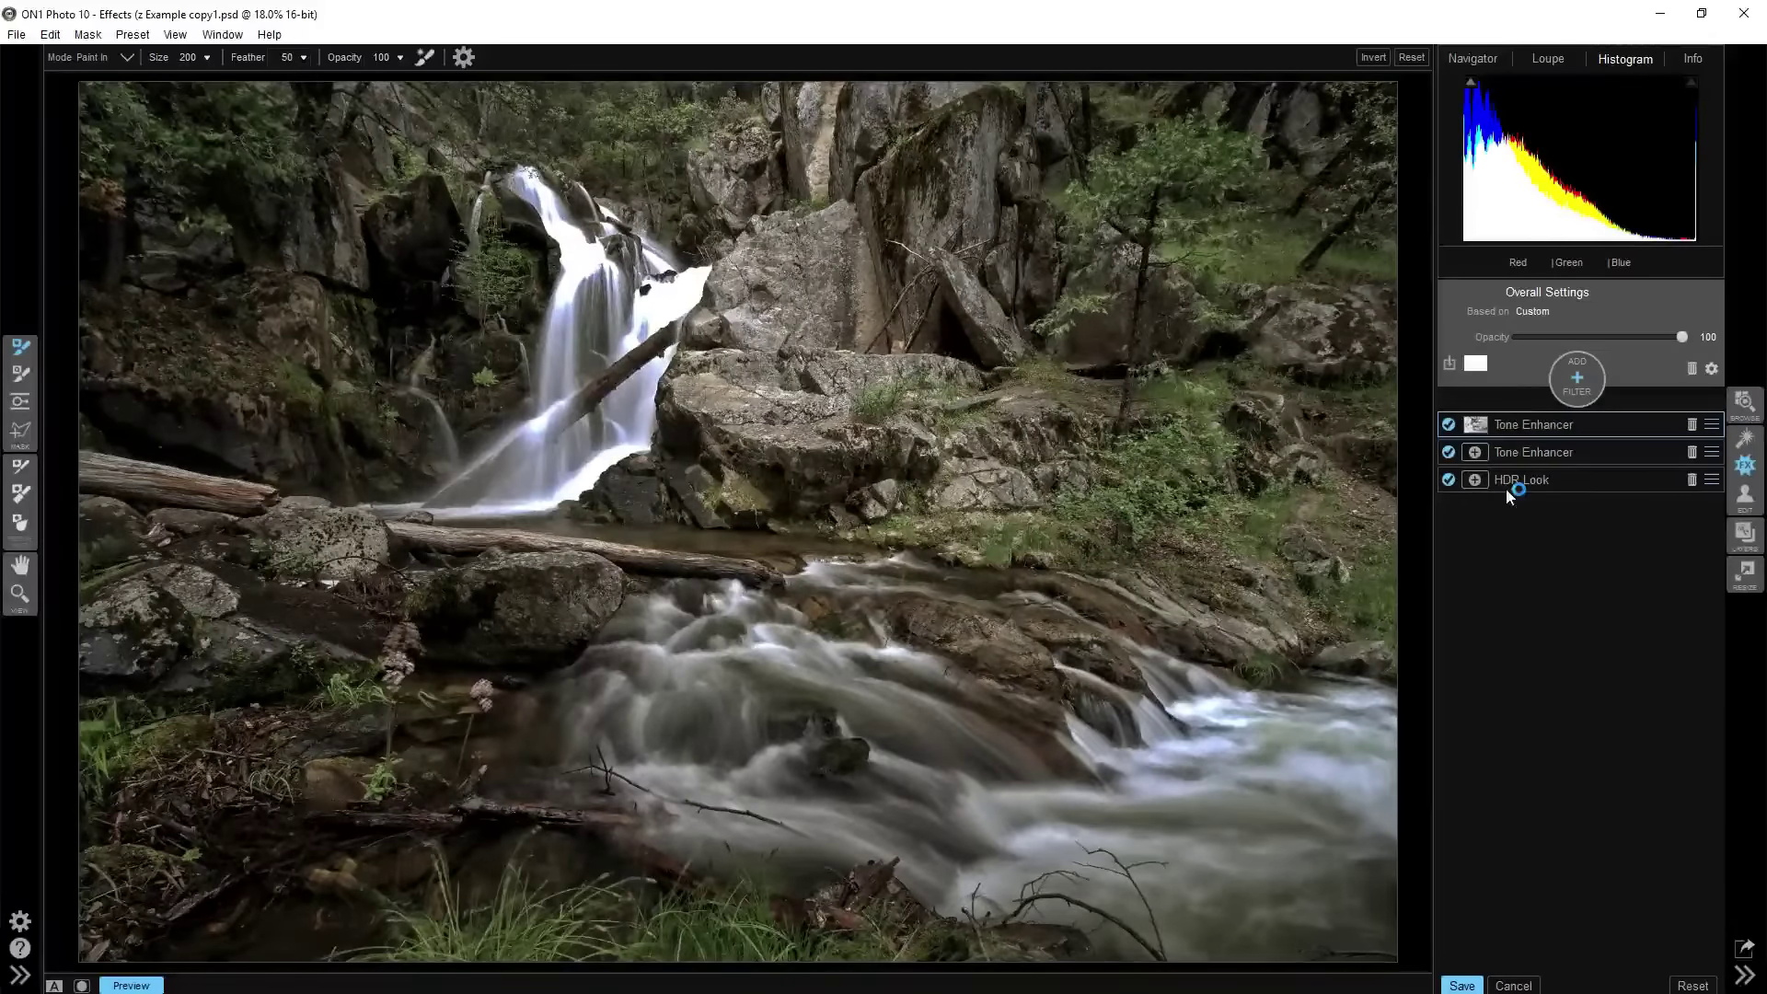
# Isolate the HDR Look filter, add a mask to it and paint the effect out of the waterfall, checking the mask
pyautogui.click(1504, 485)
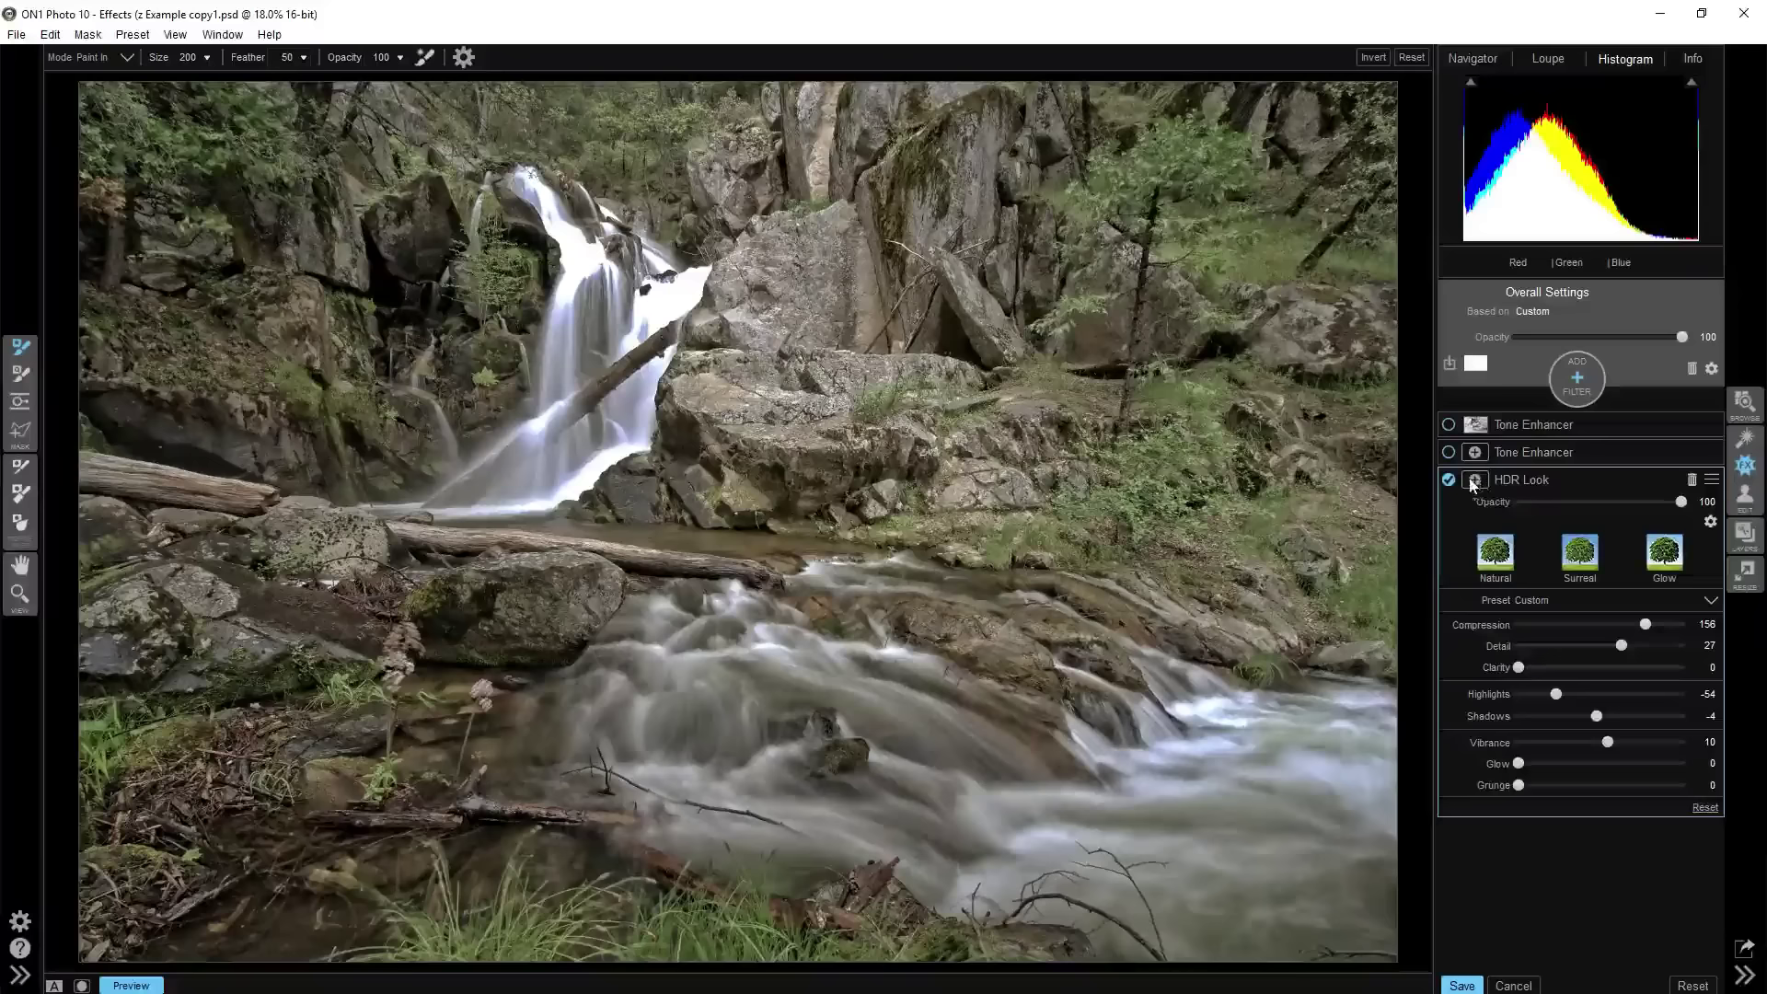
pyautogui.click(1474, 480)
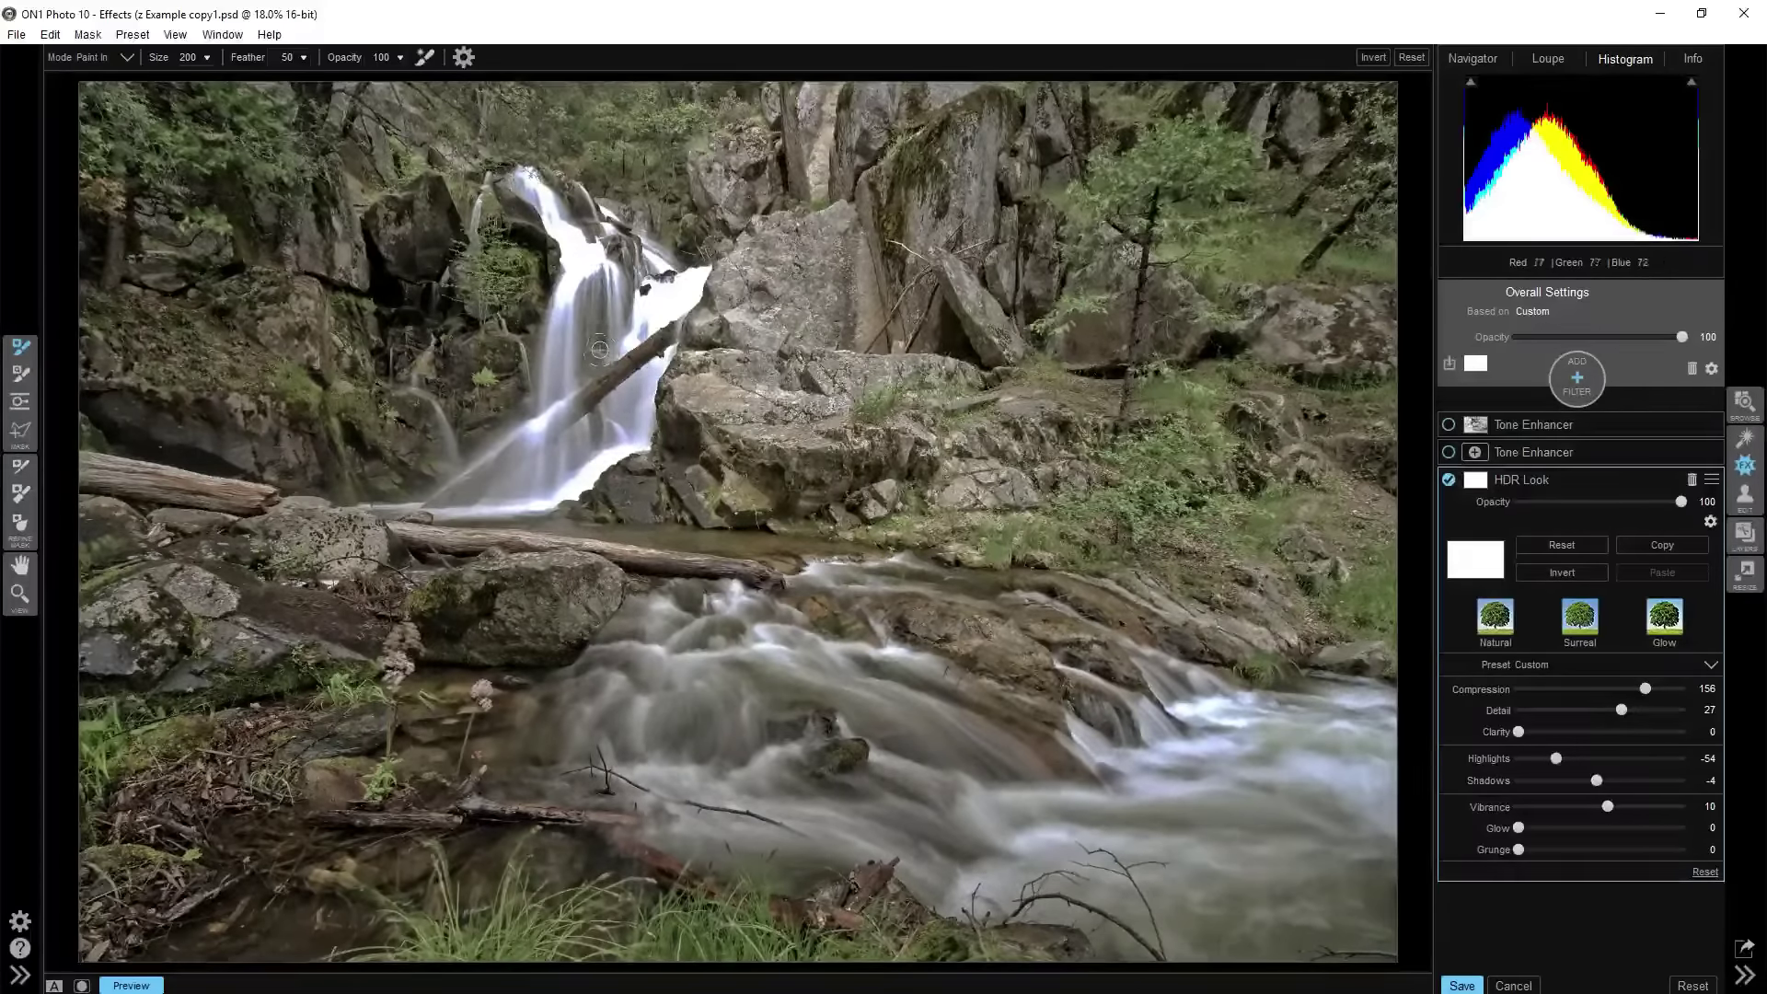
pyautogui.hotkey('ctrl', 'm')
pyautogui.hotkey('ctrl', 'm')
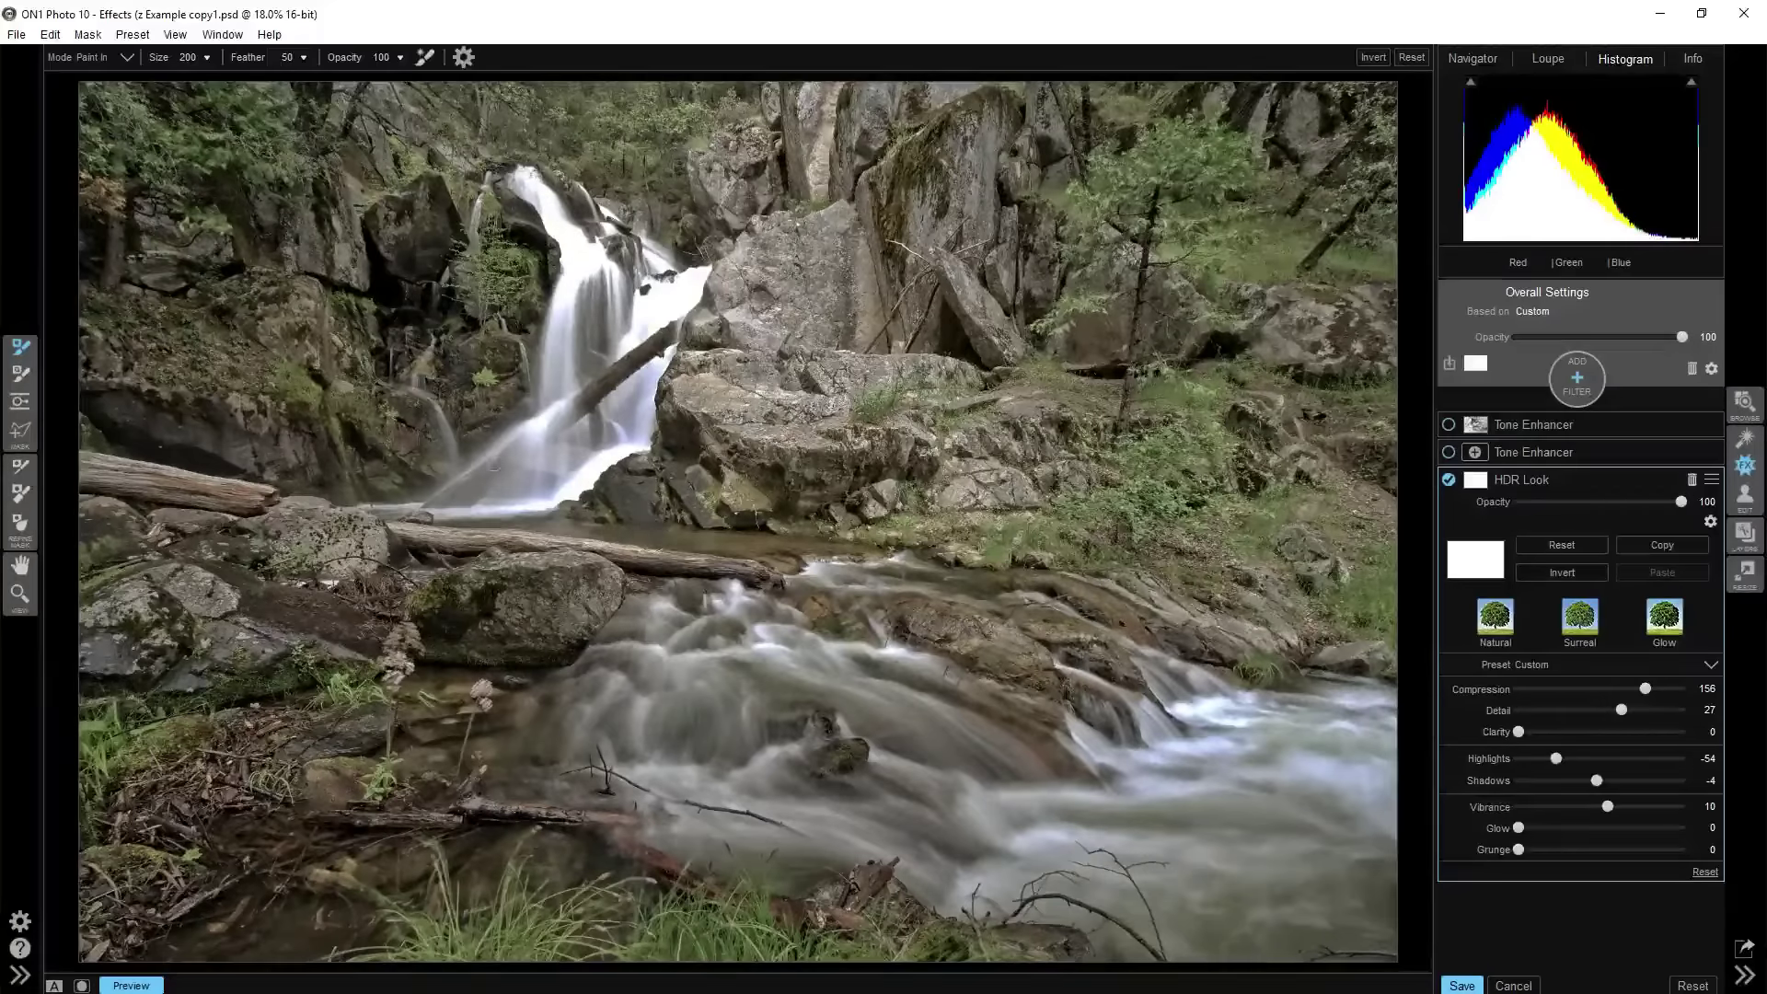
pyautogui.moveTo(580, 231)
pyautogui.mouseDown()
pyautogui.moveTo(515, 469)
pyautogui.moveTo(566, 493)
pyautogui.moveTo(471, 506)
pyautogui.mouseUp()
pyautogui.moveTo(606, 438)
pyautogui.mouseDown()
pyautogui.moveTo(646, 414)
pyautogui.moveTo(654, 367)
pyautogui.moveTo(596, 426)
pyautogui.moveTo(626, 409)
pyautogui.moveTo(667, 288)
pyautogui.mouseUp()
pyautogui.hotkey('ctrl', 'm')
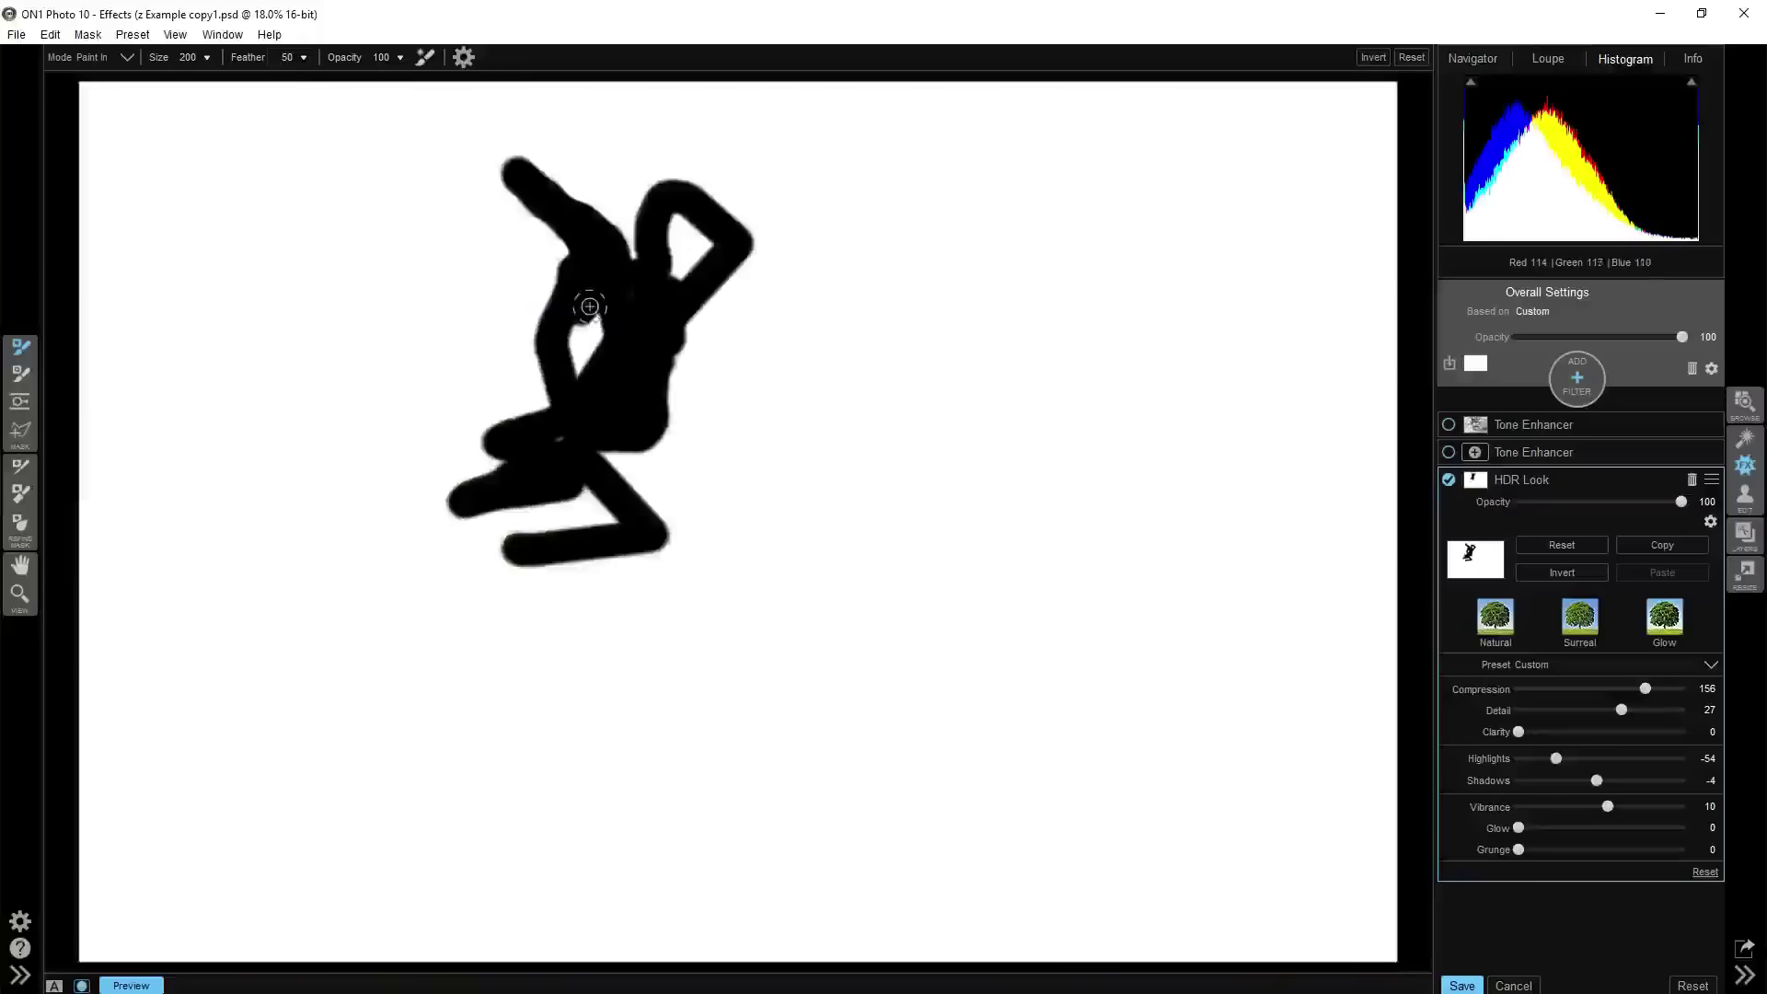
pyautogui.hotkey('ctrl', 'm')
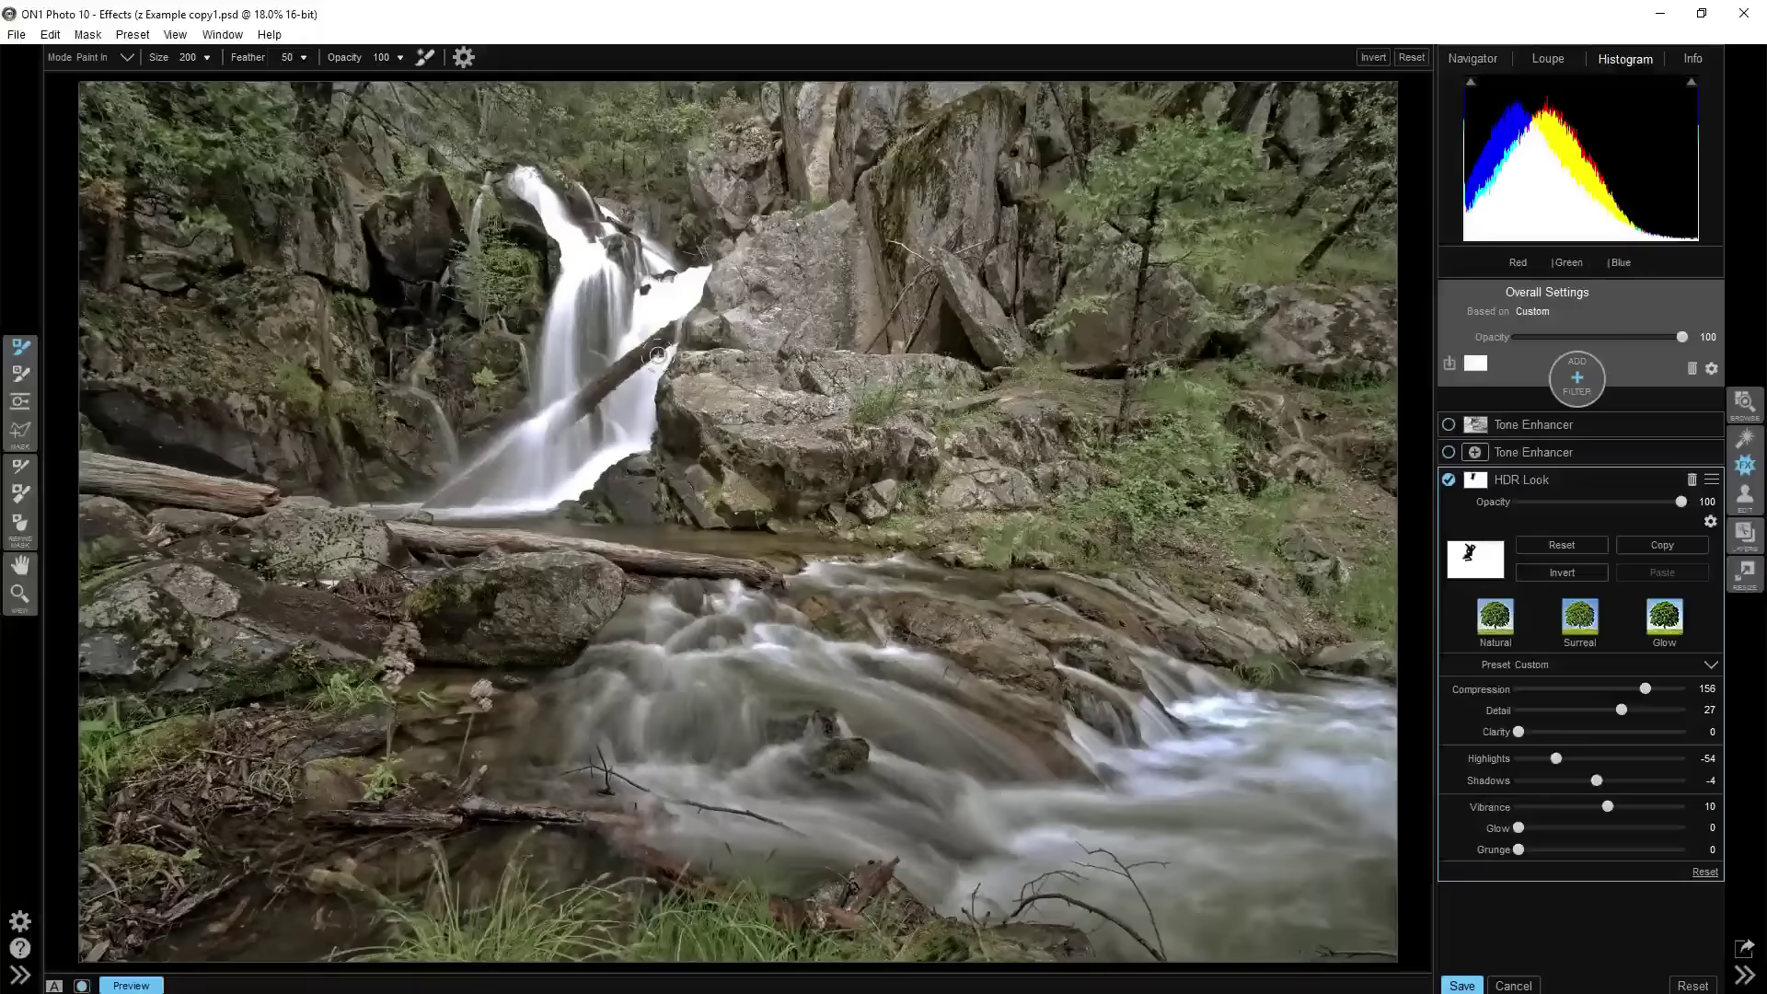
# Re-enable both Tone Enhancer filters and collapse the filter stack
pyautogui.click(1448, 452)
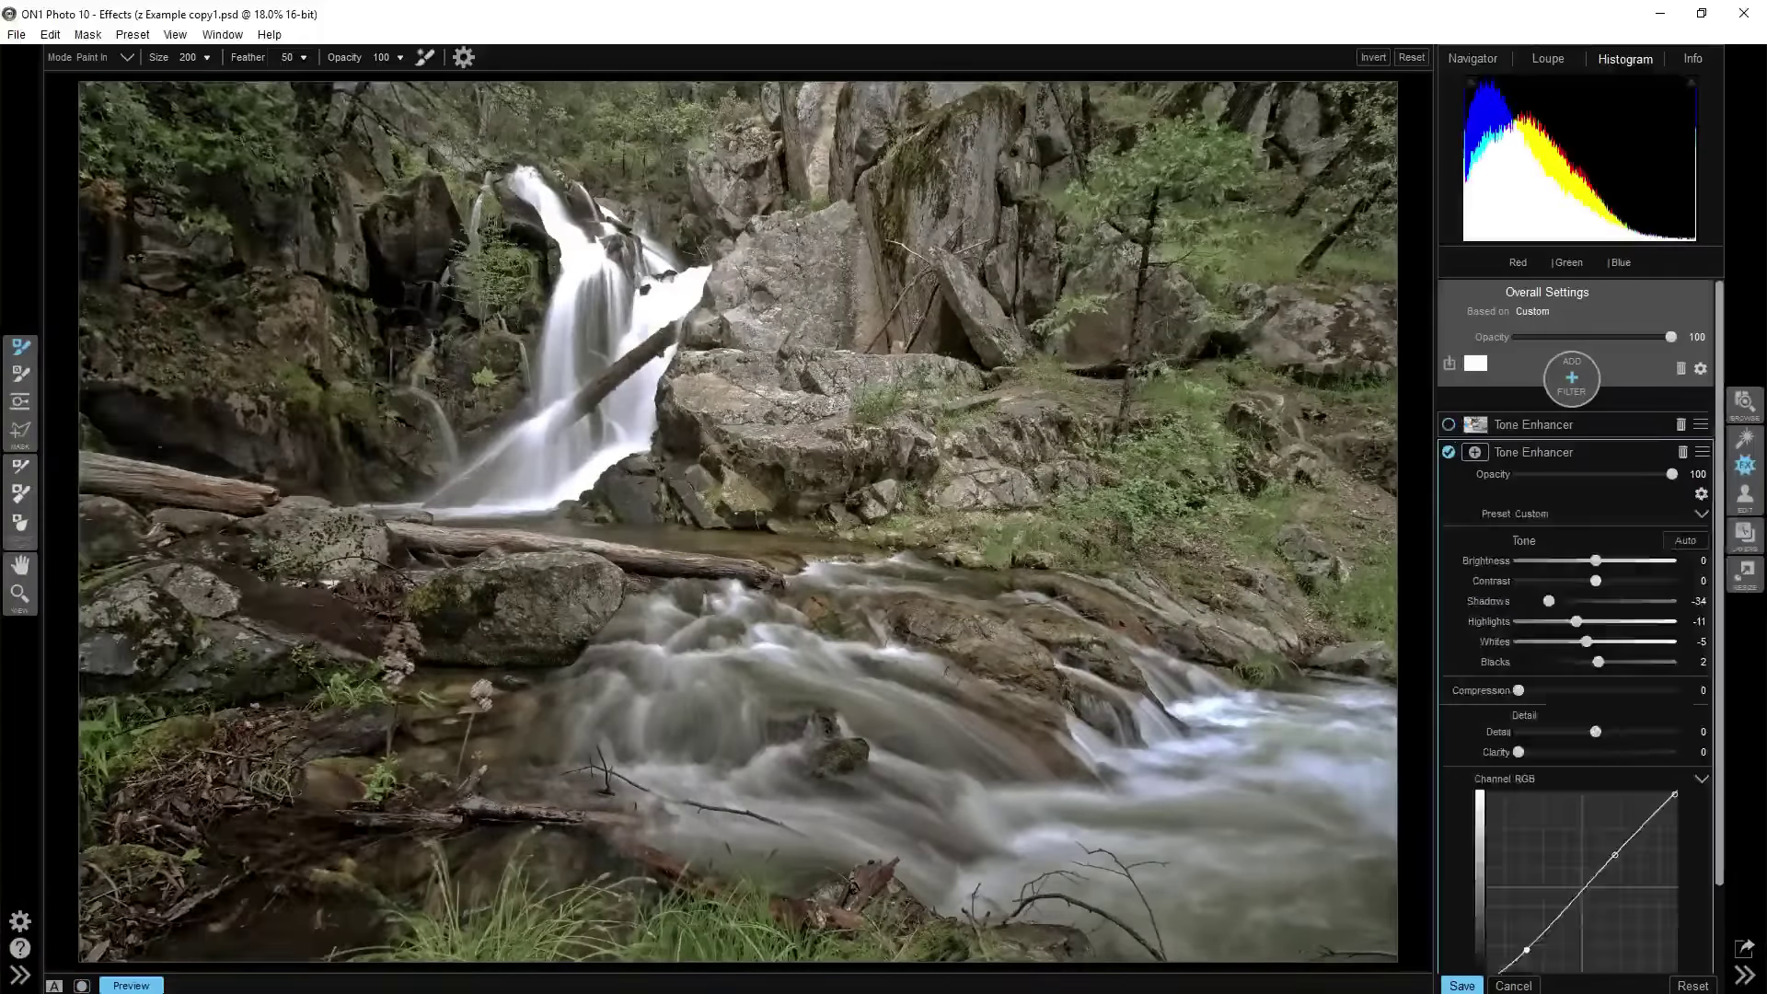
pyautogui.hotkey('ctrl', 'z')
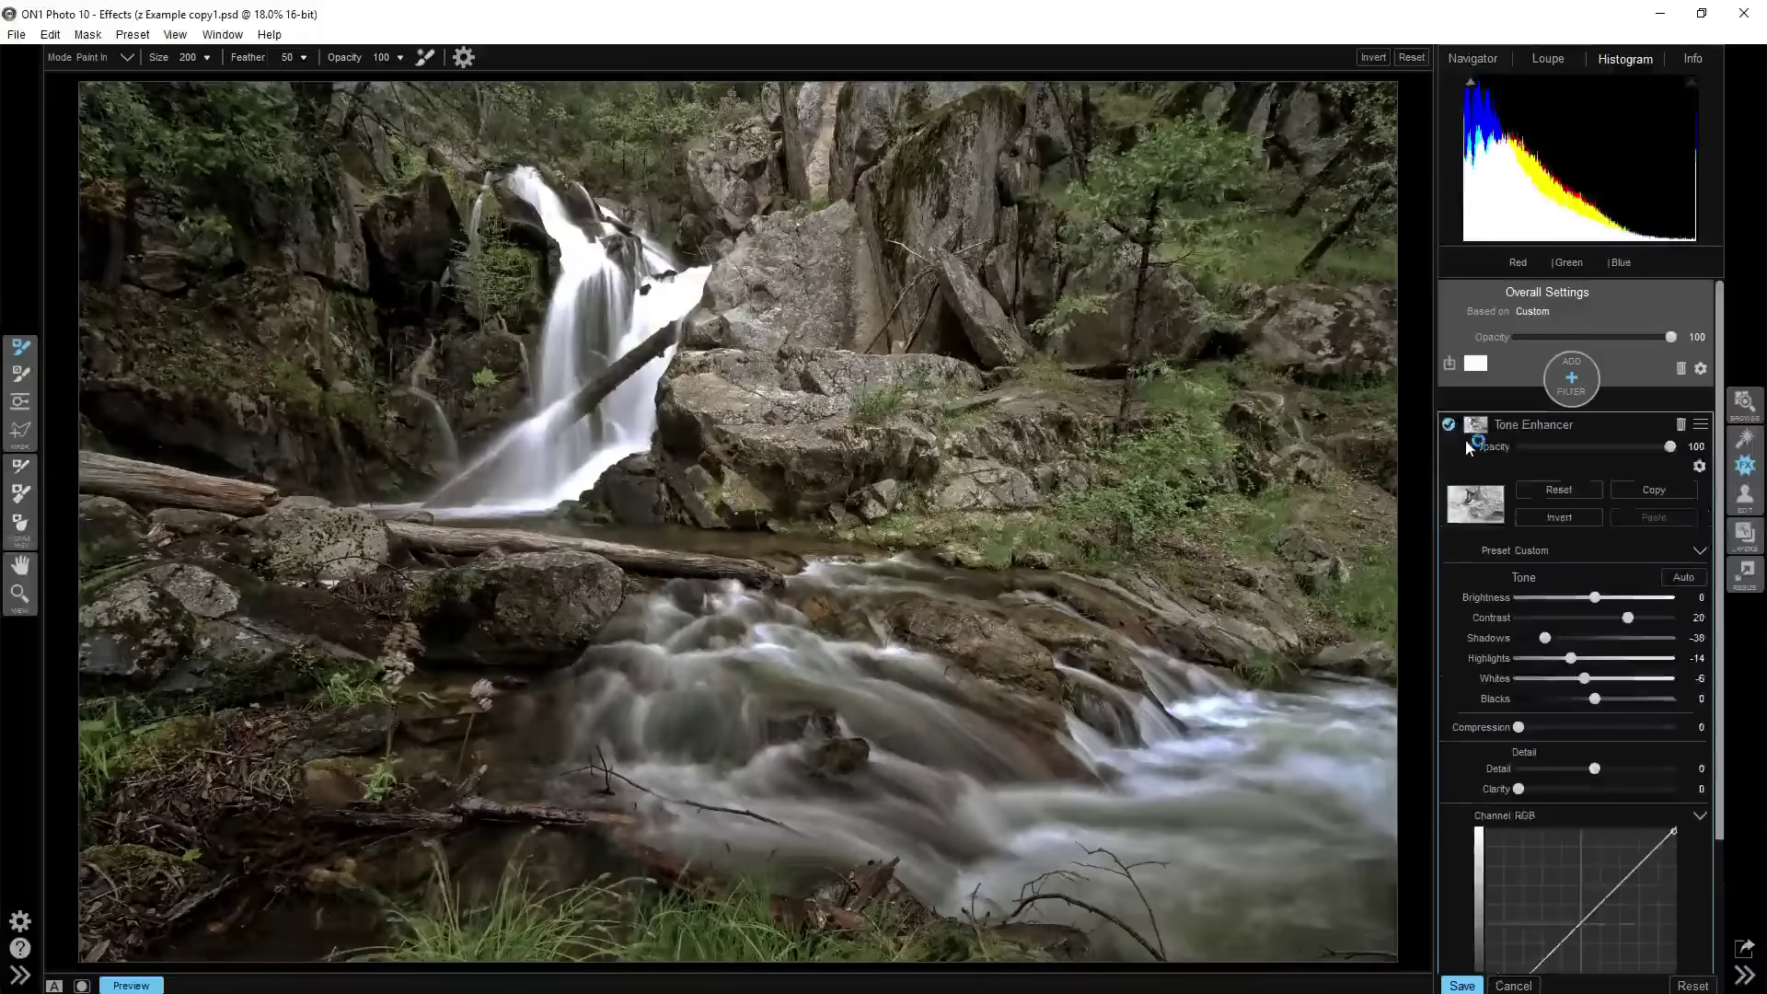
pyautogui.click(1526, 429)
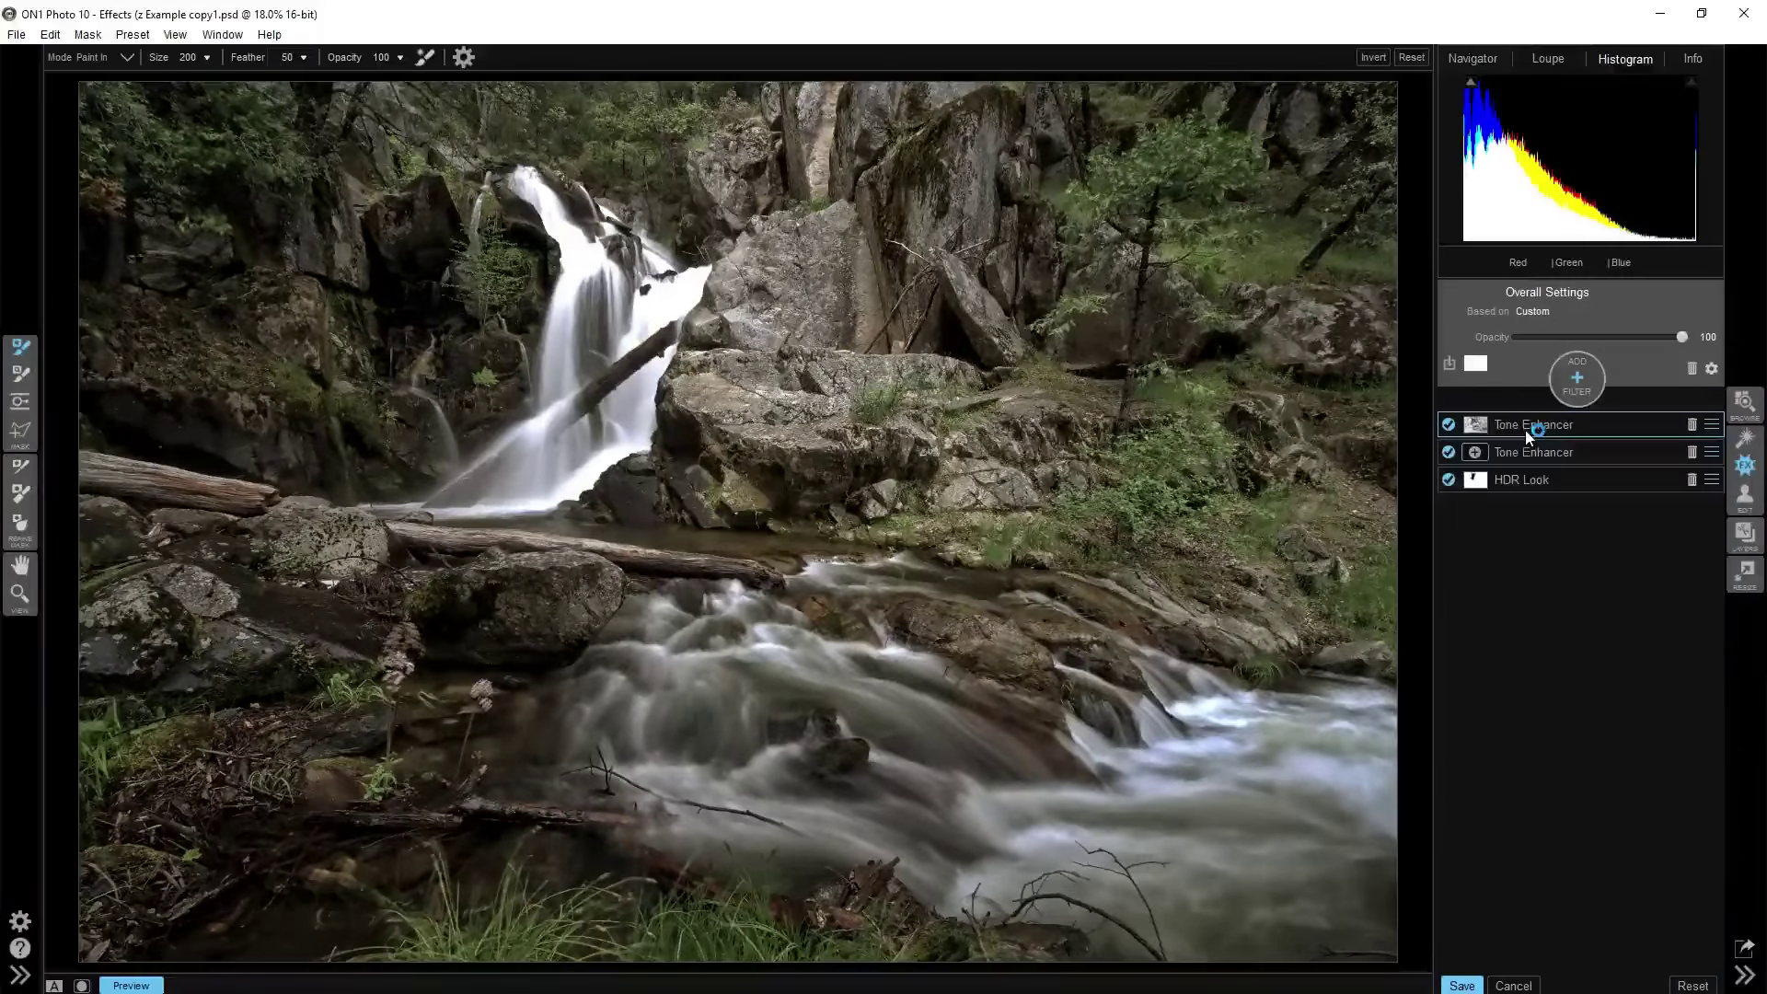
# Add a Color Enhancer filter and warm the photo with temperature 14 and tint 7
pyautogui.click(1580, 385)
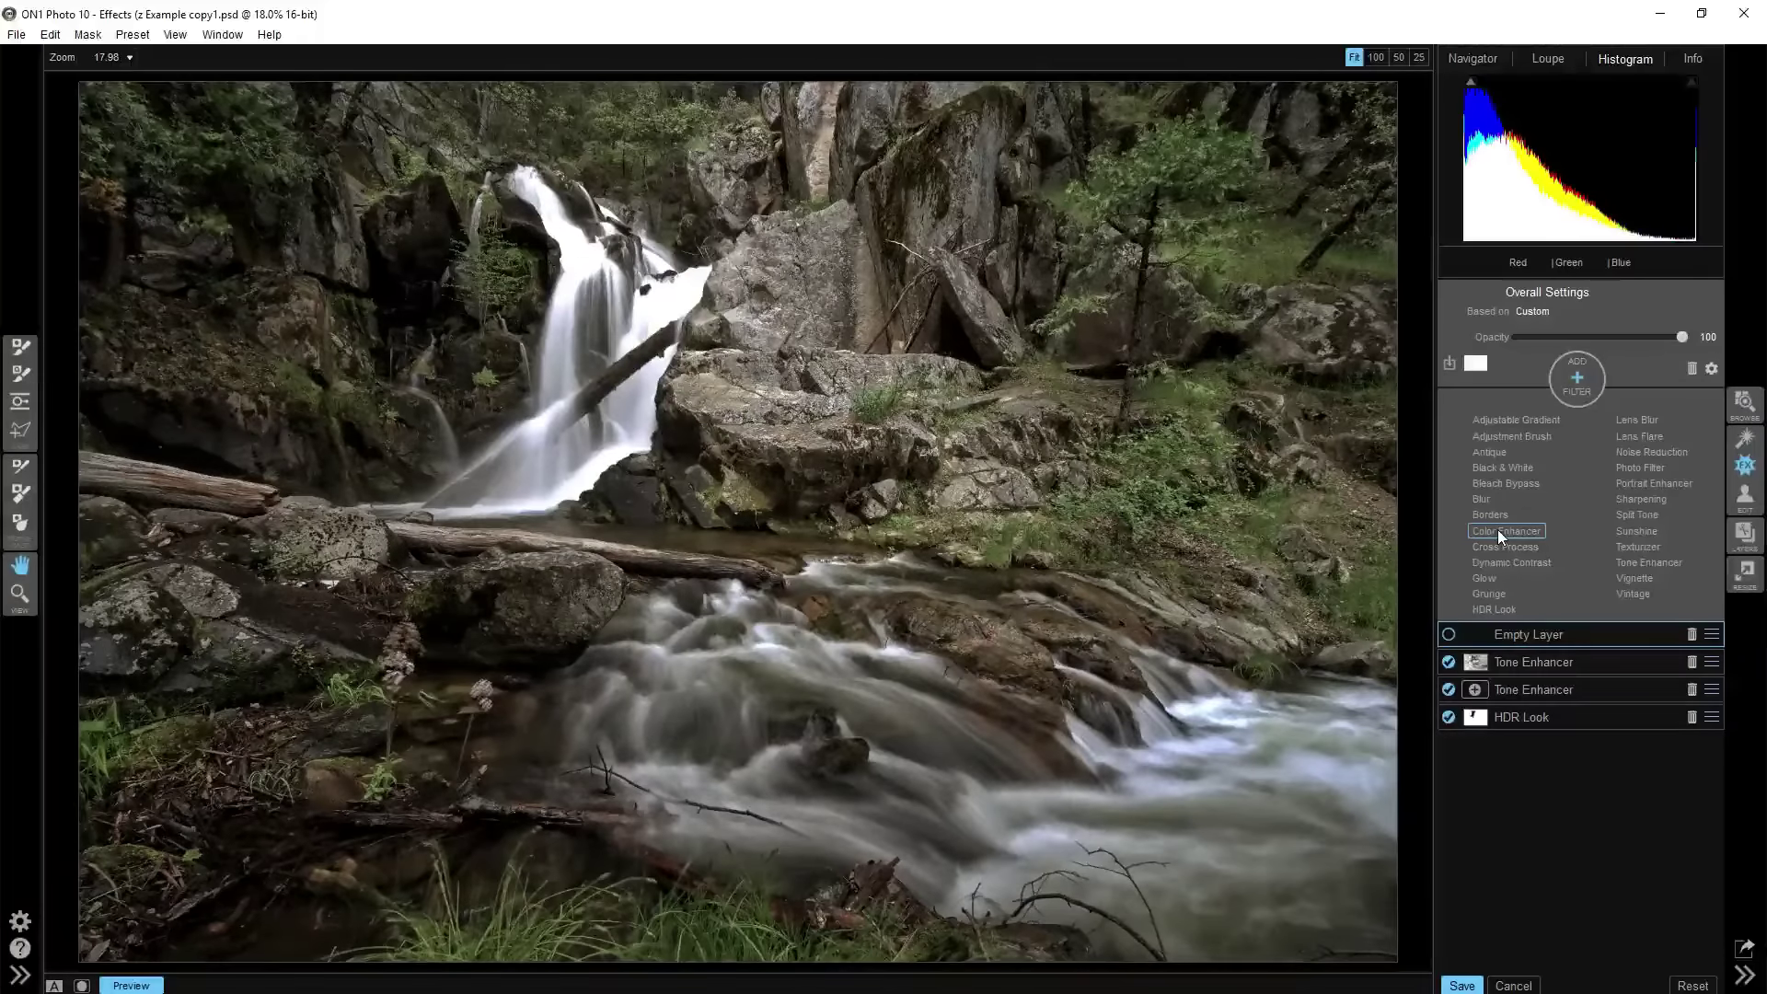
pyautogui.click(1498, 530)
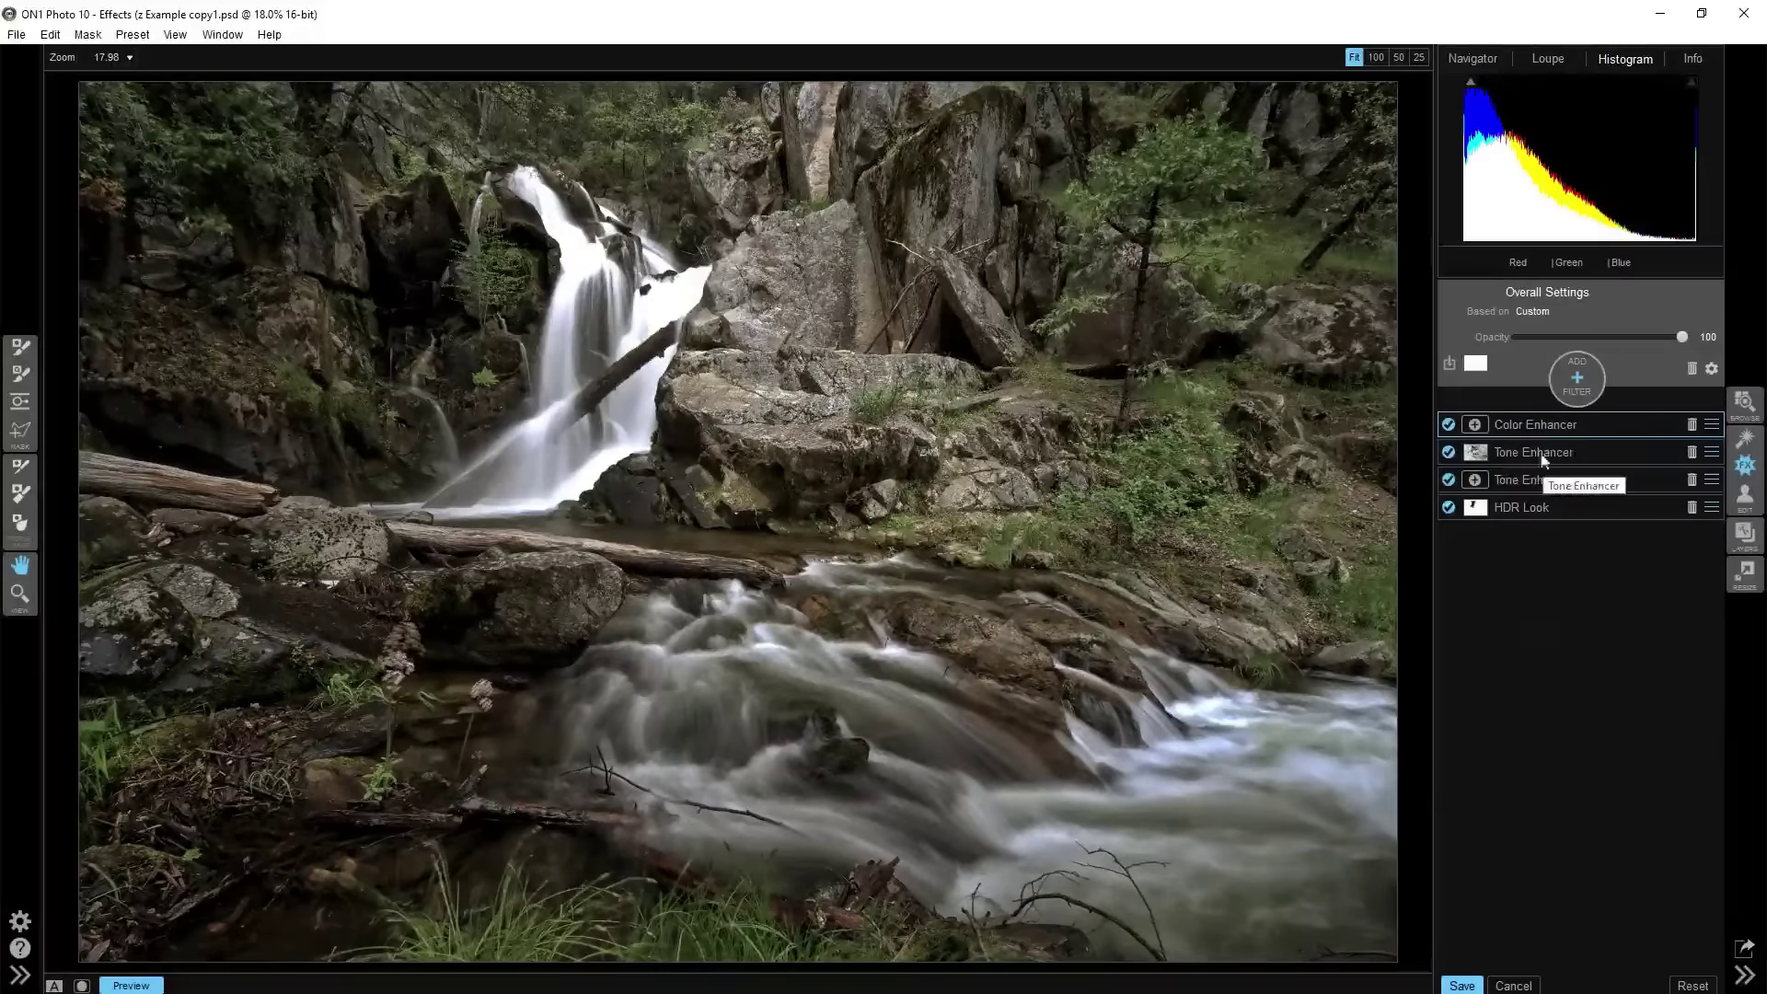
pyautogui.click(1535, 424)
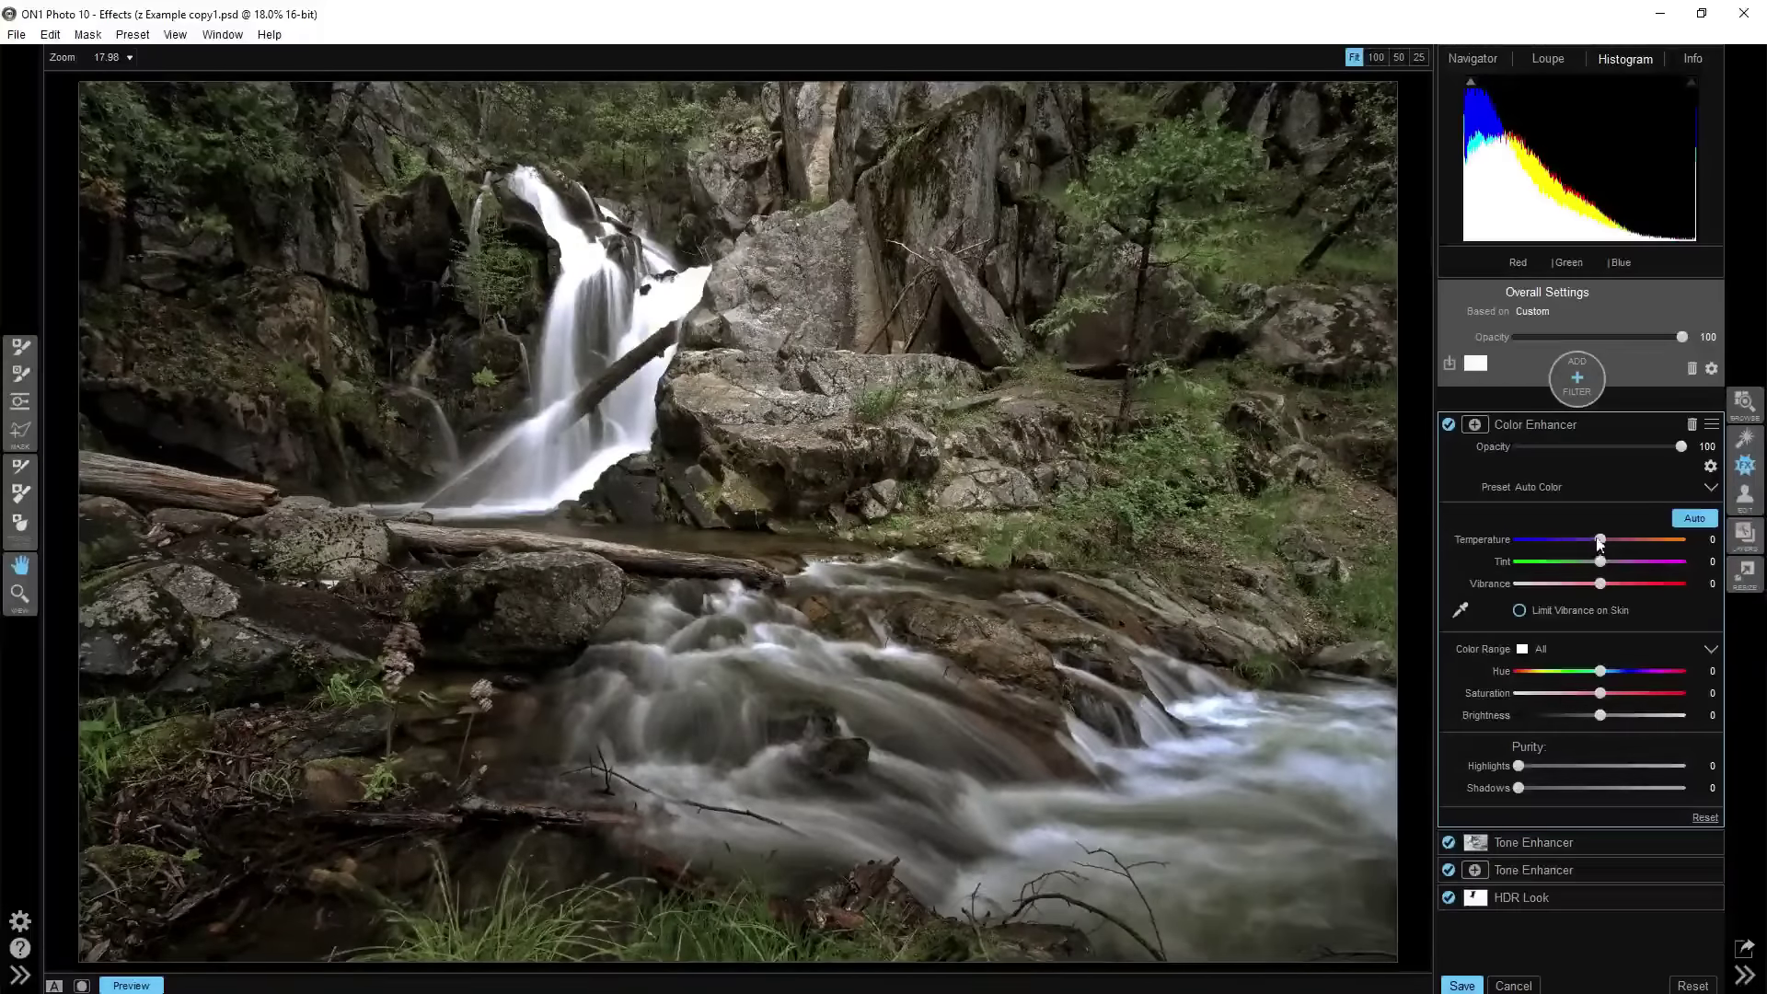
pyautogui.moveTo(1598, 543)
pyautogui.mouseDown()
pyautogui.moveTo(1621, 542)
pyautogui.moveTo(1591, 563)
pyautogui.moveTo(1612, 561)
pyautogui.mouseUp()
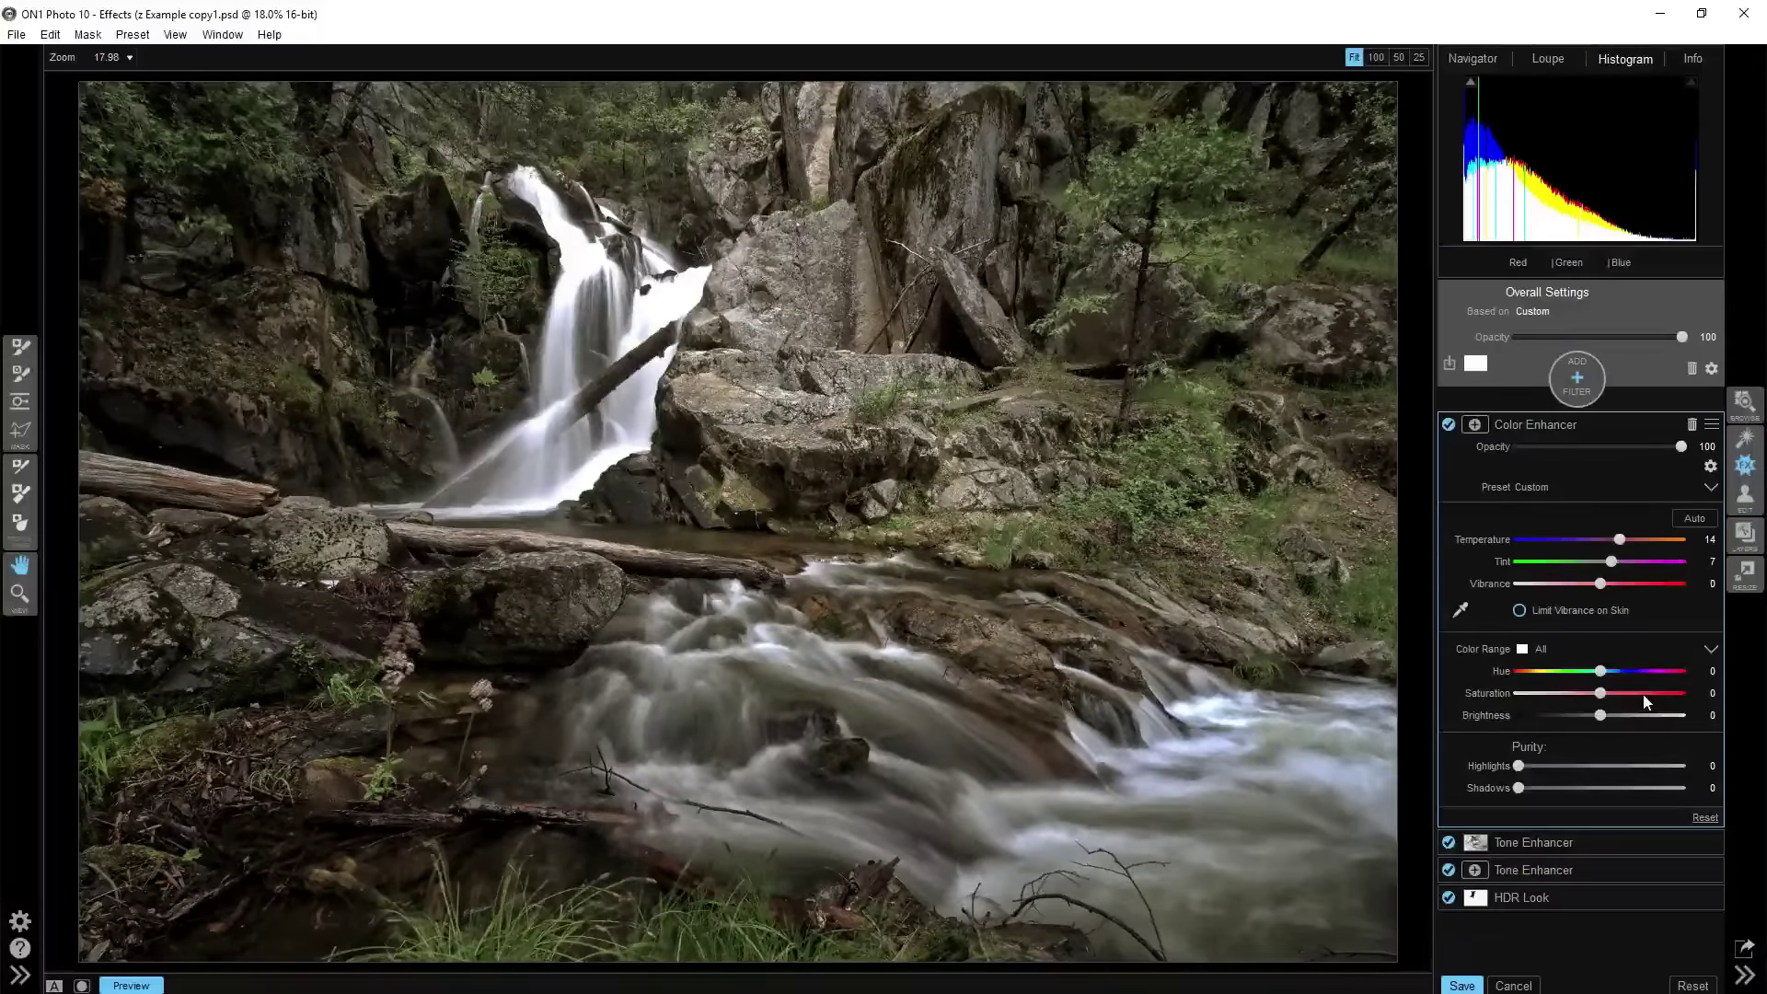
# Try the Color Enhancer's saturation for all colors at 100 and set it back to 0
pyautogui.moveTo(1644, 696); pyautogui.dragTo(1682, 695)
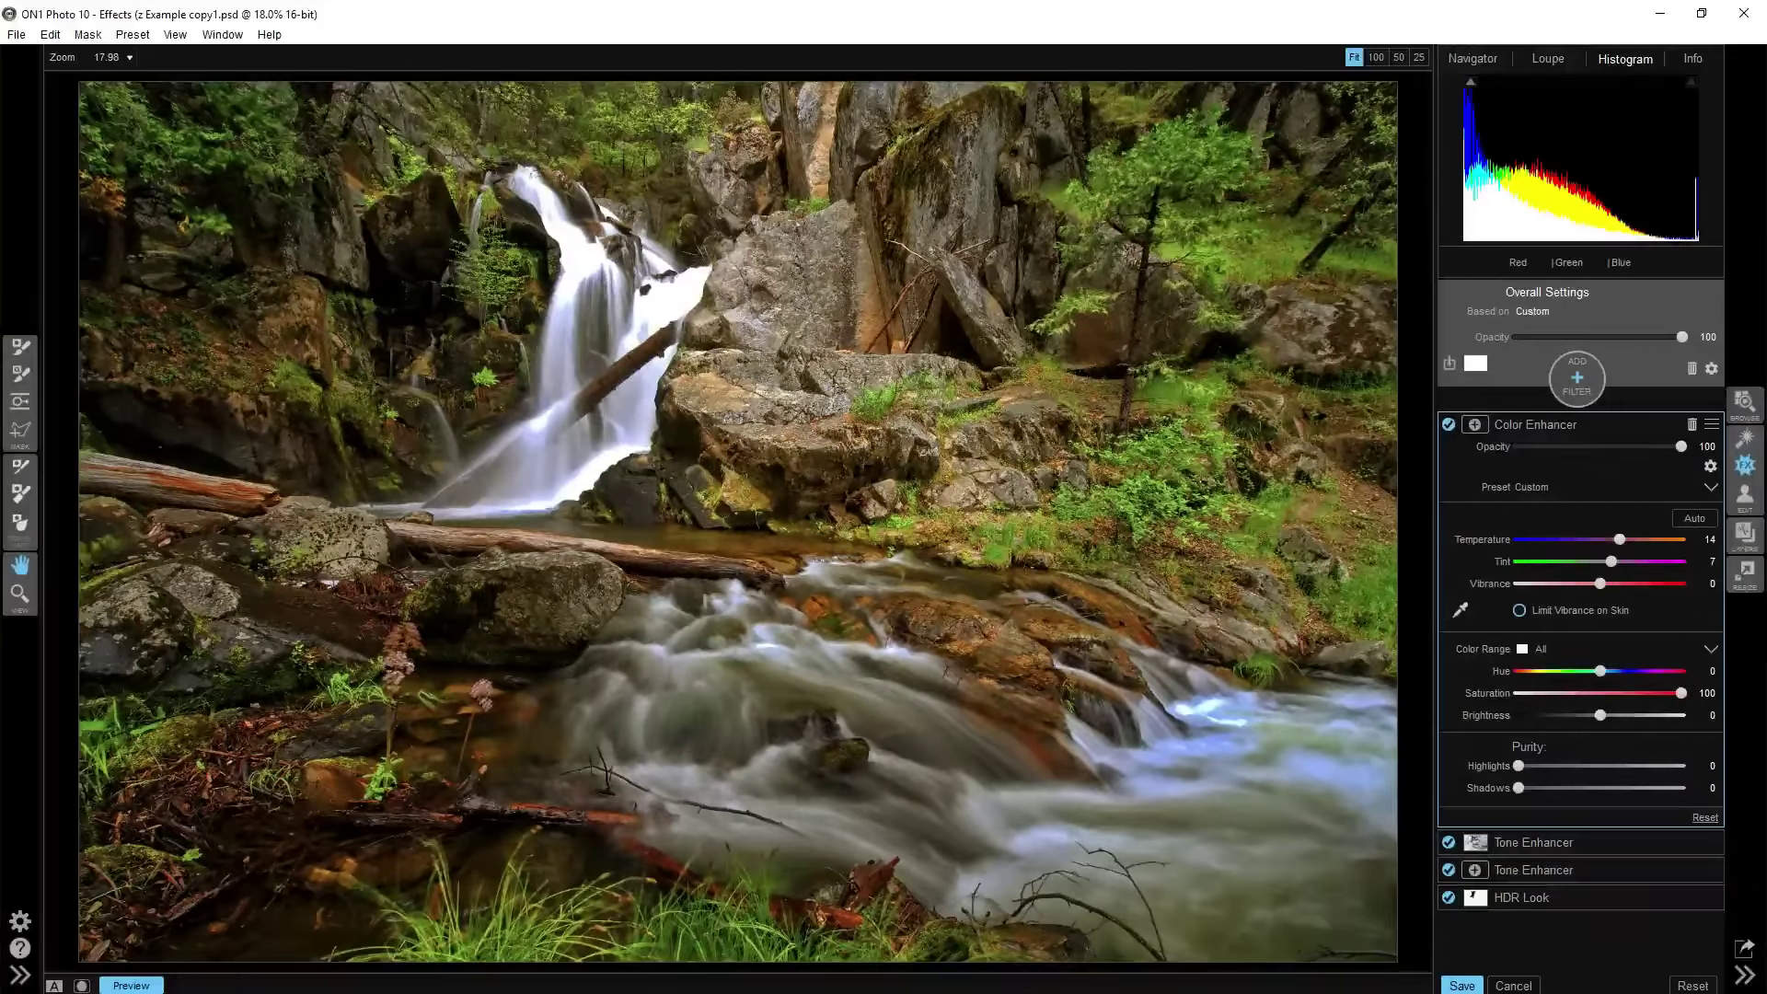
pyautogui.click(1712, 694)
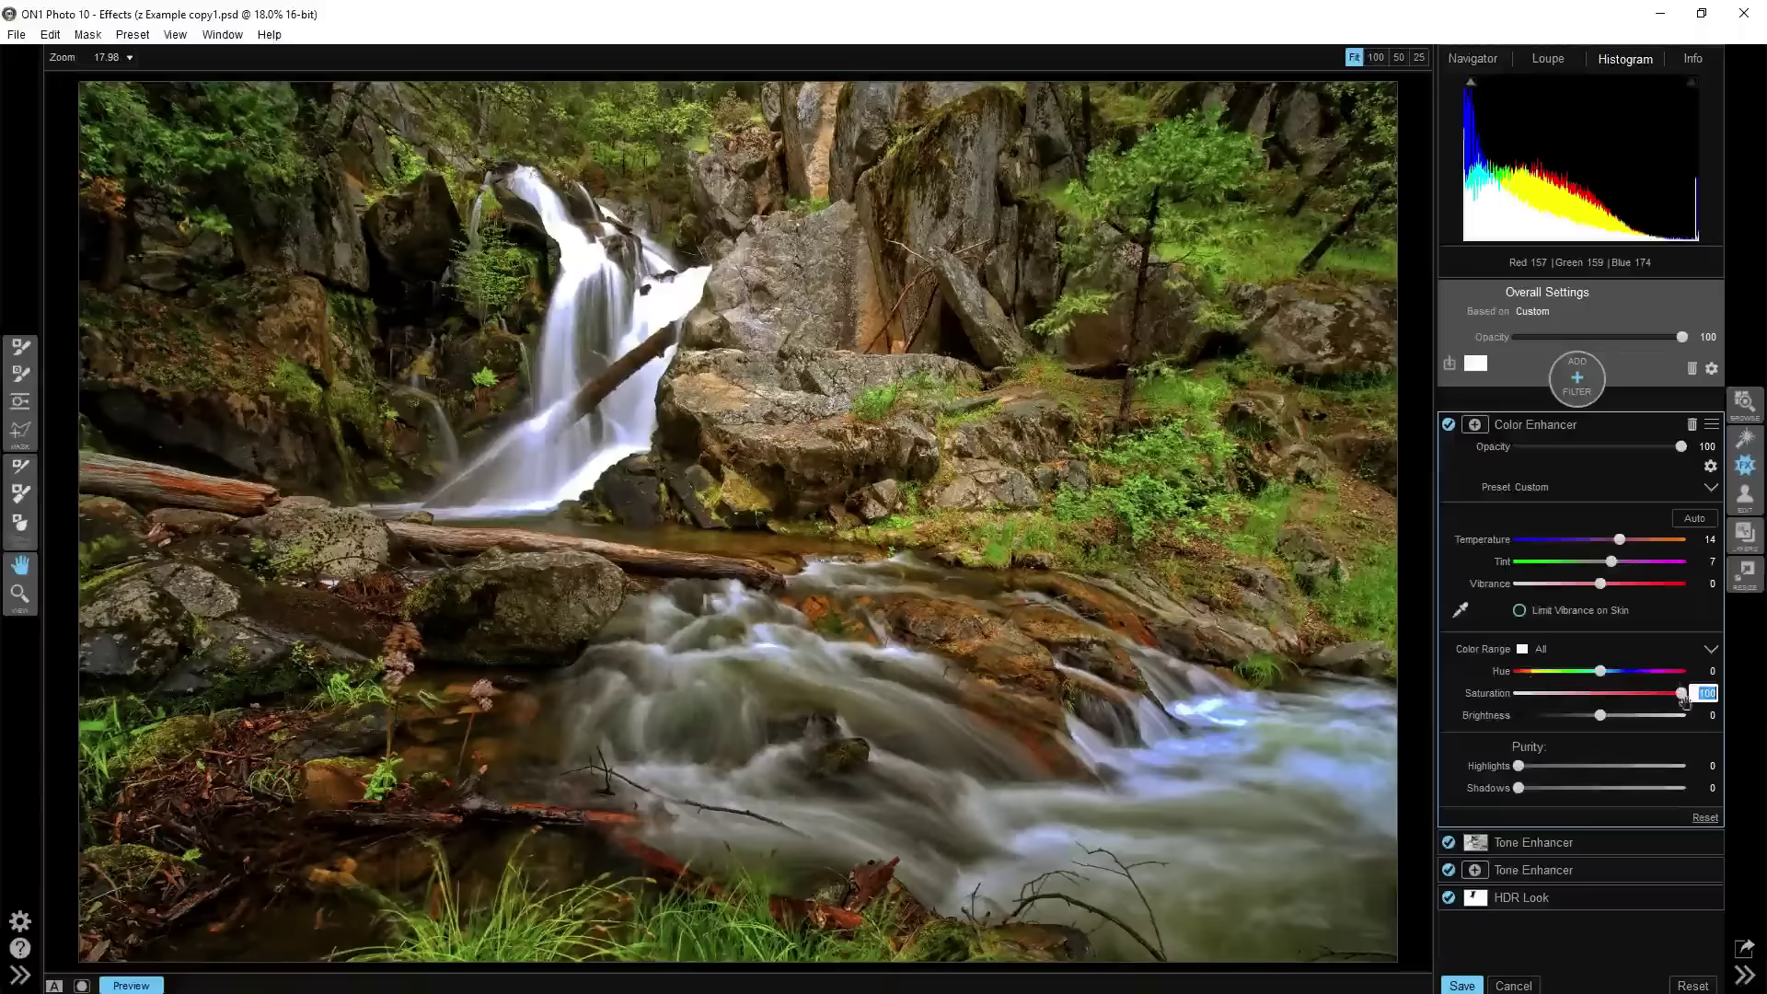
pyautogui.write('0')
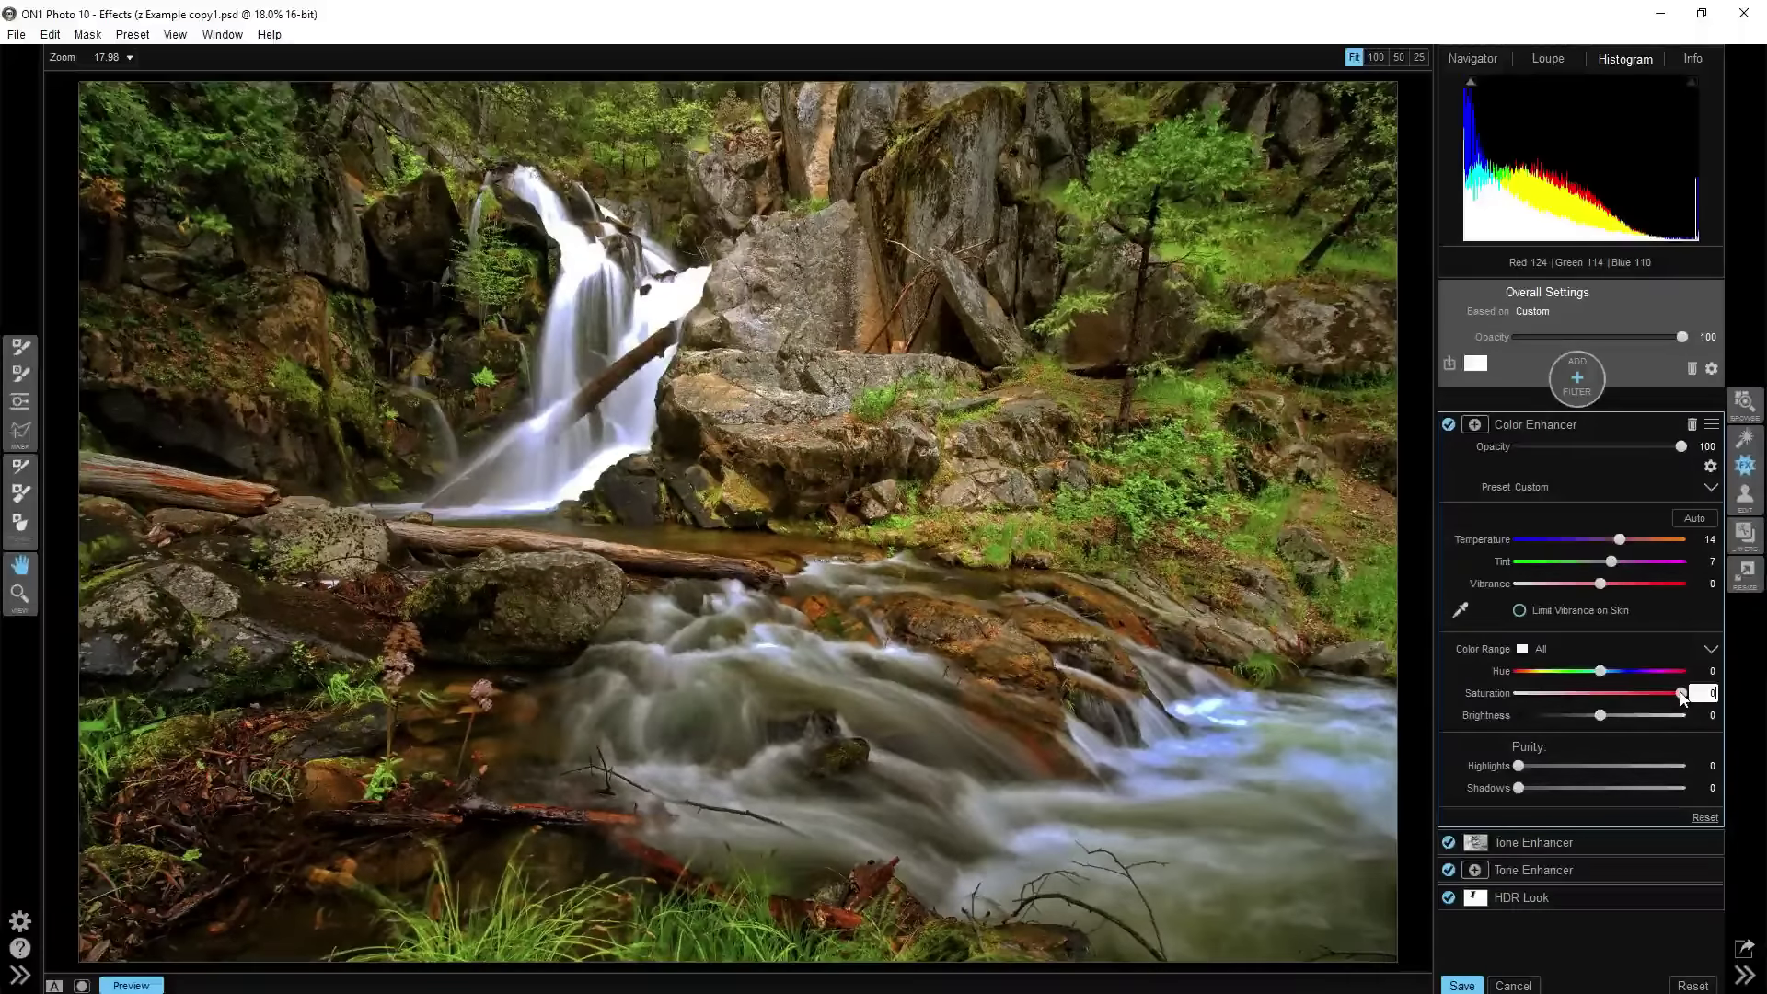
pyautogui.press('Return')
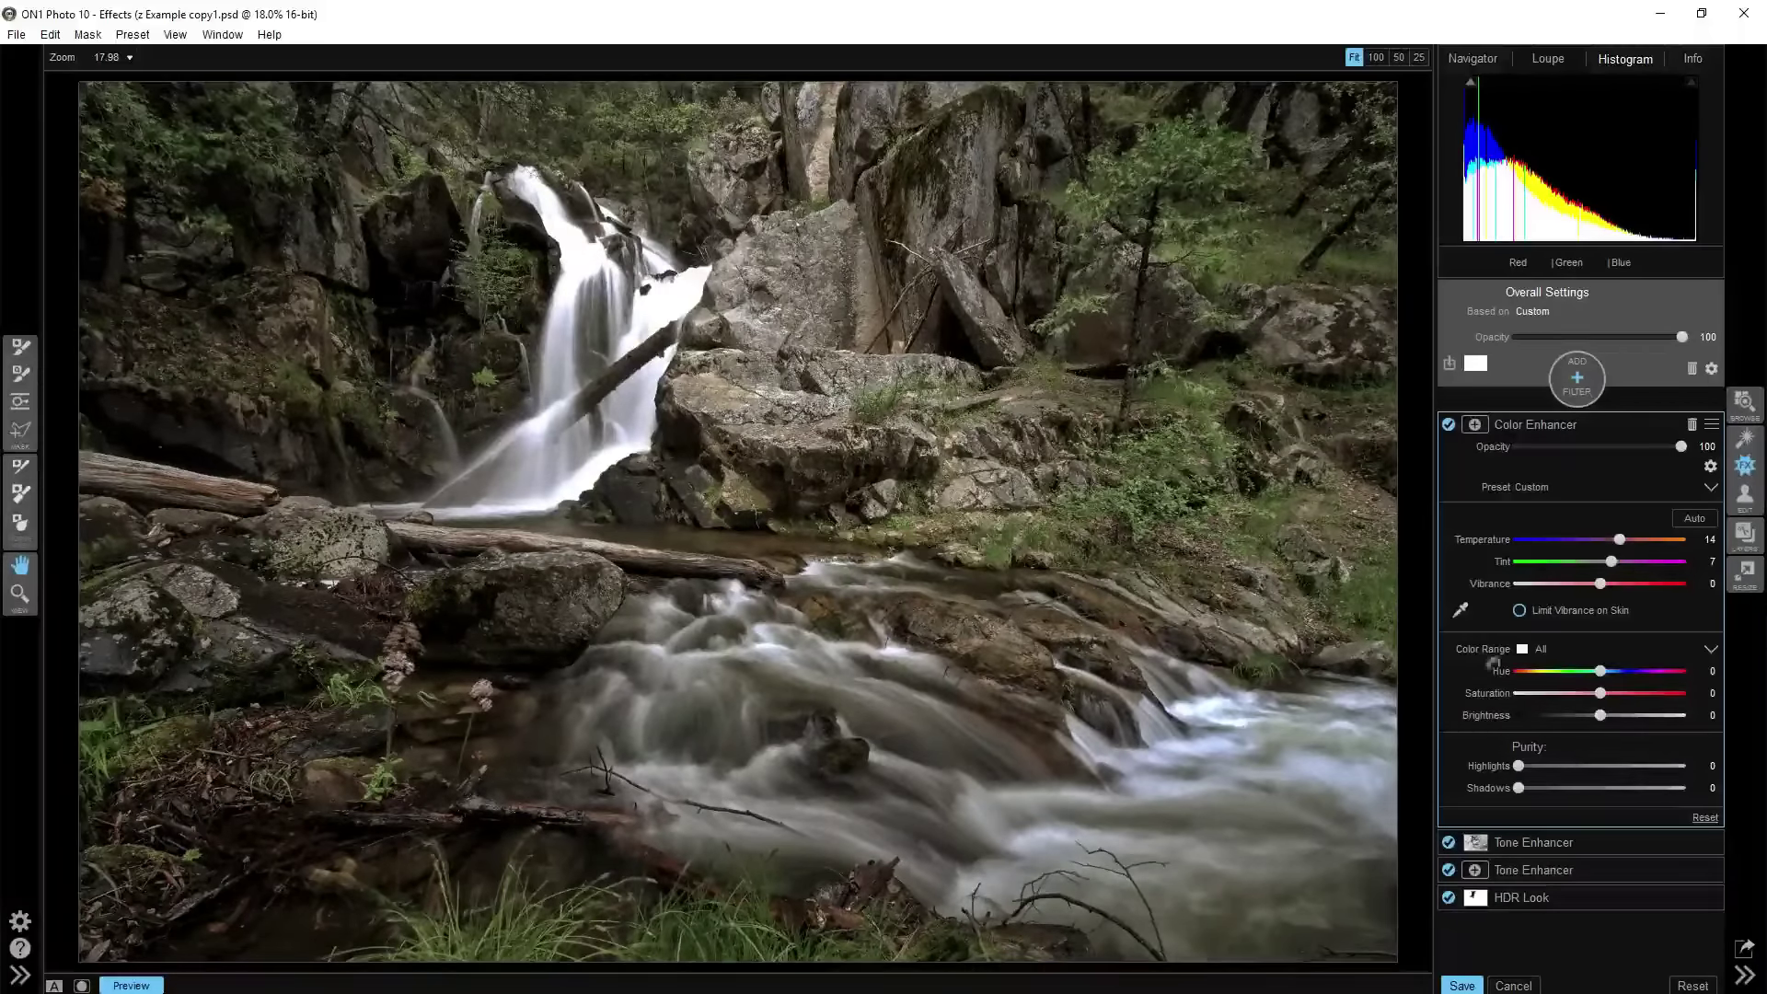
# Set the Color Enhancer's Orange range to hue -3 and saturation 28, comparing the photo with the filter off and on
pyautogui.click(1549, 654)
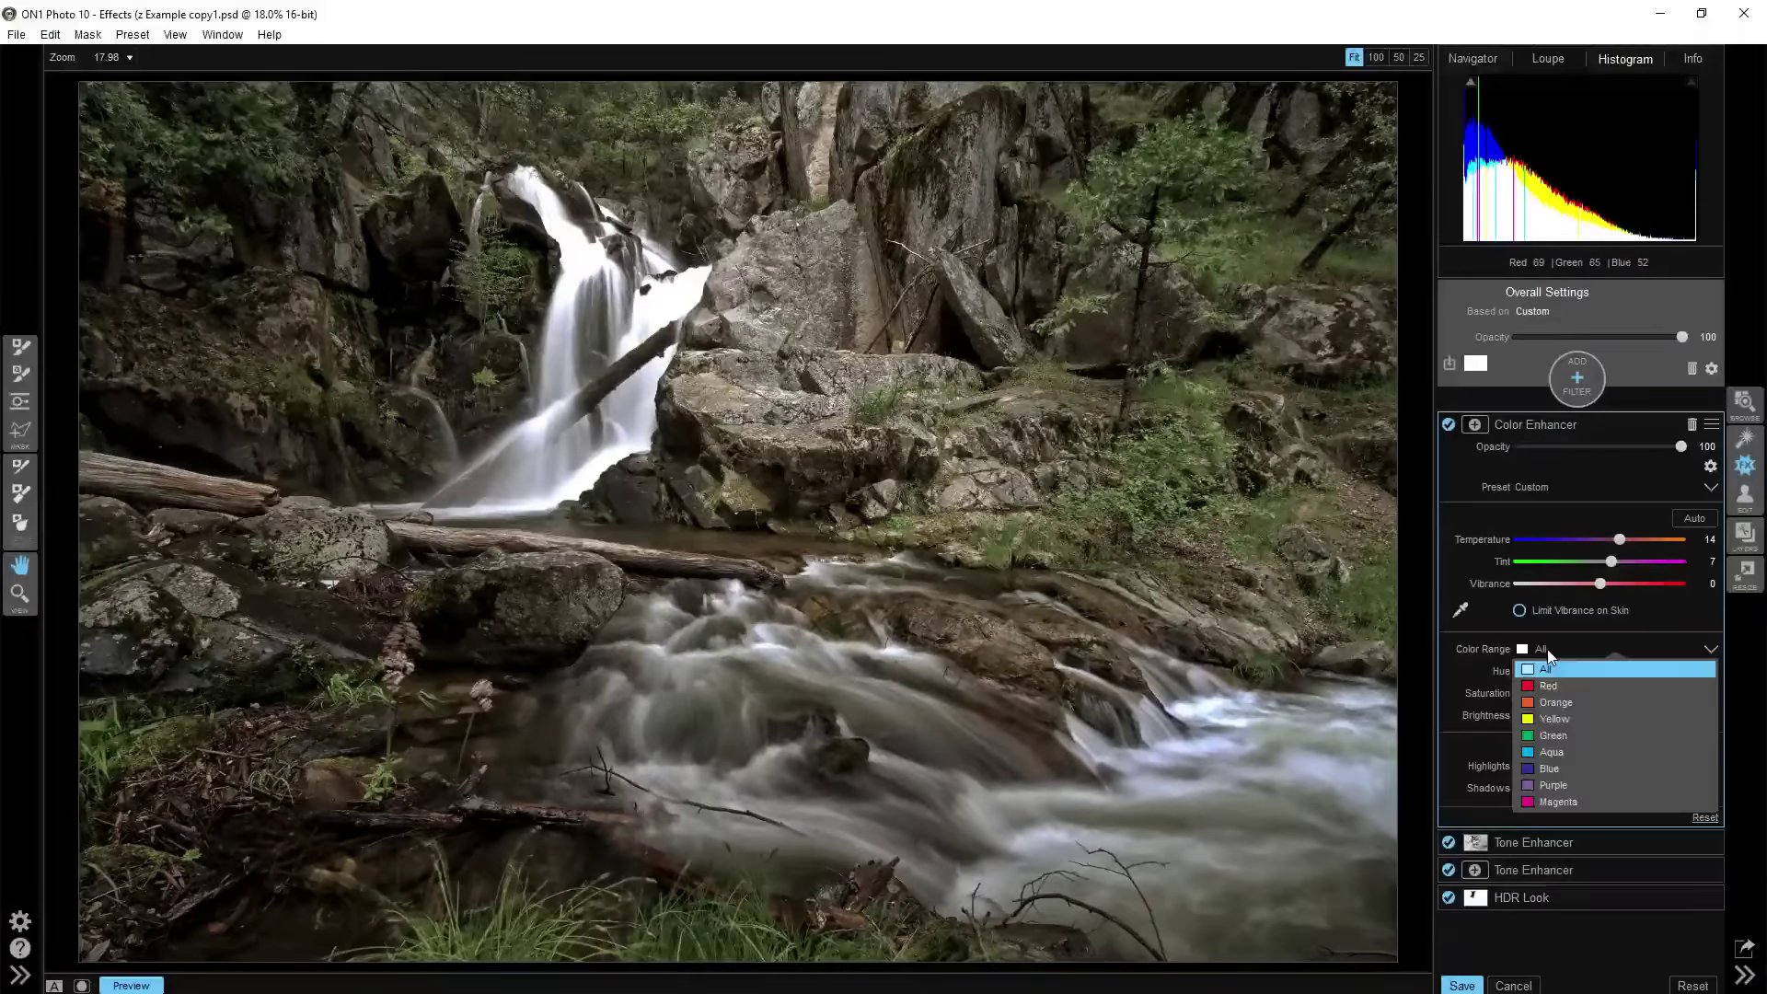
pyautogui.click(1549, 649)
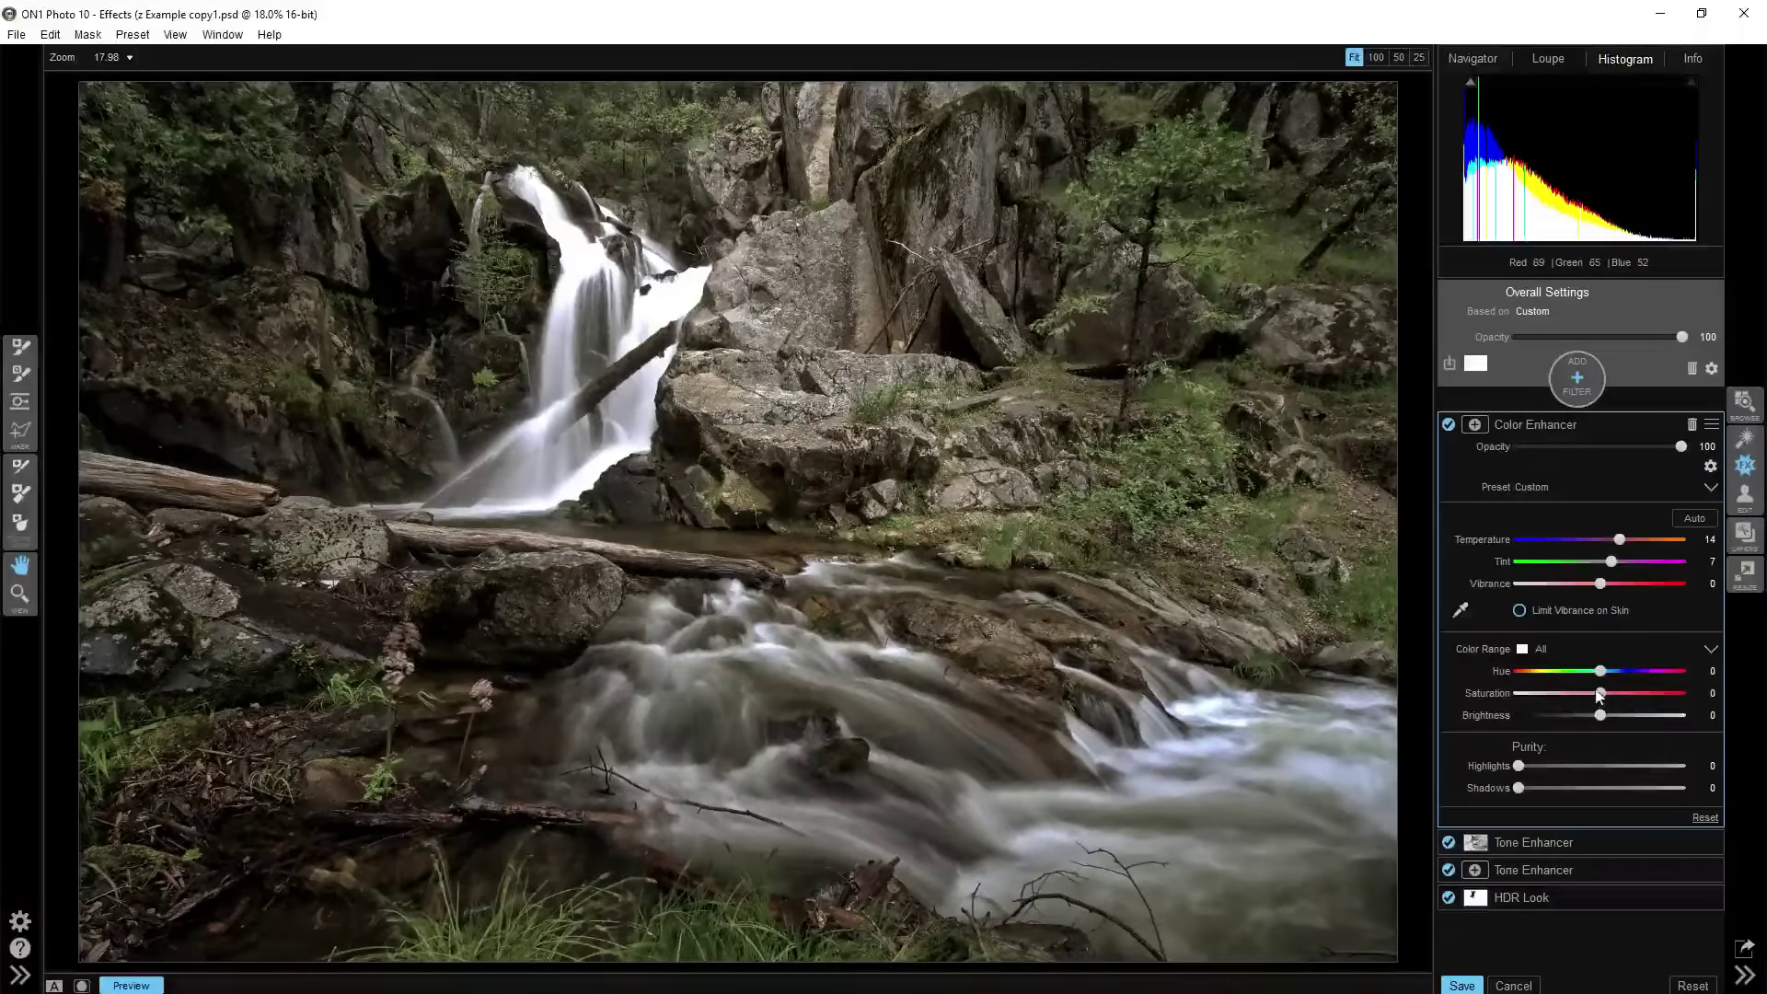
pyautogui.click(1552, 653)
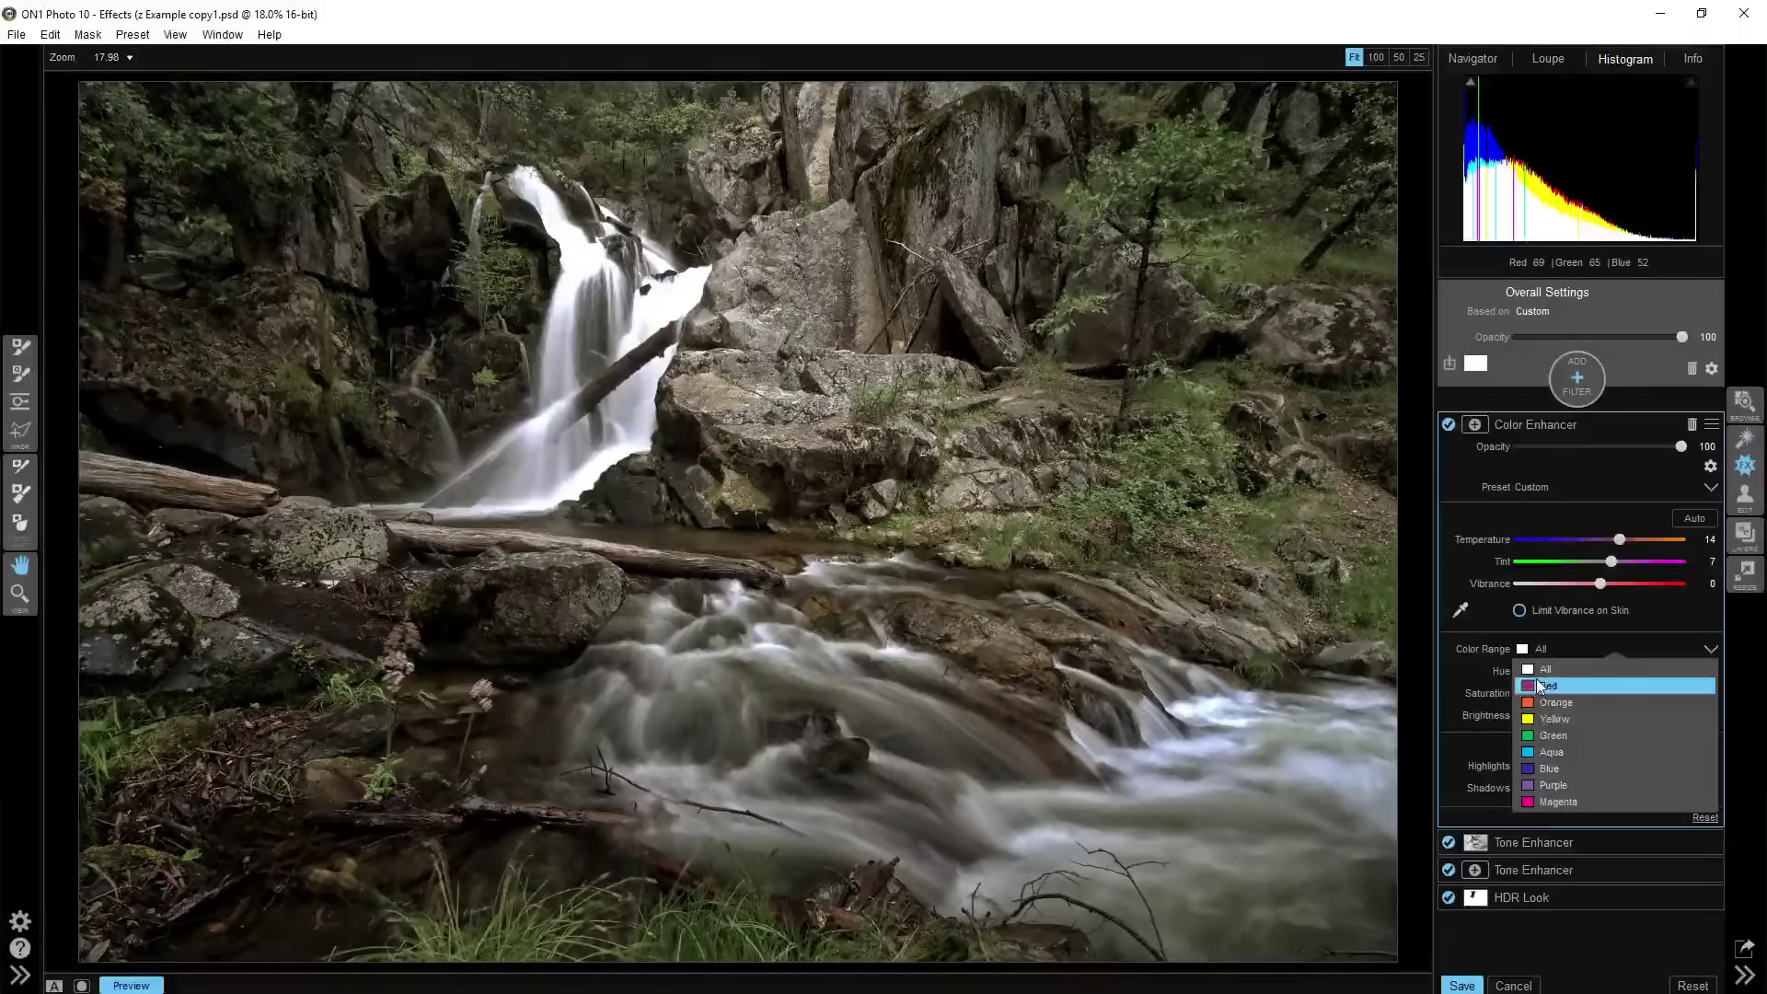
pyautogui.click(1553, 703)
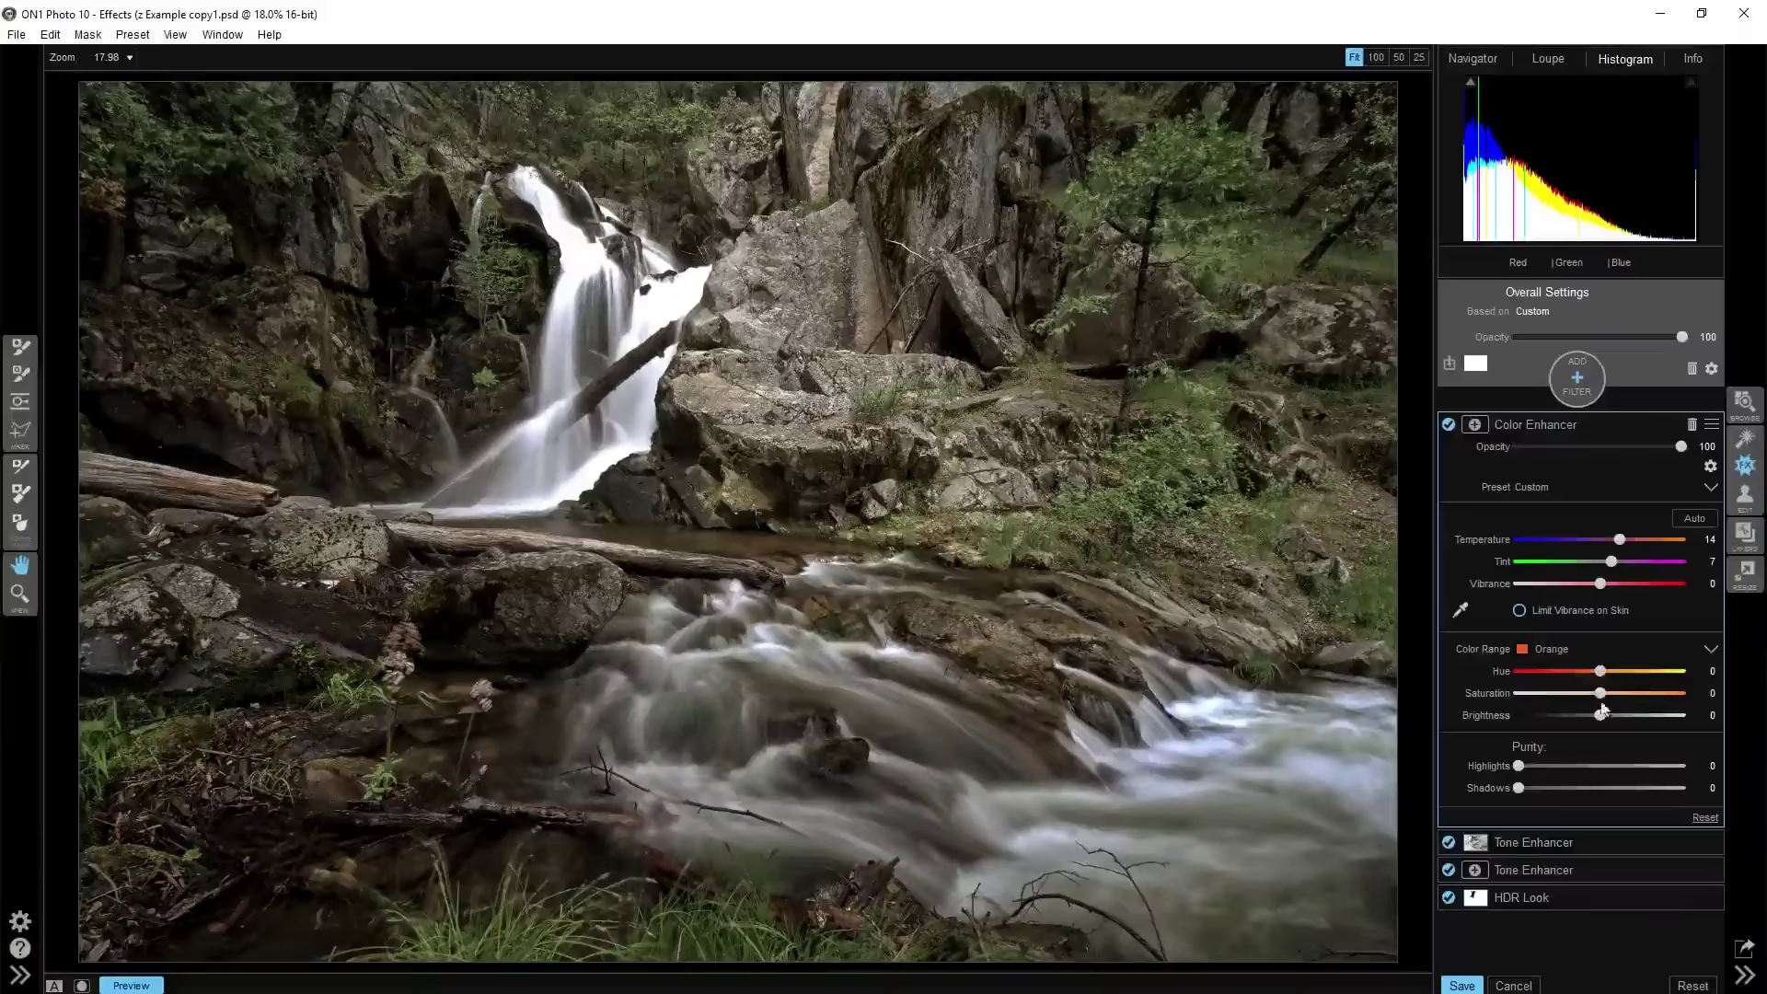
pyautogui.moveTo(1602, 696); pyautogui.dragTo(1684, 685)
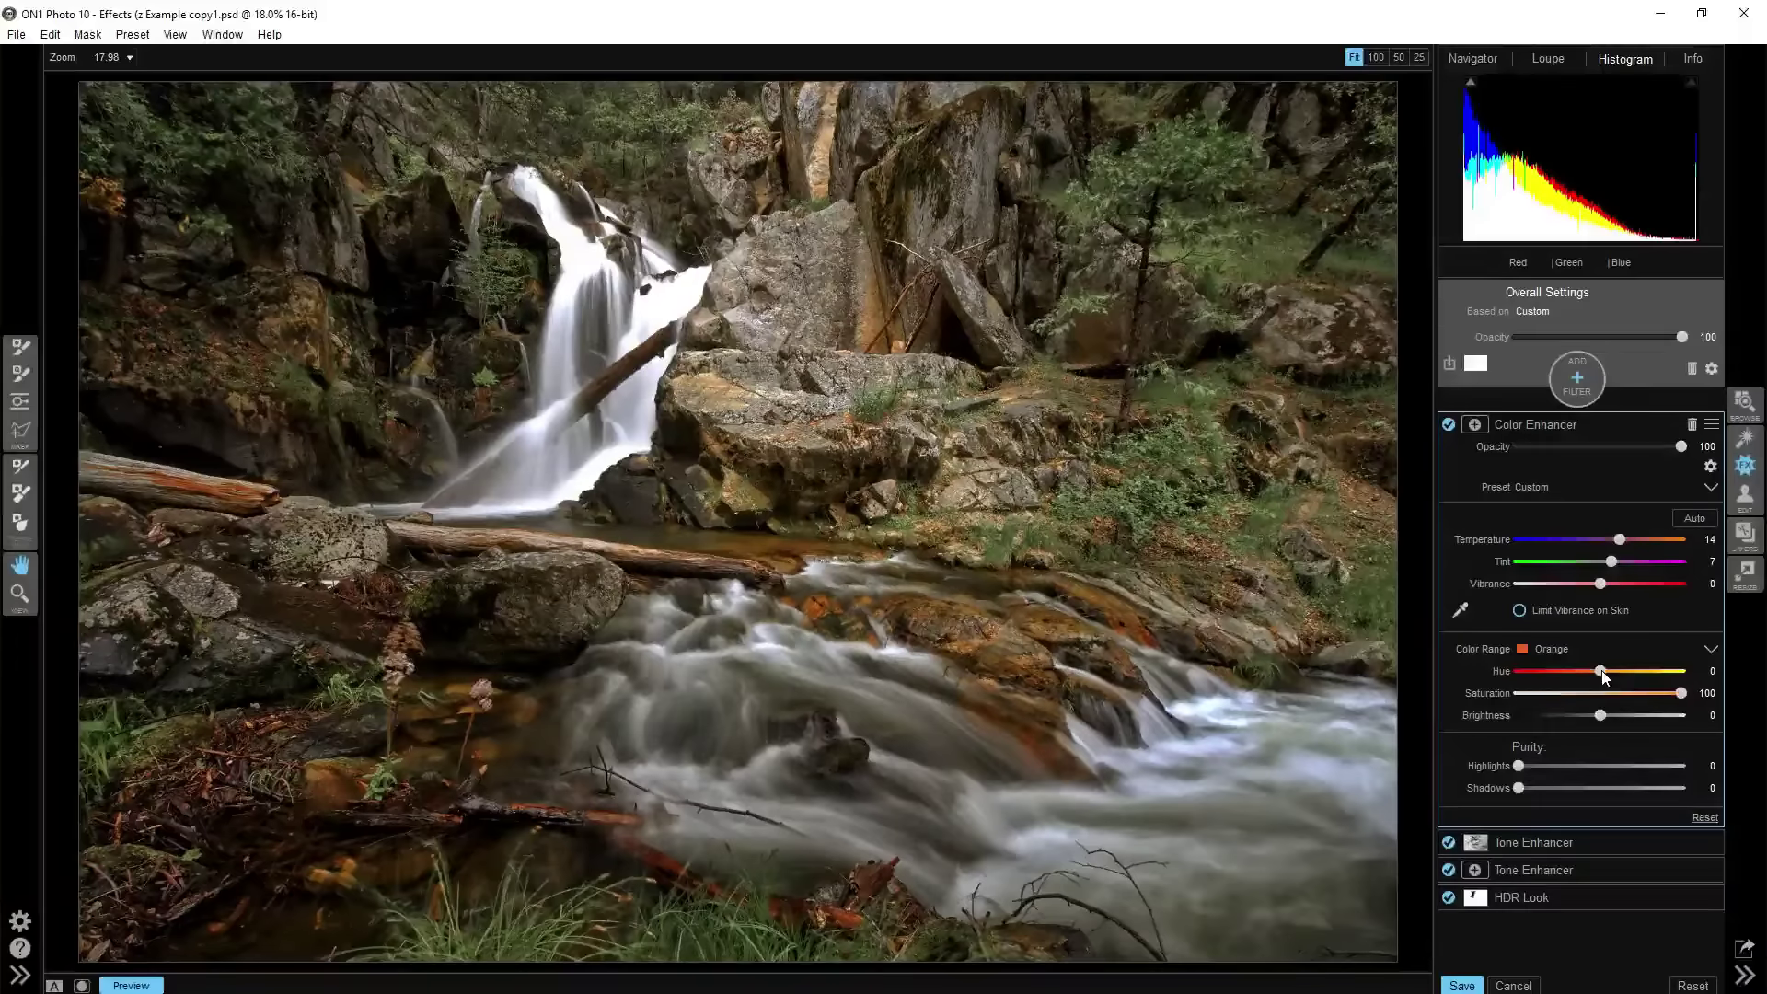
pyautogui.moveTo(1616, 672); pyautogui.dragTo(1644, 696)
pyautogui.click(1450, 426)
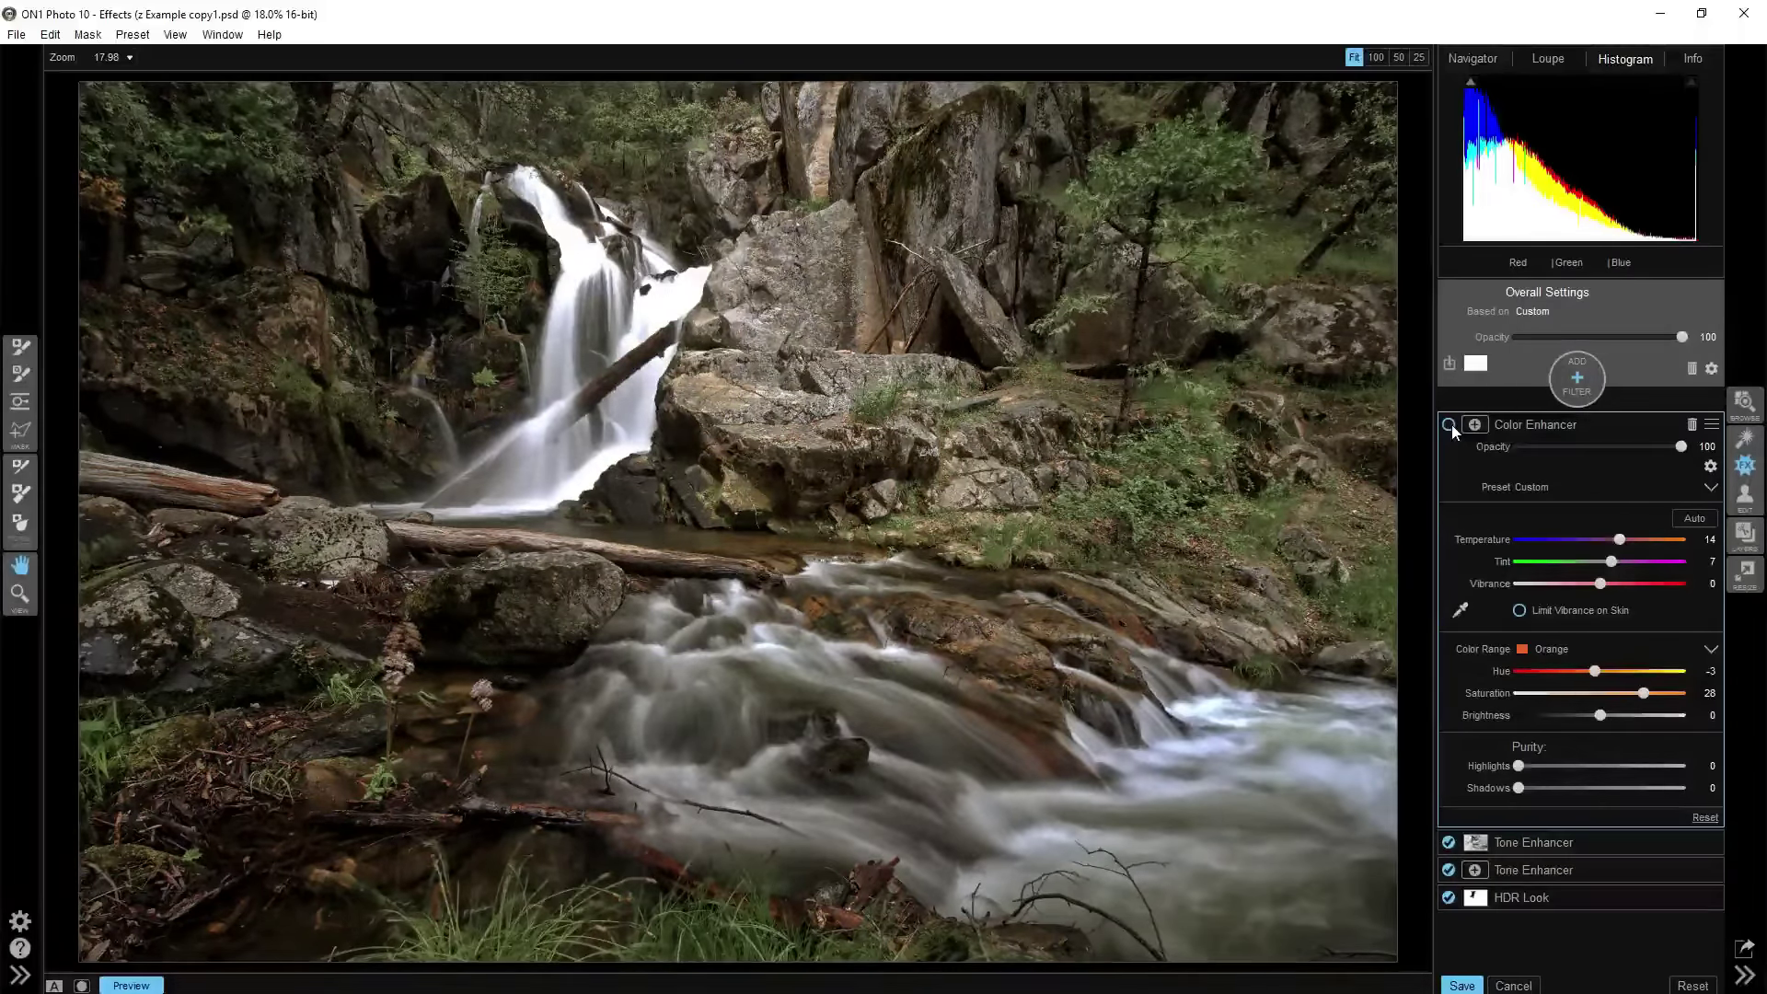
pyautogui.click(1449, 426)
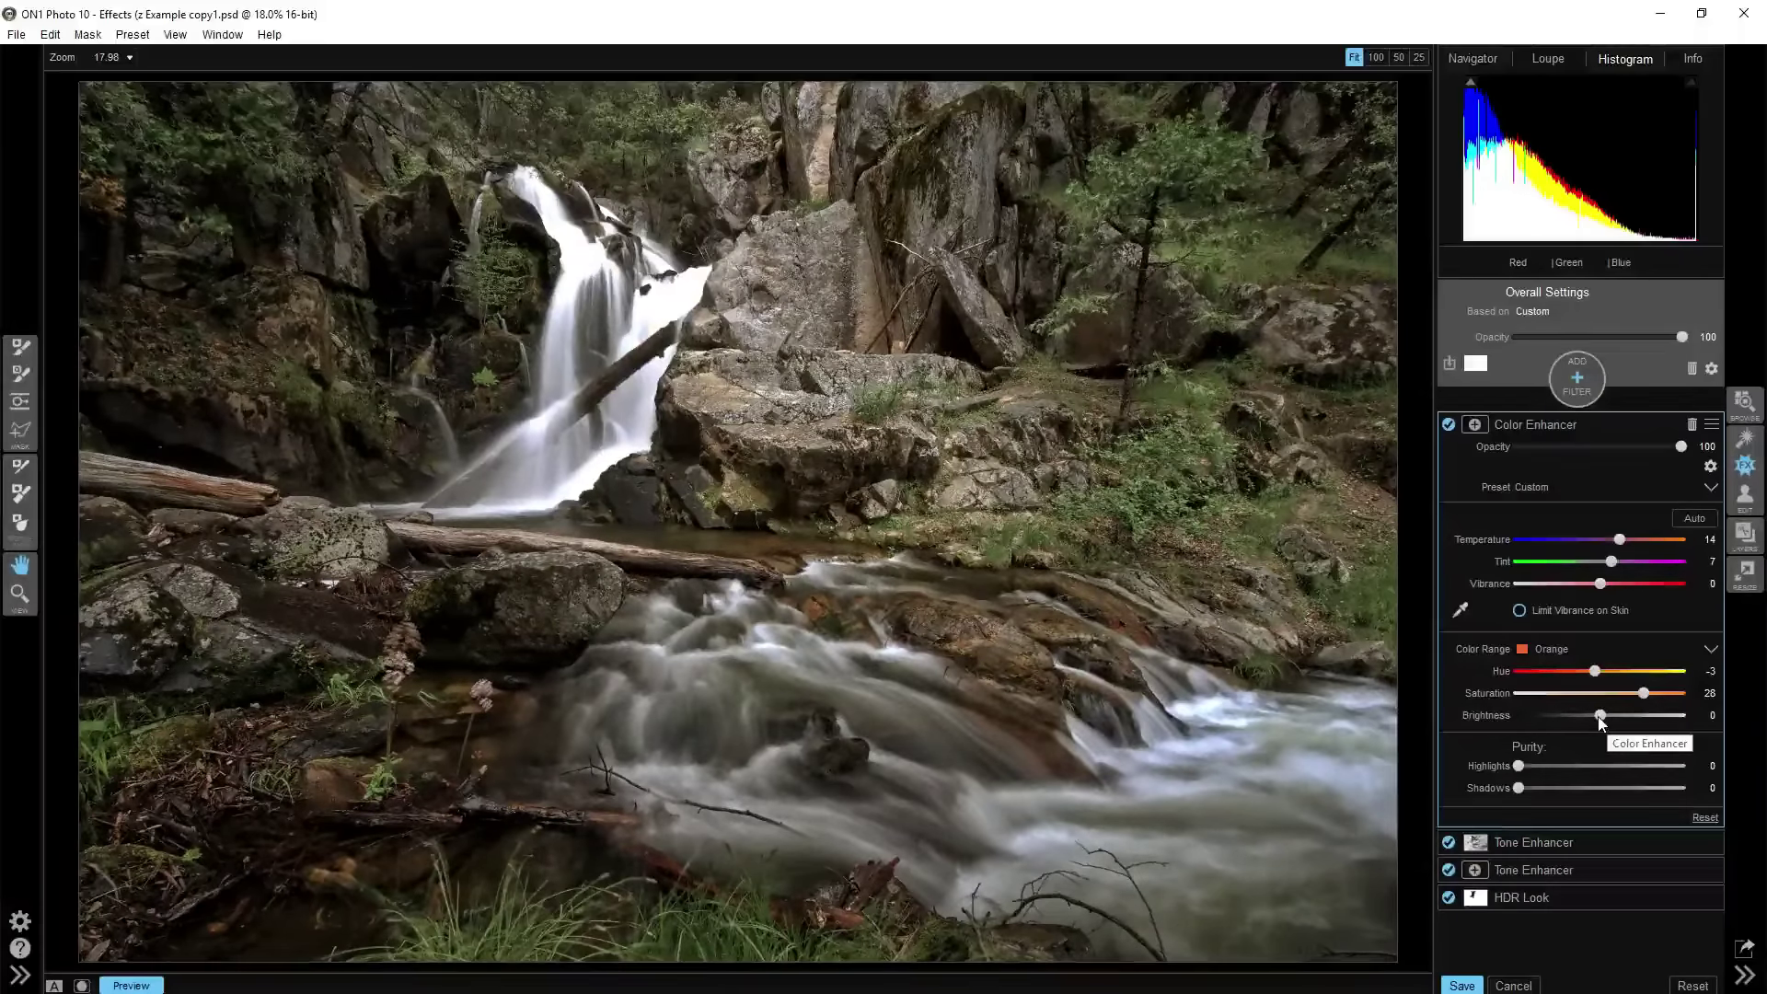
# Refine the Orange range to hue -5, saturation 32 and brightness -12, judging hue and brightness with saturation at 100
pyautogui.moveTo(1601, 716)
pyautogui.mouseDown()
pyautogui.moveTo(1649, 721)
pyautogui.moveTo(1681, 693)
pyautogui.moveTo(1559, 719)
pyautogui.moveTo(1661, 720)
pyautogui.moveTo(1577, 717)
pyautogui.moveTo(1596, 722)
pyautogui.mouseUp()
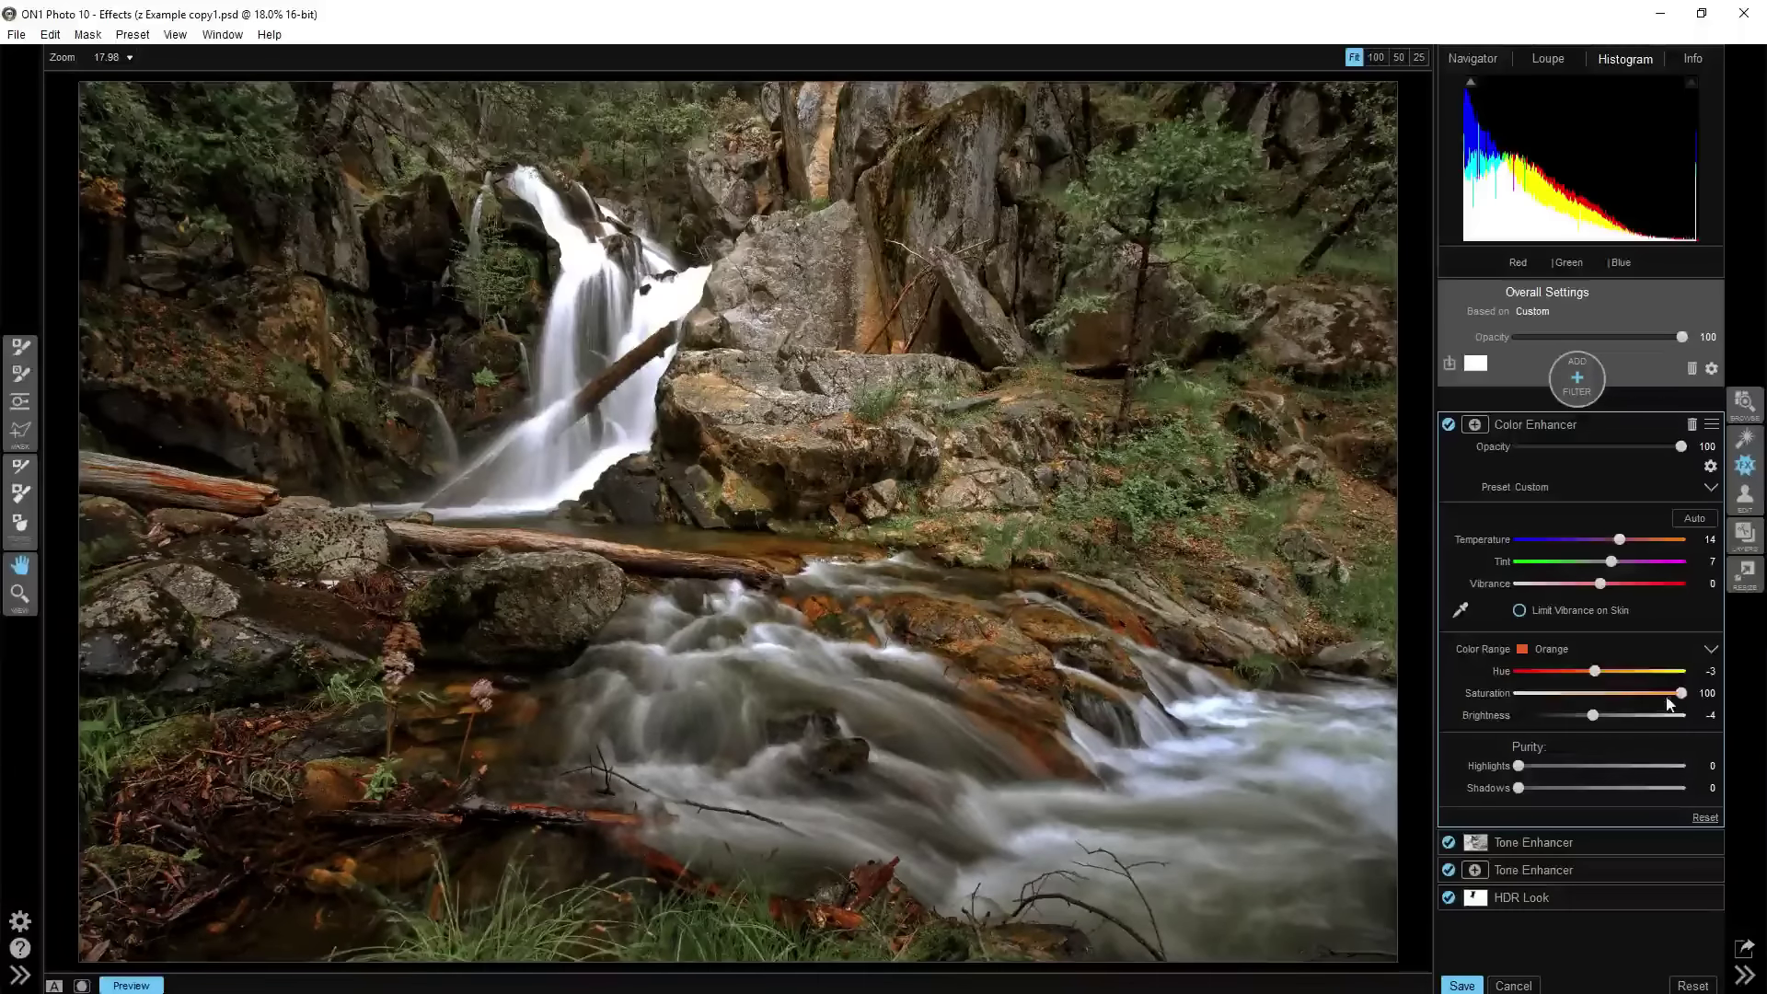
pyautogui.moveTo(1681, 693)
pyautogui.mouseDown()
pyautogui.moveTo(1654, 693)
pyautogui.moveTo(1683, 693)
pyautogui.mouseUp()
pyautogui.moveTo(1590, 678)
pyautogui.mouseDown()
pyautogui.moveTo(1620, 679)
pyautogui.moveTo(1594, 679)
pyautogui.mouseUp()
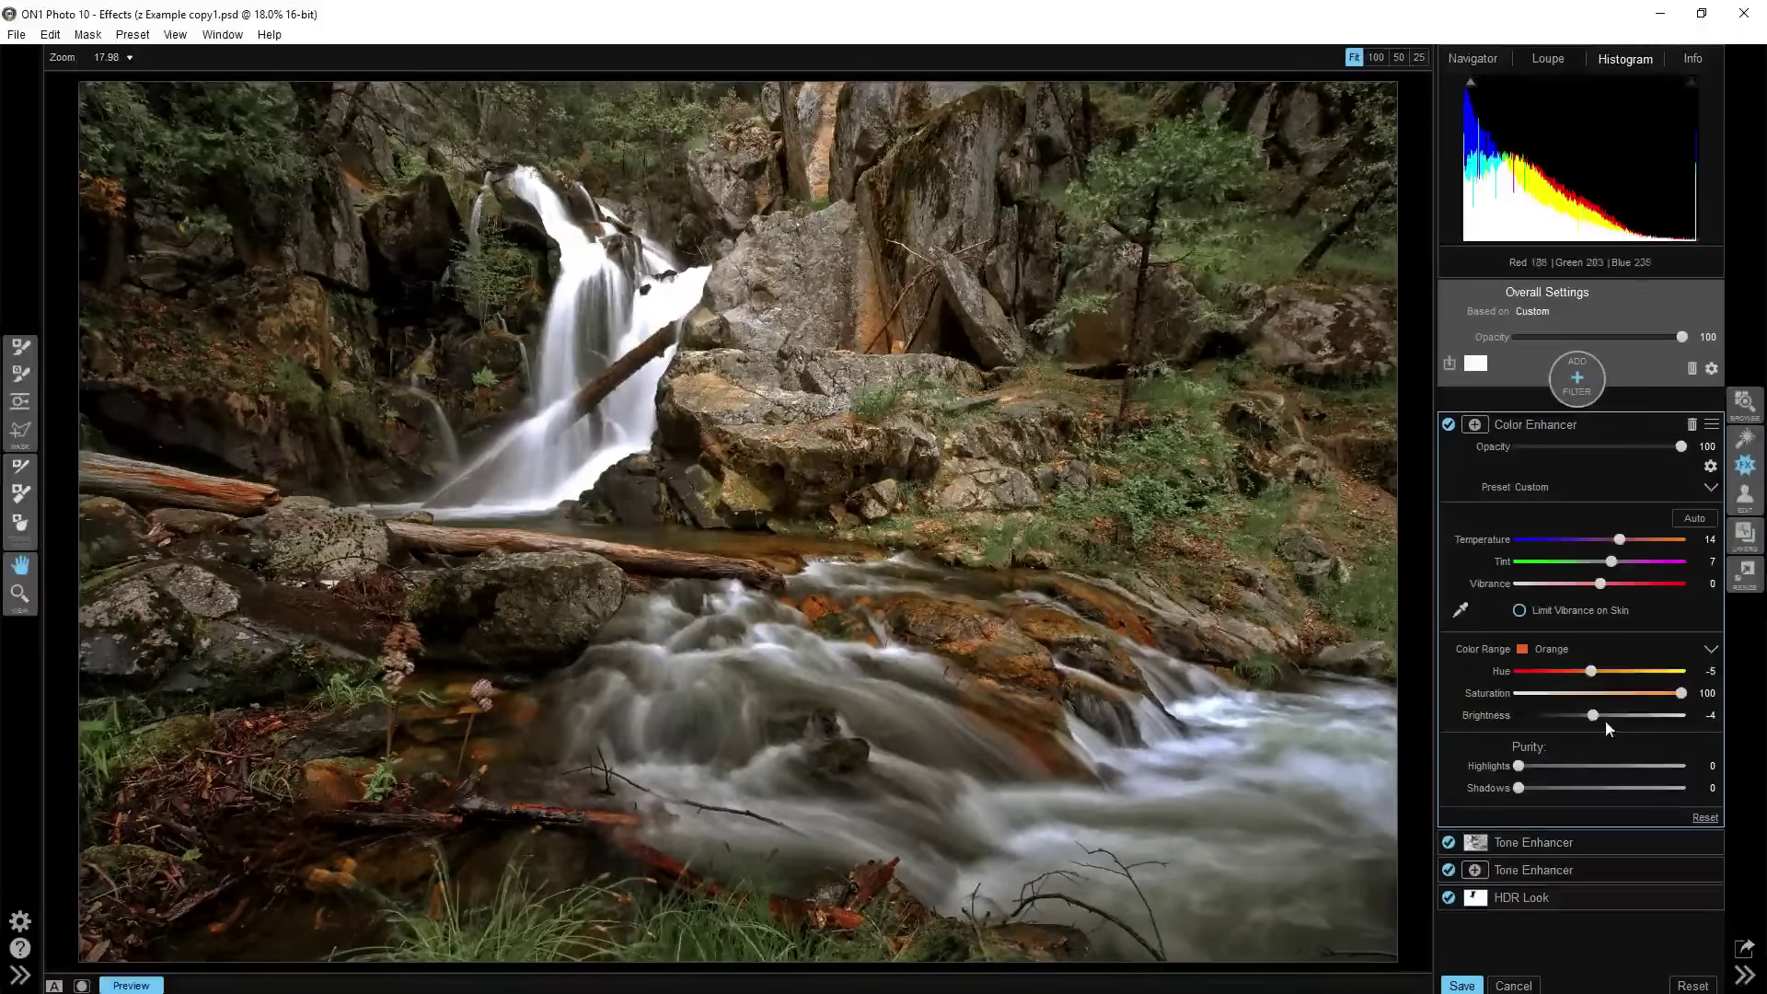
pyautogui.click(1606, 719)
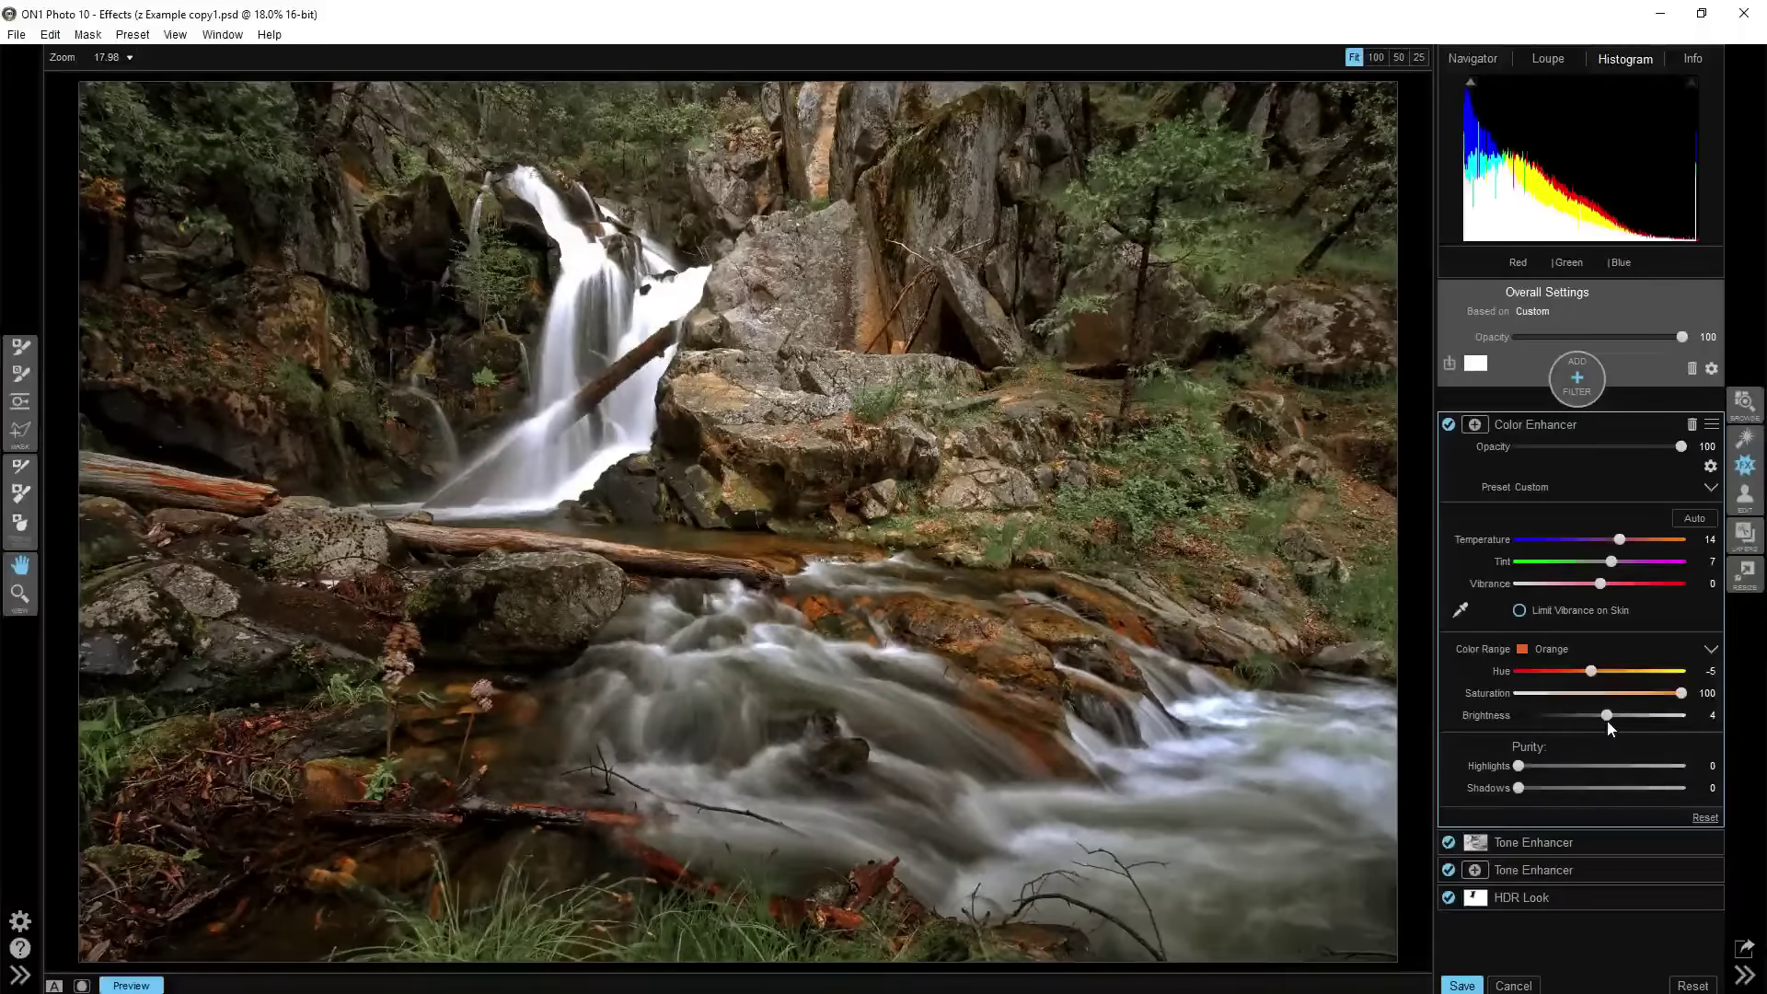
pyautogui.moveTo(1607, 723); pyautogui.dragTo(1652, 700)
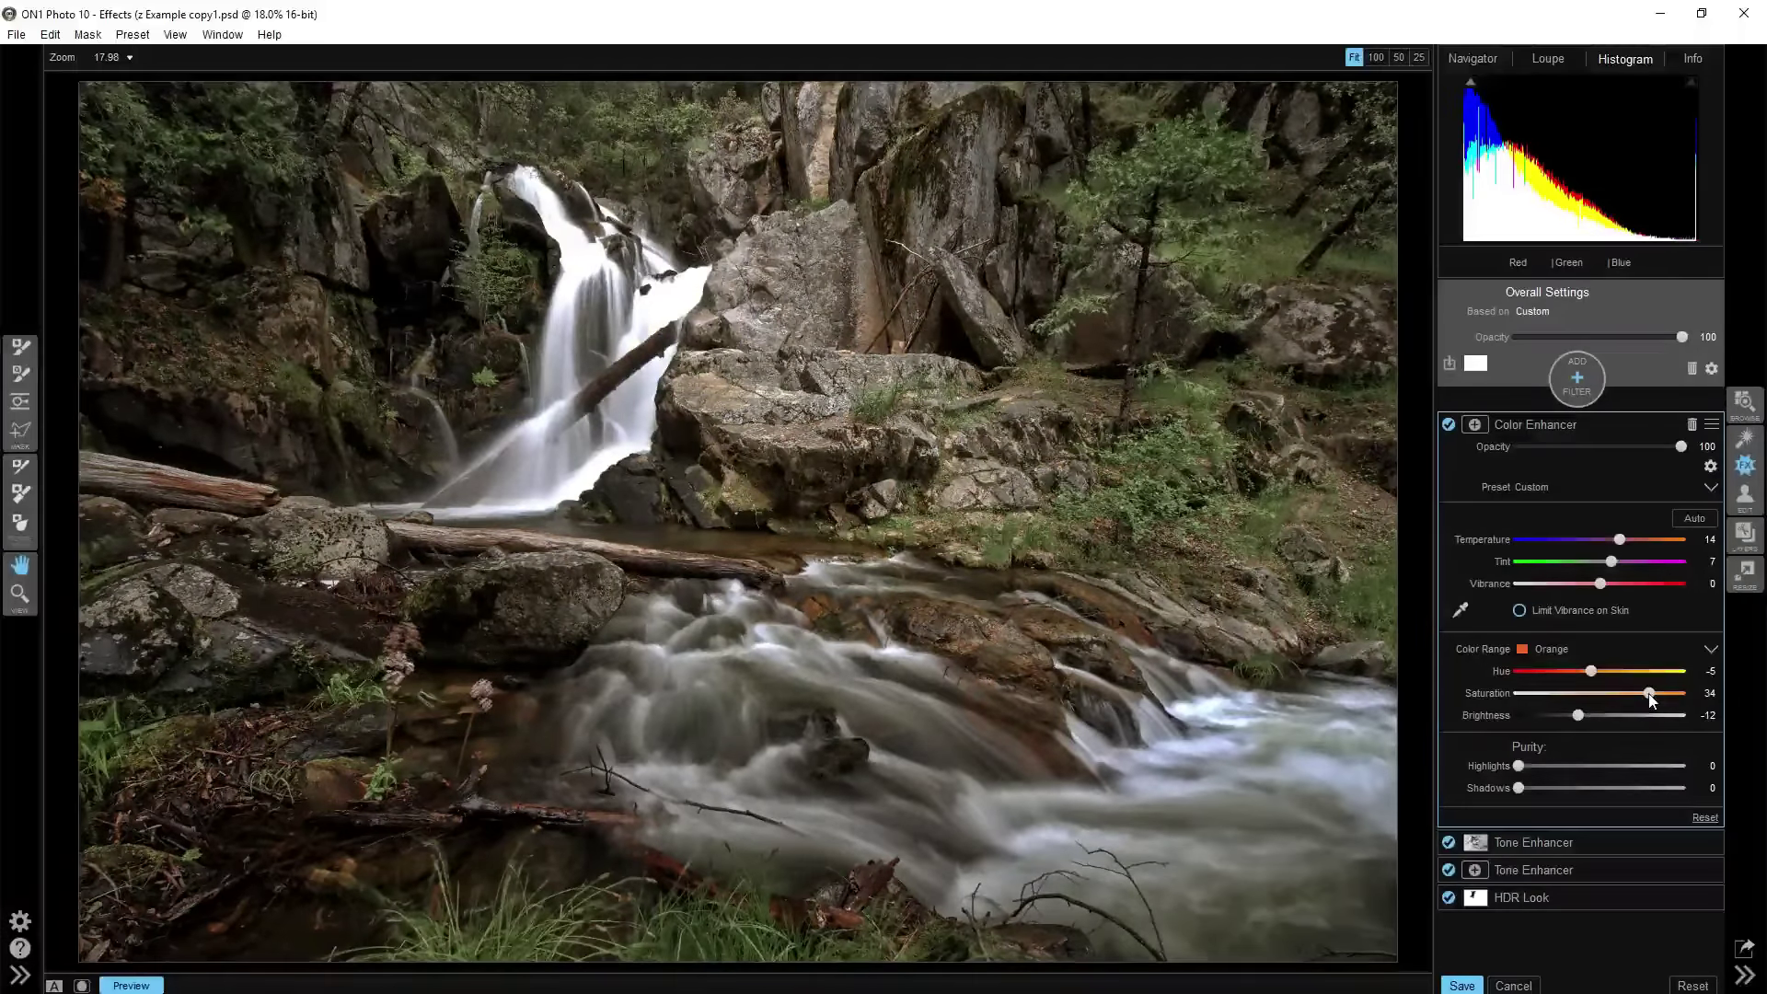
pyautogui.moveTo(1650, 695); pyautogui.dragTo(1633, 709)
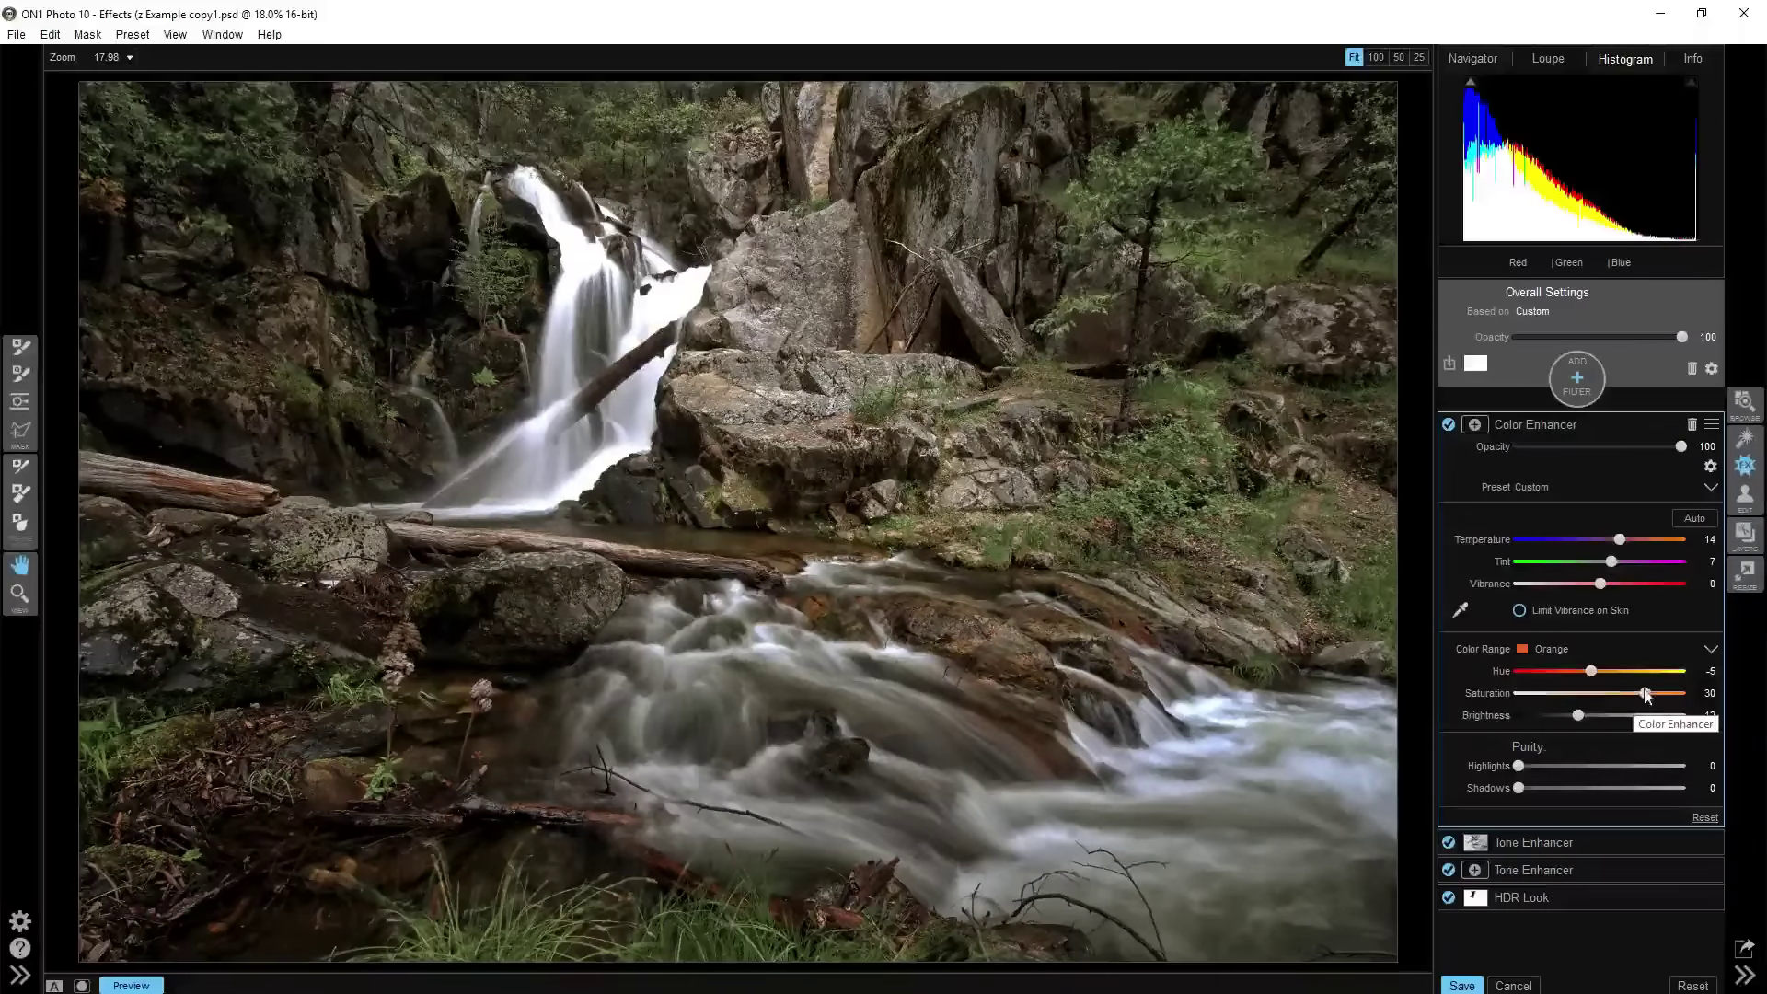
pyautogui.moveTo(1647, 694); pyautogui.dragTo(1648, 696)
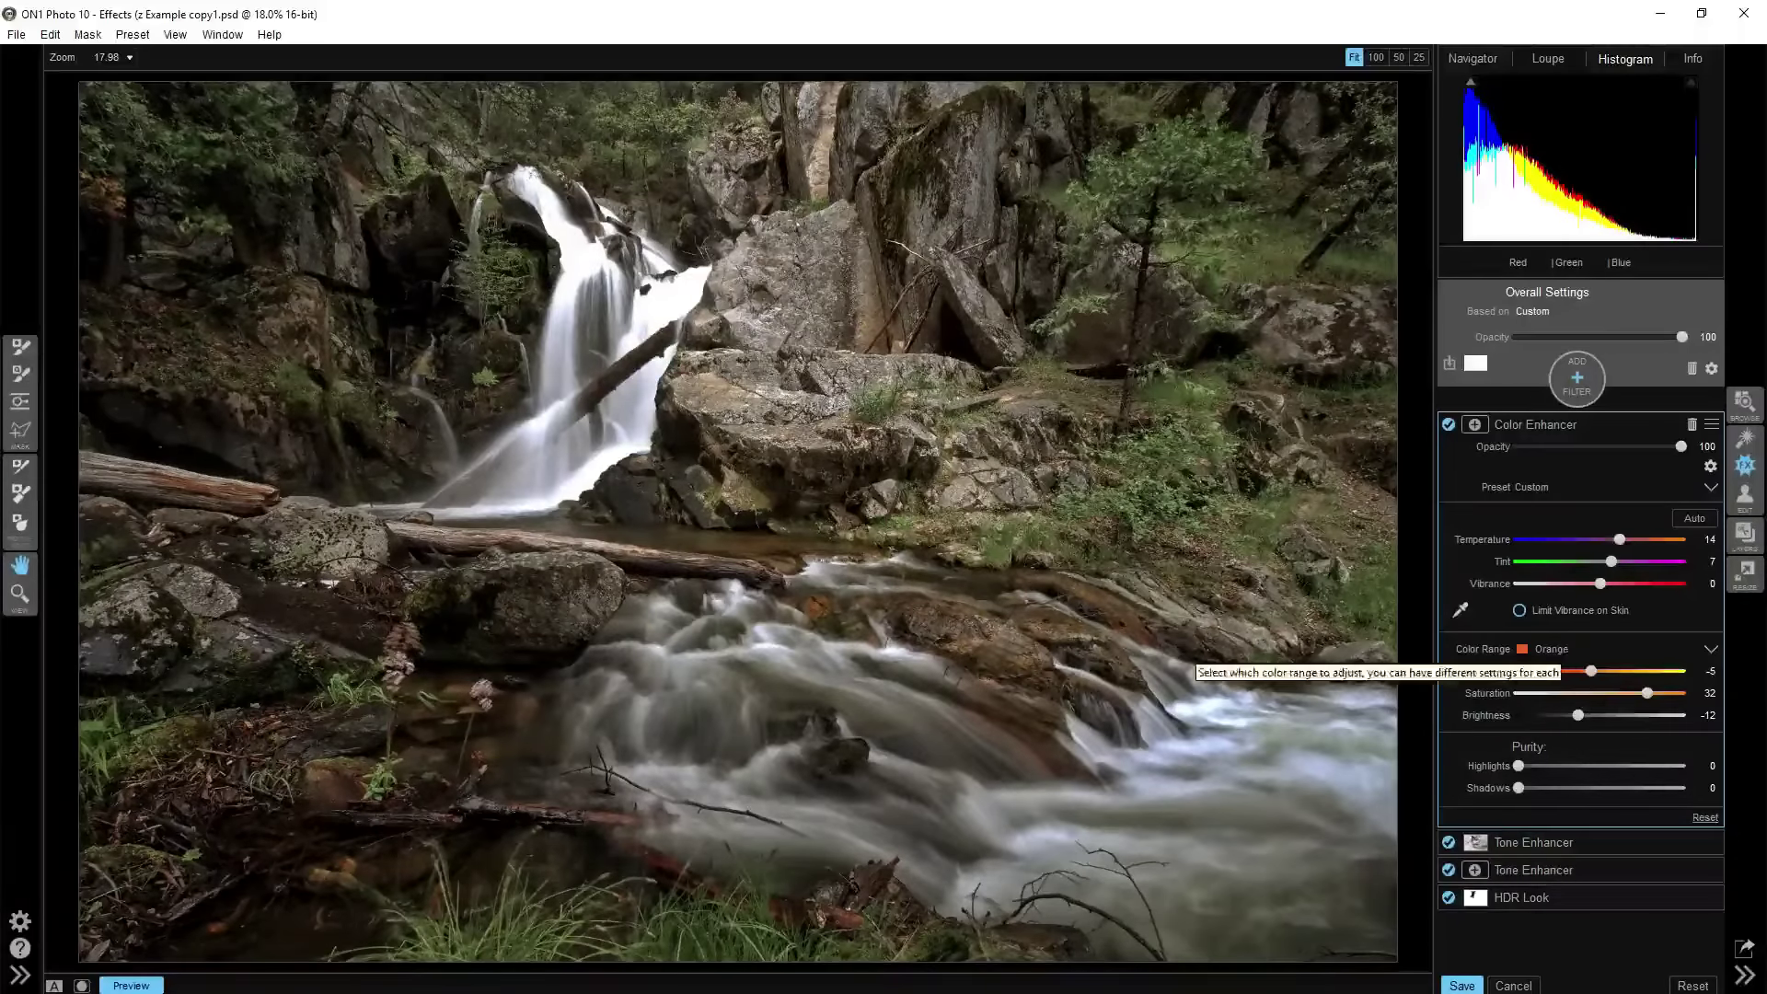
# Set the Color Enhancer's Yellow range to hue 32, saturation 65 and brightness -2, judging hue and brightness with saturation at 100
pyautogui.click(1565, 649)
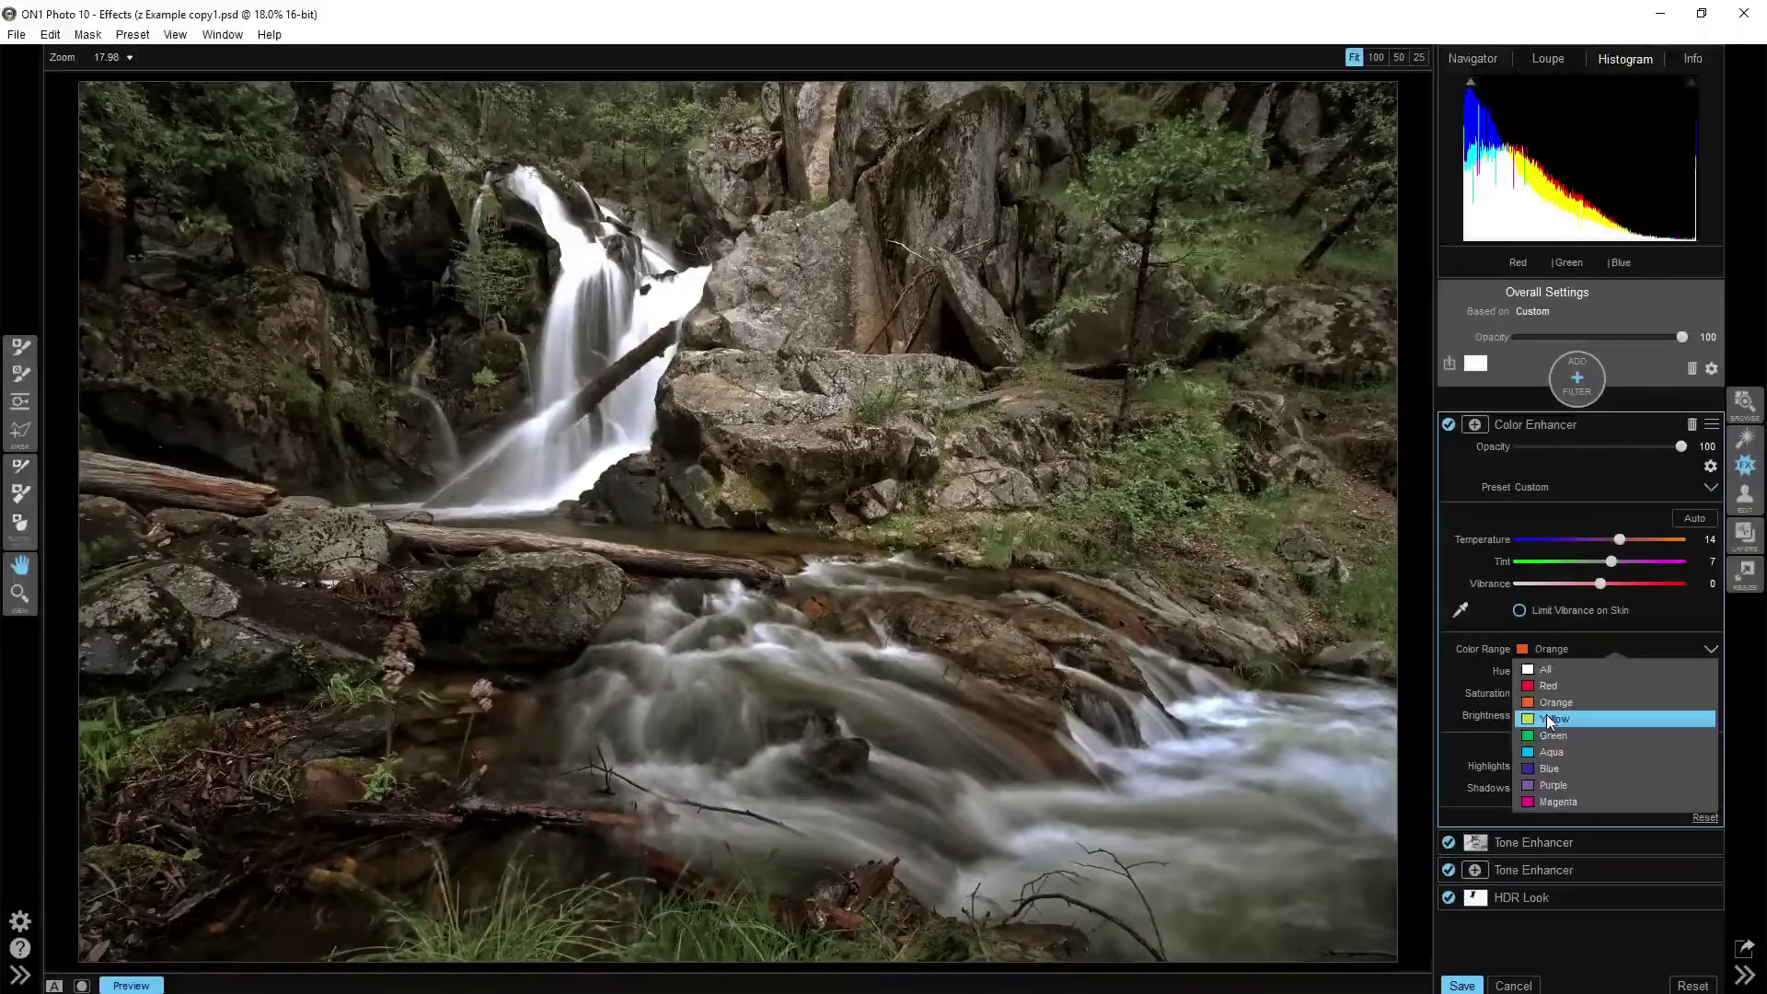
pyautogui.click(1550, 717)
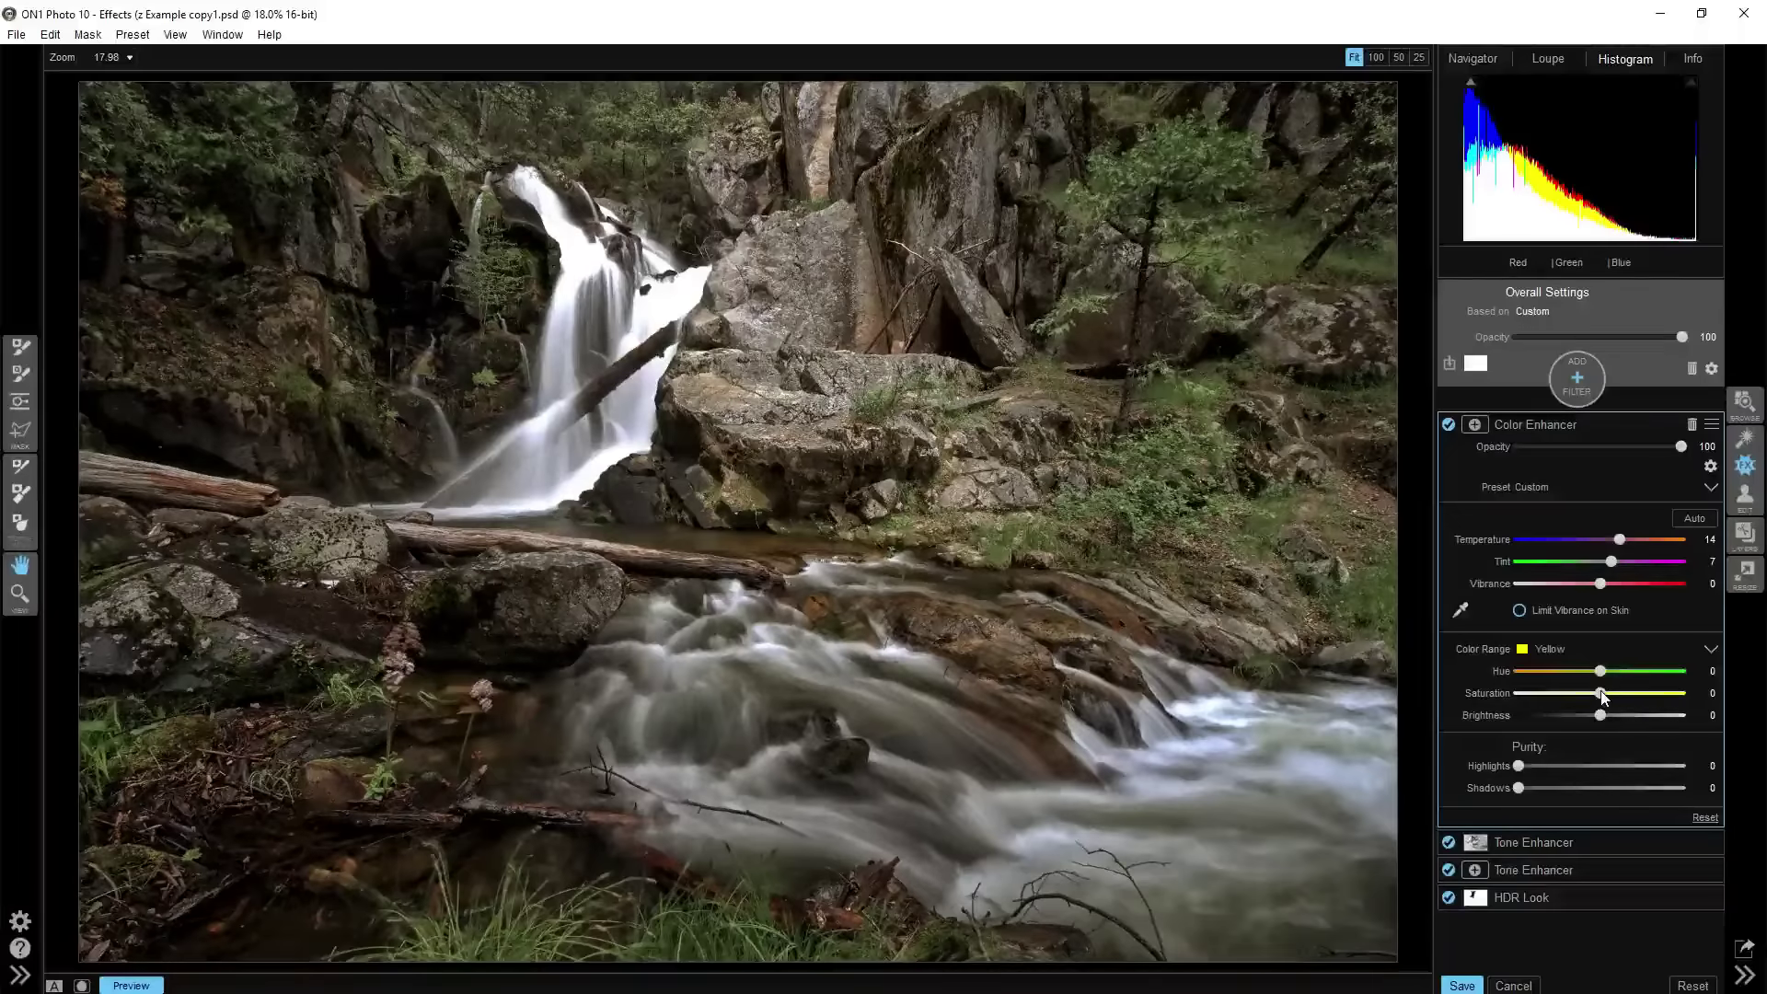
pyautogui.moveTo(1601, 693); pyautogui.dragTo(1689, 693)
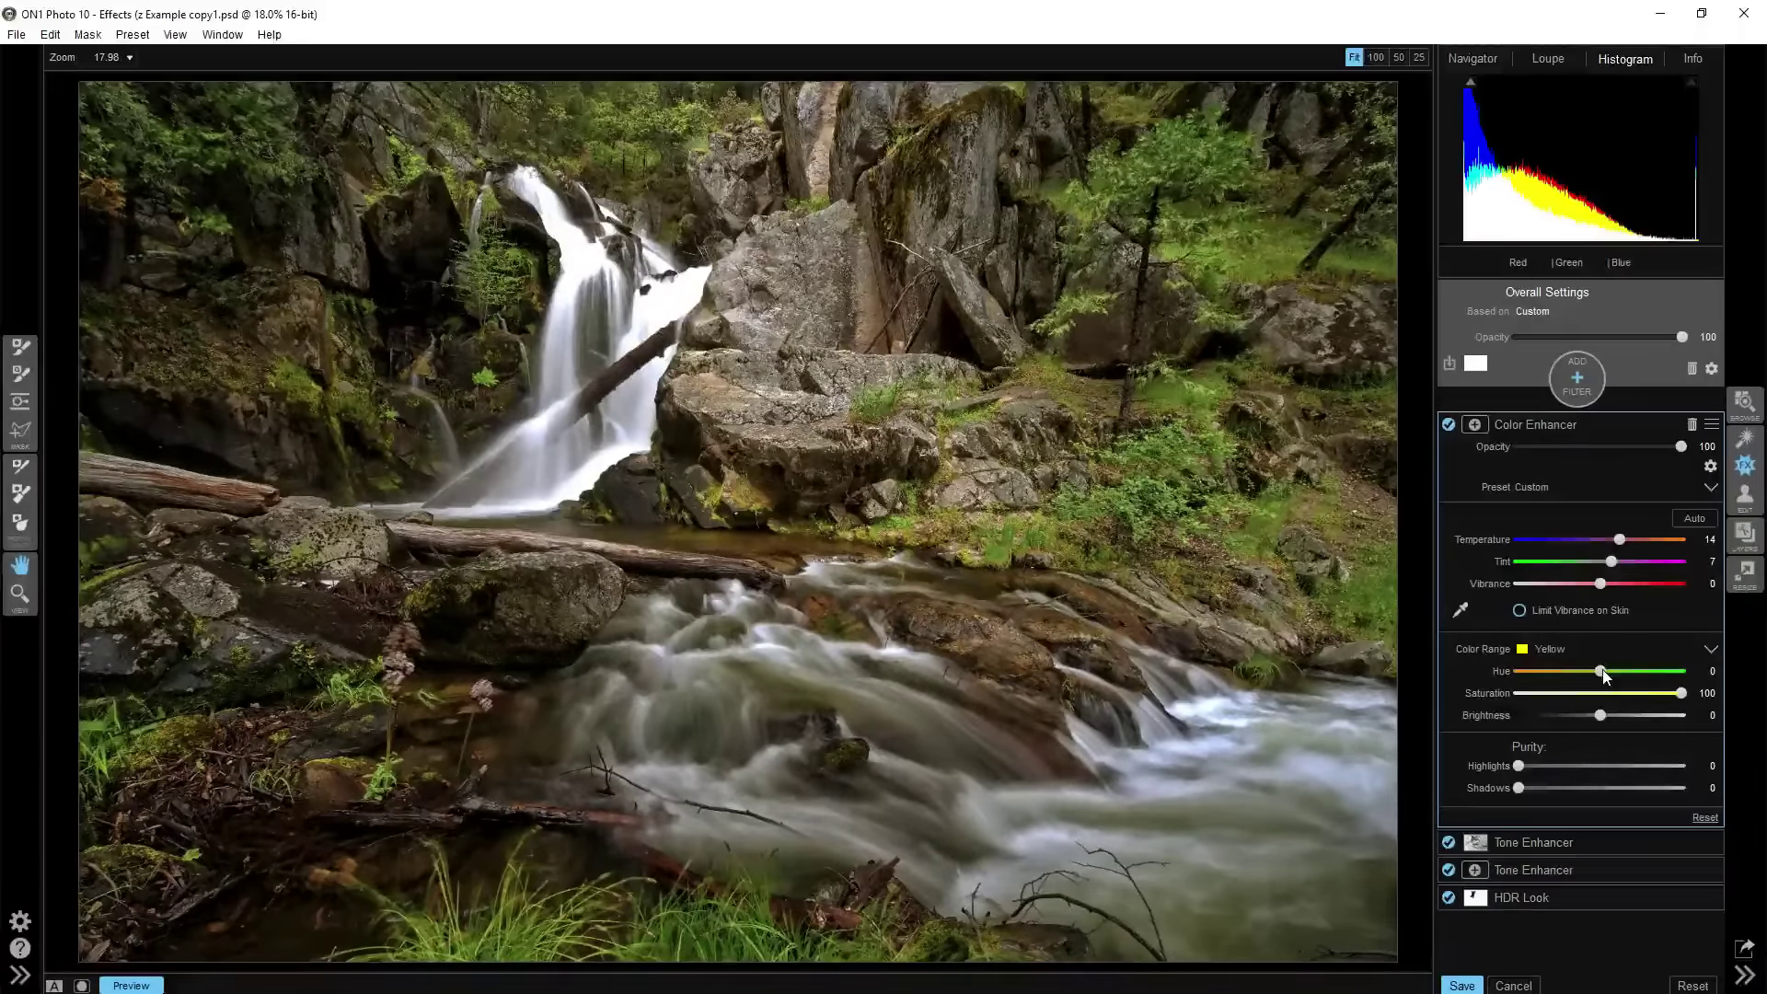
pyautogui.moveTo(1603, 675); pyautogui.dragTo(1684, 697)
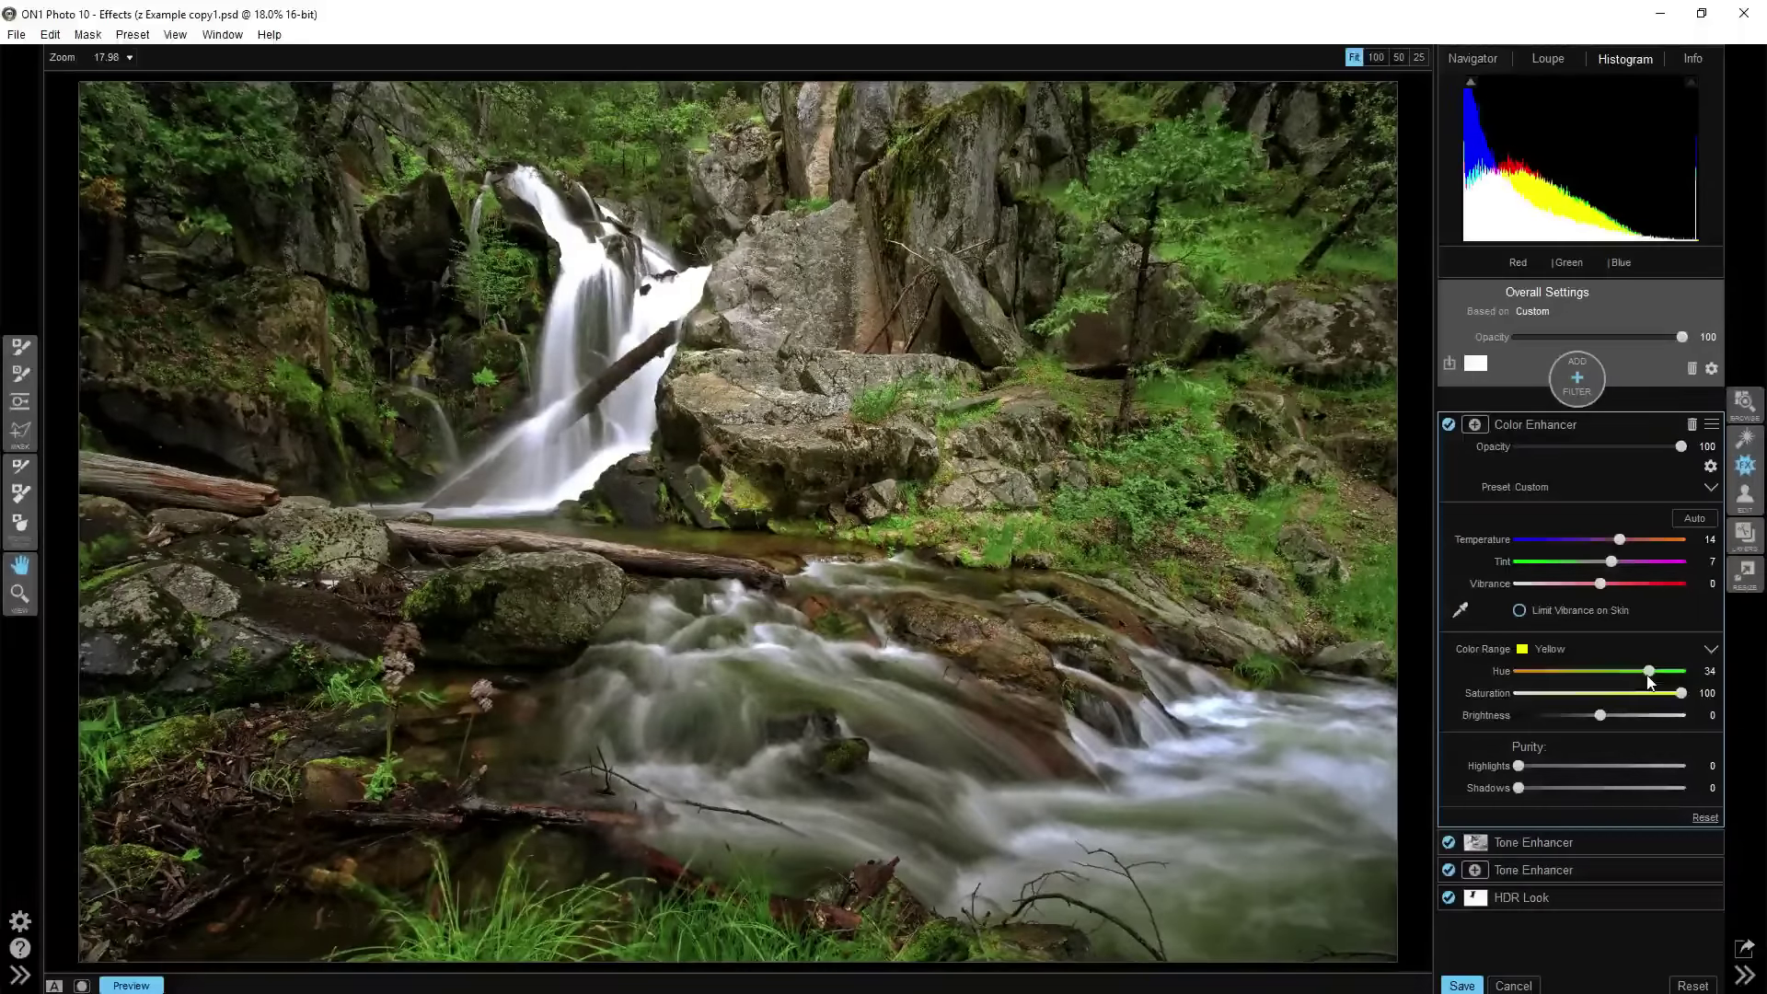
pyautogui.moveTo(1650, 679); pyautogui.dragTo(1596, 727)
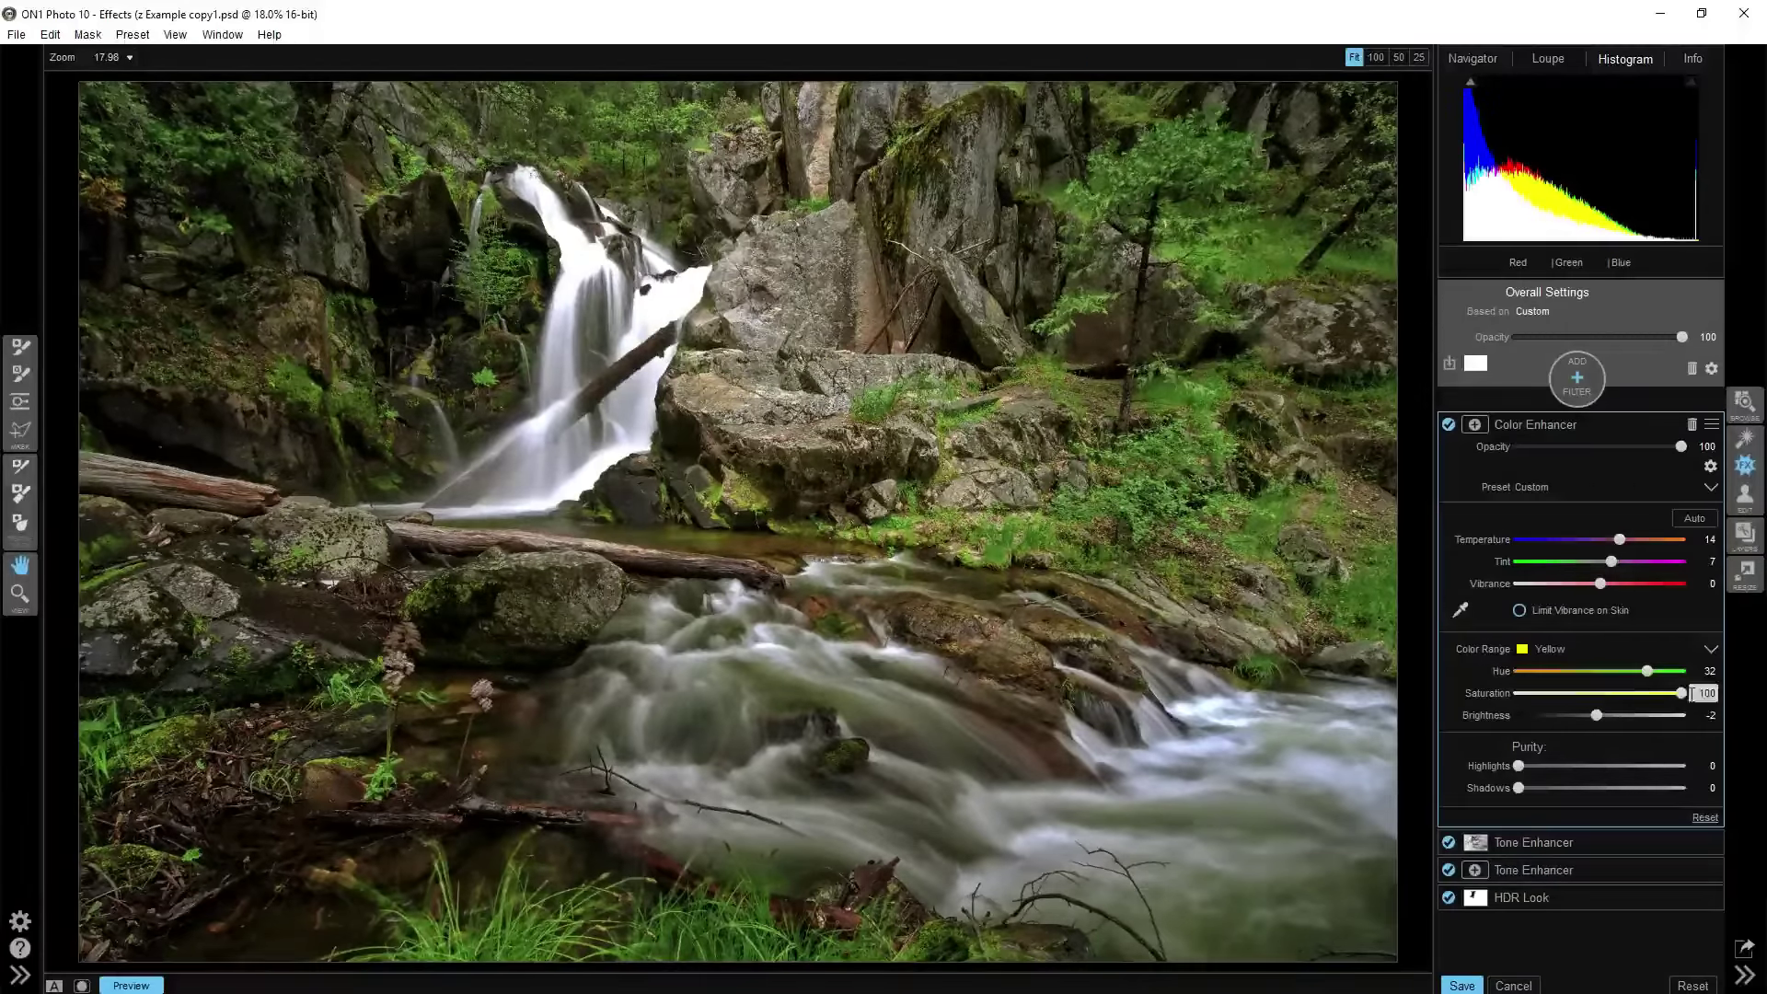
pyautogui.moveTo(1681, 694); pyautogui.dragTo(1655, 696)
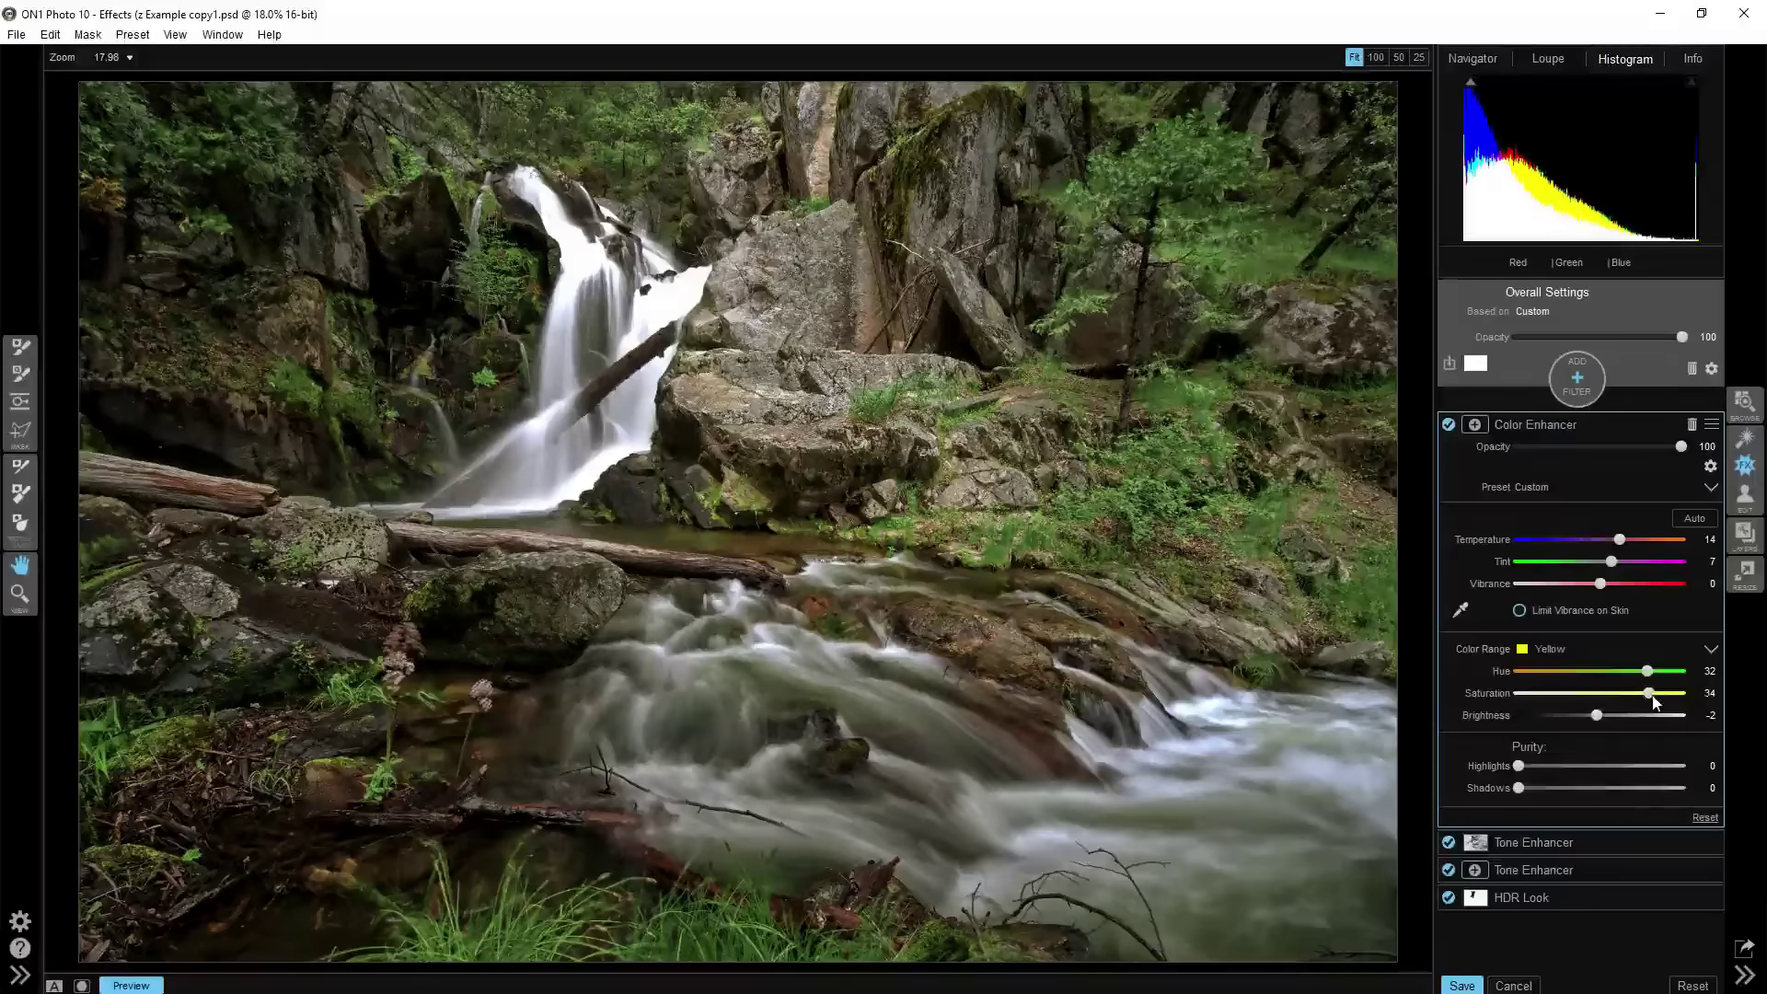
pyautogui.moveTo(1659, 694); pyautogui.dragTo(1668, 694)
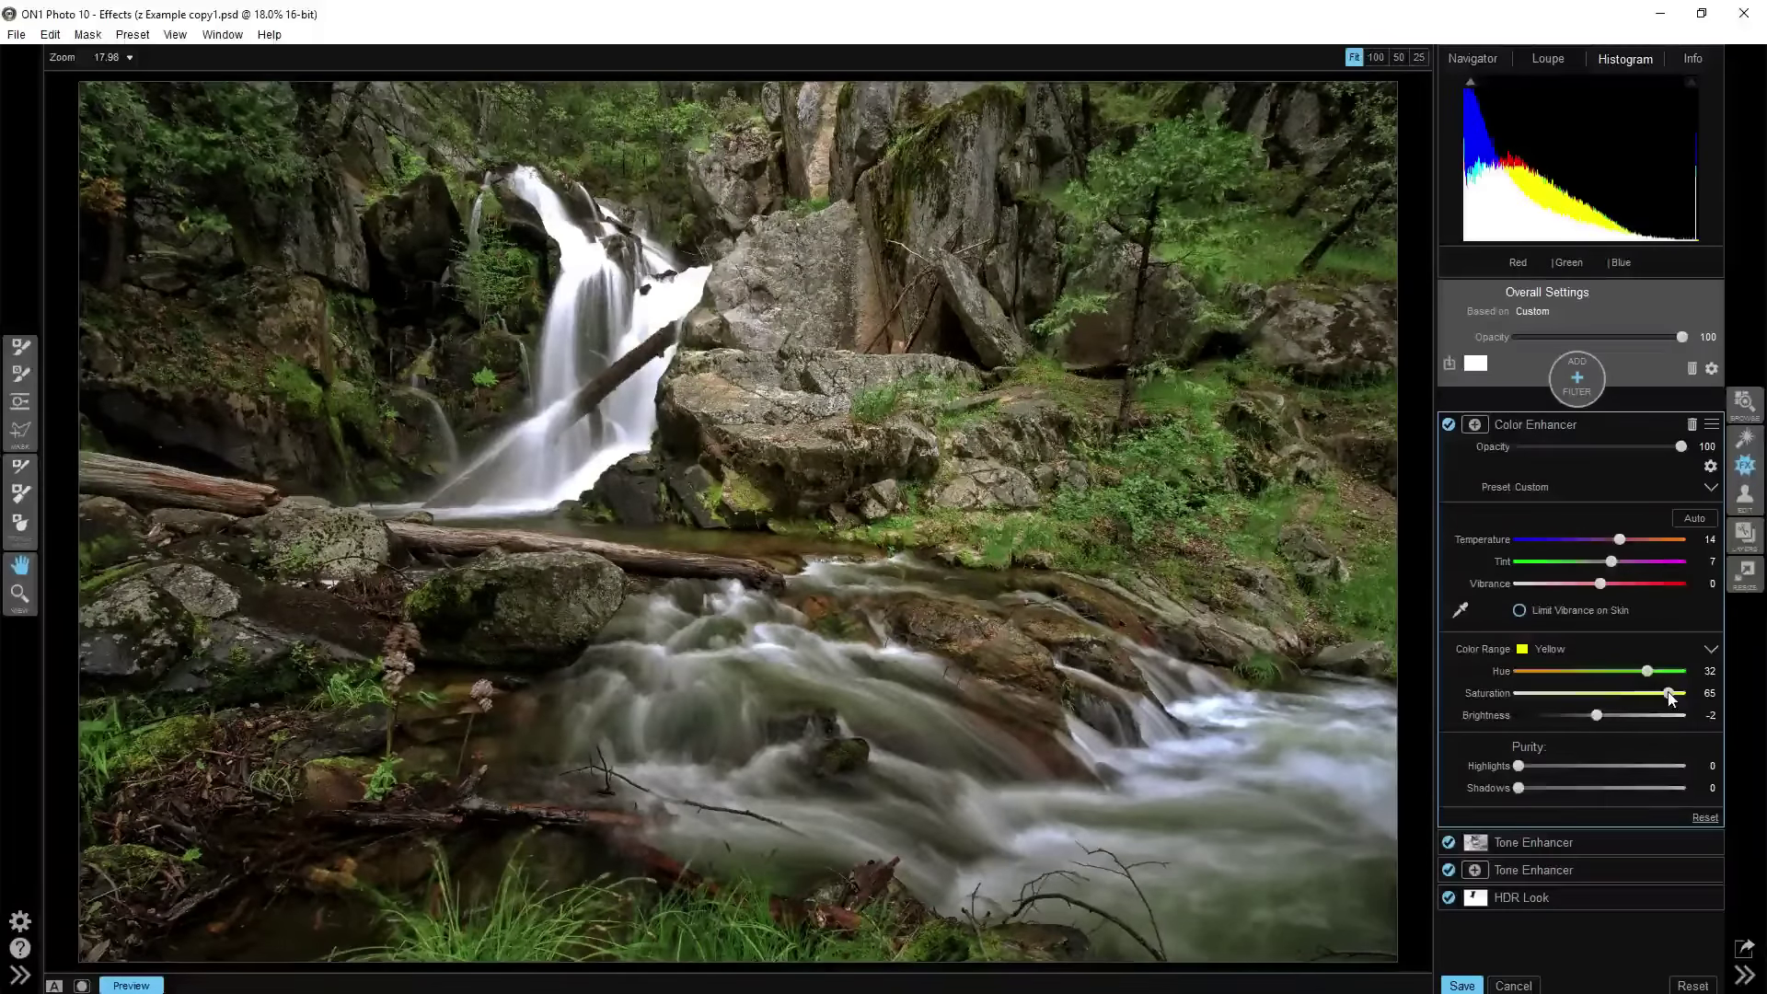
# Set the Color Enhancer's Green range to saturation 100 and hue 14, undoing a trial of lower saturation
pyautogui.click(1550, 648)
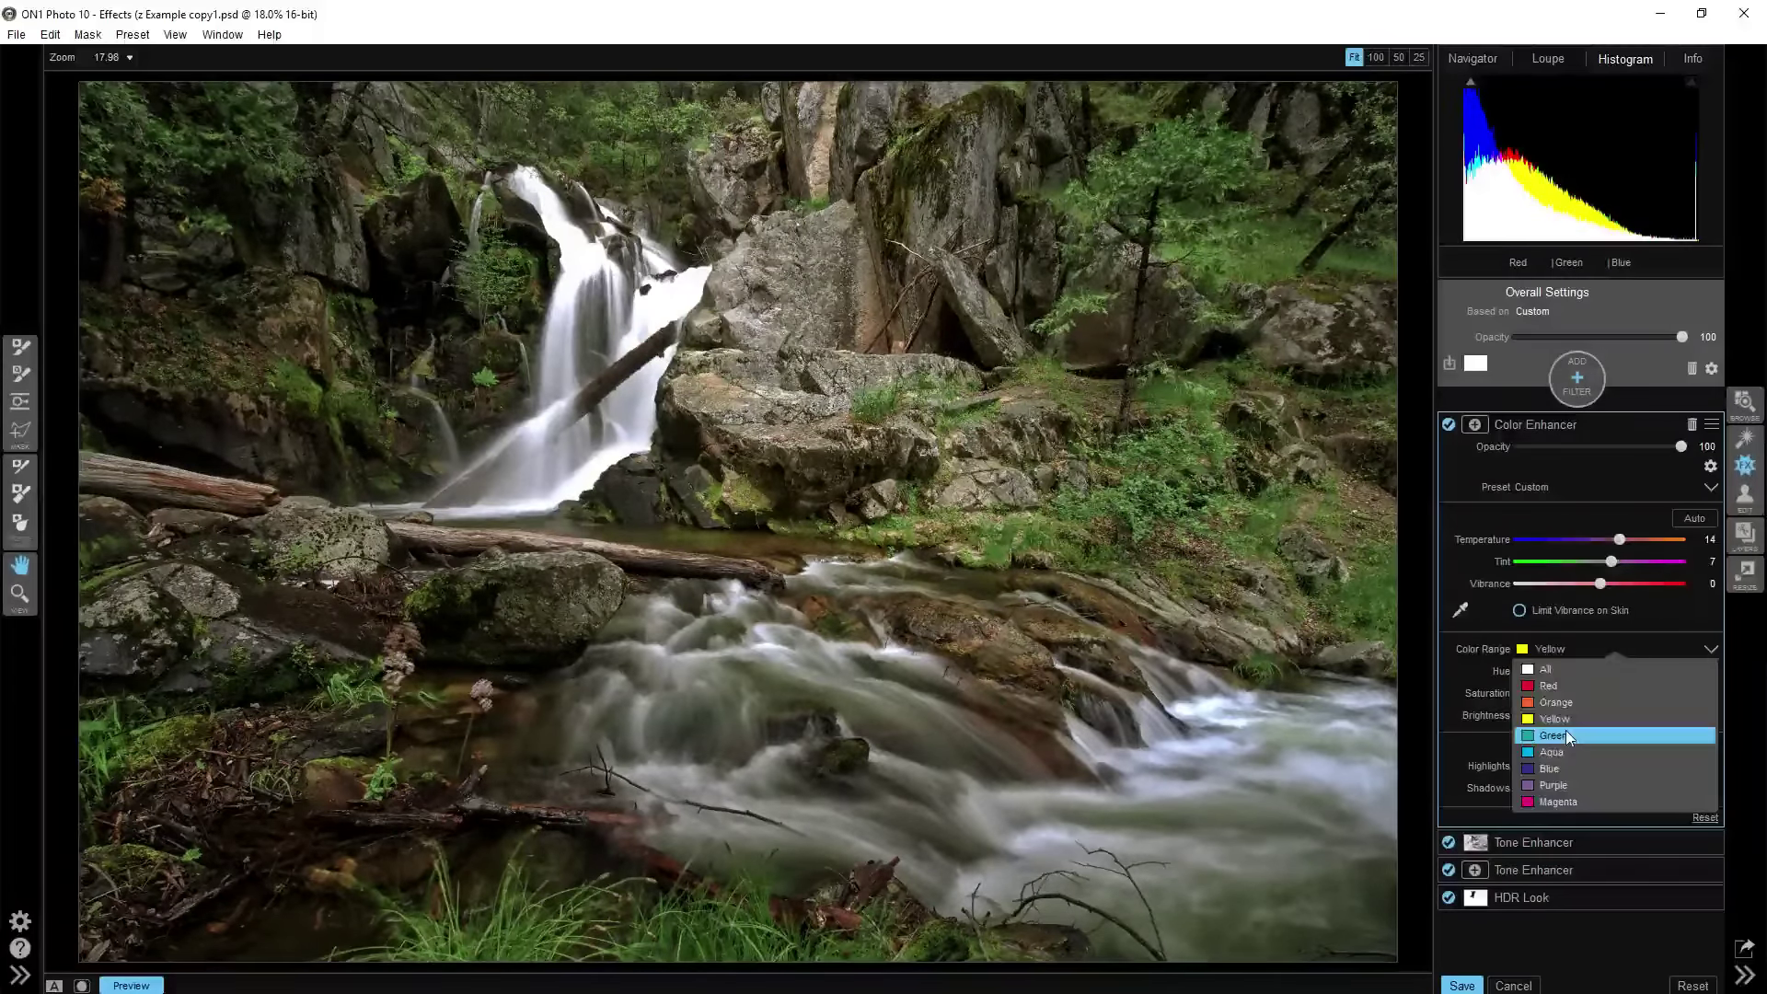
pyautogui.click(1565, 731)
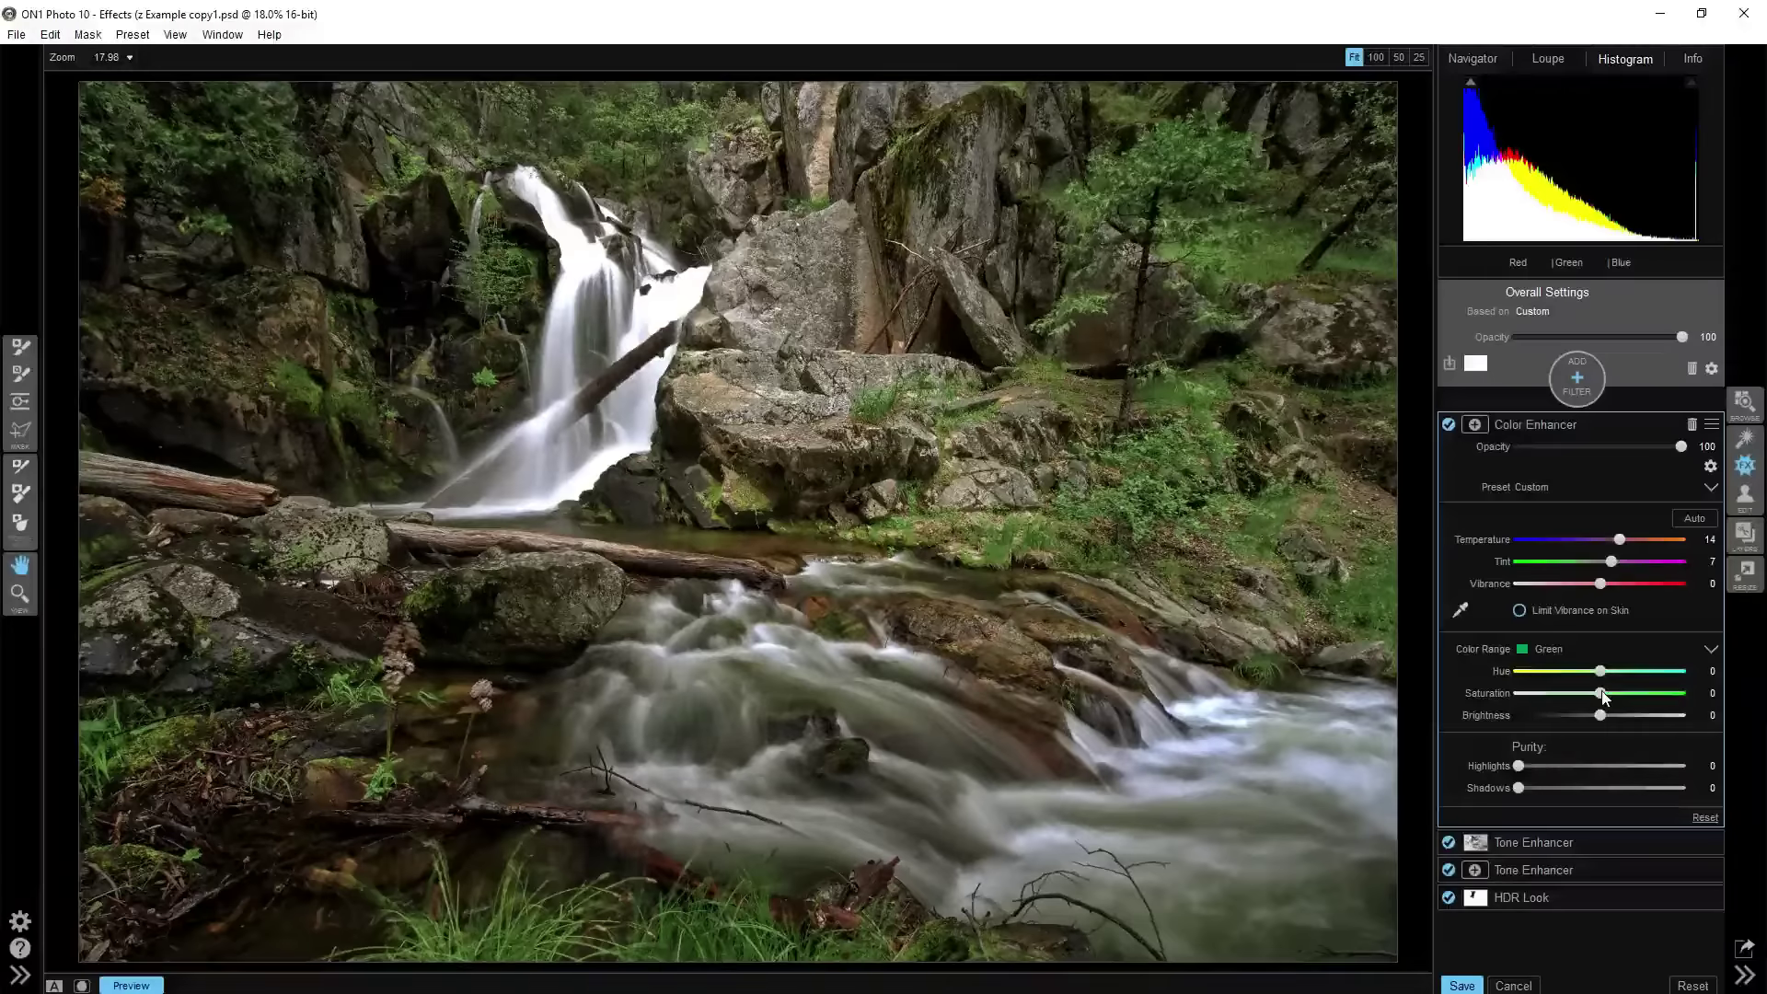
pyautogui.moveTo(1601, 693); pyautogui.dragTo(1667, 693)
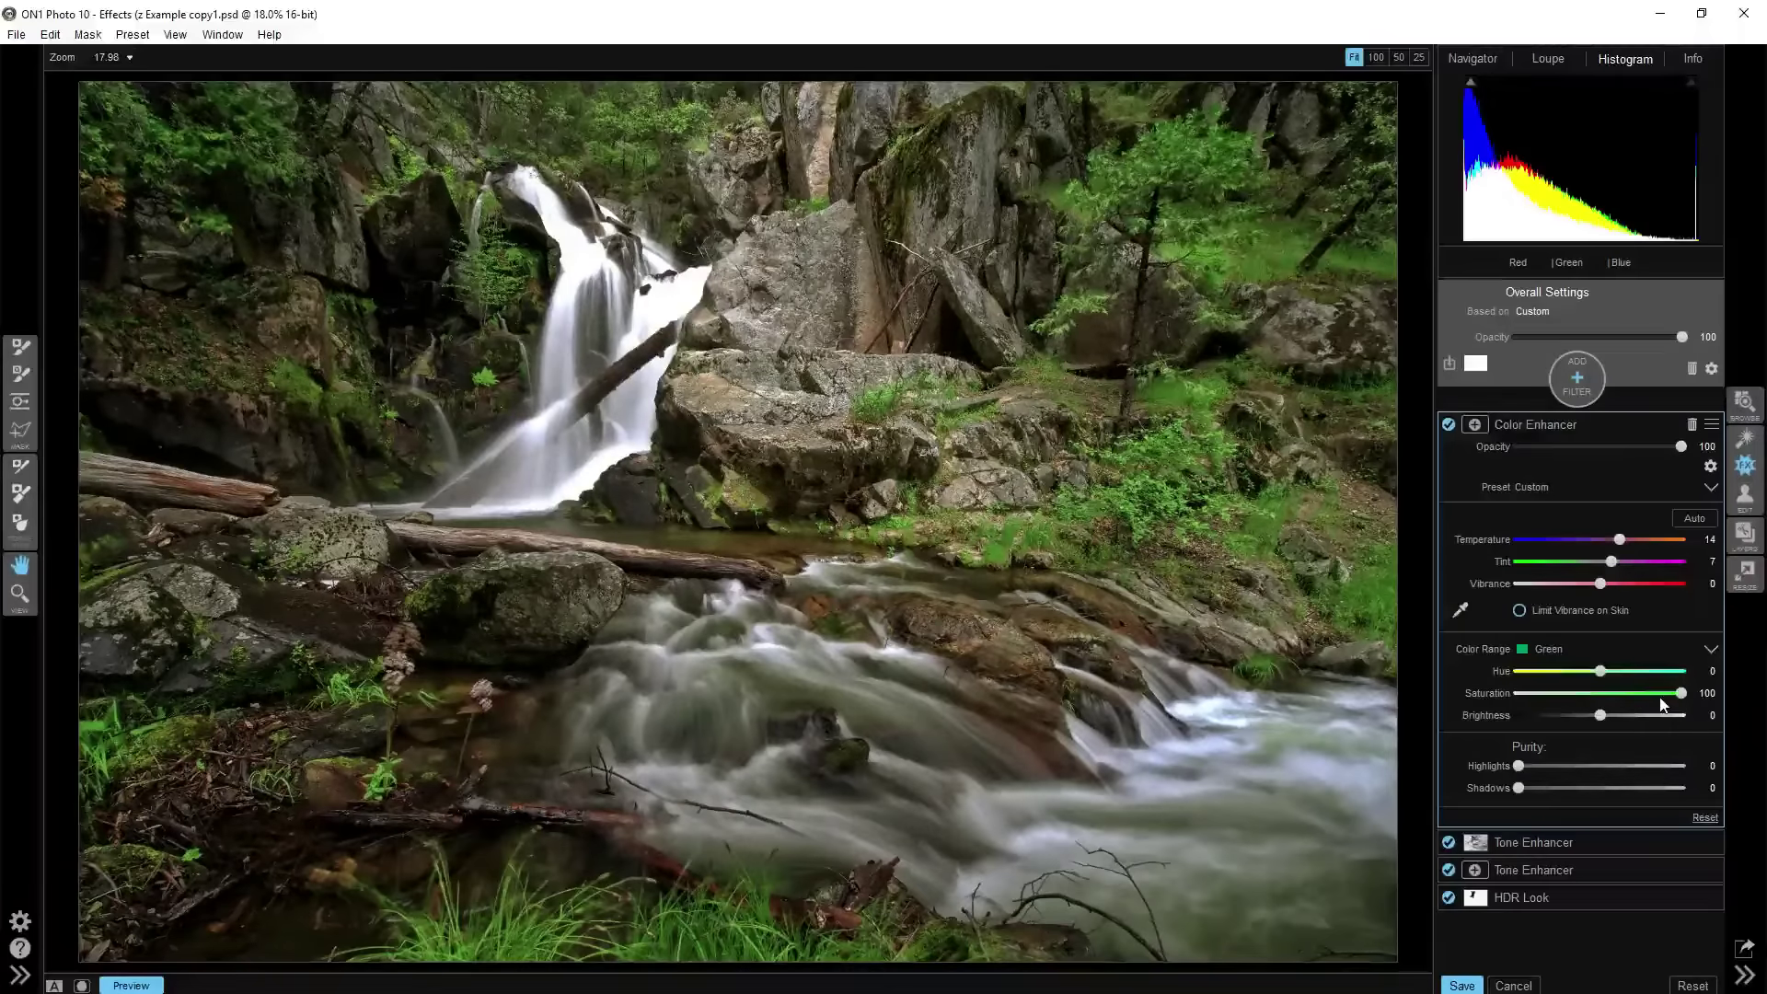
pyautogui.moveTo(1663, 704); pyautogui.dragTo(1645, 705)
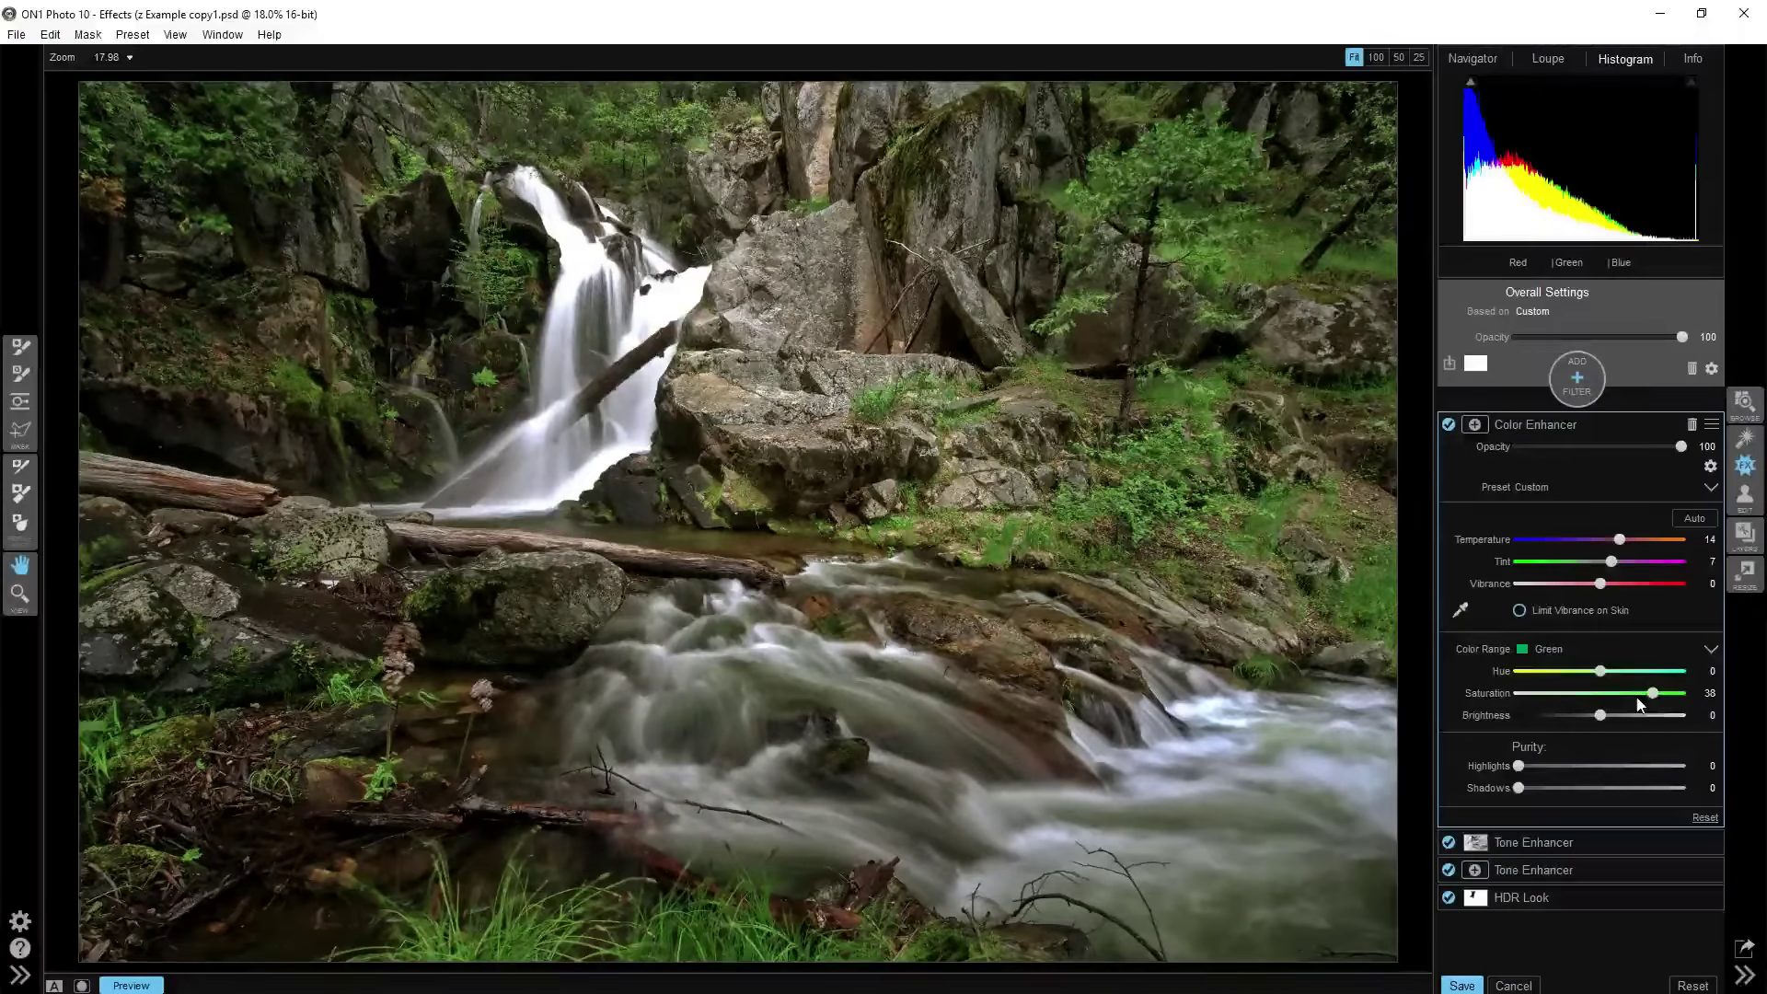
pyautogui.hotkey('ctrl', 'z')
pyautogui.click(1646, 679)
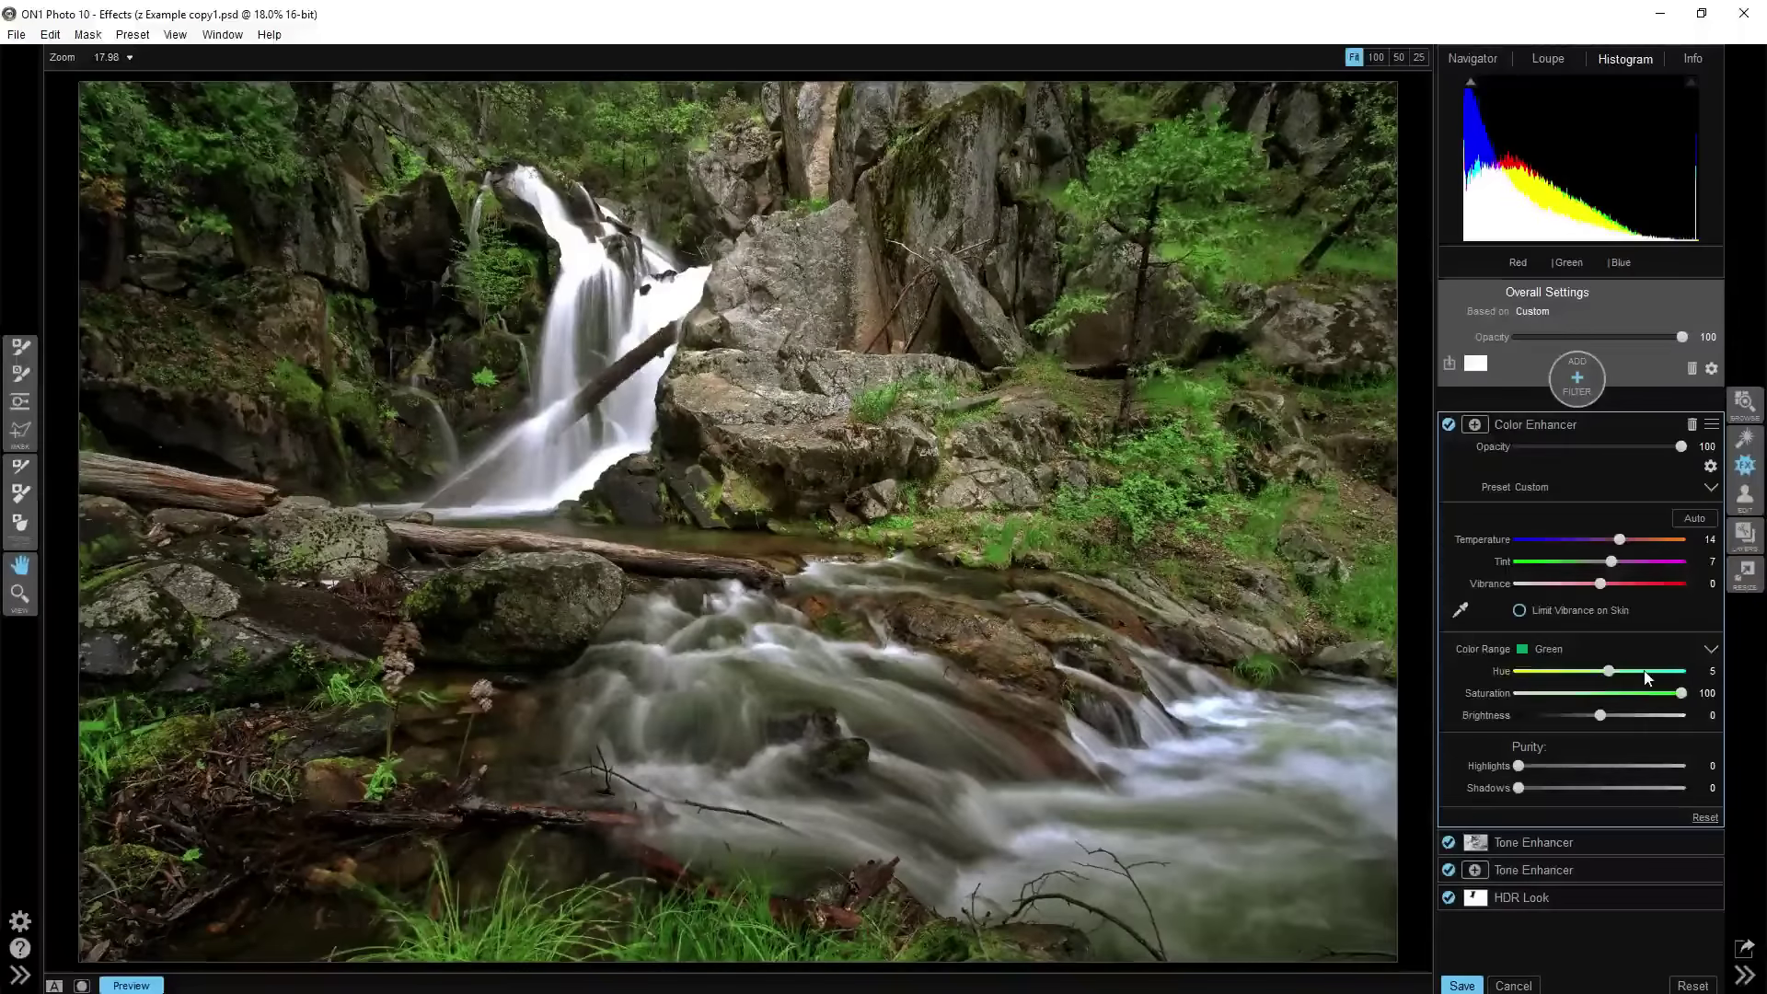
pyautogui.click(1643, 673)
pyautogui.click(1647, 672)
pyautogui.click(1627, 671)
pyautogui.click(1626, 671)
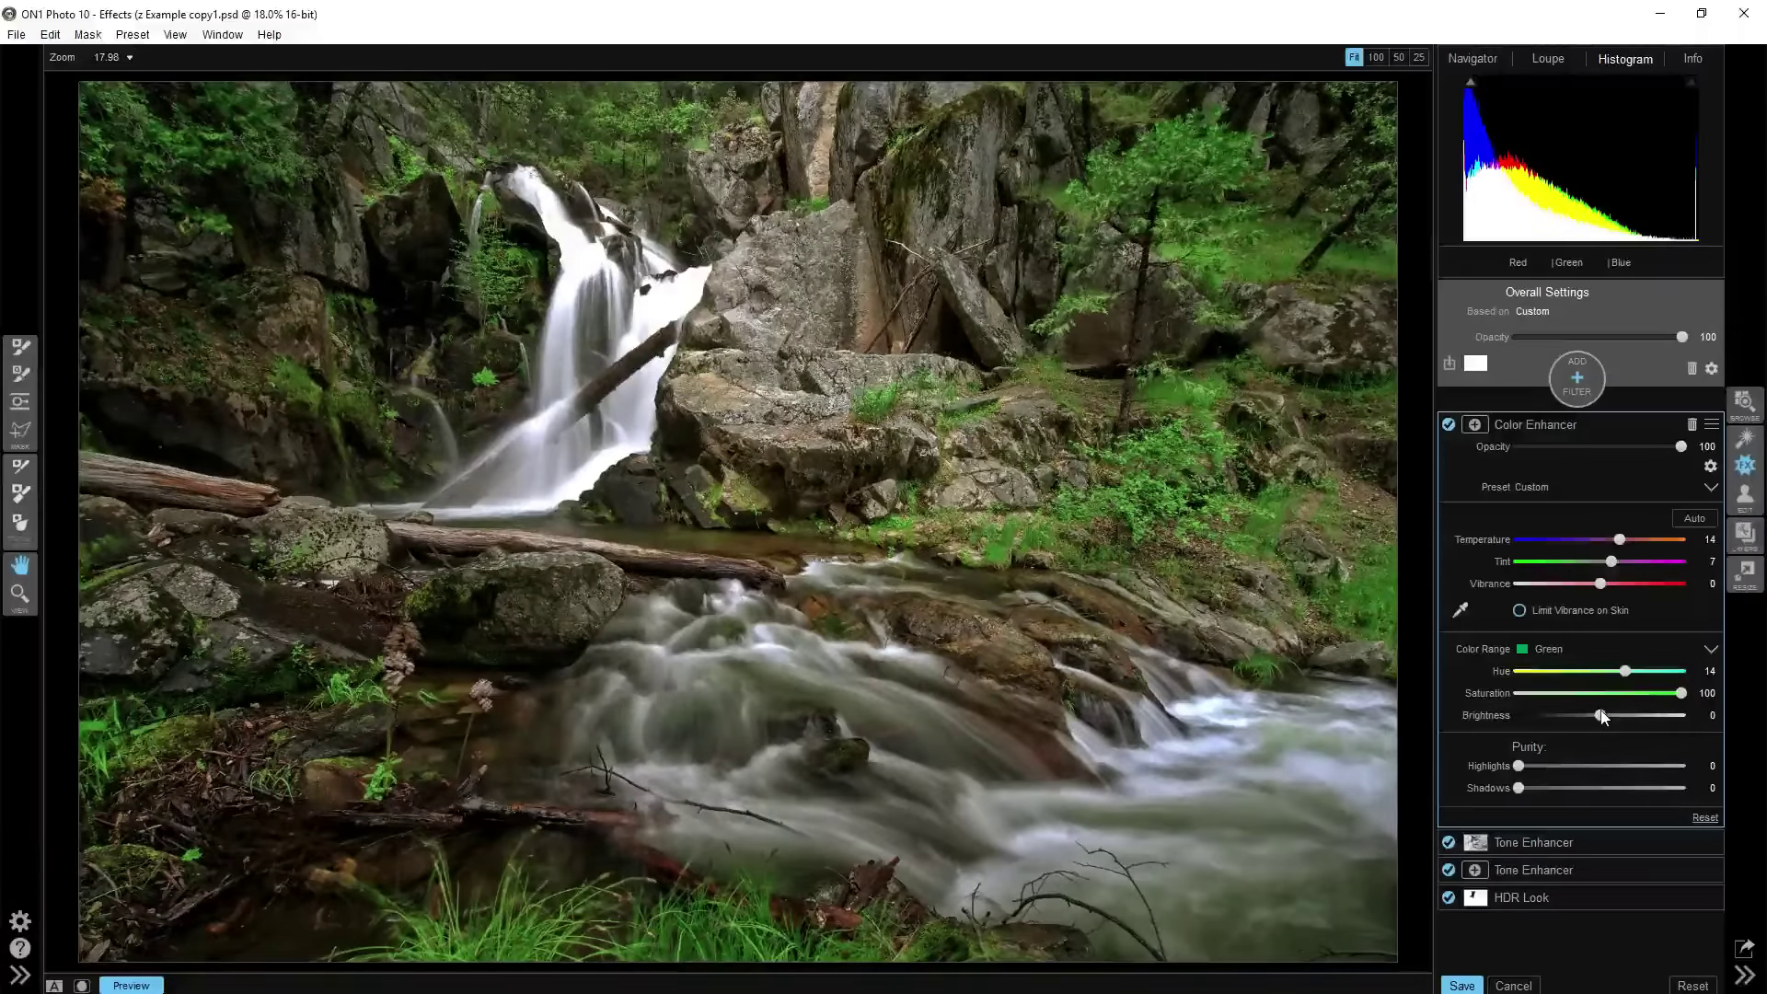
# Darken the Green range to brightness -11 and compare the photo with the Color Enhancer off and on
pyautogui.click(1601, 715)
pyautogui.moveTo(1591, 717)
pyautogui.mouseDown()
pyautogui.moveTo(1609, 724)
pyautogui.moveTo(1580, 716)
pyautogui.mouseUp()
pyautogui.click(1449, 424)
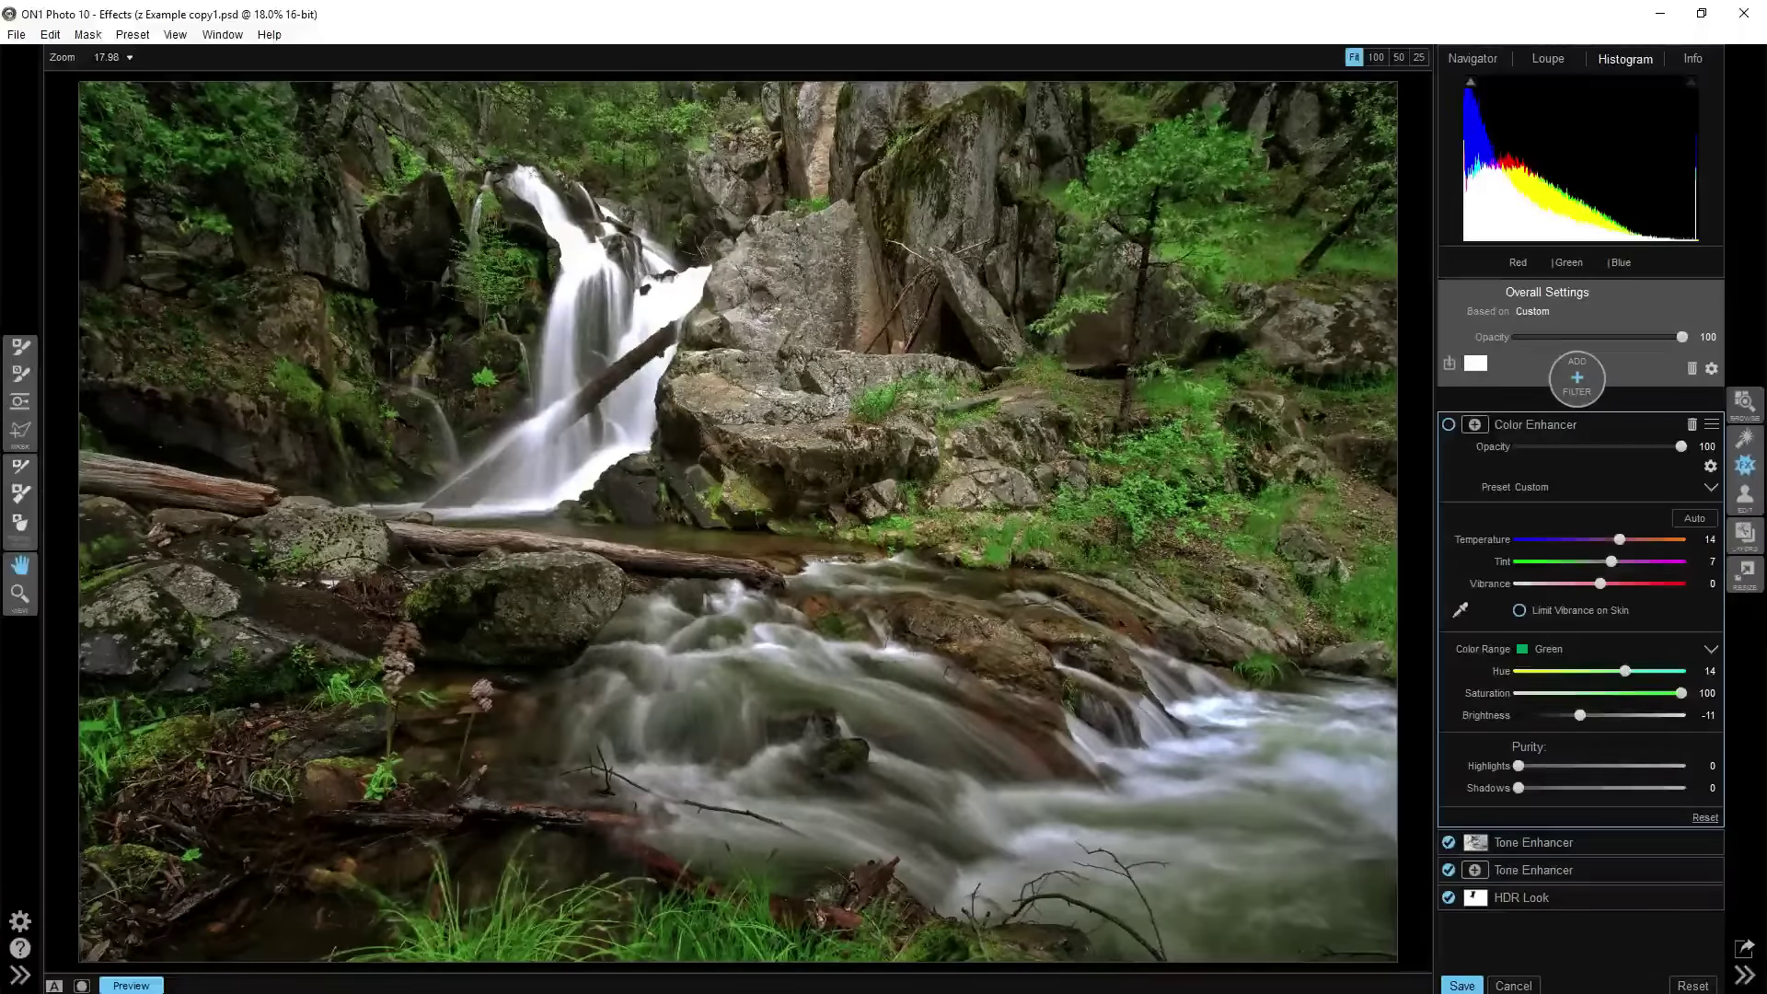
pyautogui.click(1451, 424)
pyautogui.click(1450, 425)
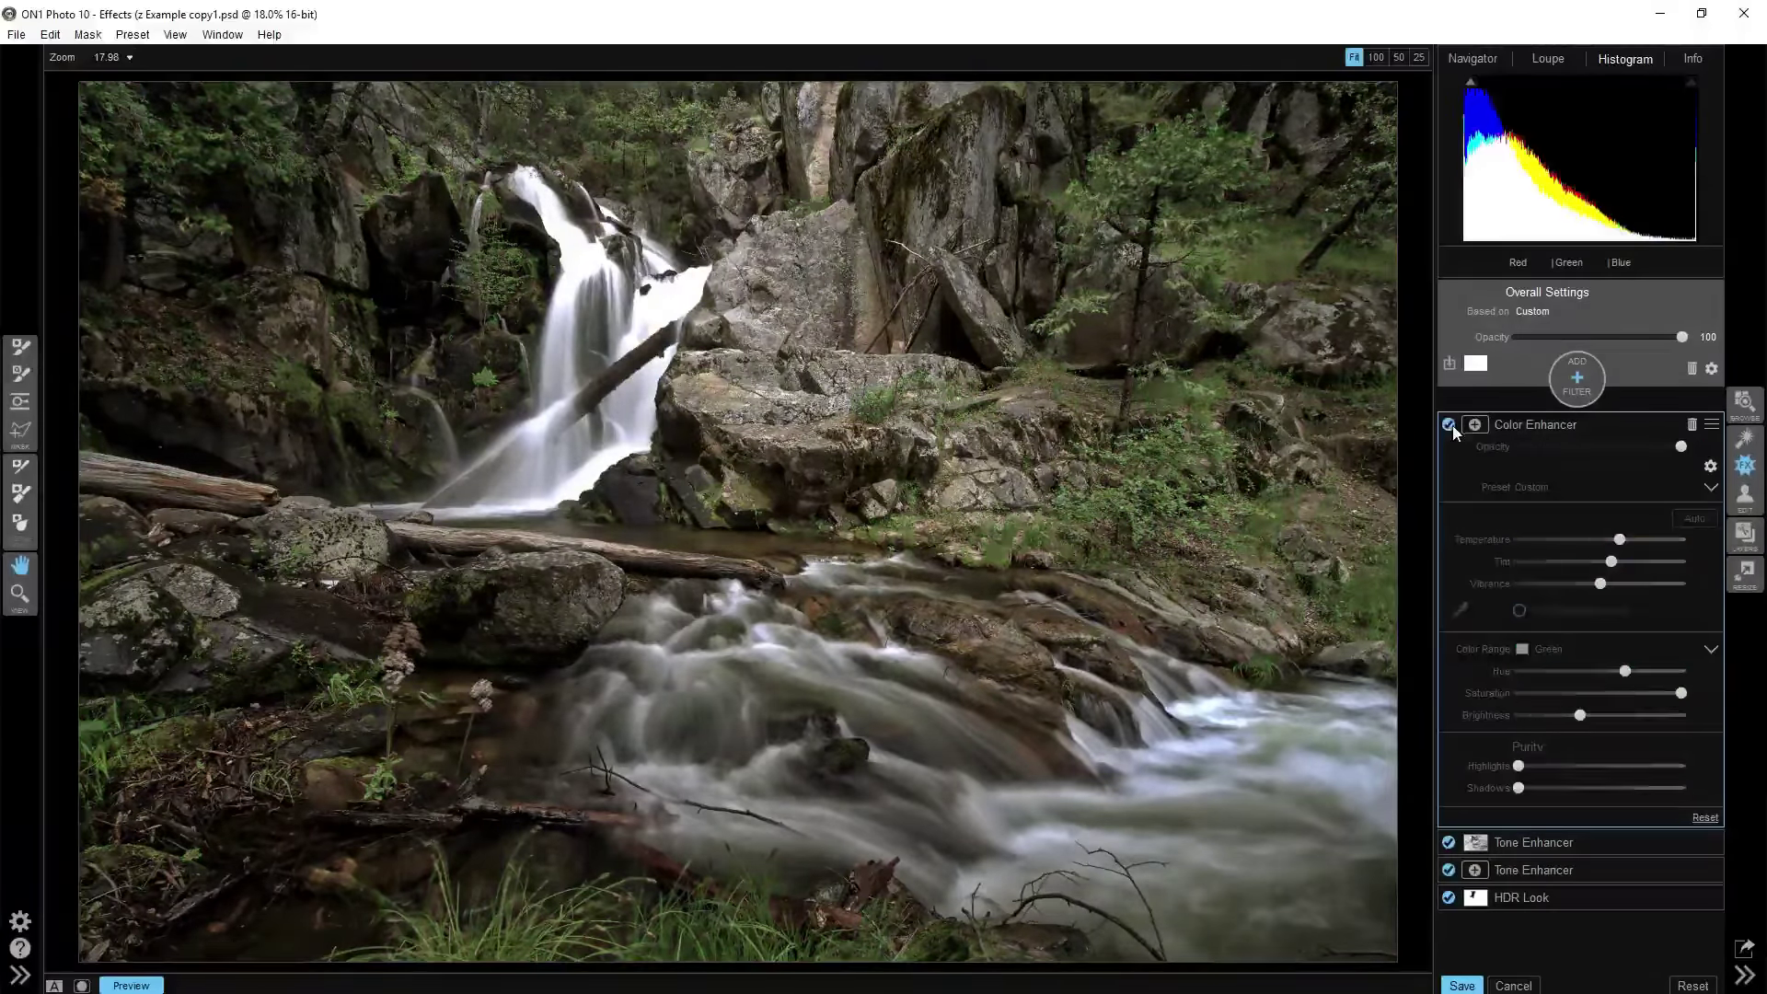
pyautogui.click(1452, 424)
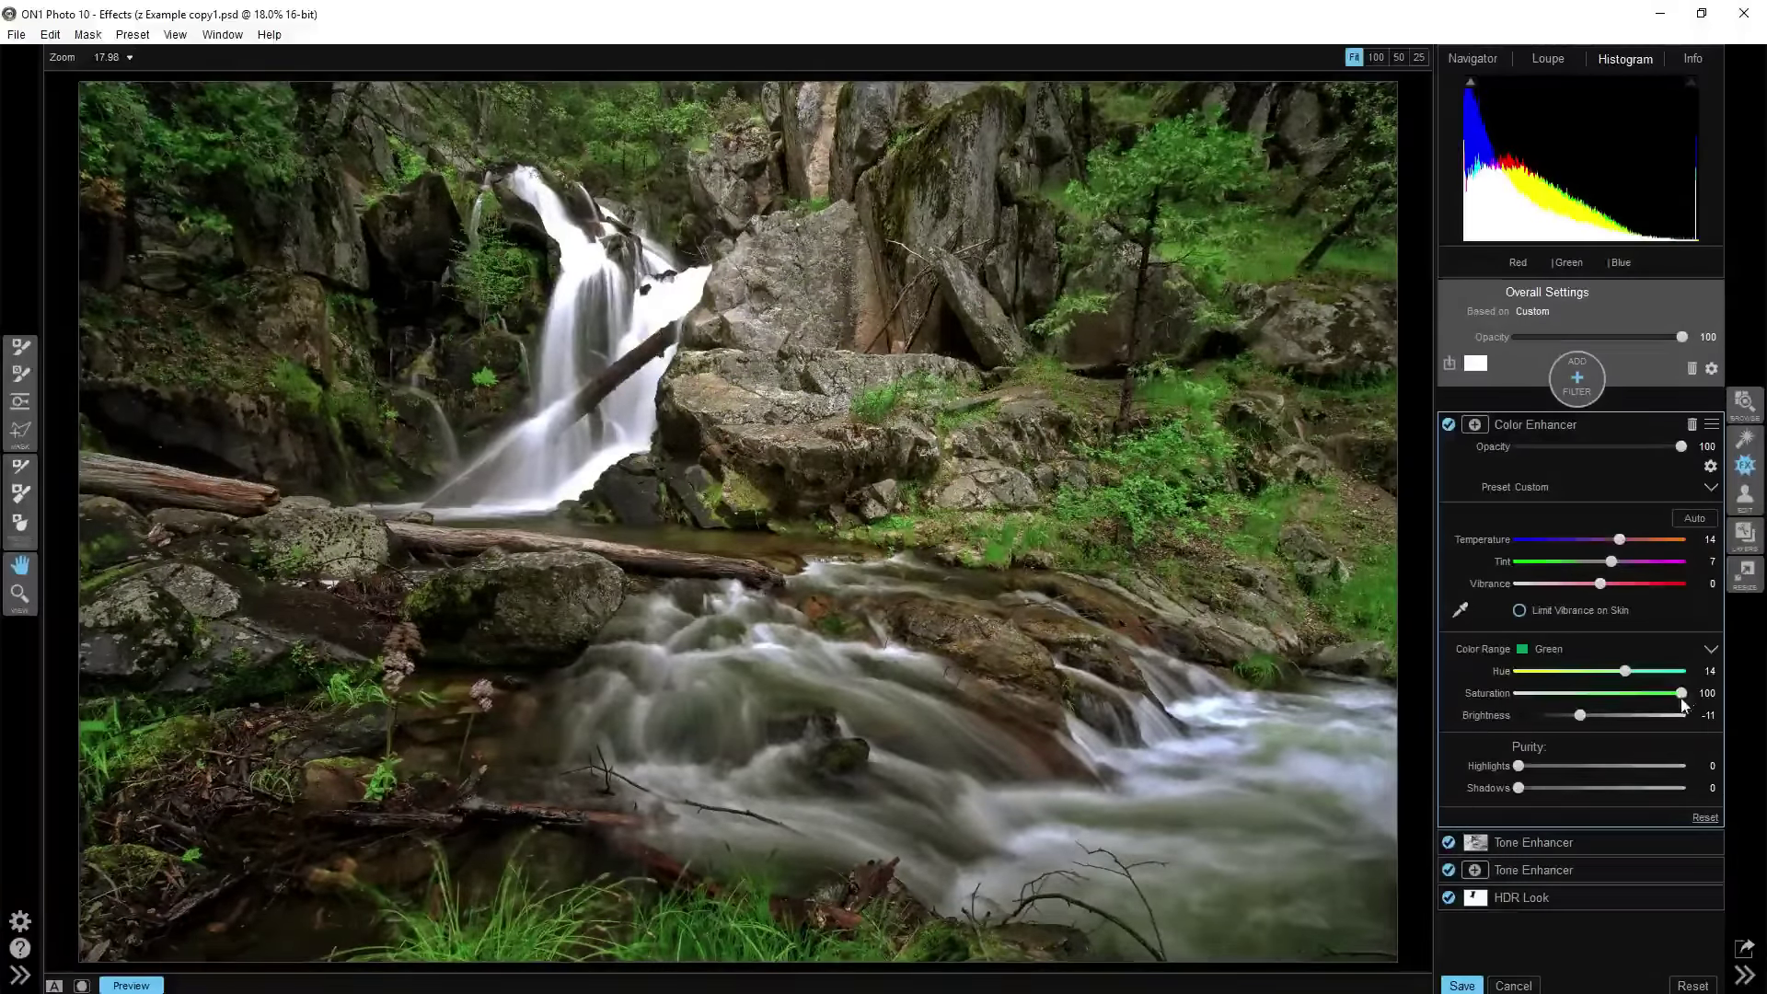
# Set the Color Enhancer's Blue range to brightness -32 and saturation -100, judging brightness with saturation at 100
pyautogui.click(1542, 648)
pyautogui.click(1553, 769)
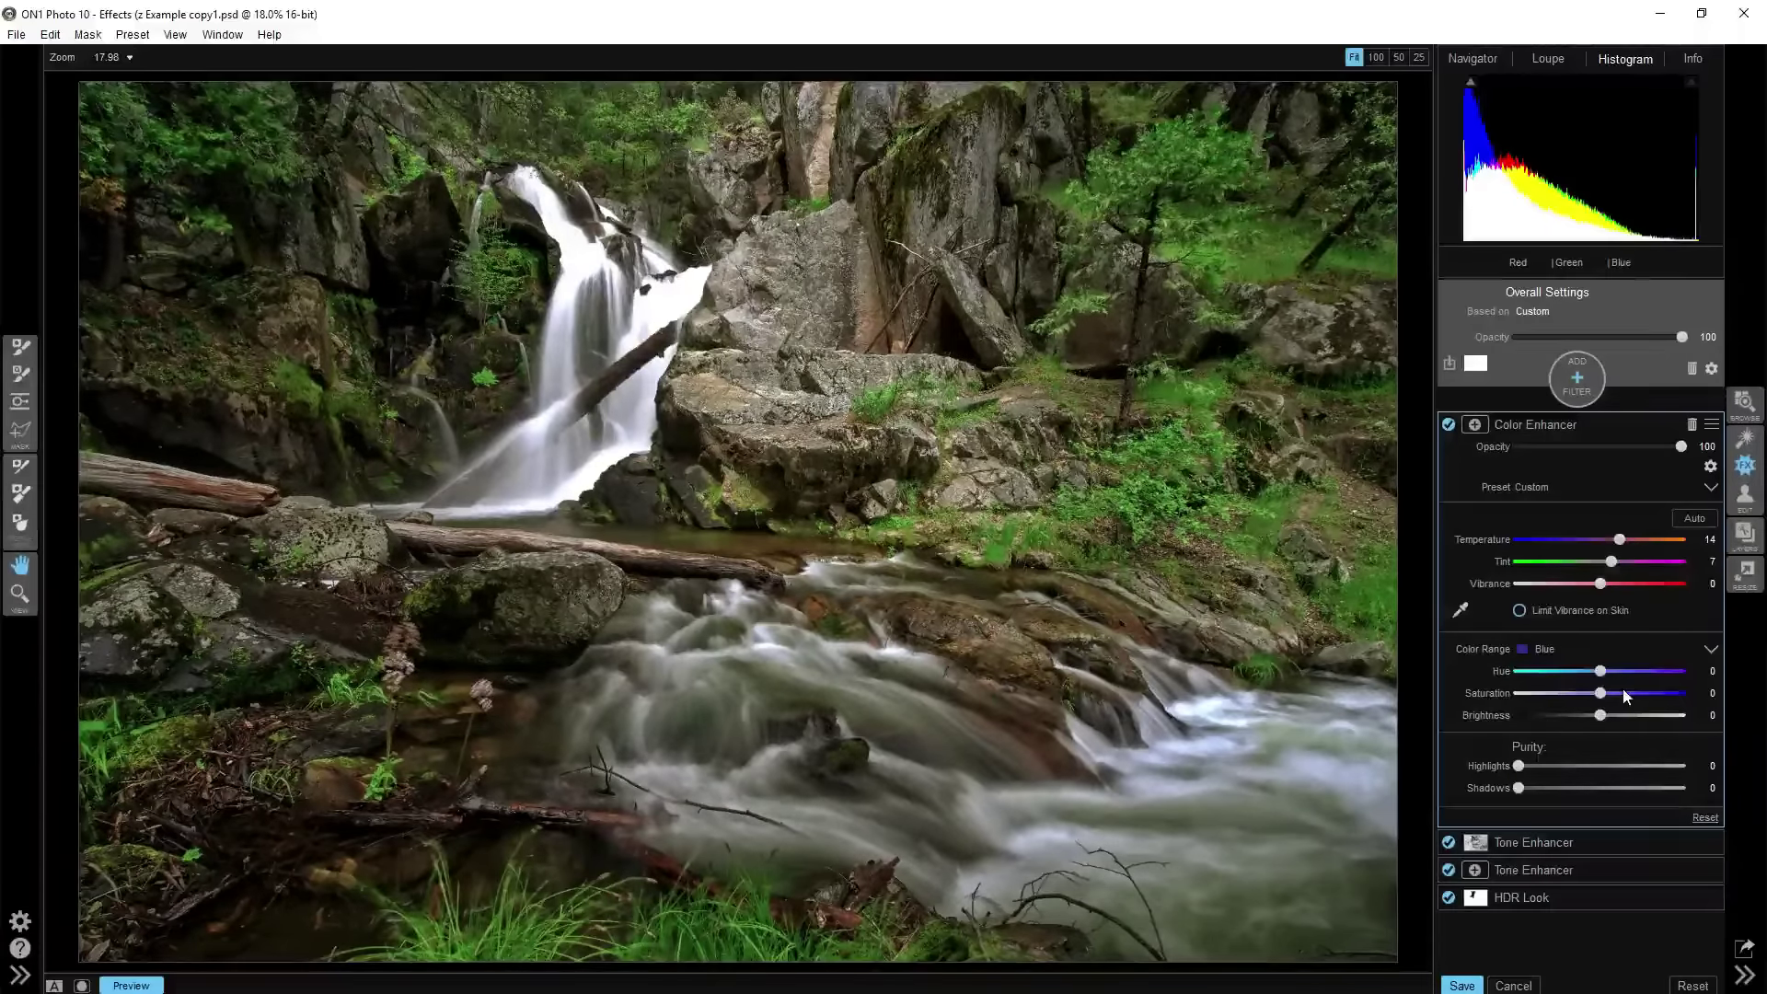
pyautogui.scroll(4, 1625, 696)
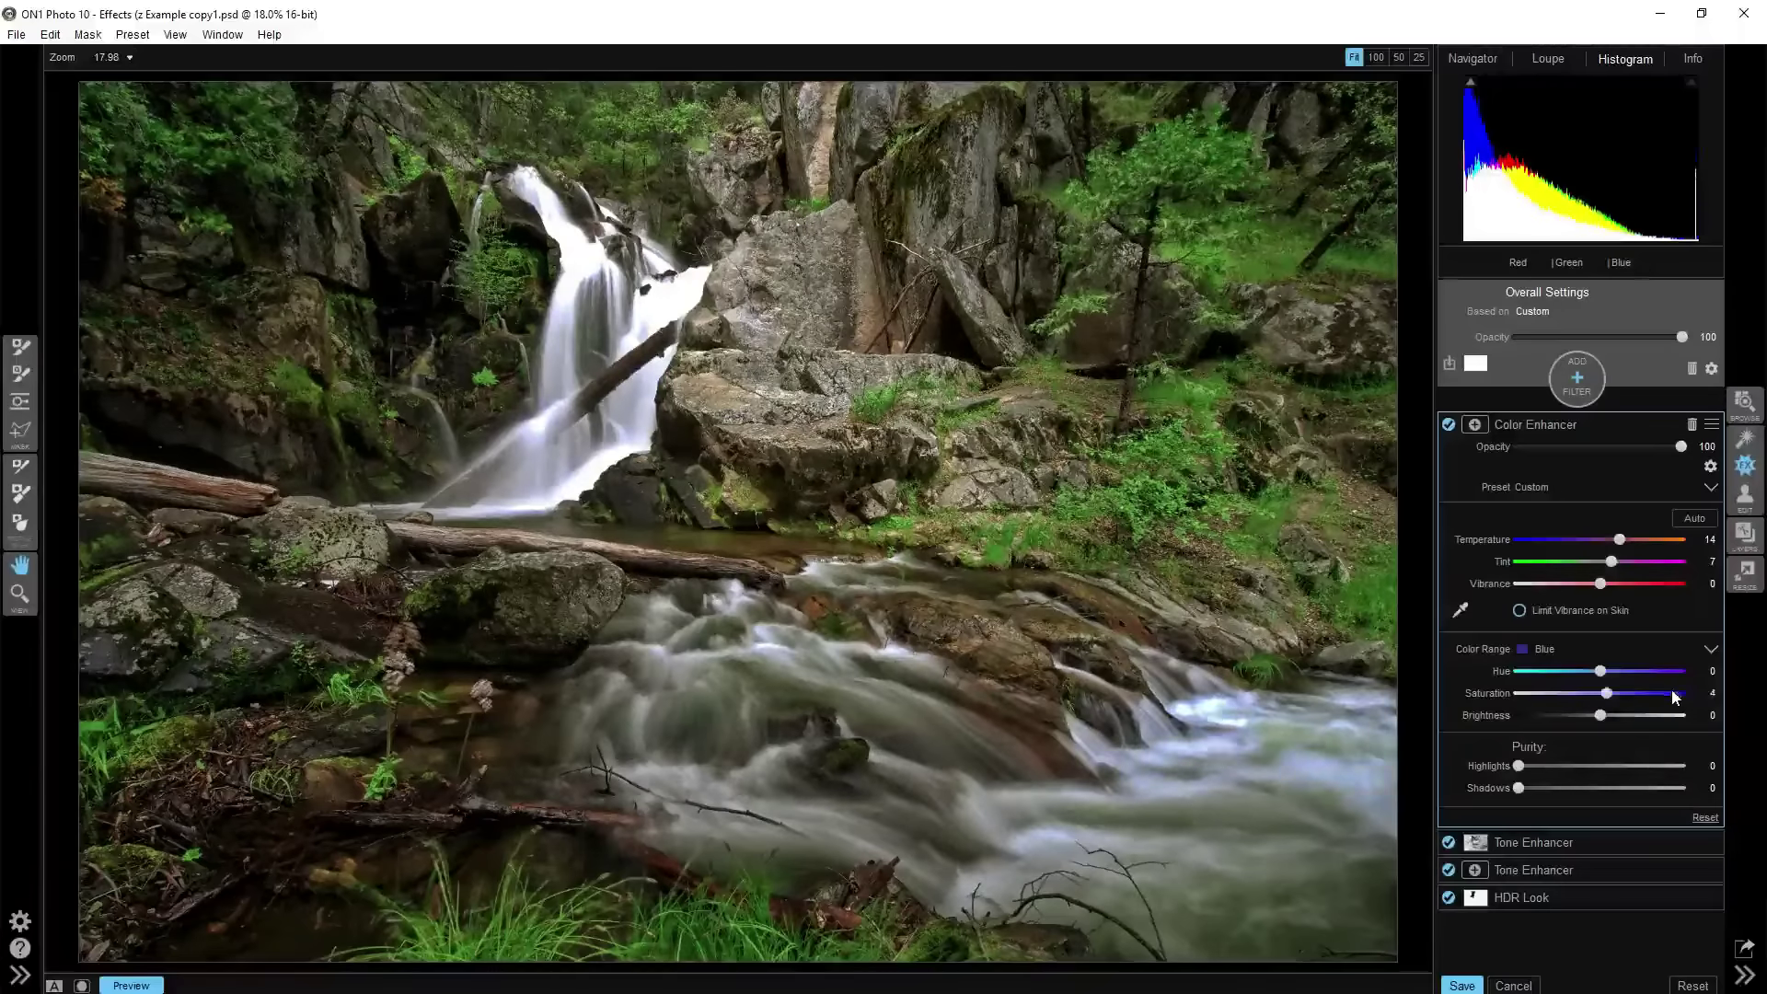
pyautogui.moveTo(1673, 692); pyautogui.dragTo(1694, 693)
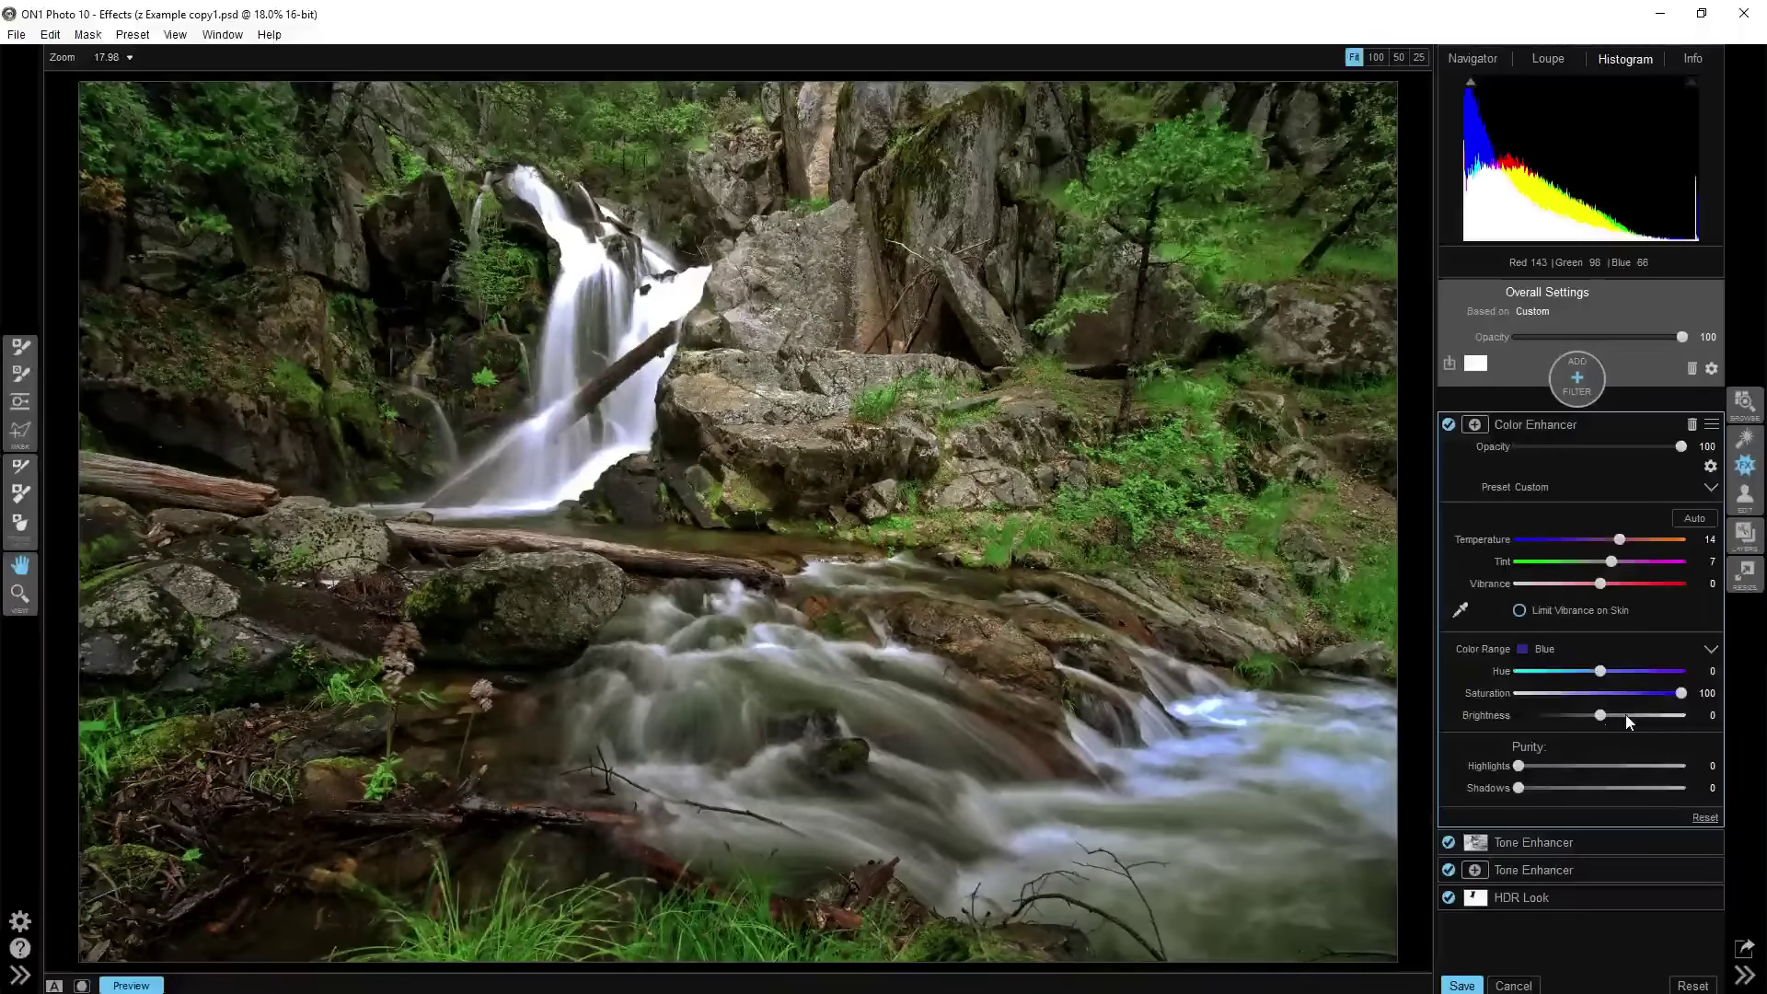
pyautogui.moveTo(1628, 722); pyautogui.dragTo(1547, 716)
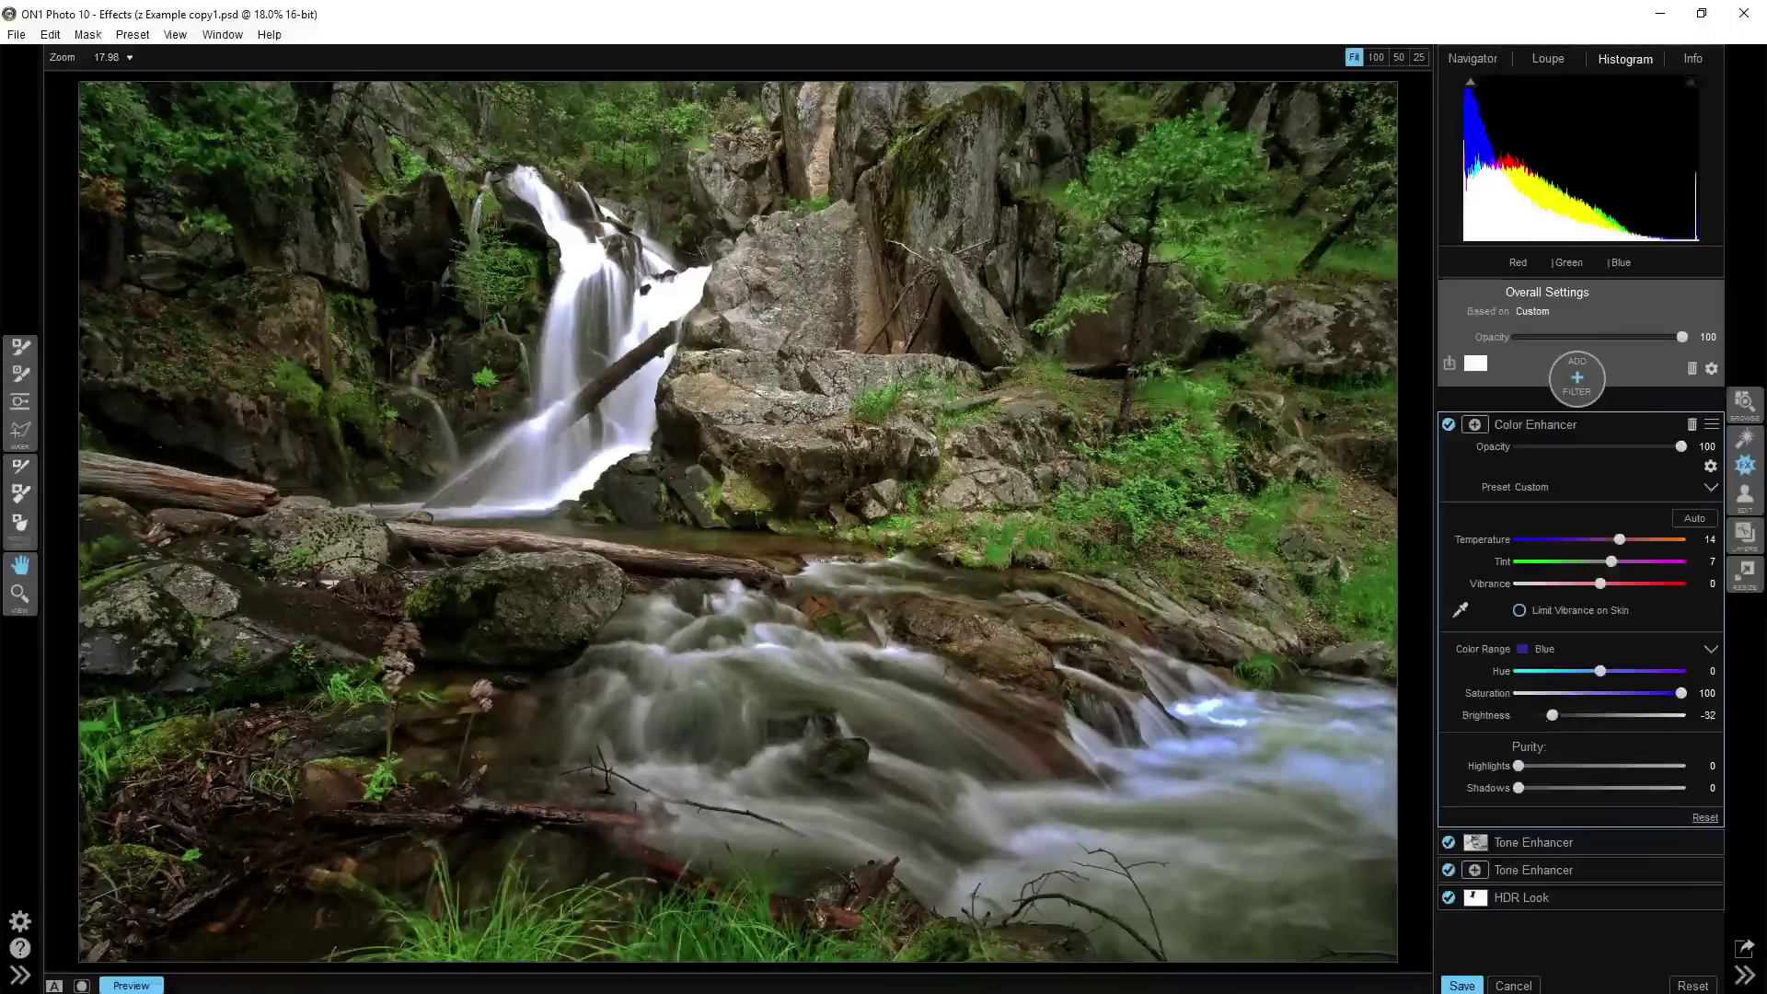
pyautogui.moveTo(1682, 693); pyautogui.dragTo(1517, 696)
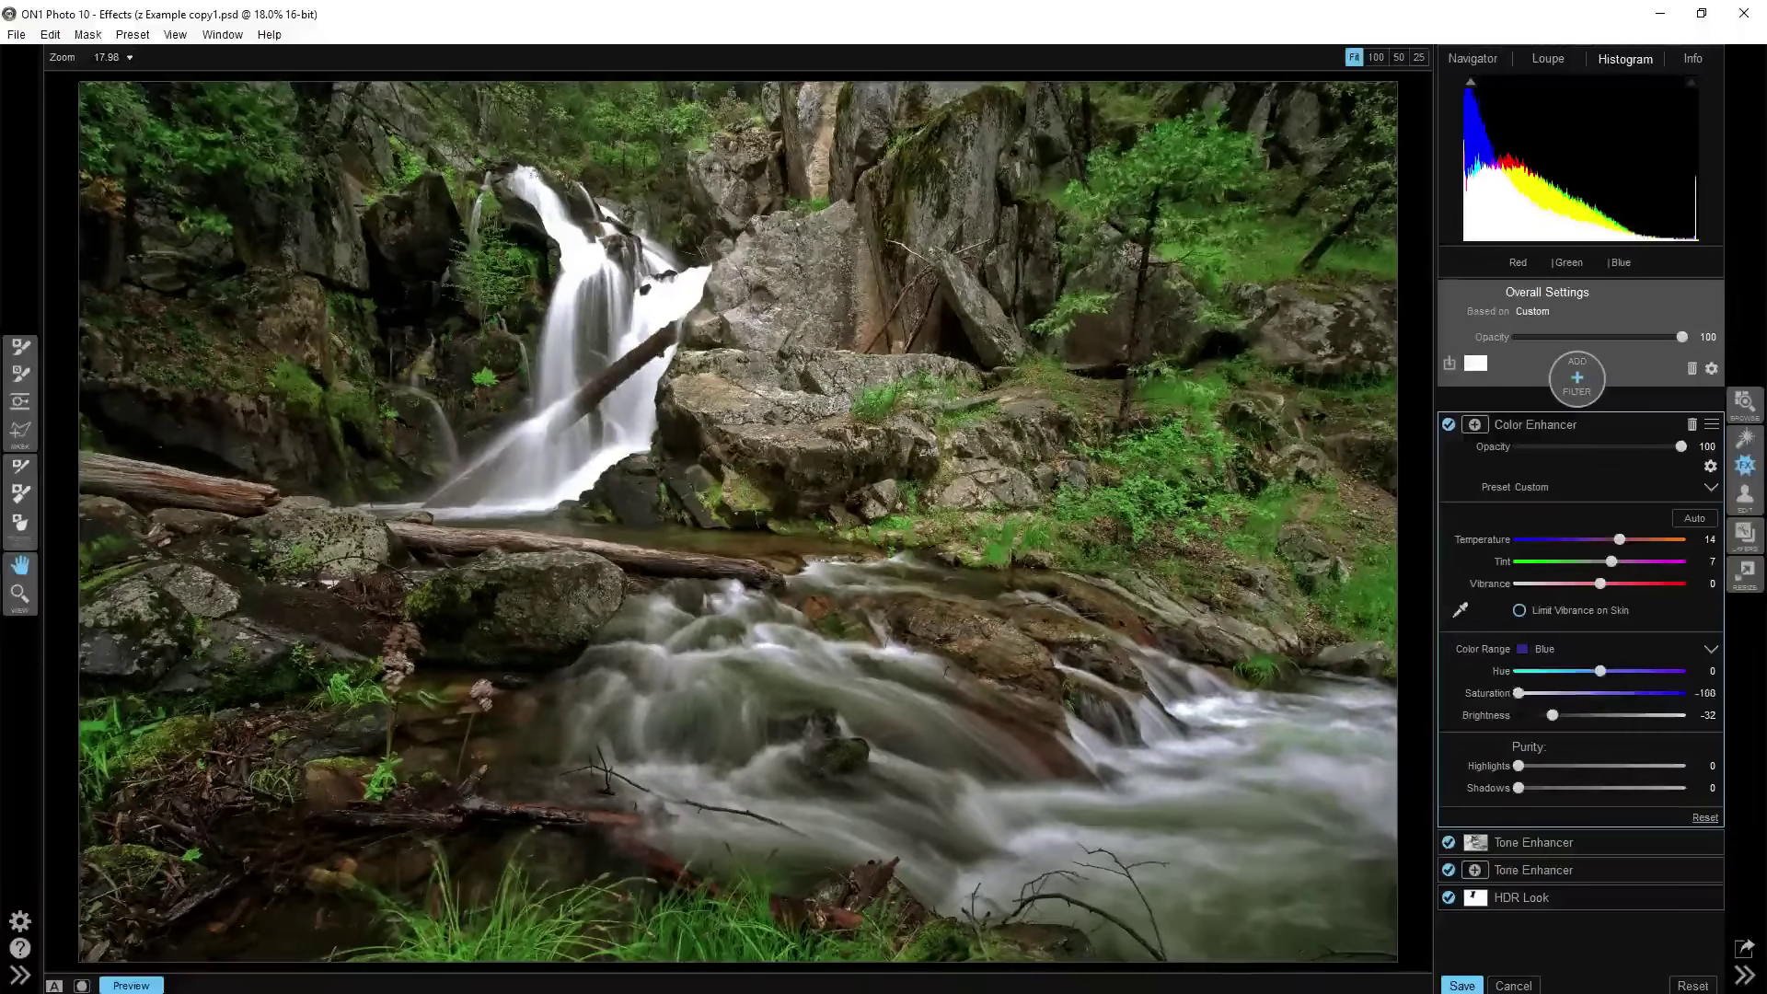
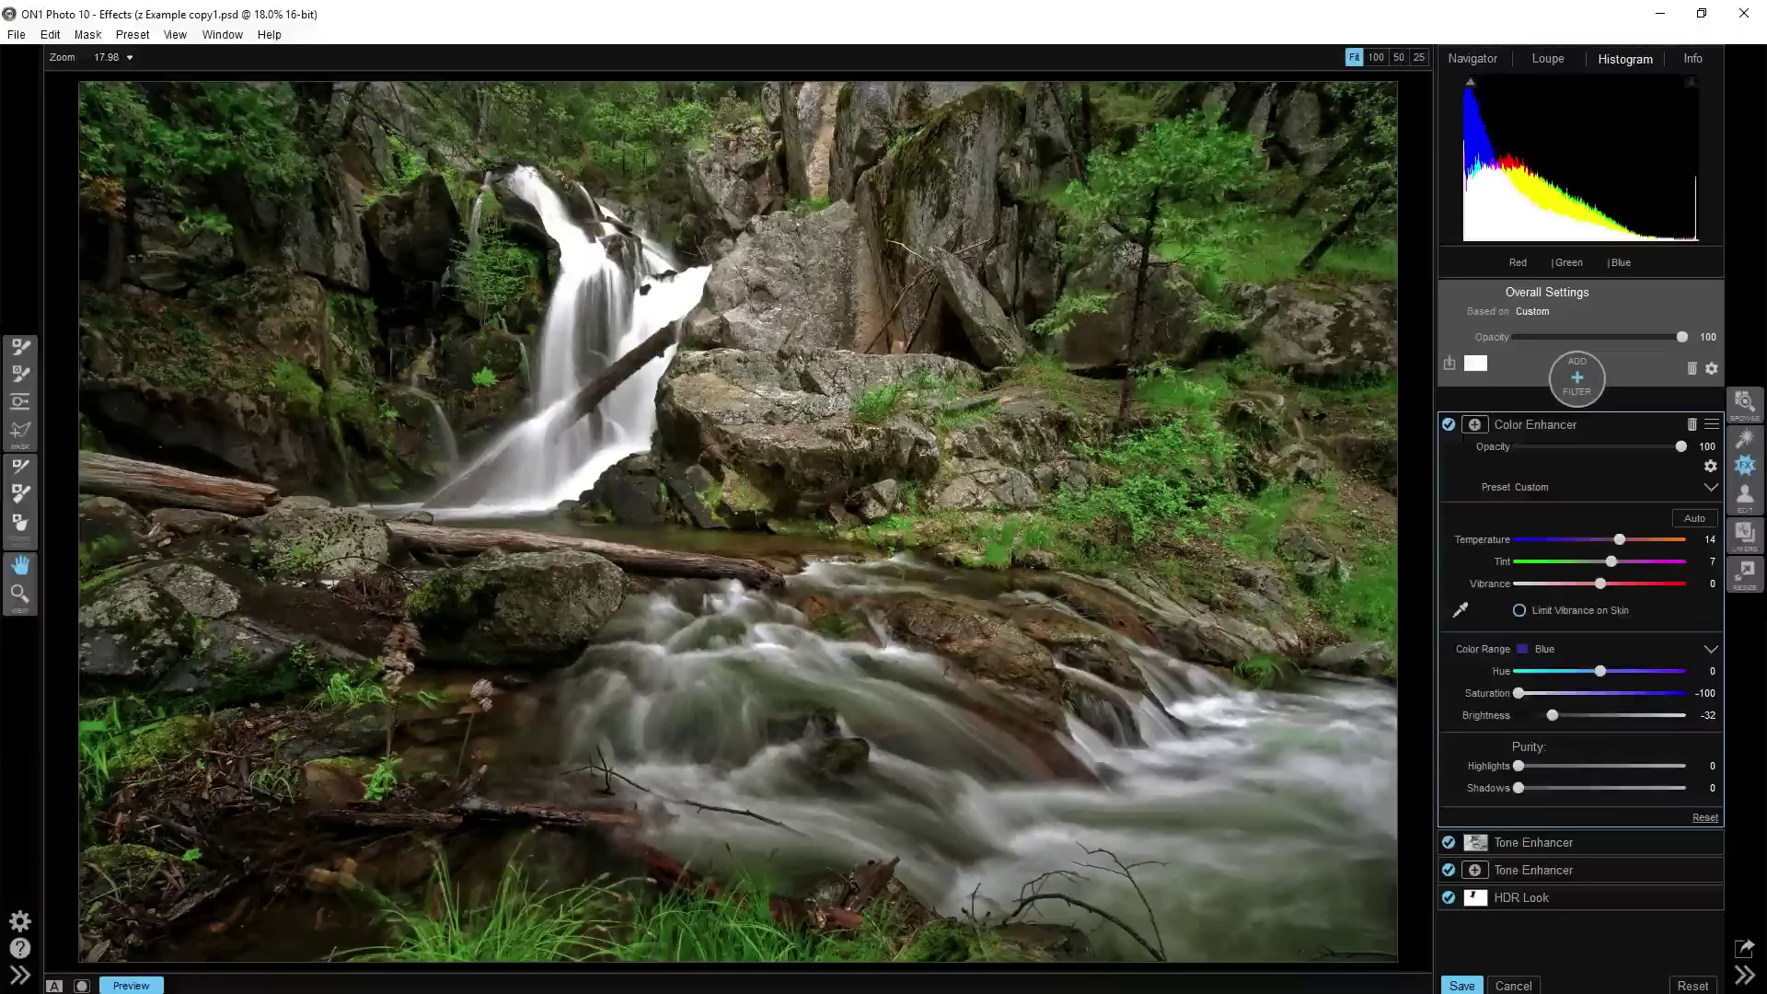
# Try the Blue range's brightness down to -100, settle it at -18 and collapse the Color Enhancer filter
pyautogui.click(1577, 720)
pyautogui.click(1556, 716)
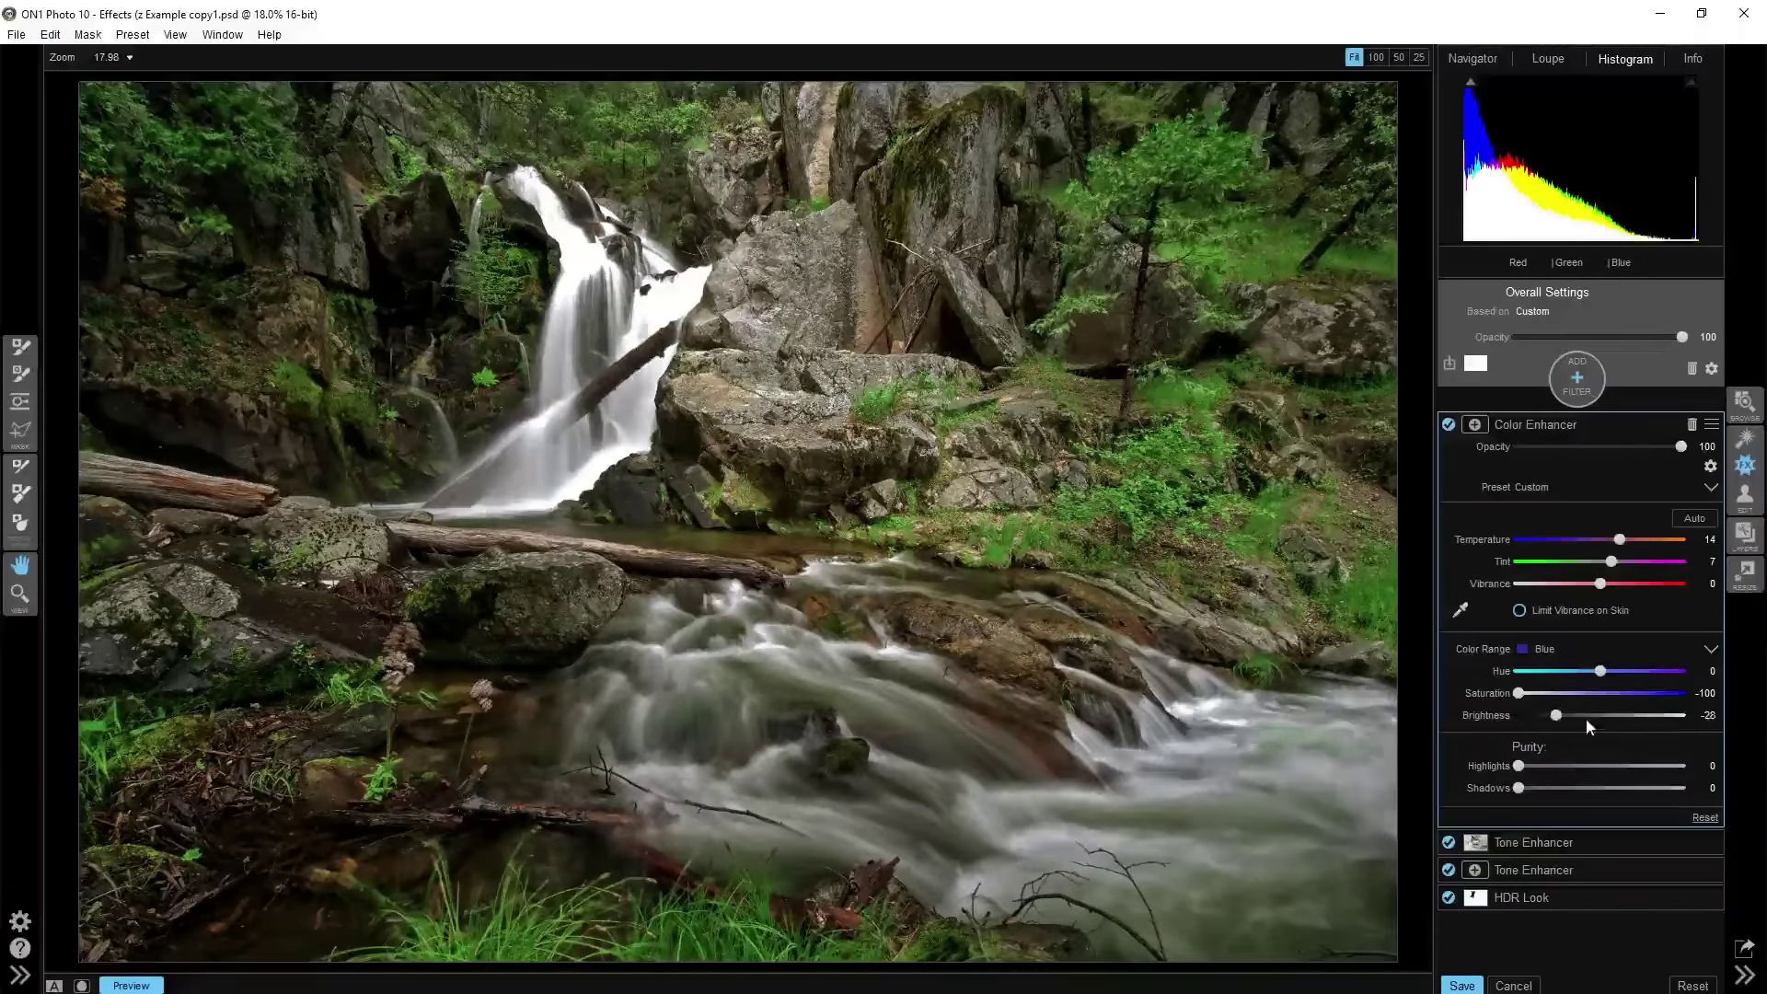
pyautogui.click(1587, 718)
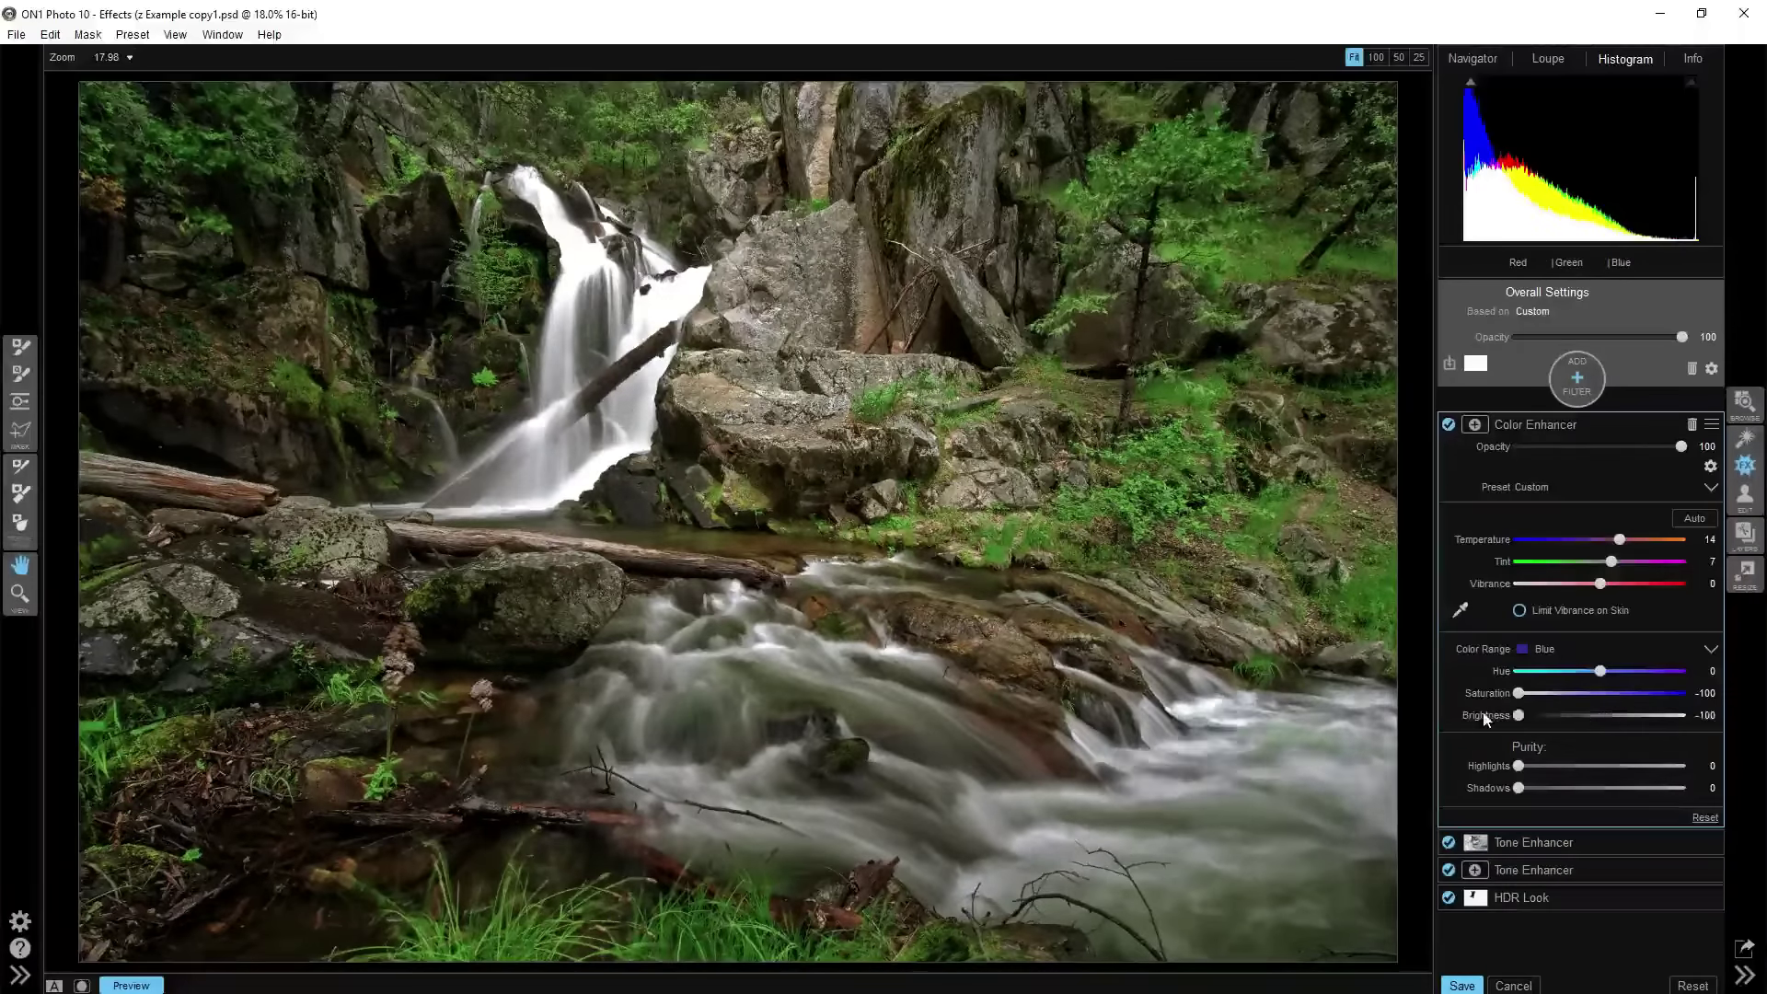
pyautogui.click(1576, 714)
pyautogui.click(1561, 714)
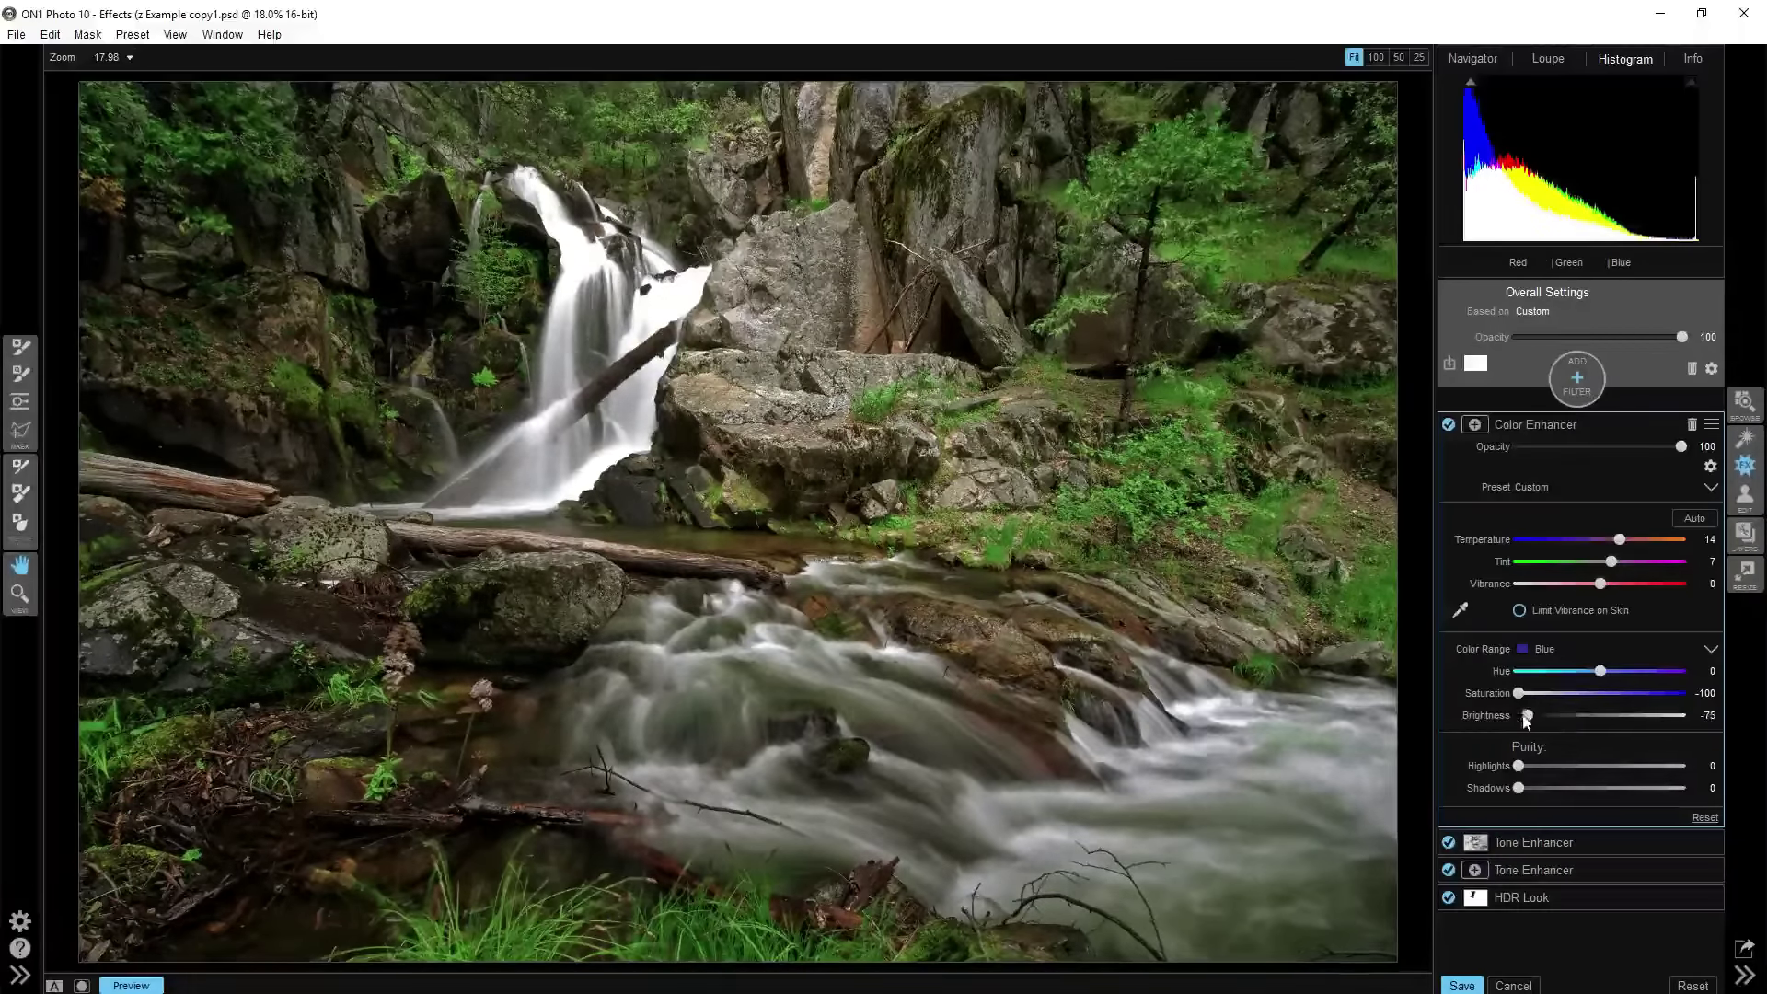
pyautogui.click(1576, 714)
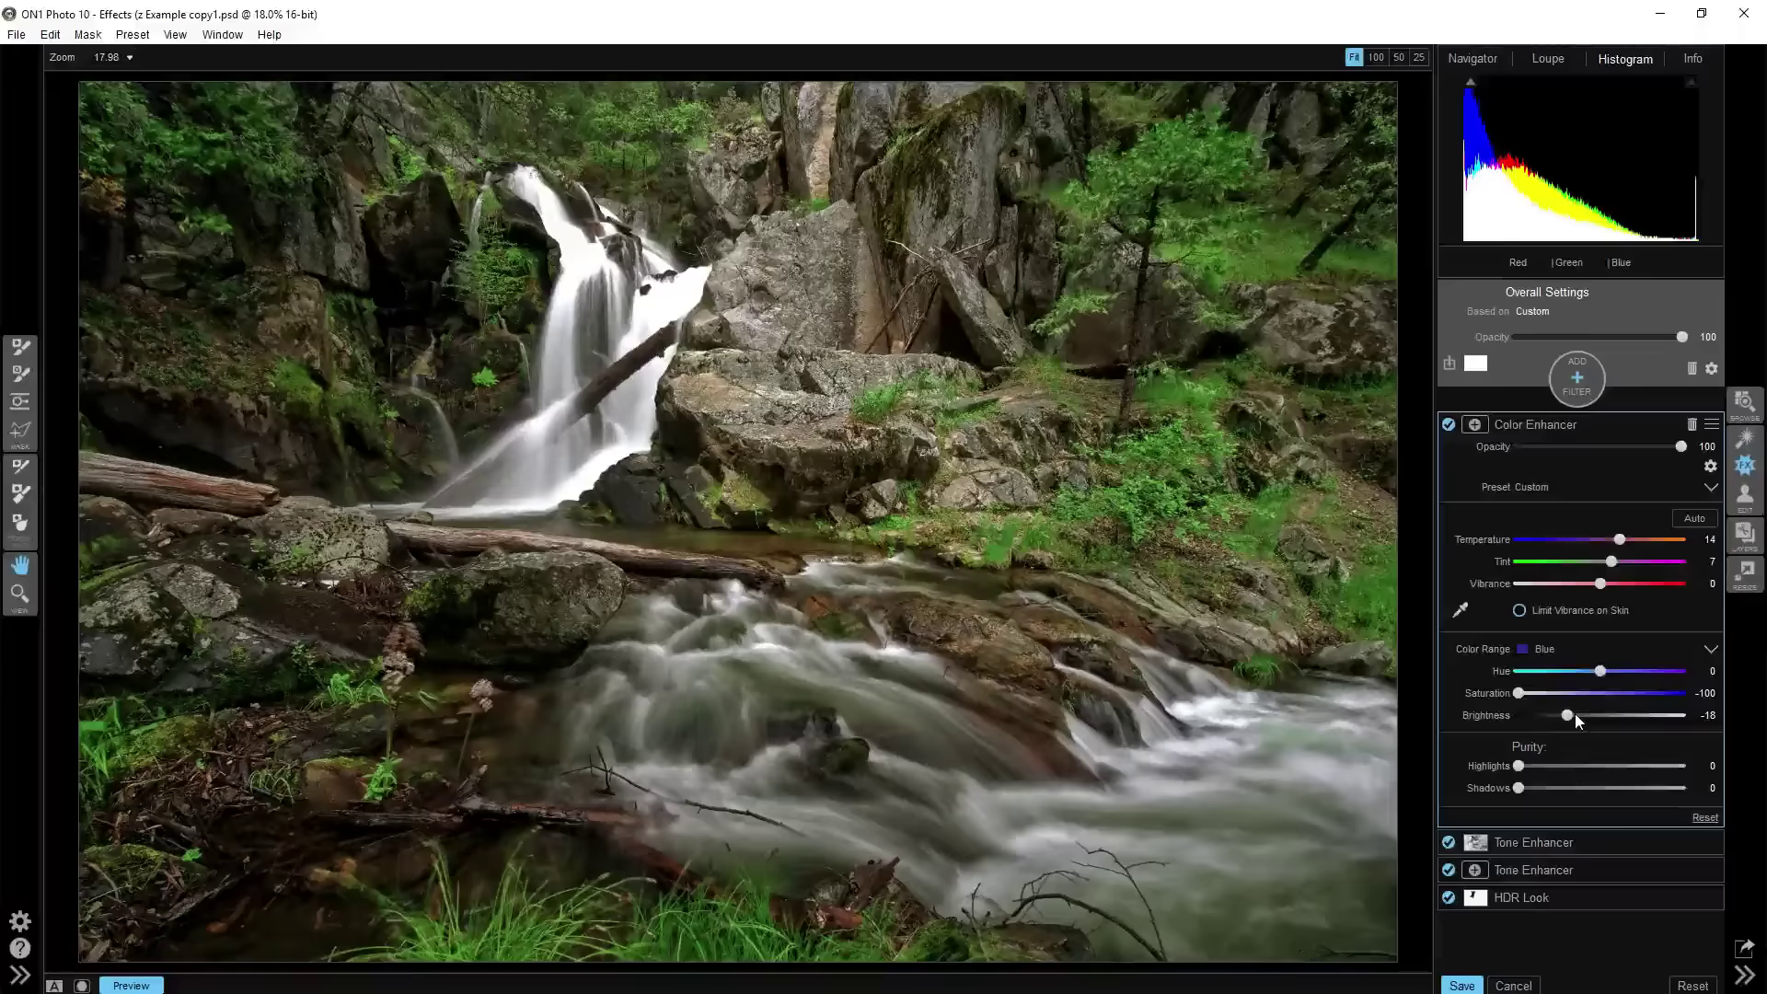
pyautogui.click(1542, 426)
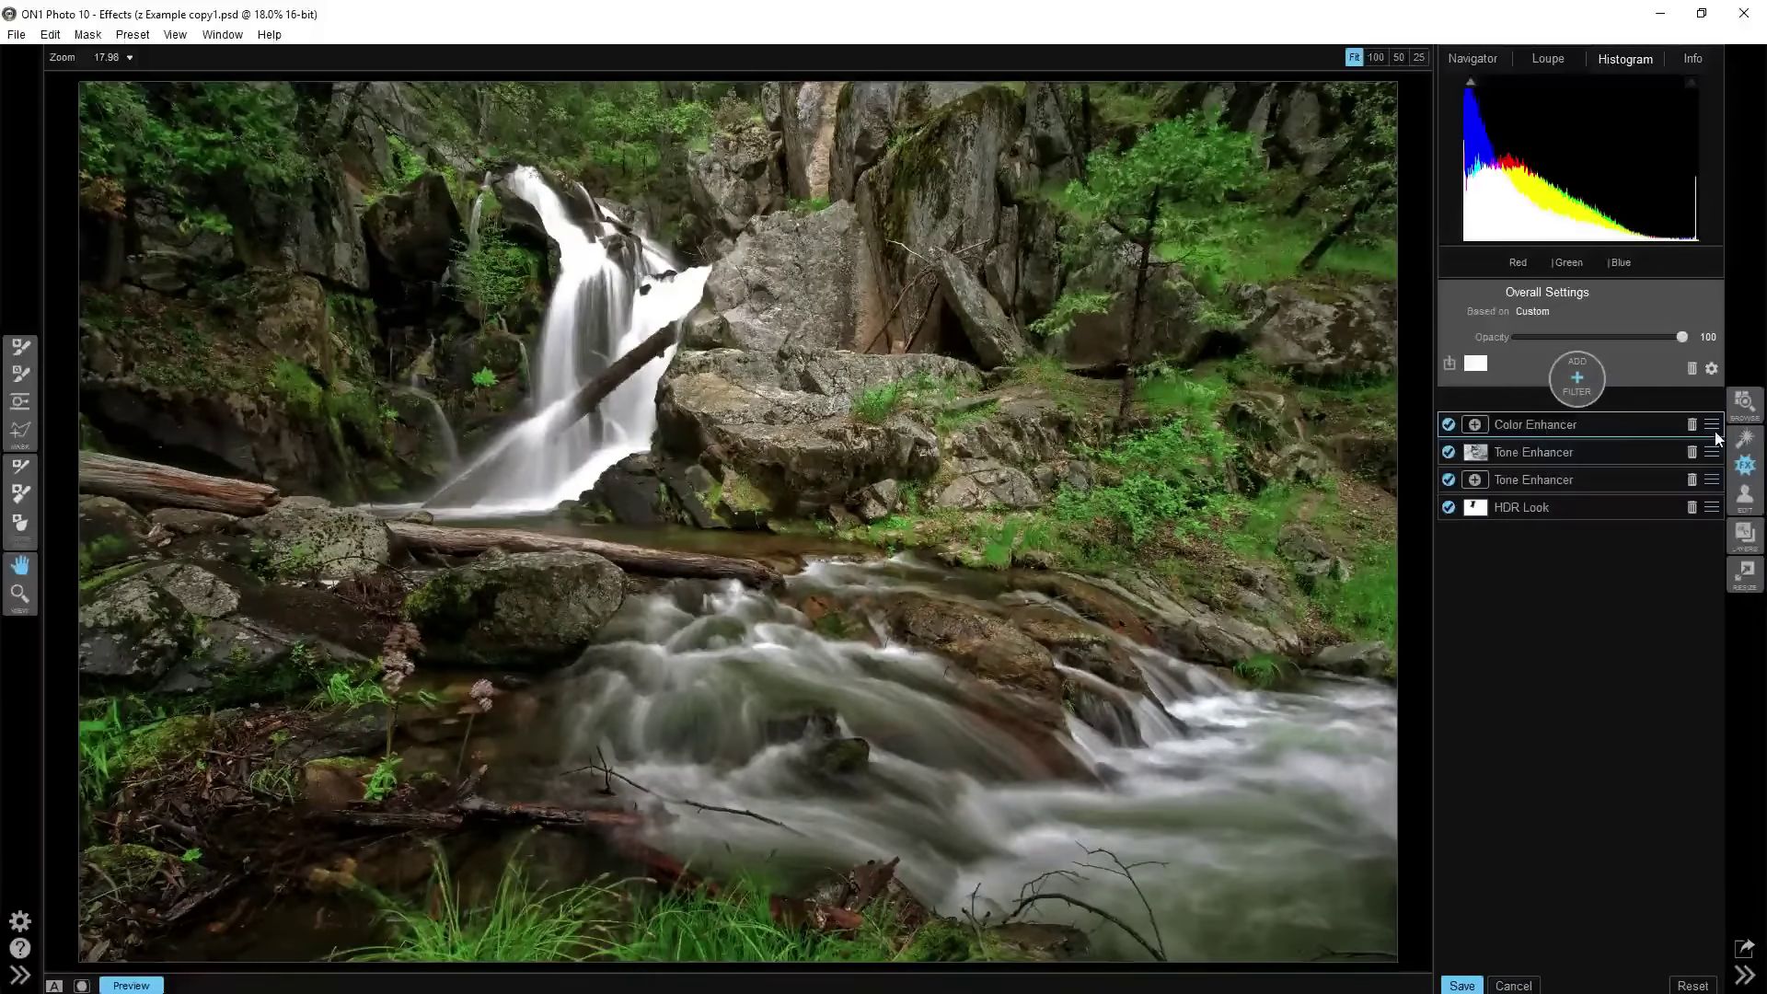
# Add a Glow filter above the Color Enhancer and set its amount to 71
pyautogui.click(1576, 377)
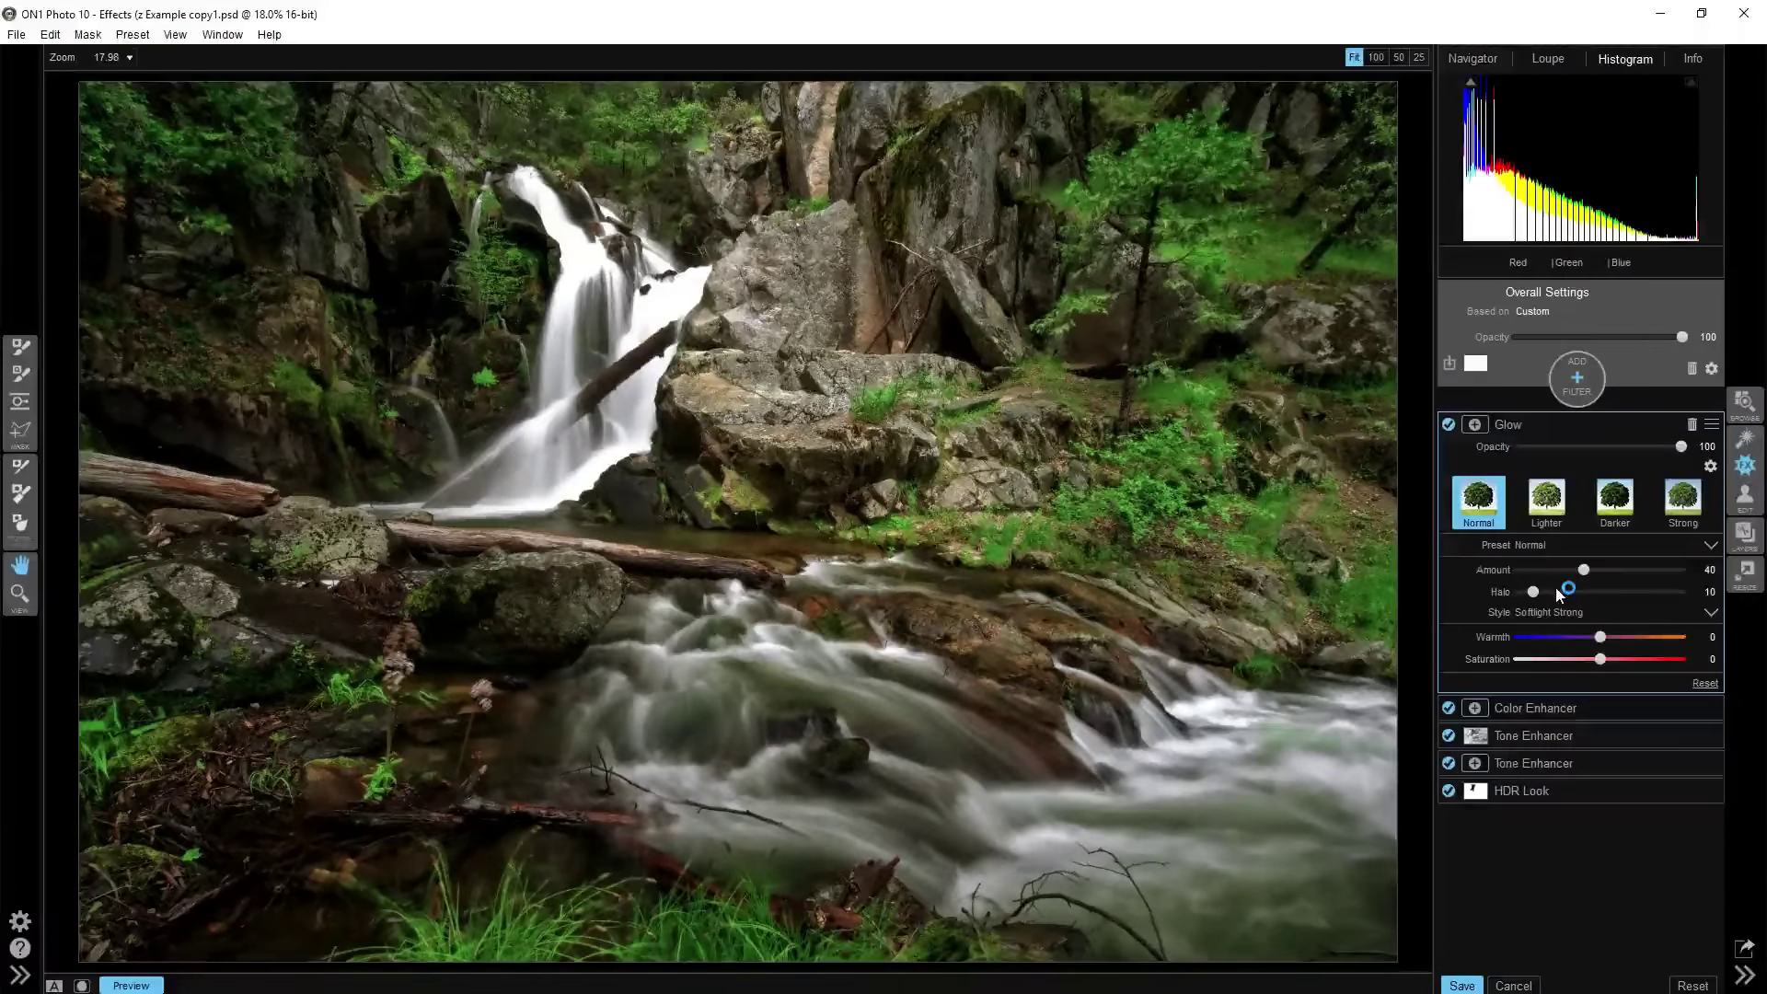
pyautogui.moveTo(1586, 572); pyautogui.dragTo(1645, 572)
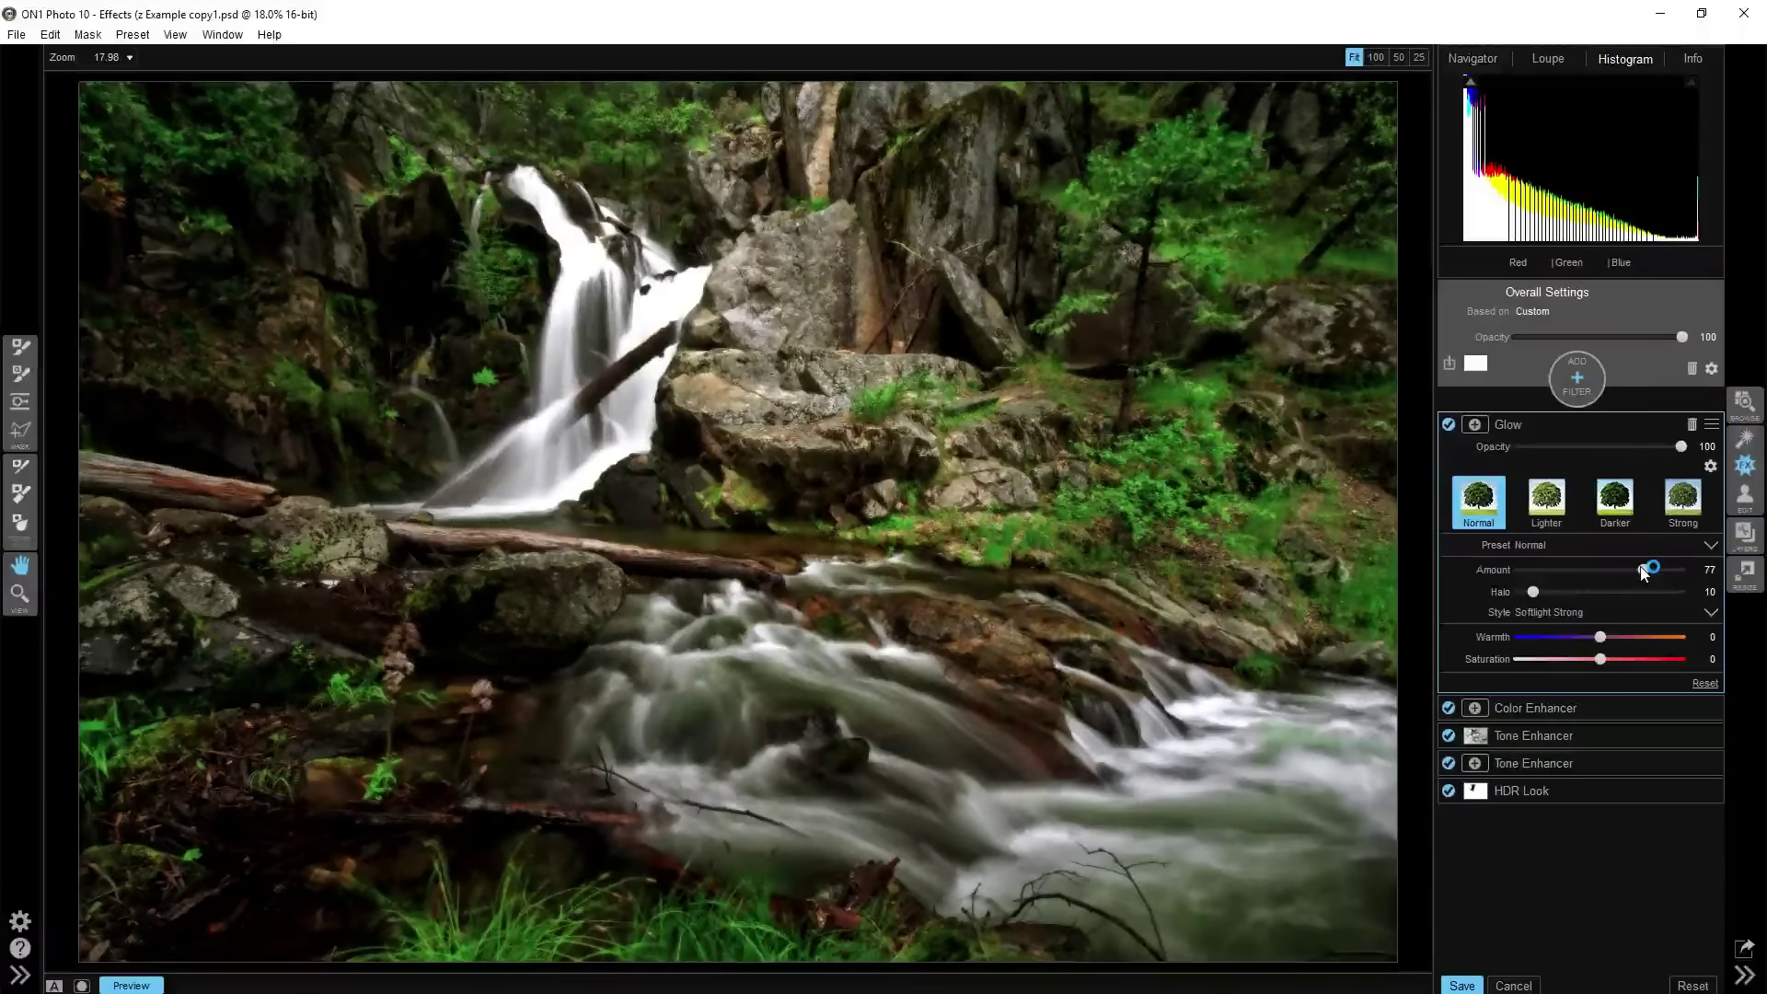
pyautogui.moveTo(1645, 571); pyautogui.dragTo(1635, 574)
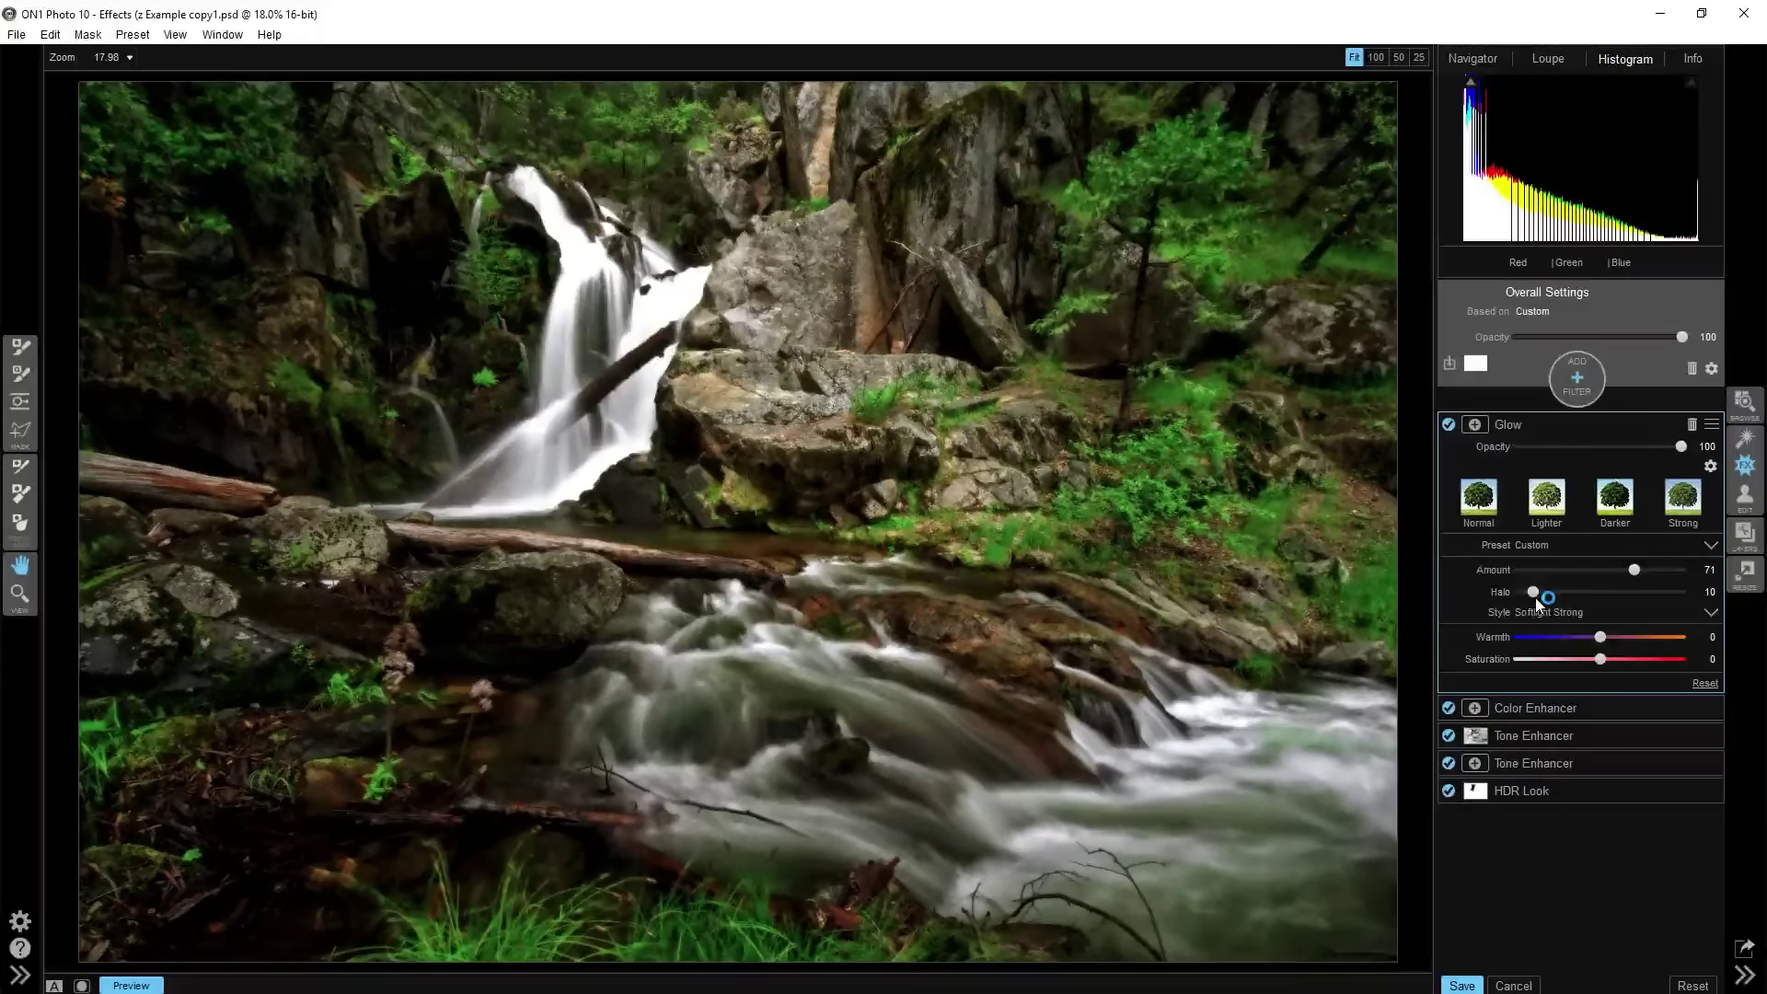
# Compare the photo with the Glow filter off and on and raise the glow amount to 79
pyautogui.click(1449, 425)
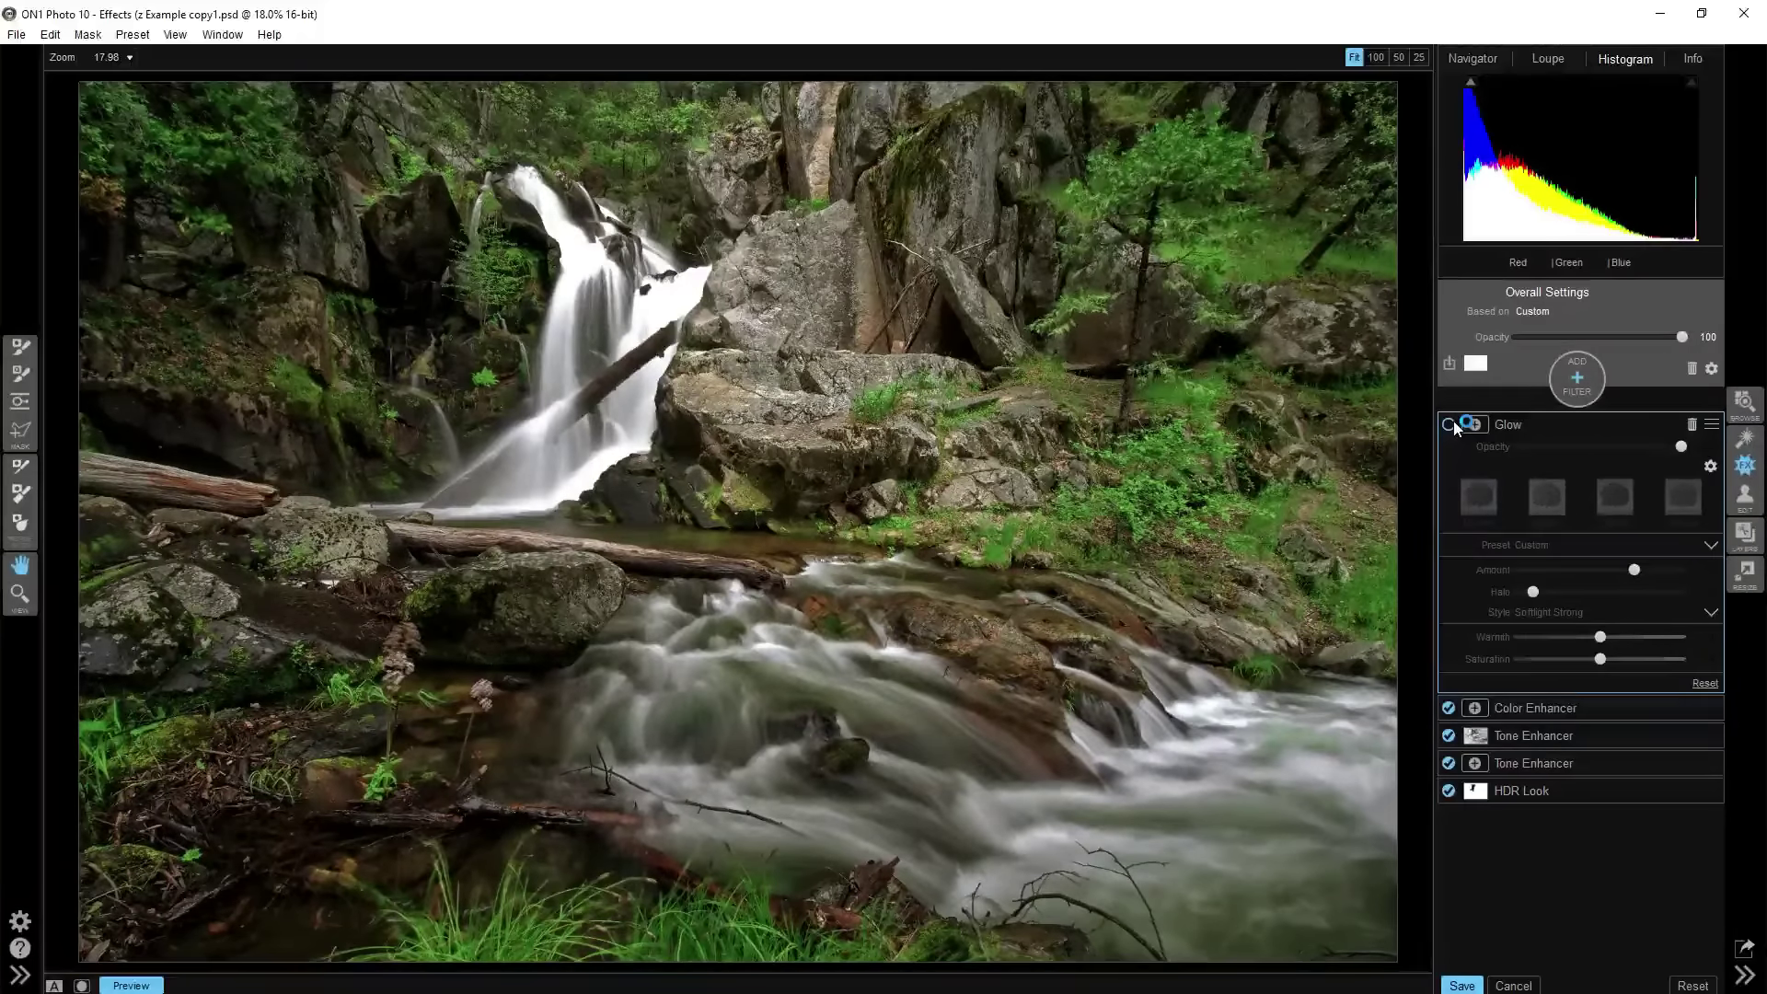
pyautogui.click(1450, 425)
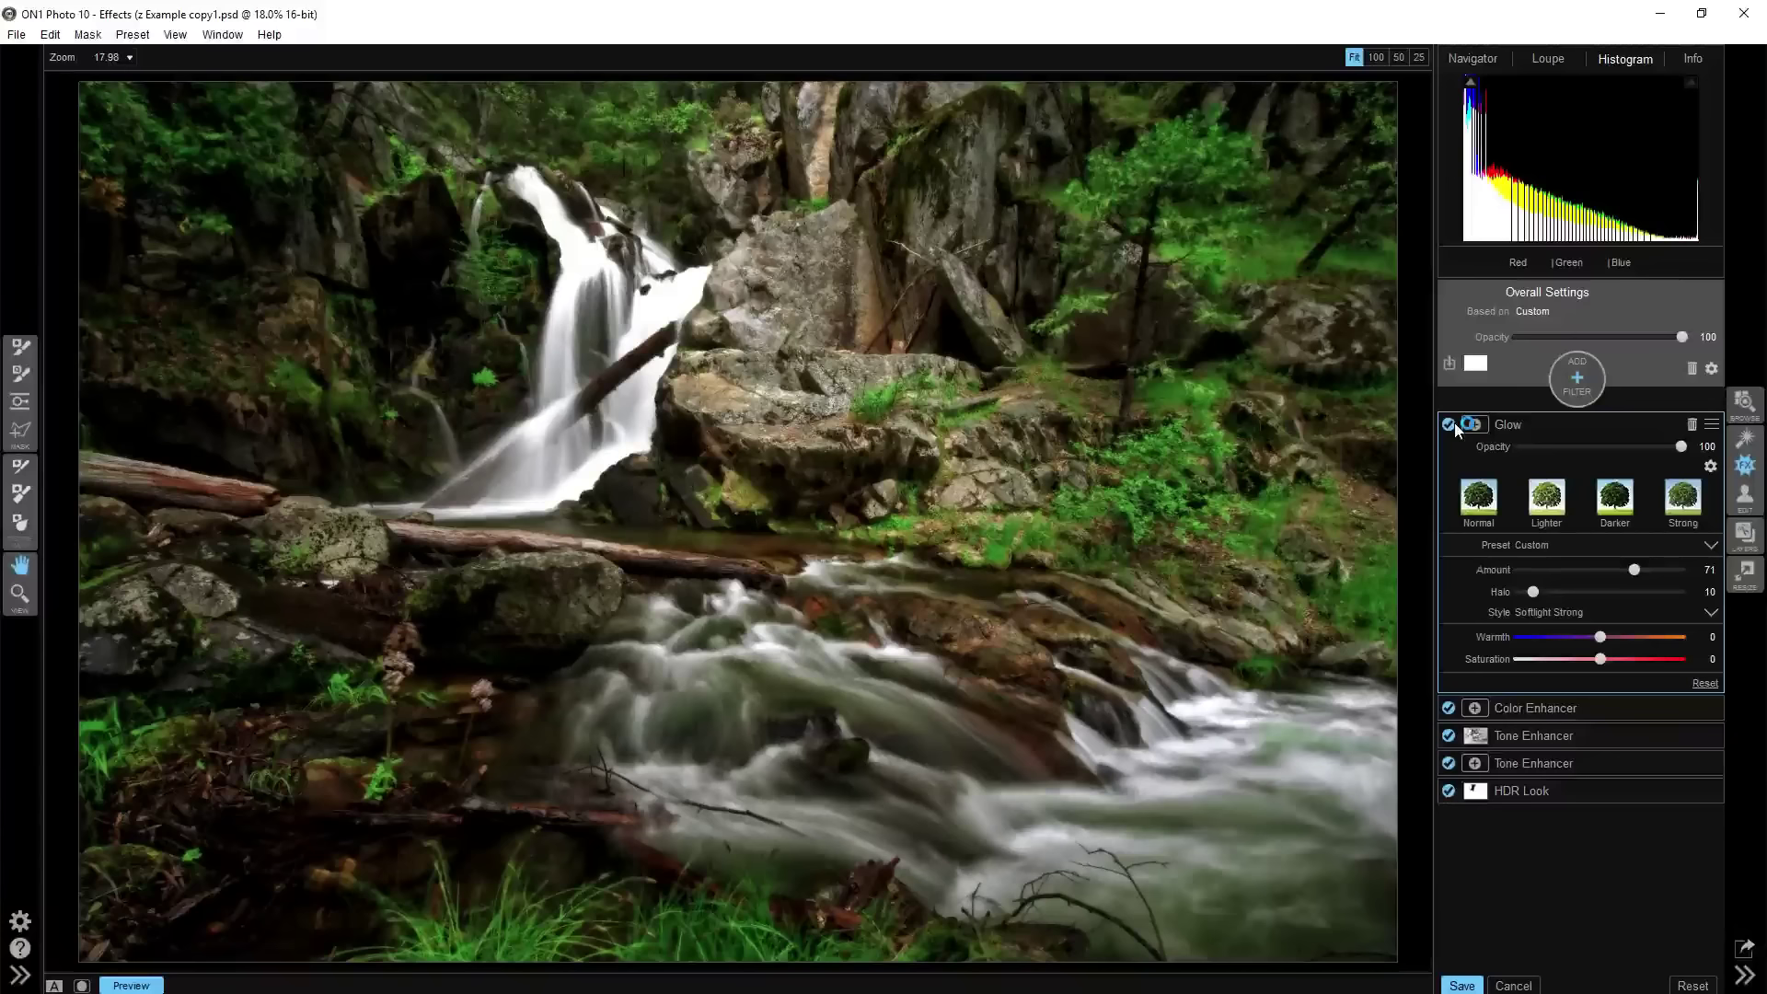
pyautogui.click(1451, 426)
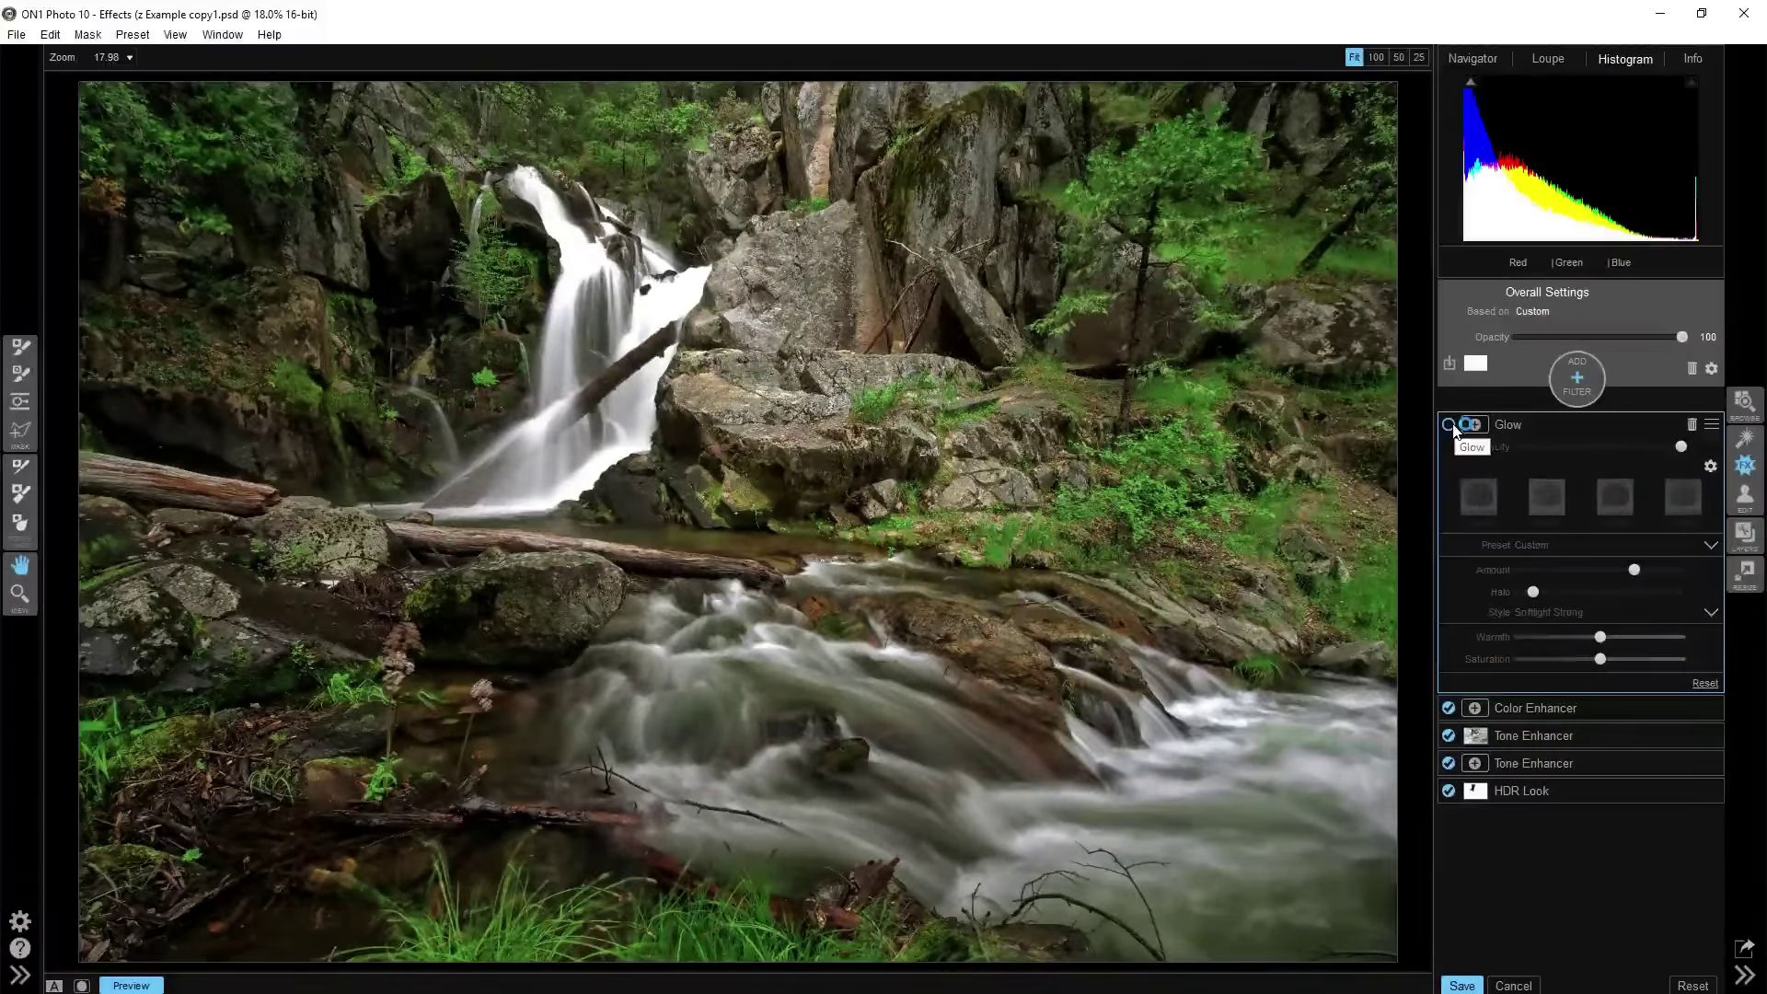
pyautogui.click(1451, 427)
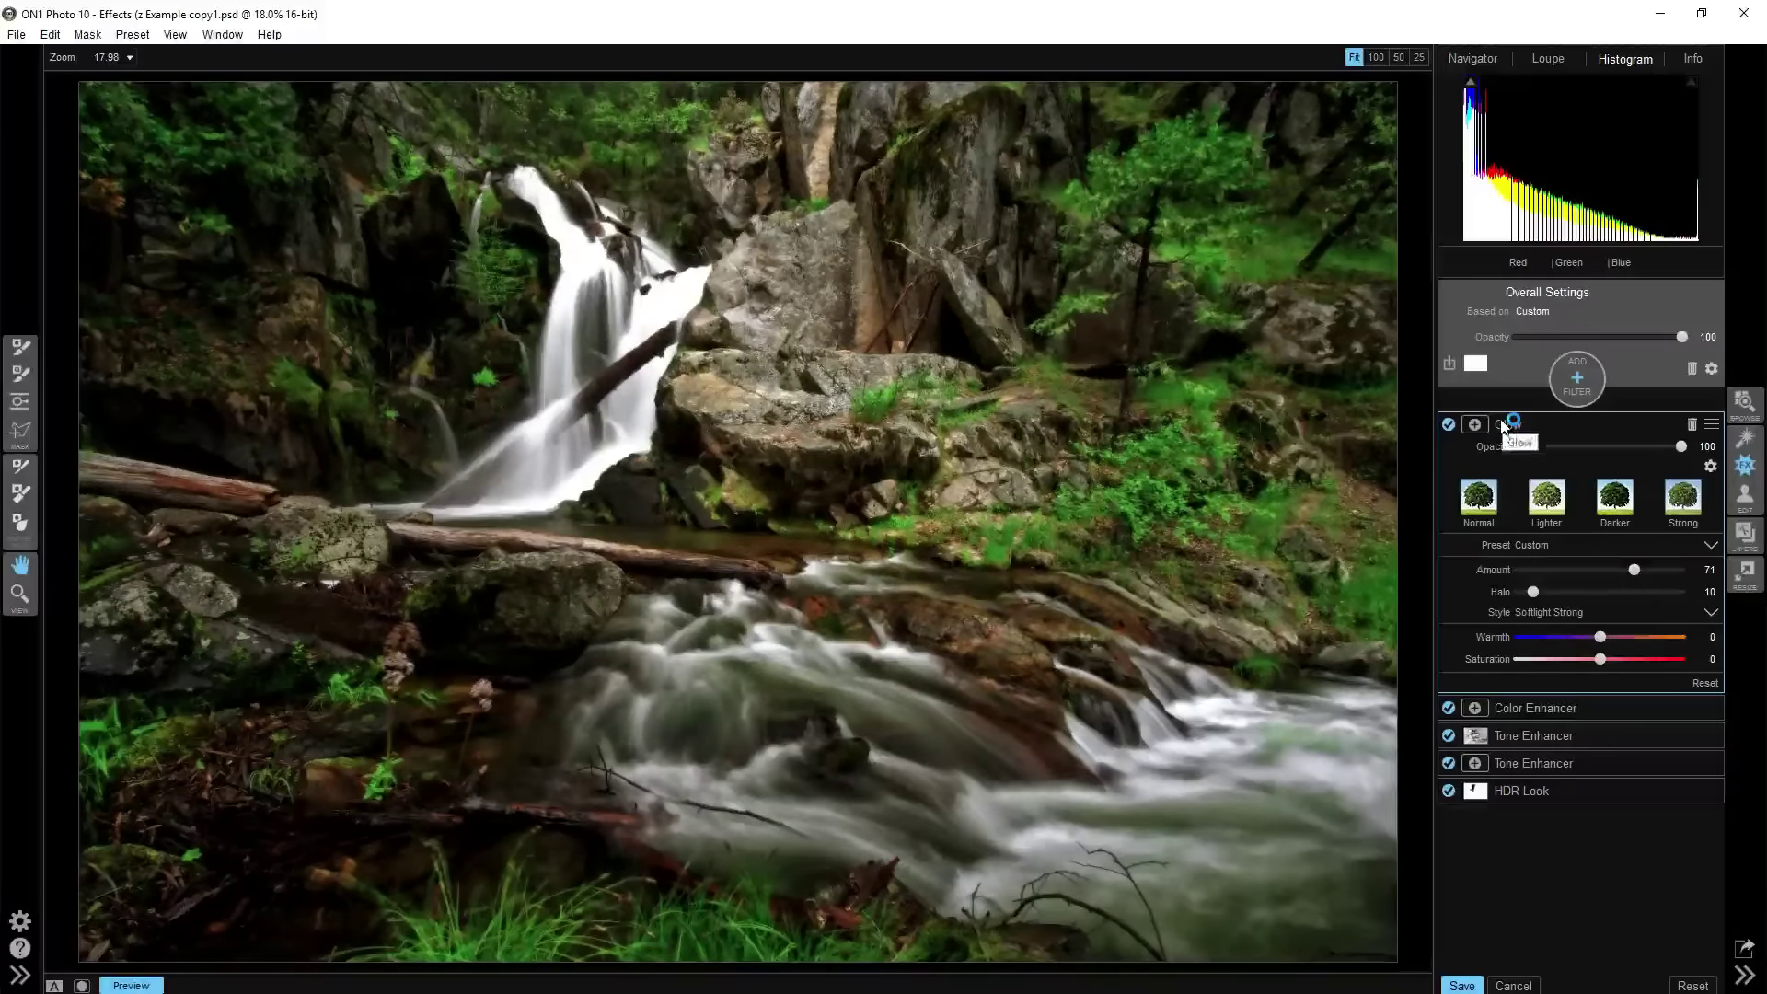
pyautogui.moveTo(1634, 569); pyautogui.dragTo(1651, 572)
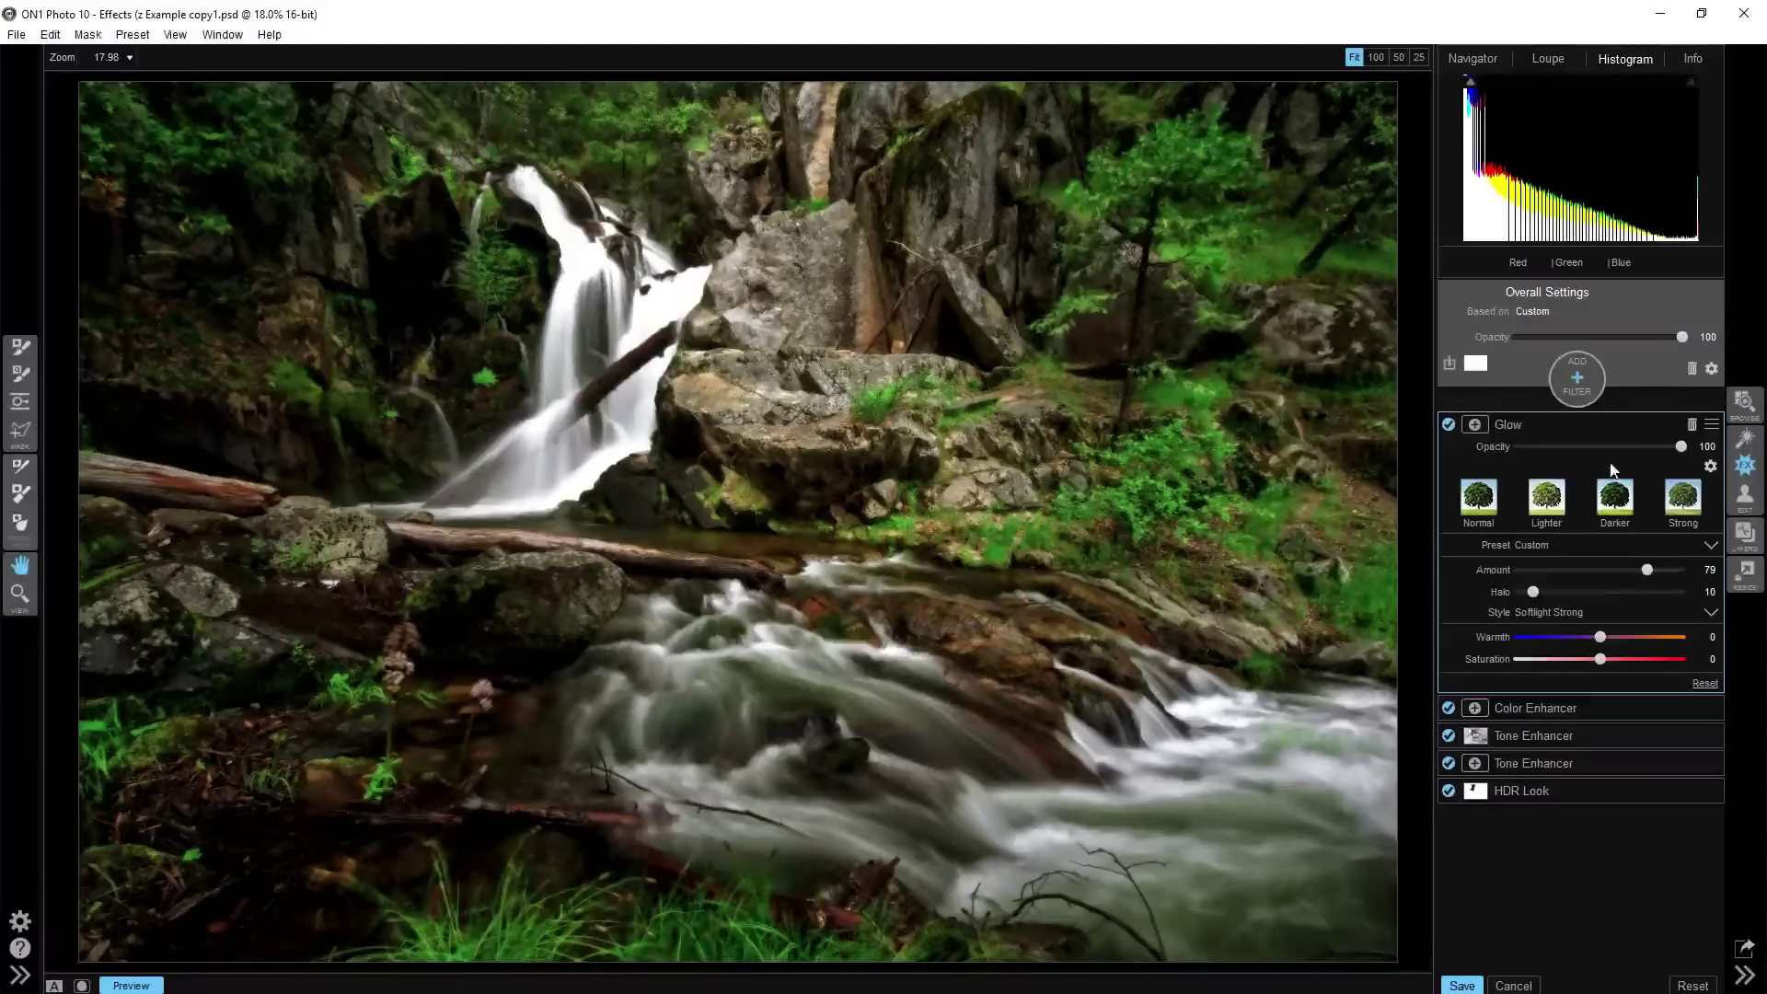
# Set the Glow filter's blending mode to Luminosity
pyautogui.click(1707, 468)
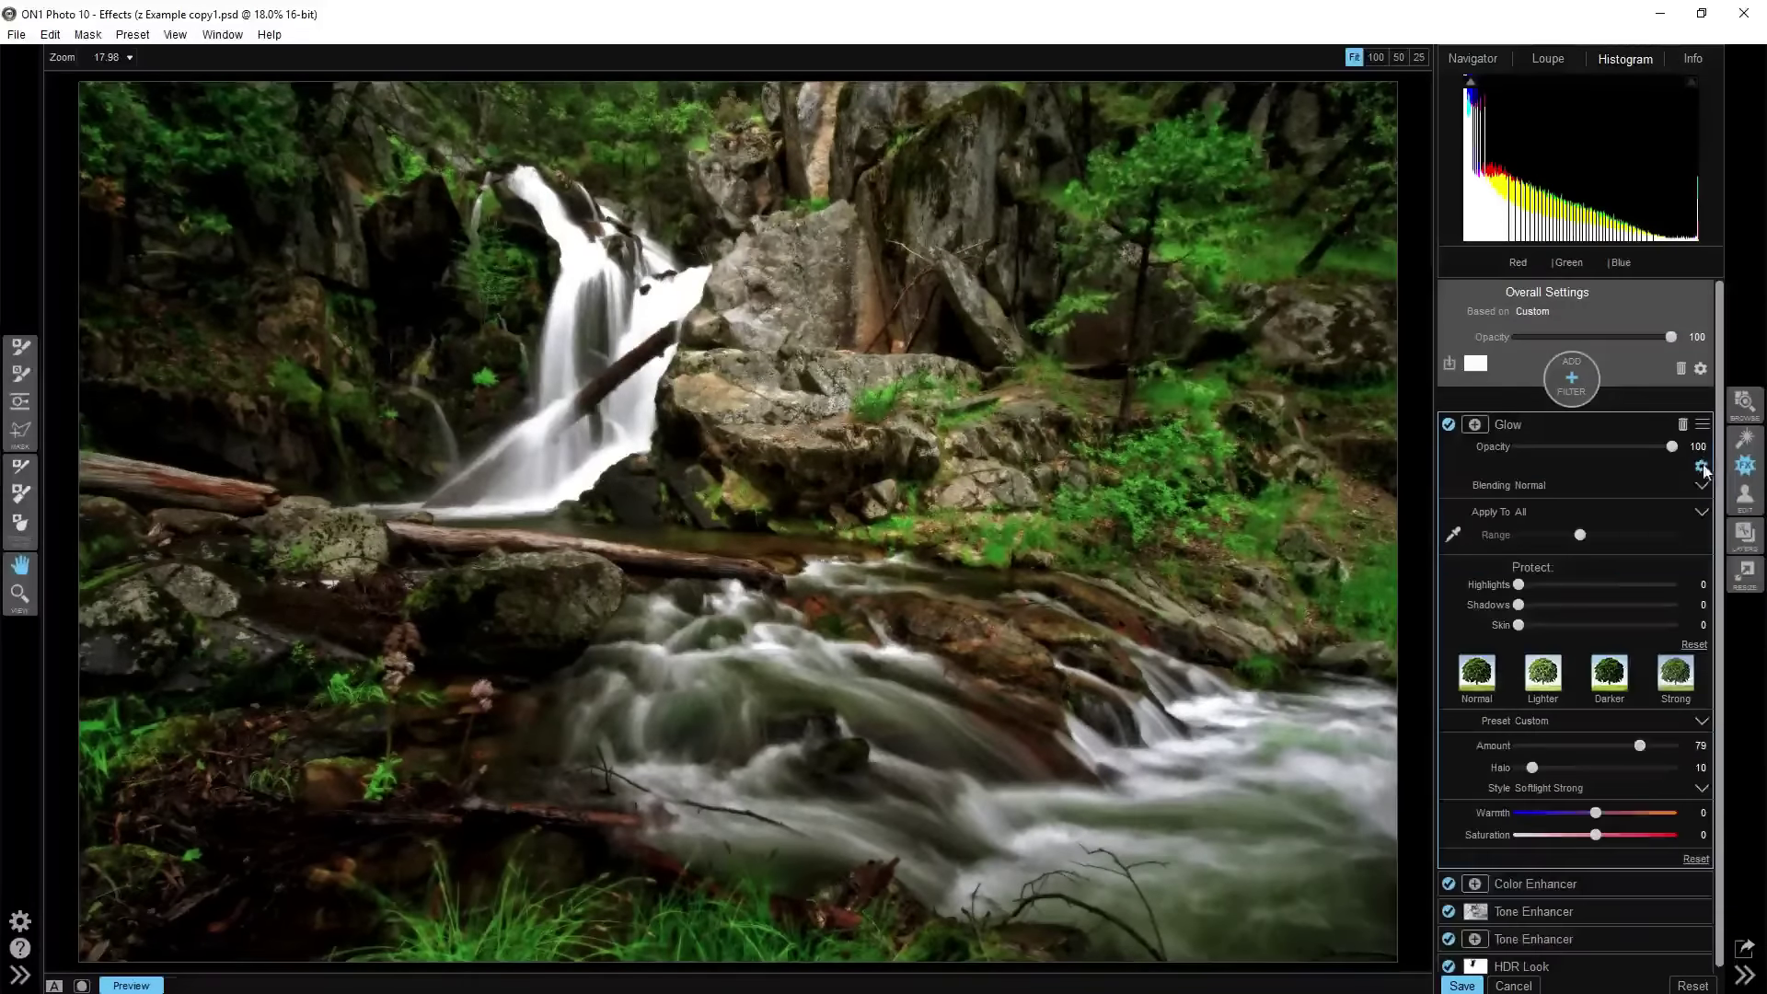
pyautogui.click(1608, 494)
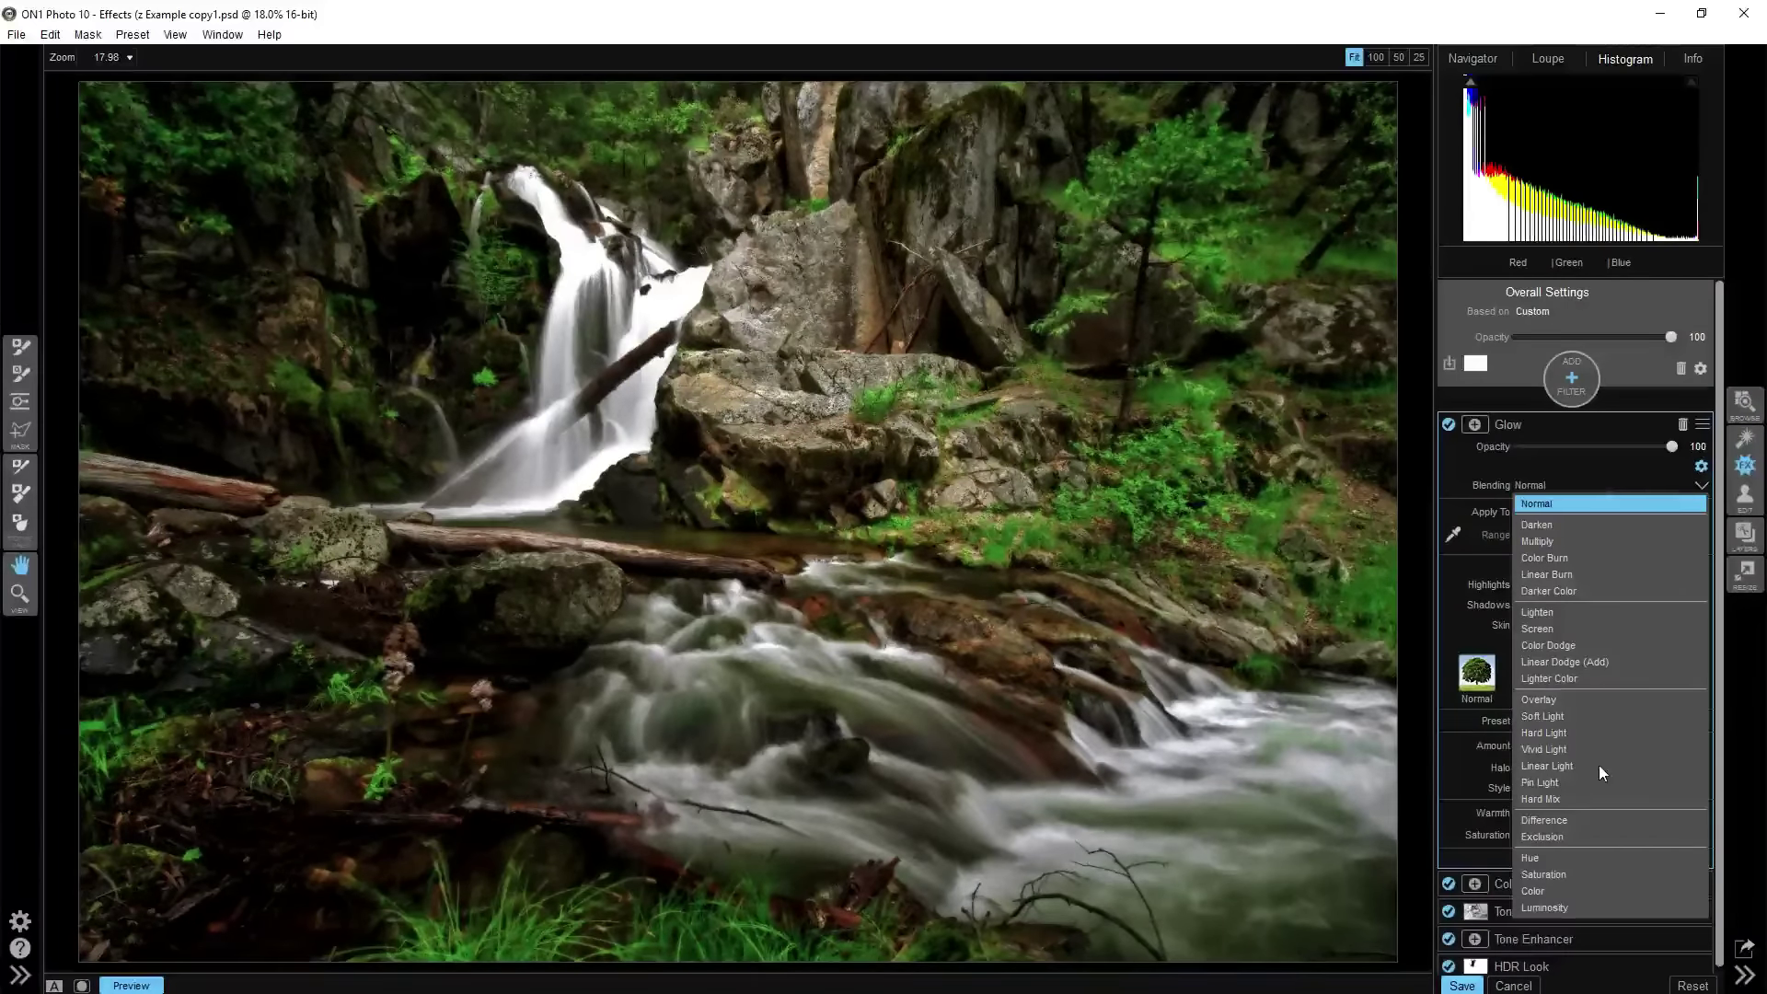
pyautogui.click(1599, 907)
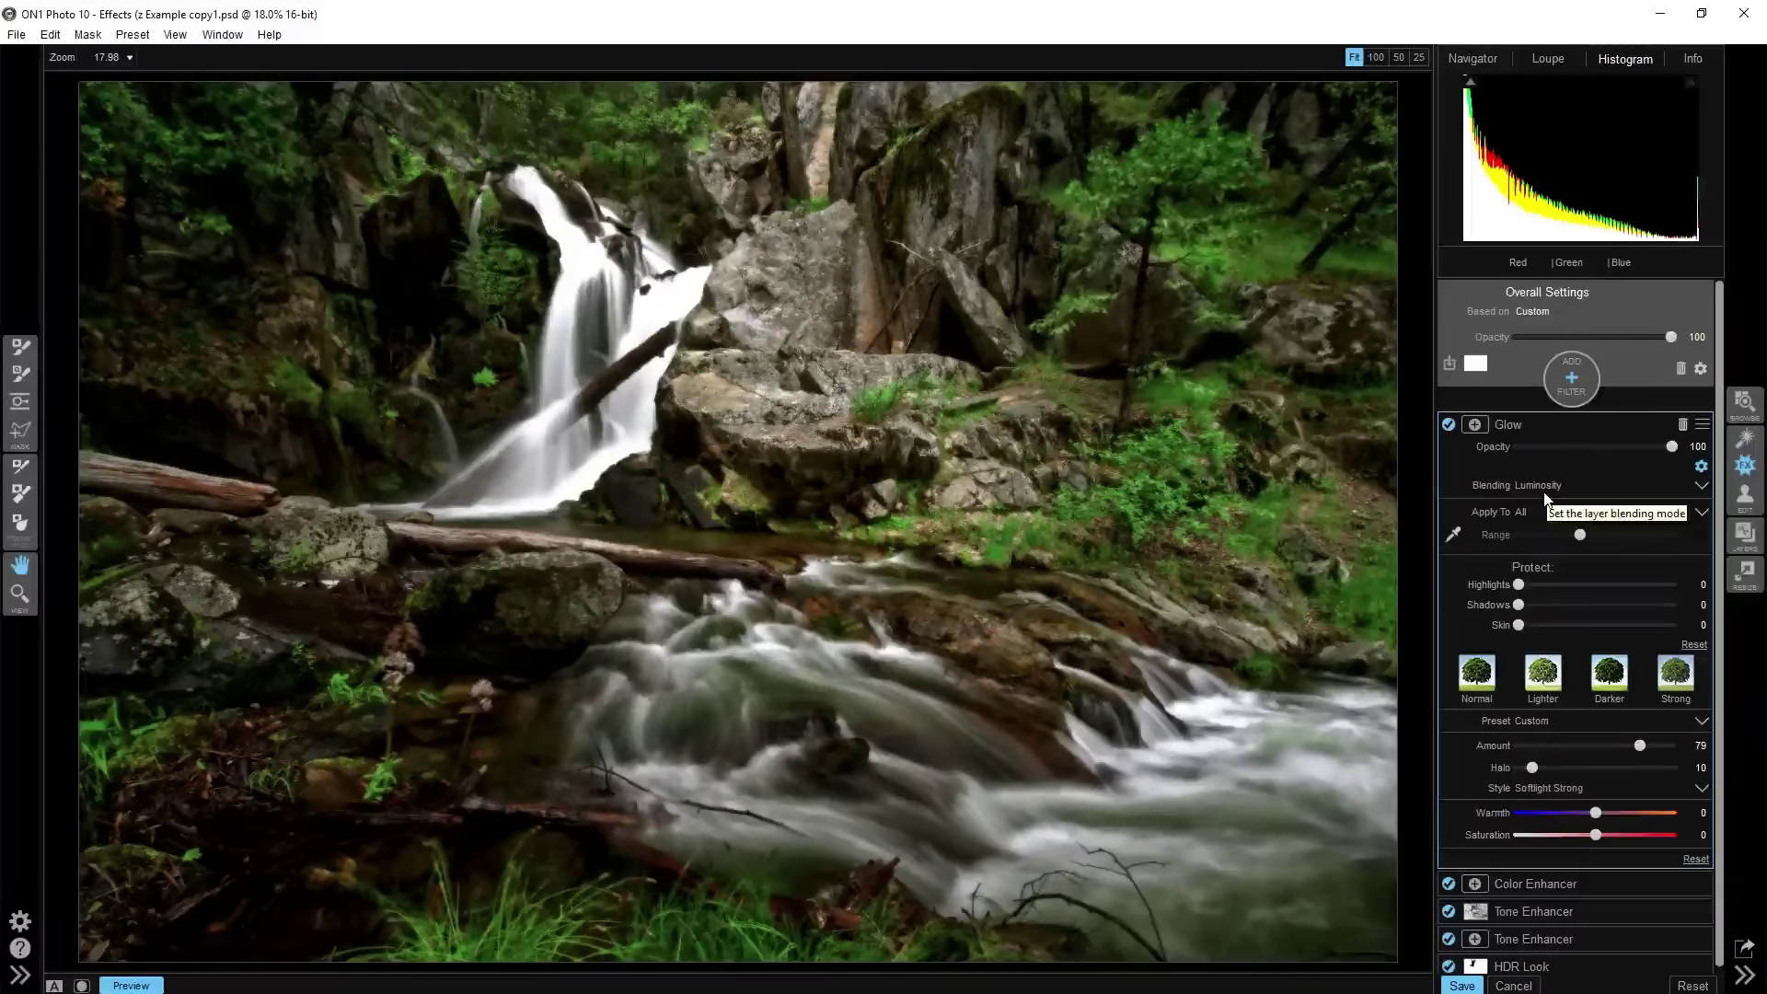
# Create a luminosity mask for the Glow filter and view the mask over the photo before returning to the normal preview
pyautogui.click(1475, 426)
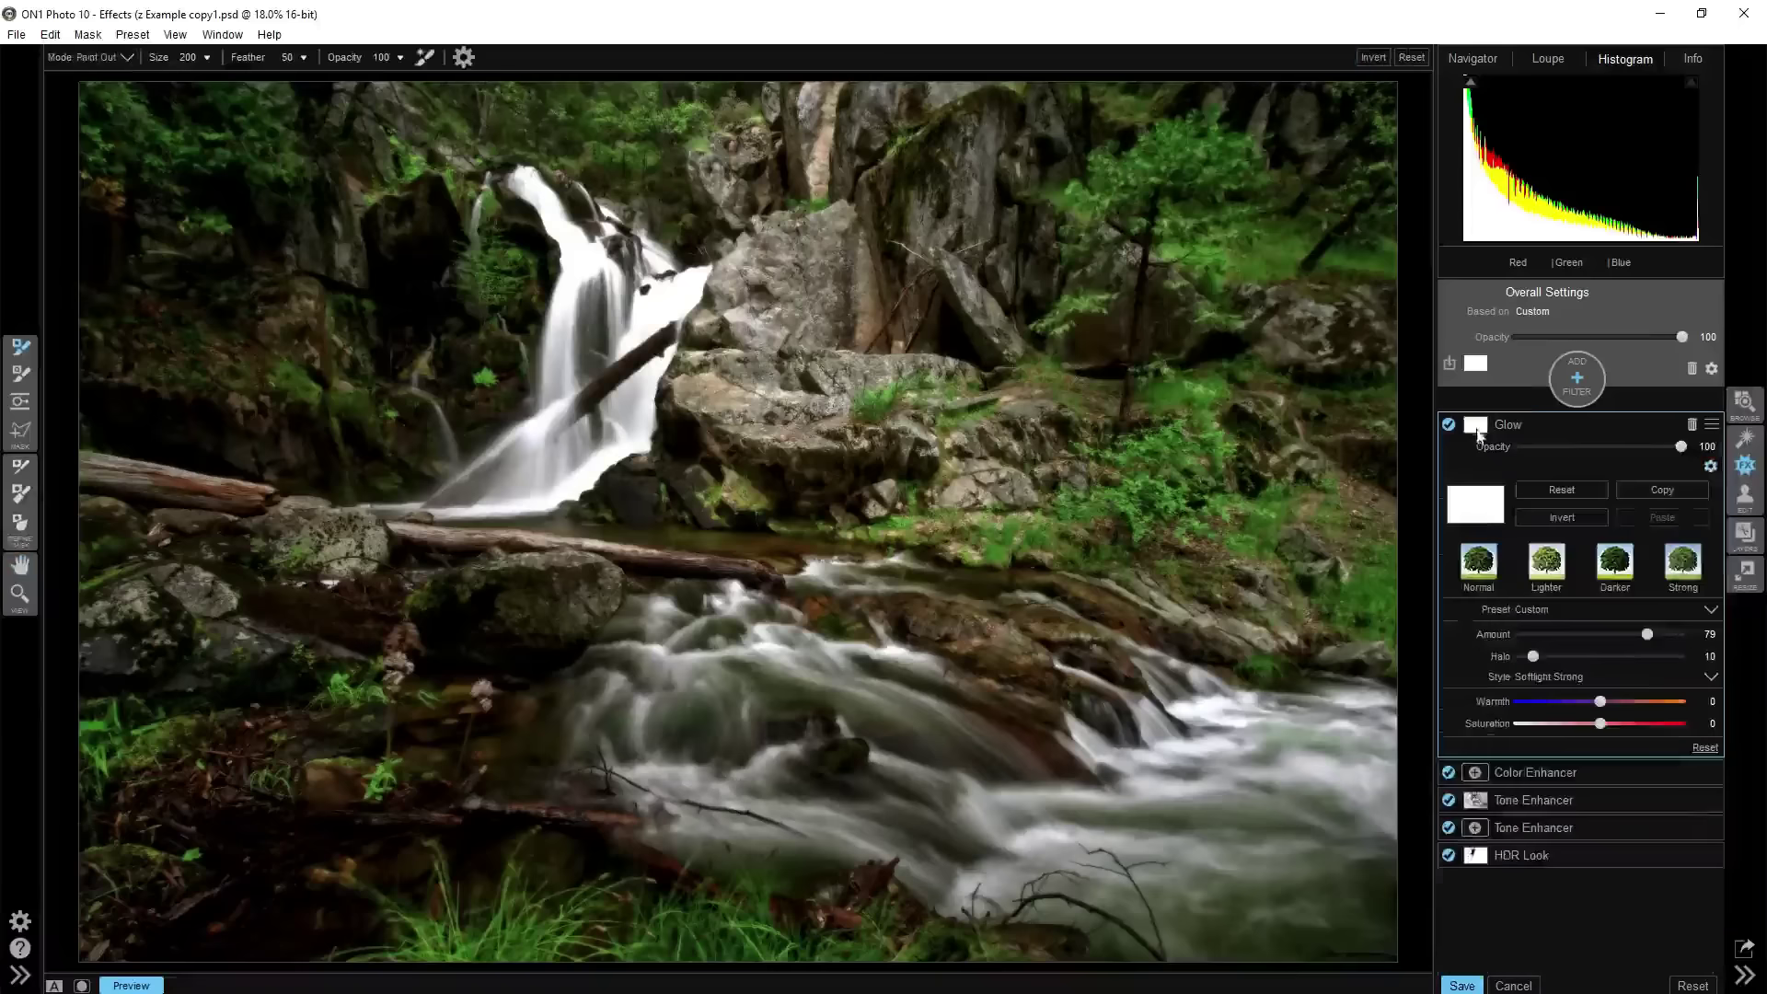
pyautogui.rightClick(1478, 506)
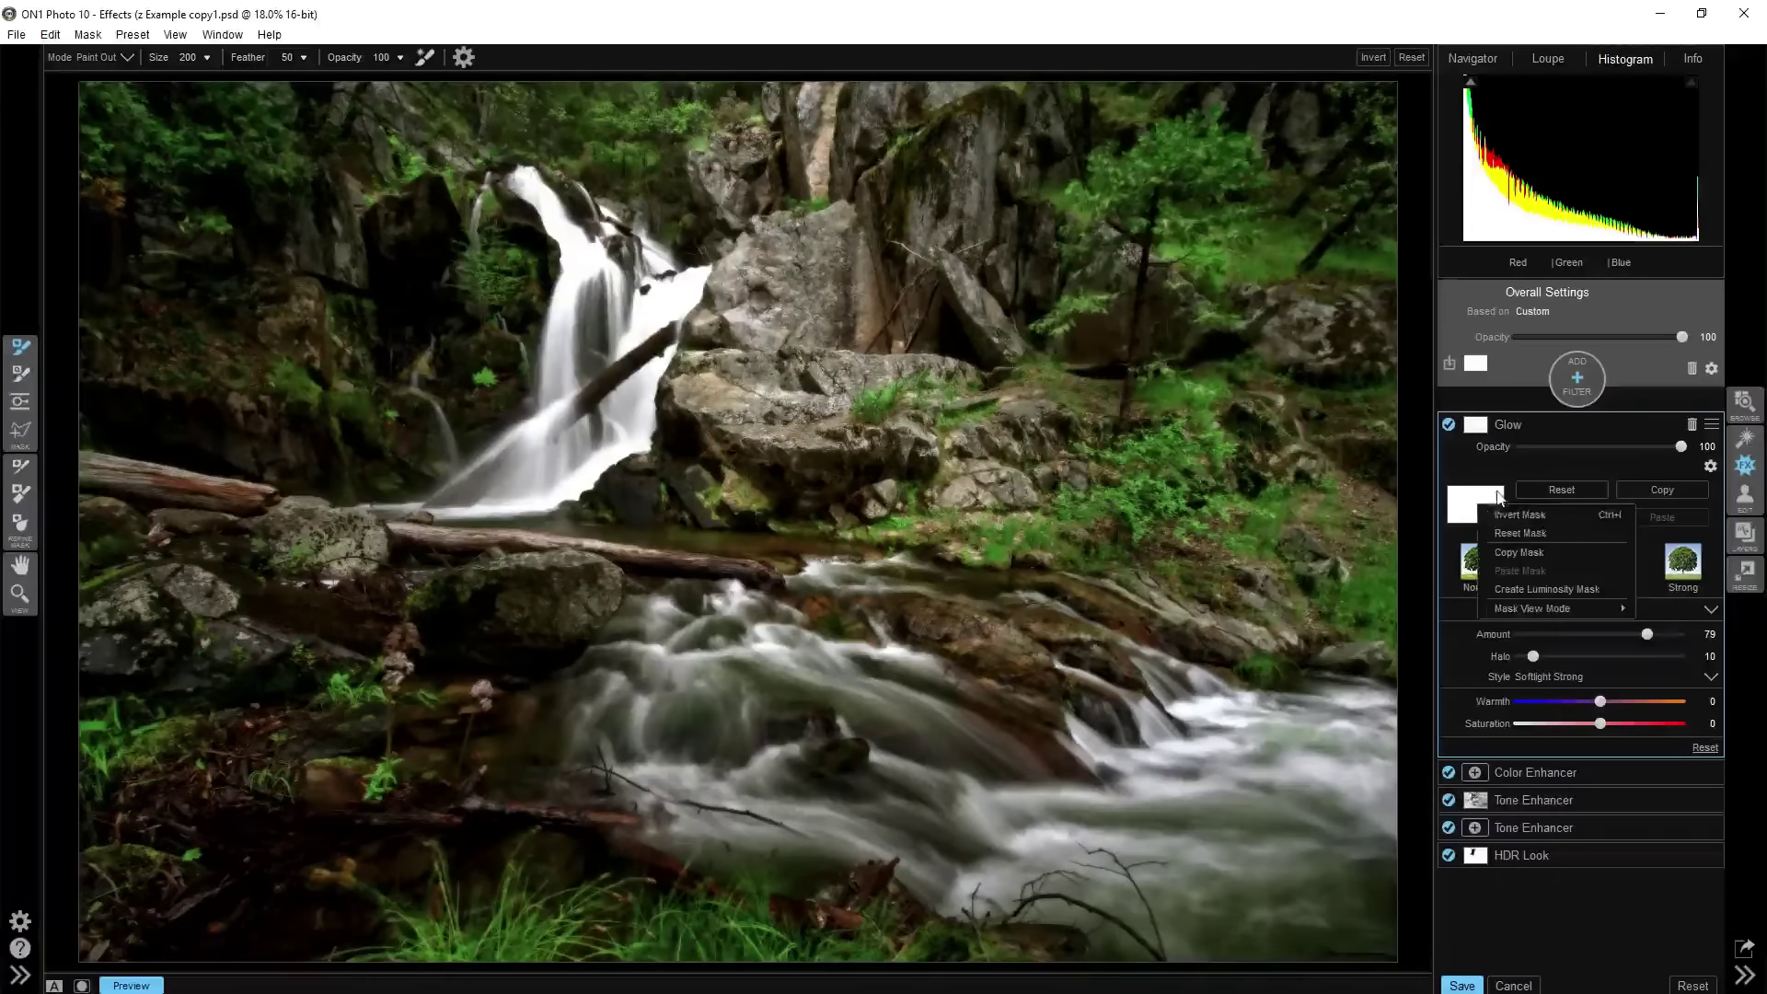
pyautogui.click(1526, 594)
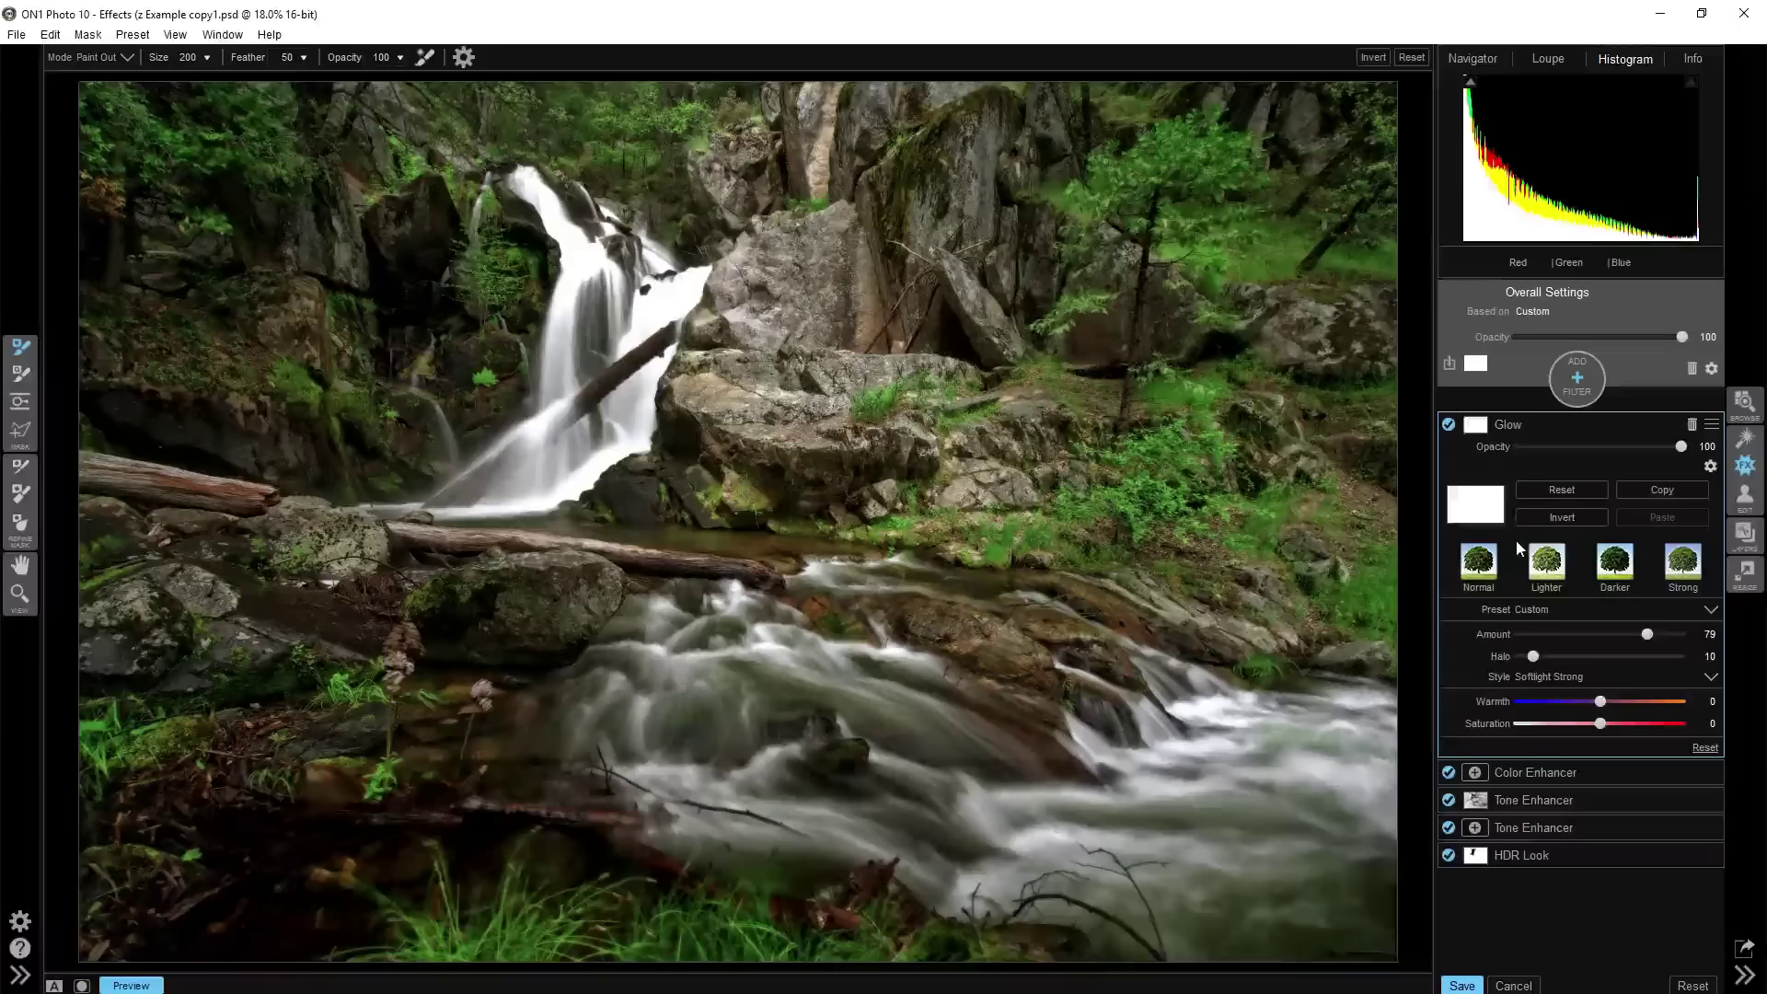
pyautogui.click(1502, 494)
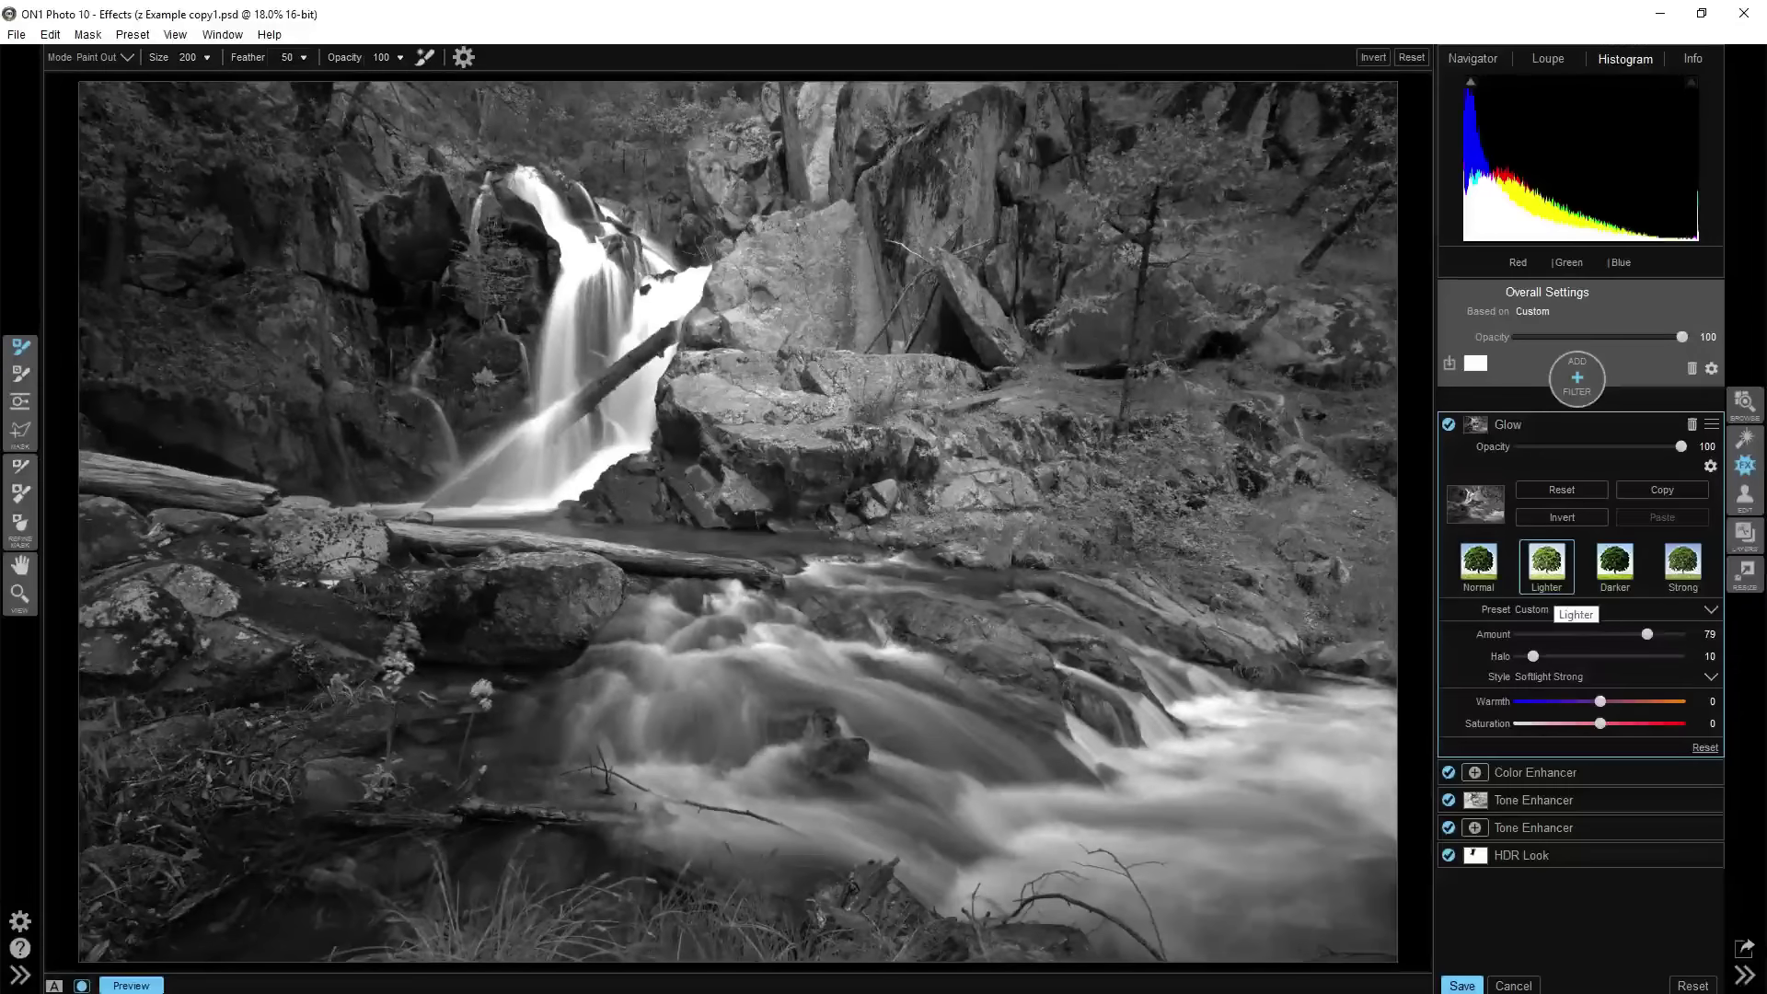
pyautogui.click(1496, 509)
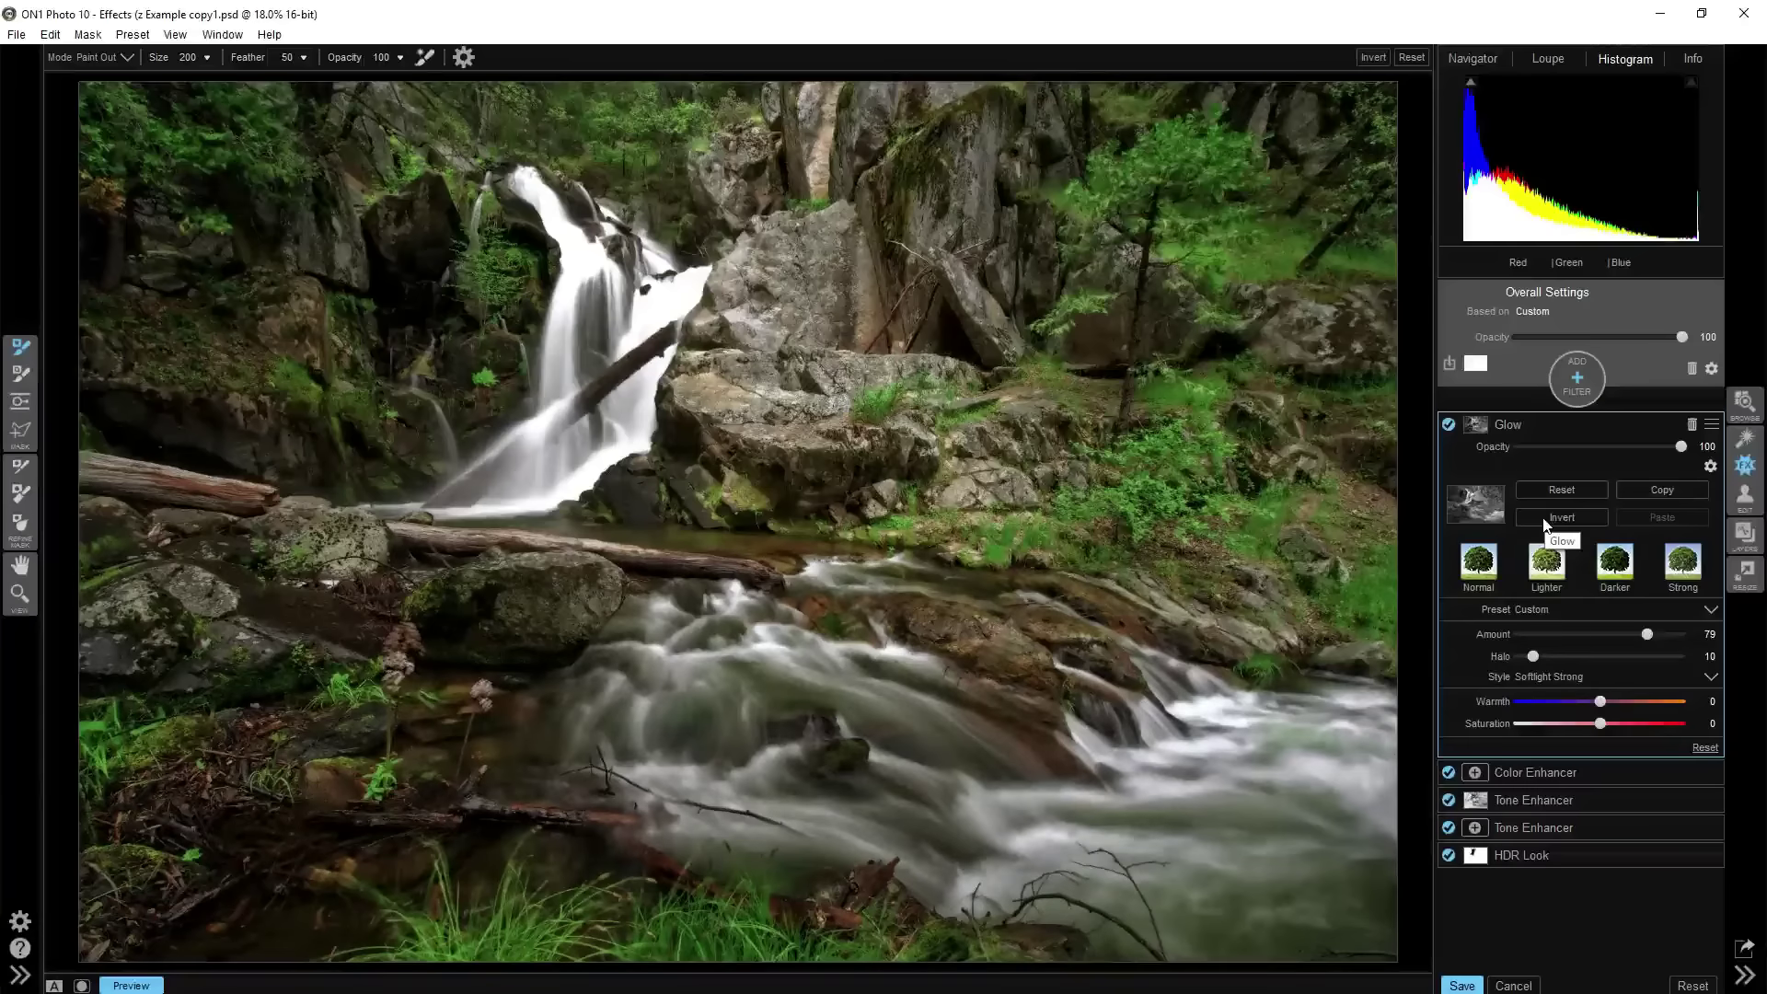
# Invert the Glow filter's luminosity mask, lower the filter's opacity to 86 and collapse it
pyautogui.click(1543, 516)
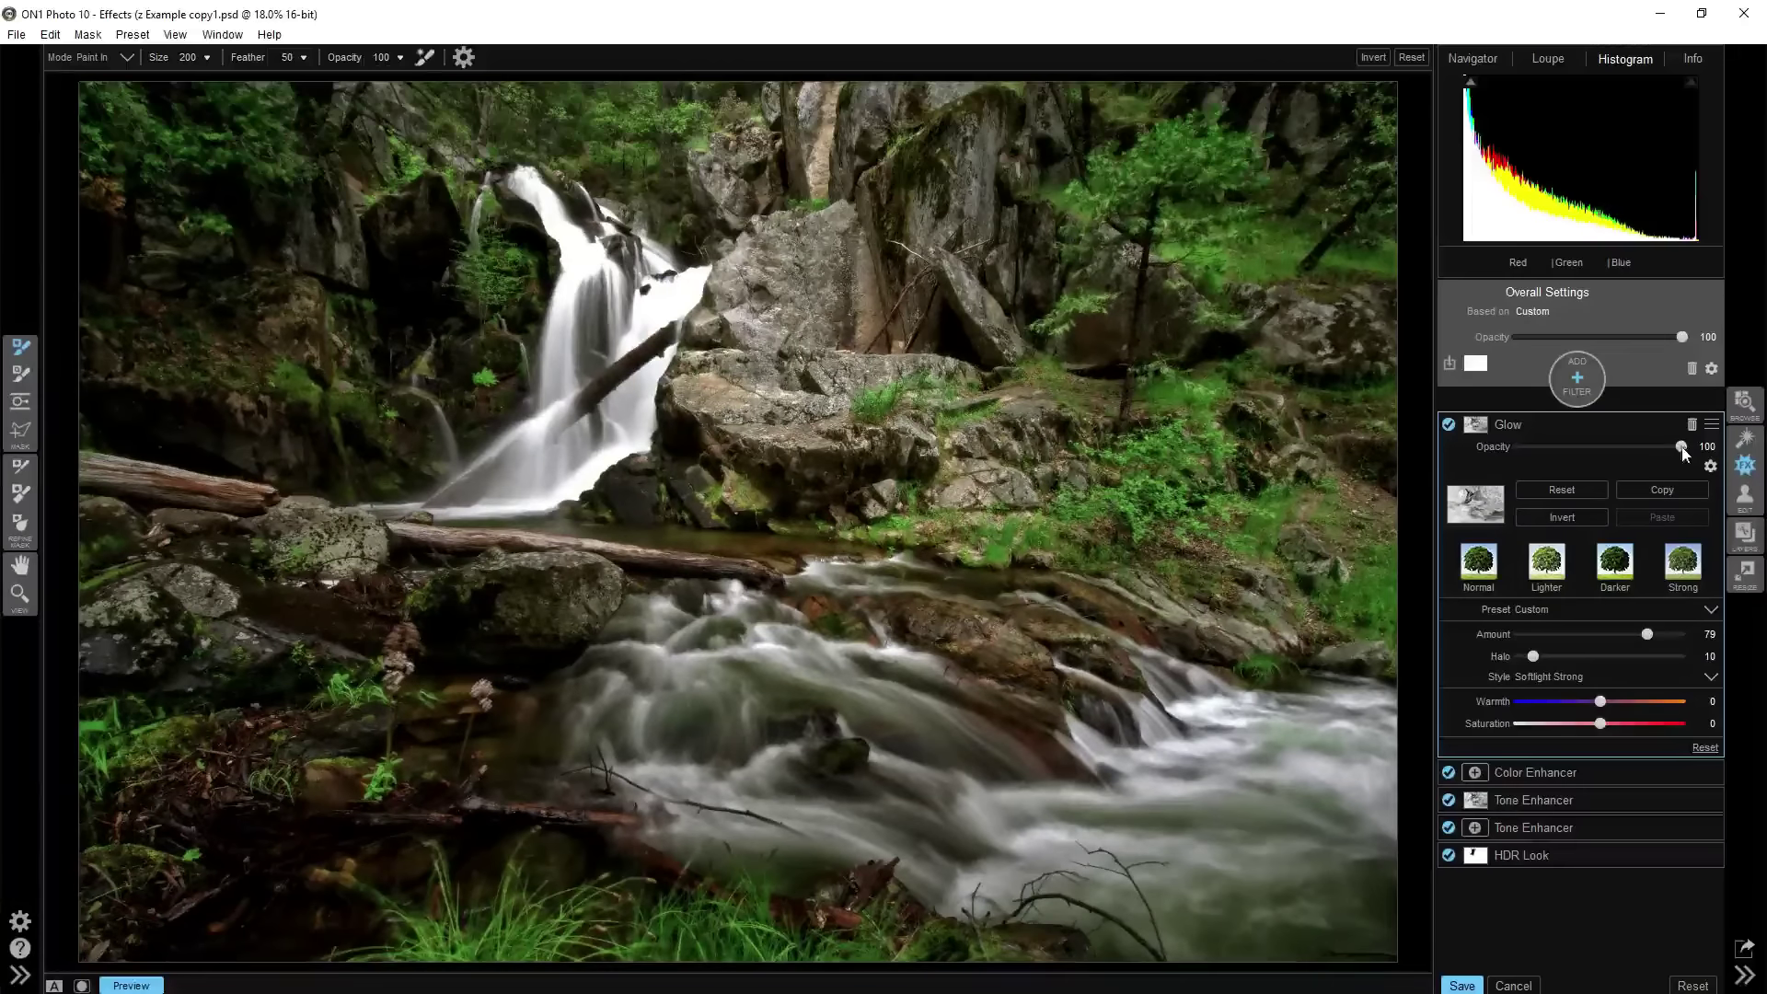
pyautogui.moveTo(1673, 445); pyautogui.dragTo(1660, 452)
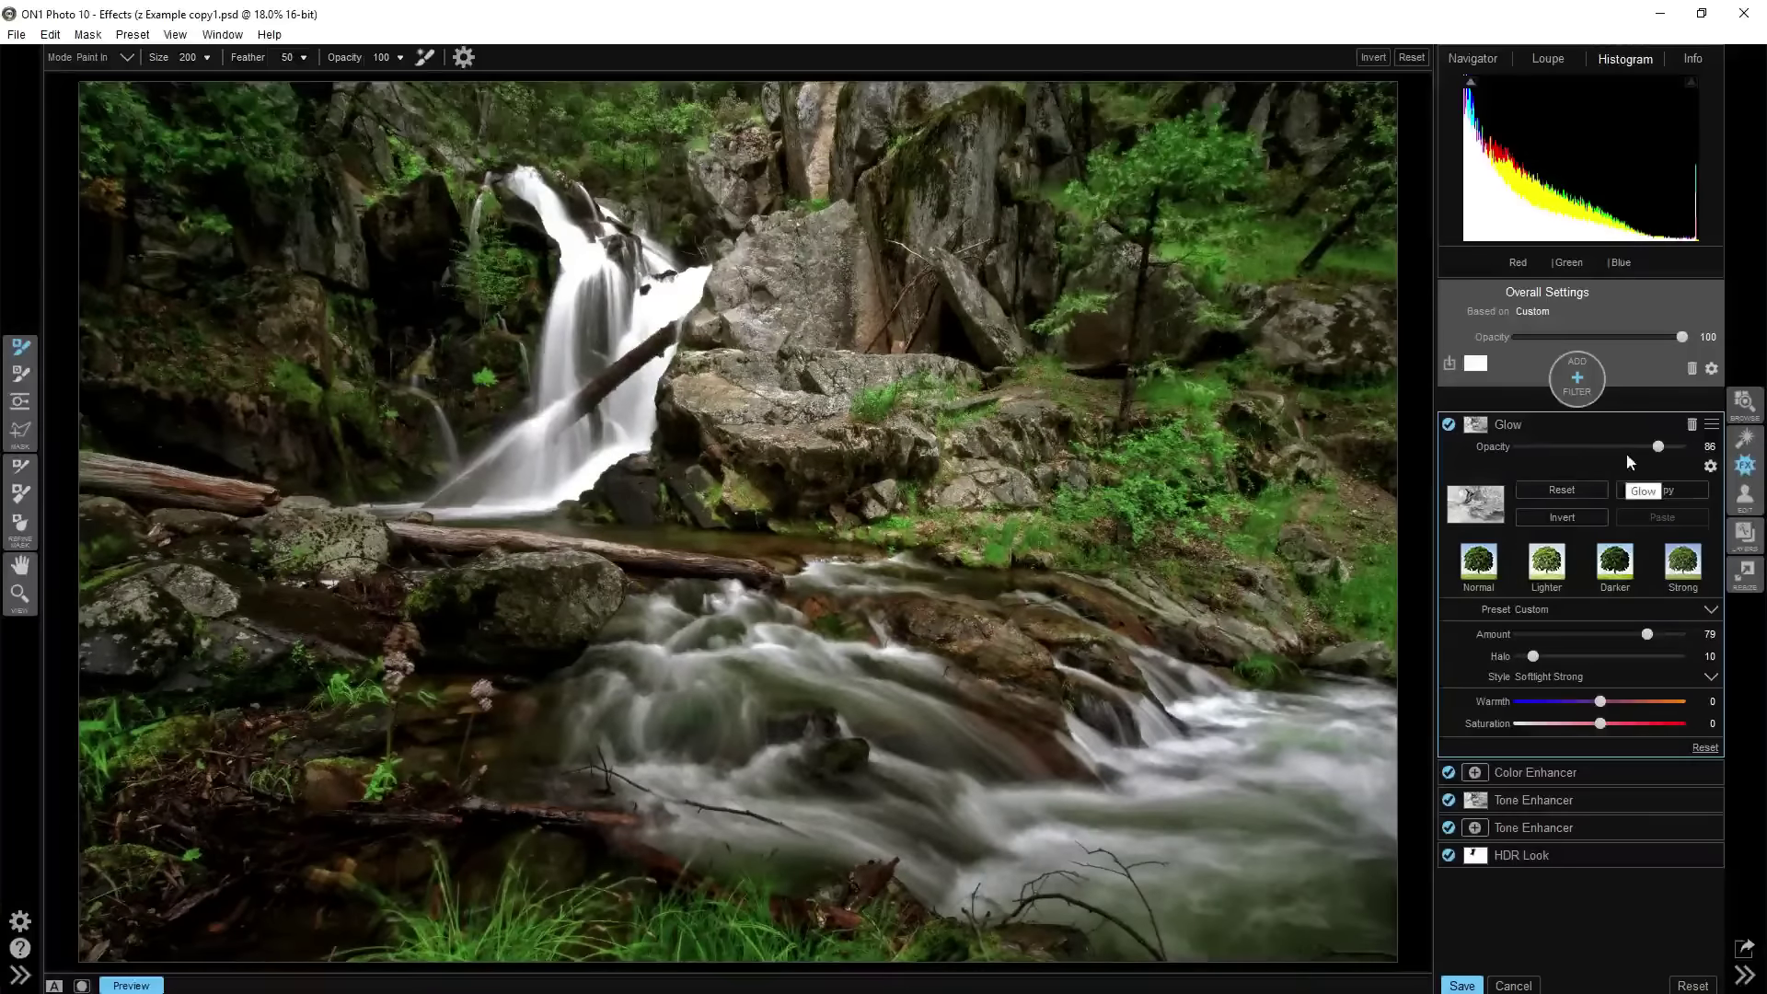
pyautogui.click(1528, 423)
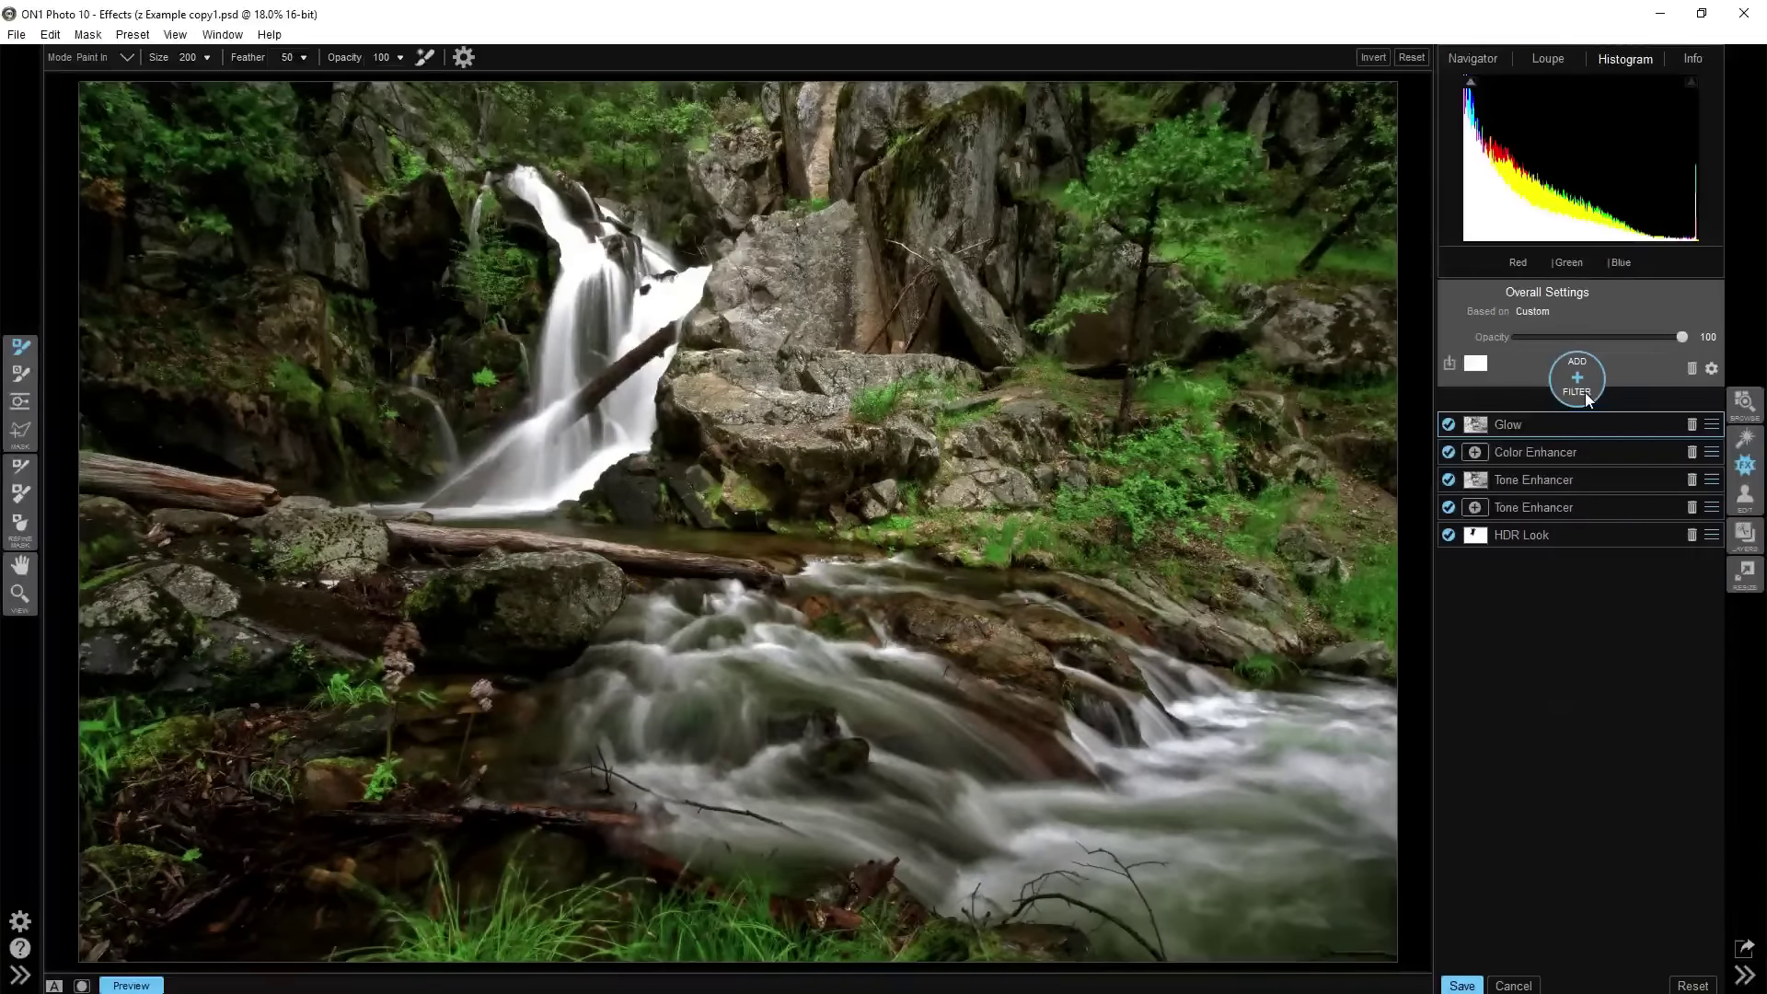
# Add a Vignette filter above the Glow filter and expand its settings
pyautogui.click(1586, 398)
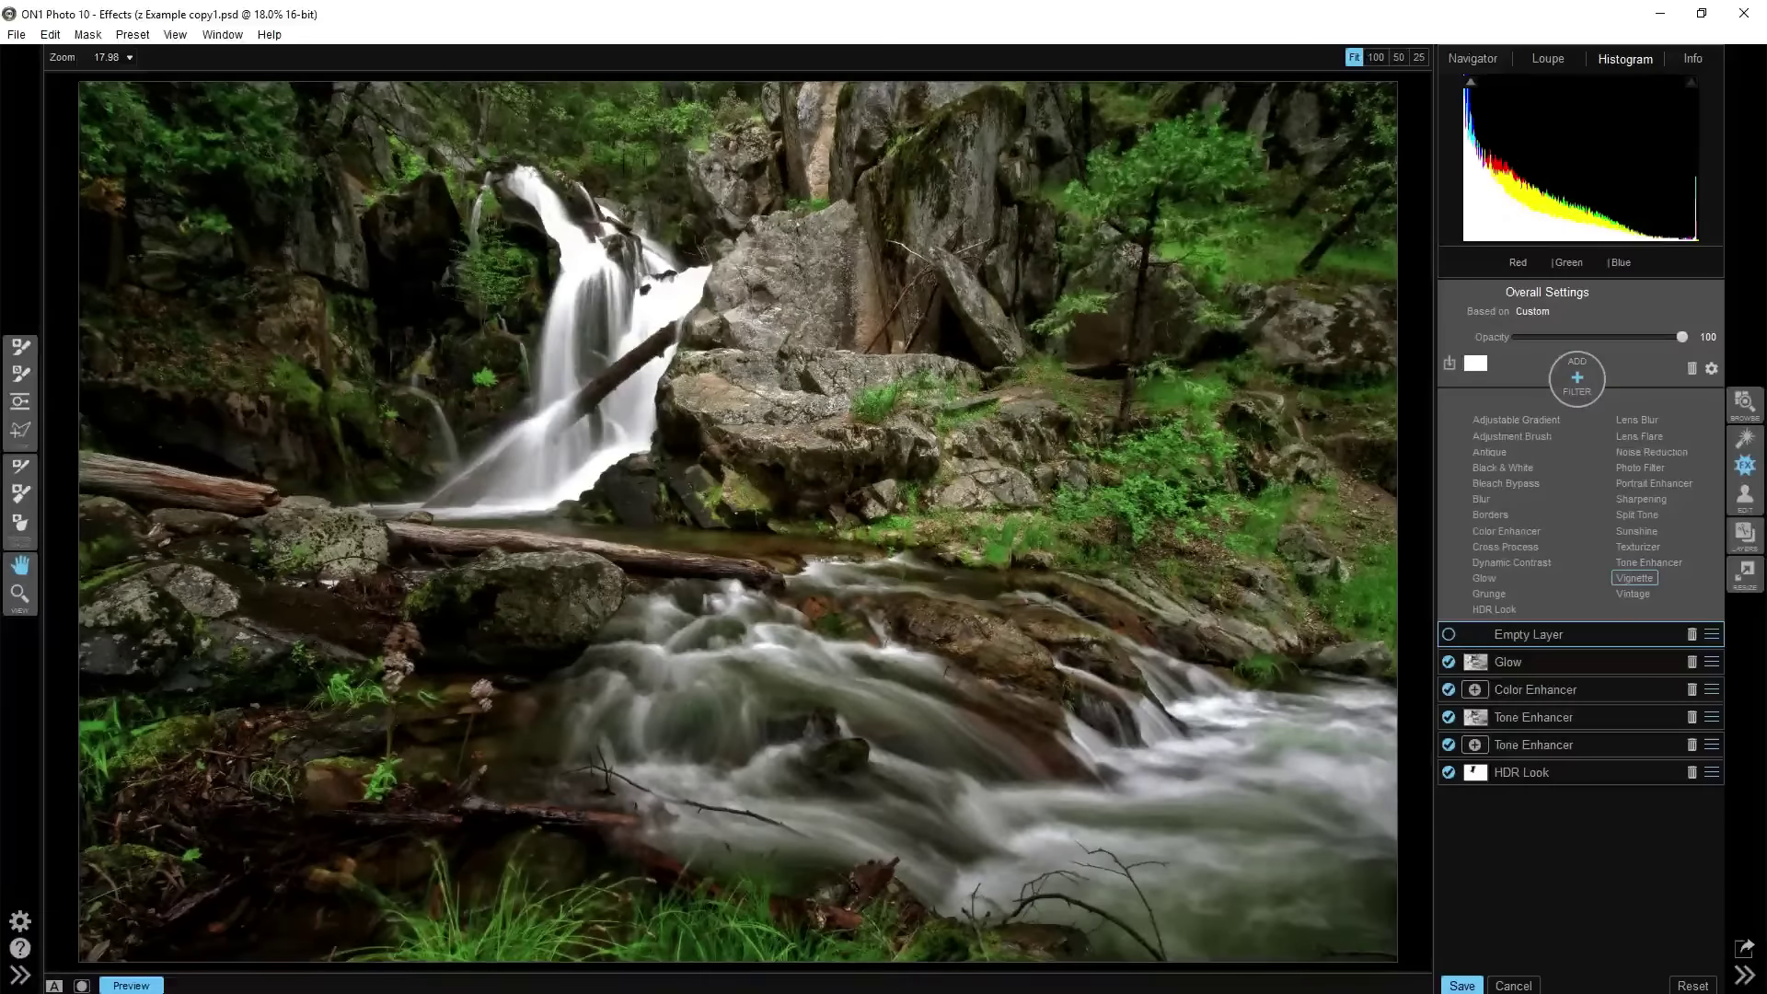
pyautogui.click(1633, 578)
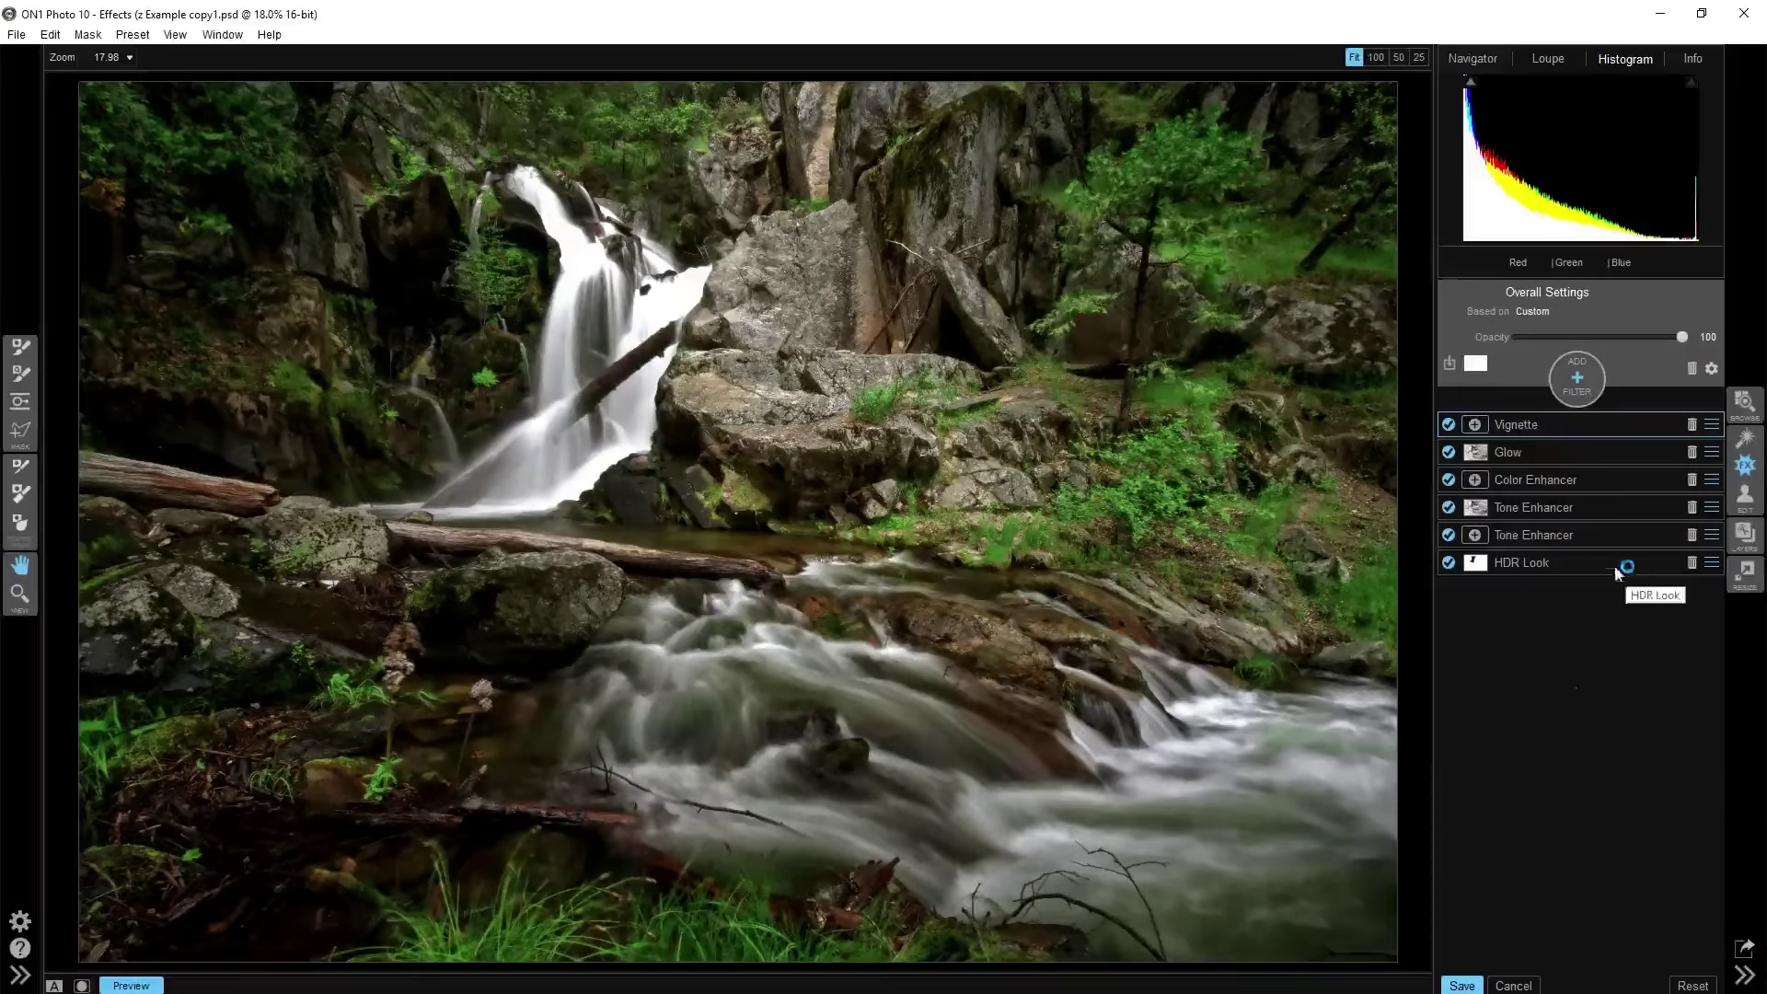
pyautogui.click(1517, 426)
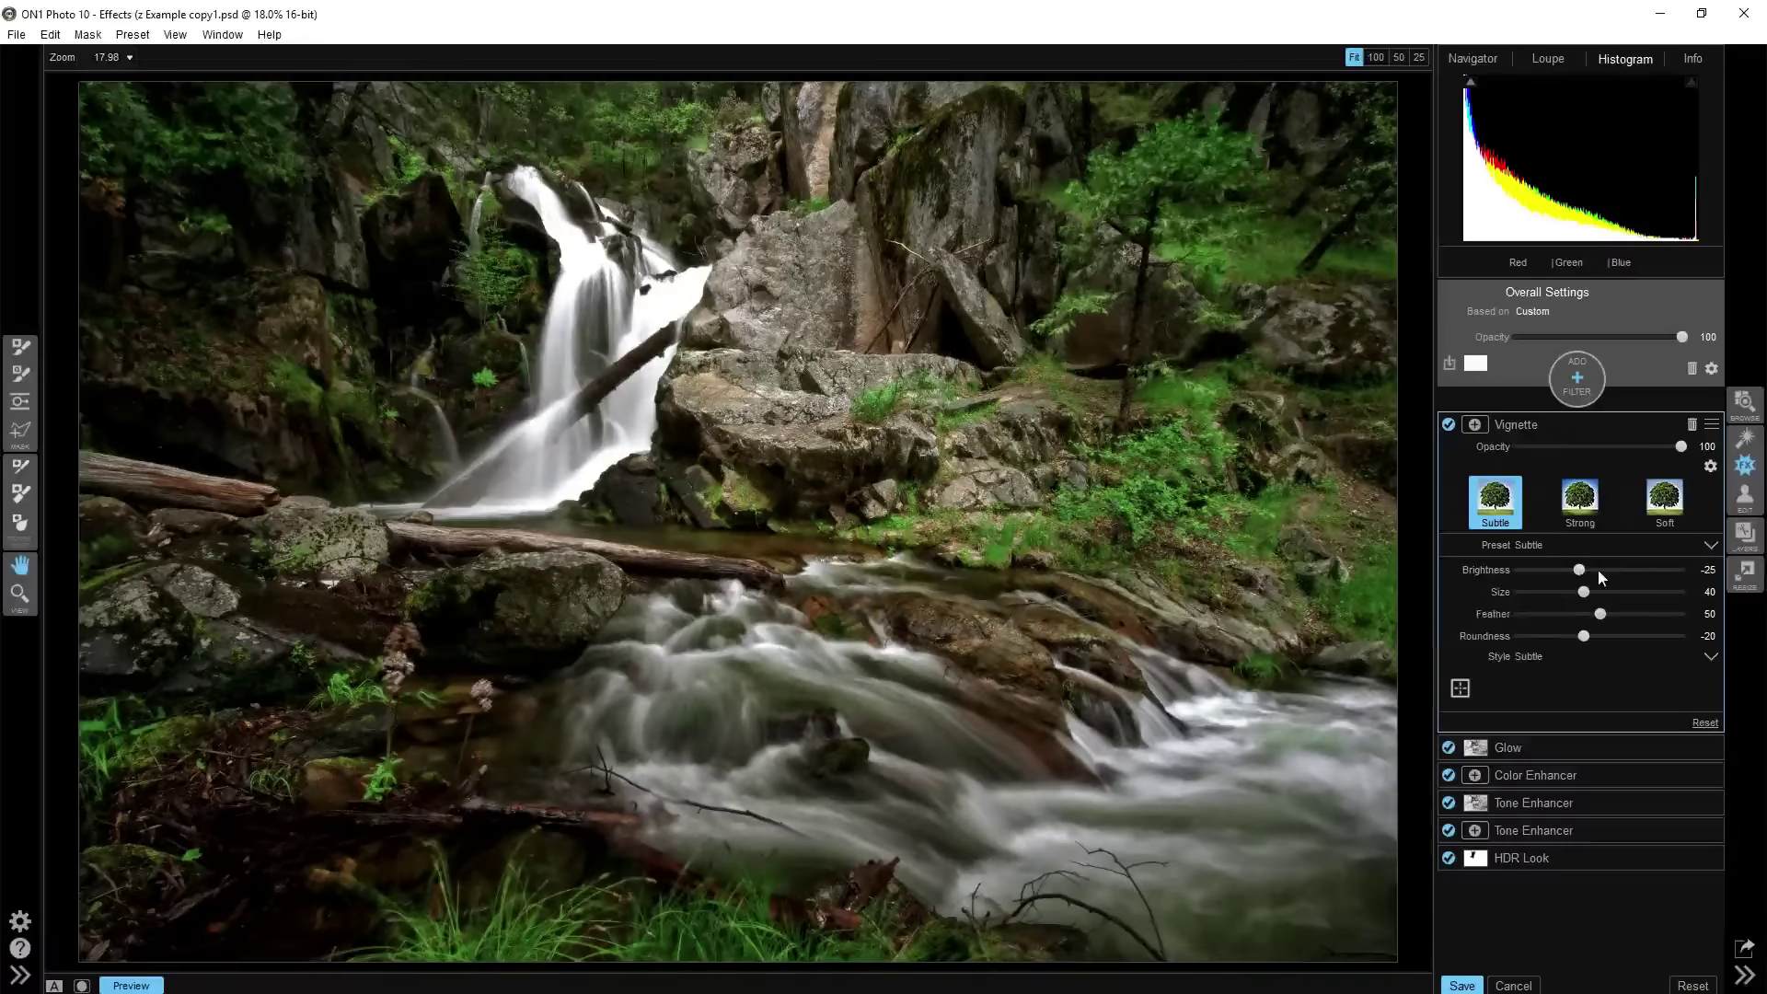
# Try the Vignette at brightness -100, size 0, feather 0 and roundness -100 to expose its shape
pyautogui.moveTo(1580, 570); pyautogui.dragTo(1480, 567)
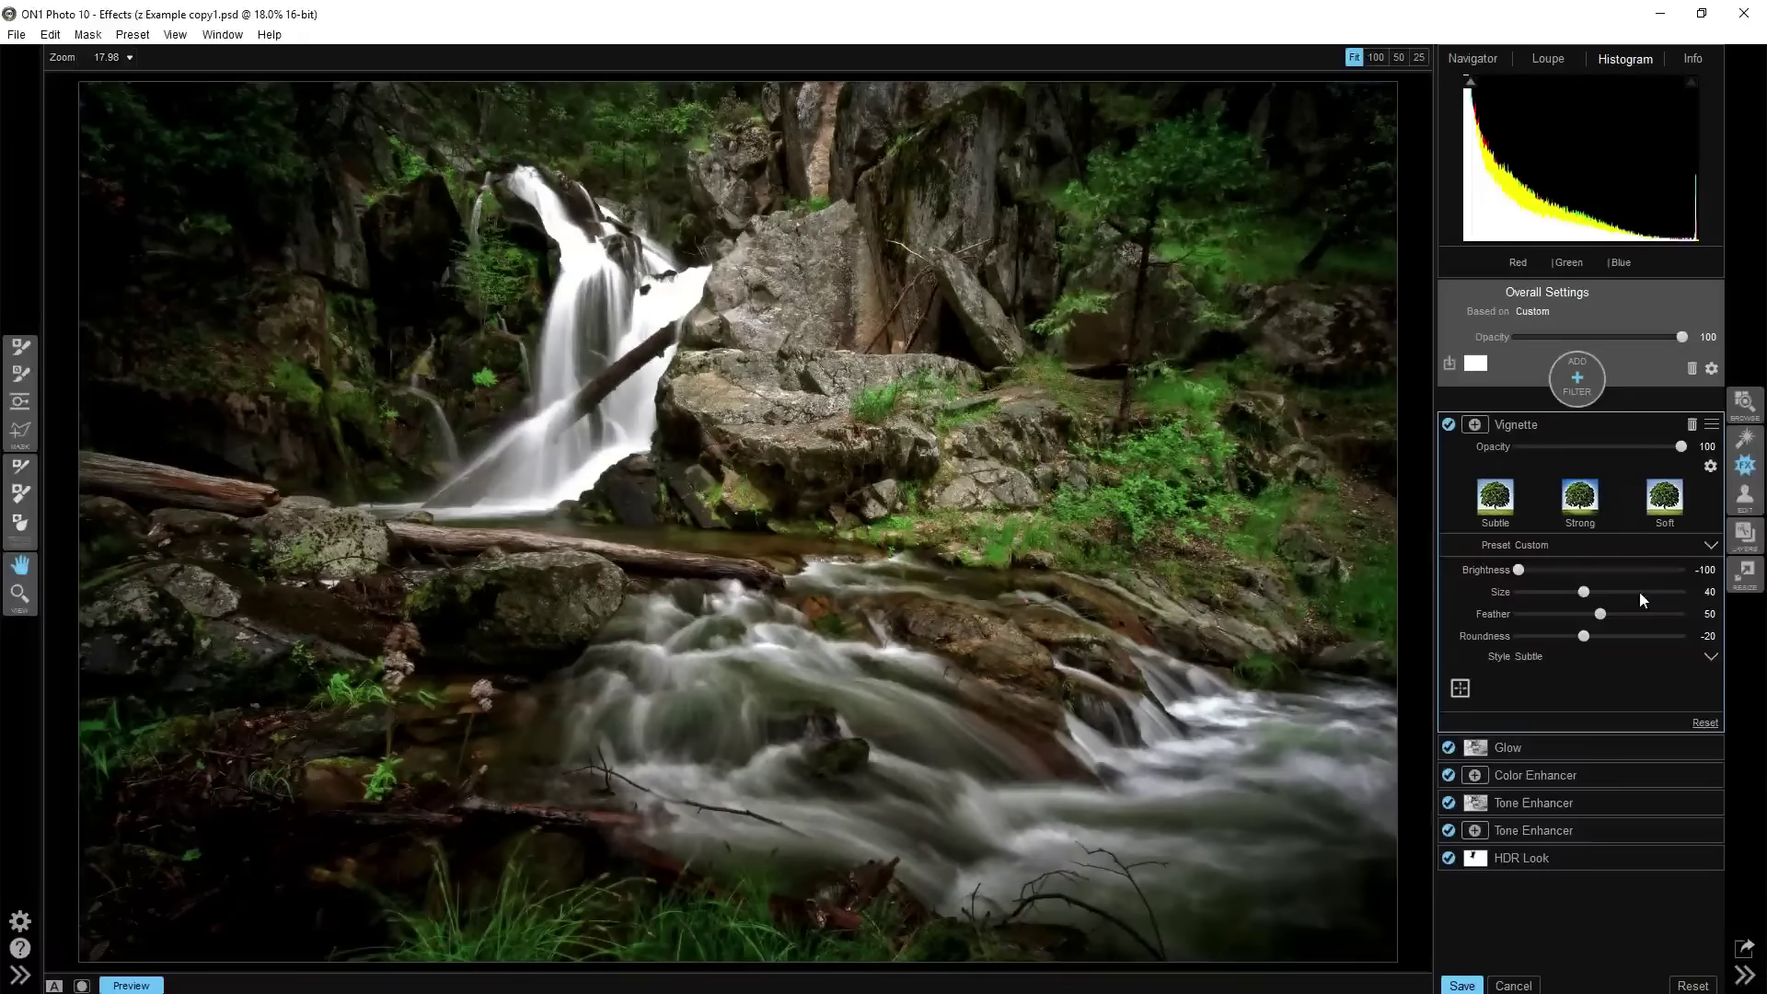
pyautogui.moveTo(1583, 592); pyautogui.dragTo(1472, 614)
pyautogui.moveTo(1555, 636); pyautogui.dragTo(1443, 631)
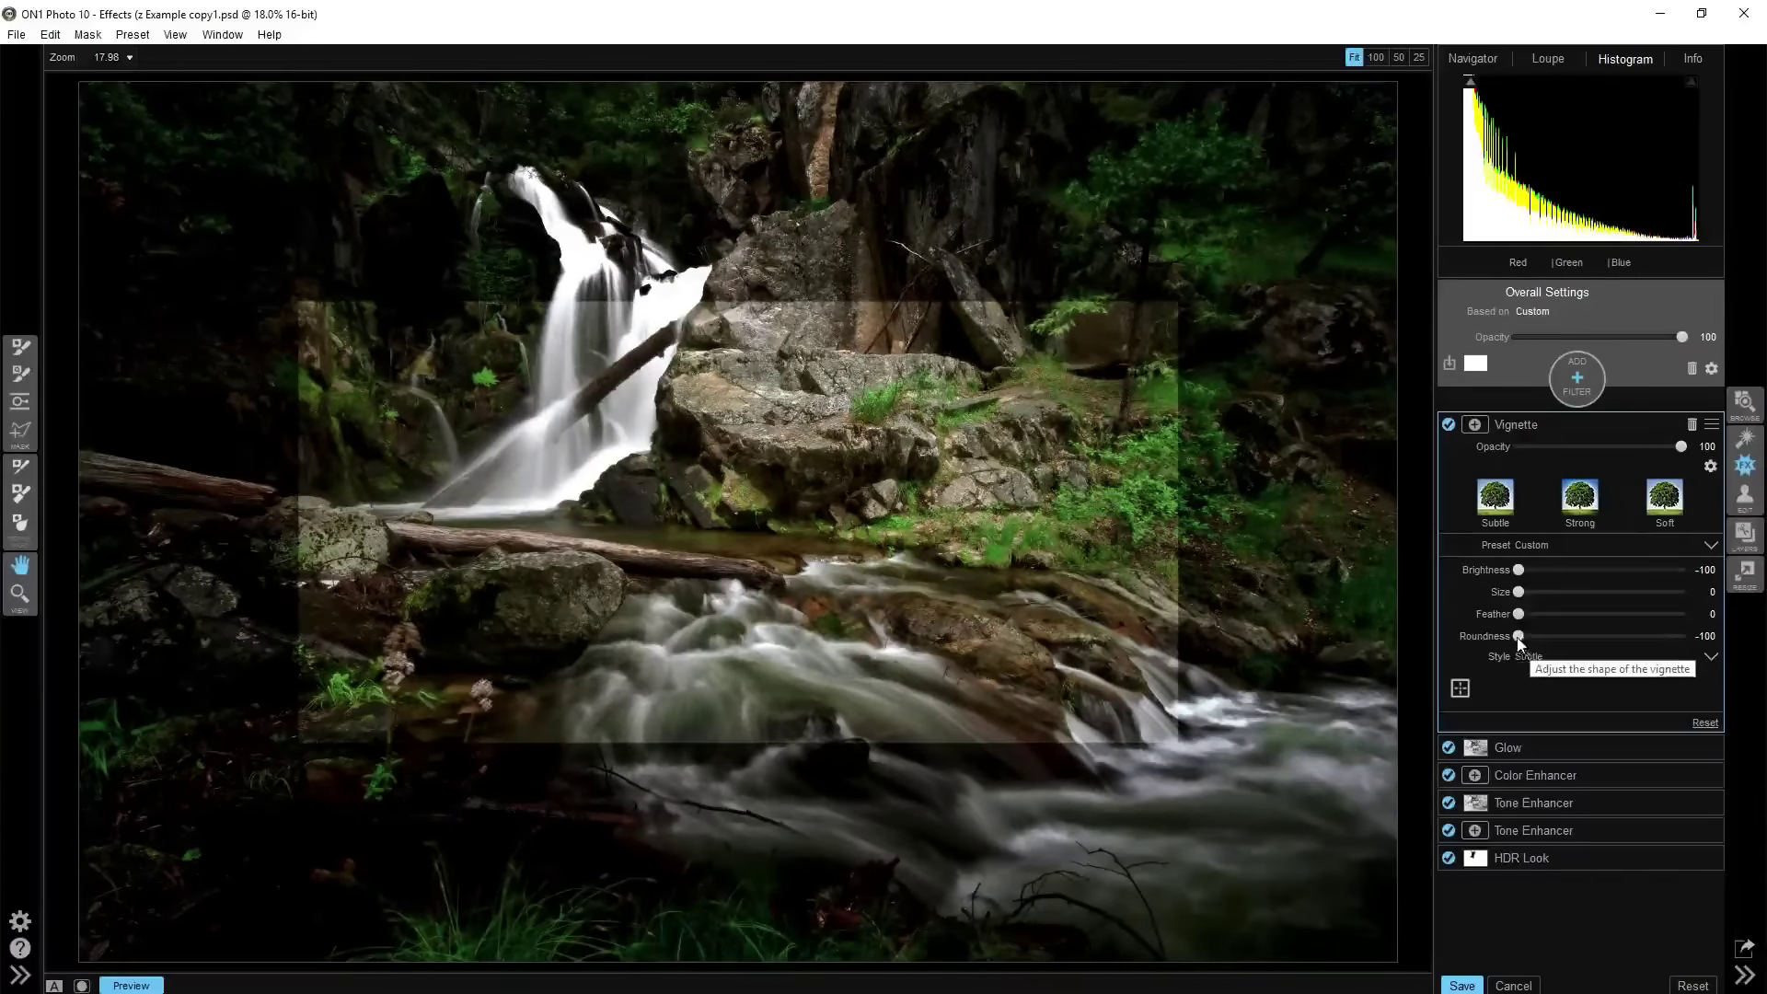
# Set the Vignette's roundness to -2, feather to 72 and size to 51
pyautogui.moveTo(1518, 636); pyautogui.dragTo(1599, 642)
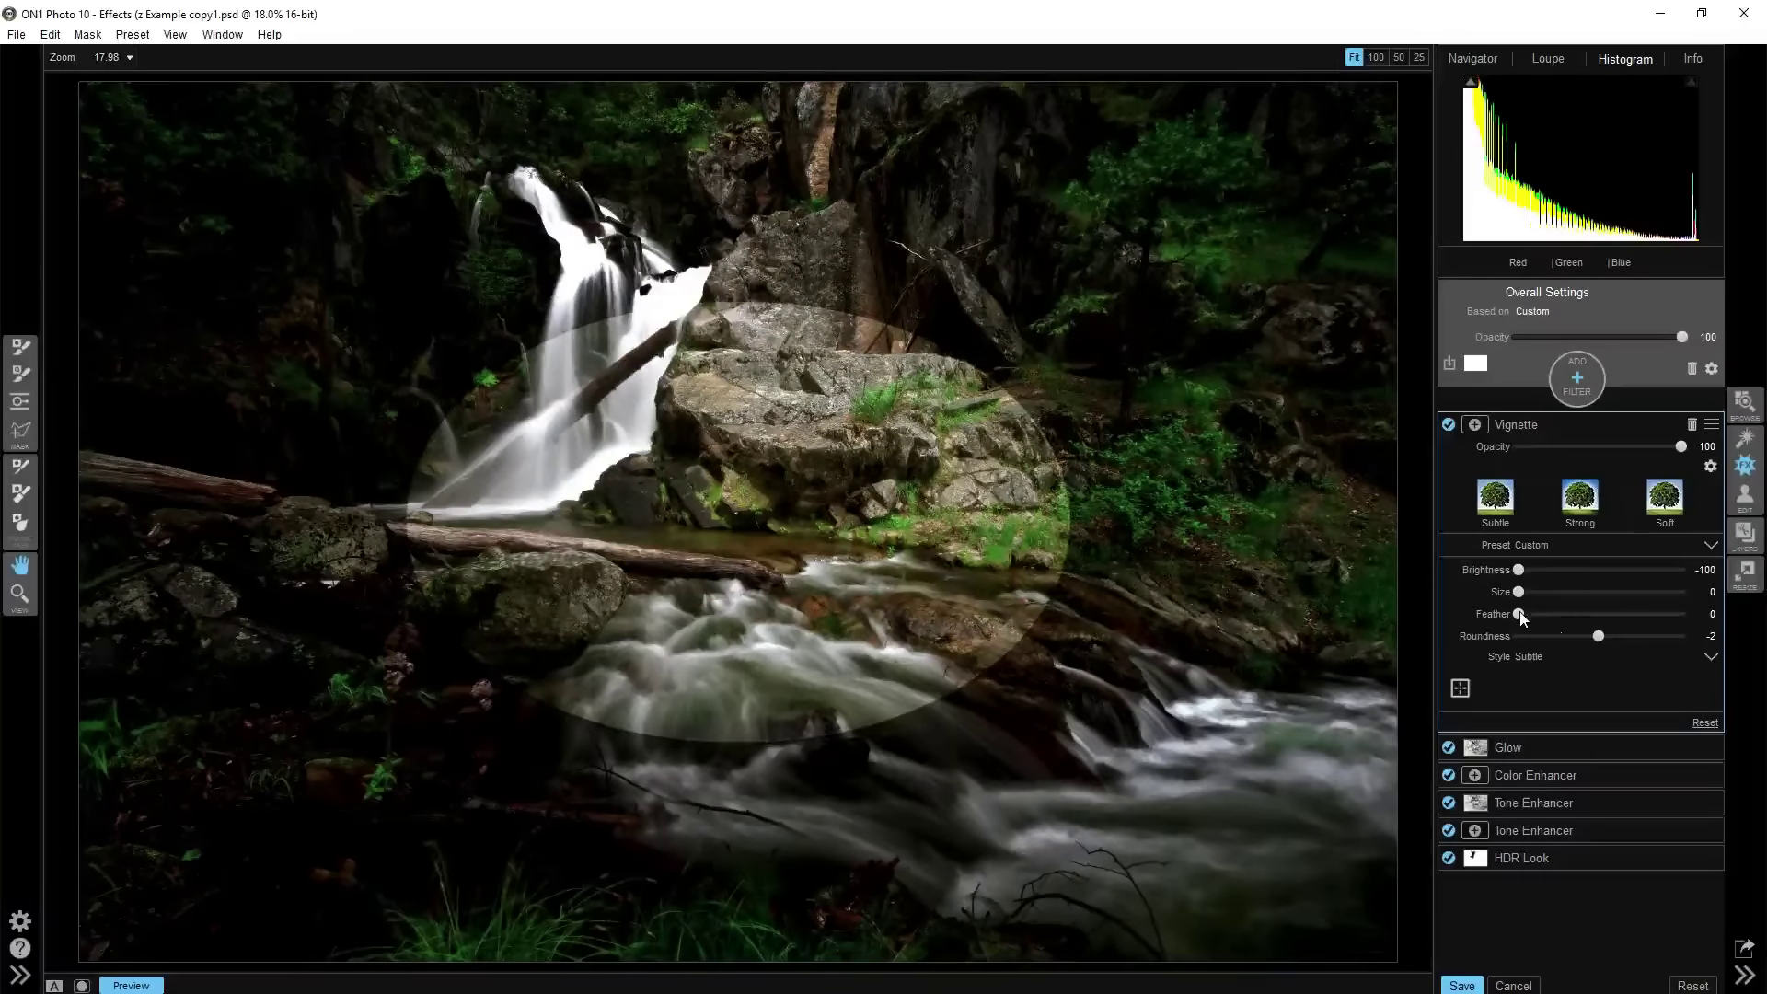
pyautogui.moveTo(1523, 615); pyautogui.dragTo(1635, 614)
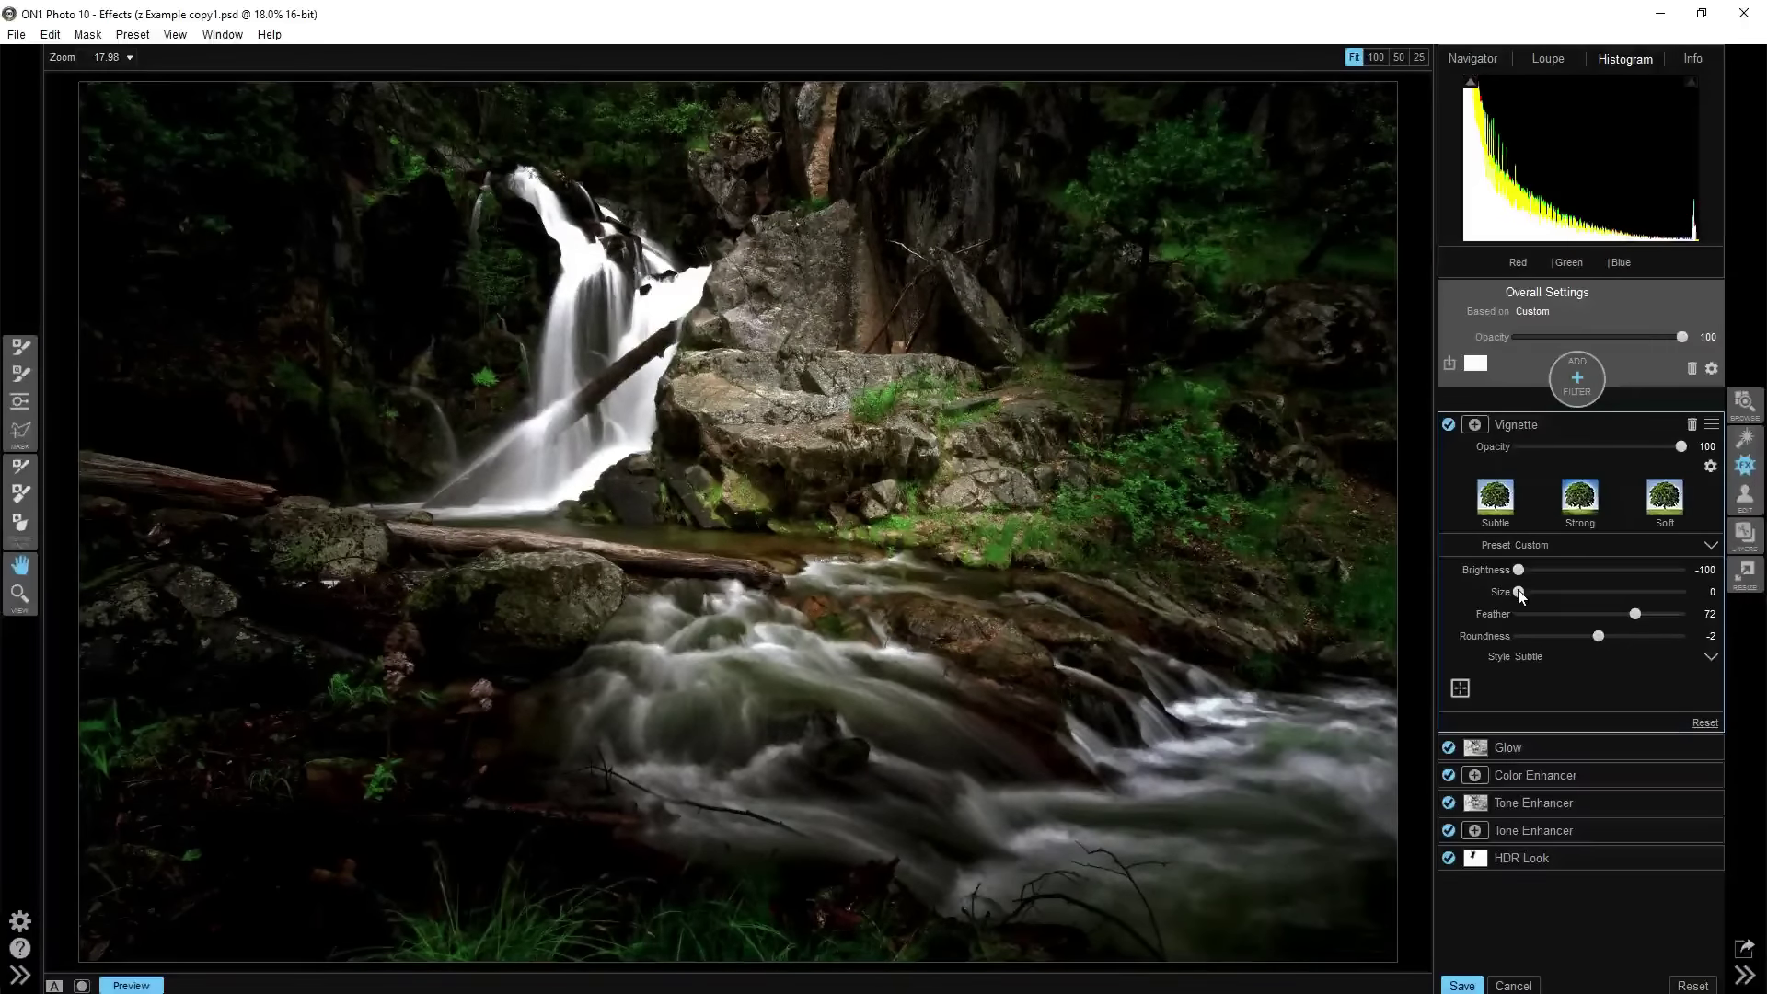
pyautogui.moveTo(1520, 597); pyautogui.dragTo(1525, 596)
pyautogui.moveTo(1523, 593); pyautogui.dragTo(1601, 595)
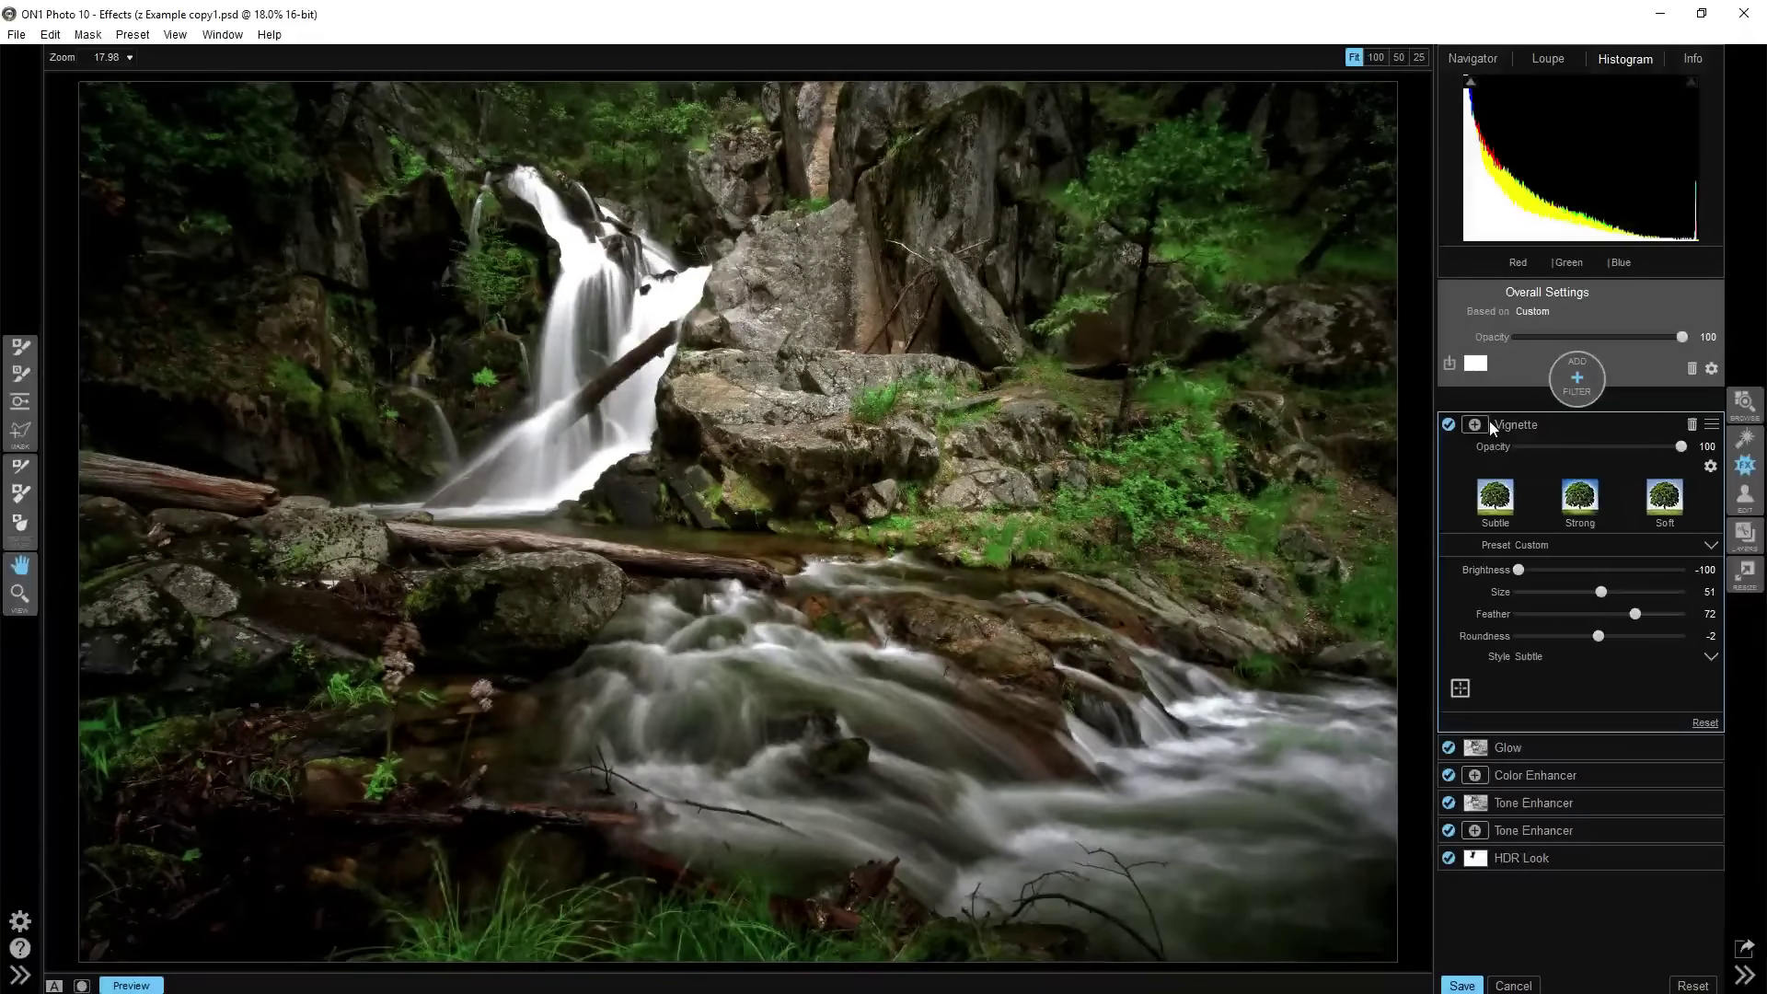
# Compare the photo with the Vignette off and on and set the vignette brightness to -76
pyautogui.click(1449, 424)
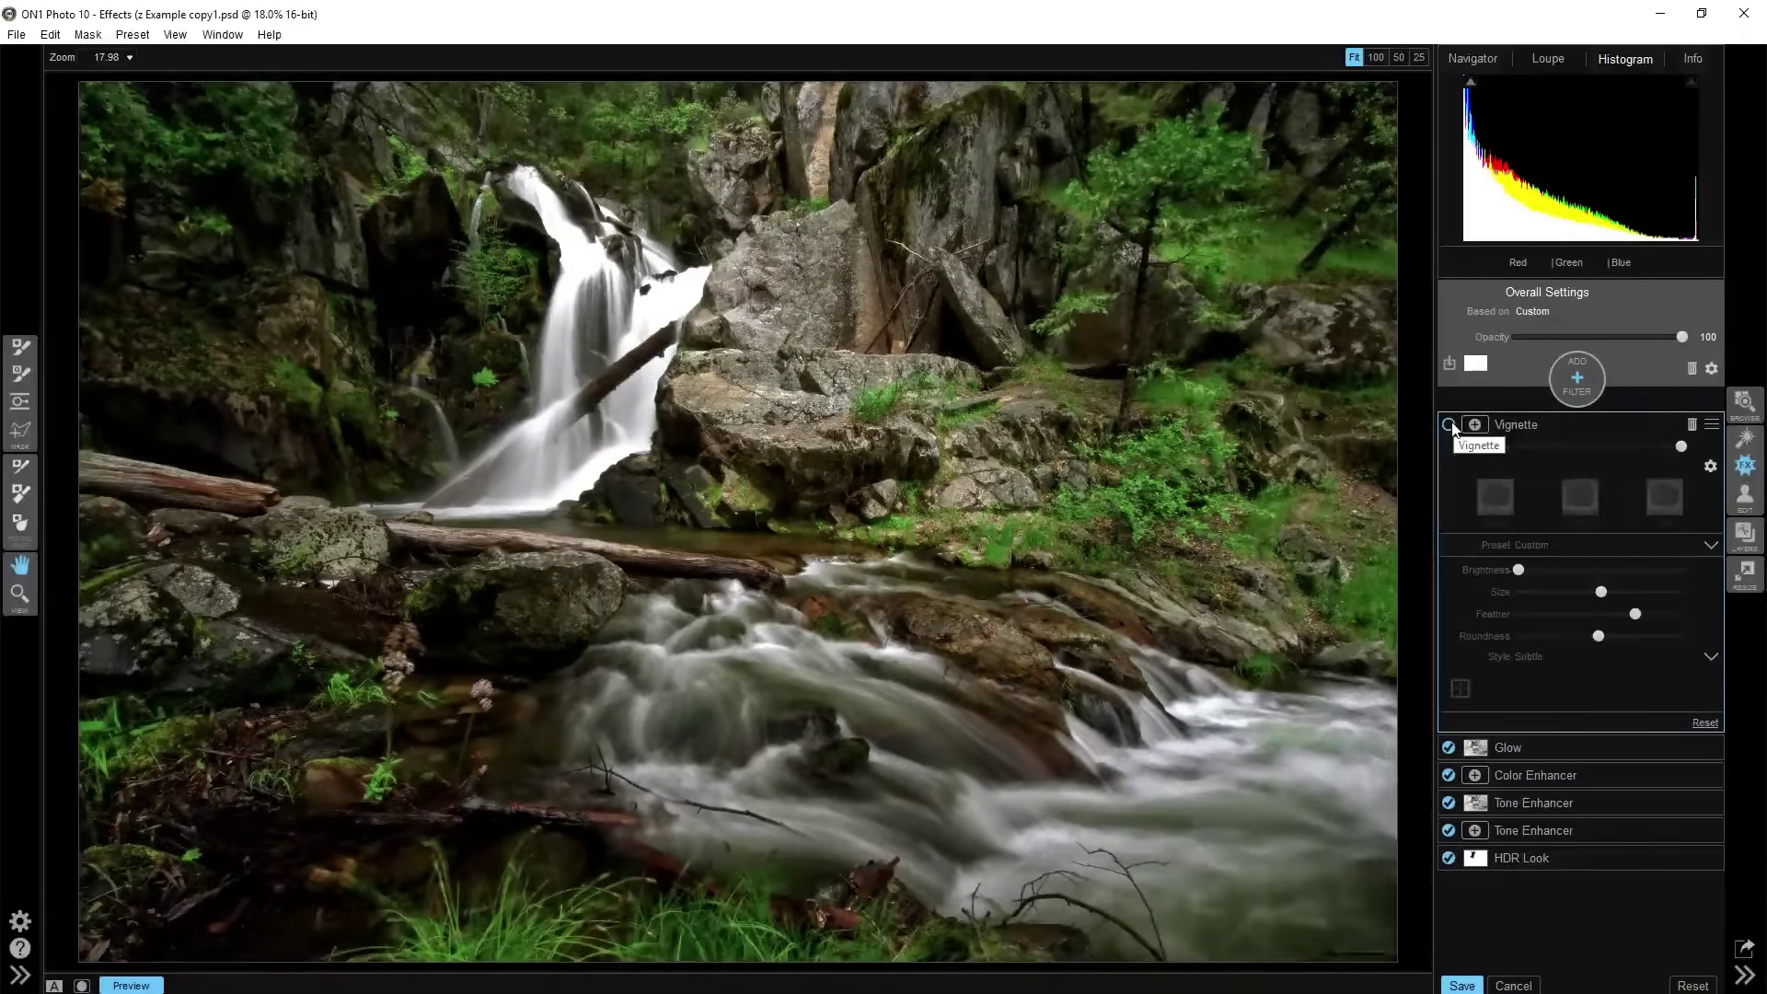
pyautogui.click(1449, 425)
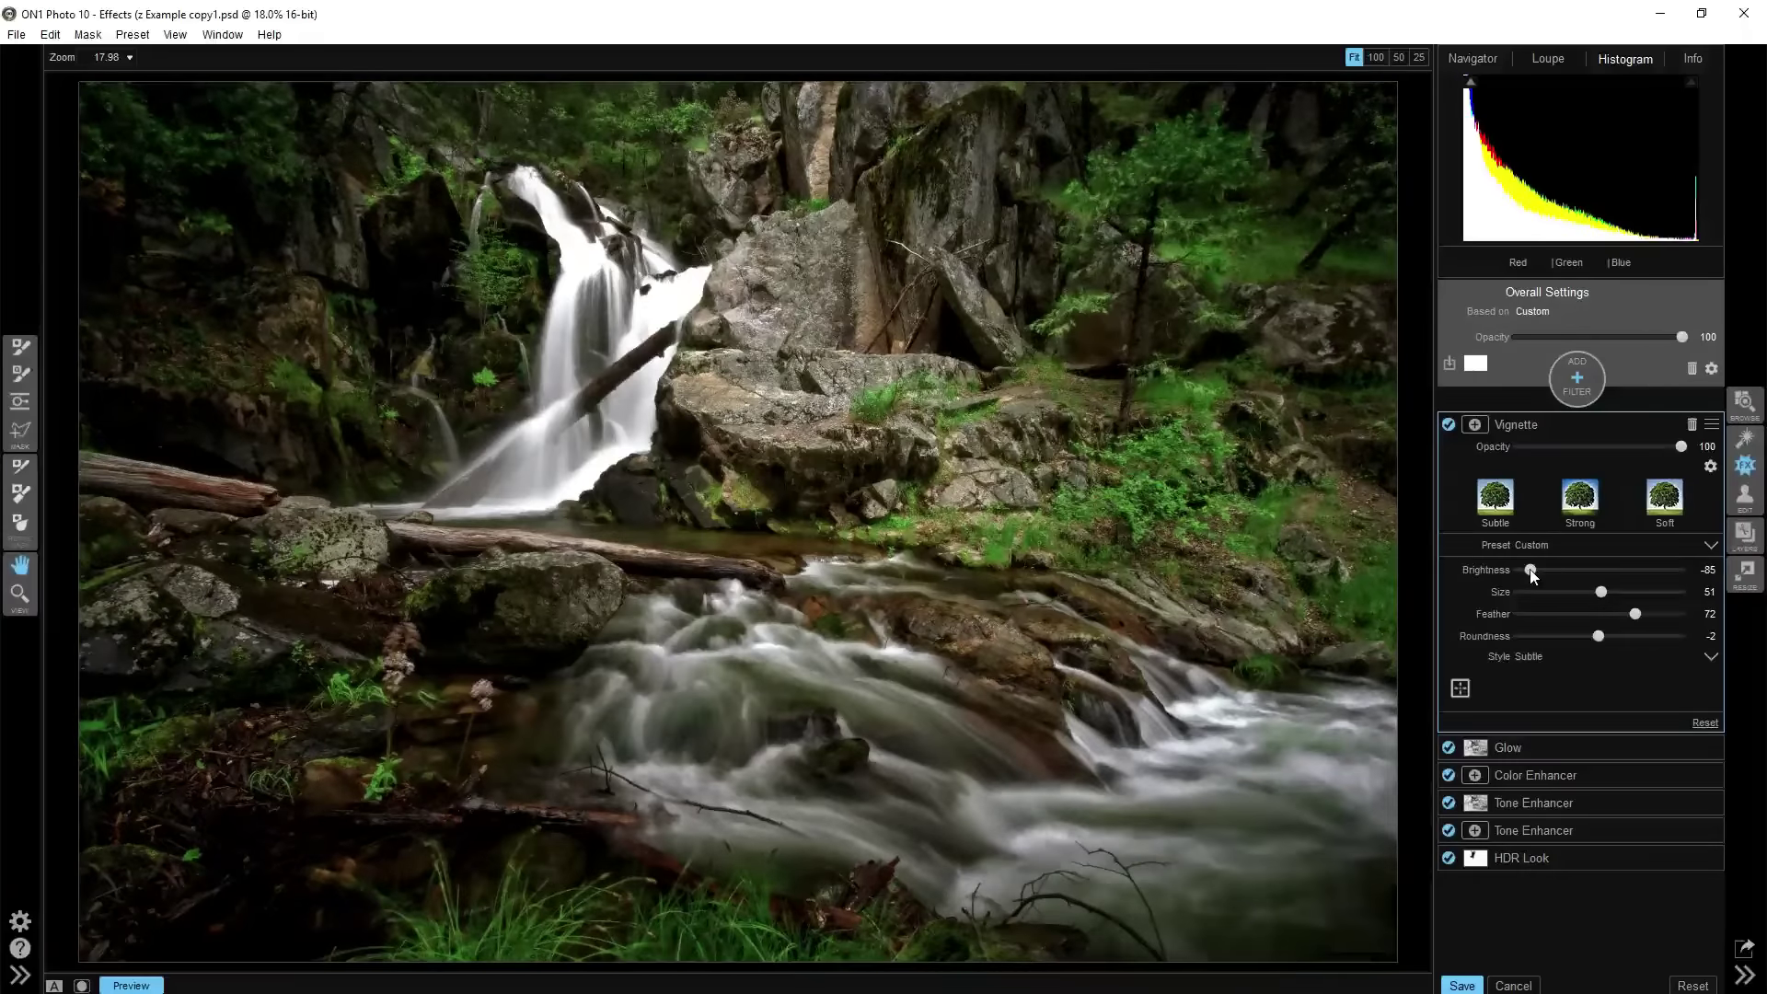
pyautogui.moveTo(1530, 569); pyautogui.dragTo(1537, 569)
pyautogui.click(1449, 425)
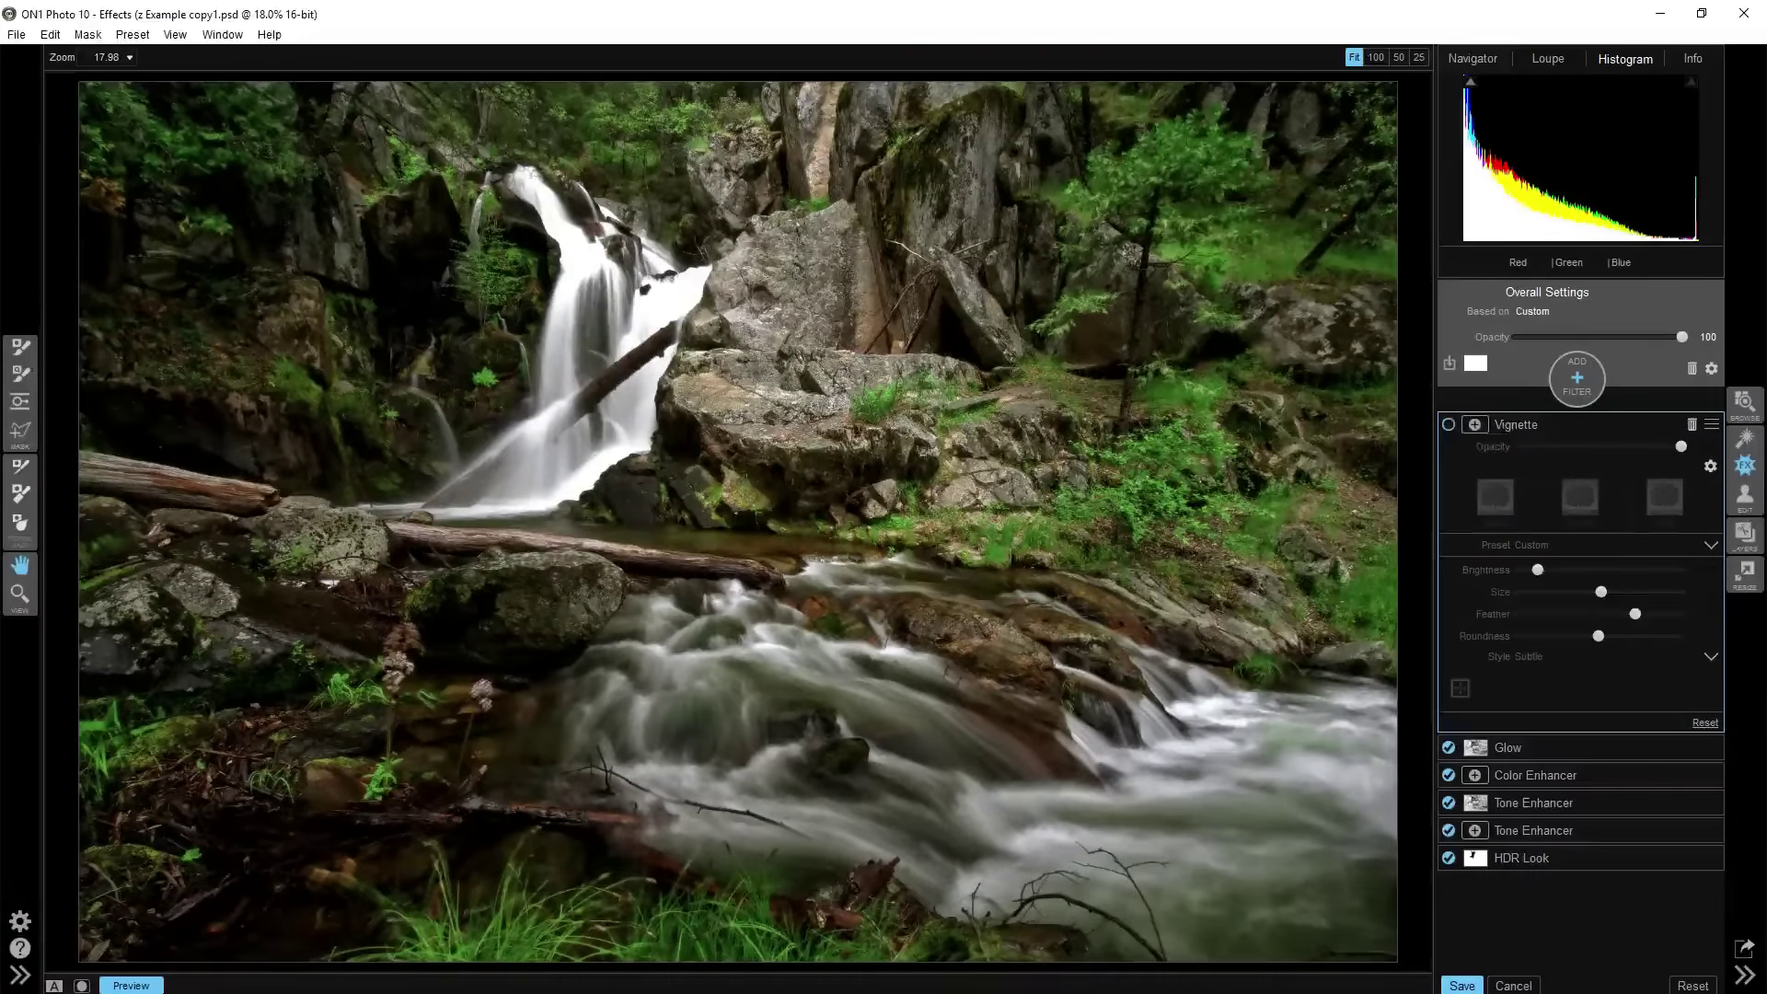
pyautogui.click(1448, 424)
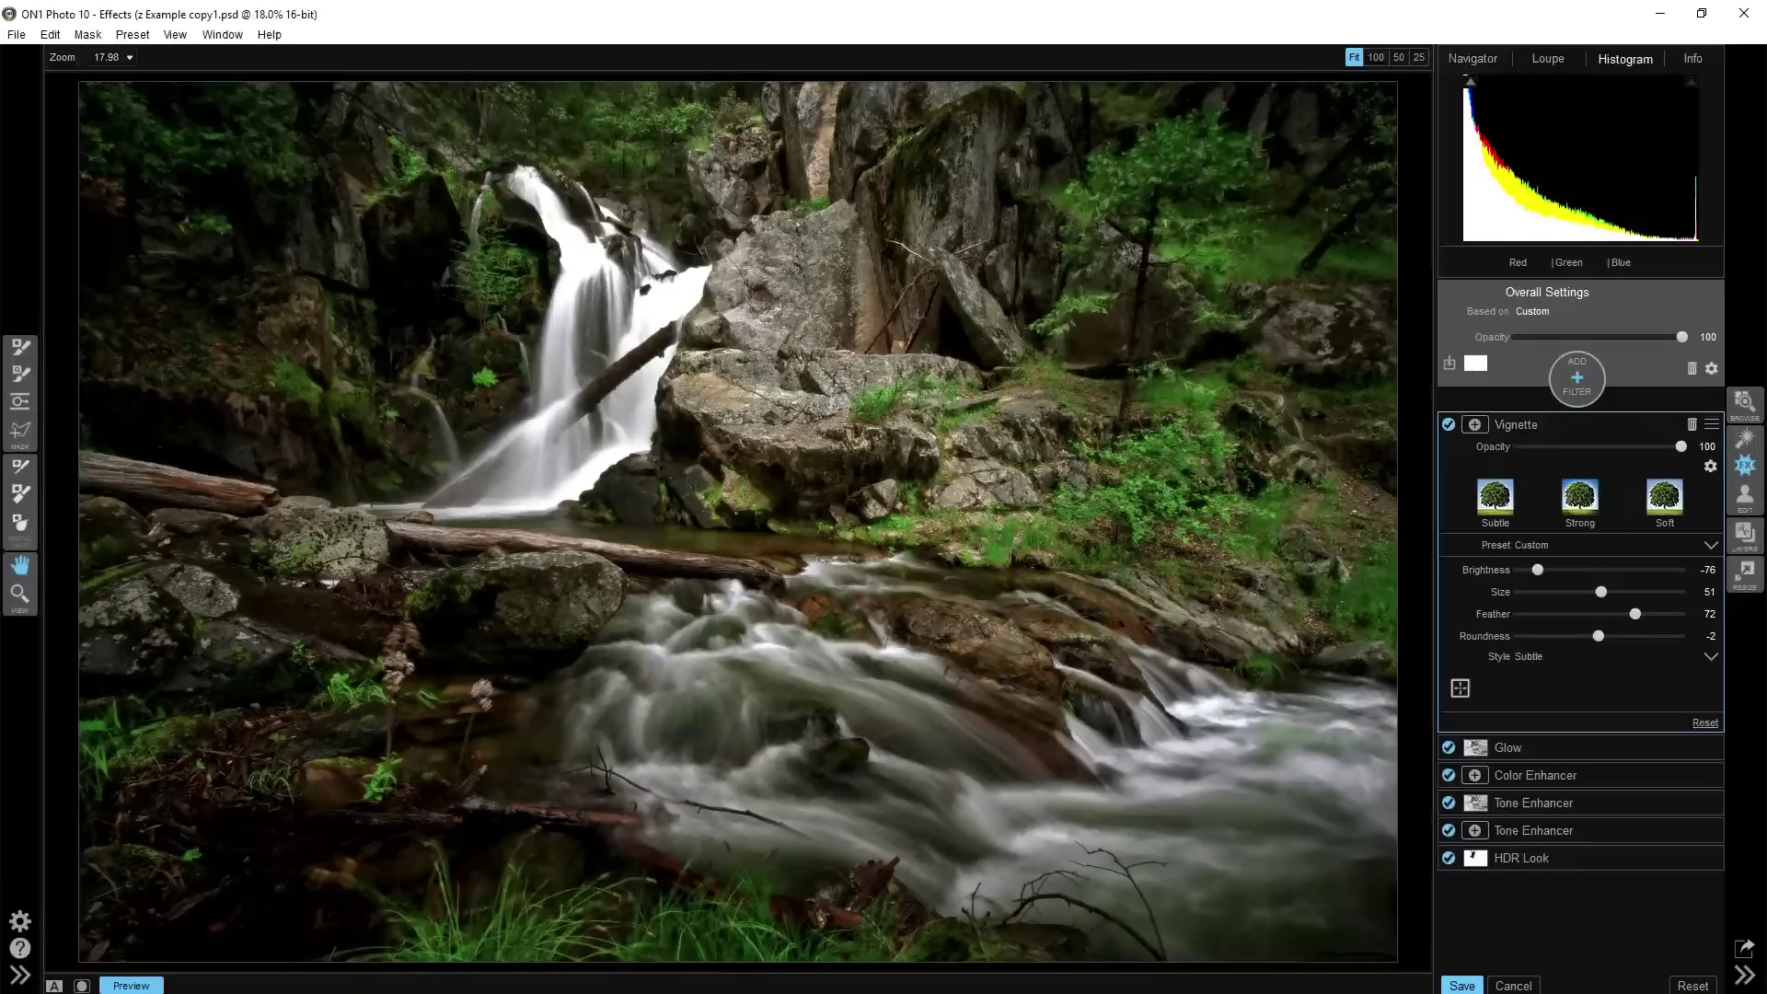
# Show the Vignette's advanced options and try protecting highlights at 64 and then at 6
pyautogui.click(1710, 466)
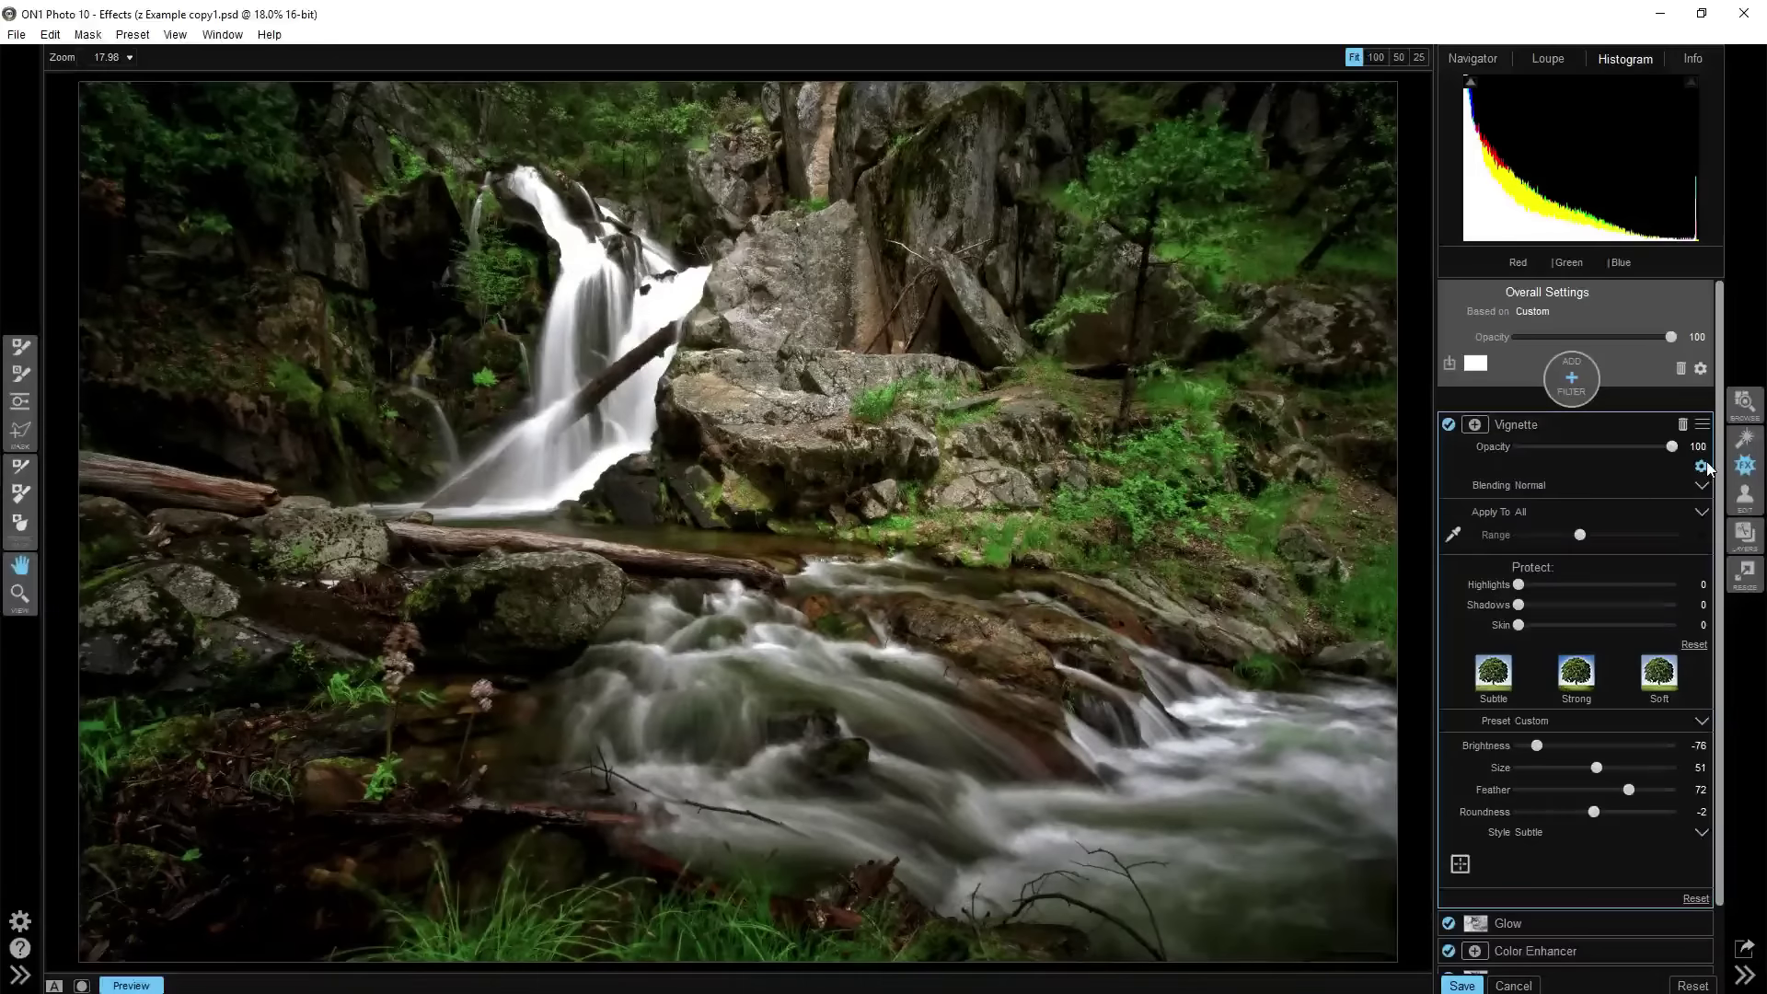
pyautogui.click(1703, 466)
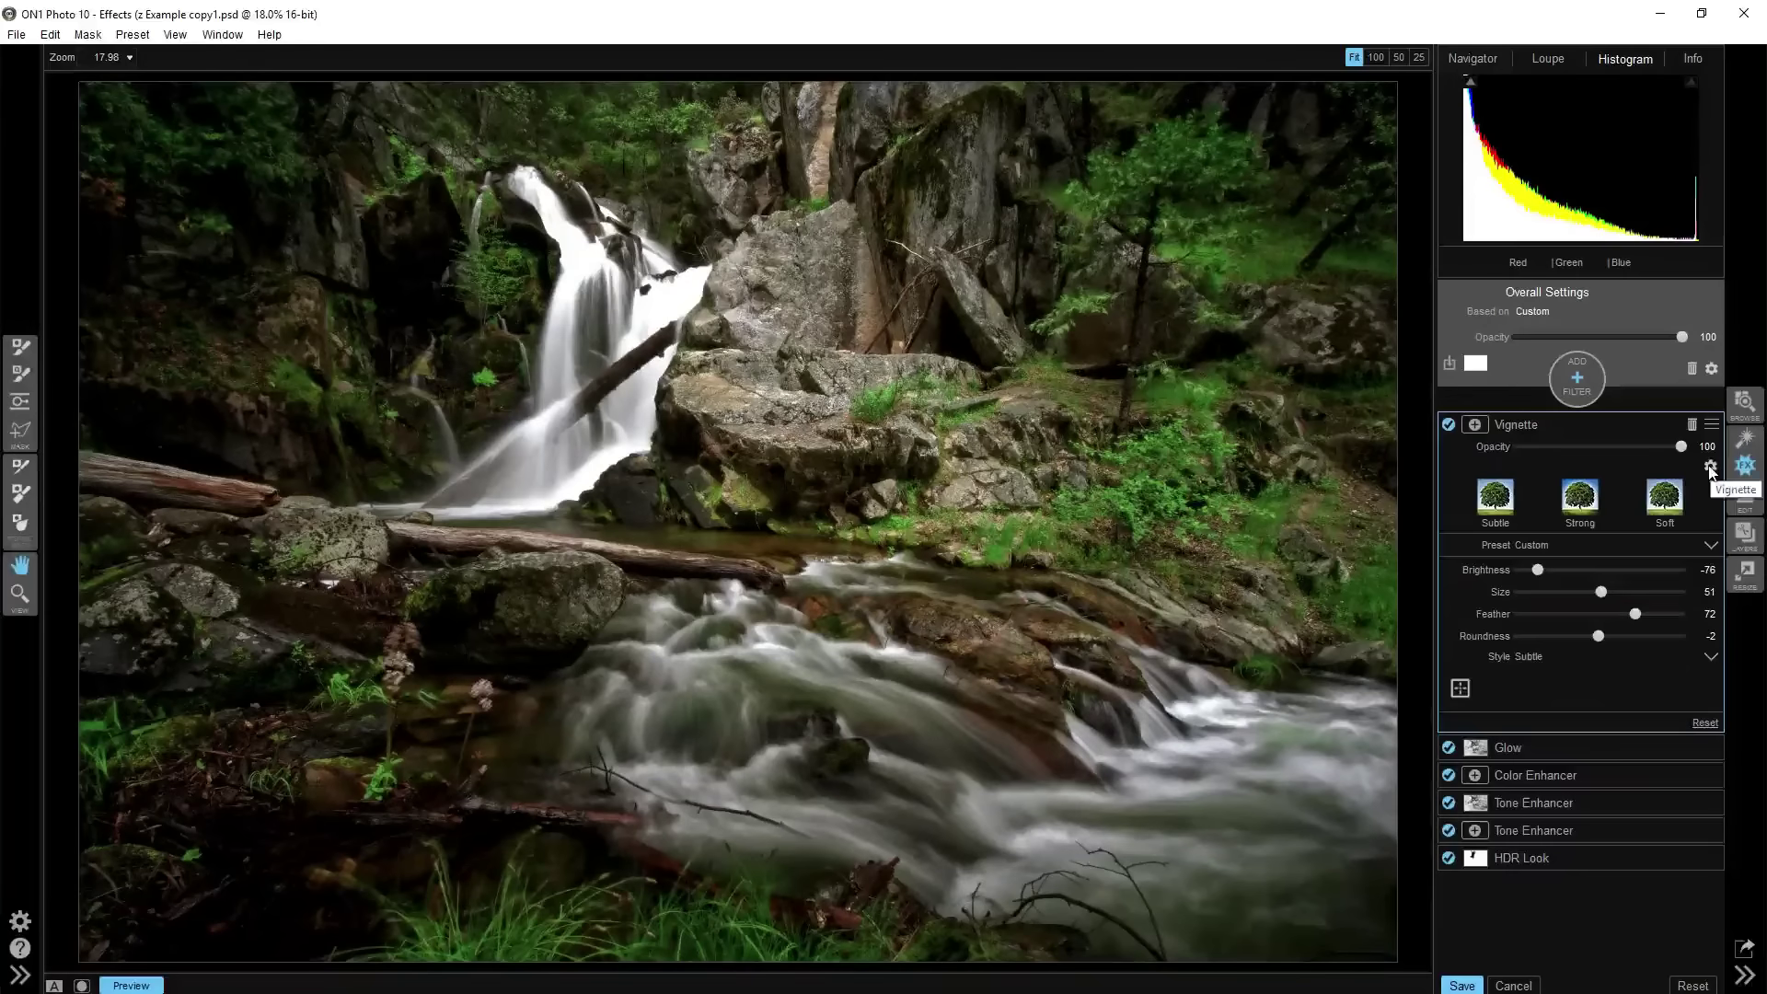
pyautogui.click(1709, 468)
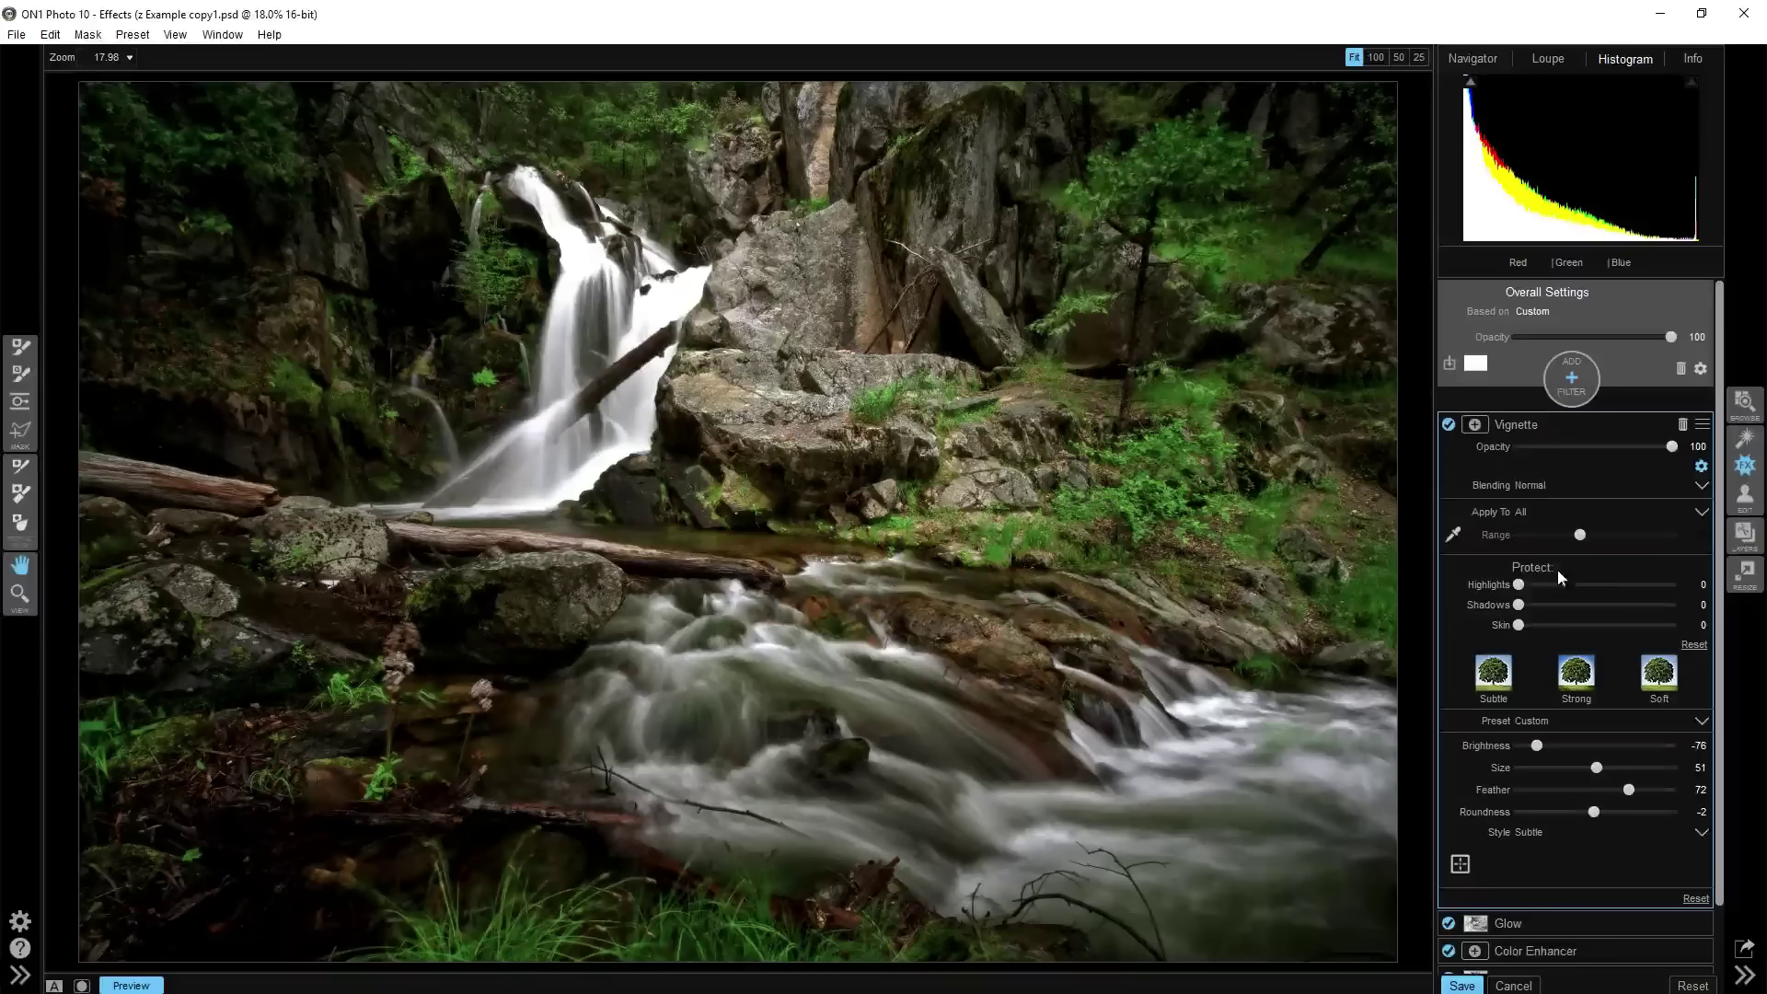
pyautogui.moveTo(1518, 585); pyautogui.dragTo(1524, 585)
pyautogui.moveTo(1693, 582); pyautogui.dragTo(1534, 584)
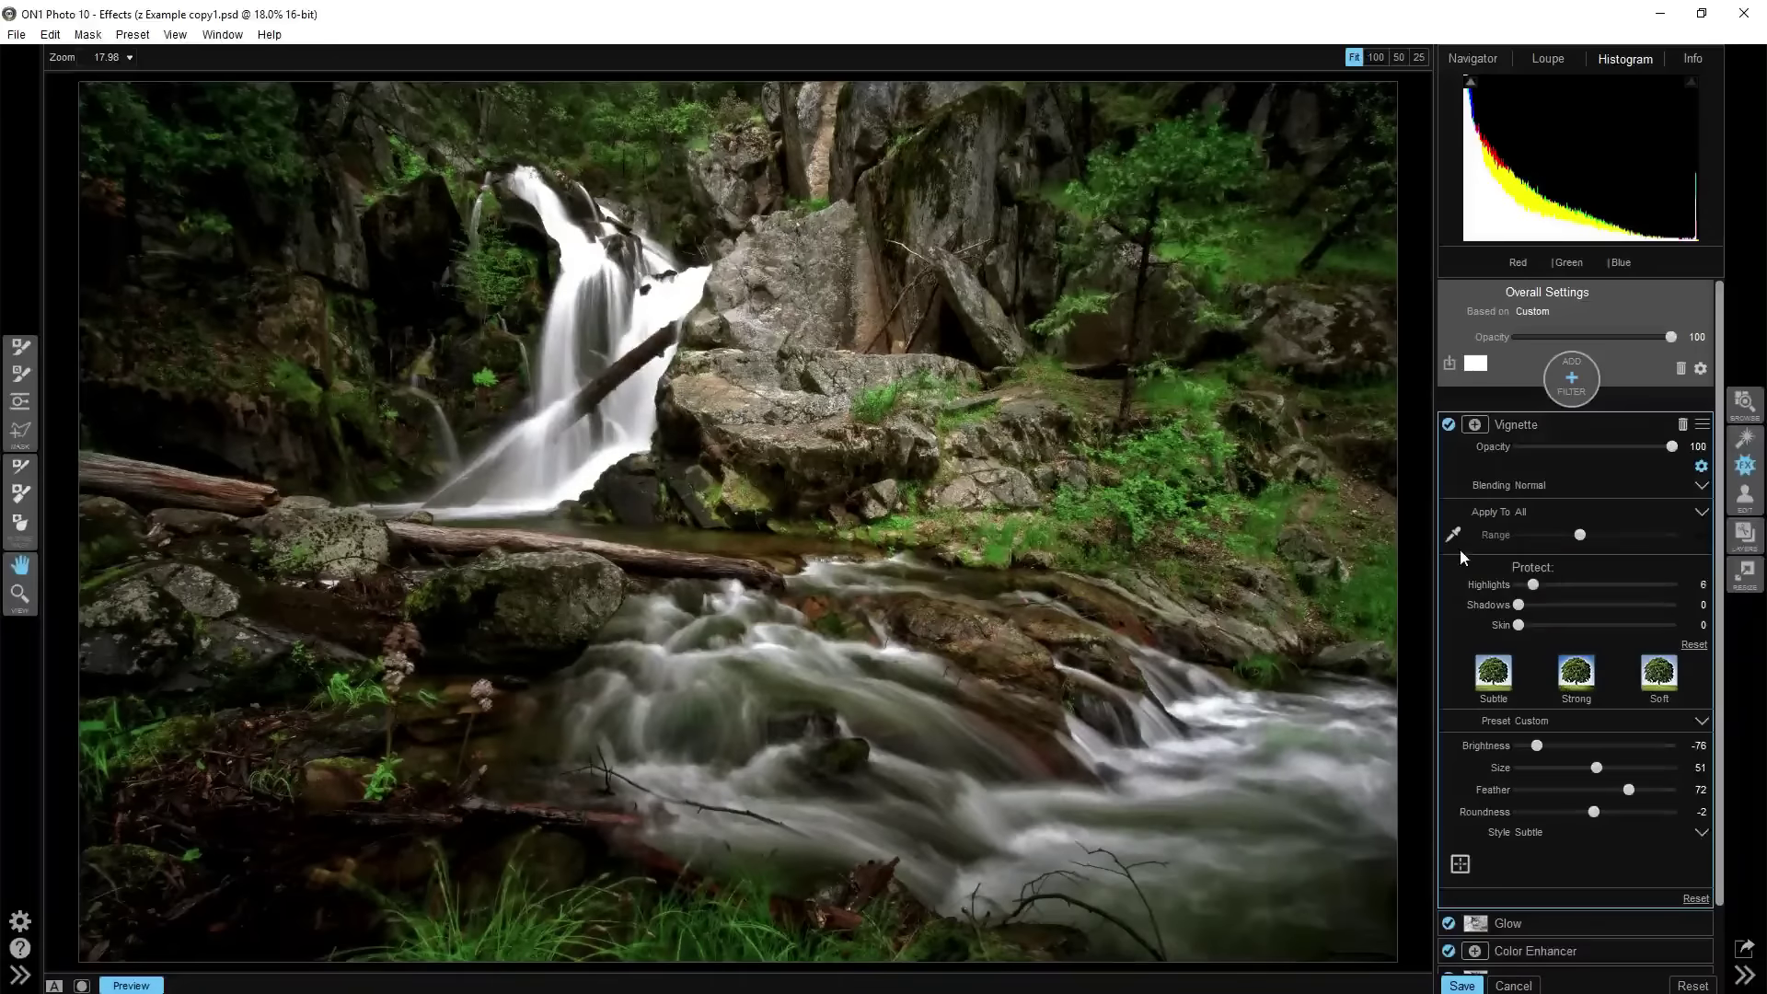
# Undo the last highlight protection change and the recent Vignette brightness, size, feather and roundness adjustments
pyautogui.hotkey('ctrl', 'z')
pyautogui.hotkey('ctrl', 'z')
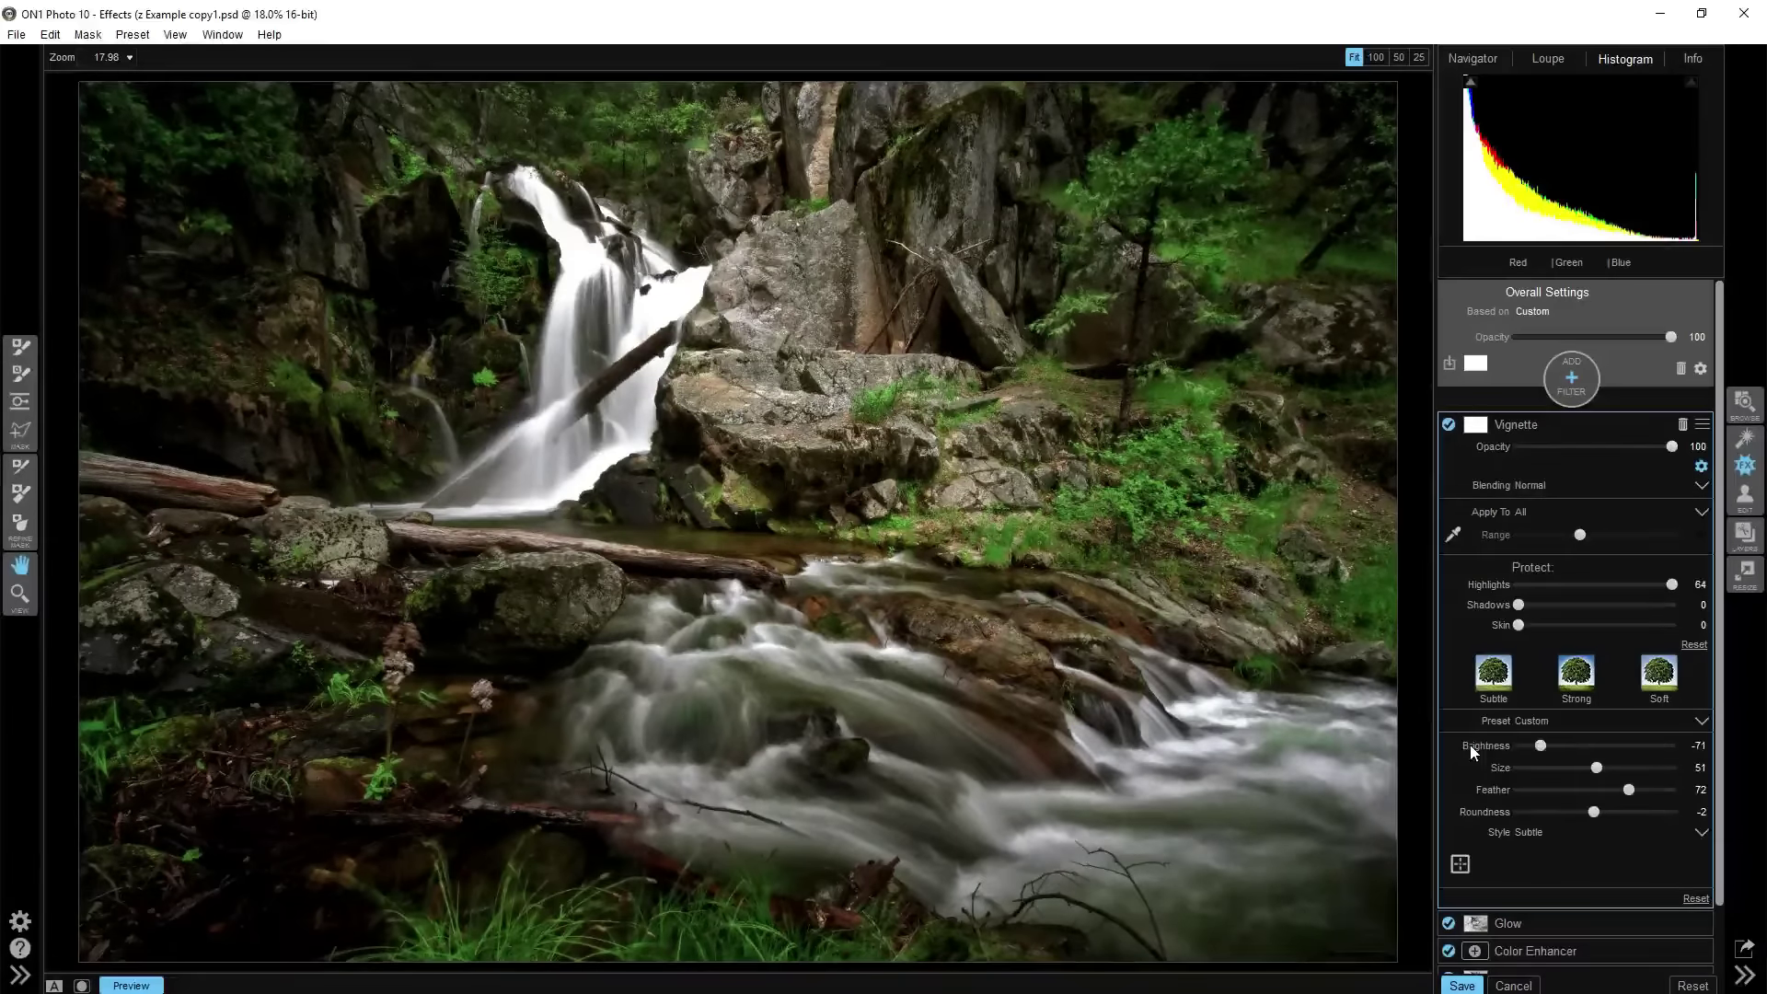
pyautogui.hotkey('ctrl', 'z')
pyautogui.hotkey('ctrl', 'z')
pyautogui.hotkey('ctrl', 'z')
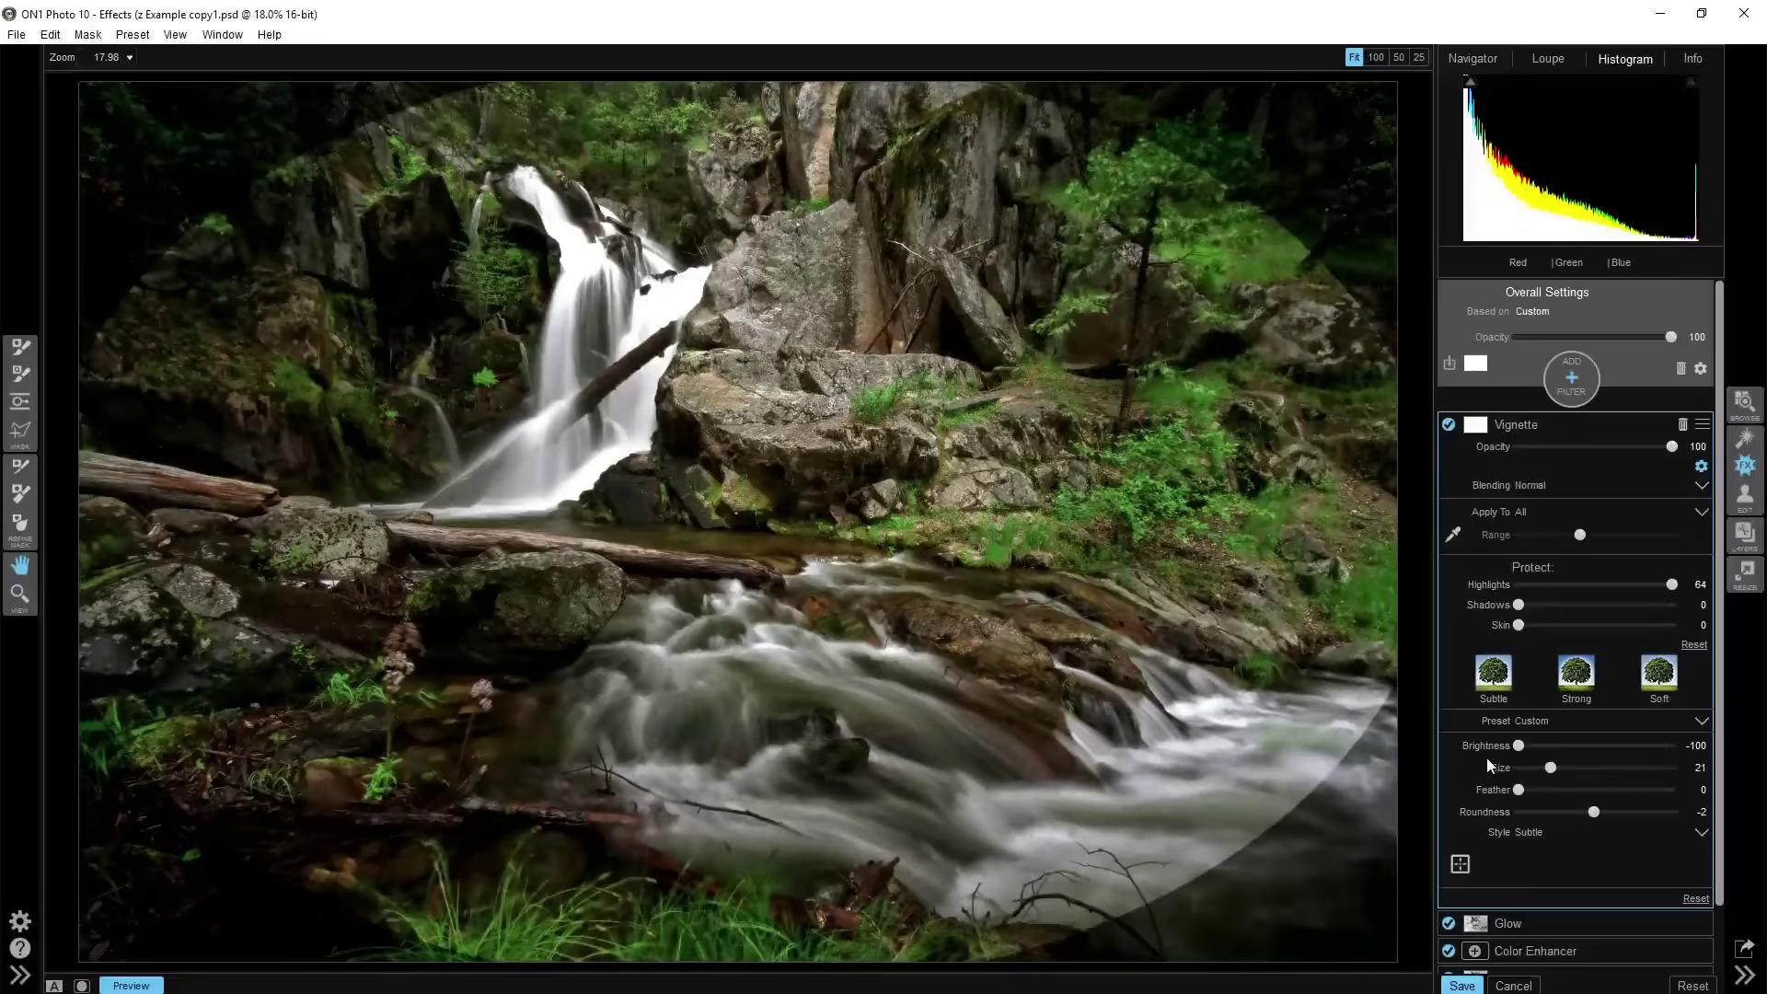
pyautogui.hotkey('ctrl', 'z')
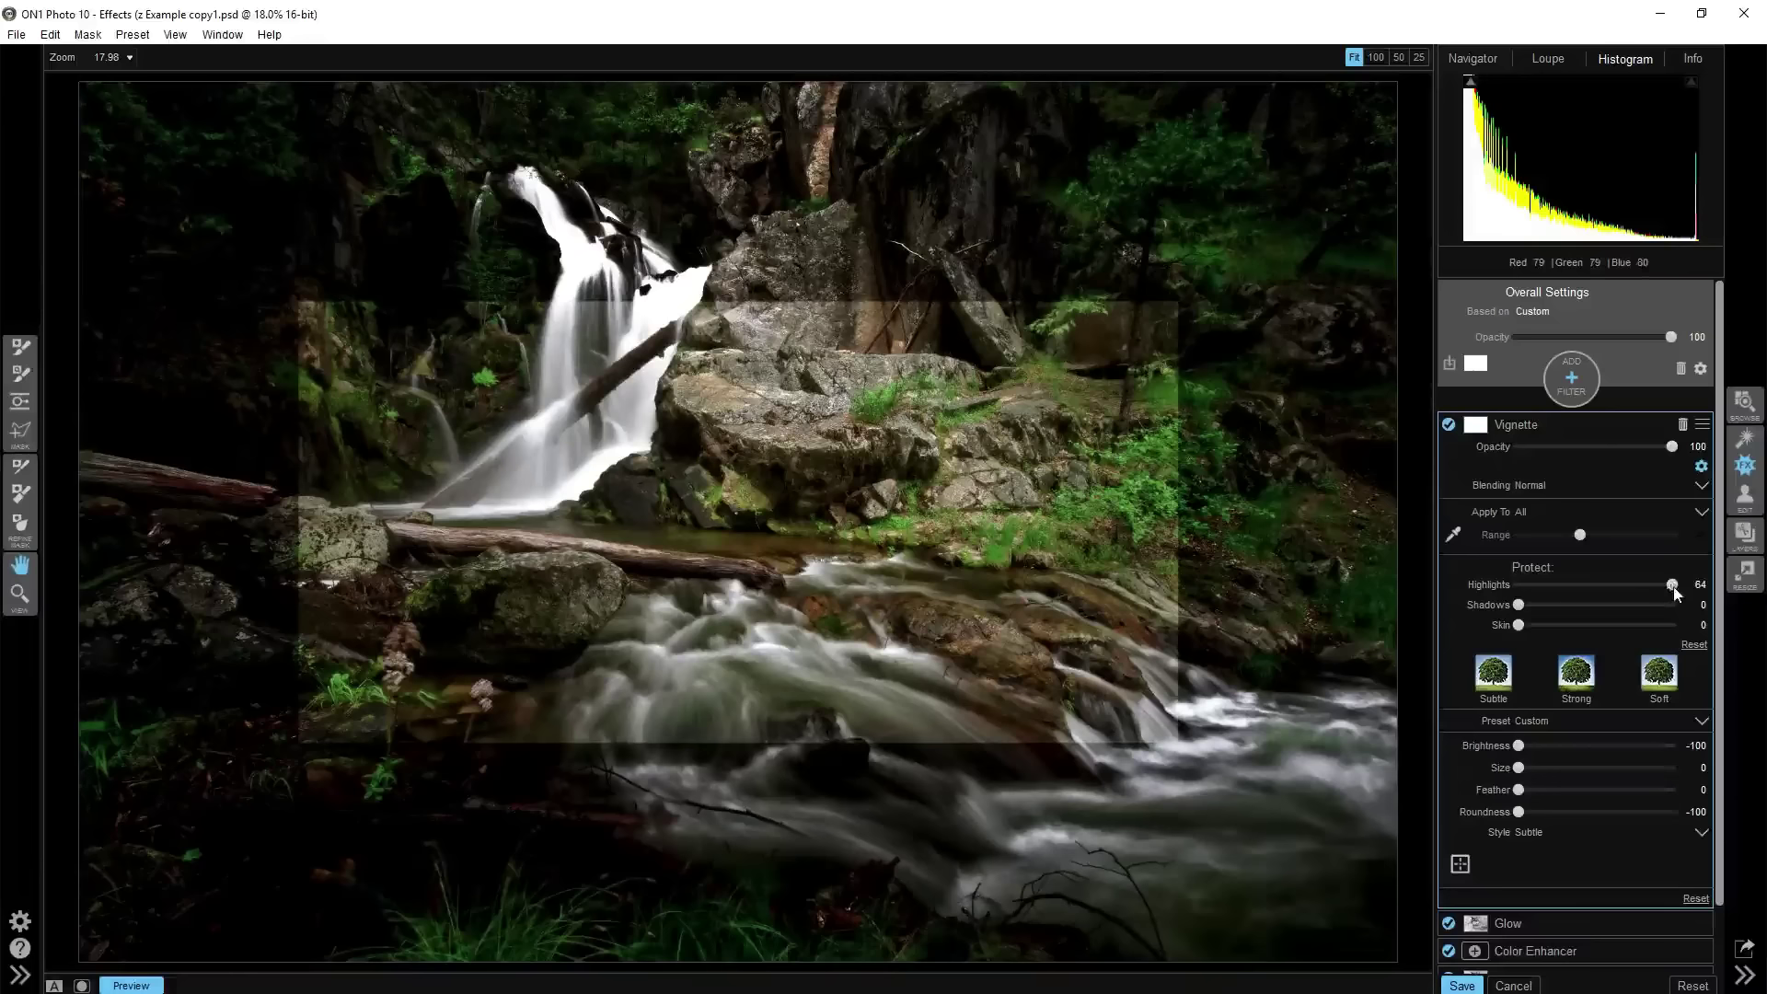
# Try the Vignette's highlight protection at 0 and undo the change
pyautogui.click(1635, 587)
pyautogui.click(1522, 591)
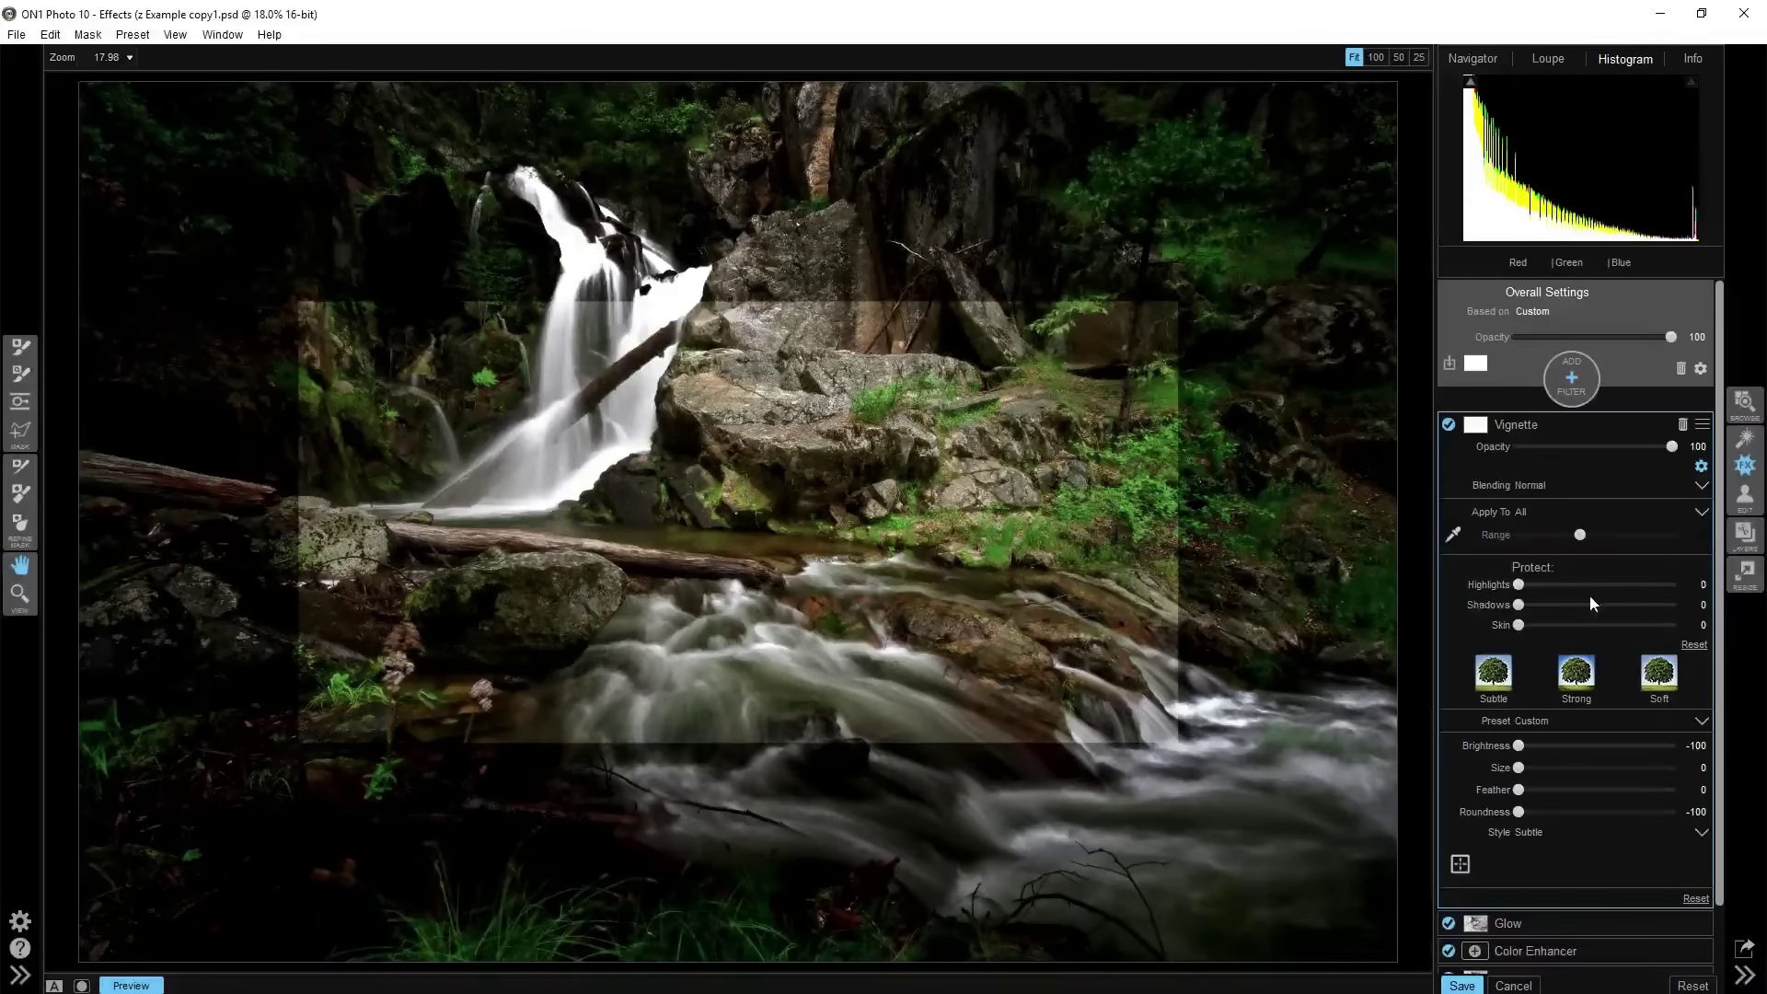
pyautogui.hotkey('ctrl', 'z')
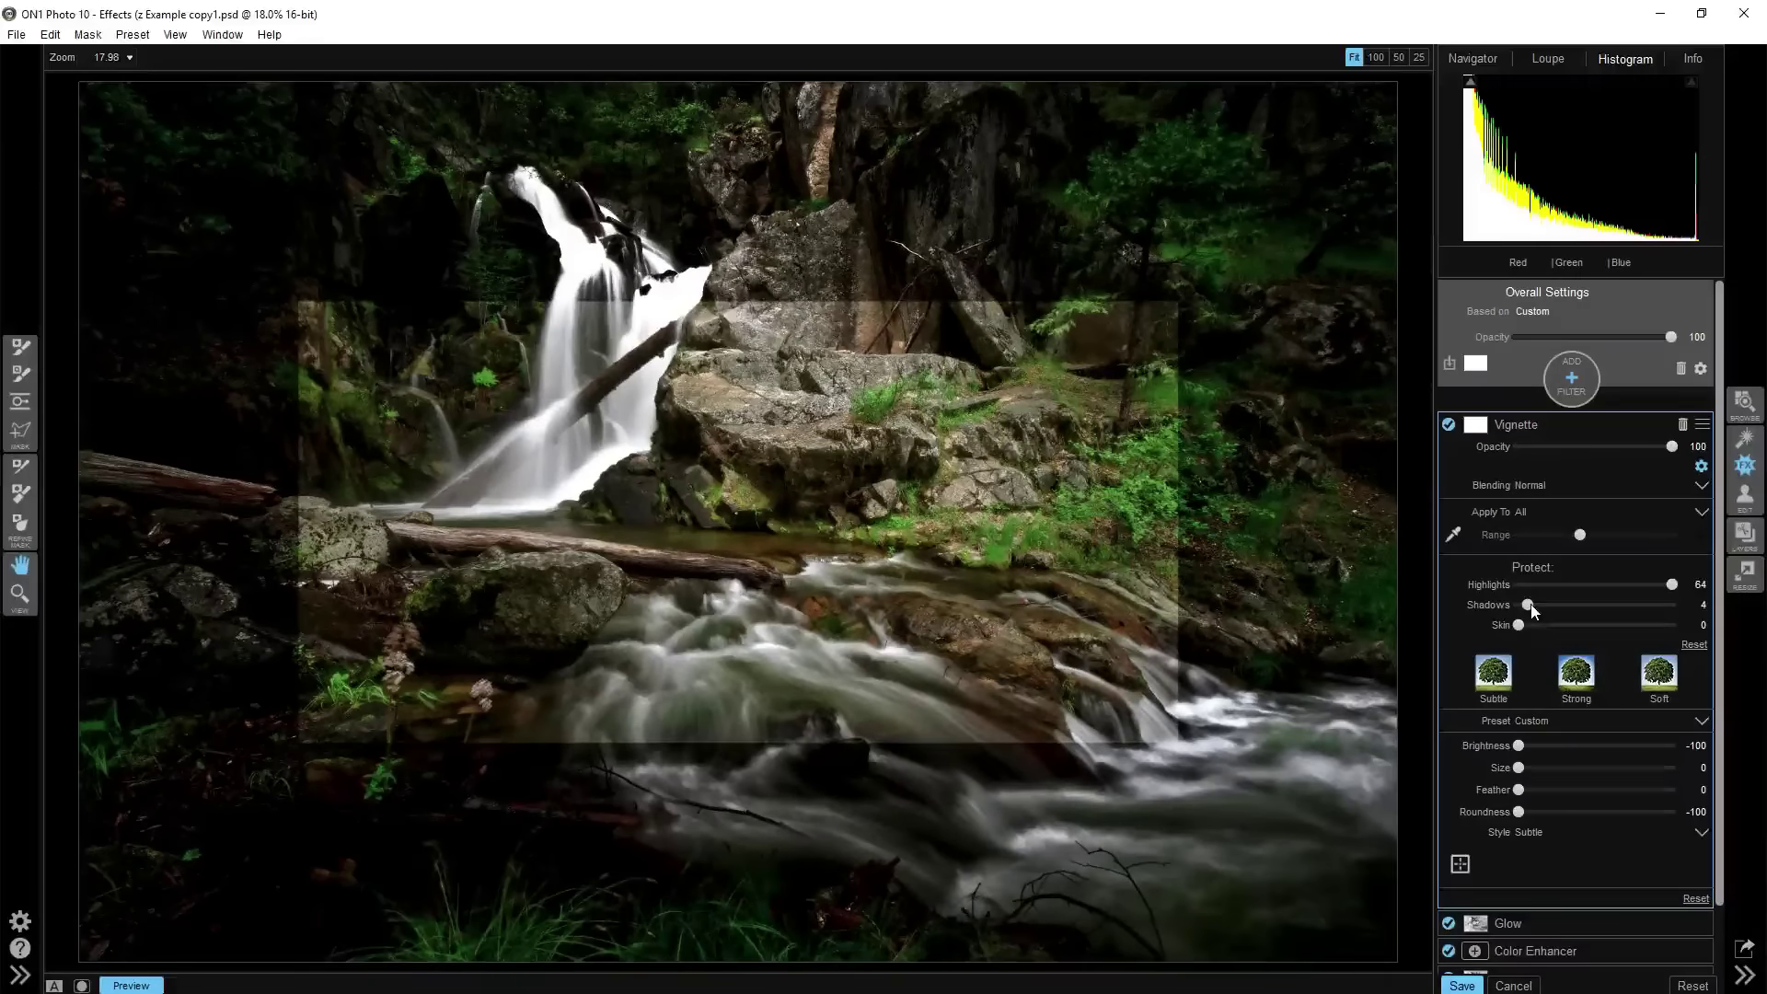
# Set the Vignette's skin protection to 14, brightness to -70, size to 35, feather to 40 and roundness to -10, then collapse the filter
pyautogui.moveTo(1520, 607)
pyautogui.mouseDown()
pyautogui.moveTo(1609, 621)
pyautogui.moveTo(1541, 632)
pyautogui.mouseUp()
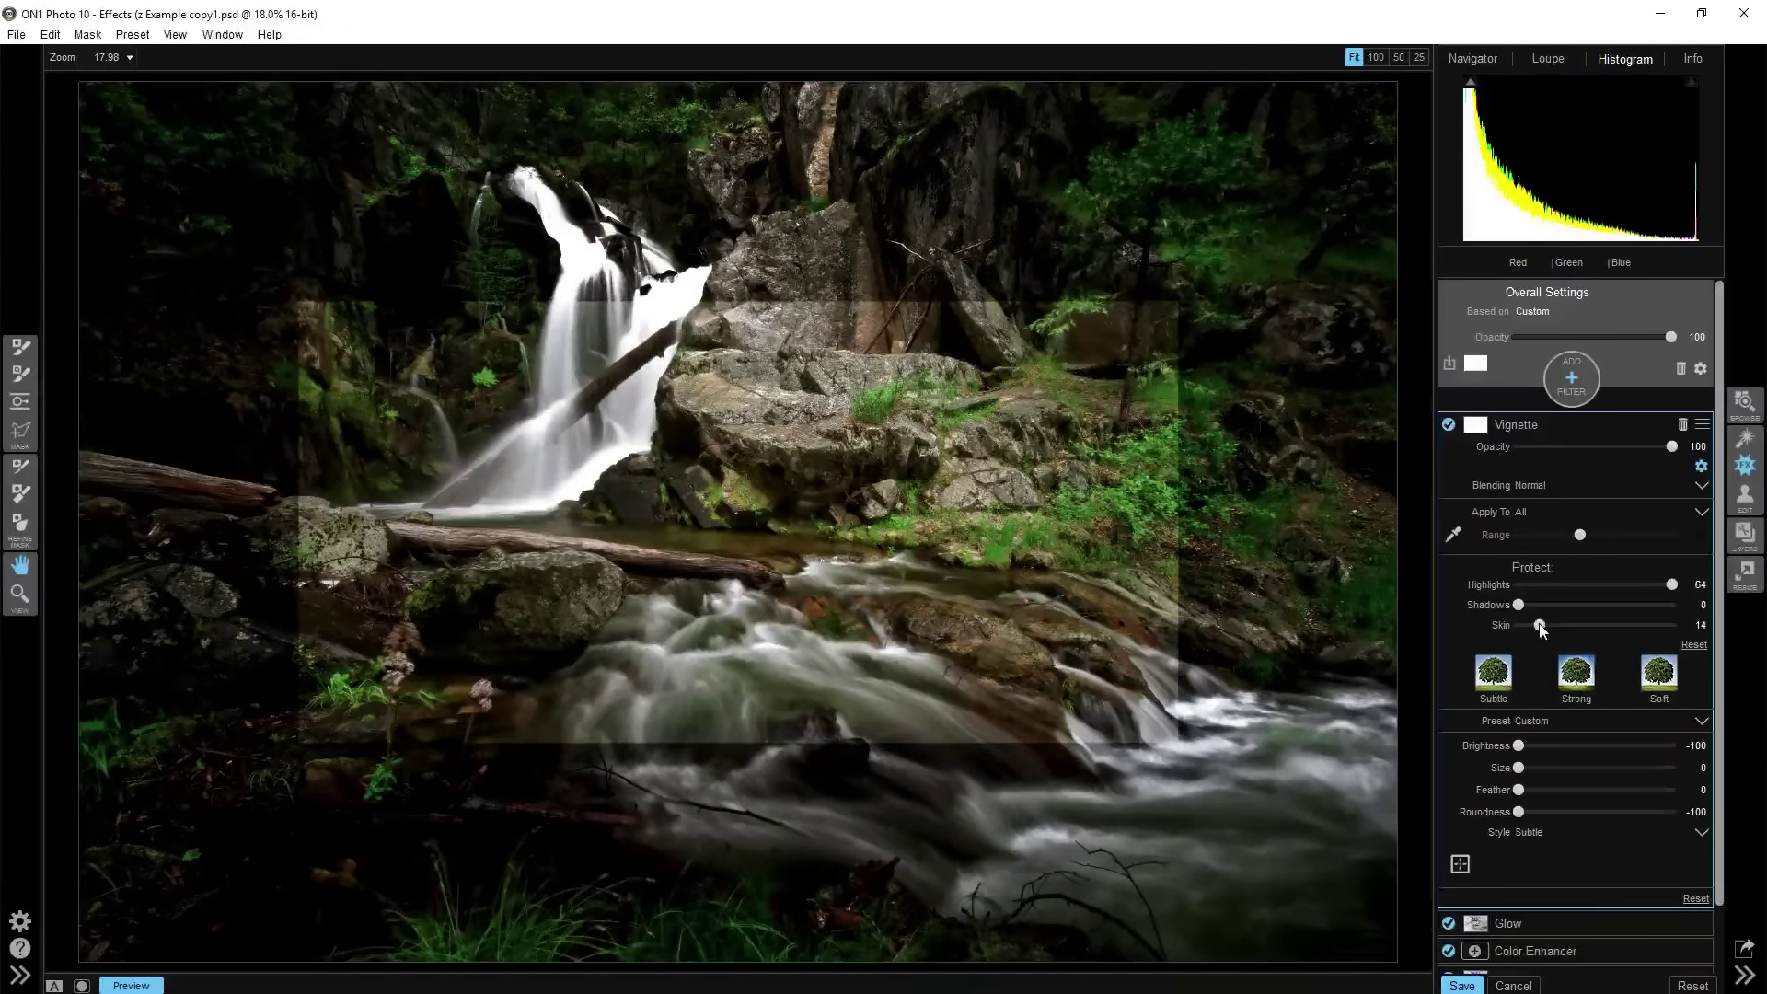
pyautogui.moveTo(1519, 790); pyautogui.dragTo(1540, 747)
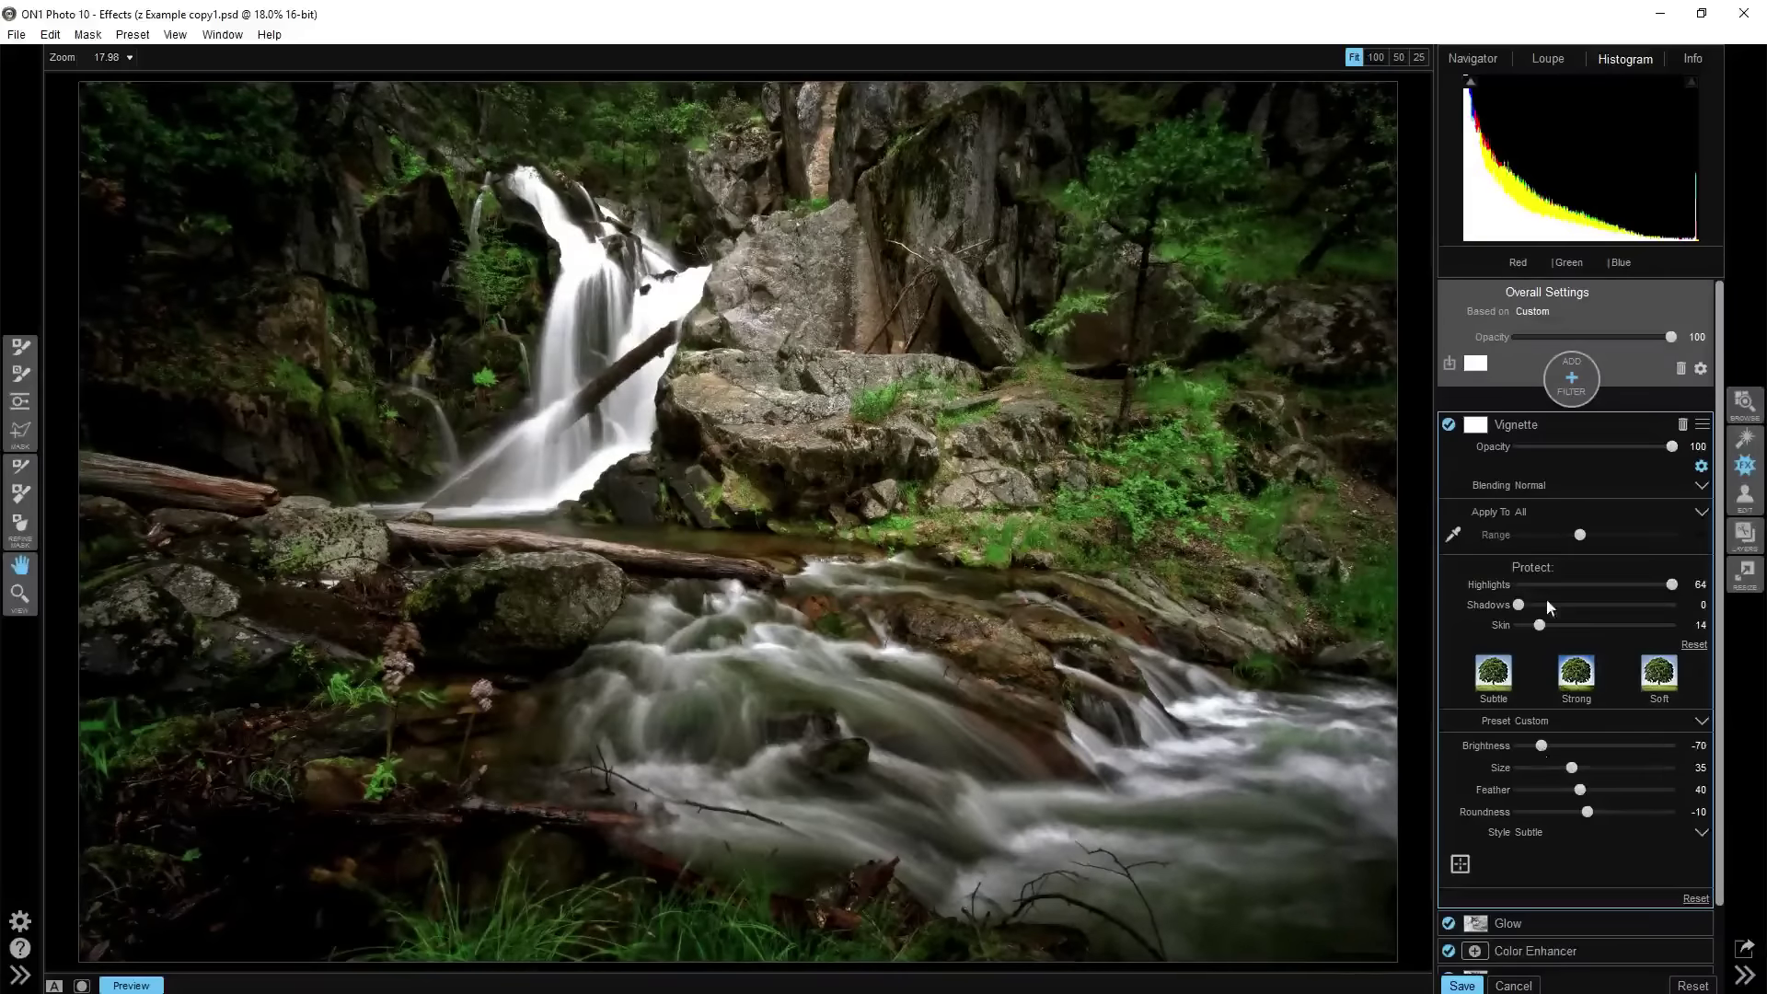
pyautogui.click(1516, 427)
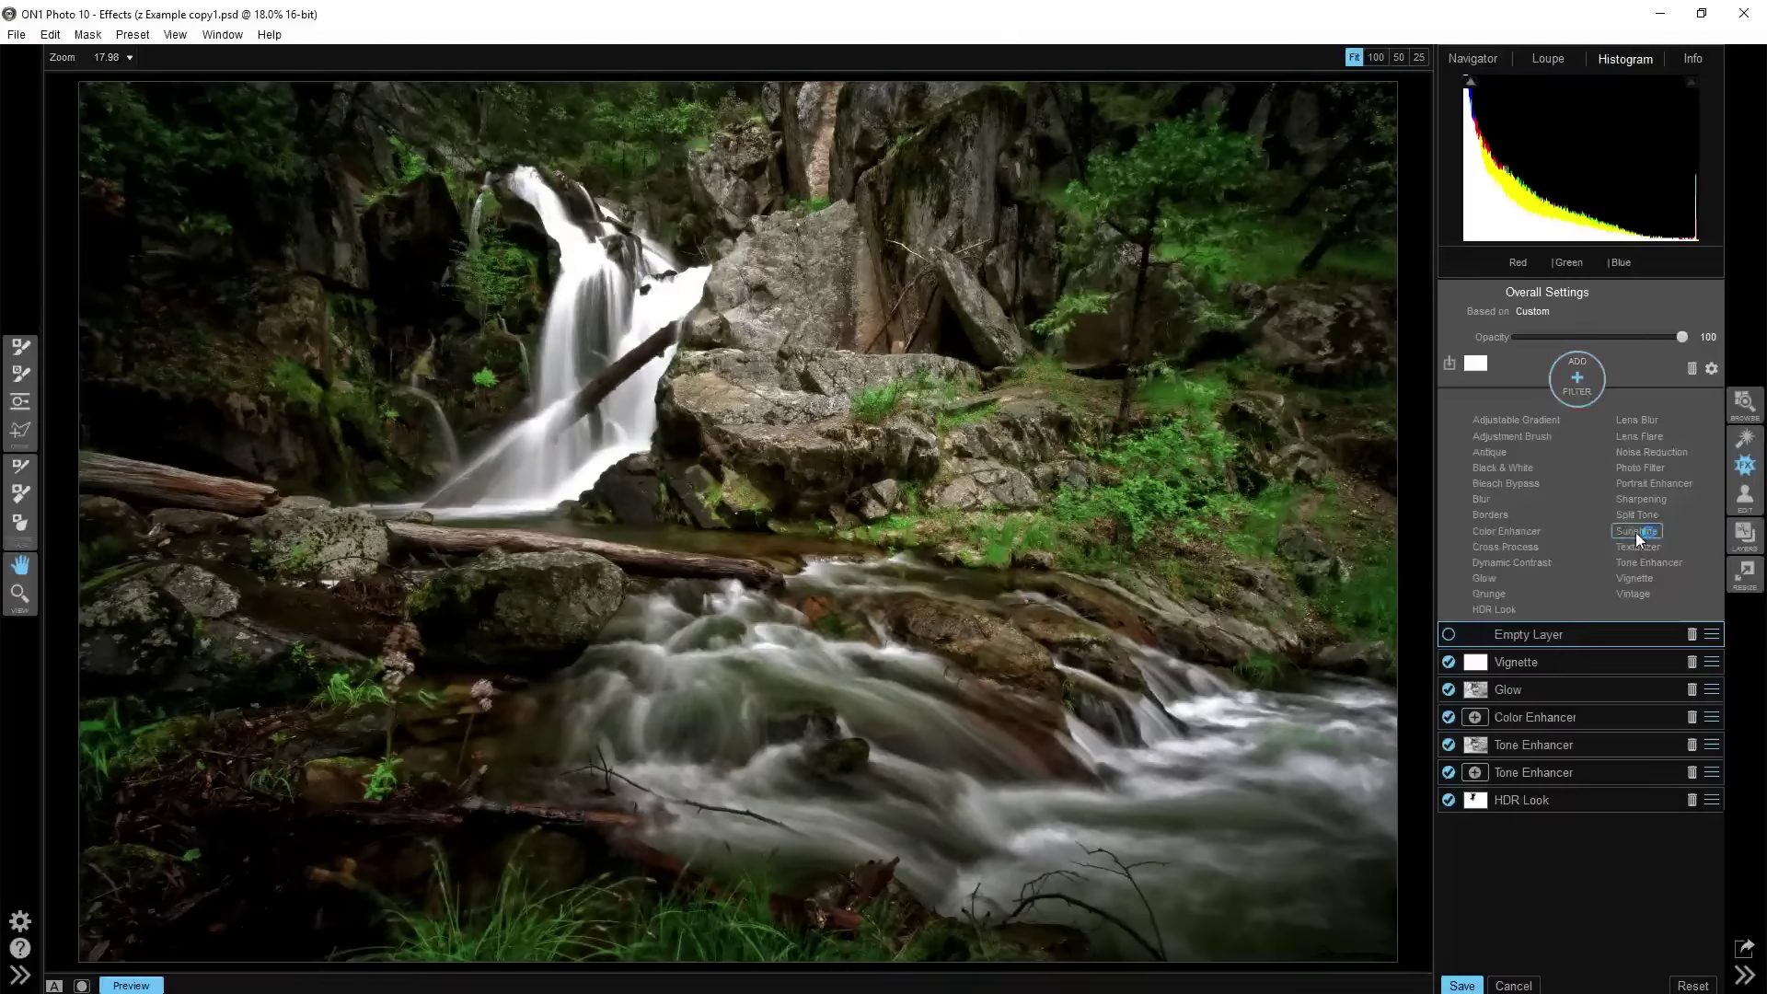
# Add a Sunshine filter and set its amount to 21, warmth to -12, saturation to 50 and glow to 100
pyautogui.click(1637, 532)
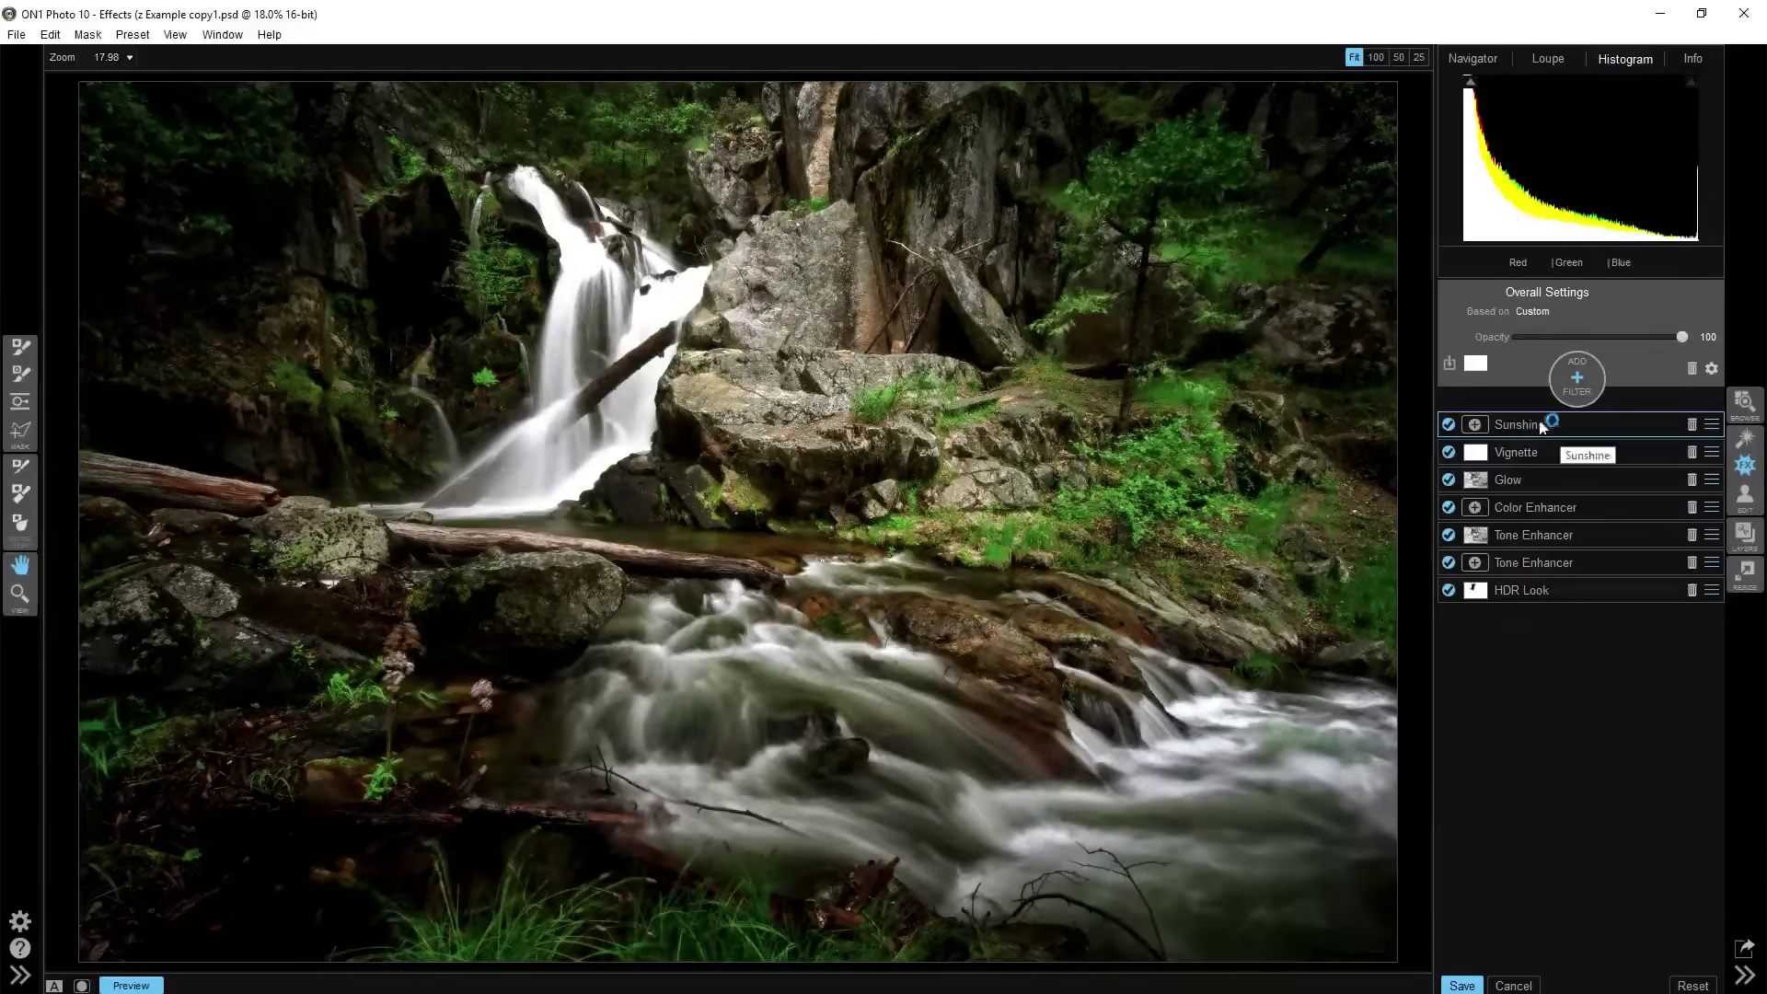
pyautogui.click(1515, 425)
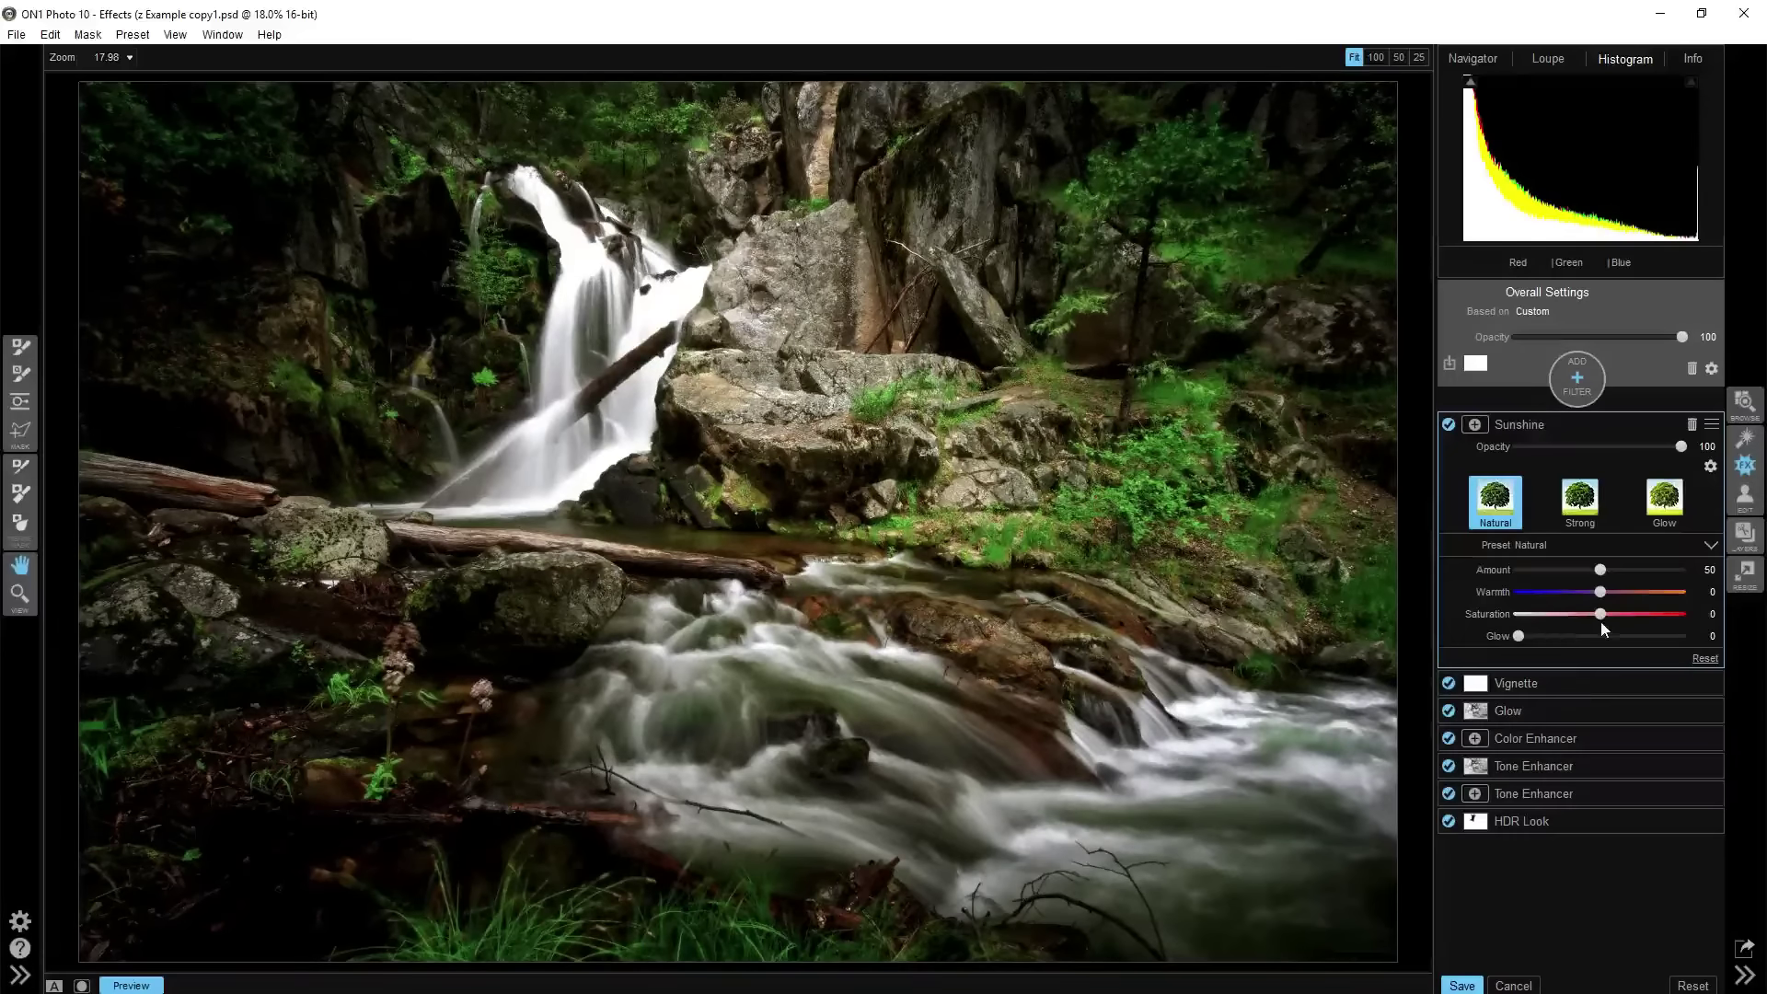
pyautogui.moveTo(1518, 636); pyautogui.dragTo(1553, 571)
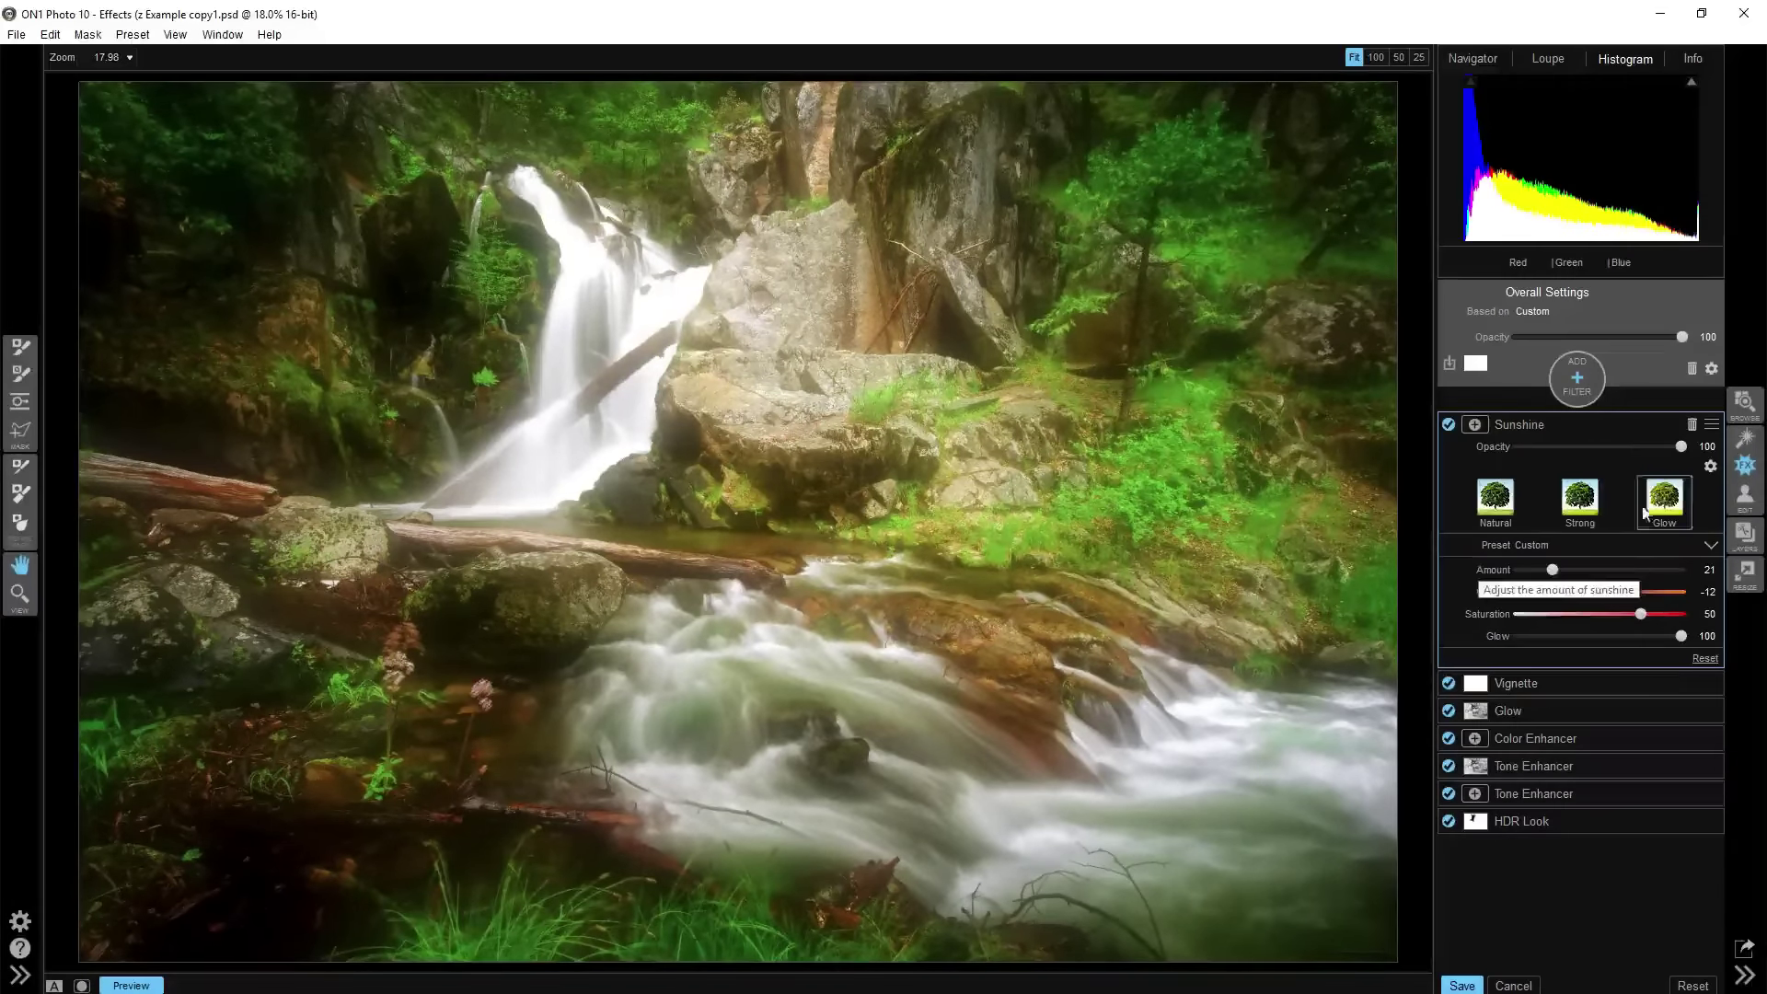
# Show the Sunshine filter's advanced options and set its highlight protection to 51 and skin protection to 66
pyautogui.click(1710, 465)
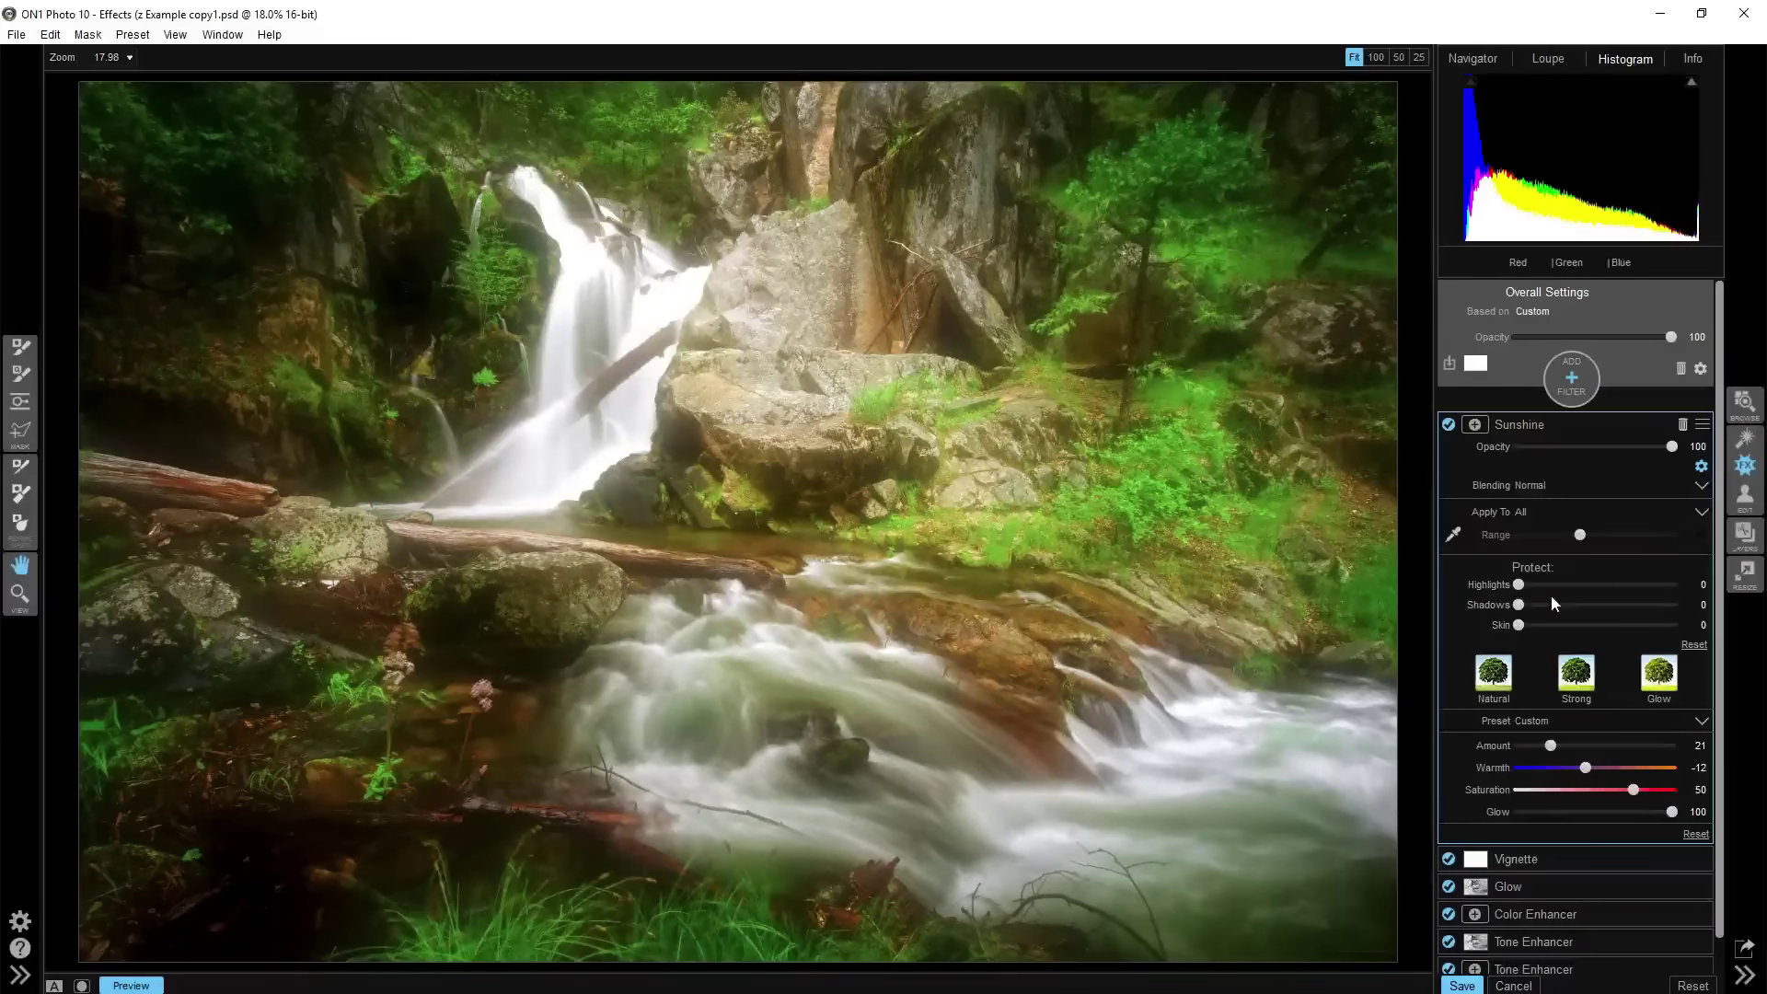
pyautogui.moveTo(1524, 585); pyautogui.dragTo(1527, 586)
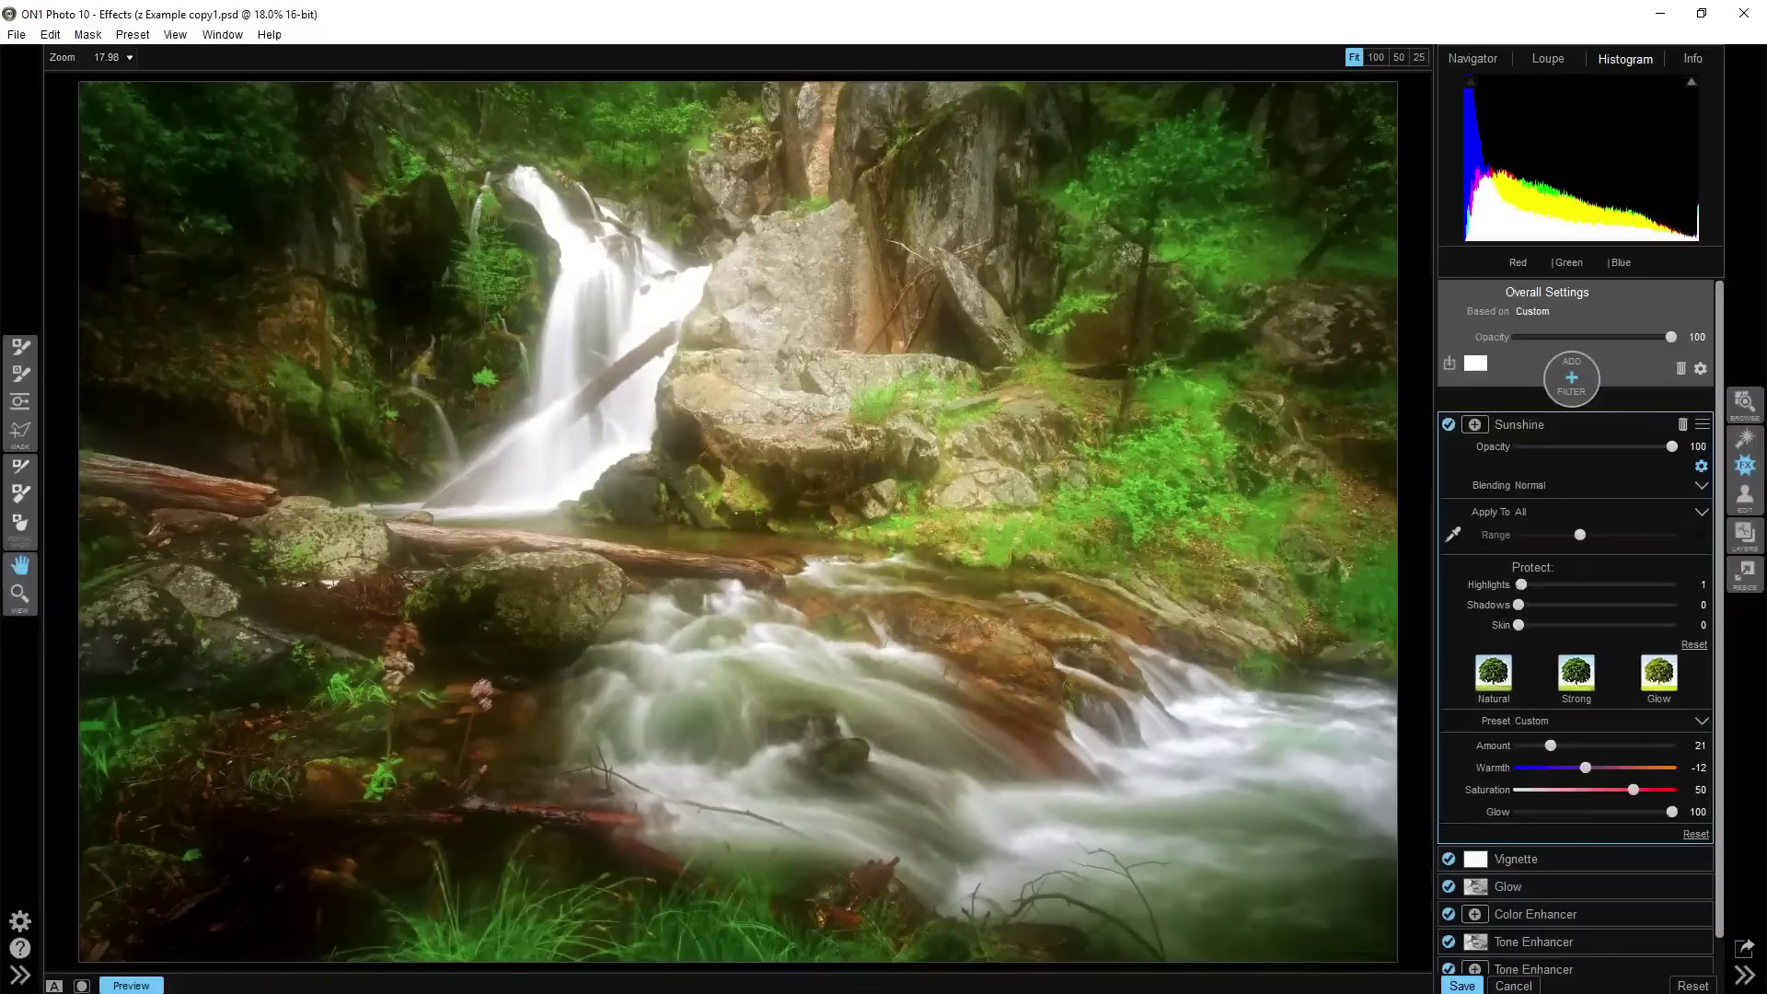
pyautogui.click(1656, 582)
pyautogui.click(1665, 579)
pyautogui.click(1638, 583)
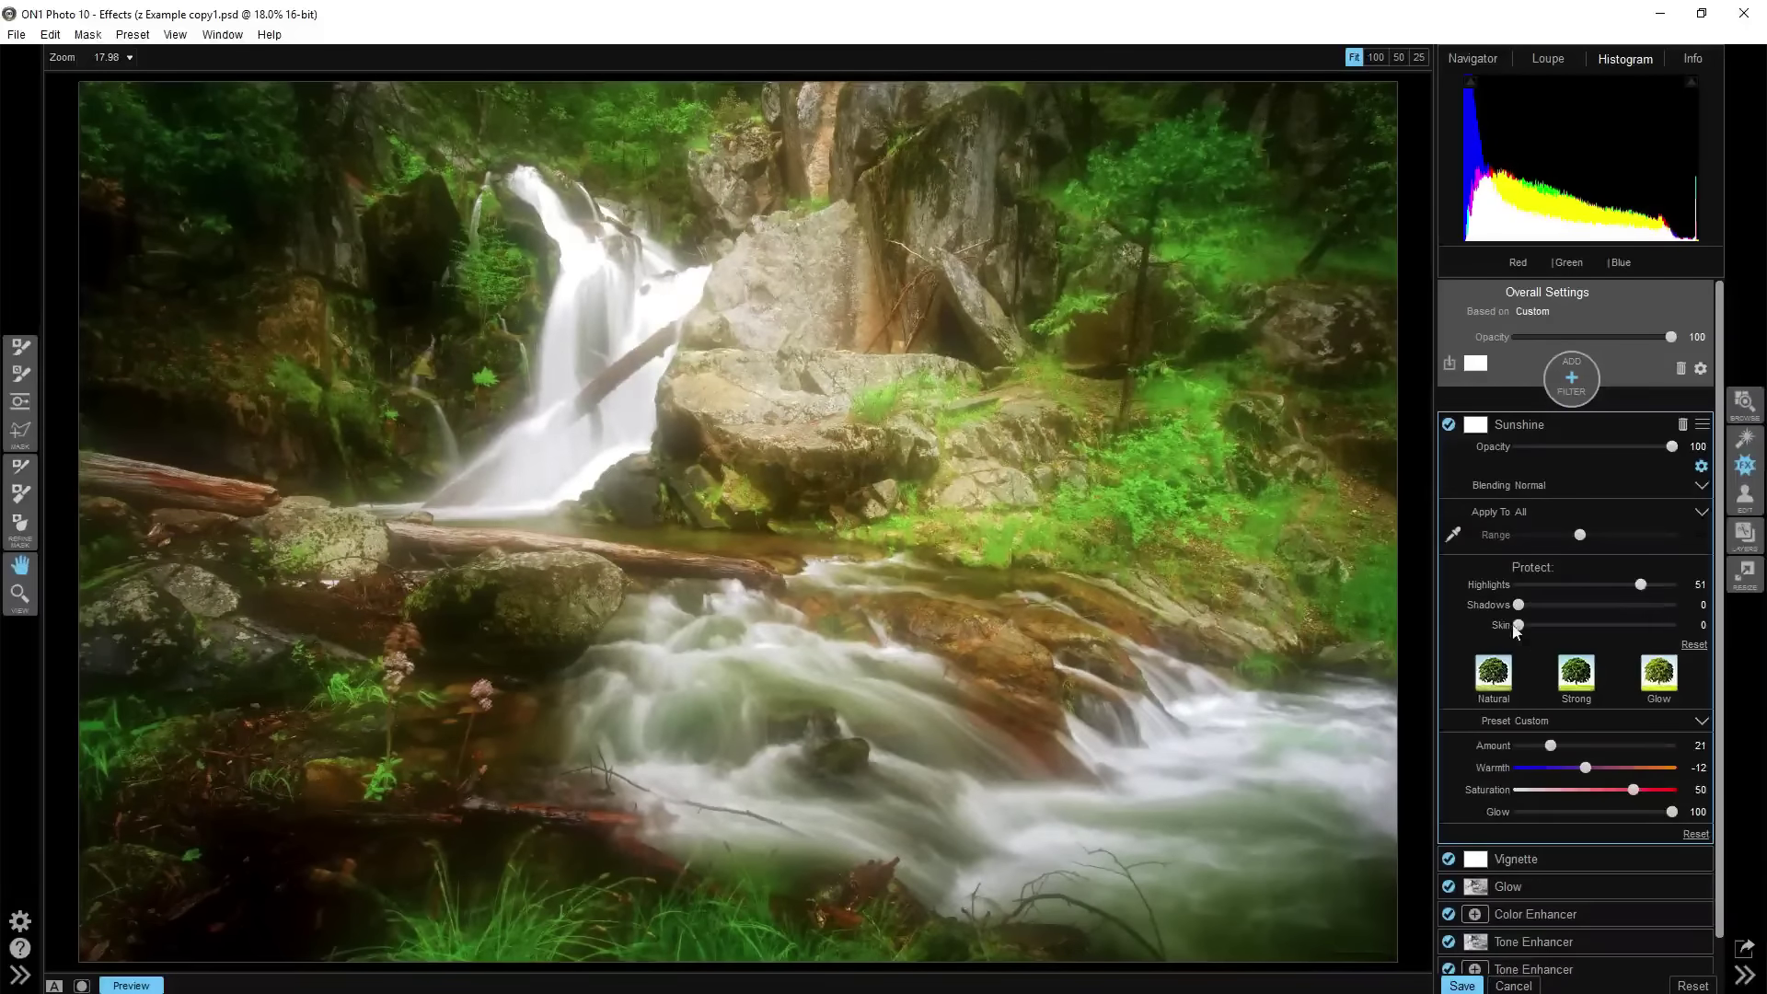
pyautogui.click(1517, 626)
pyautogui.moveTo(1556, 625); pyautogui.dragTo(1617, 625)
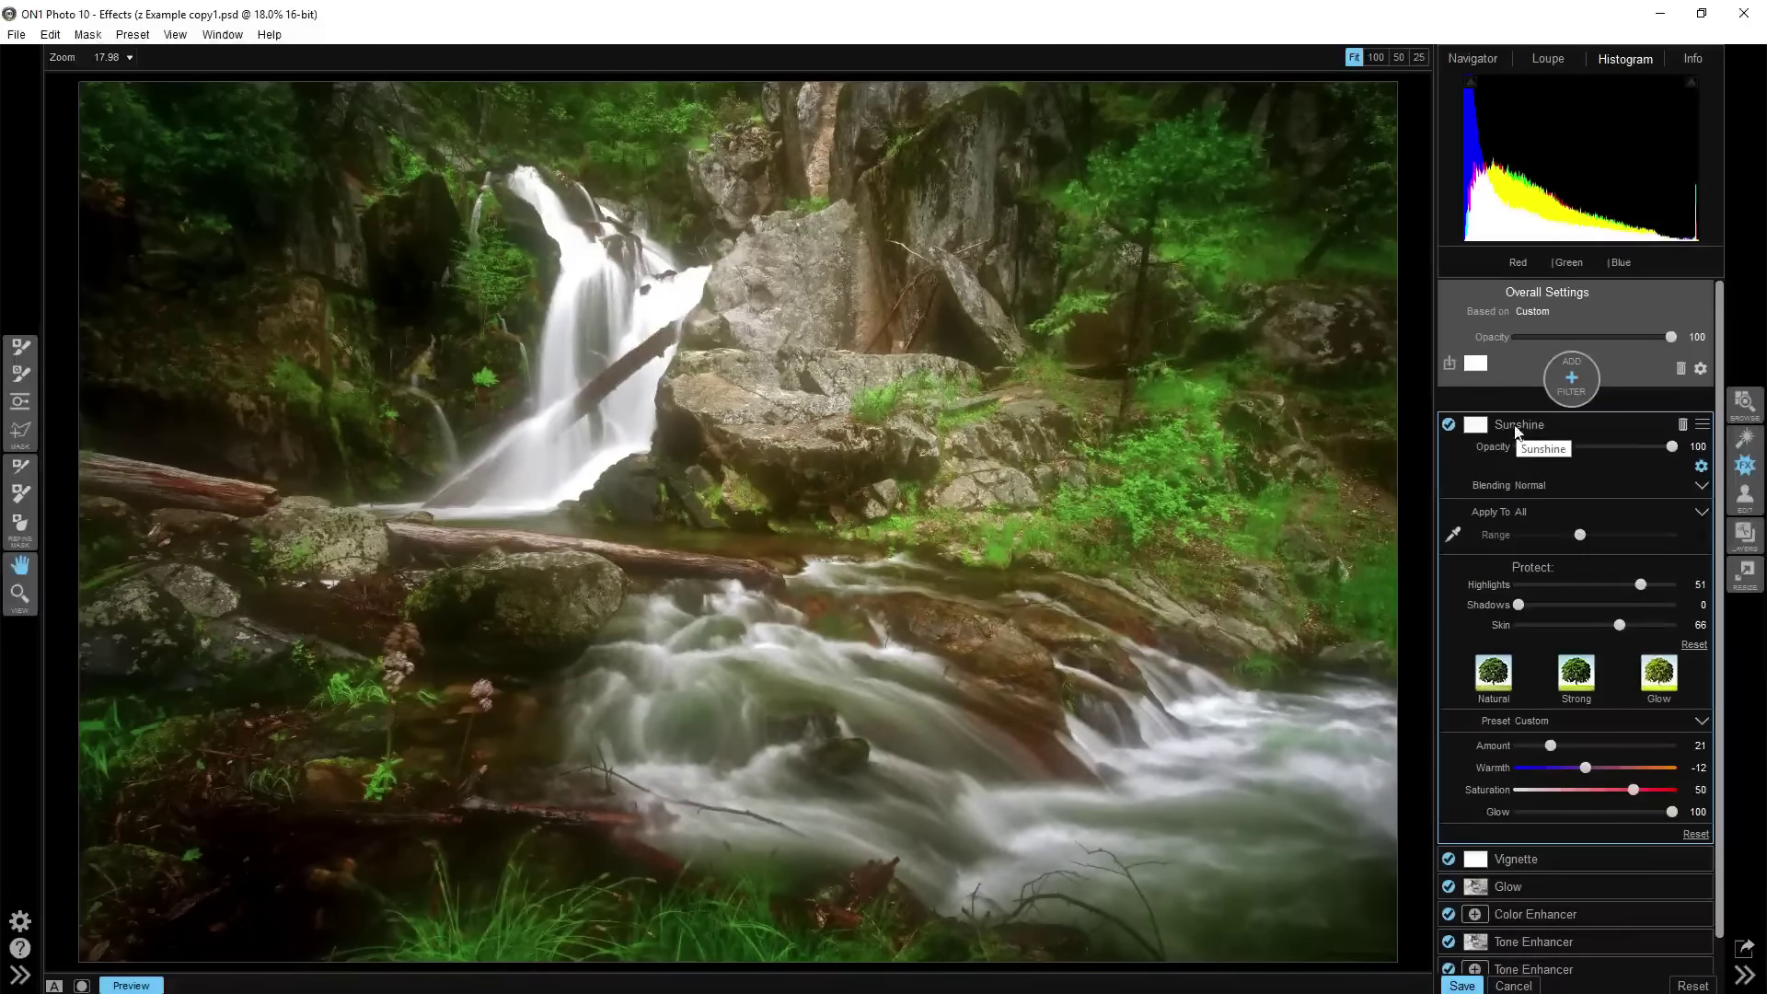
# Create a luminosity mask for the Sunshine filter and compare the photo with and without the filter
pyautogui.click(1478, 433)
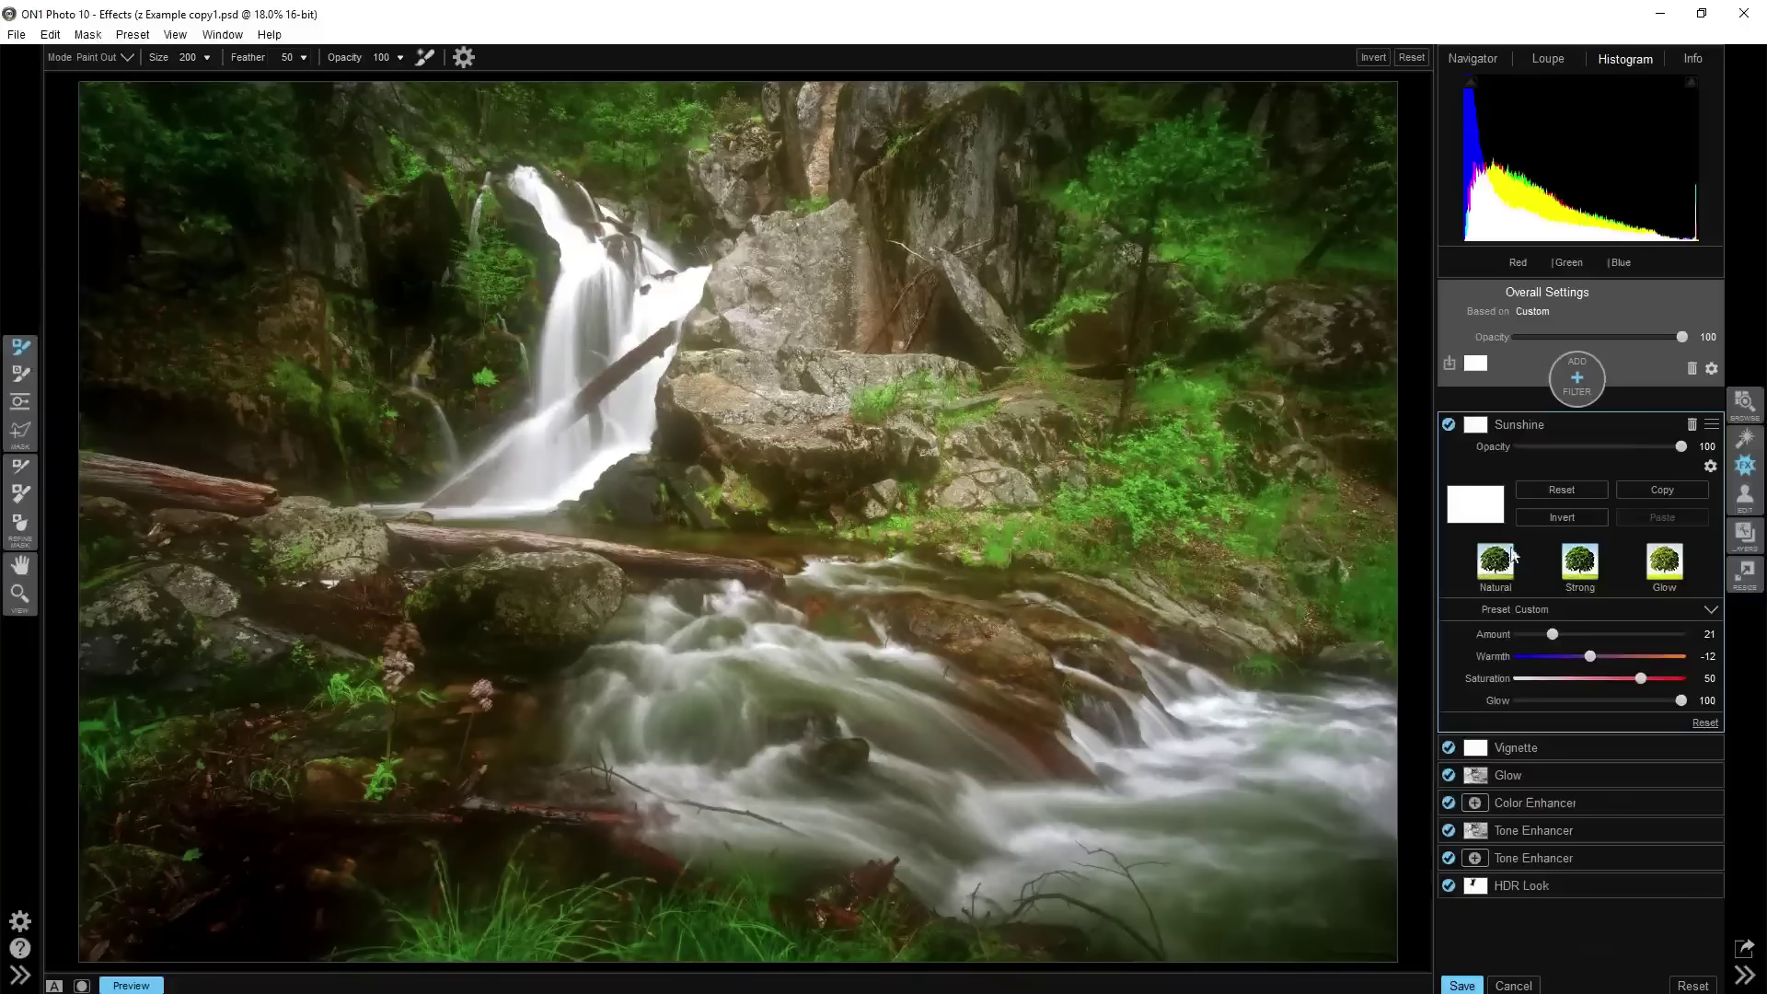
pyautogui.rightClick(1479, 514)
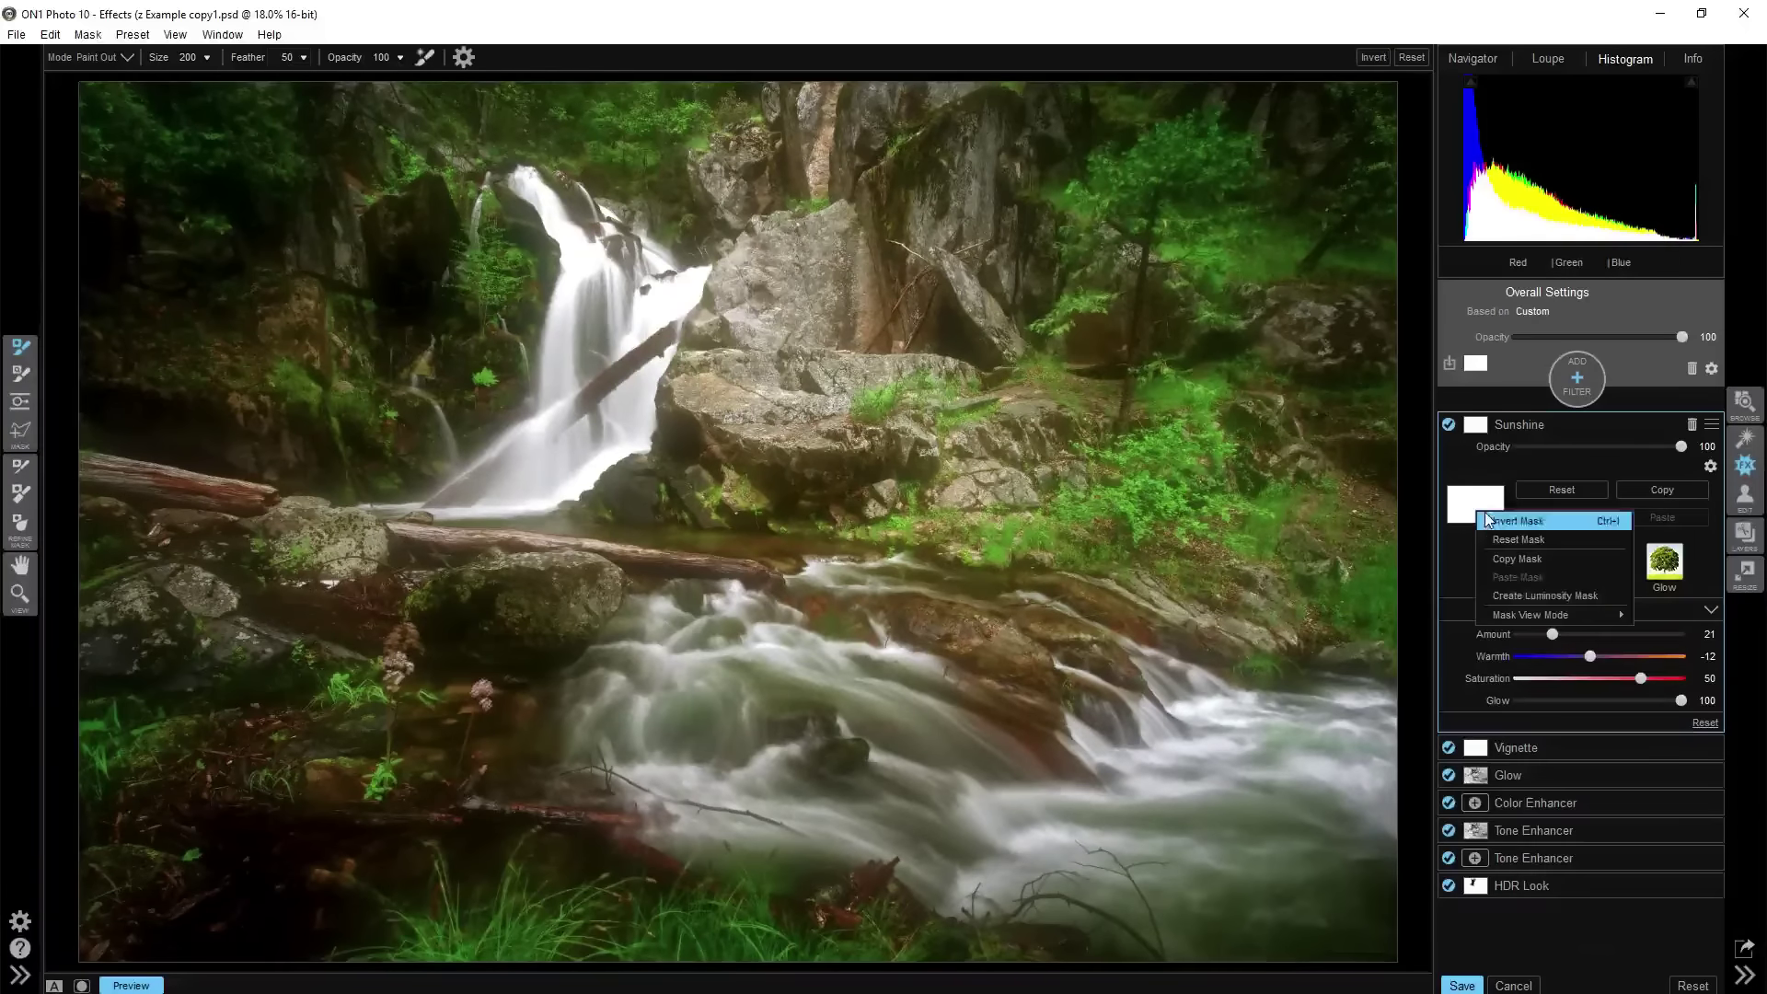
pyautogui.click(1521, 595)
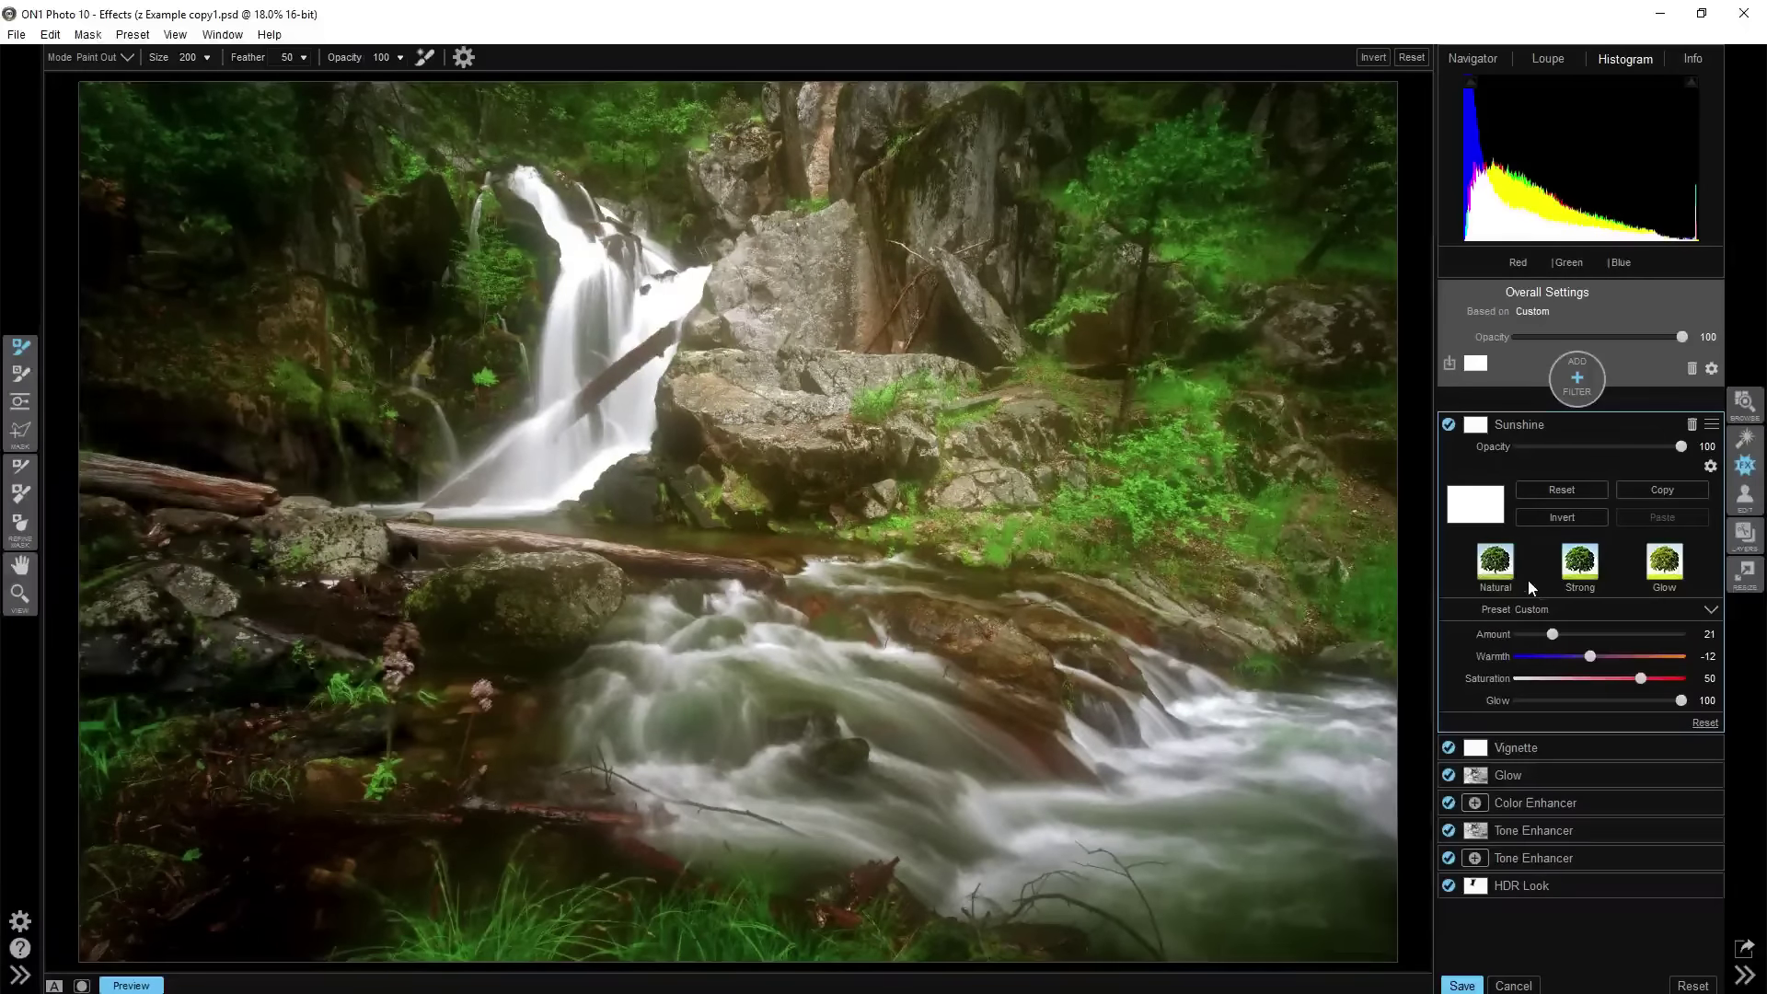
pyautogui.click(1449, 426)
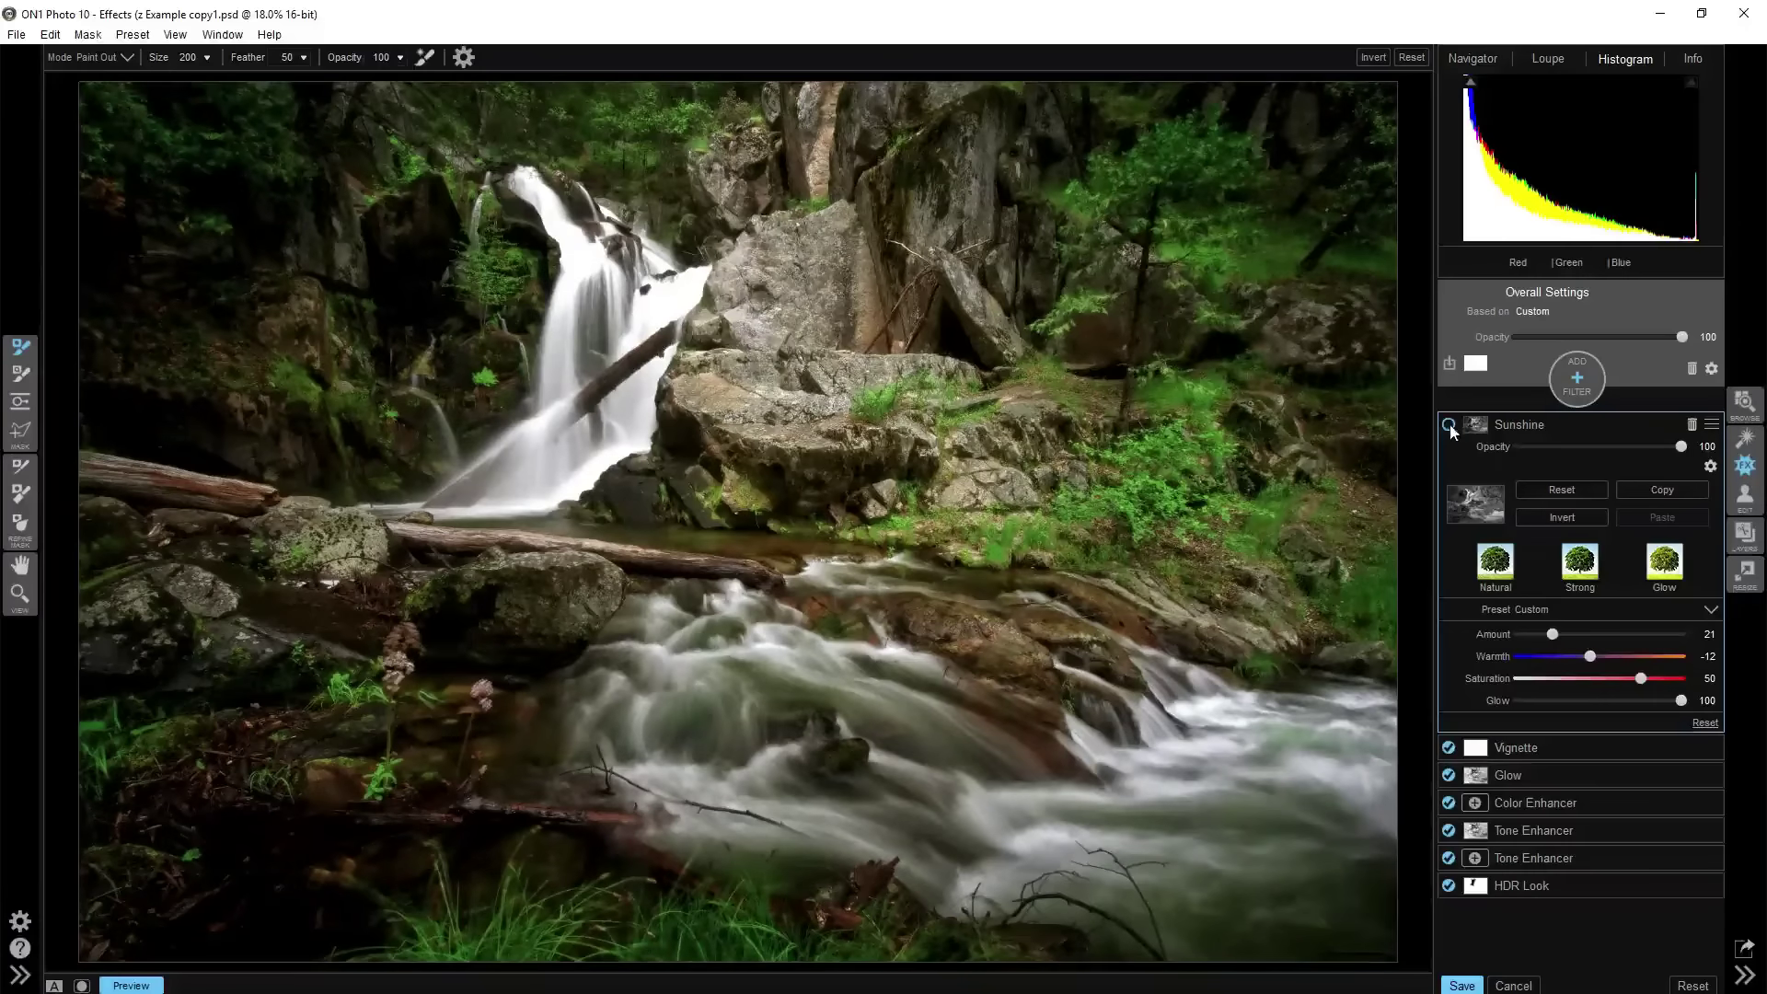
pyautogui.click(1448, 426)
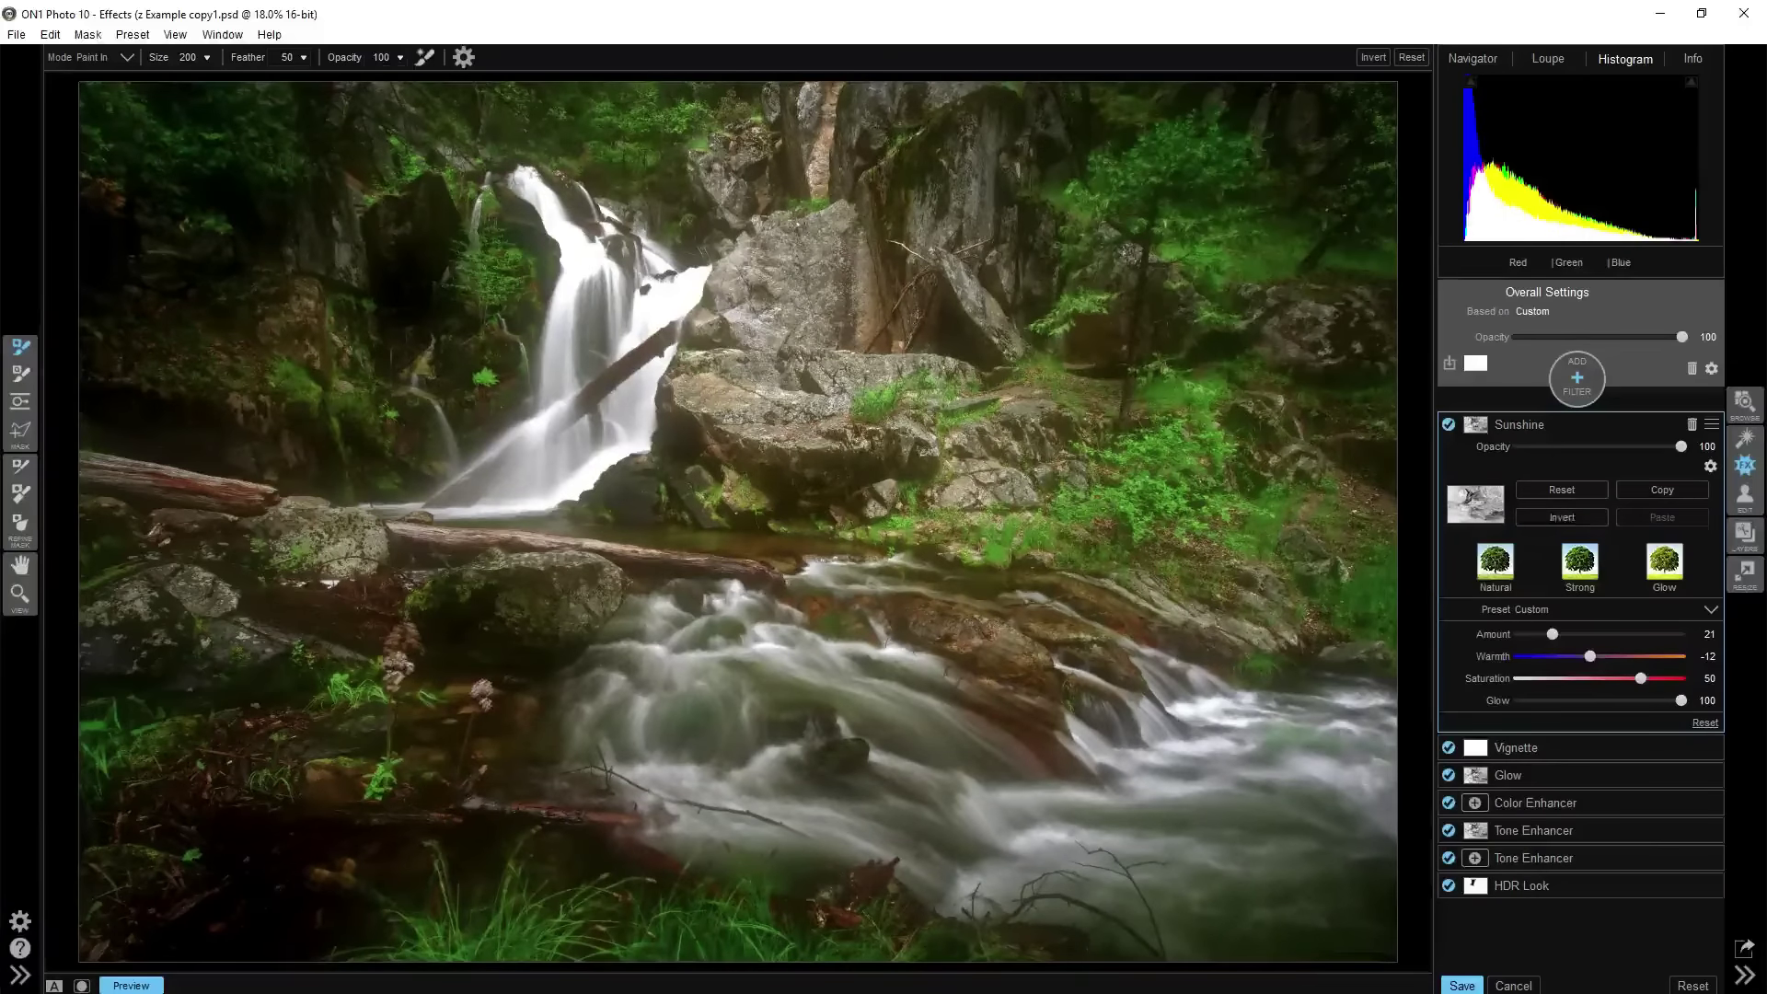
# Invert the Sunshine filter's luminosity mask and collapse the filter
pyautogui.hotkey('ctrl', 'i')
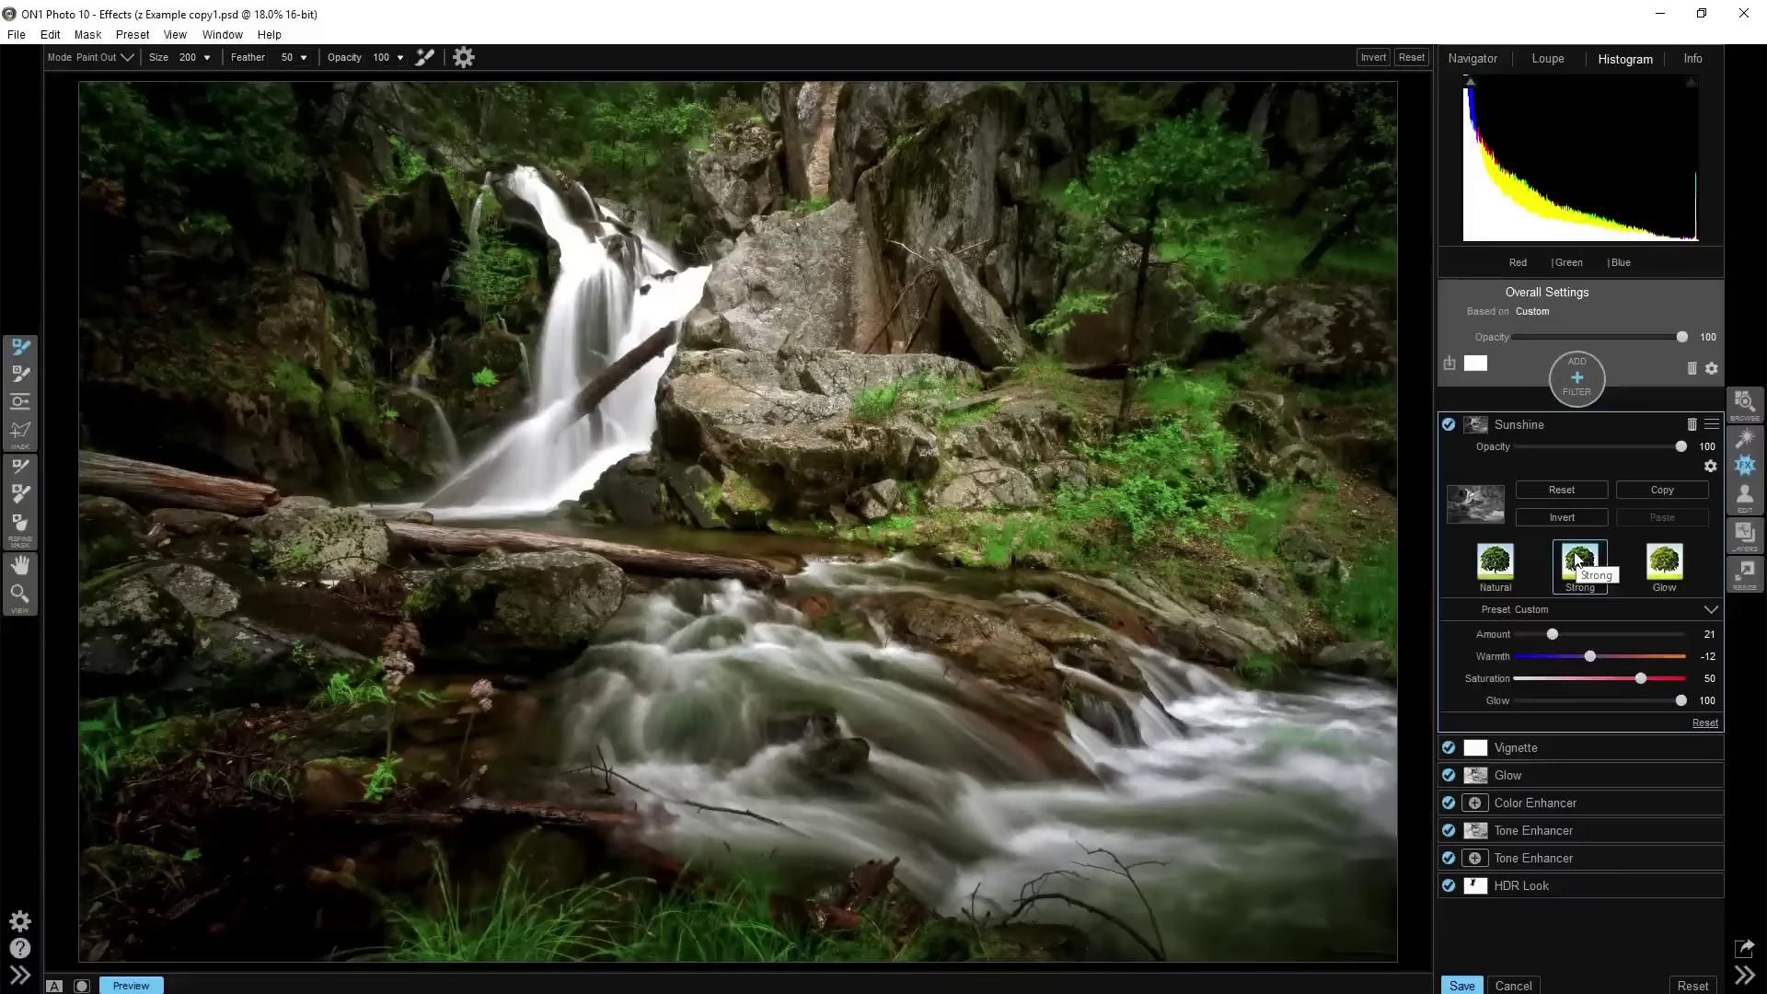
pyautogui.click(1527, 427)
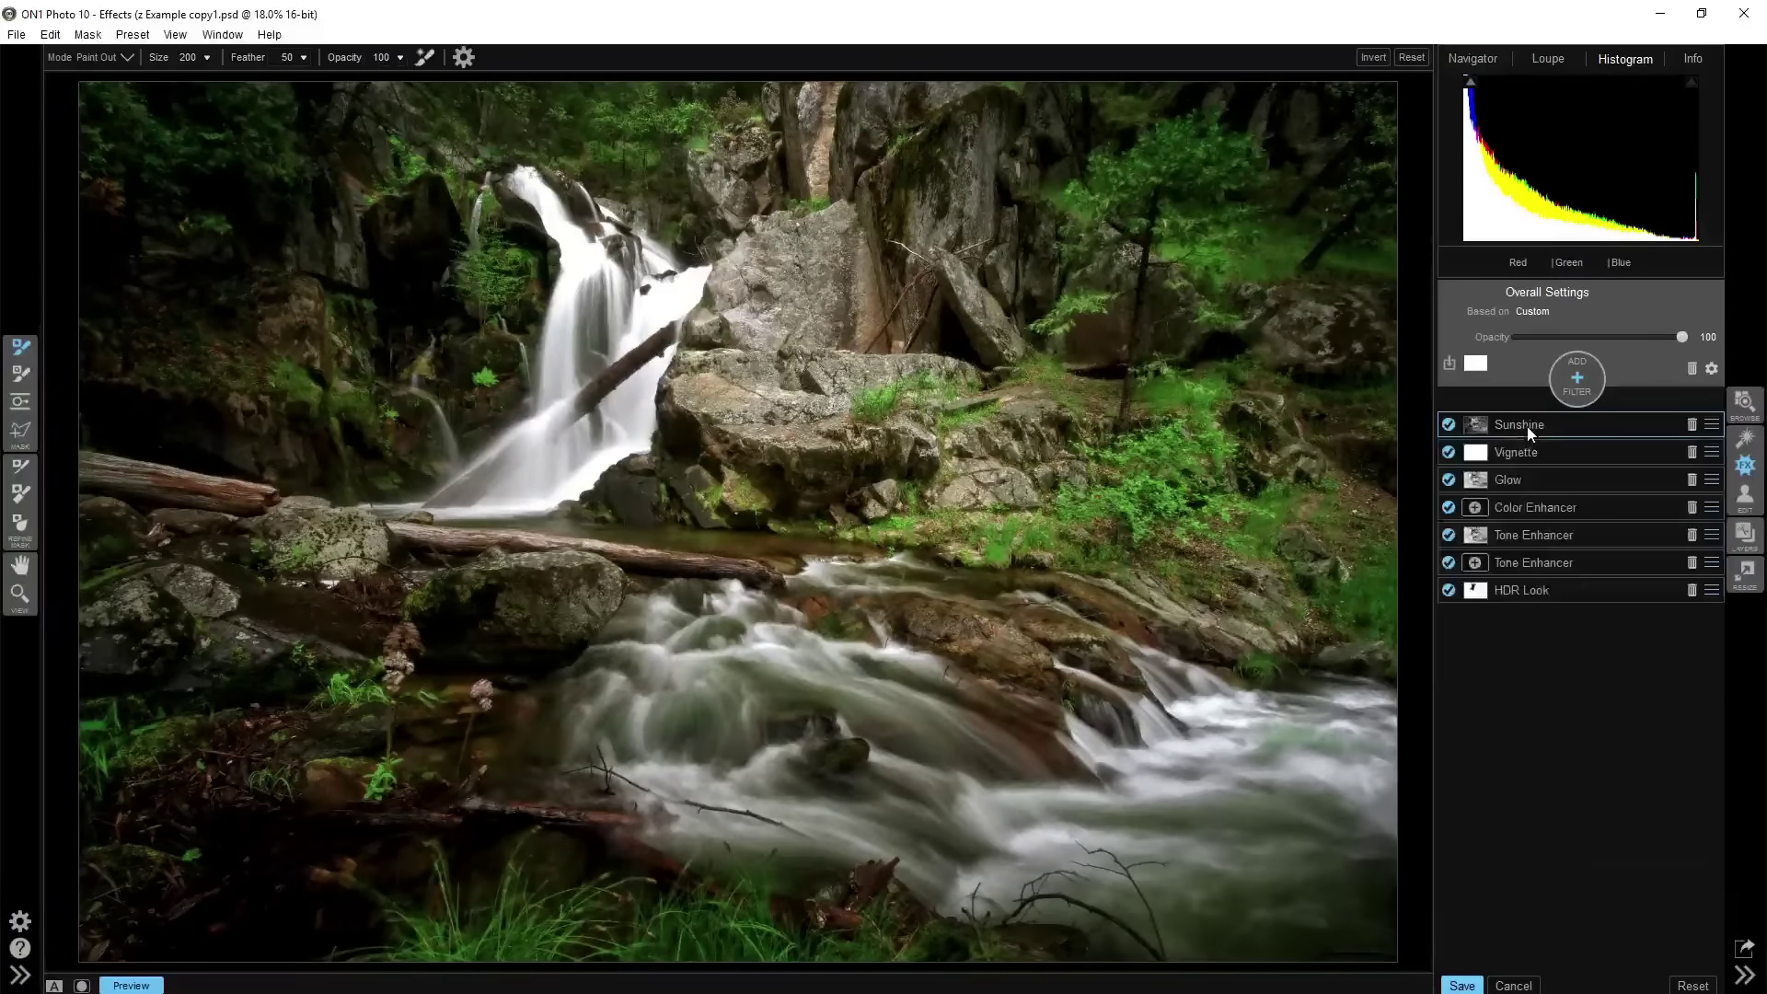
# Toggle the HDR Look, Color Enhancer and both Tone Enhancer filters off and on to compare their effects
pyautogui.click(1446, 590)
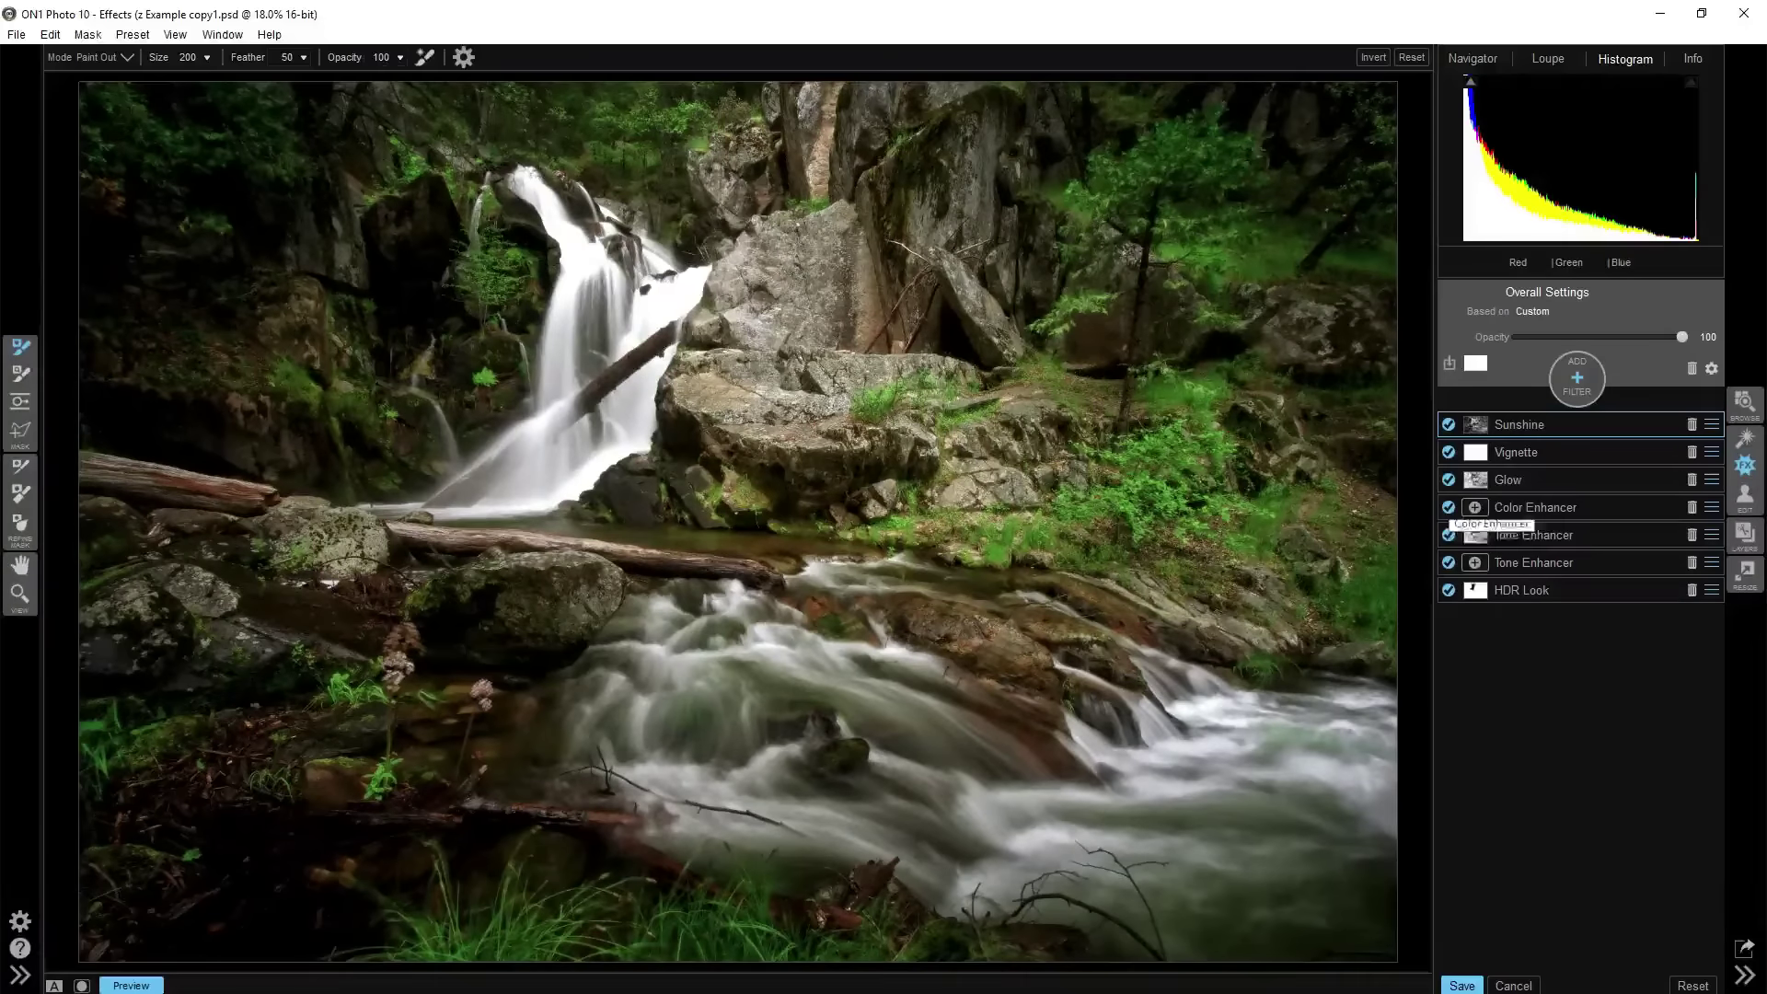
pyautogui.click(1447, 508)
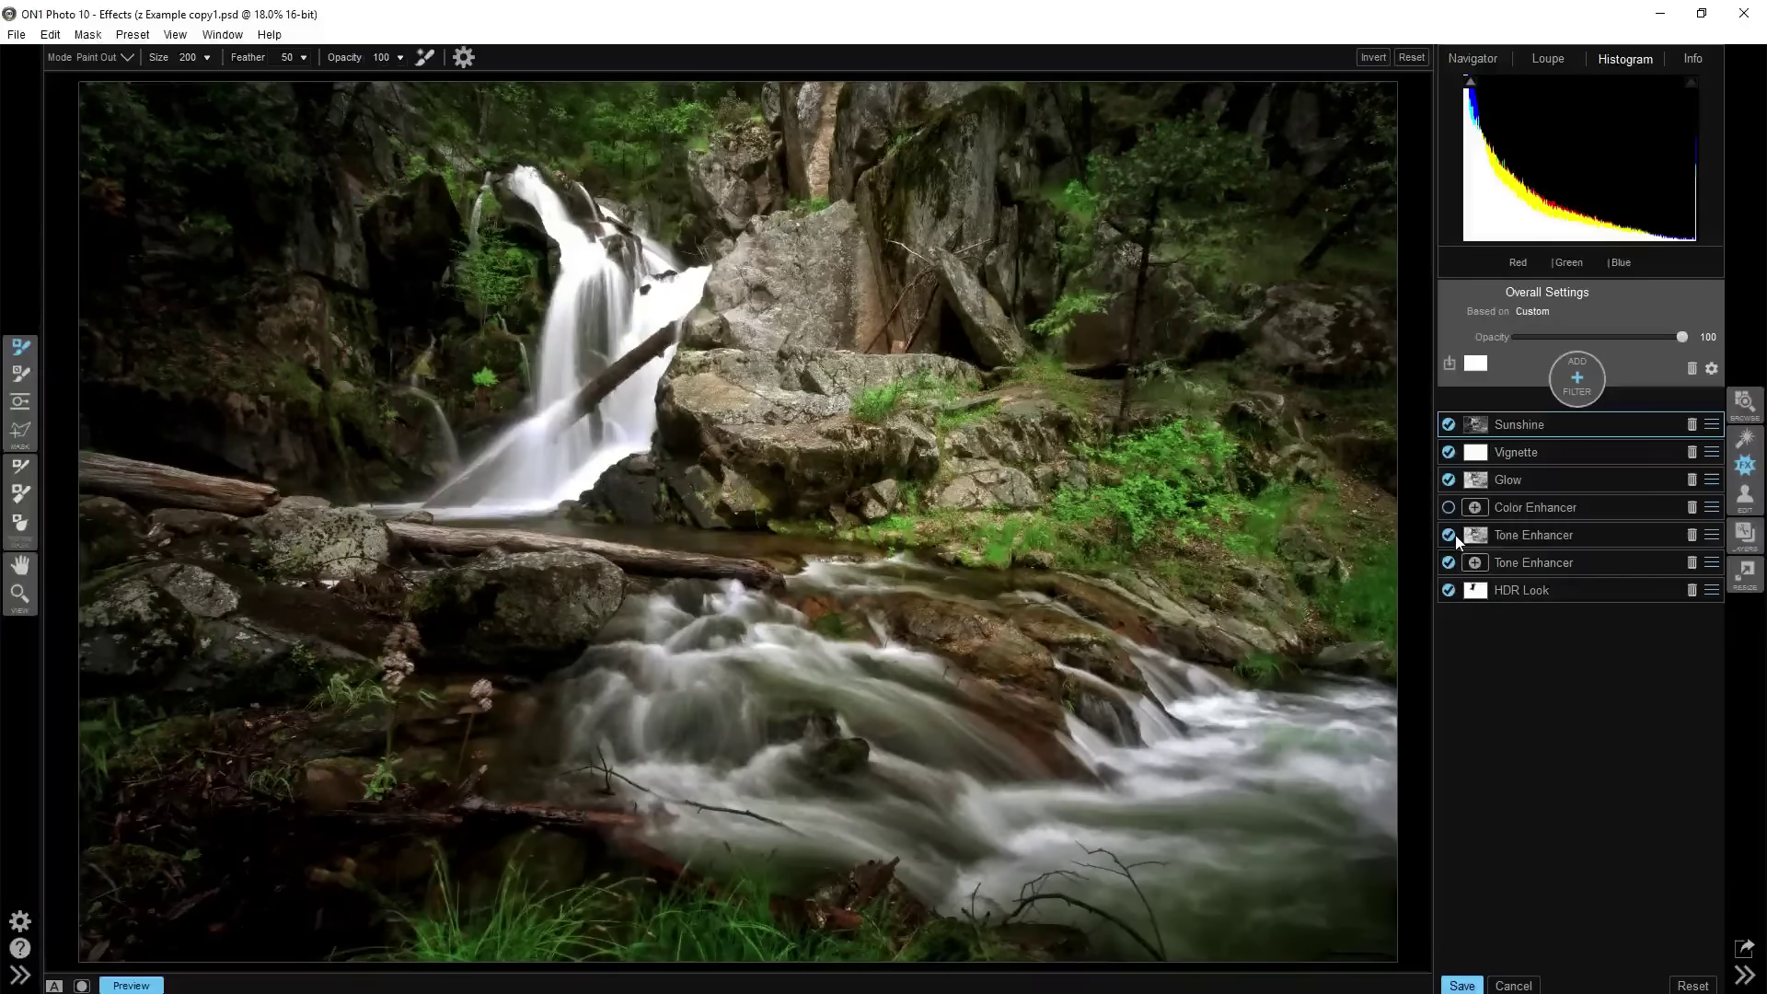
pyautogui.click(1450, 534)
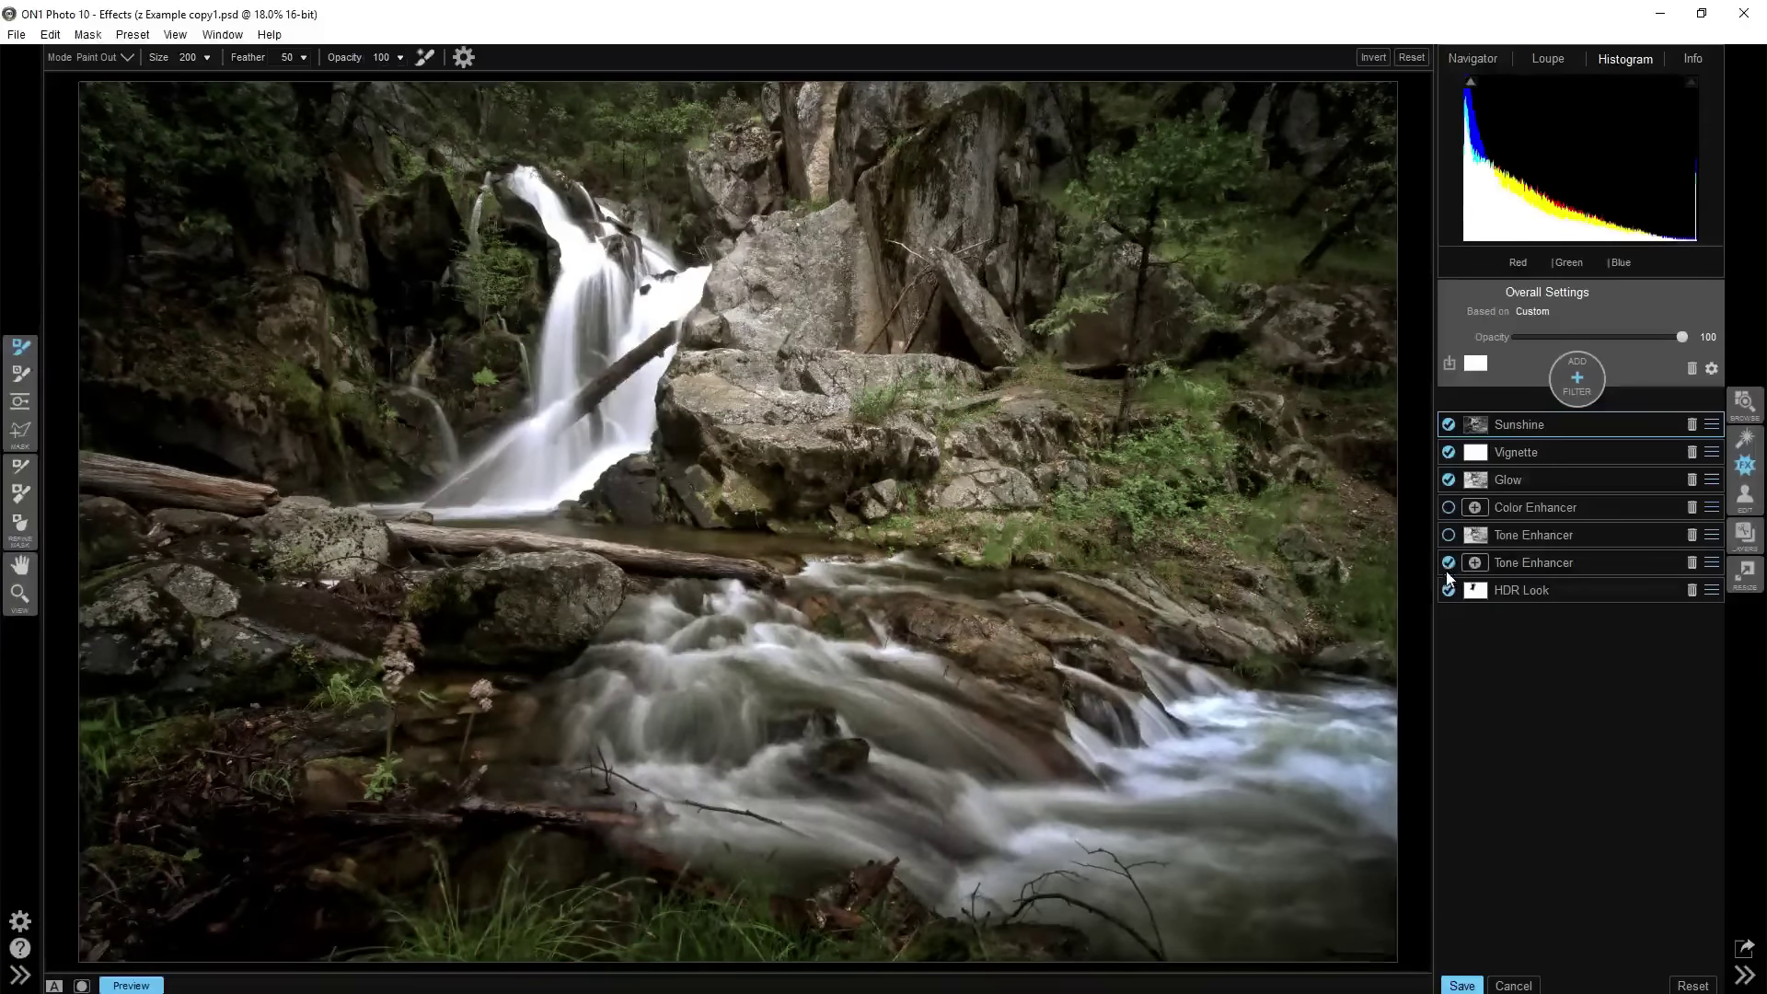
pyautogui.click(1448, 565)
pyautogui.click(1450, 590)
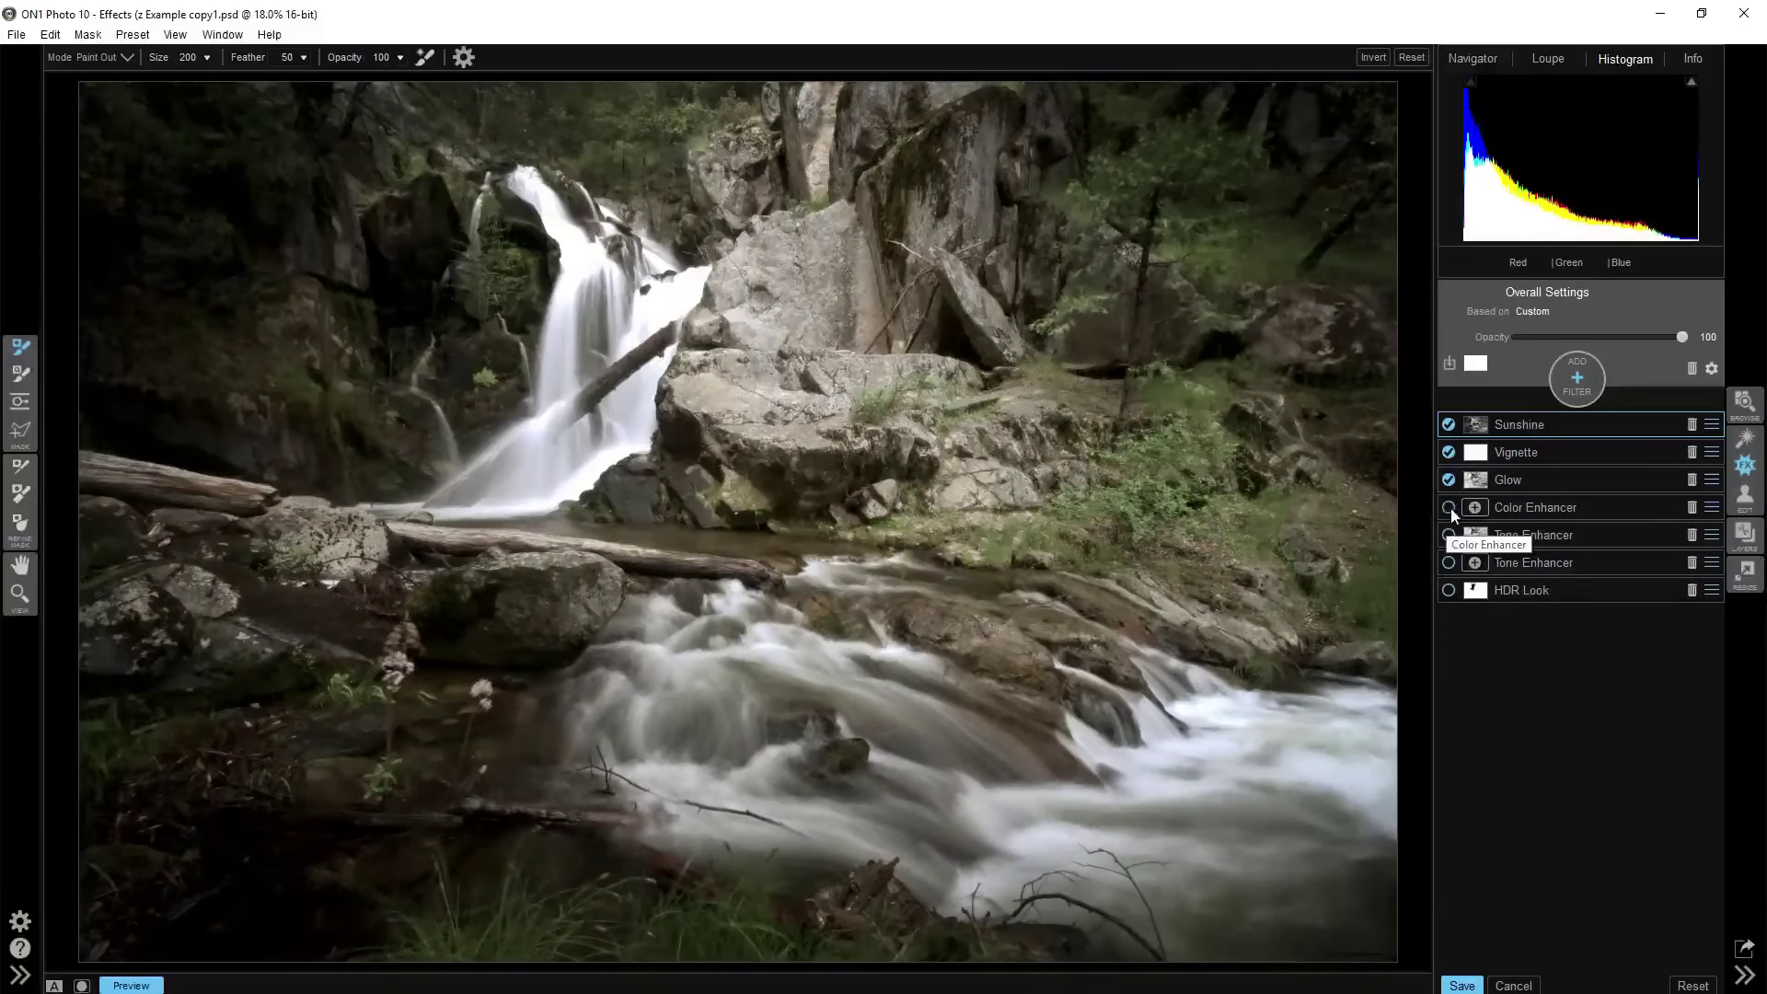
pyautogui.click(1448, 509)
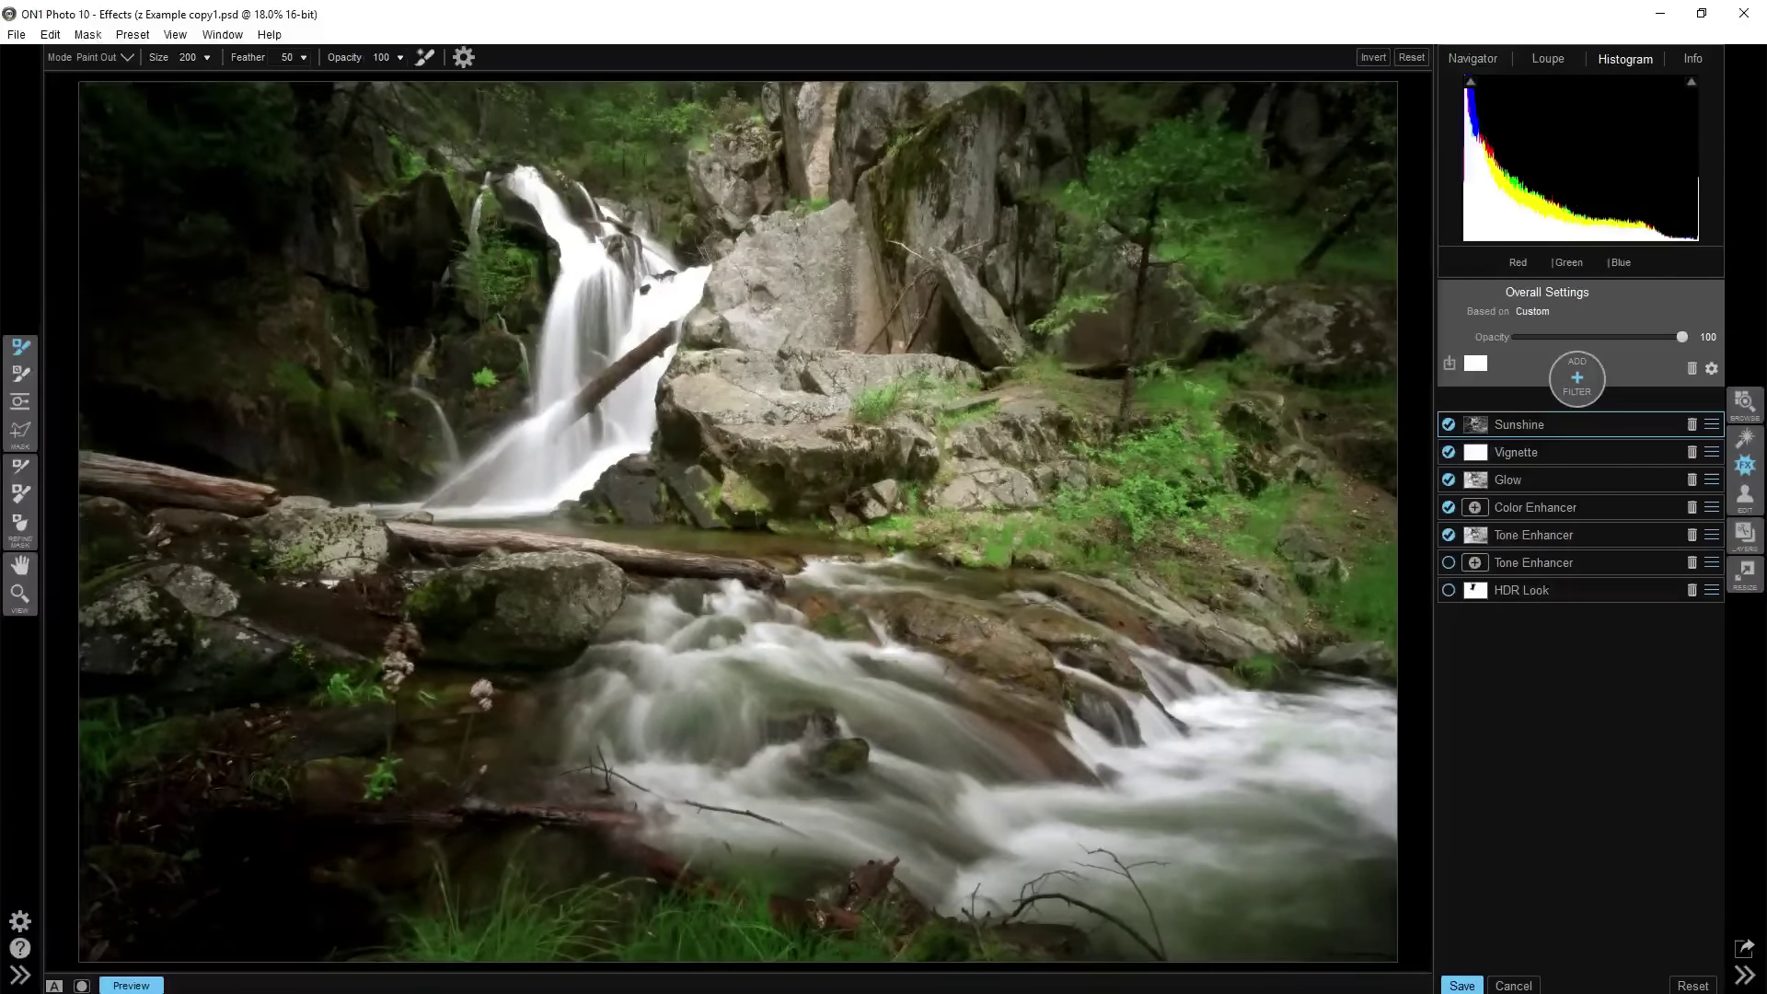
pyautogui.click(1447, 562)
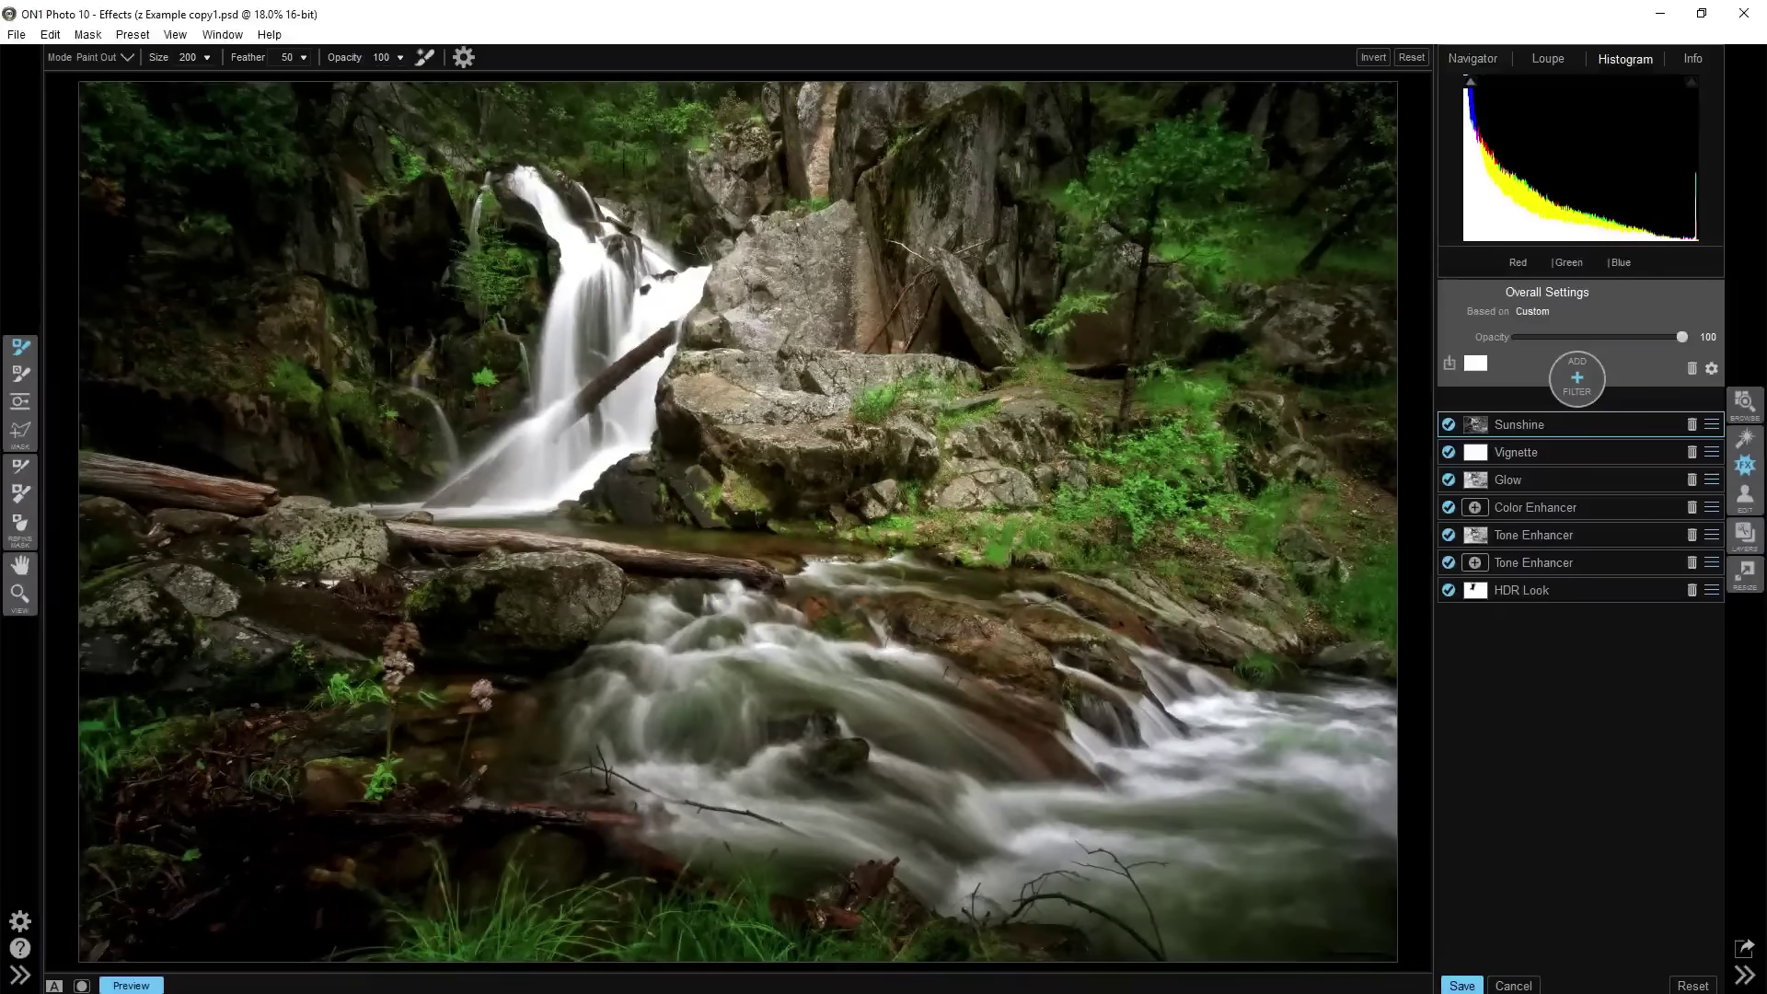
# Toggle the preview repeatedly to compare the edited waterfall photo with the original
pyautogui.click(142, 986)
pyautogui.click(143, 985)
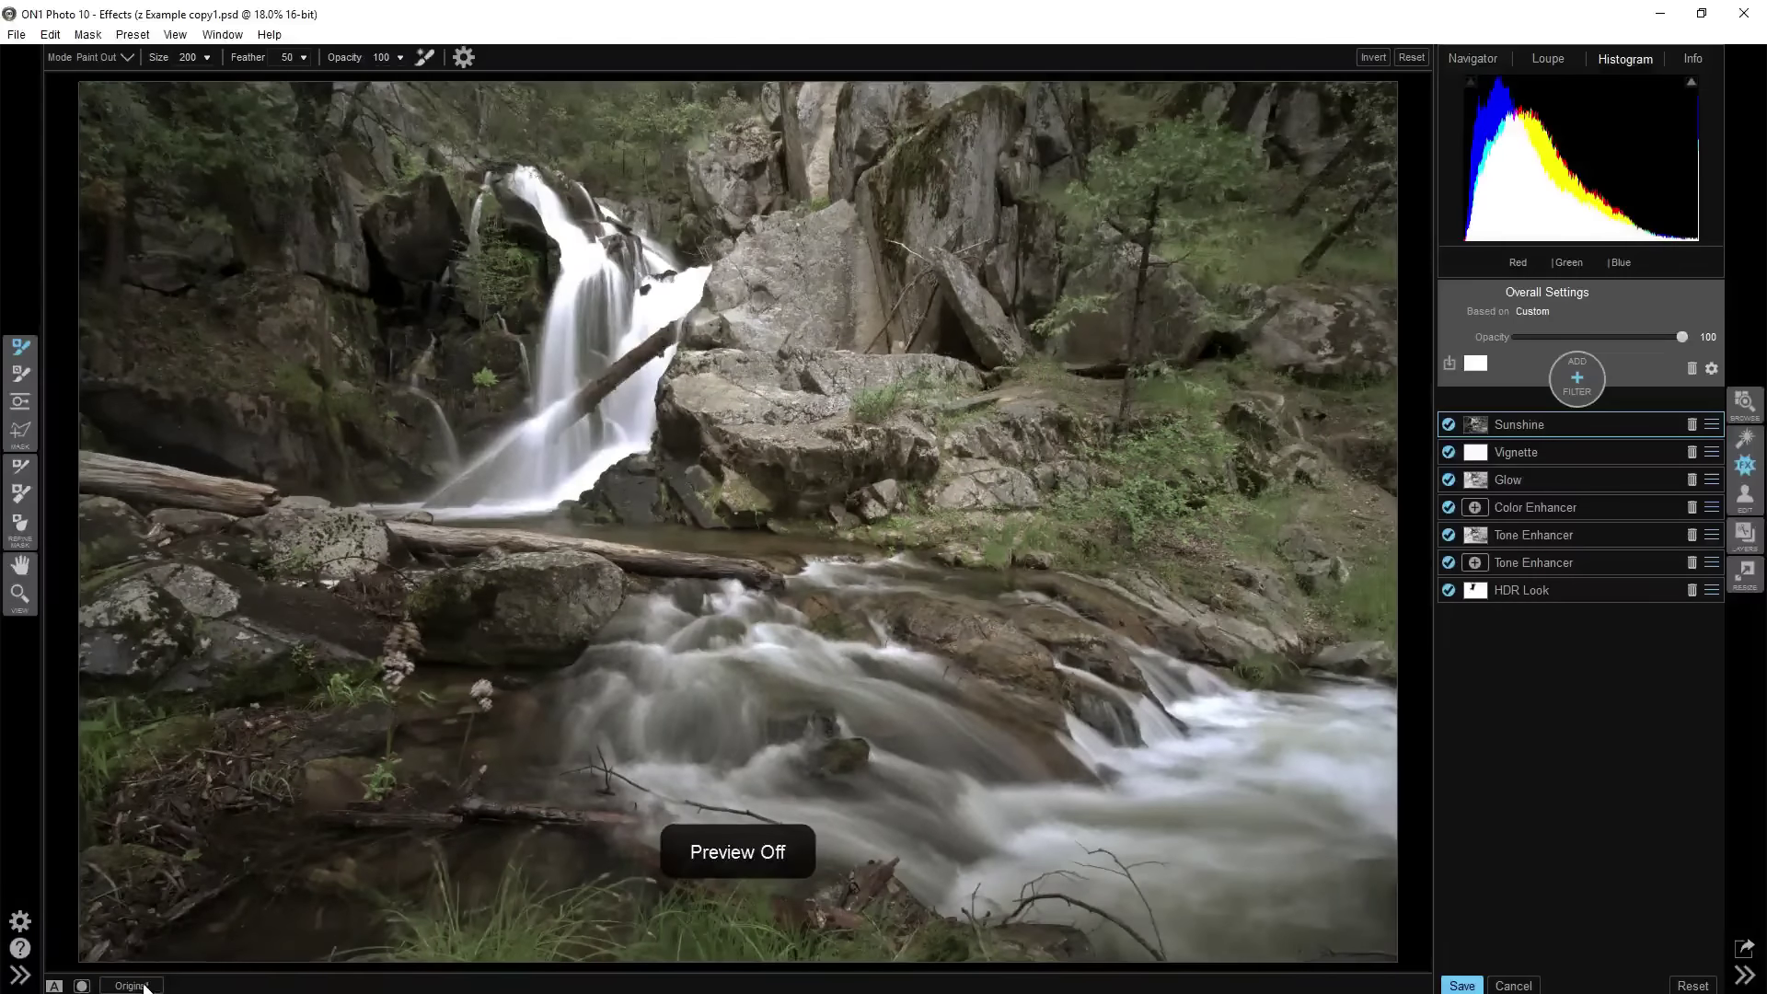
pyautogui.click(143, 986)
pyautogui.click(143, 986)
pyautogui.moveTo(138, 964)
pyautogui.click(129, 986)
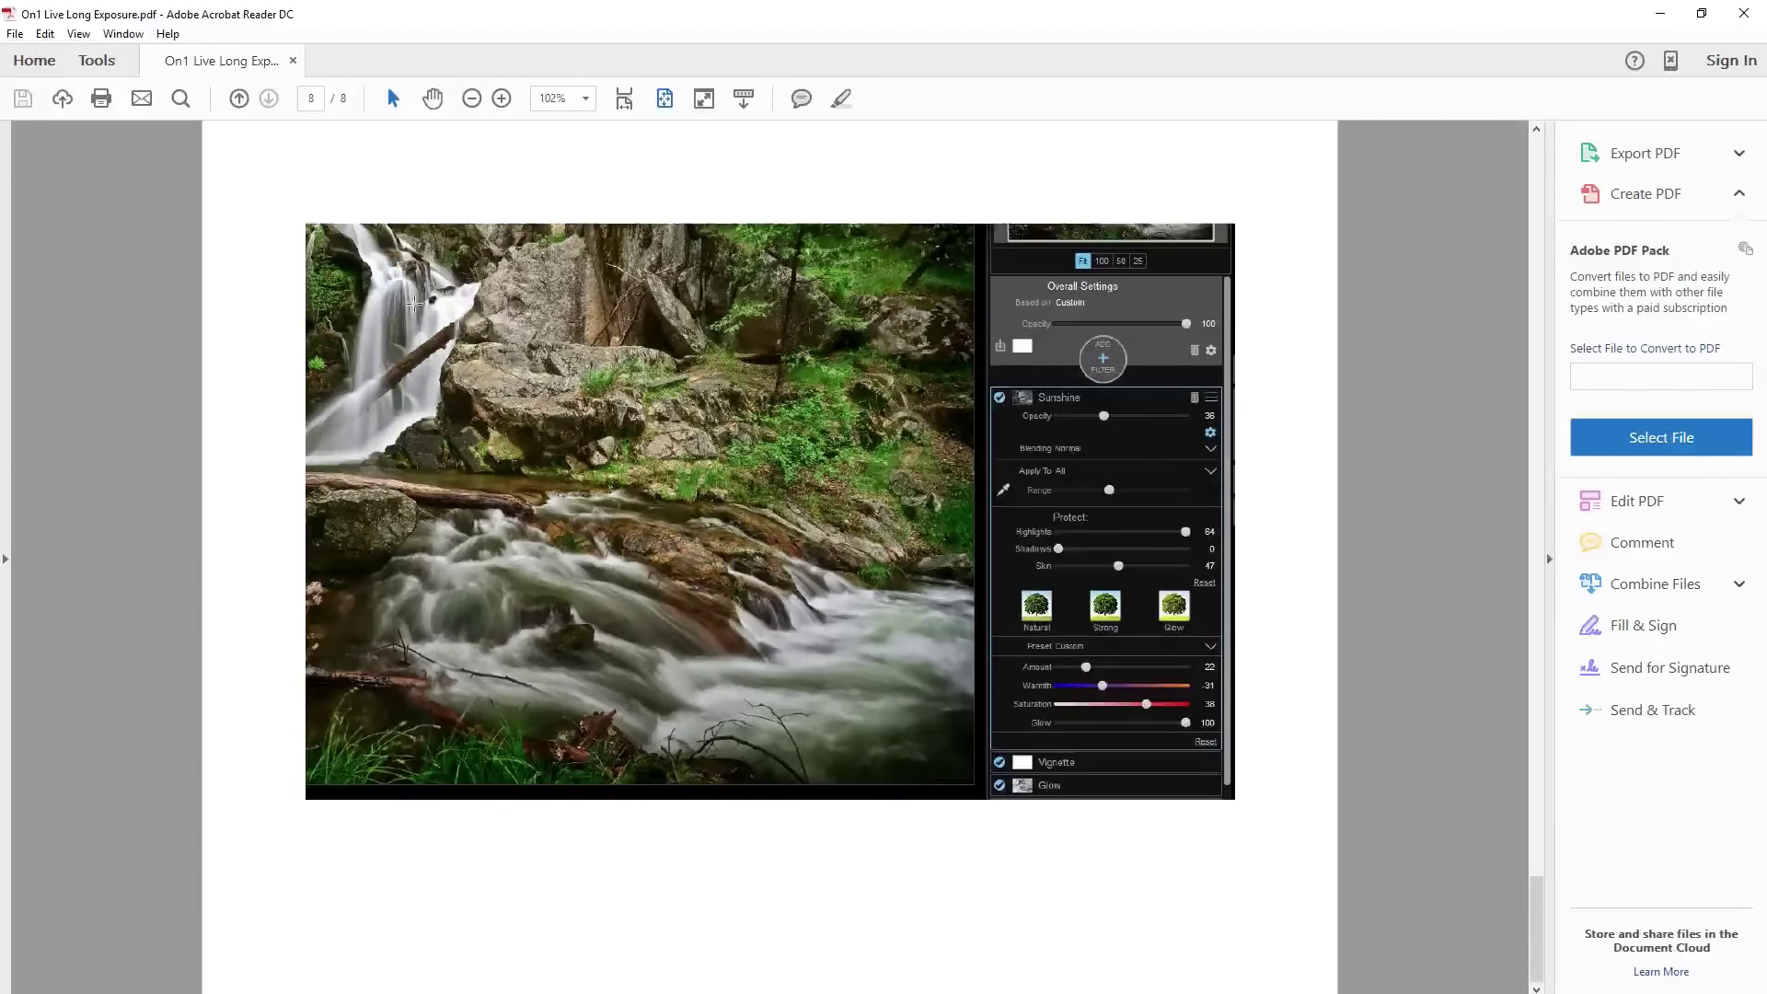
# In Adobe Acrobat Reader, restore the maximized On1 Live Long Exposure.pdf window to its smaller size
pyautogui.doubleClick(741, 23)
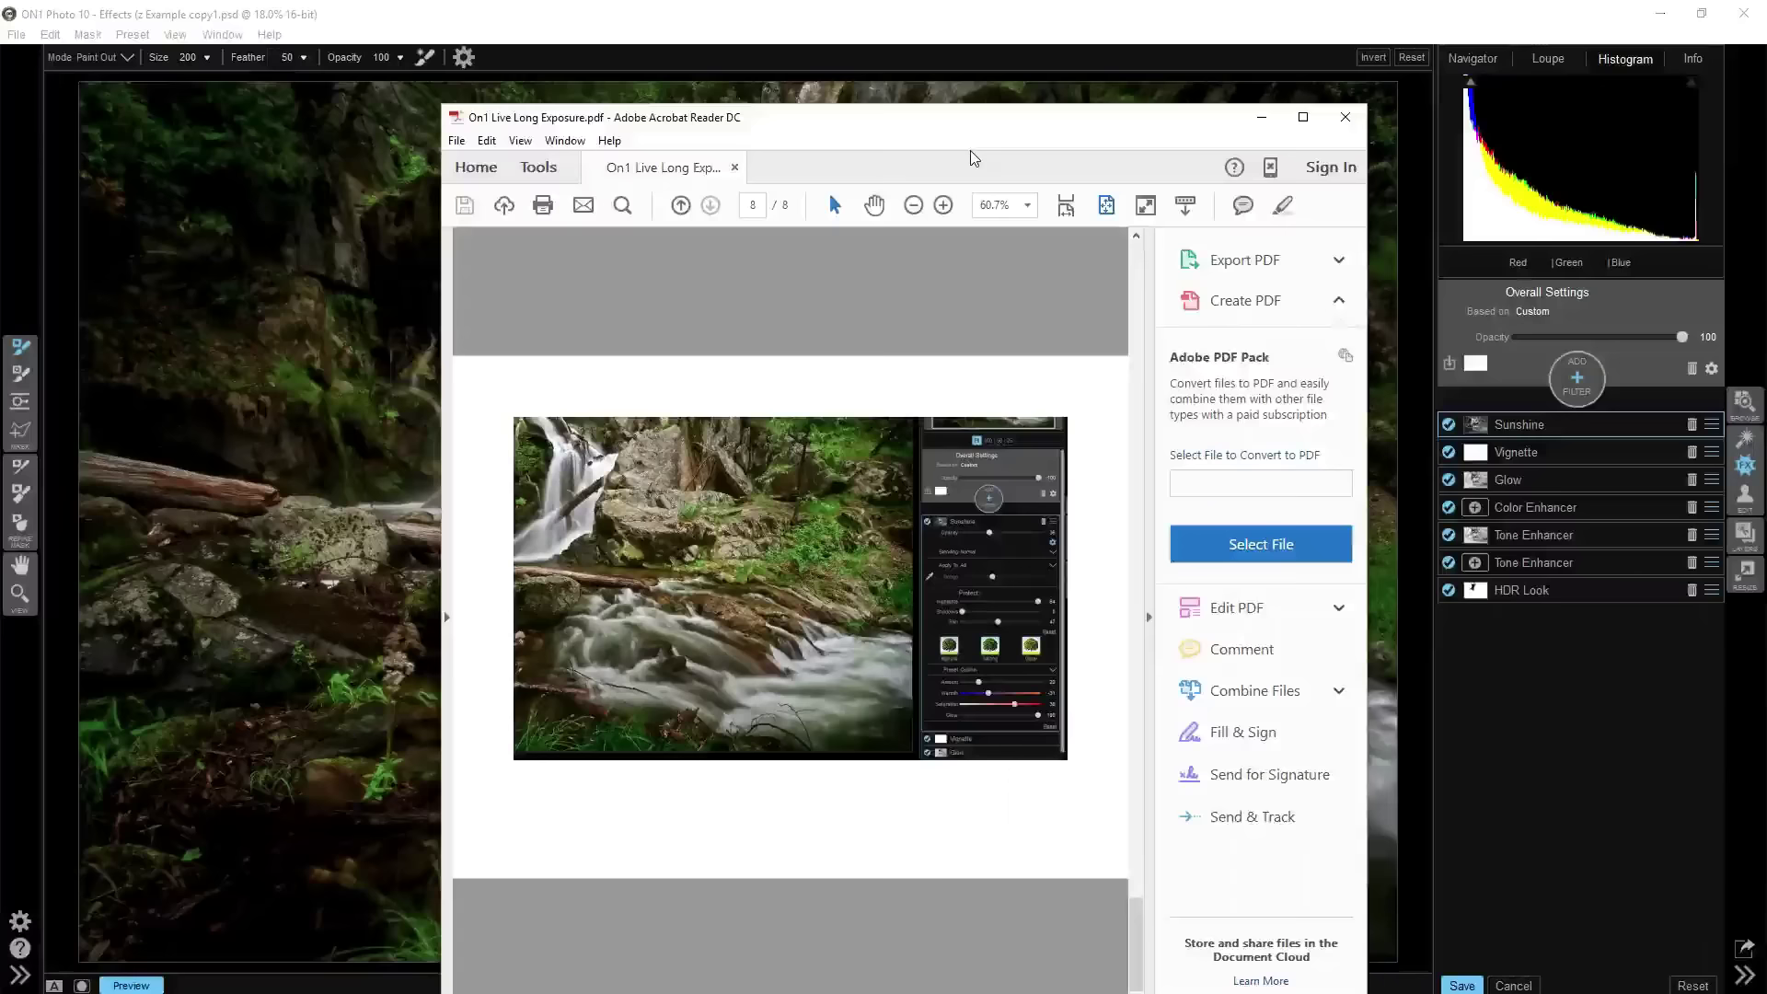